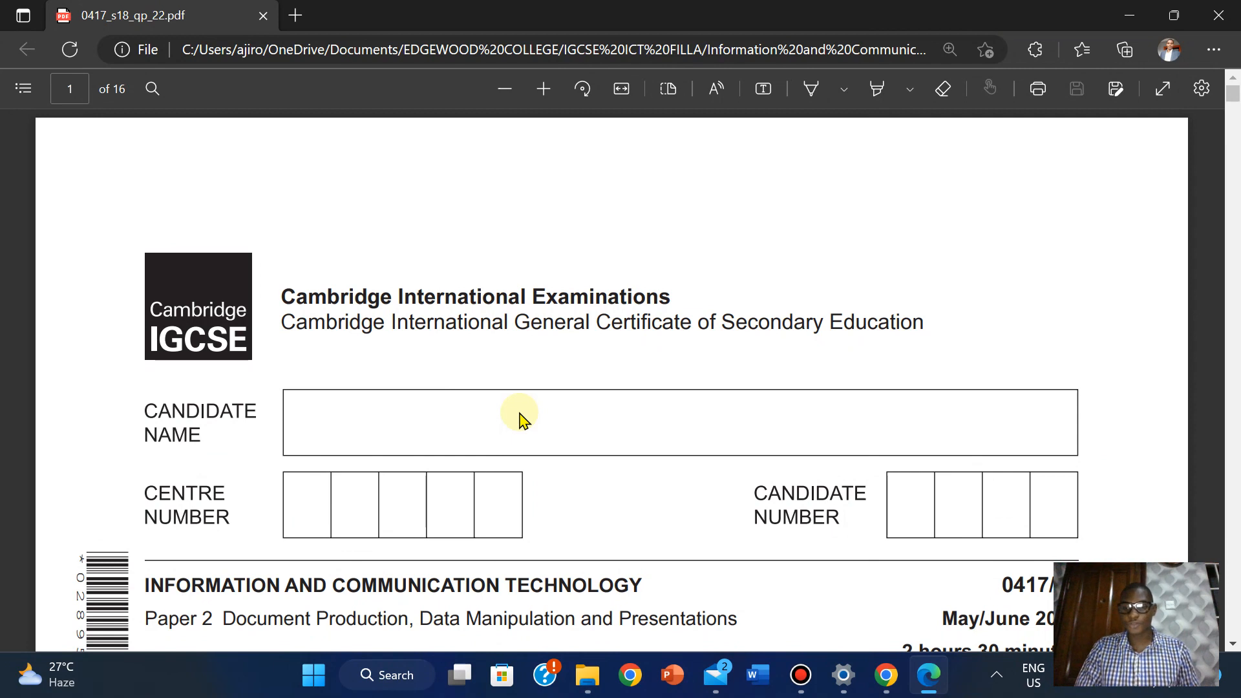
Scroll page 1 of the exam PDF down to the READ THESE INSTRUCTIONS FIRST section and date box
{"action": "scroll", "coordinate": [524, 418], "scroll_direction": "down", "scroll_amount": 2}
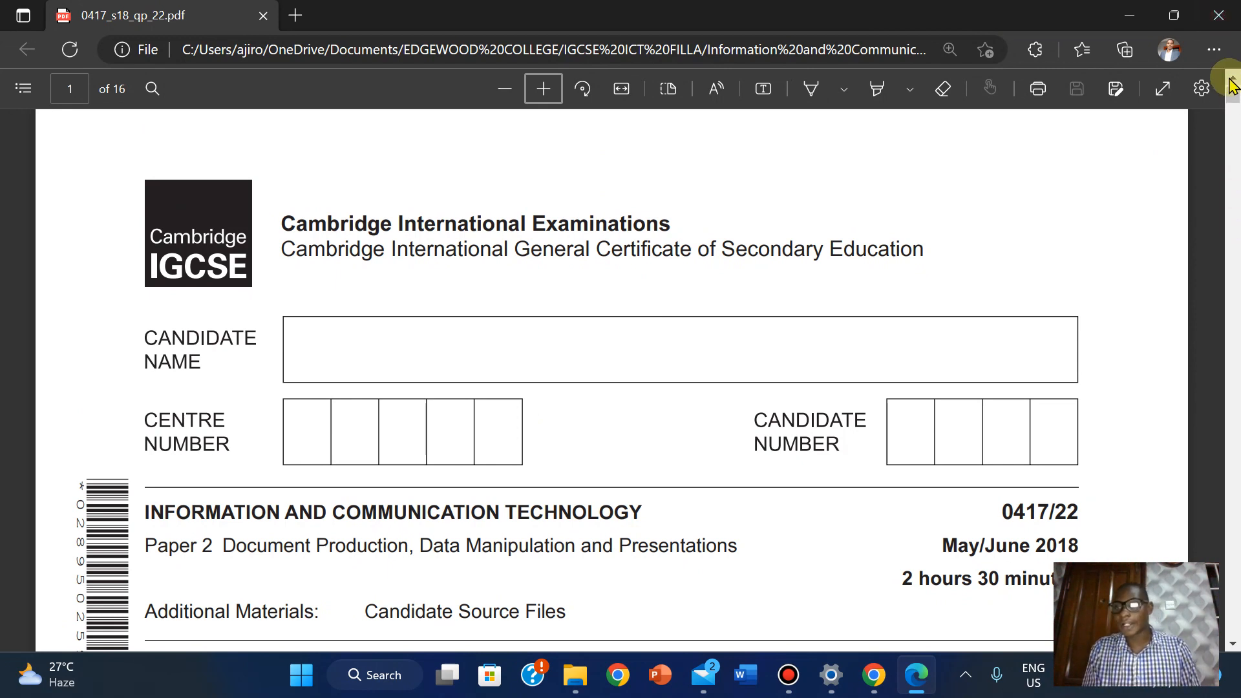
{"action": "scroll", "coordinate": [1232, 97], "scroll_direction": "down", "scroll_amount": 3}
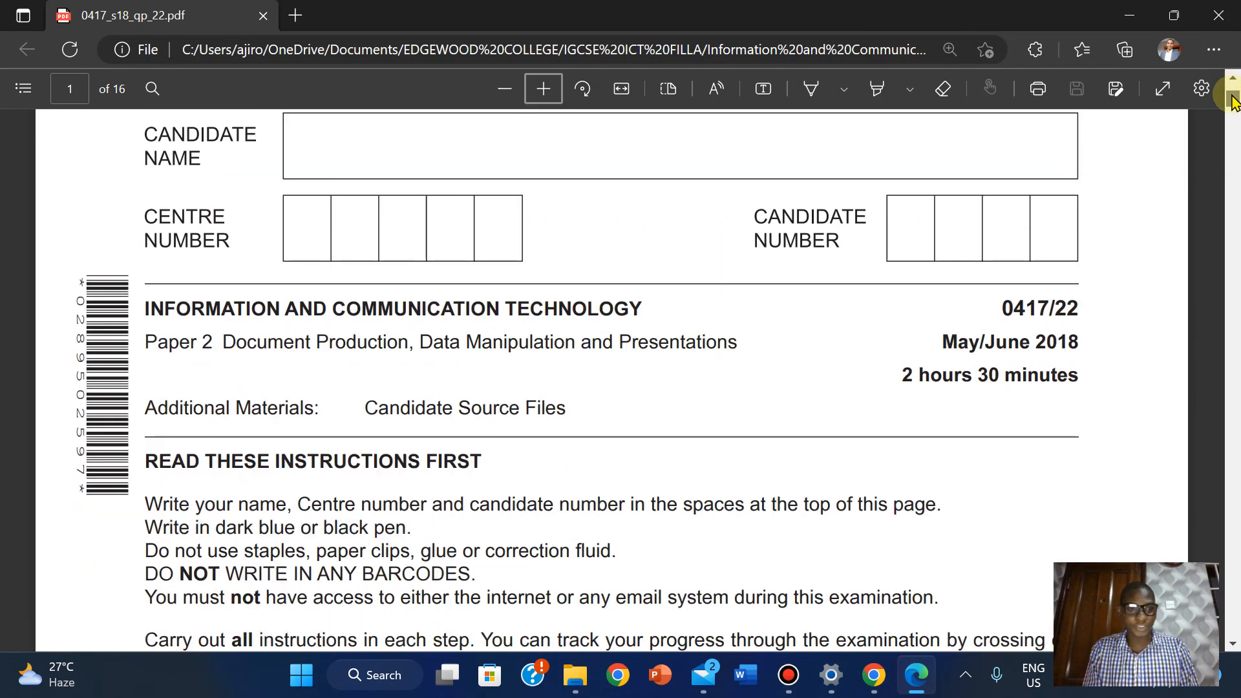
{"action": "left_click_drag", "start_coordinate": [1232, 96], "coordinate": [1230, 101]}
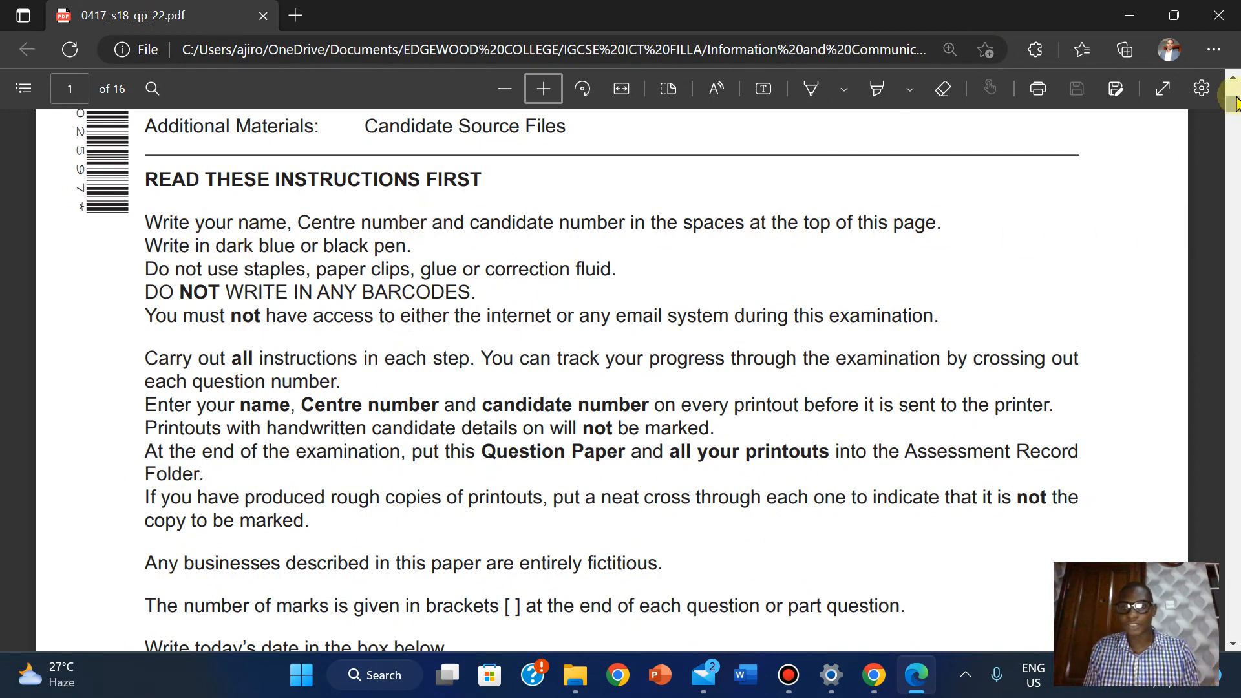
{"action": "mouse_move", "coordinate": [1233, 104]}
{"action": "left_mouse_down"}
{"action": "mouse_move", "coordinate": [1234, 91]}
{"action": "mouse_move", "coordinate": [1236, 120]}
{"action": "left_mouse_up"}
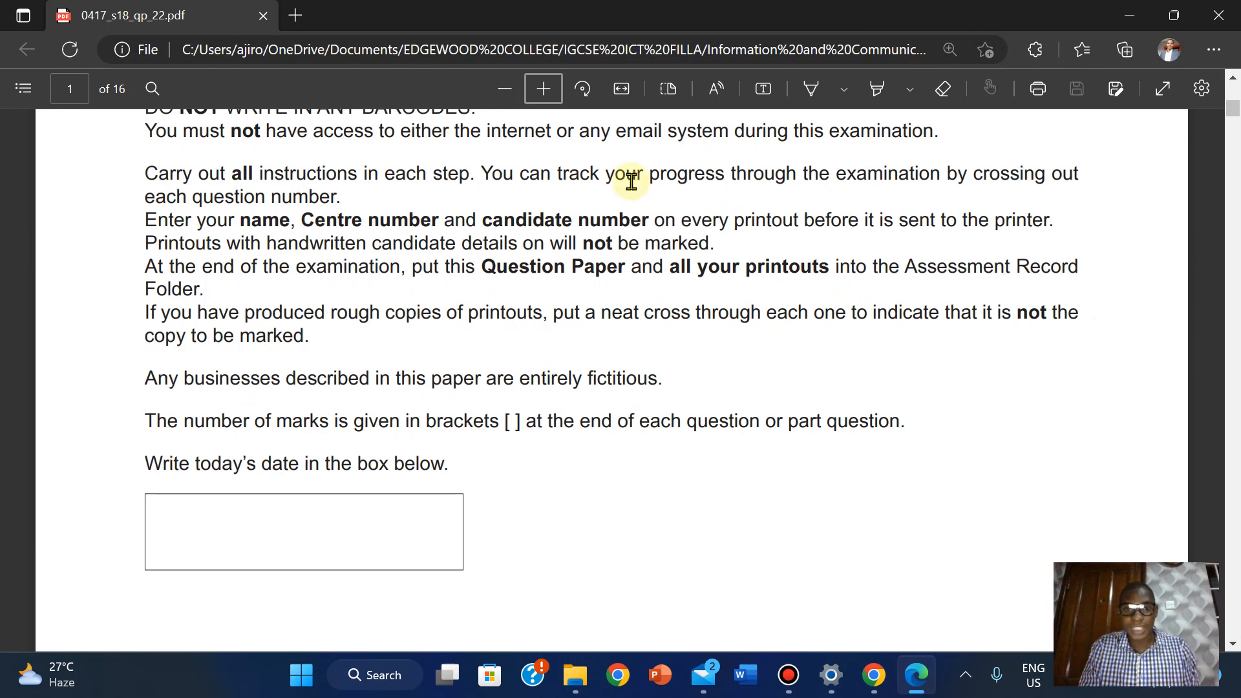
{"action": "left_click", "coordinate": [813, 102]}
{"action": "left_click_drag", "start_coordinate": [1000, 369], "coordinate": [1001, 545]}
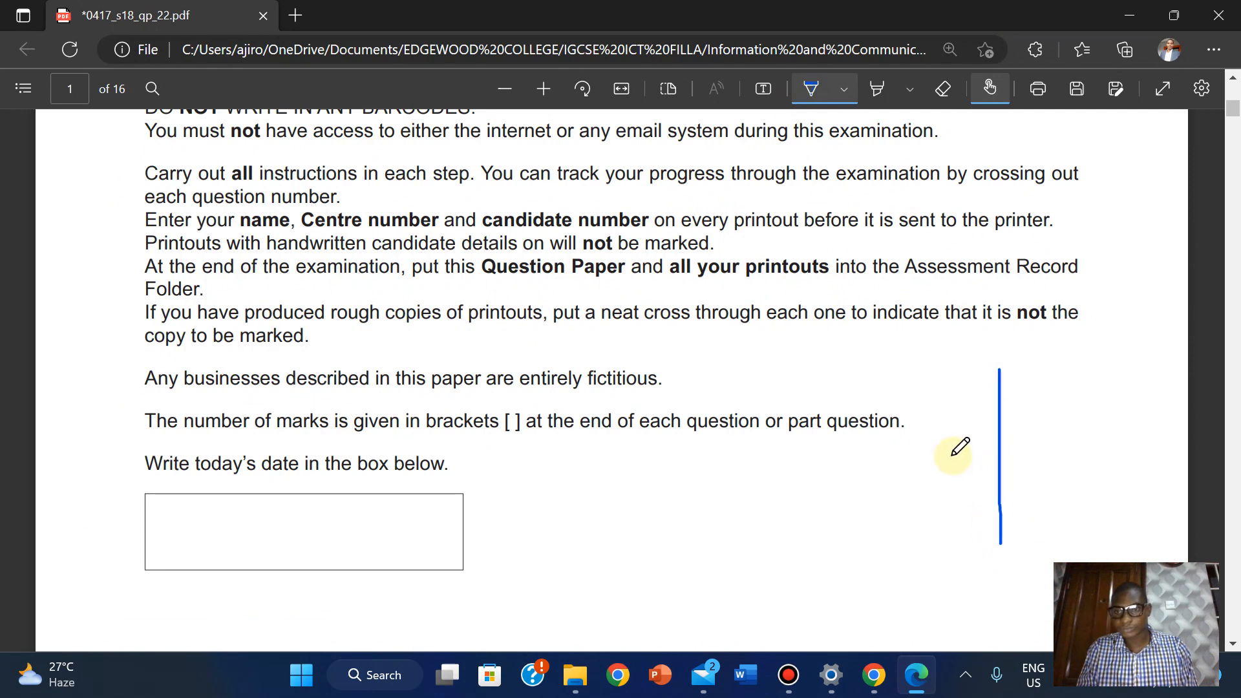
{"action": "left_click_drag", "start_coordinate": [936, 445], "coordinate": [1084, 441]}
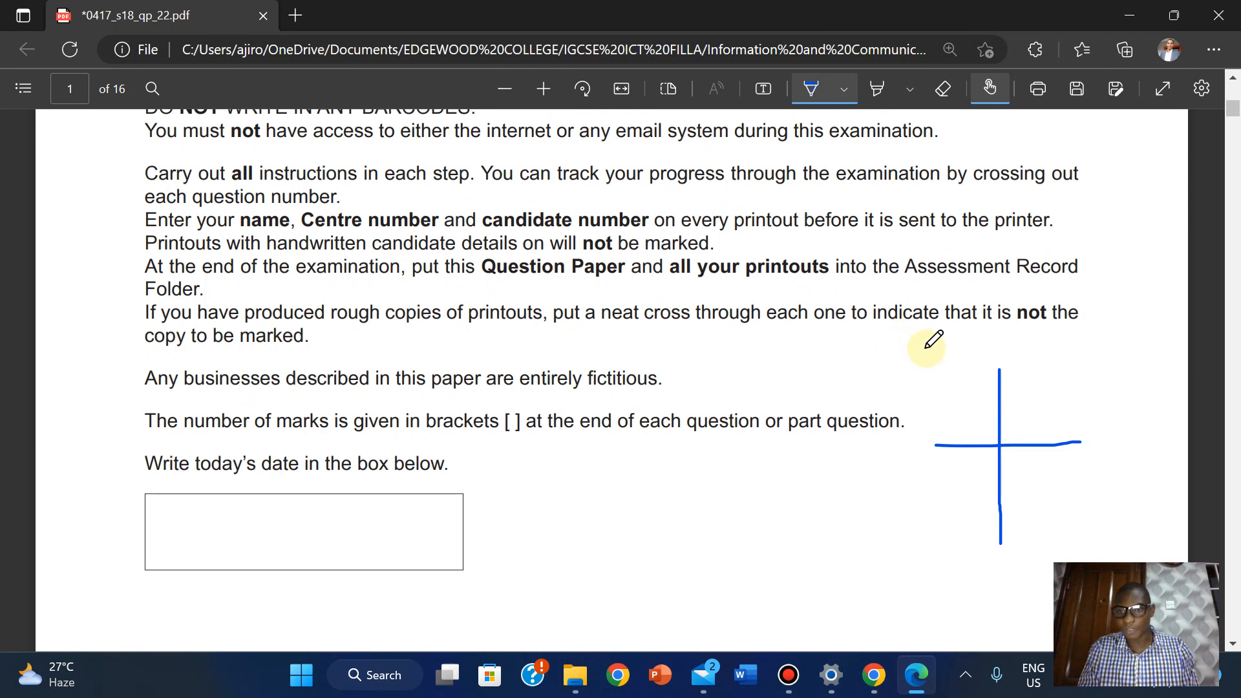
{"action": "mouse_move", "coordinate": [919, 350]}
{"action": "left_mouse_down"}
{"action": "mouse_move", "coordinate": [939, 536]}
{"action": "mouse_move", "coordinate": [942, 502]}
{"action": "left_mouse_up"}
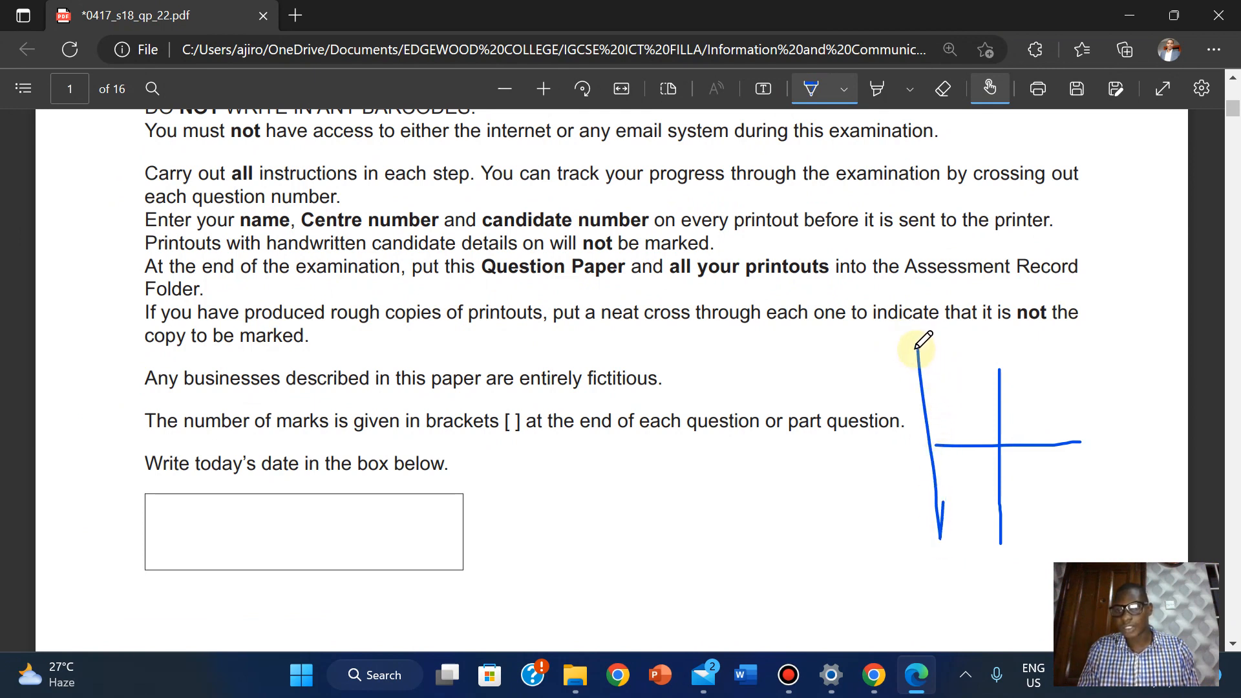
{"action": "mouse_move", "coordinate": [916, 350]}
{"action": "left_mouse_down"}
{"action": "mouse_move", "coordinate": [1086, 359]}
{"action": "mouse_move", "coordinate": [1087, 457]}
{"action": "left_mouse_up"}
{"action": "mouse_move", "coordinate": [1087, 521]}
{"action": "left_mouse_down"}
{"action": "mouse_move", "coordinate": [1061, 544]}
{"action": "mouse_move", "coordinate": [931, 542]}
{"action": "left_mouse_up"}
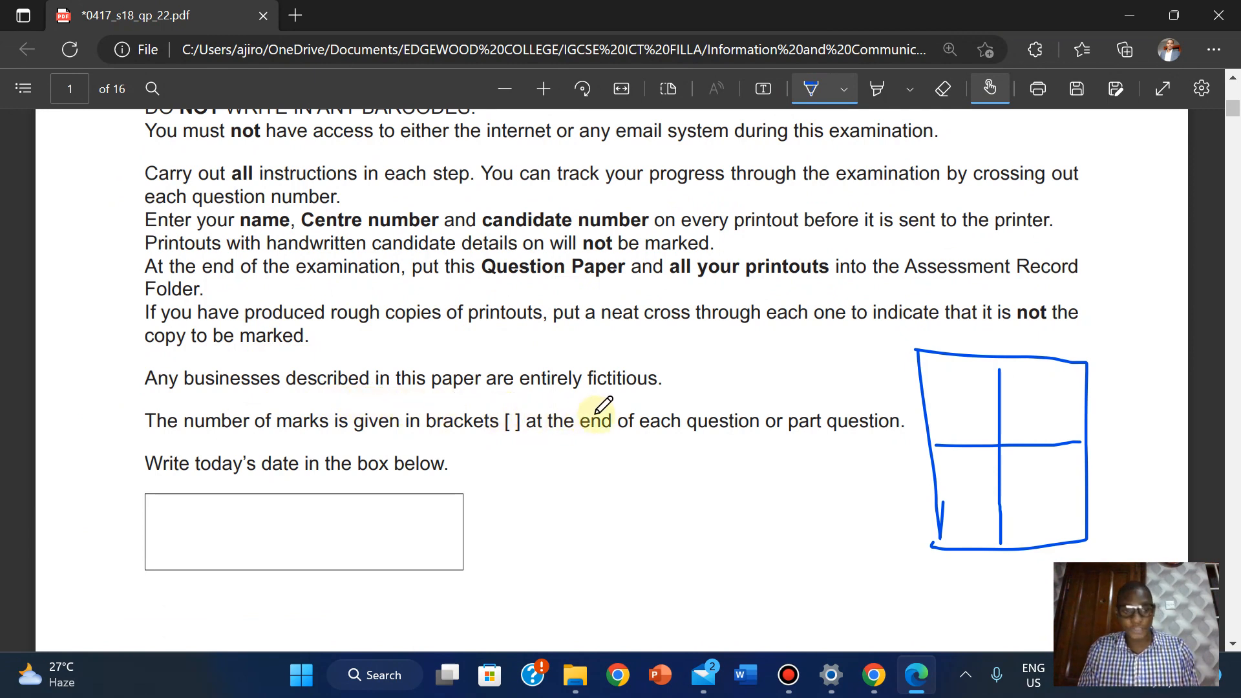
{"action": "left_click", "coordinate": [812, 89]}
{"action": "left_click", "coordinate": [932, 95]}
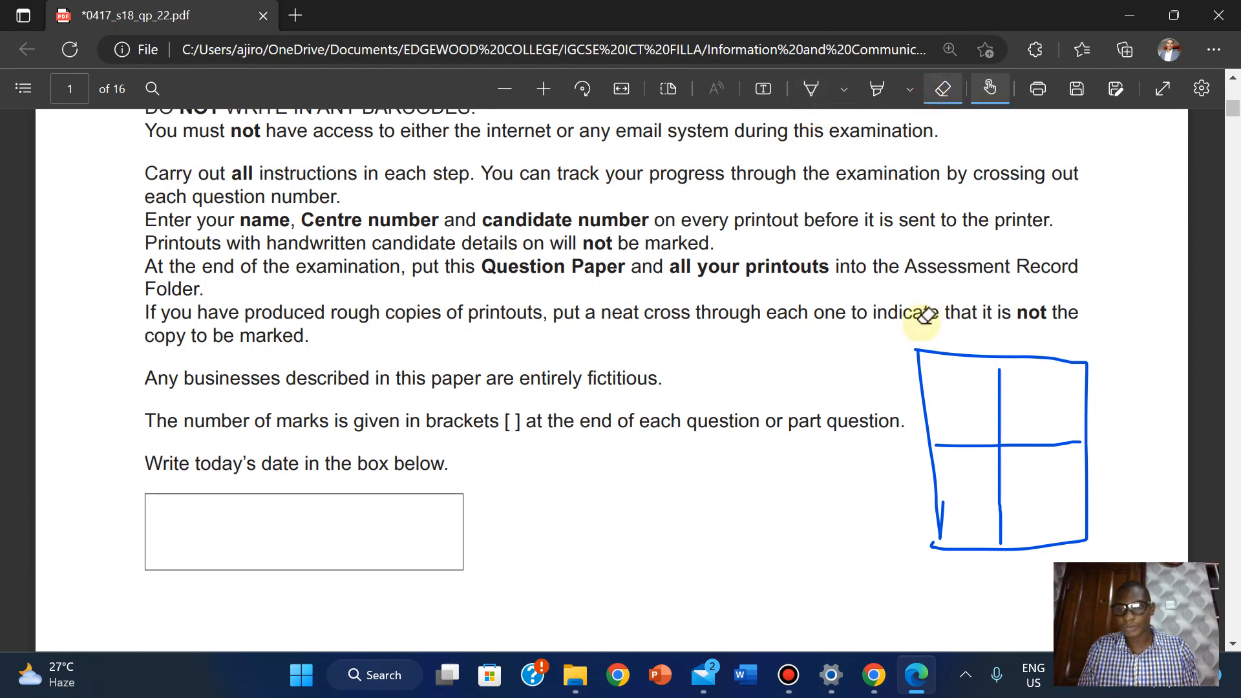
{"action": "mouse_move", "coordinate": [928, 324]}
{"action": "left_mouse_down"}
{"action": "mouse_move", "coordinate": [1011, 430]}
{"action": "mouse_move", "coordinate": [941, 444]}
{"action": "mouse_move", "coordinate": [937, 486]}
{"action": "left_mouse_up"}
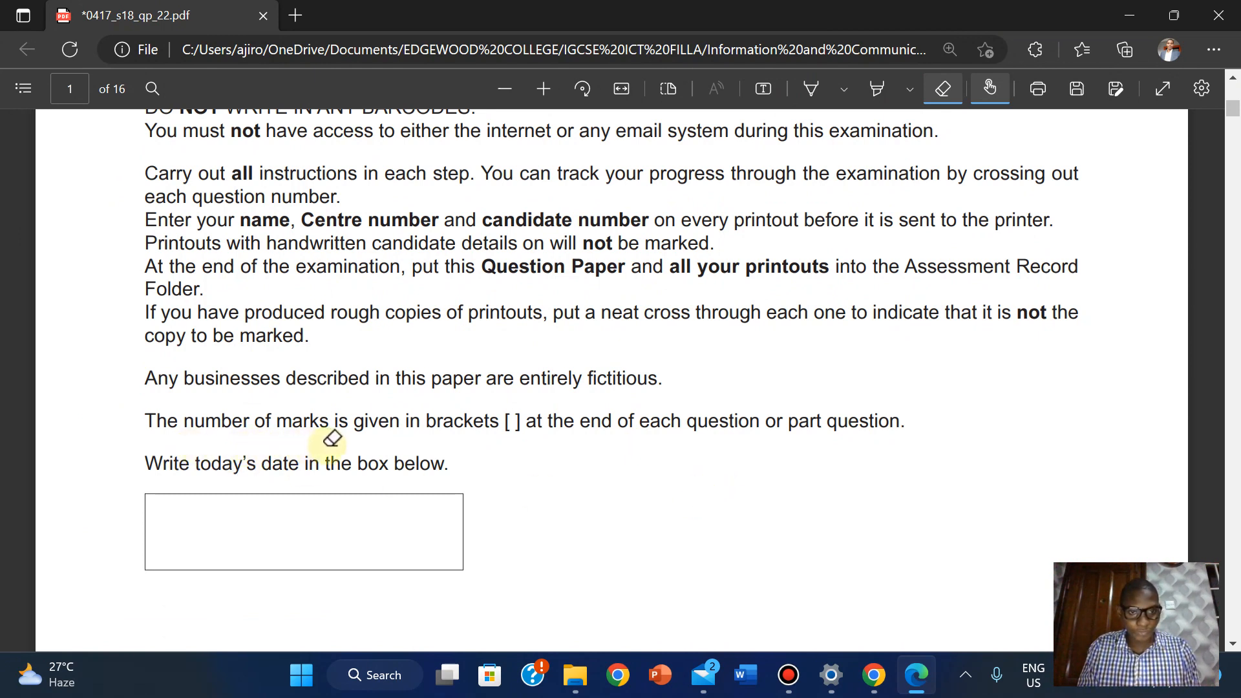
{"action": "left_click", "coordinate": [943, 89]}
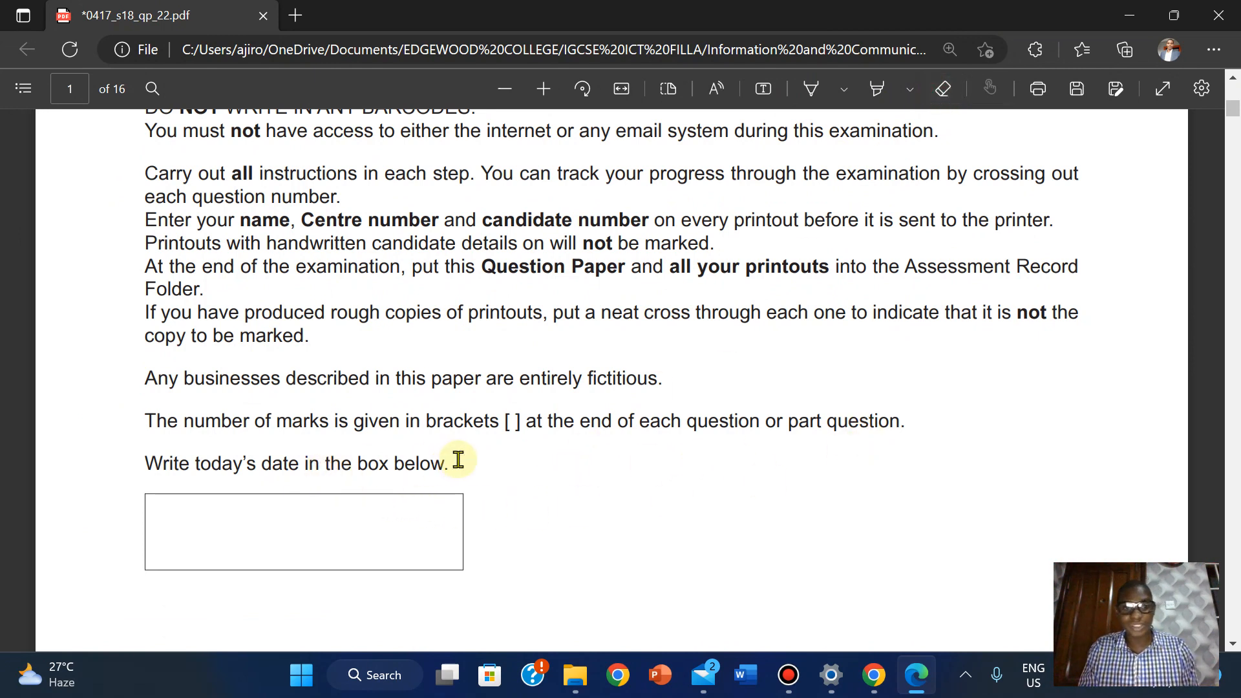
Scroll the exam PDF to page 2, showing the Task 1 instructions for J228EVIDENCE.rtf
{"action": "left_click_drag", "start_coordinate": [1229, 111], "coordinate": [1231, 105]}
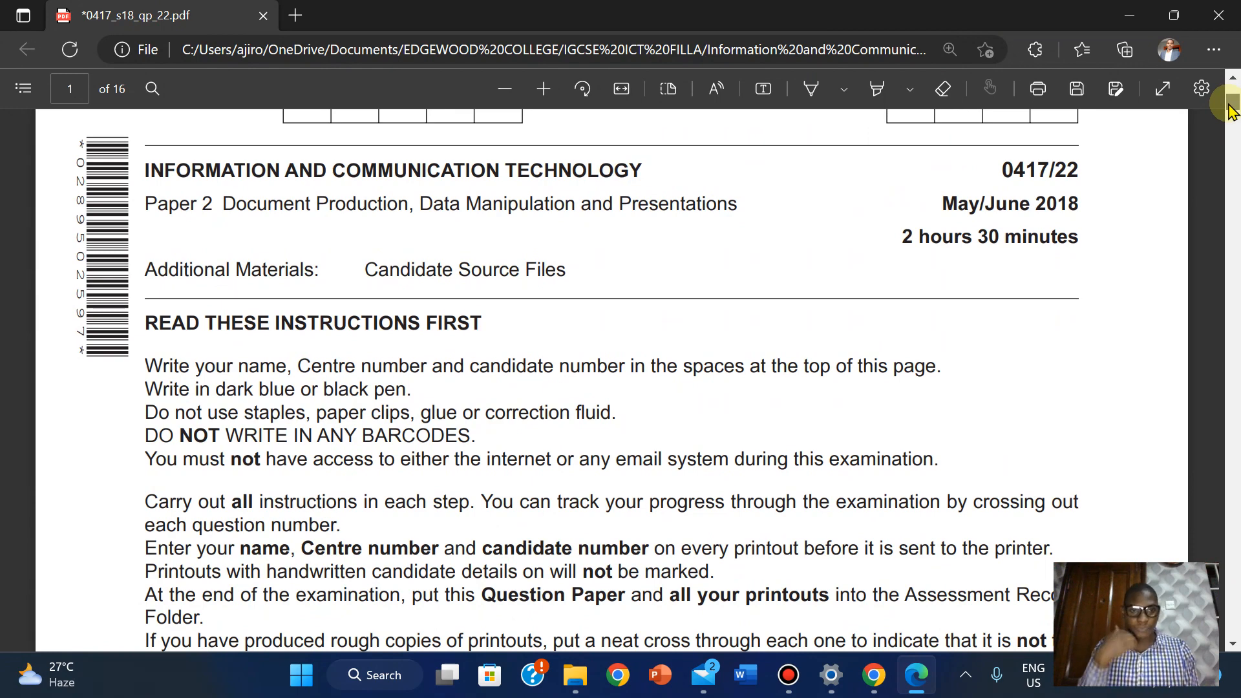
{"action": "left_click_drag", "start_coordinate": [1229, 105], "coordinate": [1232, 107]}
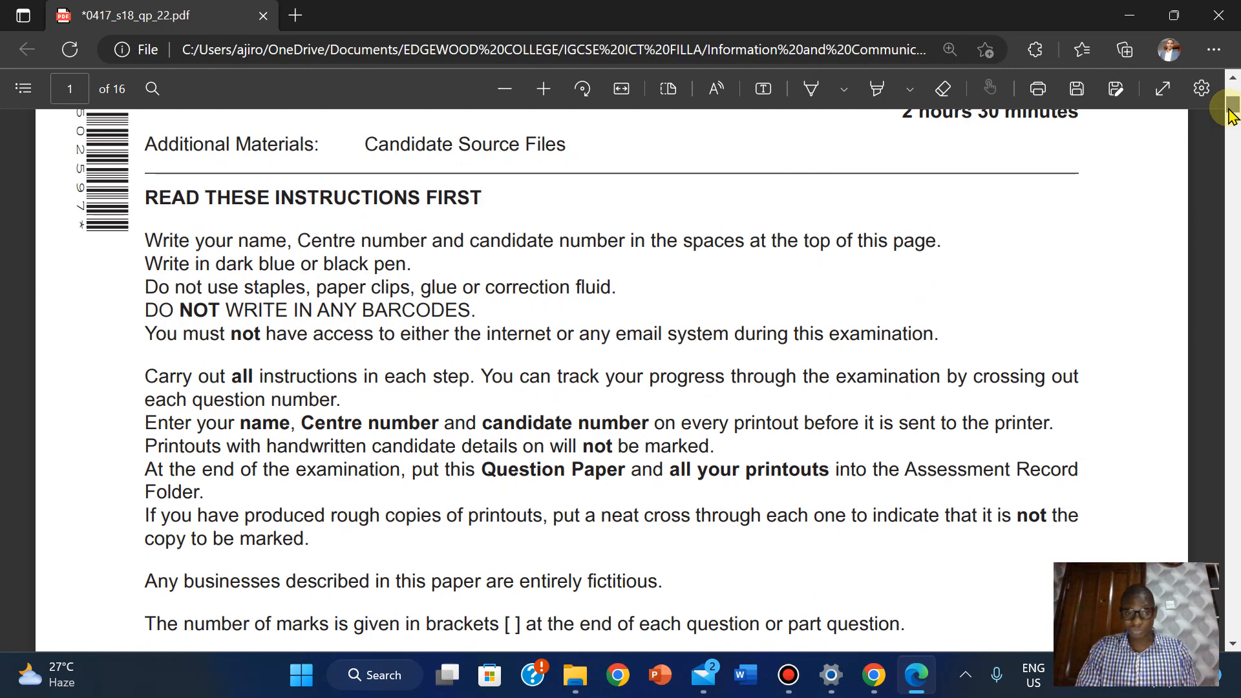
{"action": "left_click_drag", "start_coordinate": [1232, 111], "coordinate": [1232, 120]}
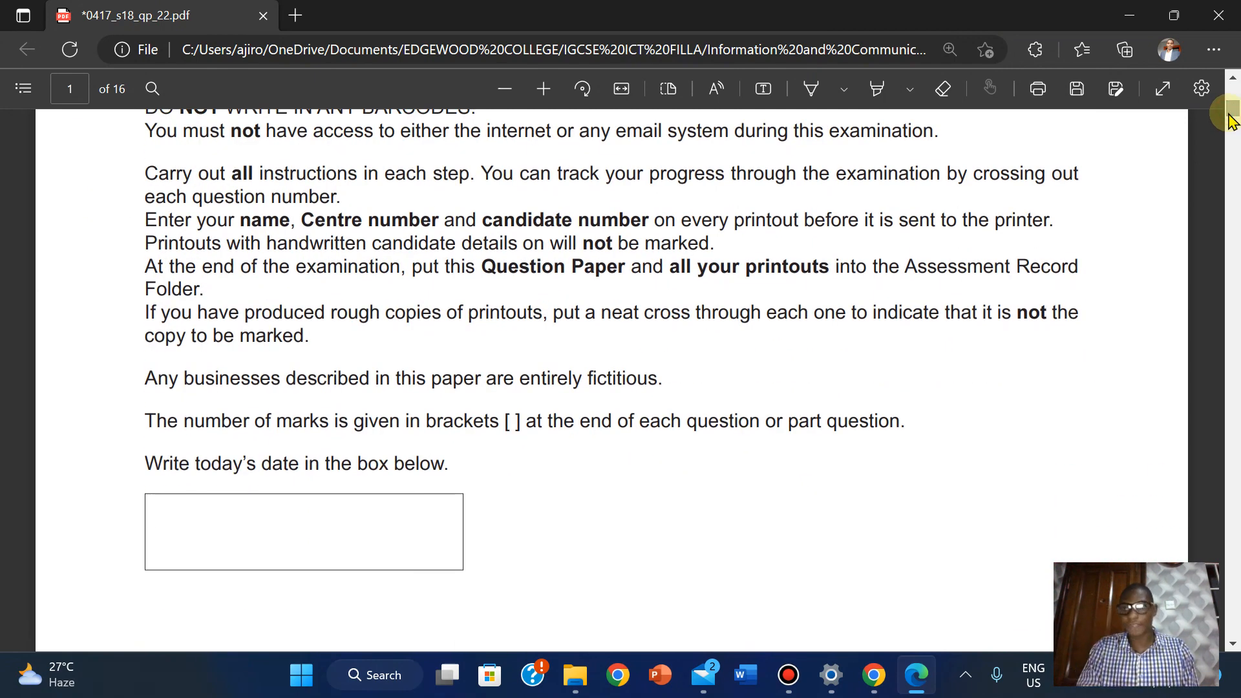
{"action": "left_click_drag", "start_coordinate": [1235, 111], "coordinate": [1234, 132]}
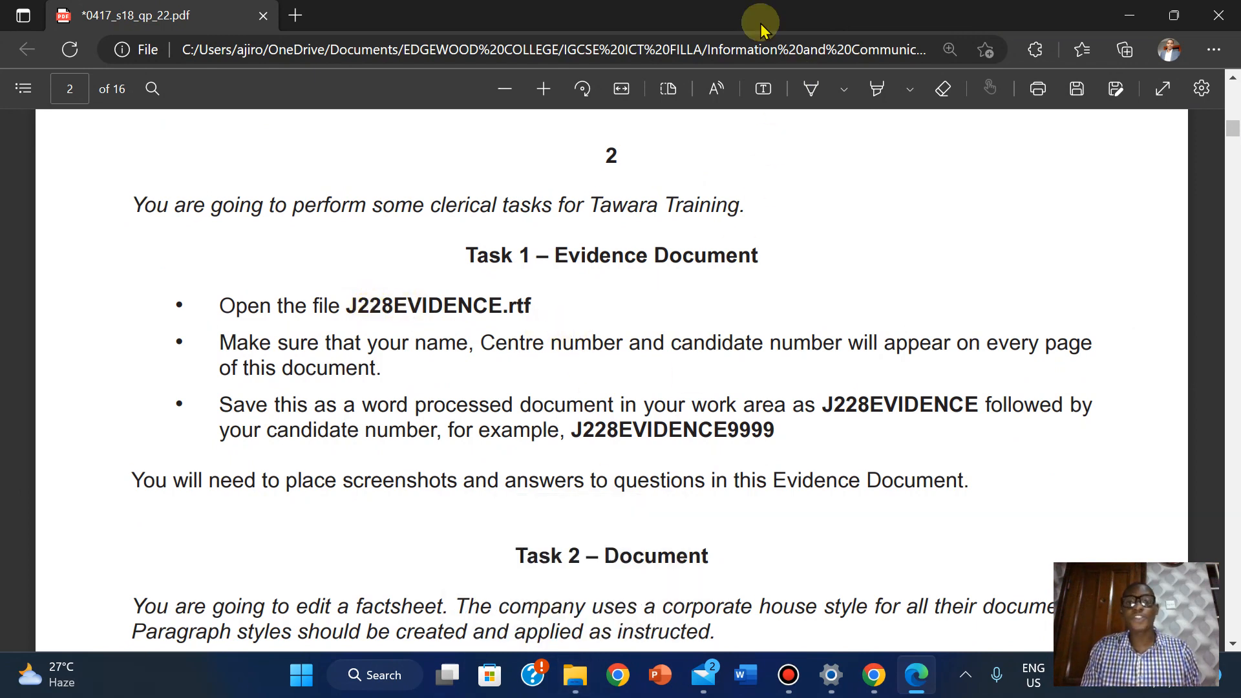
{"action": "mouse_move", "coordinate": [698, 8]}
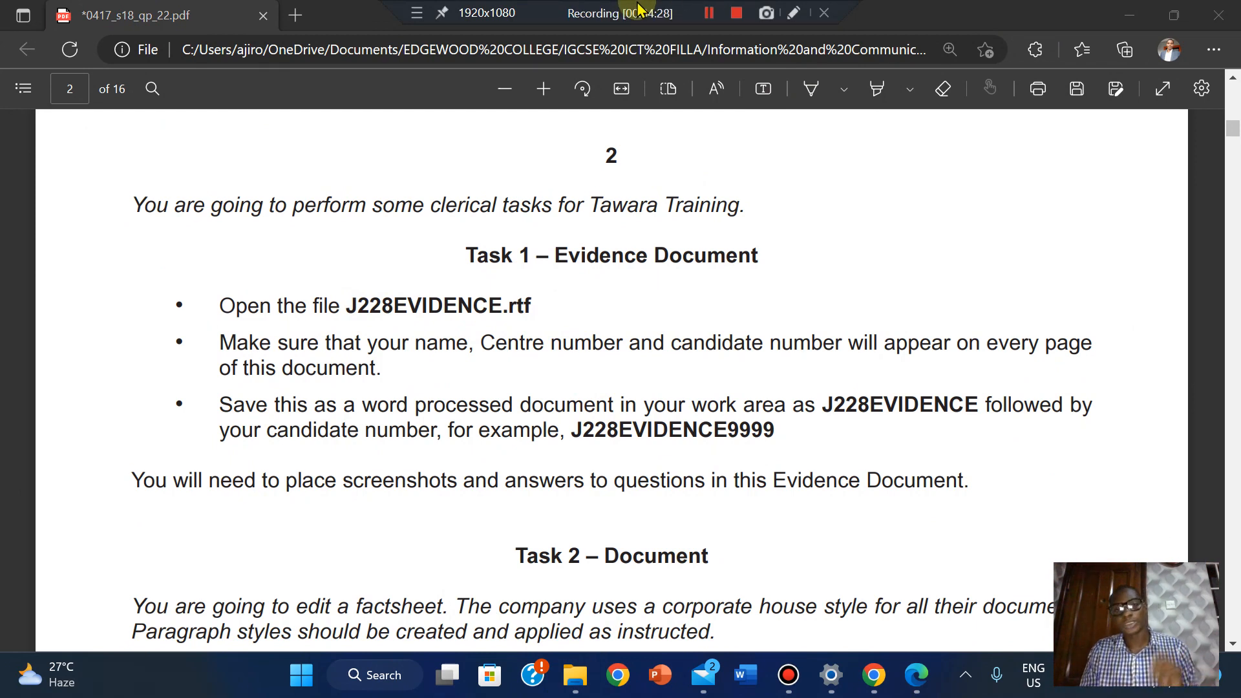
{"action": "left_click", "coordinate": [709, 13]}
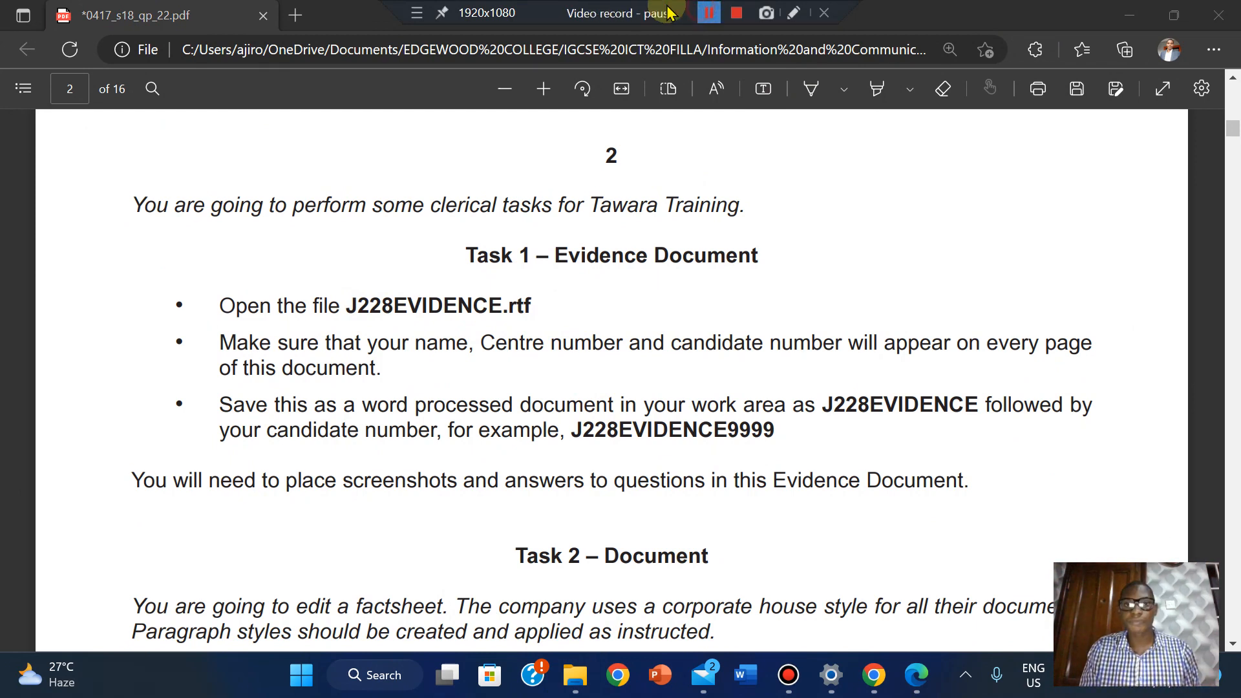
{"action": "left_click", "coordinate": [709, 13]}
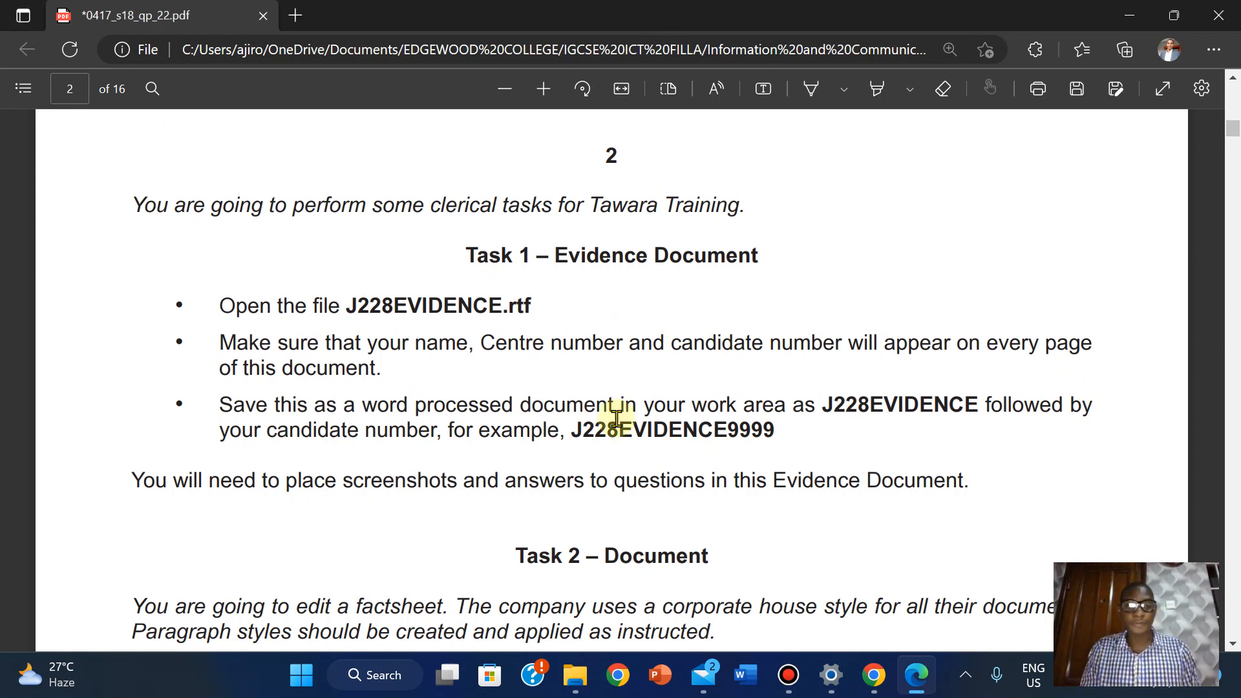
{"action": "mouse_move", "coordinate": [575, 680]}
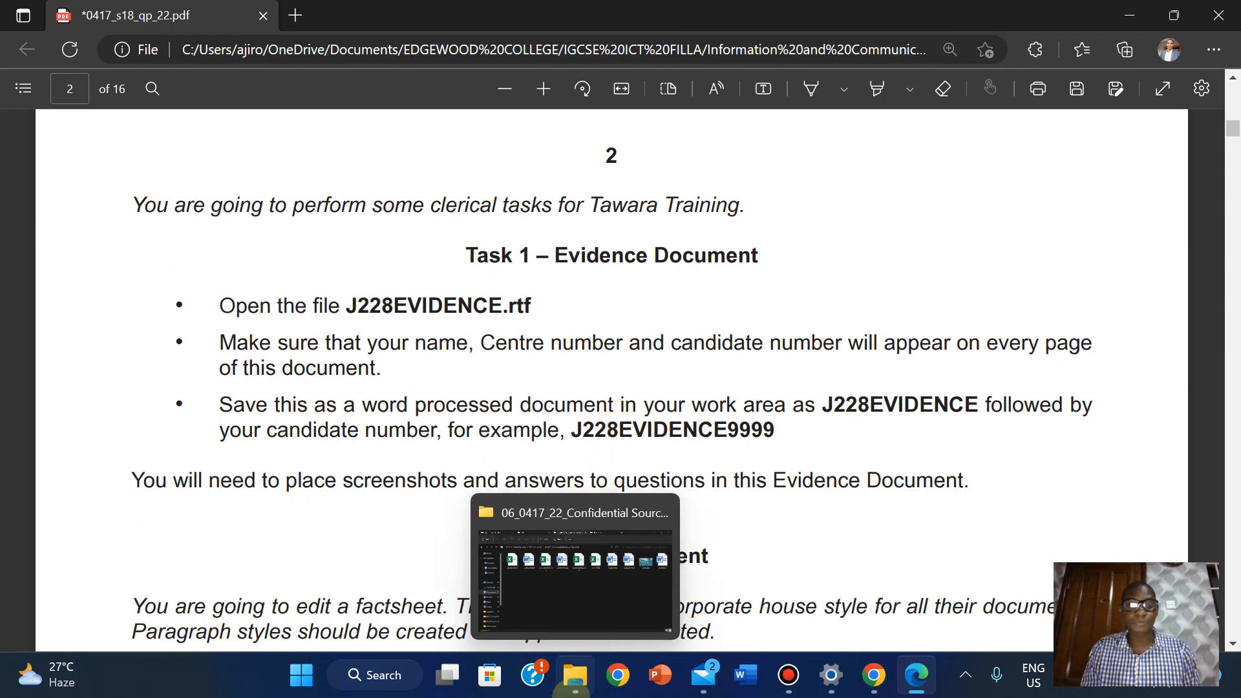
Open J228EVIDENCE in Word from the 06_0417_22_Confidential Source Files 2018 folder
{"action": "left_click", "coordinate": [569, 600]}
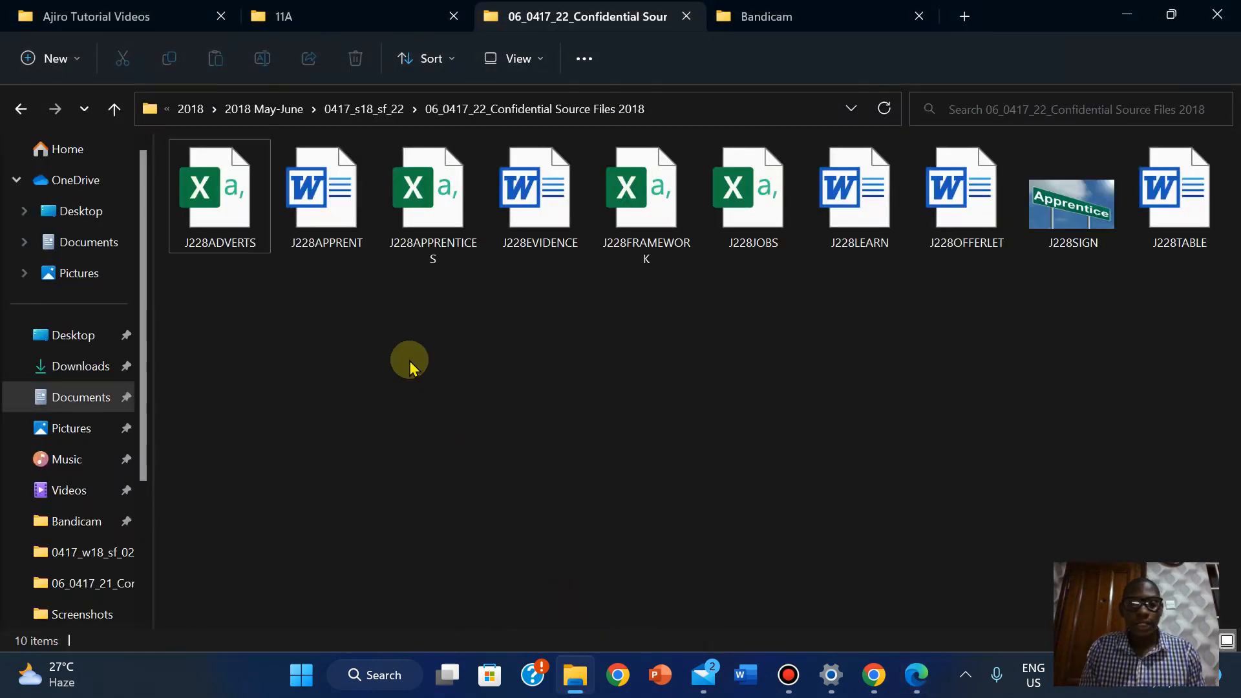
{"action": "double_click", "coordinate": [521, 191]}
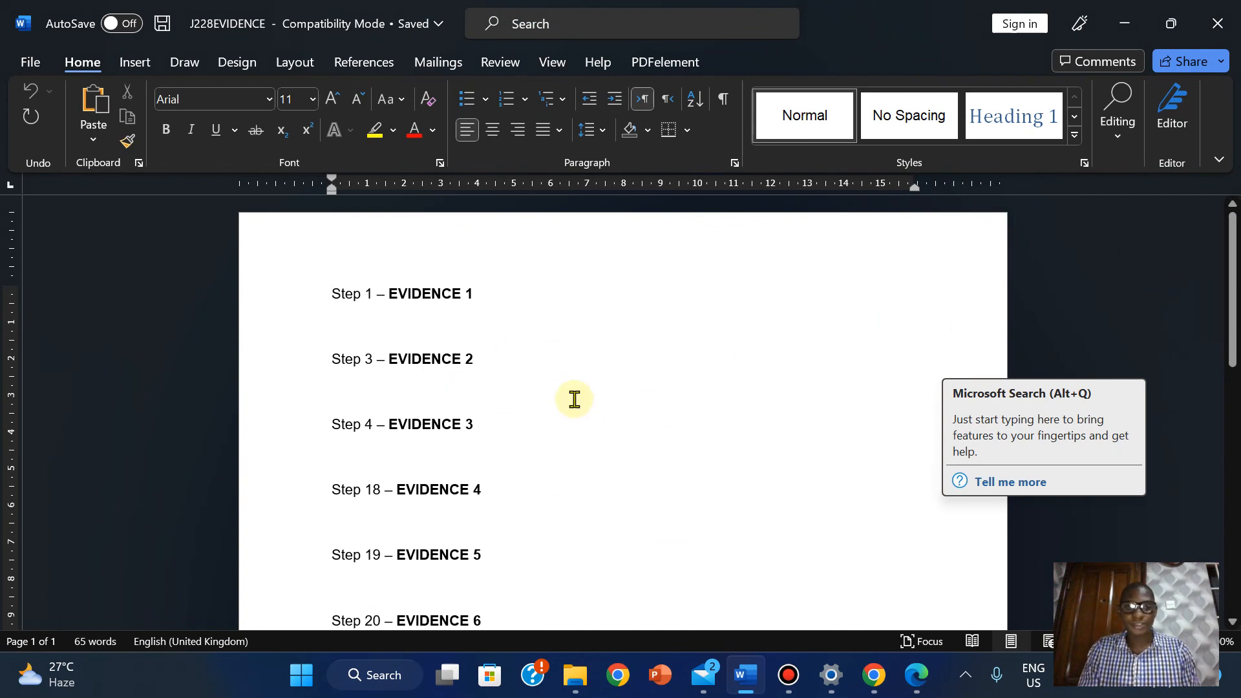
{"action": "left_click", "coordinate": [834, 620]}
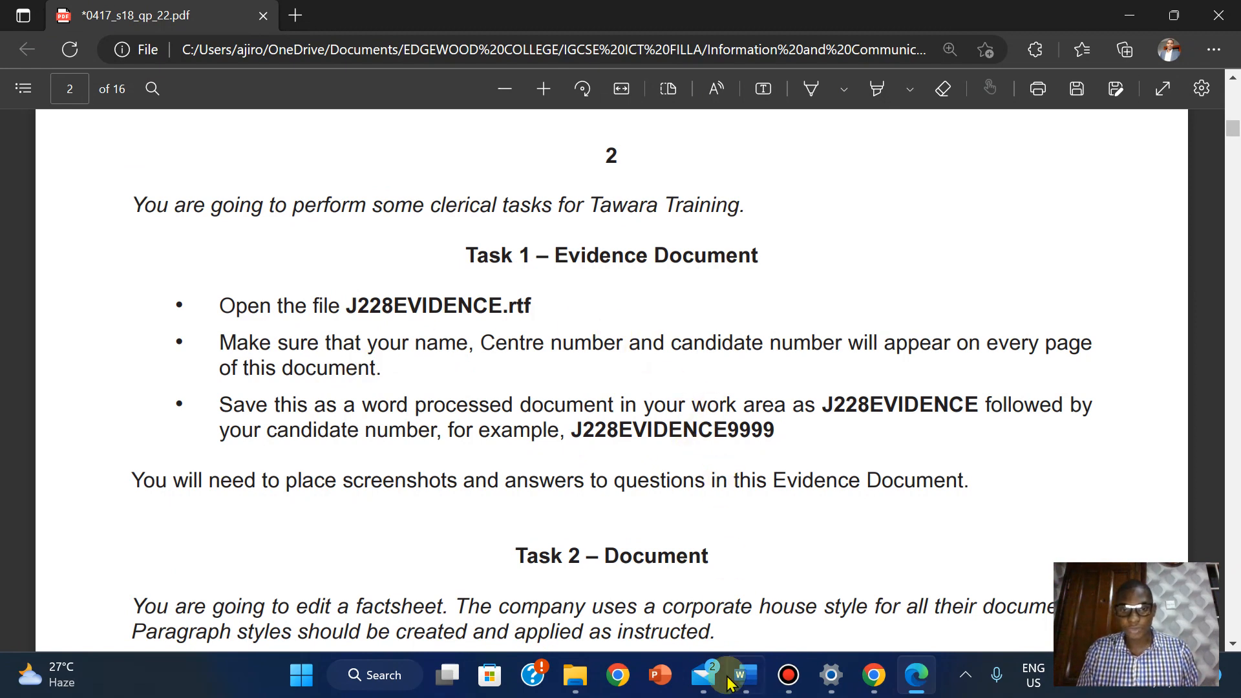
{"action": "mouse_move", "coordinate": [729, 690]}
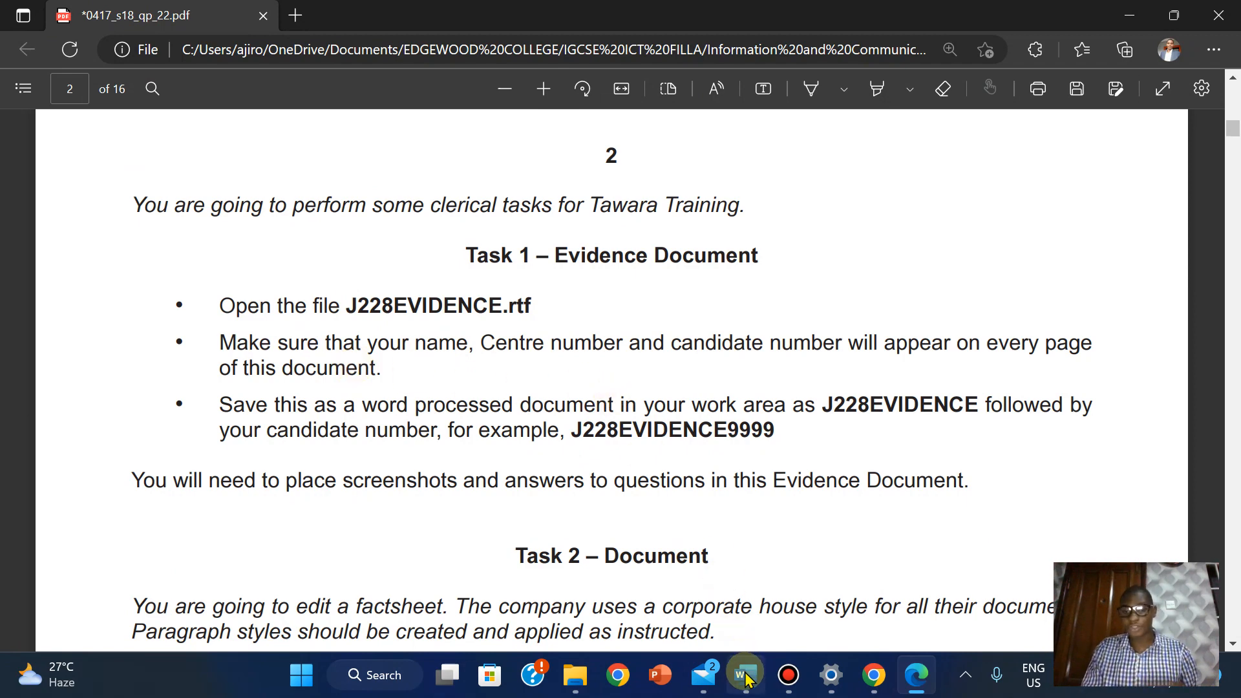
{"action": "left_click", "coordinate": [732, 614]}
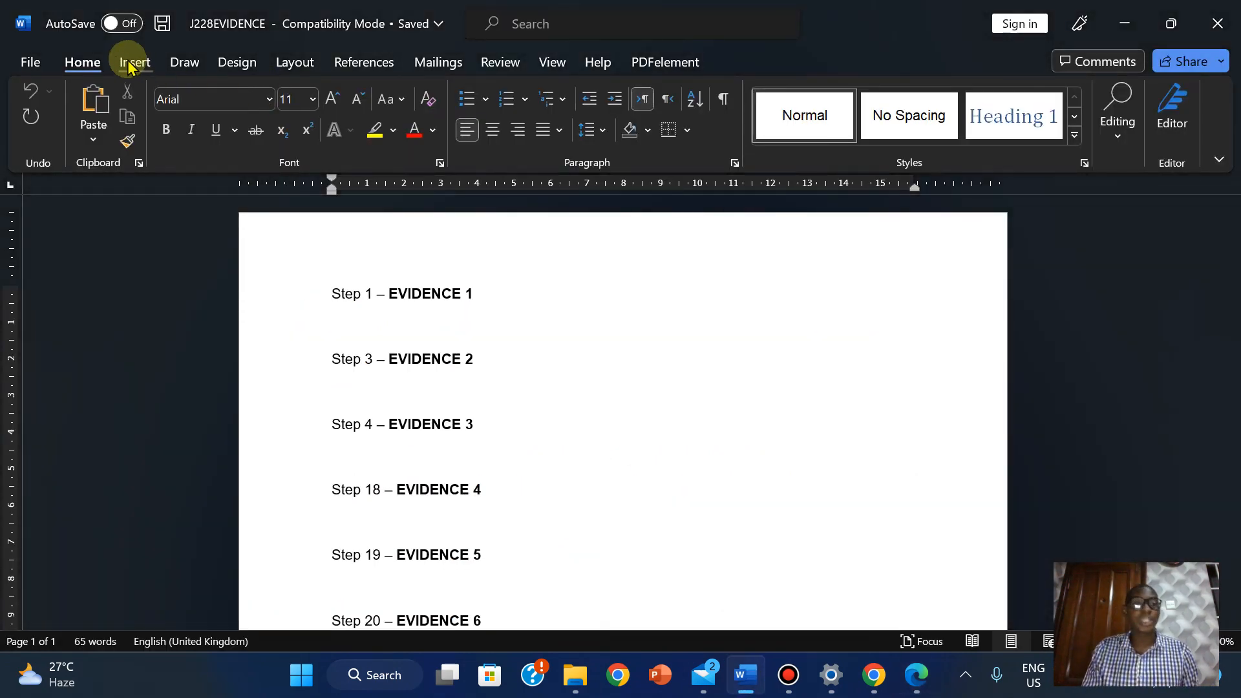
Add a blank three-column header to the J228EVIDENCE document
{"action": "left_click", "coordinate": [129, 62]}
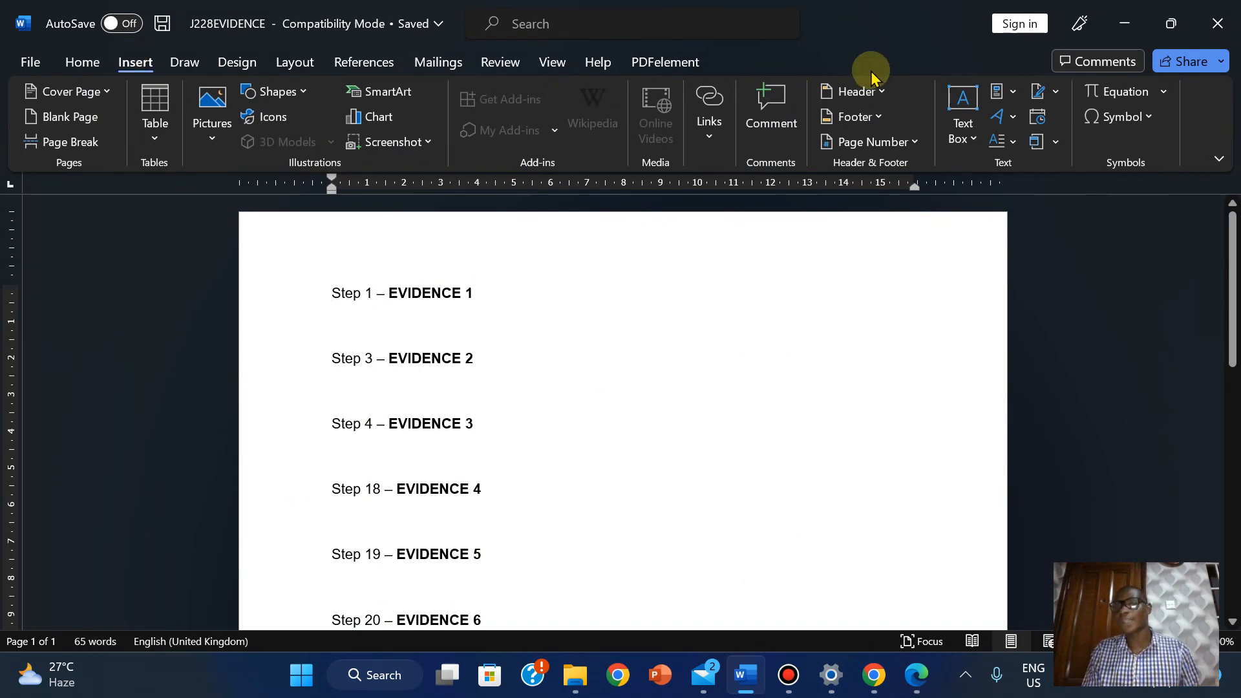
{"action": "left_click", "coordinate": [848, 97]}
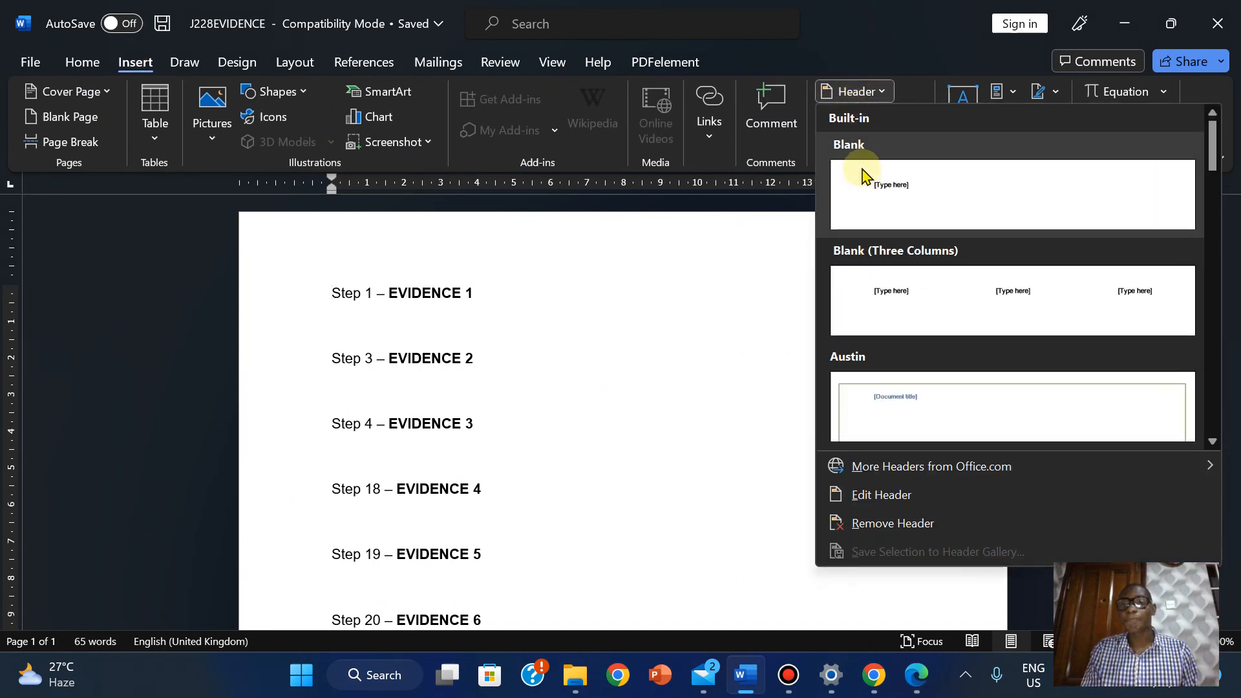
{"action": "left_click", "coordinate": [885, 298]}
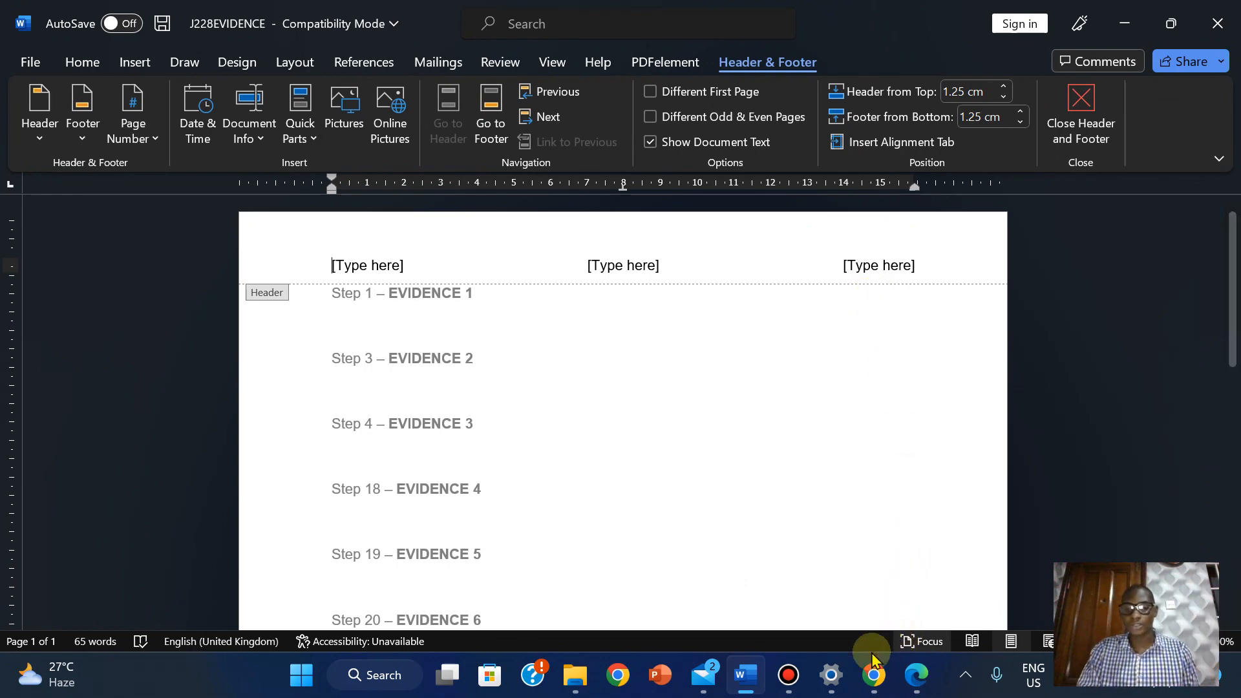
Glance at the exam PDF, then return to J228EVIDENCE with the left header placeholder selected
{"action": "left_click", "coordinate": [919, 675]}
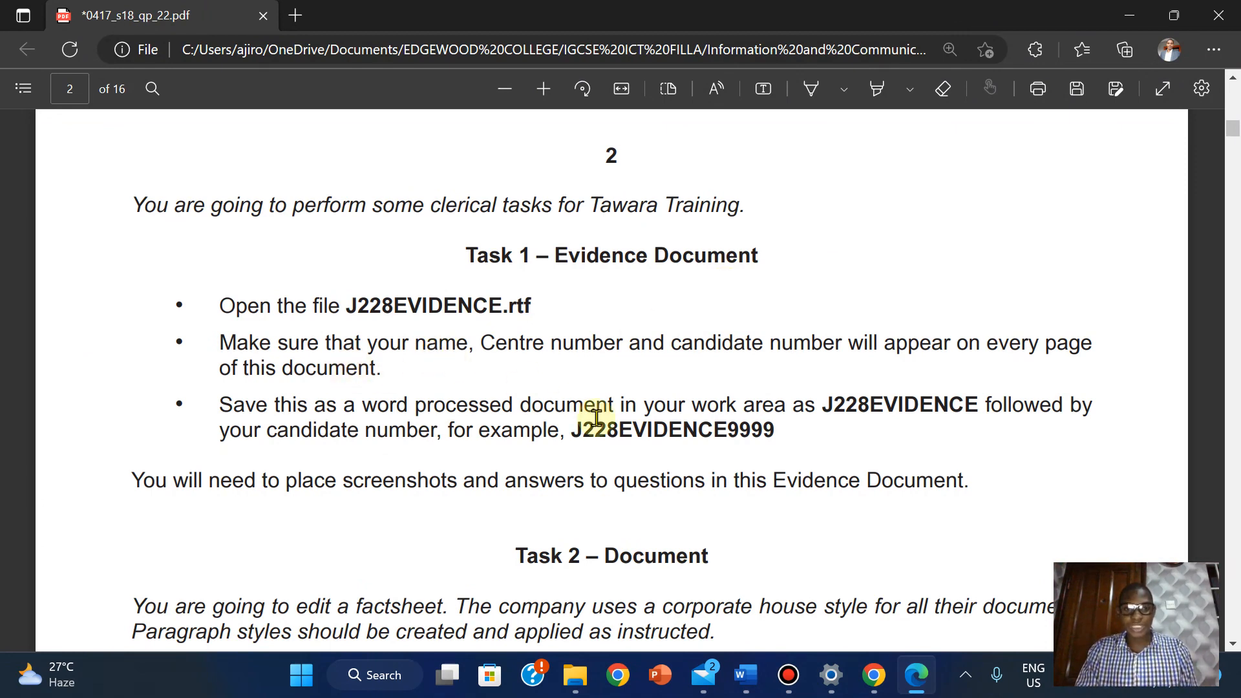
{"action": "mouse_move", "coordinate": [744, 678]}
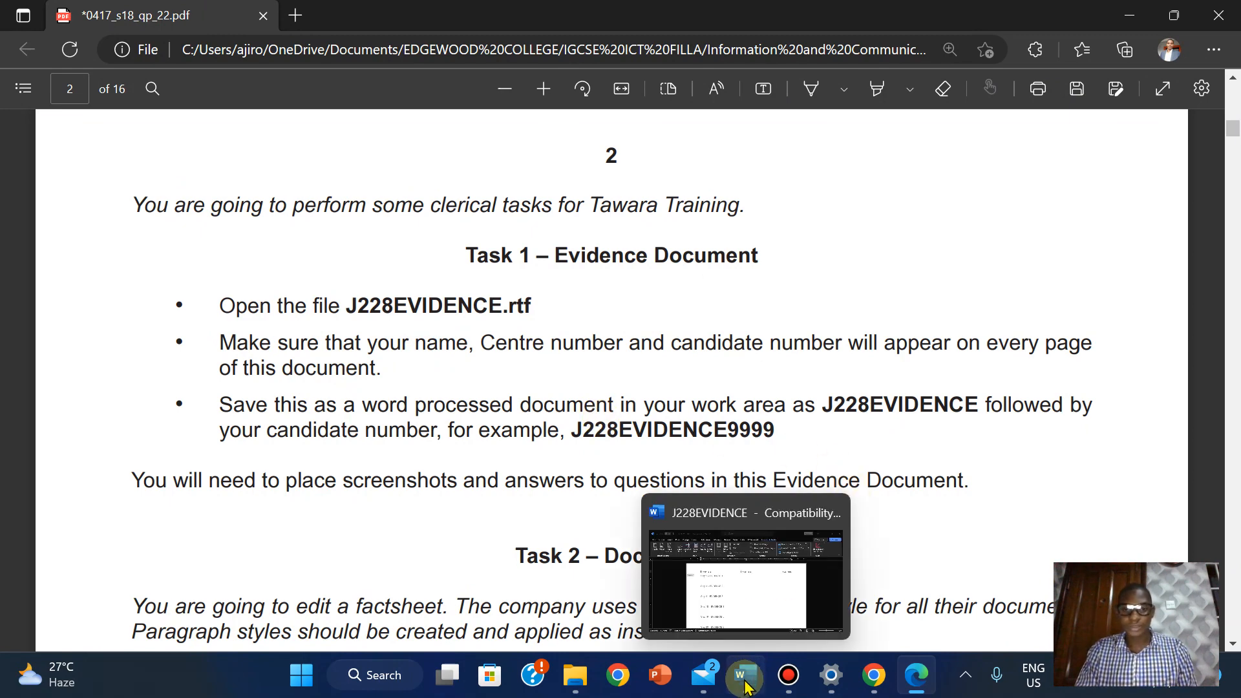
{"action": "left_click", "coordinate": [734, 607]}
{"action": "left_click", "coordinate": [370, 270]}
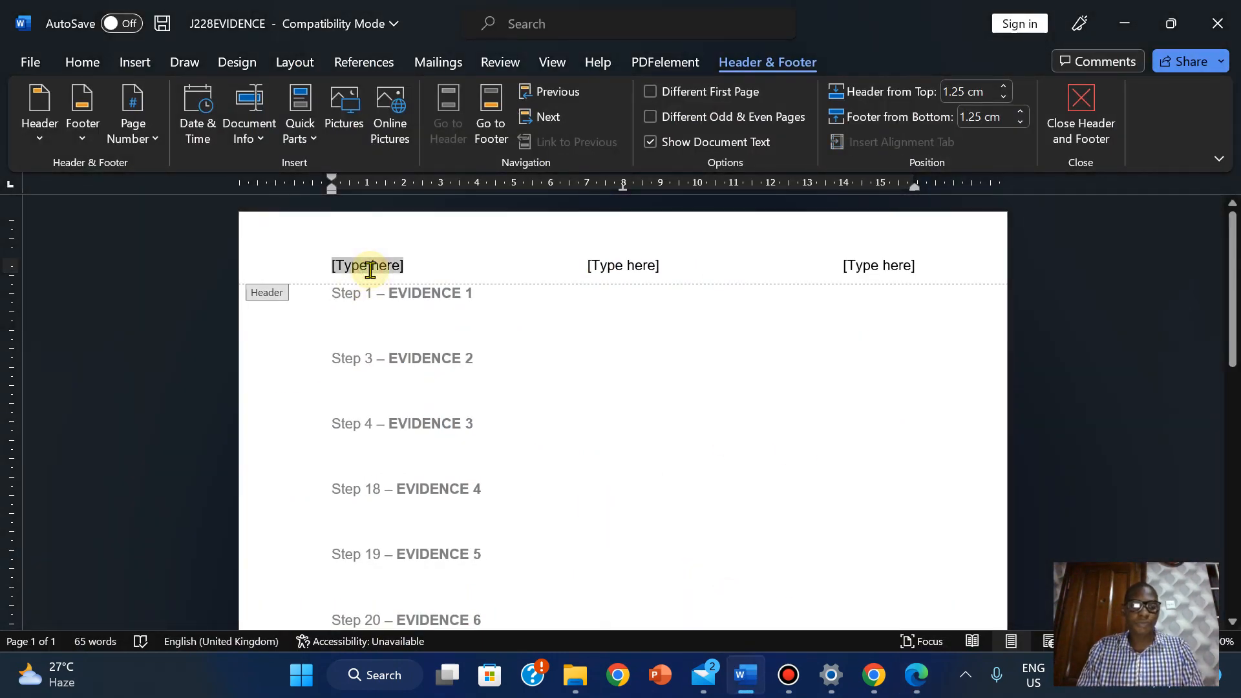
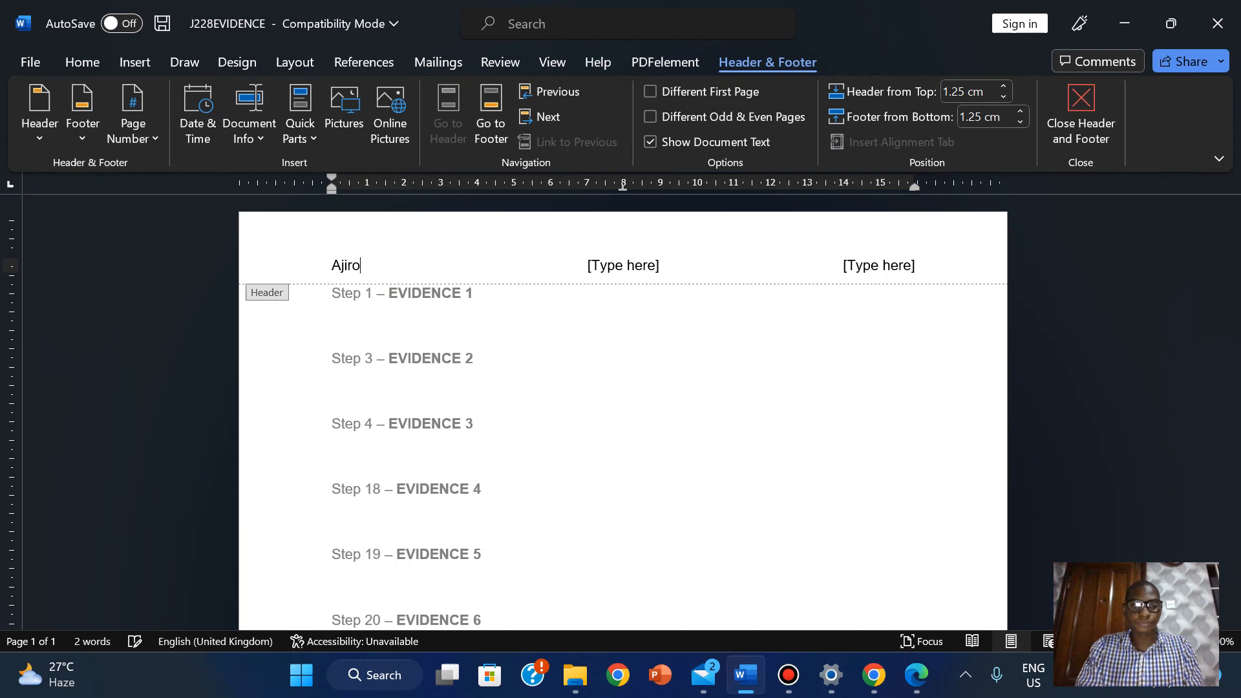
{"action": "type", "text": "N"}
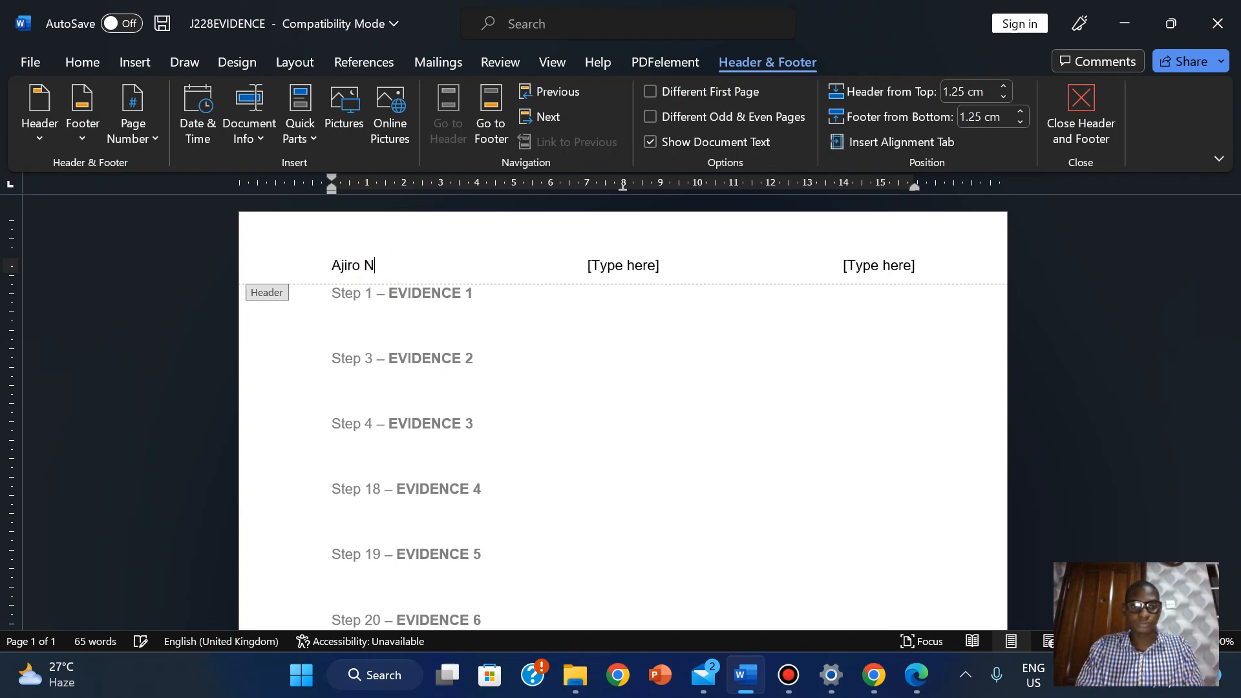
{"action": "type", "text": "di"}
{"action": "left_click", "coordinate": [625, 279]}
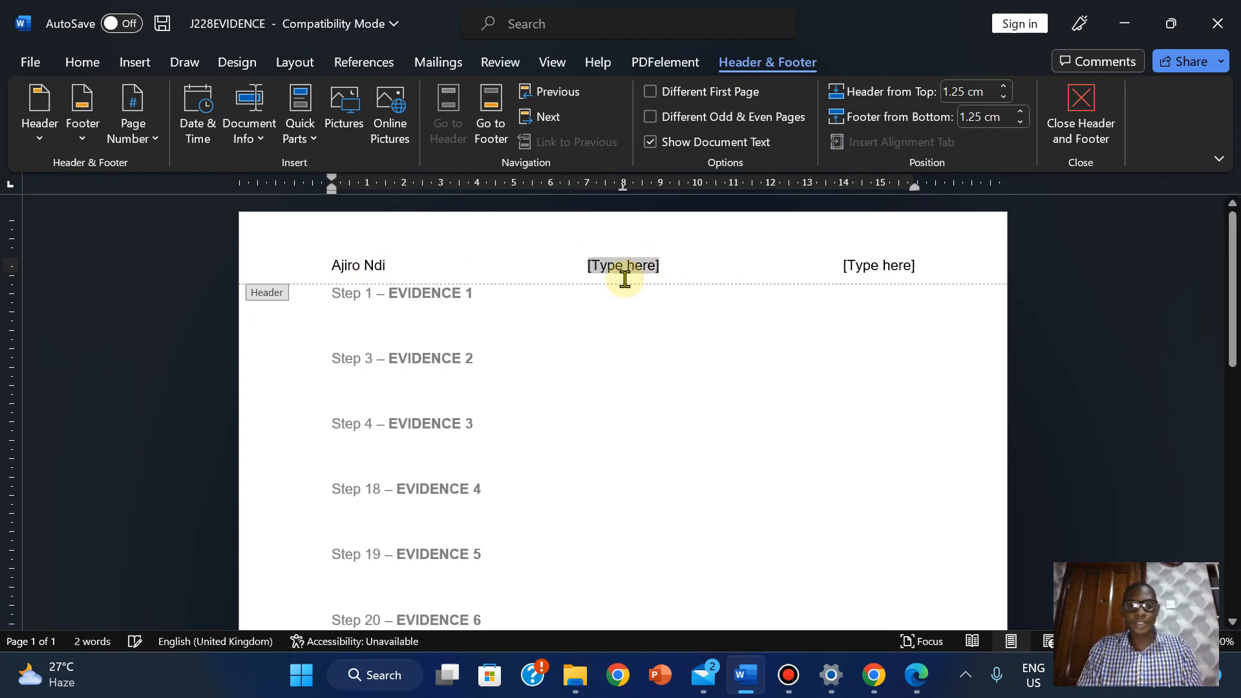
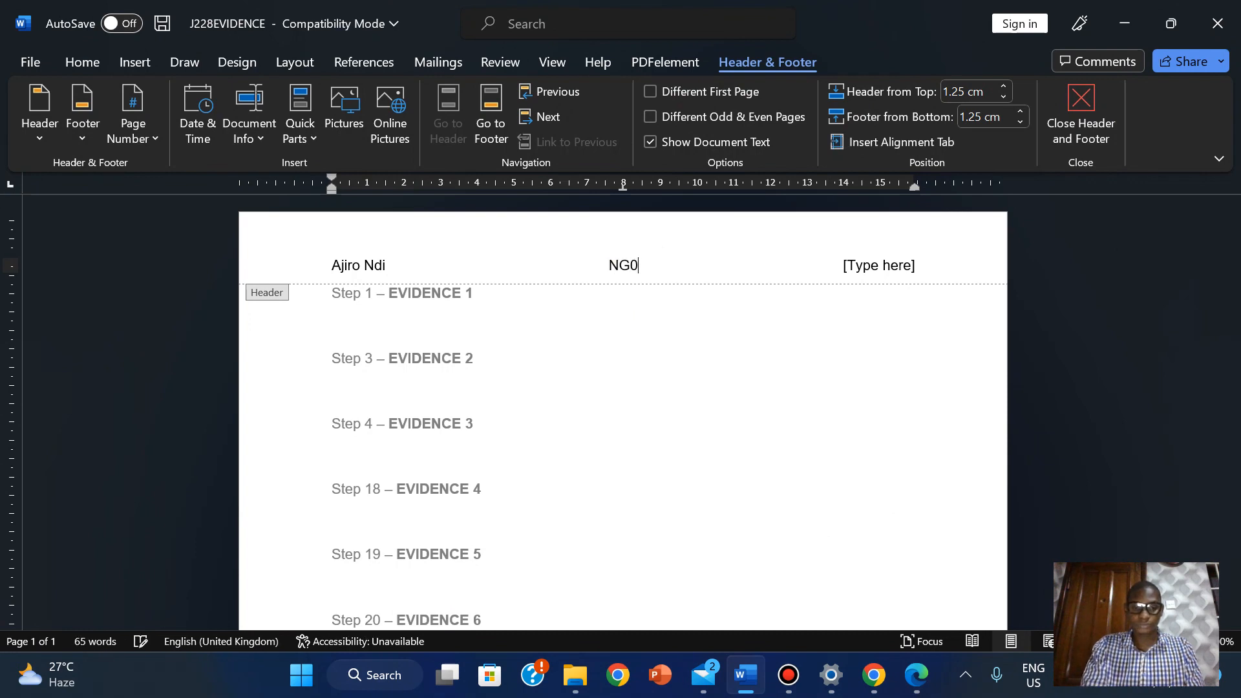
{"action": "left_click", "coordinate": [881, 265]}
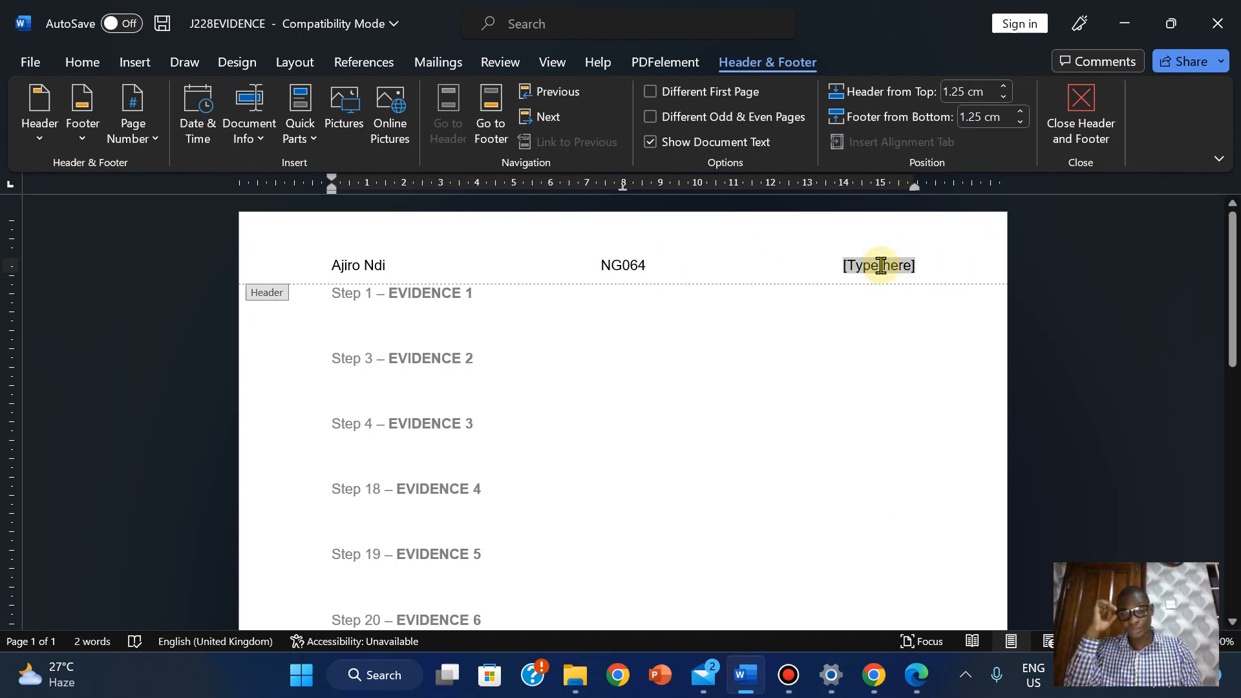
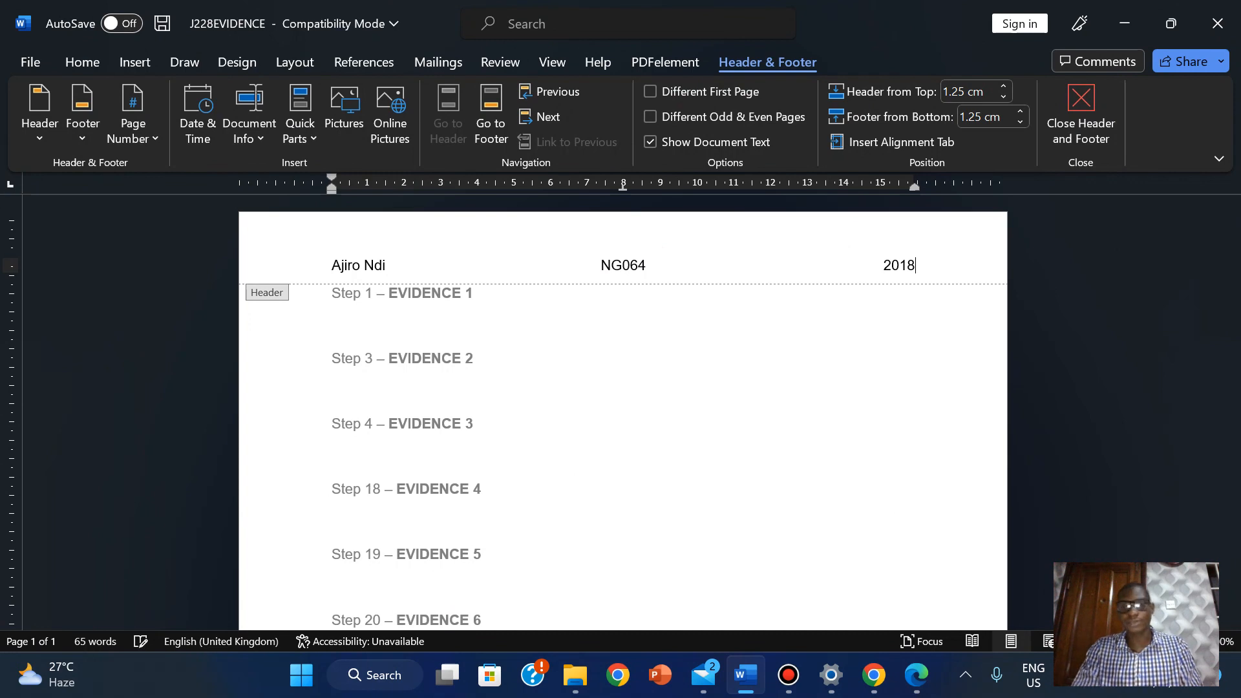
{"action": "left_click", "coordinate": [1069, 130]}
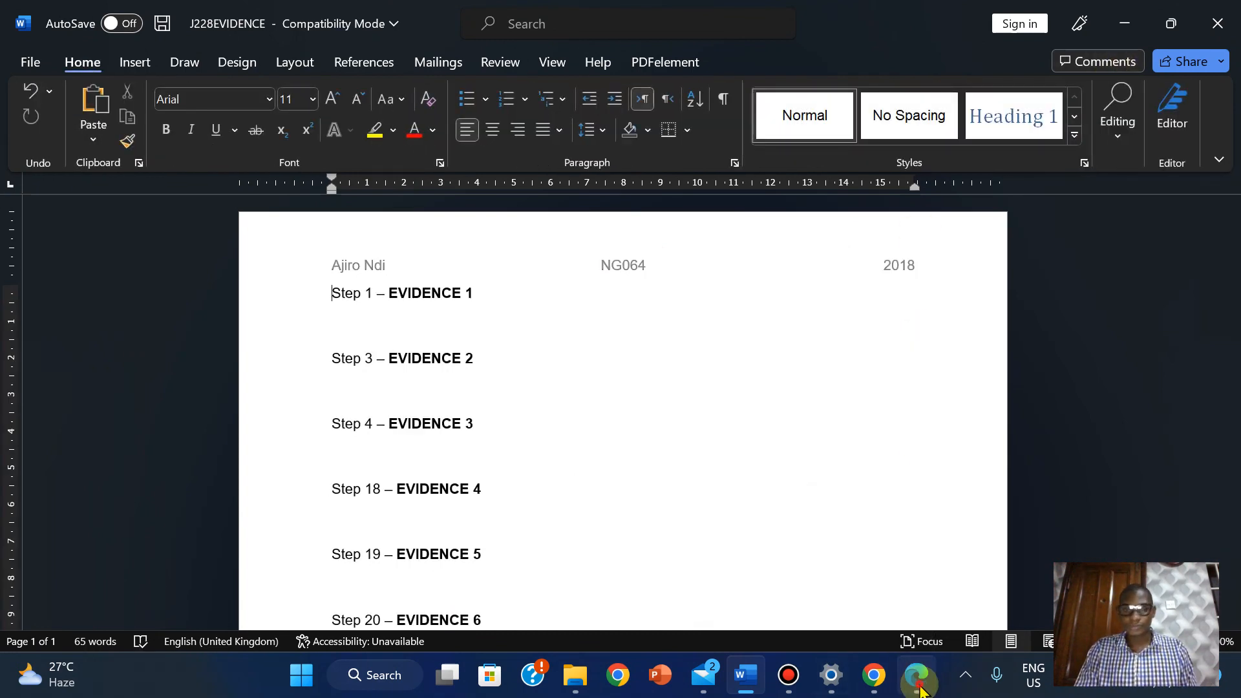
Switch from Word to the exam paper PDF in Edge
{"action": "left_click", "coordinate": [920, 689]}
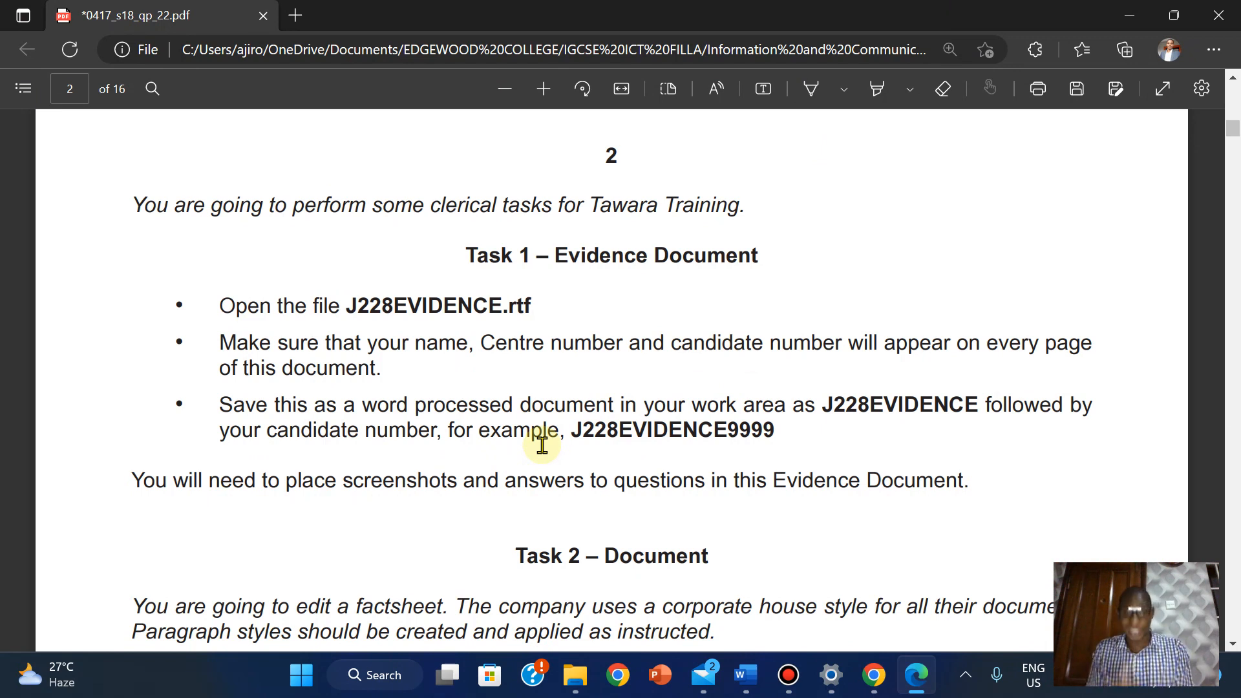
Copy the example file name J228EVIDENCE9999 from the PDF and go to Word's File page
{"action": "left_click_drag", "start_coordinate": [573, 430], "coordinate": [777, 430]}
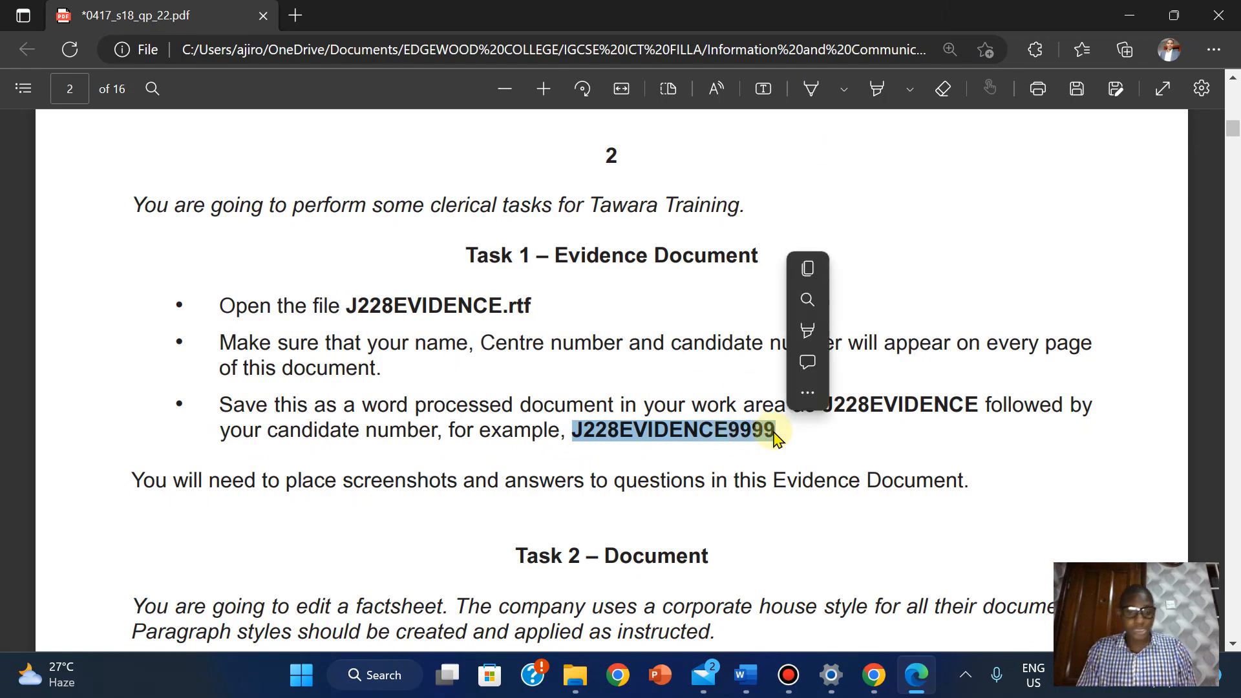
{"action": "left_click", "coordinate": [818, 275]}
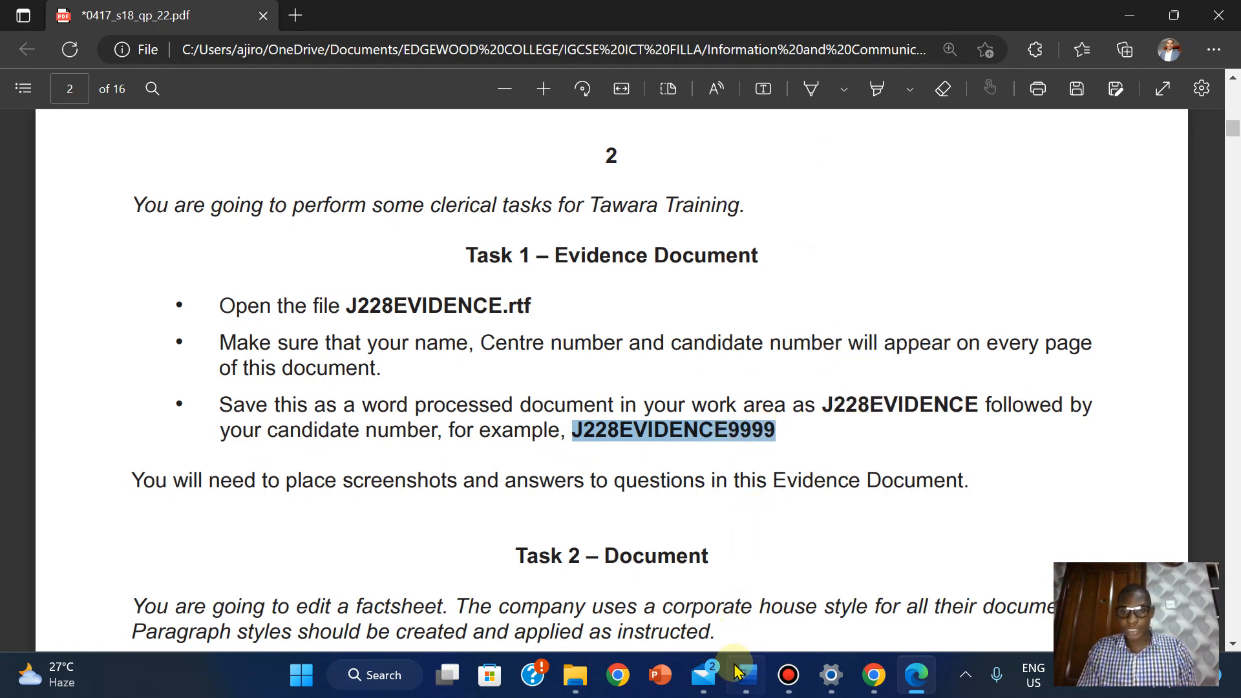
{"action": "mouse_move", "coordinate": [743, 683]}
{"action": "left_click", "coordinate": [798, 547]}
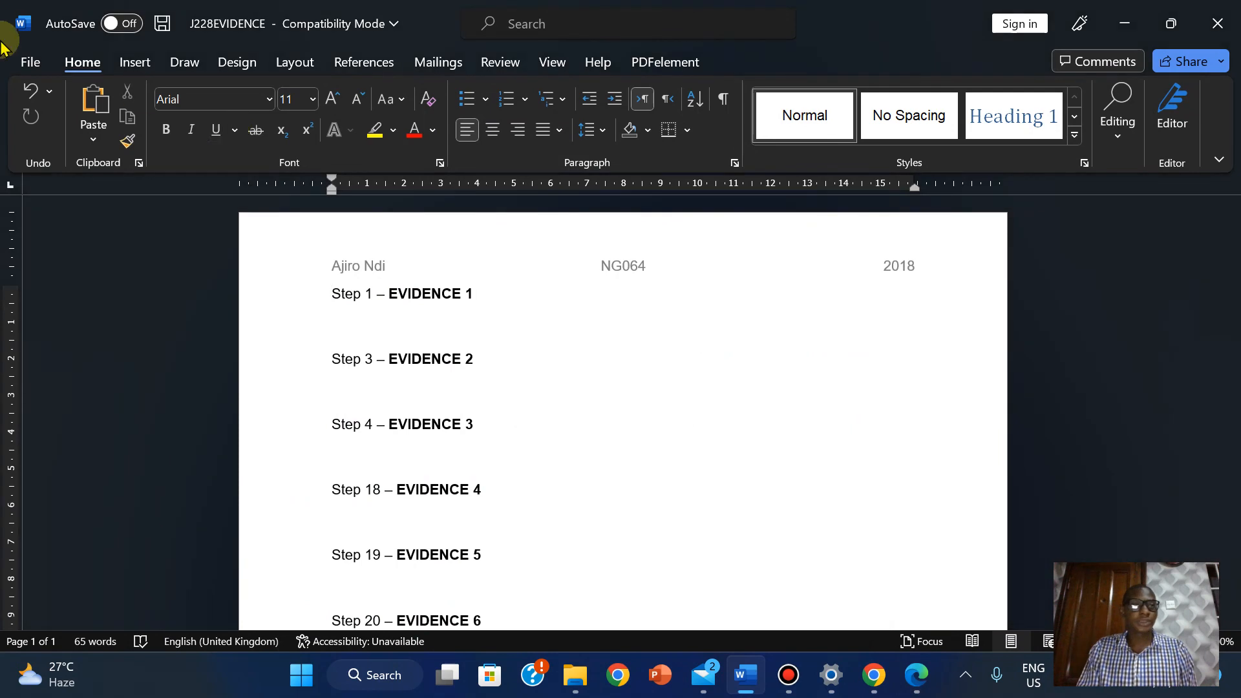
{"action": "left_click", "coordinate": [12, 63]}
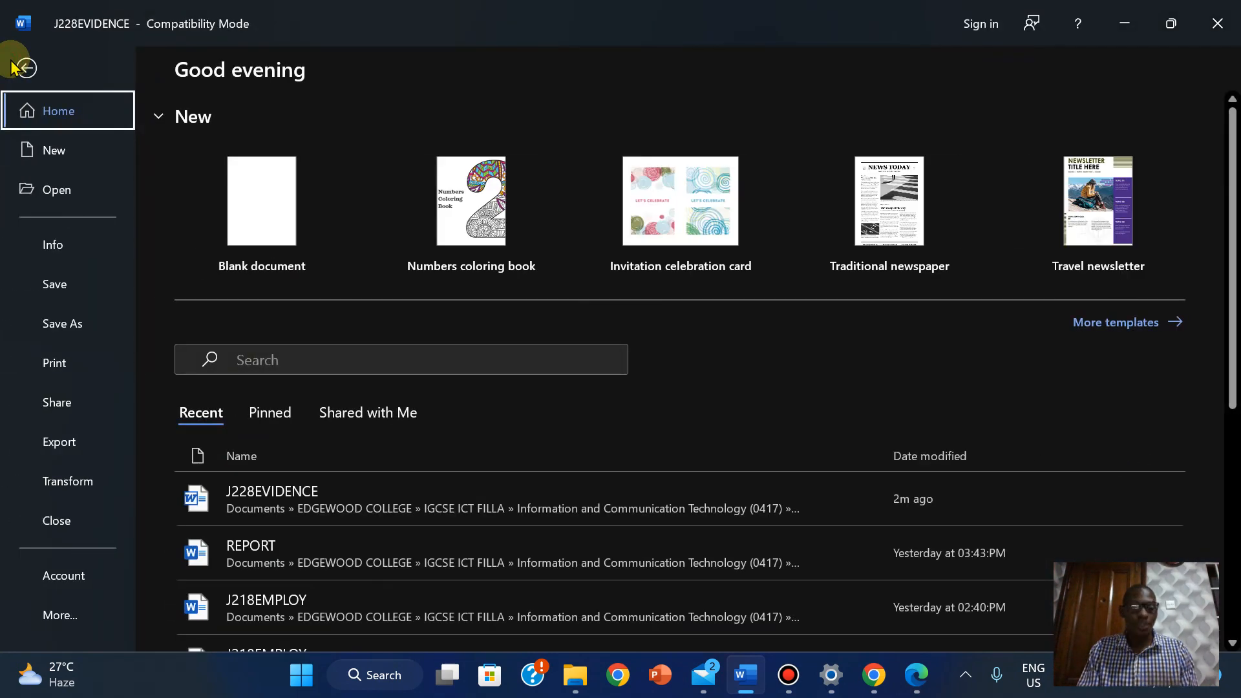
Save the document as J228EVIDENCE2018 in Word Document (*.docx) format
{"action": "left_click", "coordinate": [51, 328]}
{"action": "left_click", "coordinate": [604, 171]}
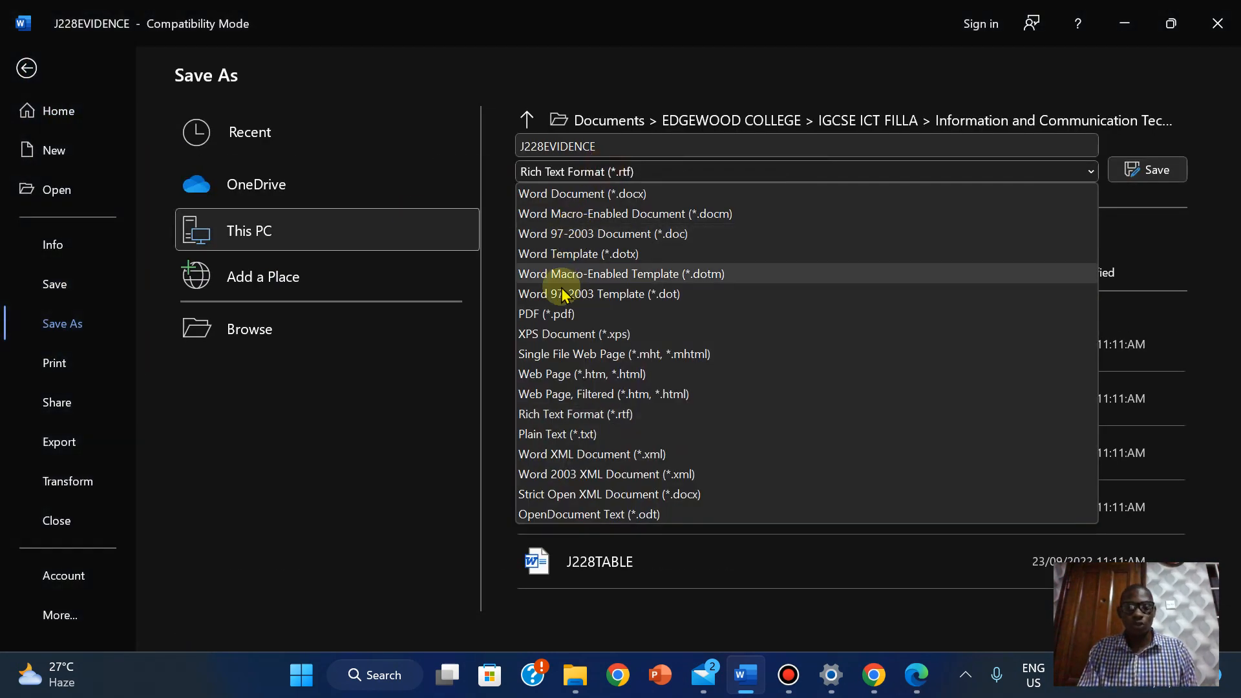
{"action": "left_click", "coordinate": [560, 193]}
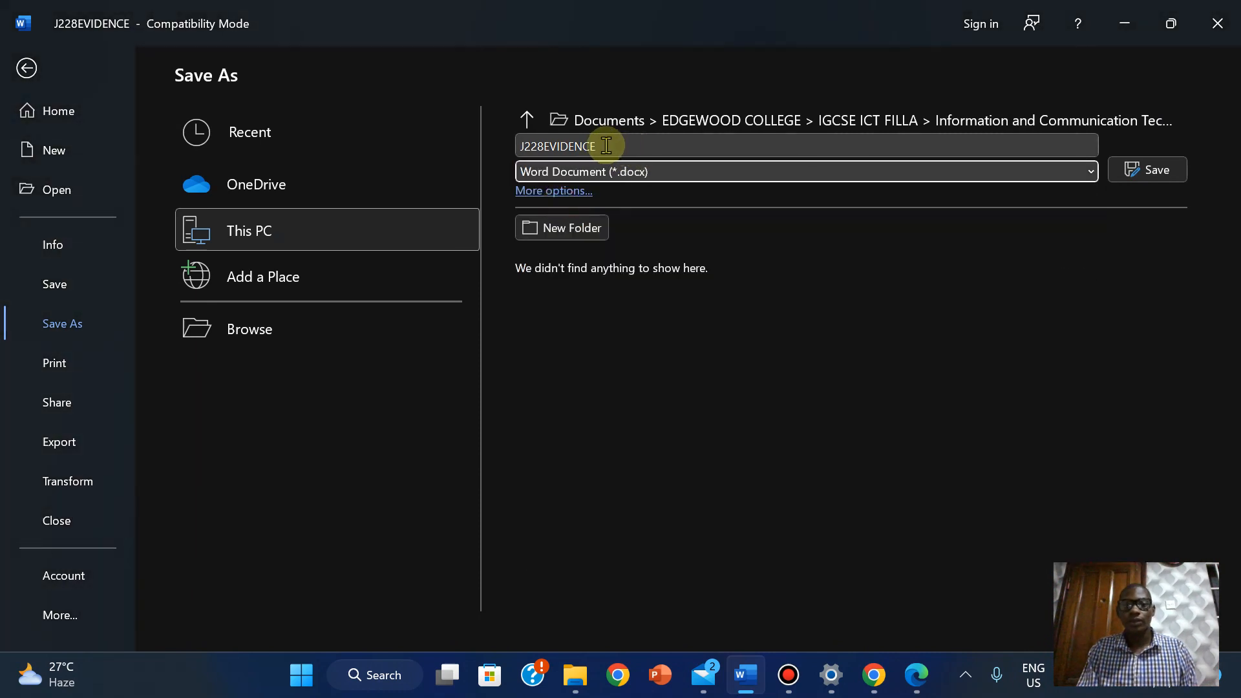
{"action": "left_click", "coordinate": [585, 146]}
{"action": "right_click", "coordinate": [580, 152]}
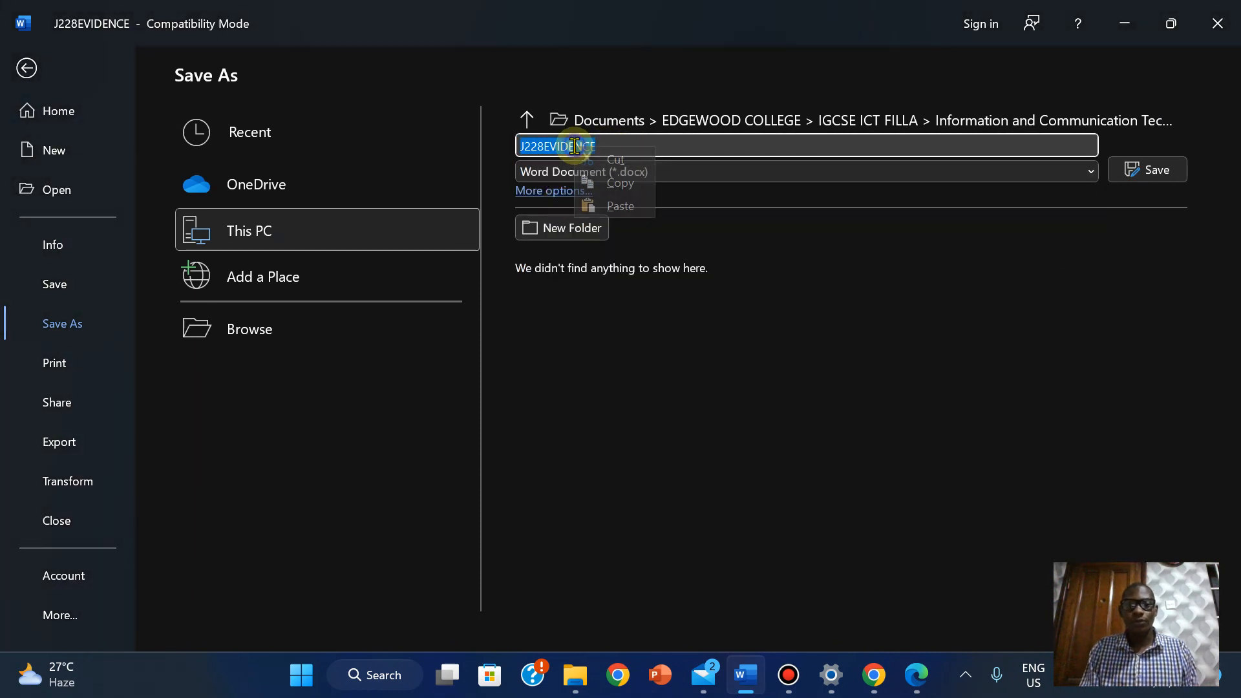
{"action": "left_click", "coordinate": [620, 206]}
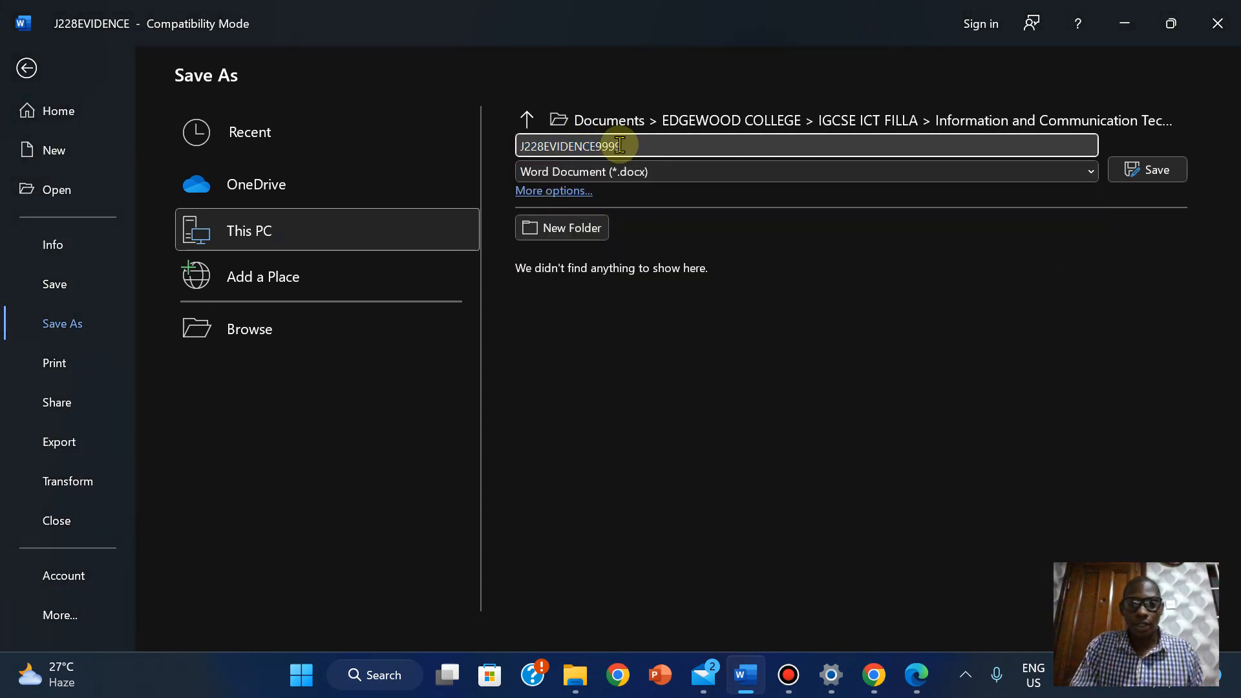
{"action": "key", "text": "BackSpace"}
{"action": "key", "text": "BackSpace"}
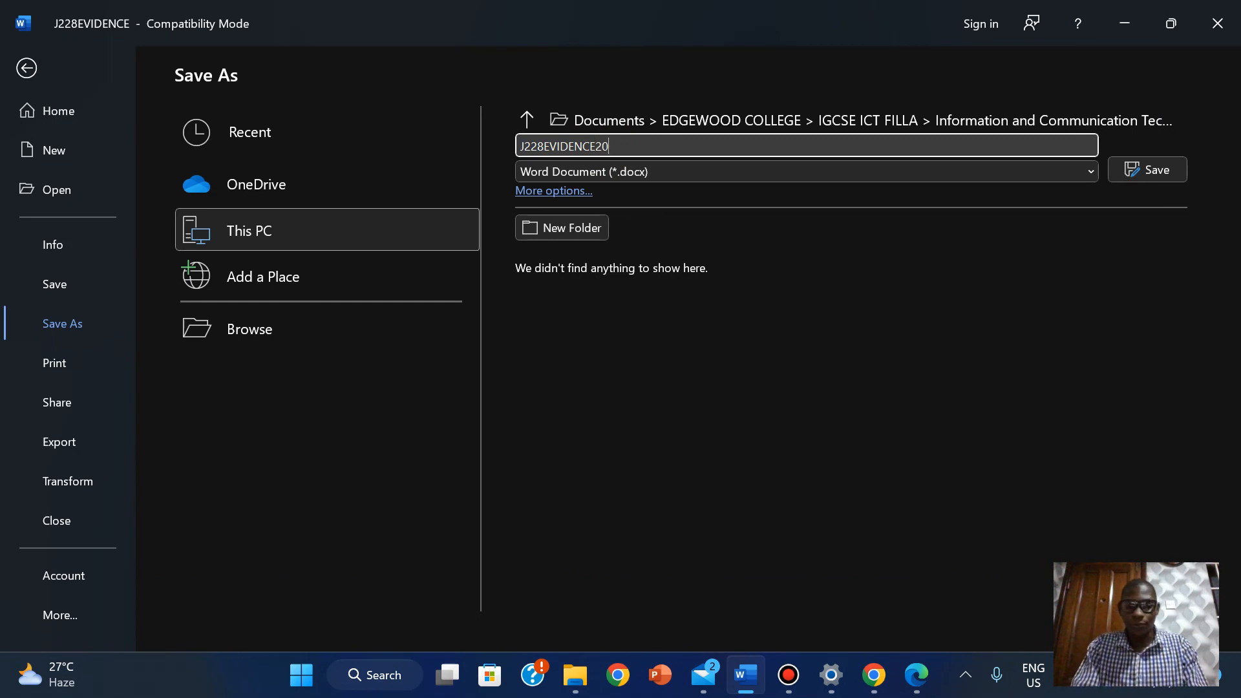
{"action": "left_click", "coordinate": [1139, 172]}
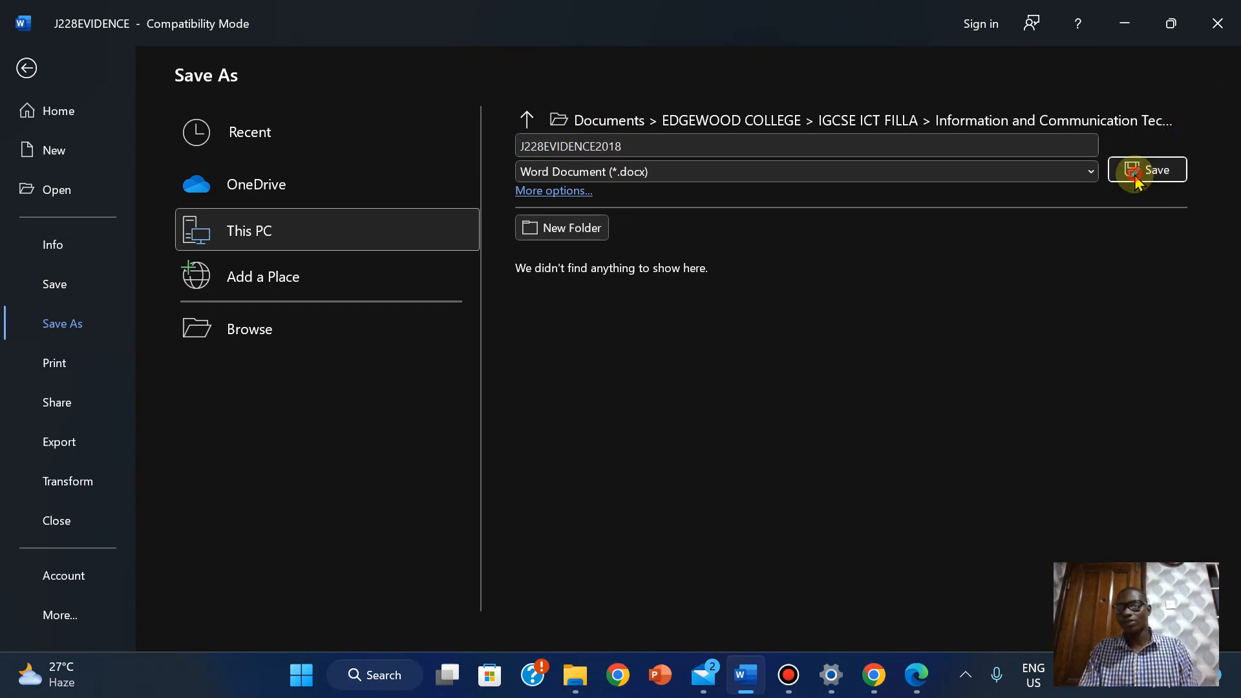
Highlight the Task 1 heading and its three bullets in yellow in the exam PDF
{"action": "left_click", "coordinate": [915, 669]}
{"action": "left_click", "coordinate": [492, 444]}
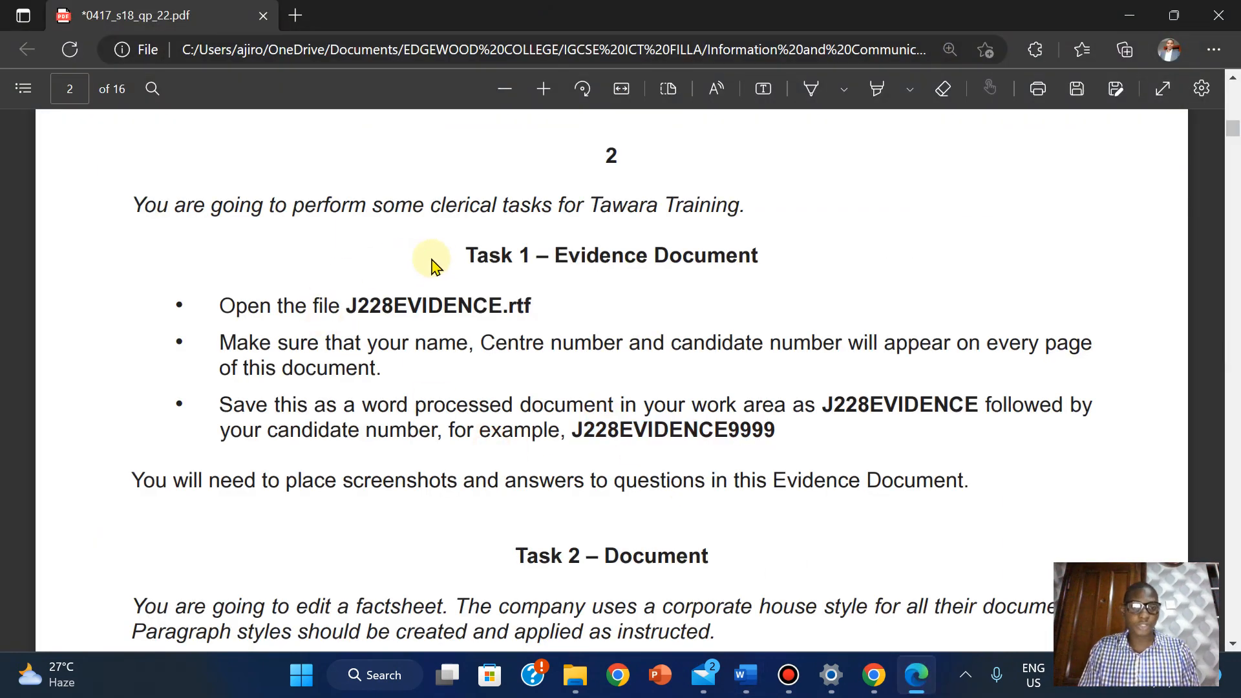
{"action": "left_click_drag", "start_coordinate": [465, 250], "coordinate": [784, 438]}
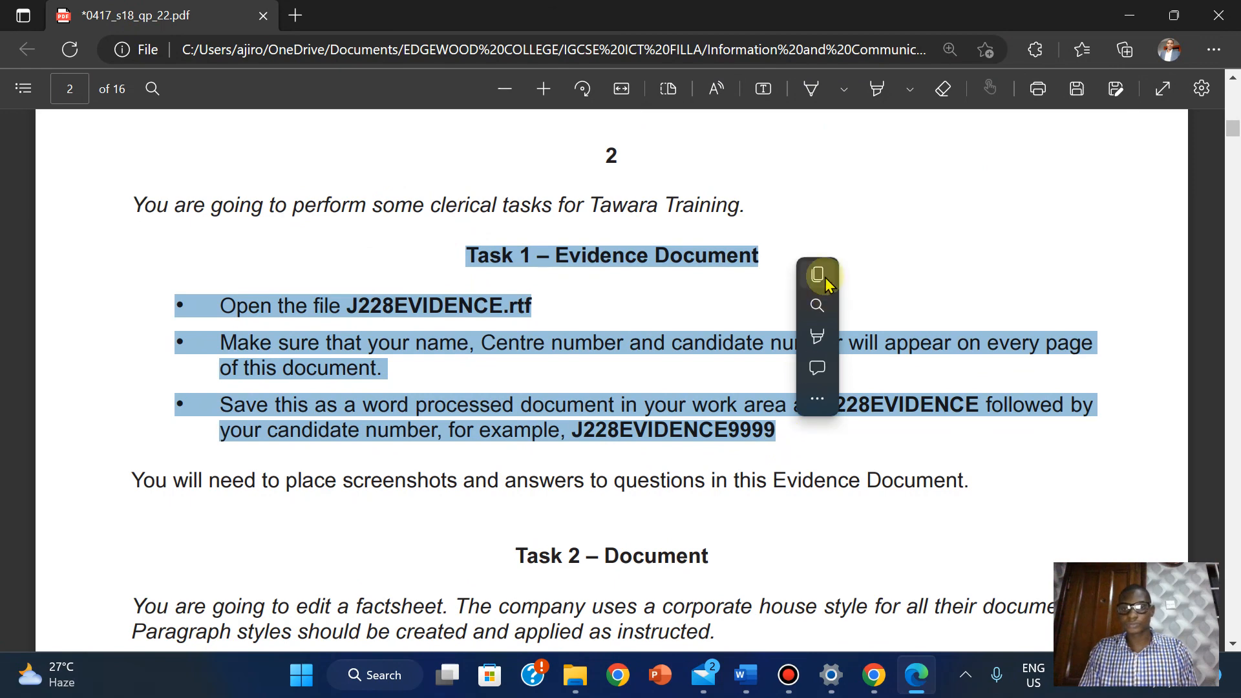
{"action": "mouse_move", "coordinate": [818, 330]}
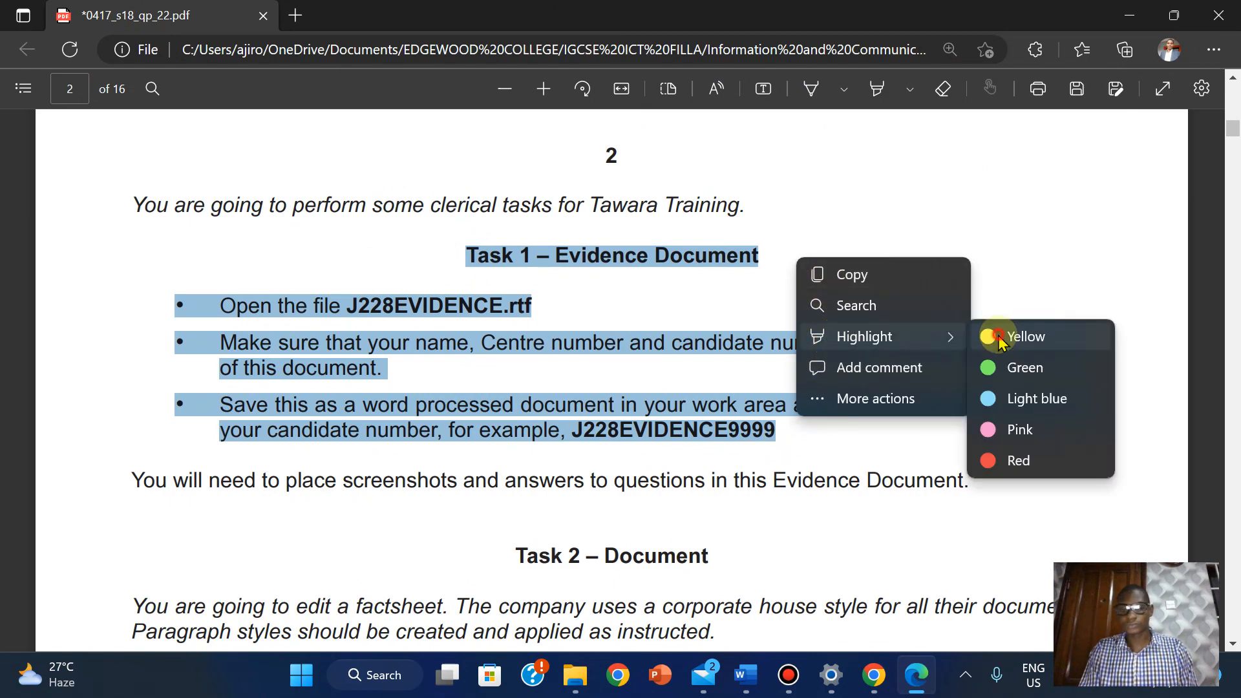
{"action": "left_click", "coordinate": [999, 338]}
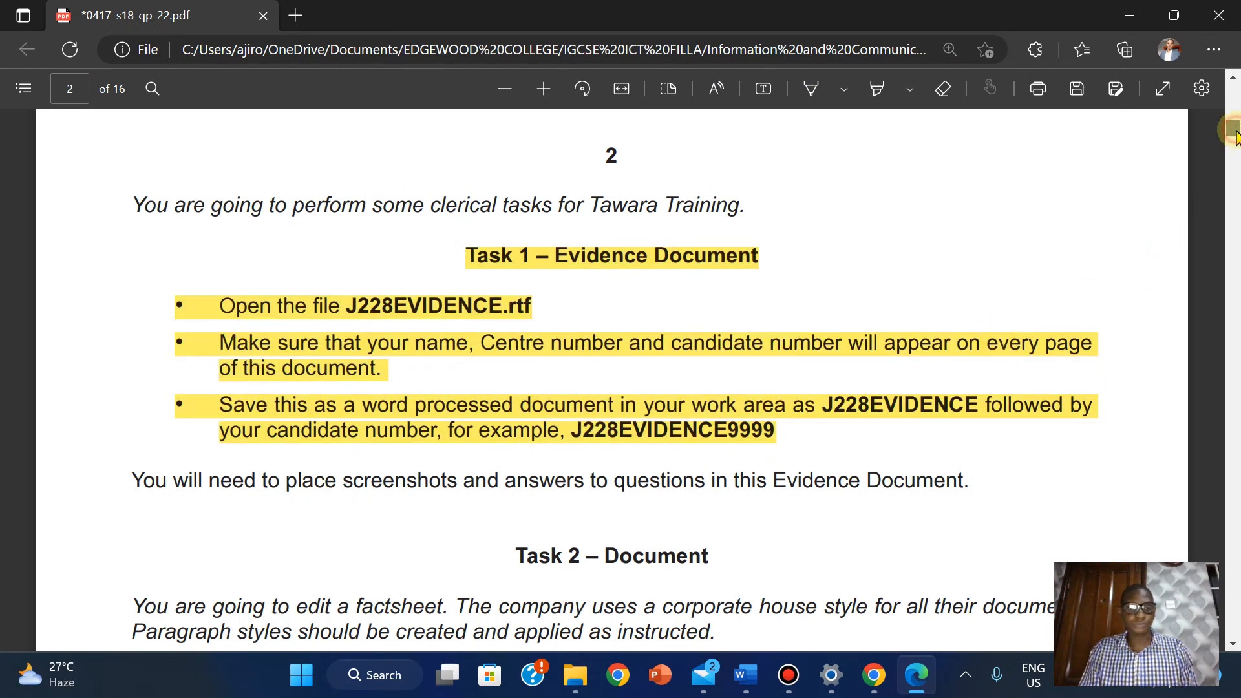
{"action": "left_click_drag", "start_coordinate": [1235, 132], "coordinate": [1236, 139]}
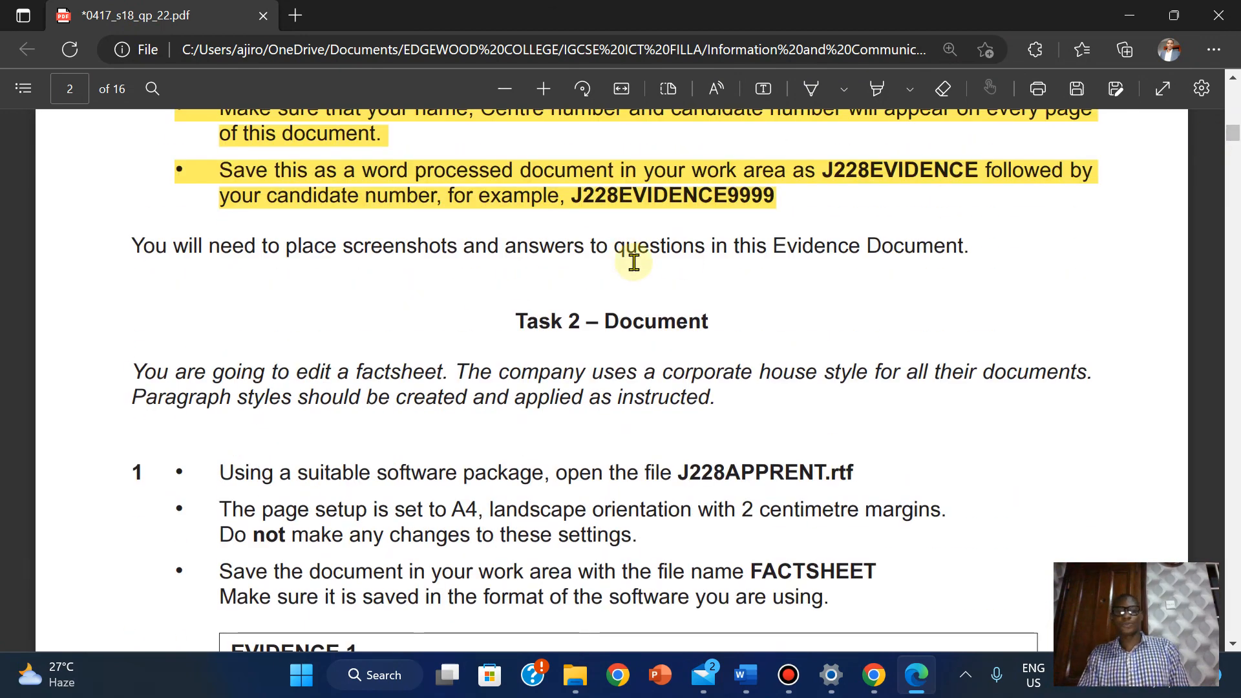
Save the J228EVIDENCE2018 document again in Word
{"action": "left_click", "coordinate": [749, 674]}
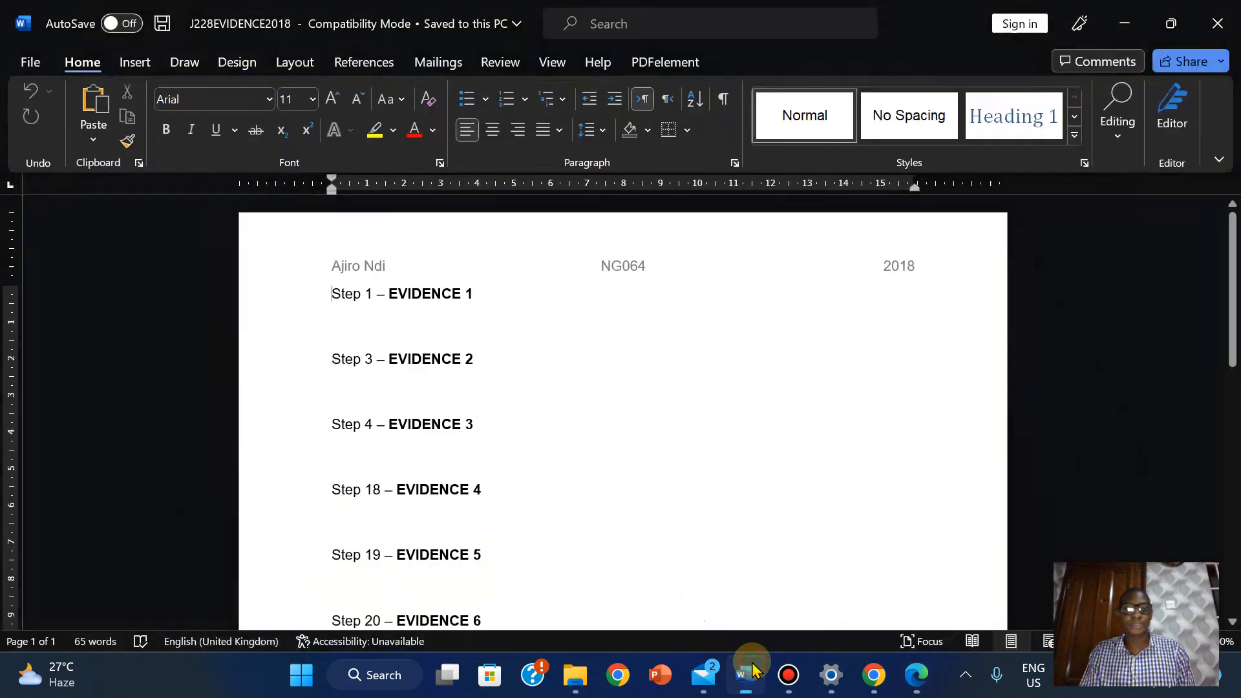
{"action": "left_click", "coordinate": [30, 62]}
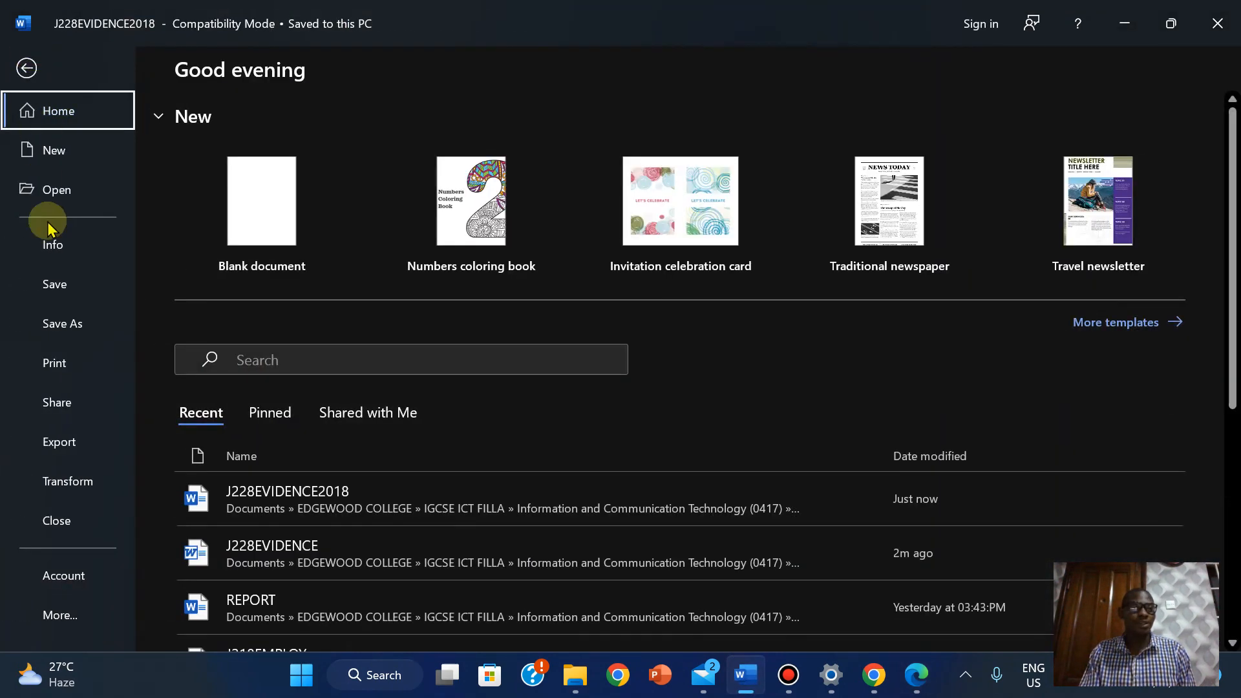
{"action": "left_click", "coordinate": [53, 285]}
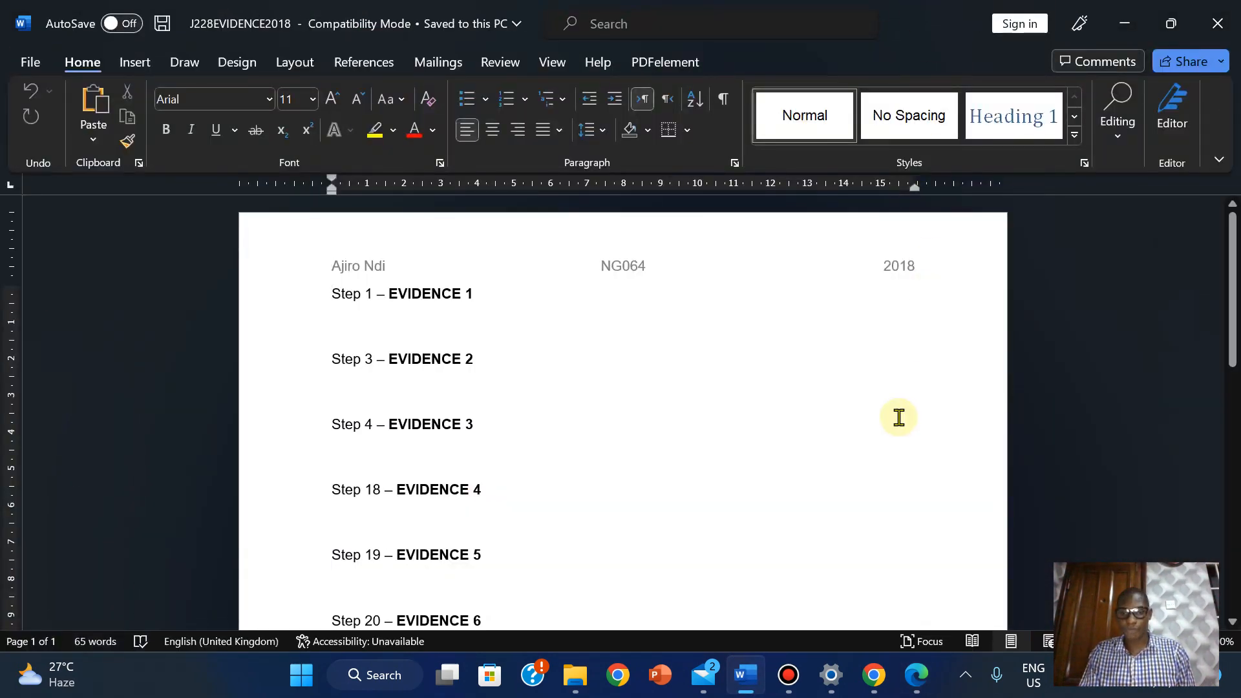
Scroll the exam PDF down to Task 2 items 1 and 2 about J228APPRENT.rtf
{"action": "left_click", "coordinate": [916, 674]}
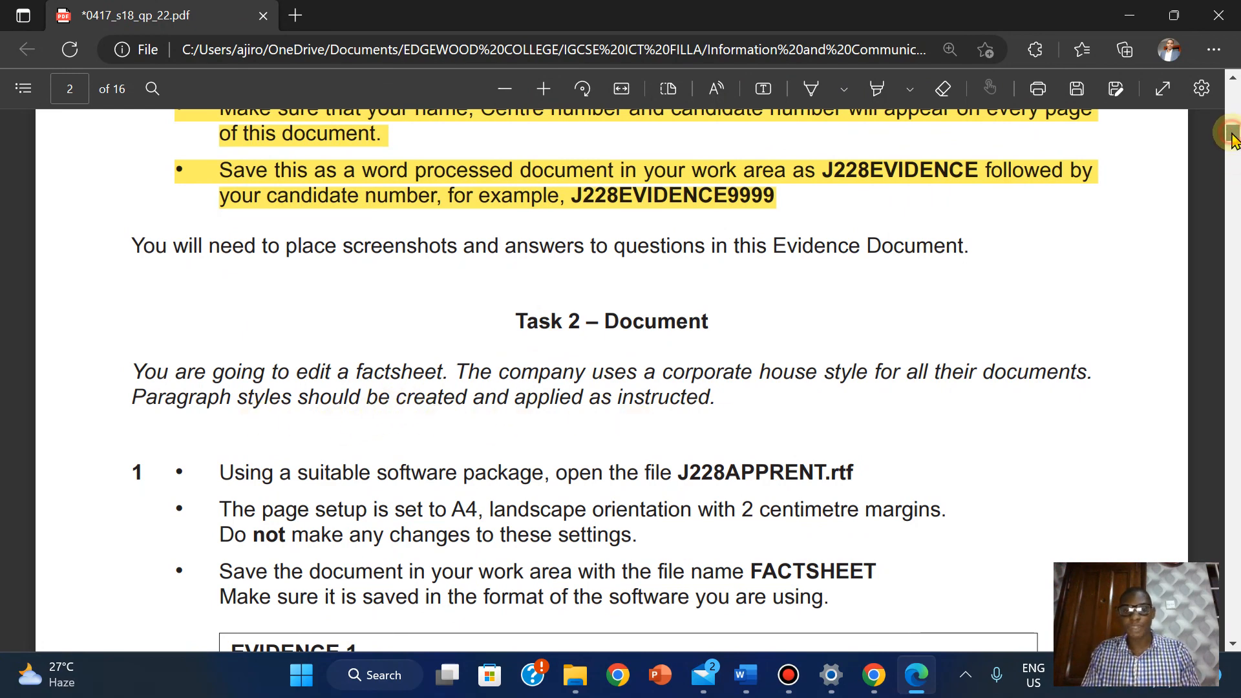
{"action": "scroll", "coordinate": [1234, 139], "scroll_direction": "down", "scroll_amount": 2}
{"action": "scroll", "coordinate": [1234, 142], "scroll_direction": "down", "scroll_amount": 4}
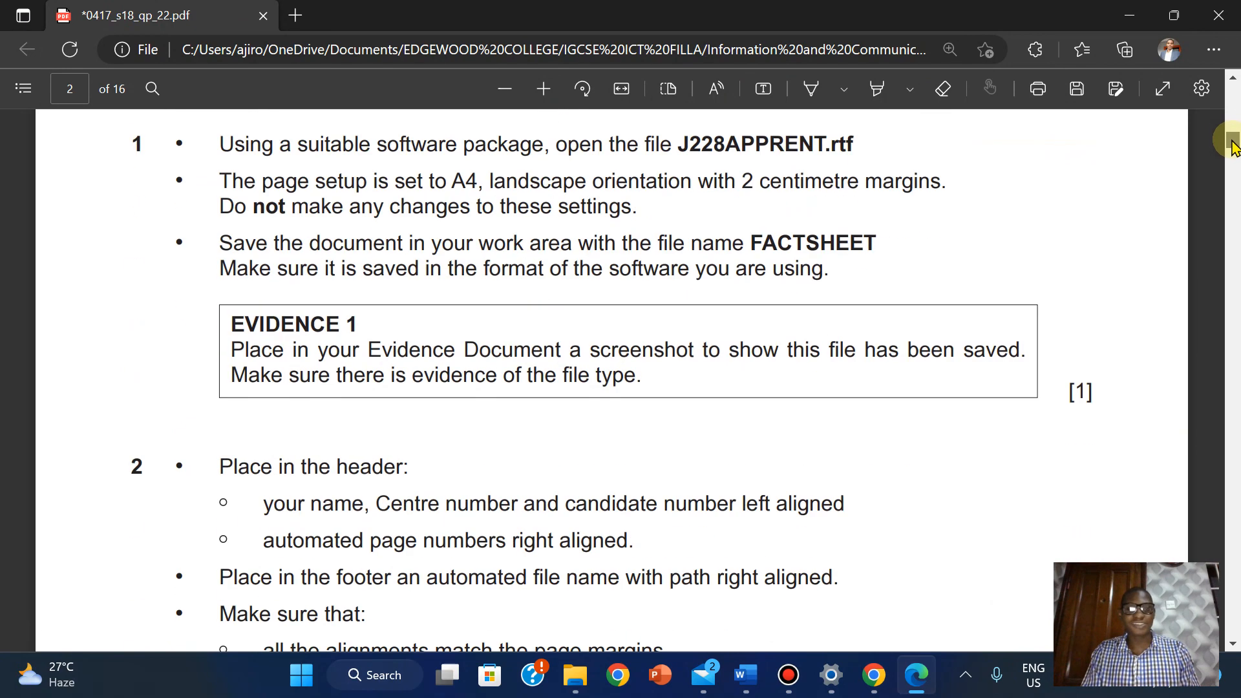
{"action": "scroll", "coordinate": [1234, 142], "scroll_direction": "up", "scroll_amount": 3}
{"action": "scroll", "coordinate": [1235, 146], "scroll_direction": "down", "scroll_amount": 2}
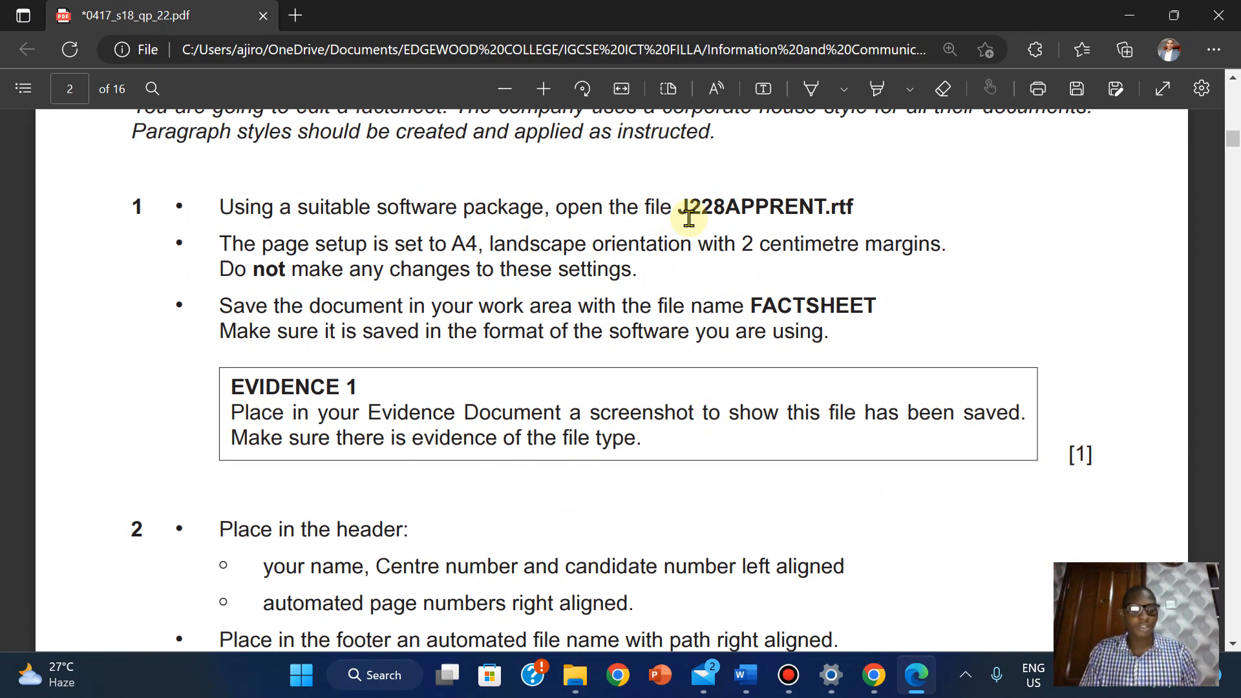
Open J228APPRENT from the source files folder and enable editing in Word
{"action": "mouse_move", "coordinate": [575, 675]}
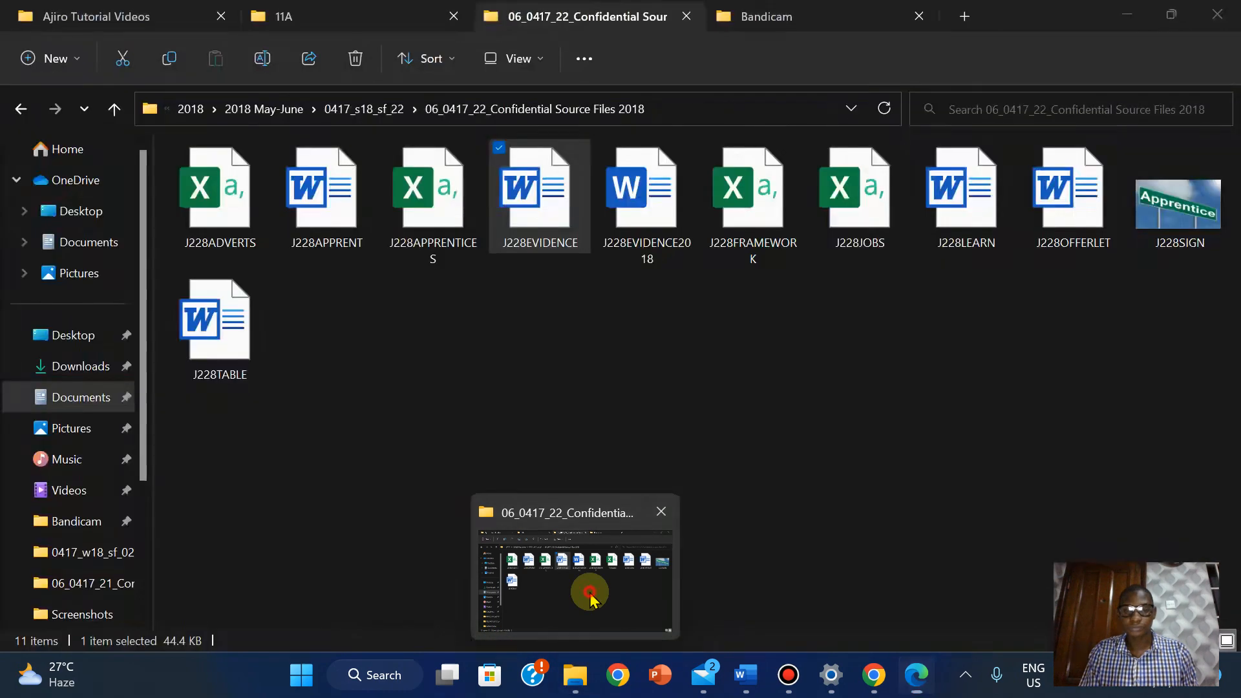
{"action": "left_click", "coordinate": [589, 598]}
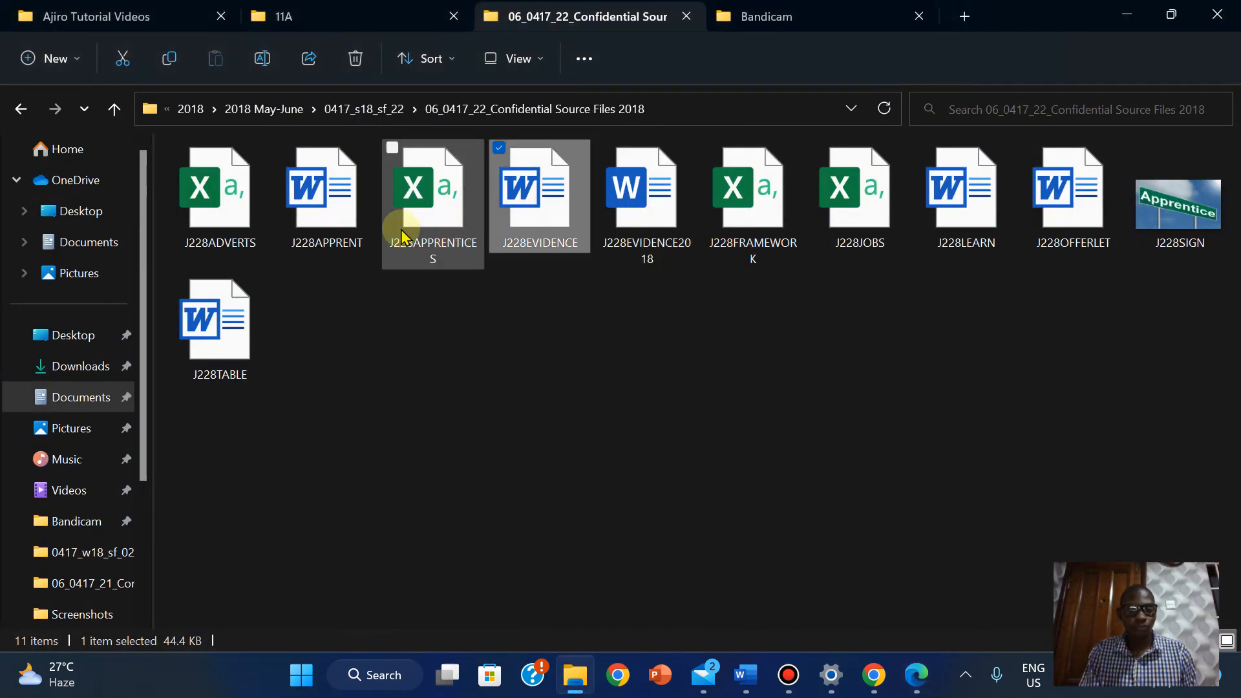
{"action": "double_click", "coordinate": [338, 222]}
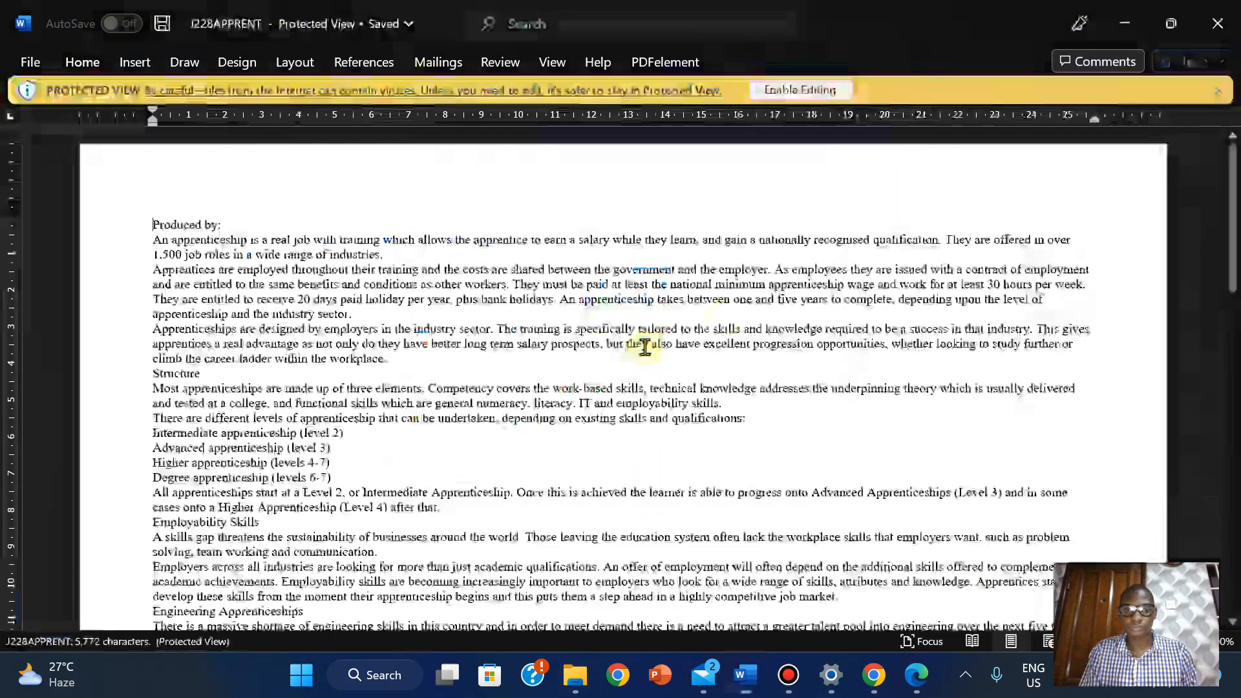
{"action": "left_click", "coordinate": [787, 88]}
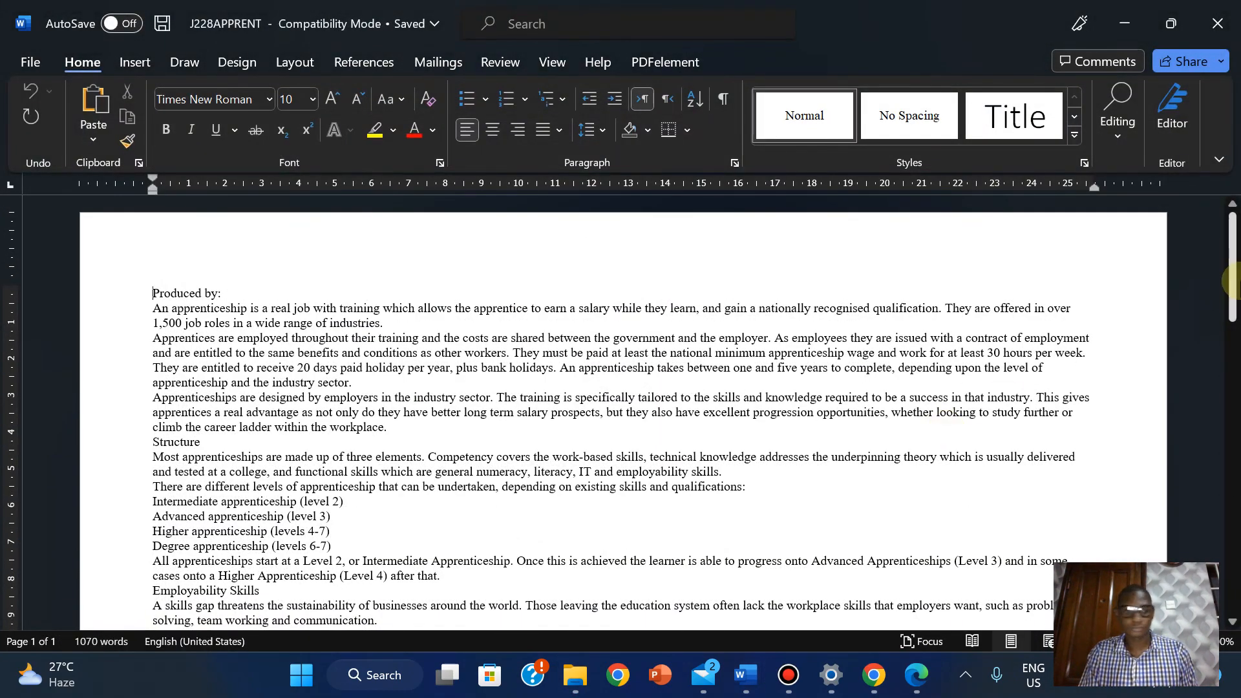
{"action": "mouse_move", "coordinate": [1231, 280]}
{"action": "left_mouse_down"}
{"action": "mouse_move", "coordinate": [1235, 536]}
{"action": "mouse_move", "coordinate": [1232, 282]}
{"action": "left_mouse_up"}
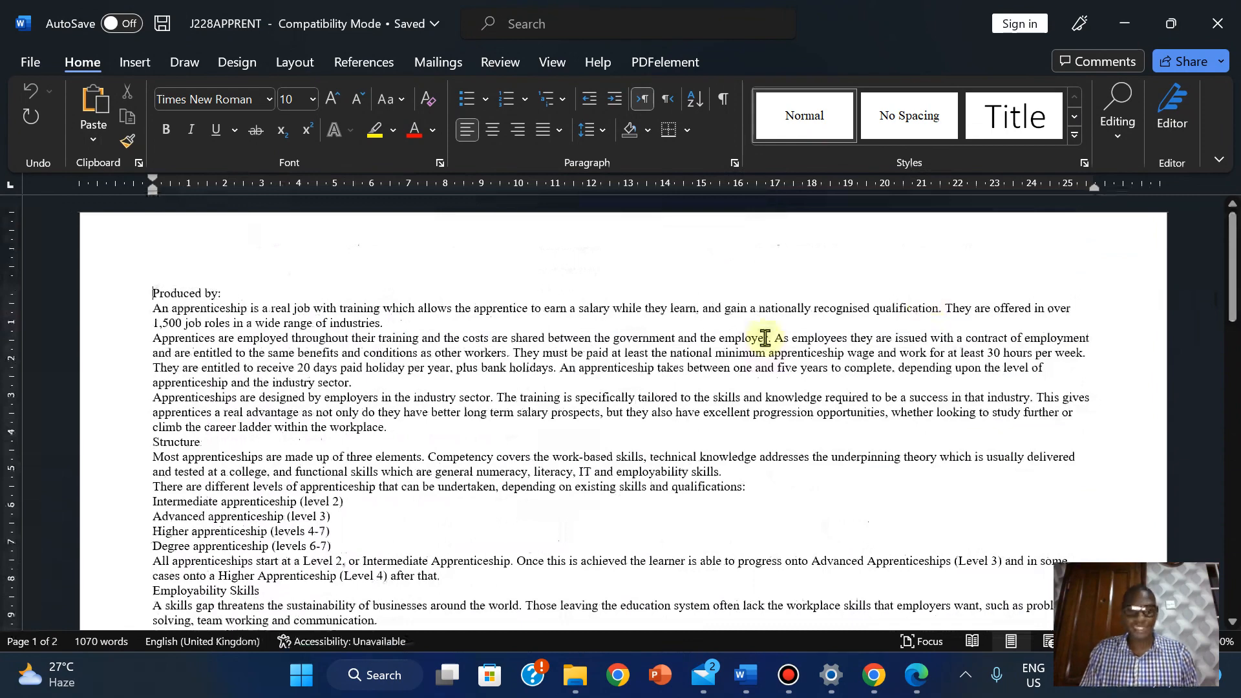
{"action": "left_click", "coordinate": [916, 675]}
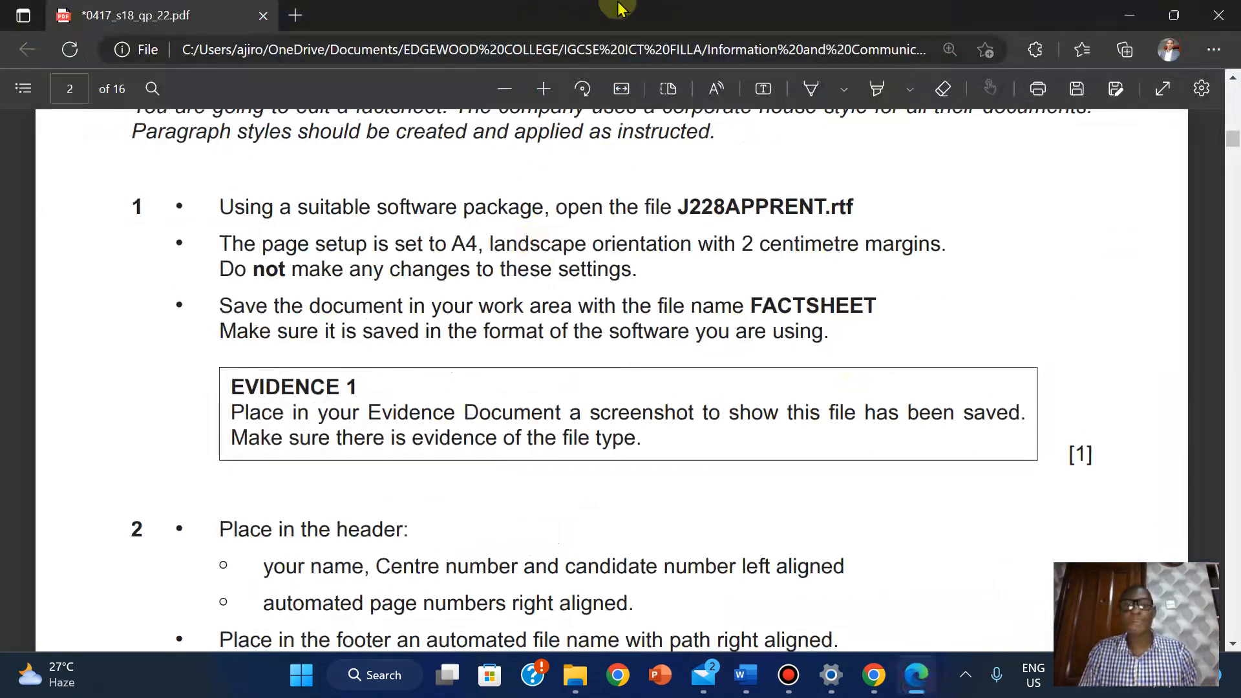
{"action": "mouse_move", "coordinate": [614, 10]}
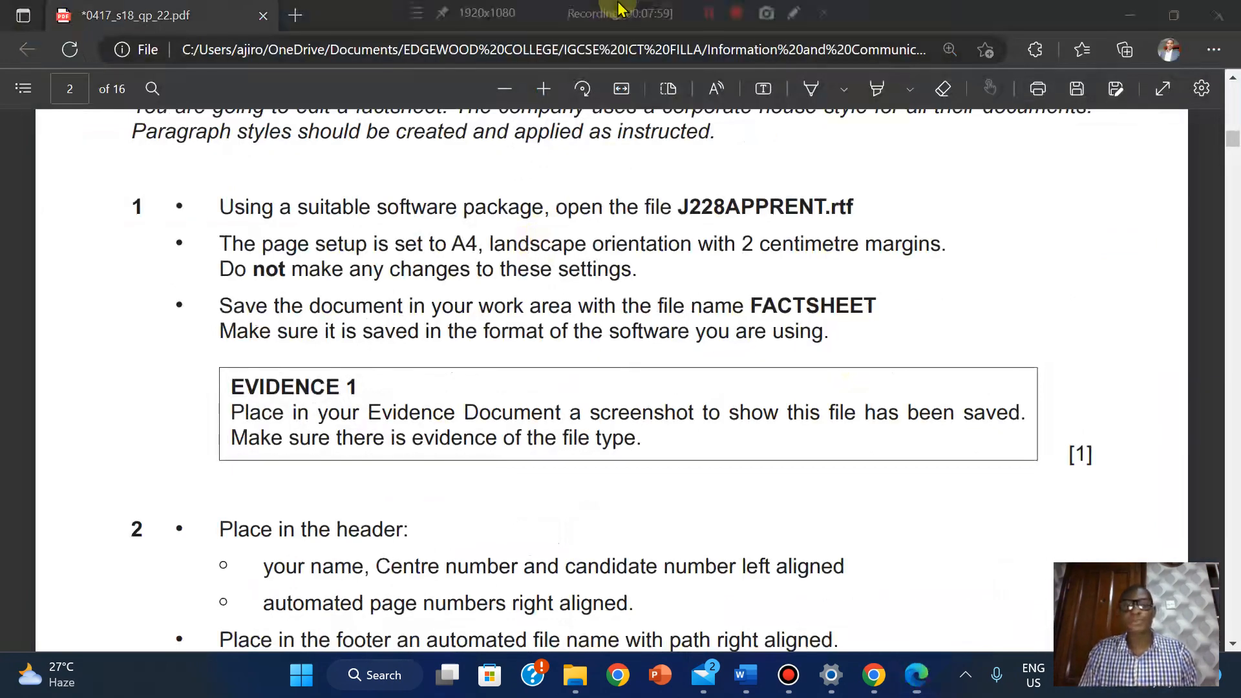
{"action": "left_click", "coordinate": [711, 13]}
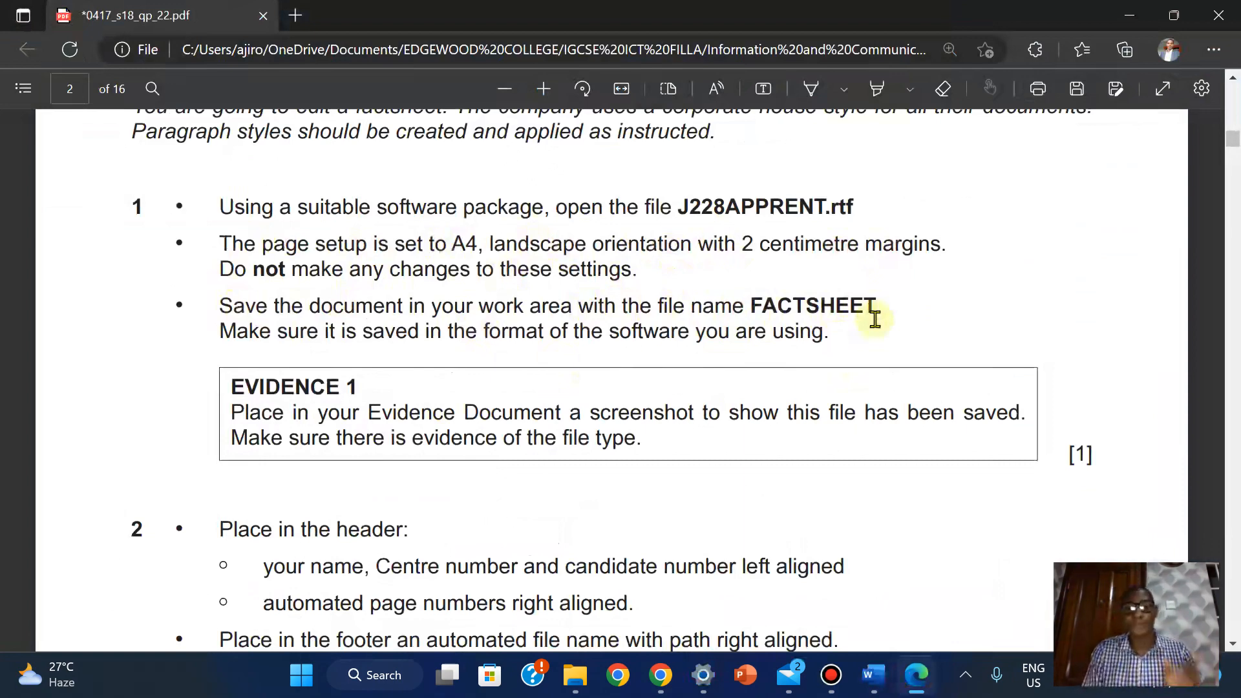
{"action": "mouse_move", "coordinate": [884, 690]}
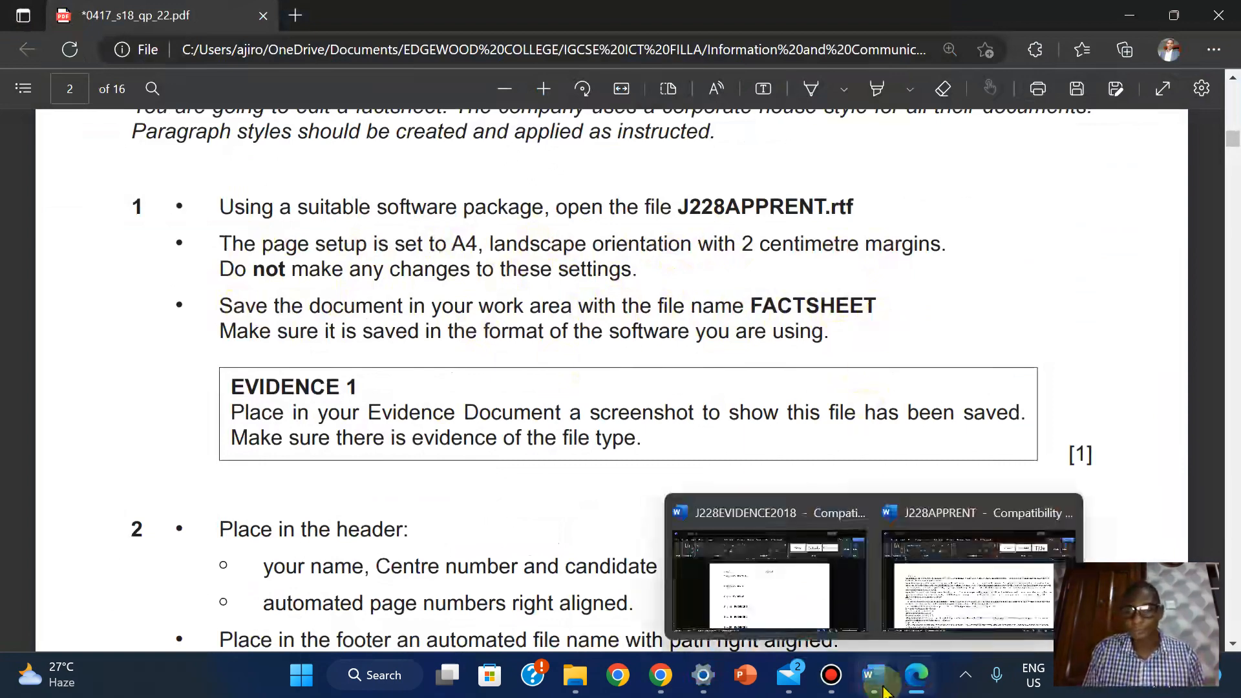
Start Save As for J228APPRENT and copy the file name FACTSHEET from the question paper
{"action": "left_click", "coordinate": [963, 569]}
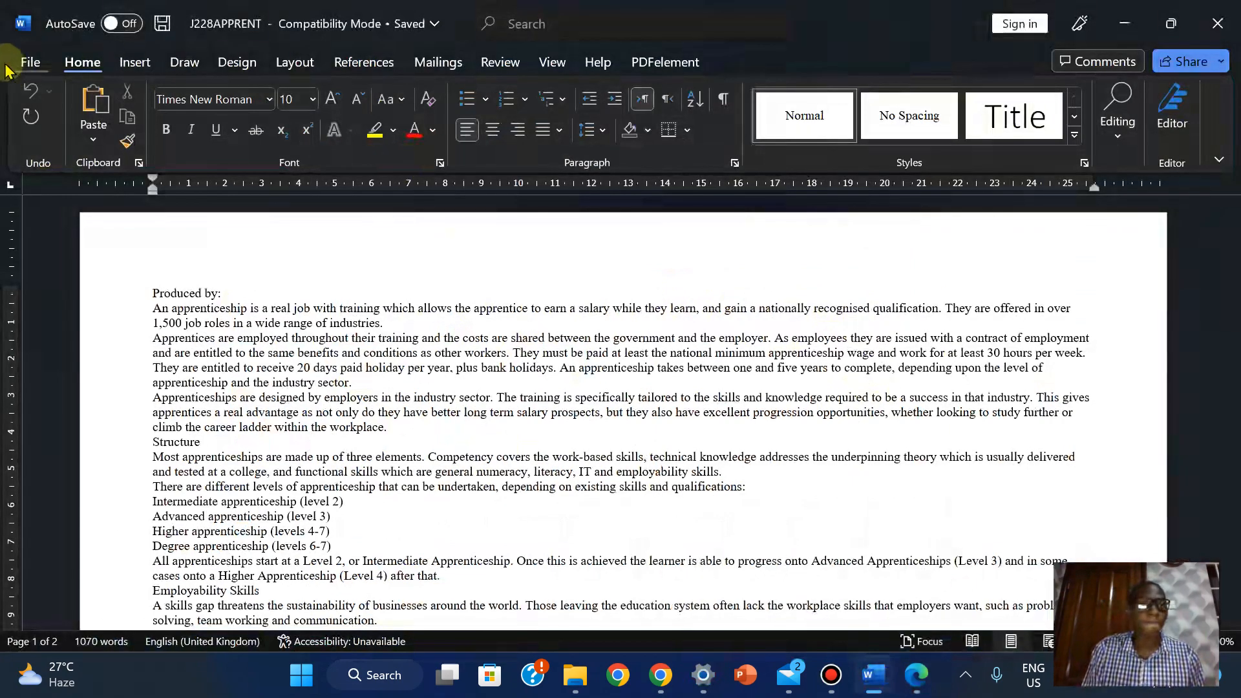
{"action": "left_click", "coordinate": [14, 62]}
{"action": "left_click", "coordinate": [59, 327]}
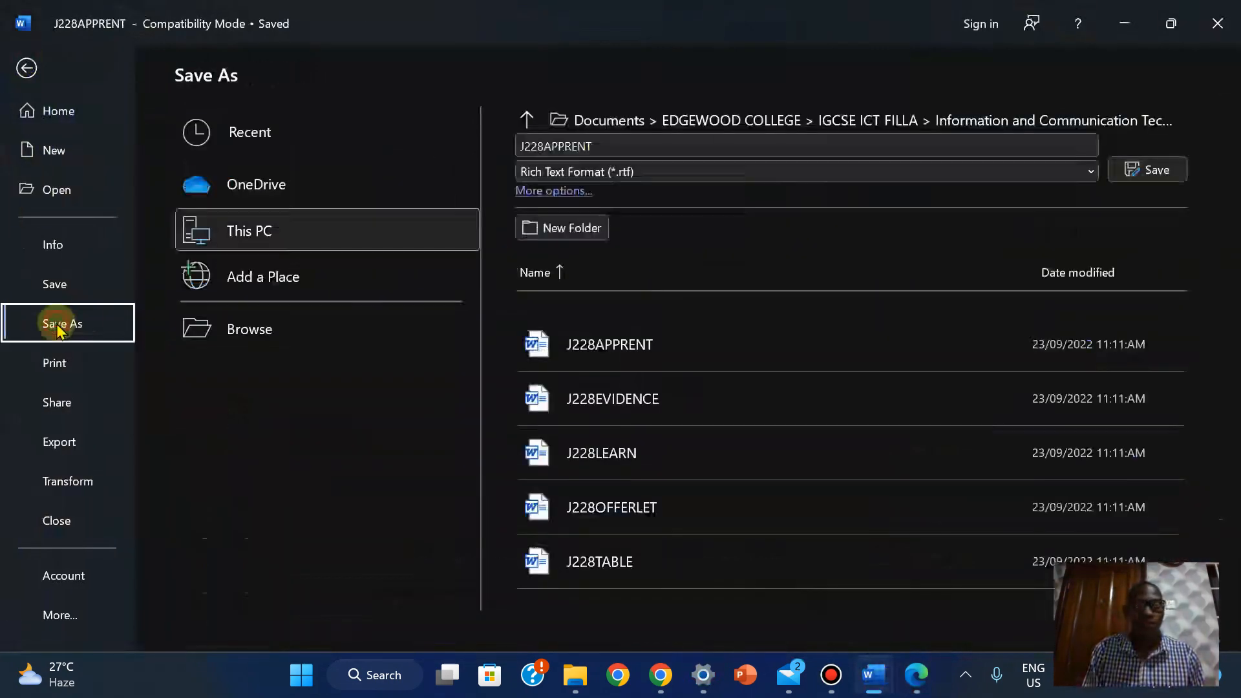
{"action": "left_click", "coordinate": [555, 145]}
{"action": "left_click", "coordinate": [918, 677]}
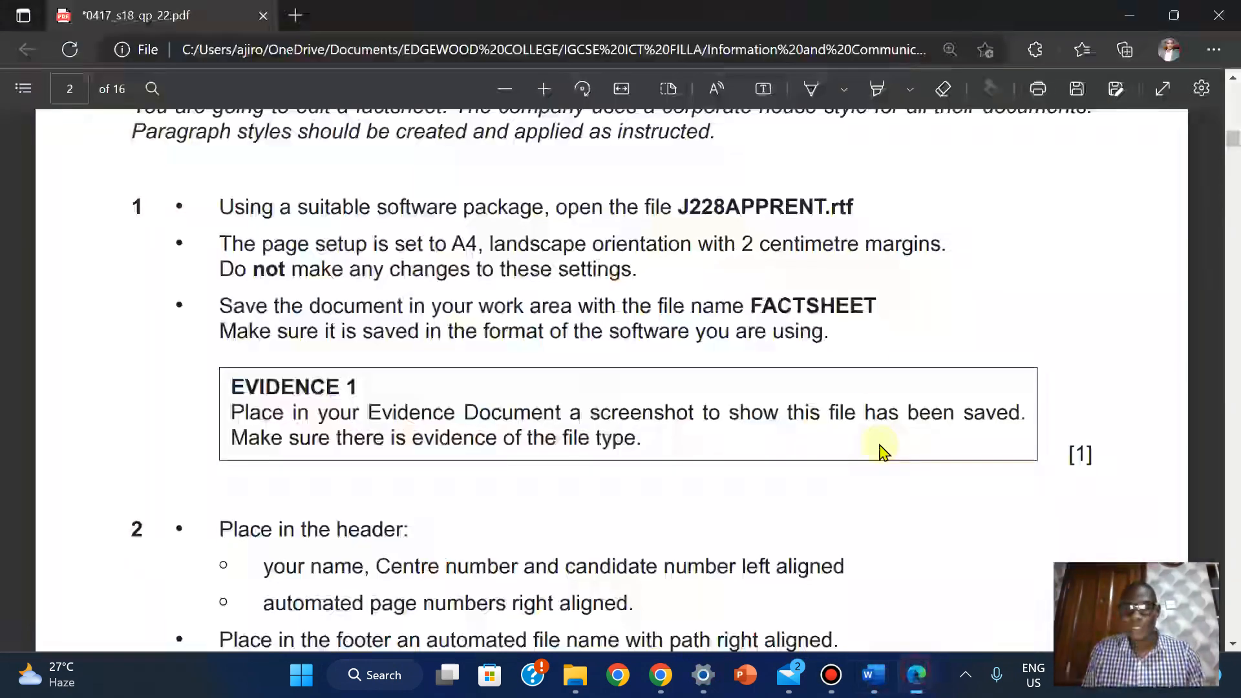
{"action": "mouse_move", "coordinate": [737, 303]}
{"action": "left_mouse_down"}
{"action": "mouse_move", "coordinate": [886, 303]}
{"action": "mouse_move", "coordinate": [753, 311]}
{"action": "left_mouse_up"}
{"action": "left_click", "coordinate": [881, 302]}
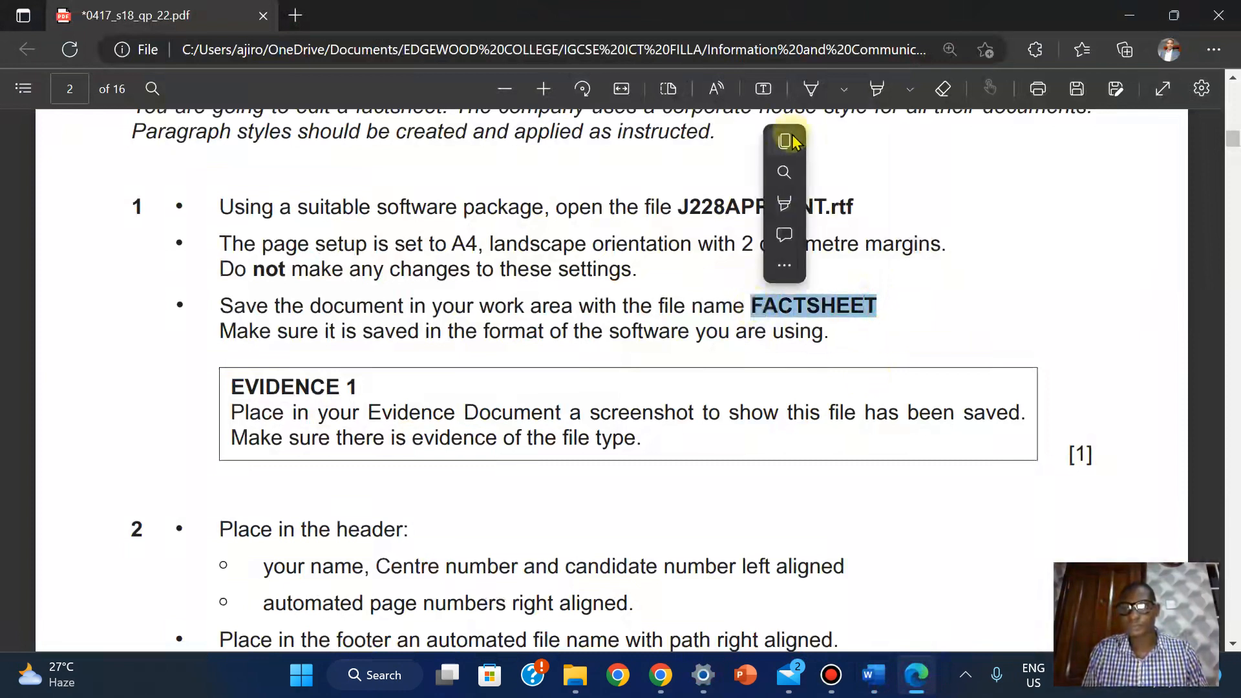
{"action": "left_click", "coordinate": [807, 144]}
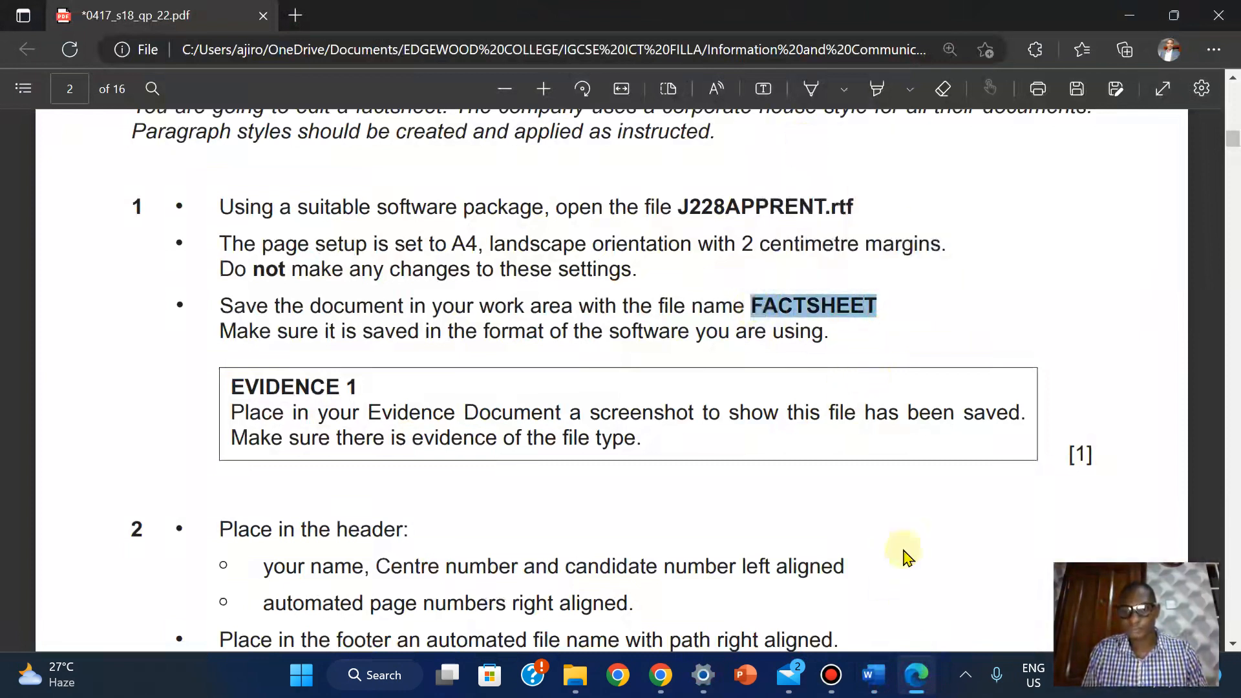
Paste FACTSHEET as the file name and save it as a Word Document (*.docx)
{"action": "mouse_move", "coordinate": [882, 676]}
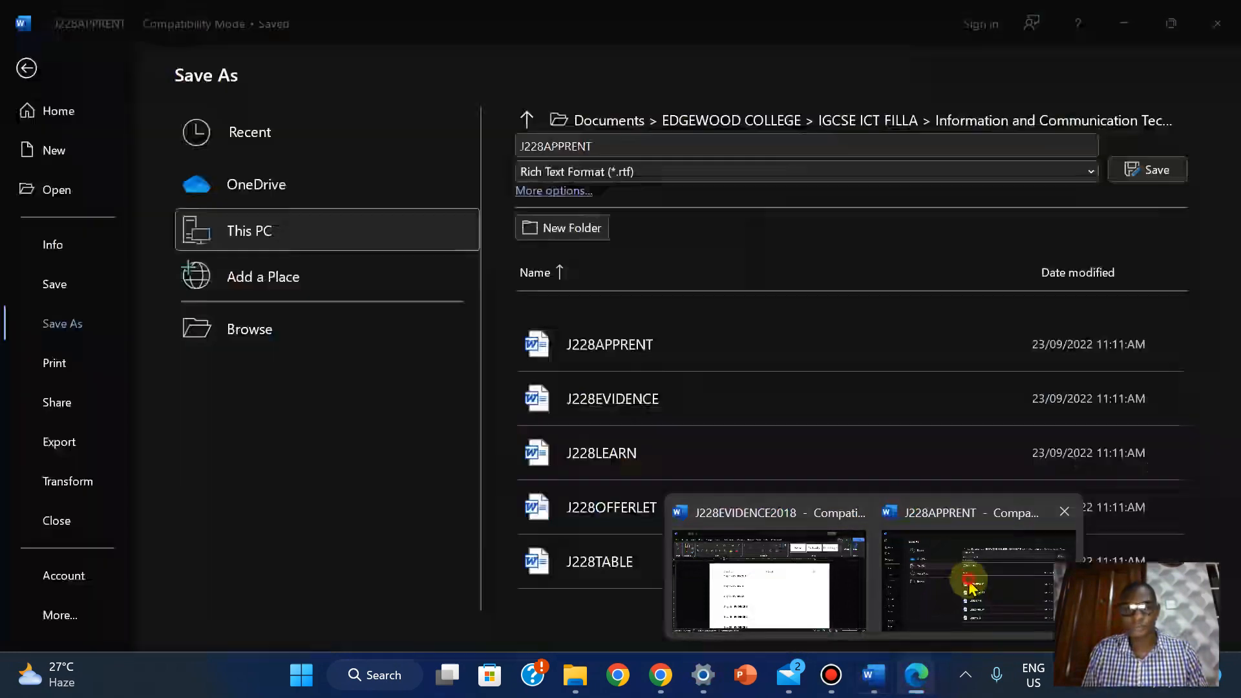
{"action": "left_click", "coordinate": [978, 582]}
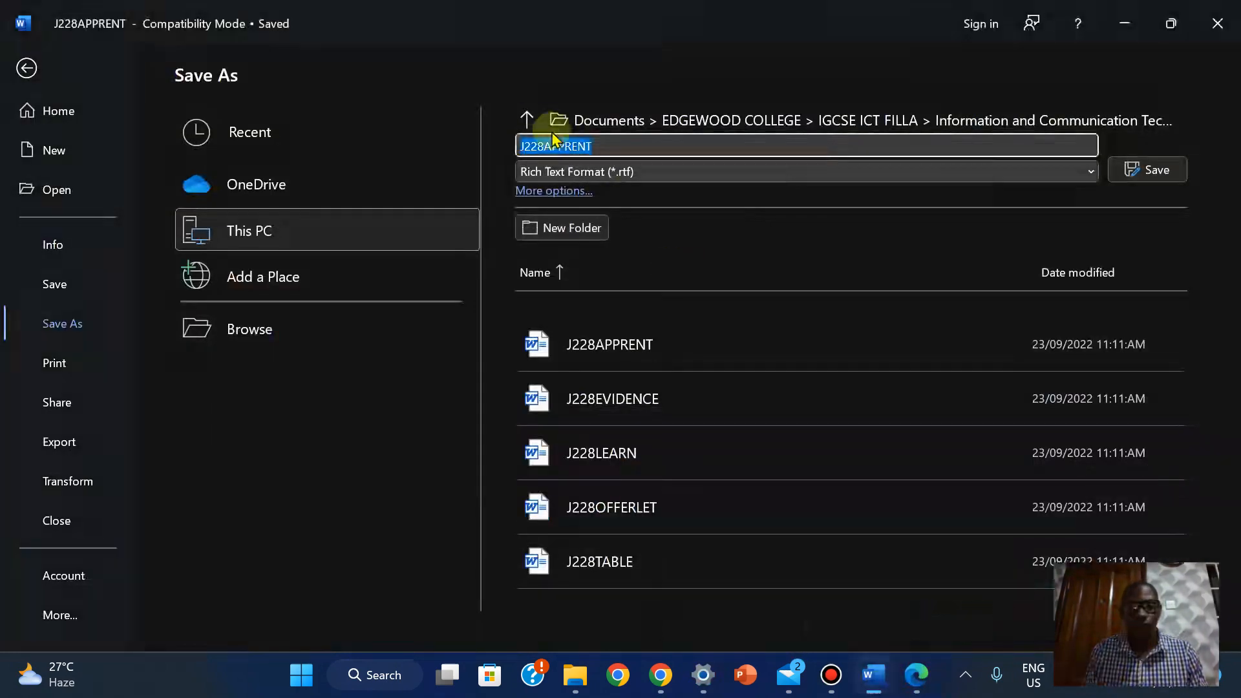
{"action": "right_click", "coordinate": [543, 138]}
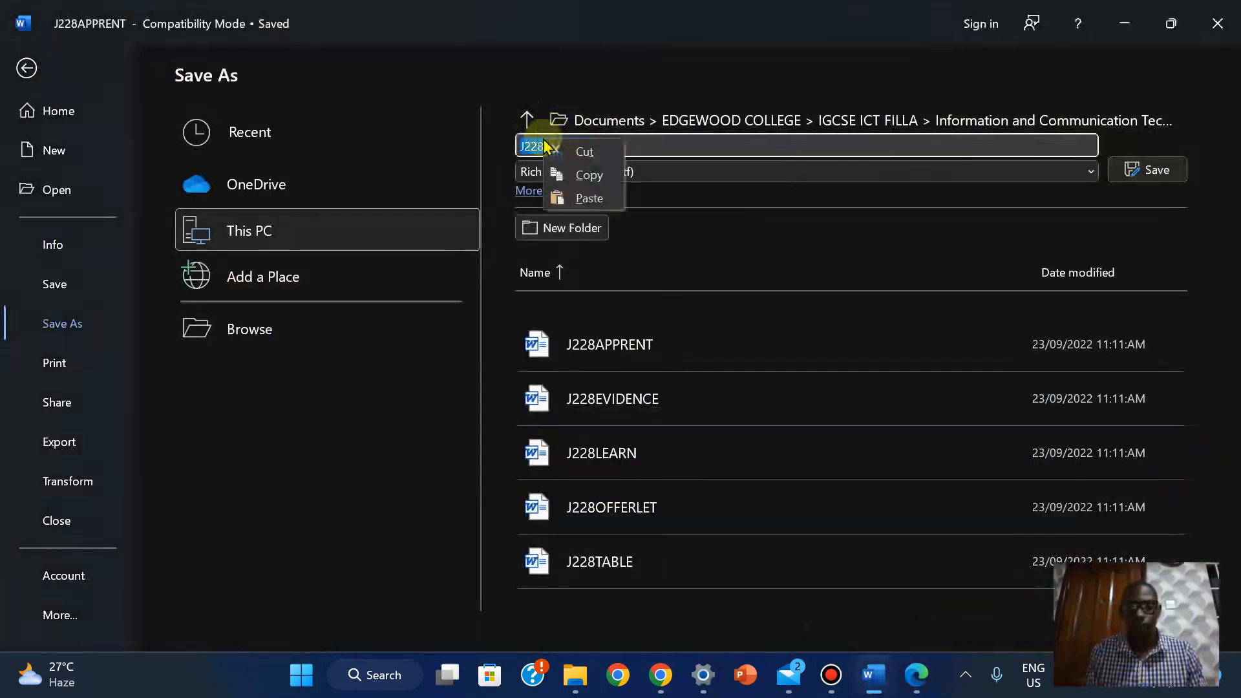
{"action": "left_click", "coordinate": [590, 201]}
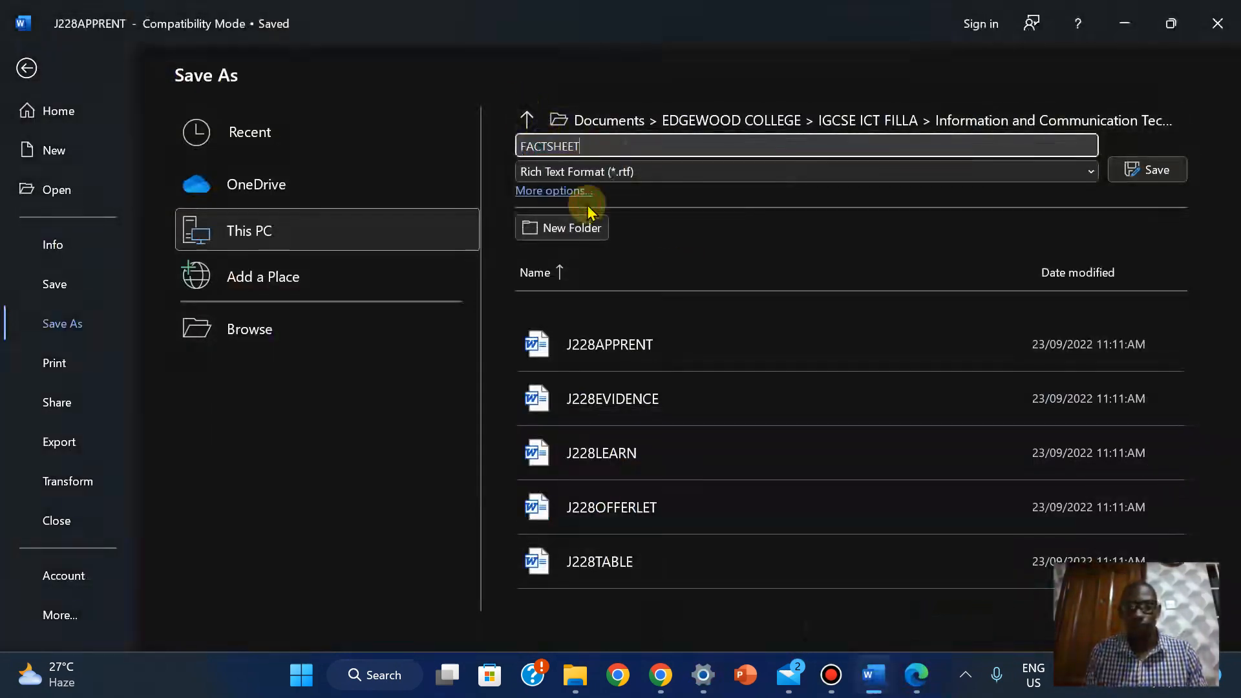
{"action": "left_click", "coordinate": [1077, 169]}
{"action": "left_click", "coordinate": [782, 192]}
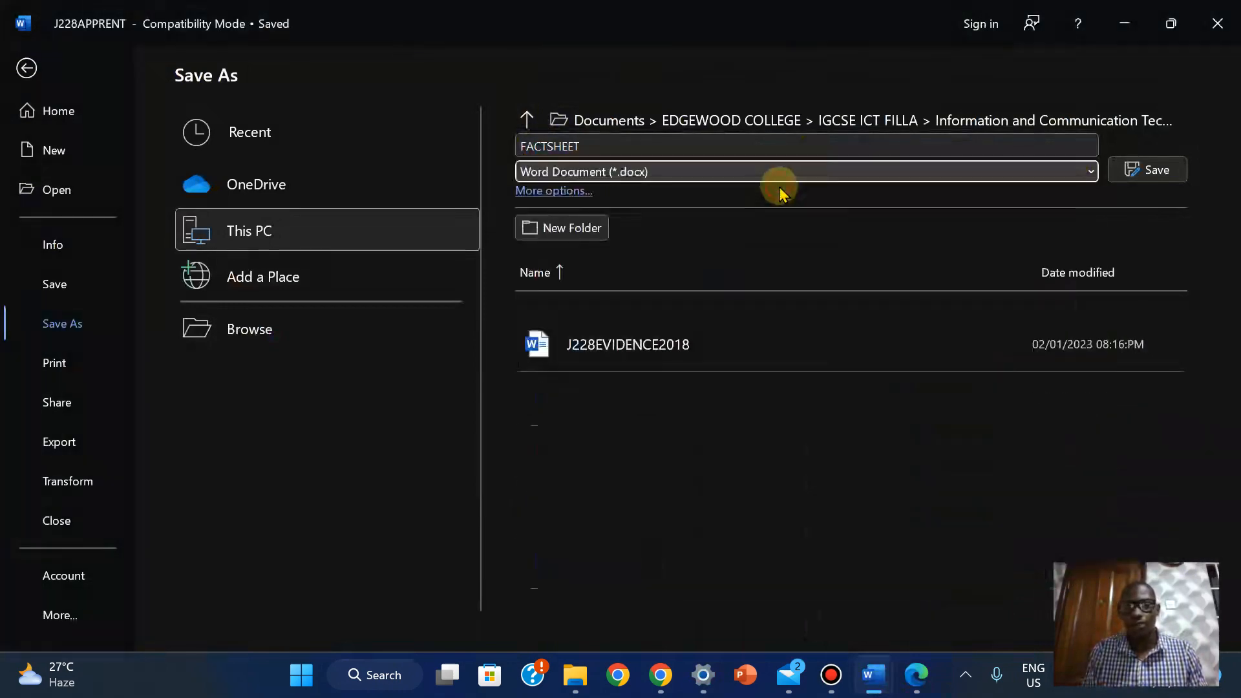
{"action": "left_click", "coordinate": [1136, 169]}
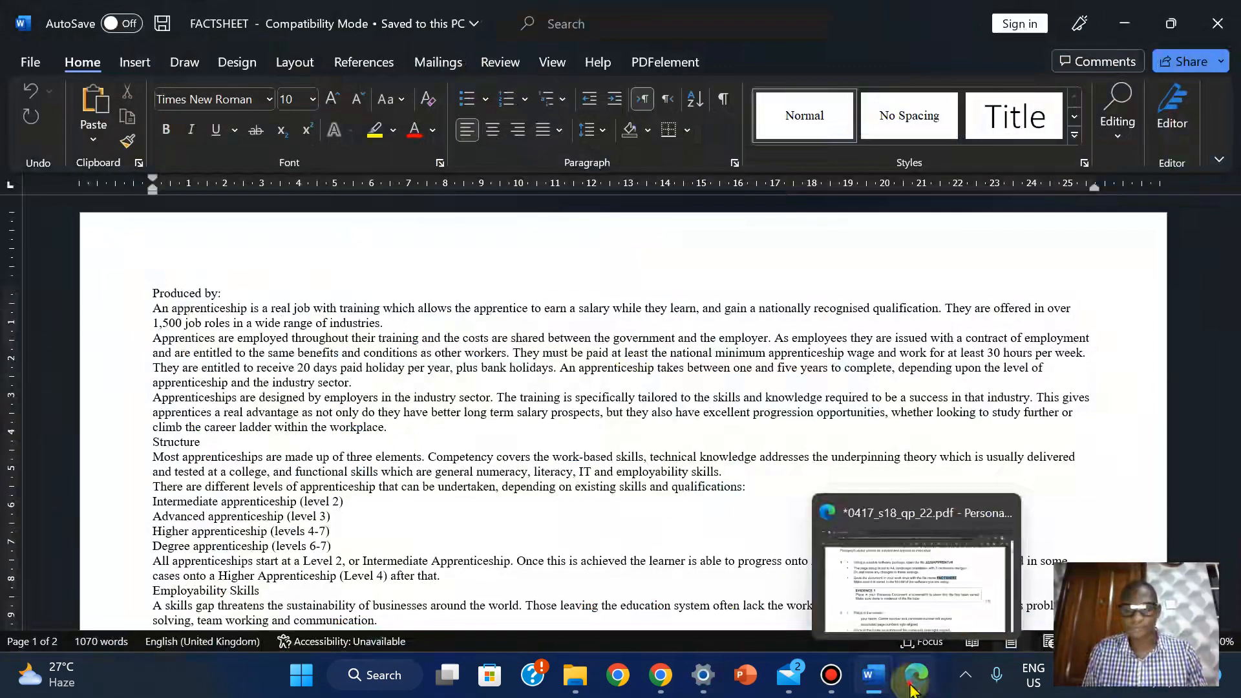
{"action": "left_click", "coordinate": [914, 687]}
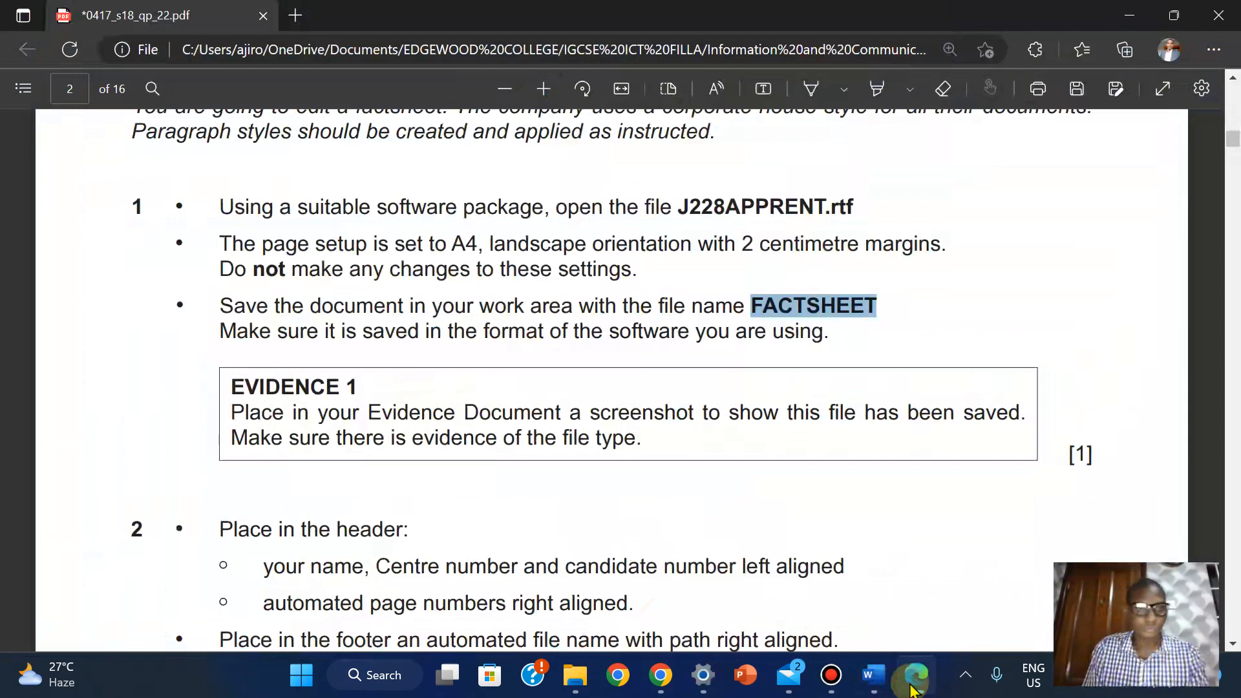
Clear the FACTSHEET highlight in the PDF and bring the source files folder forward
{"action": "left_click", "coordinate": [370, 369]}
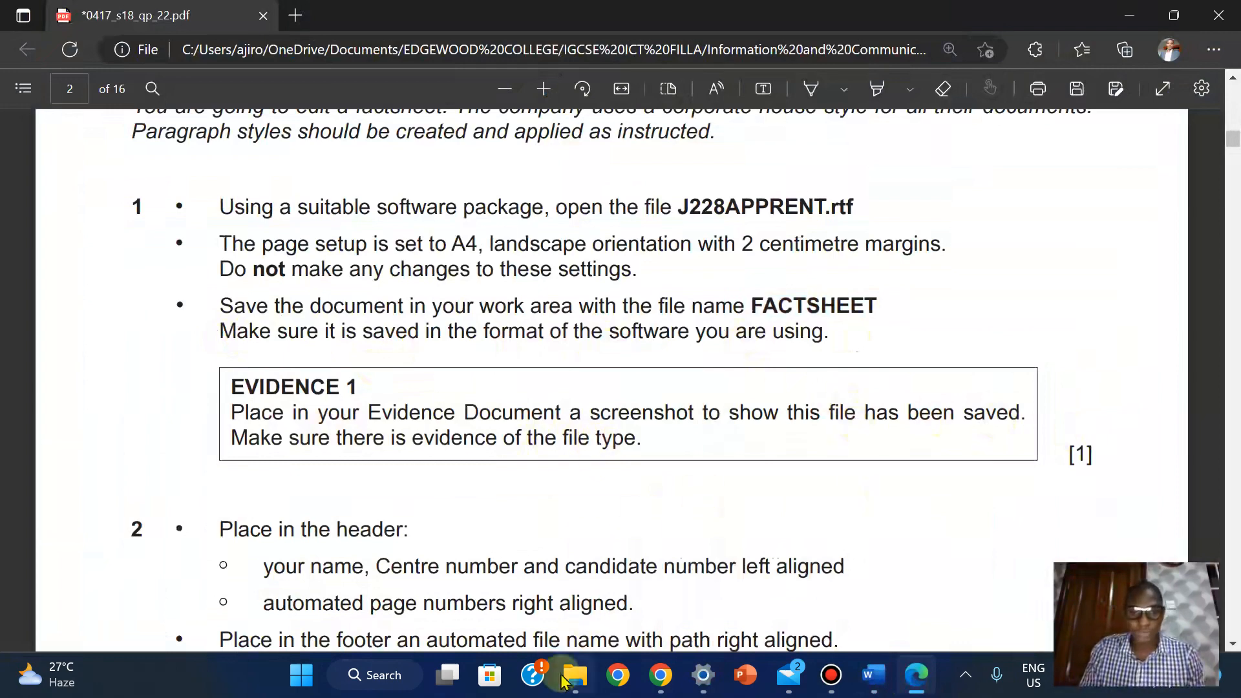
{"action": "mouse_move", "coordinate": [575, 675]}
{"action": "left_click", "coordinate": [595, 546]}
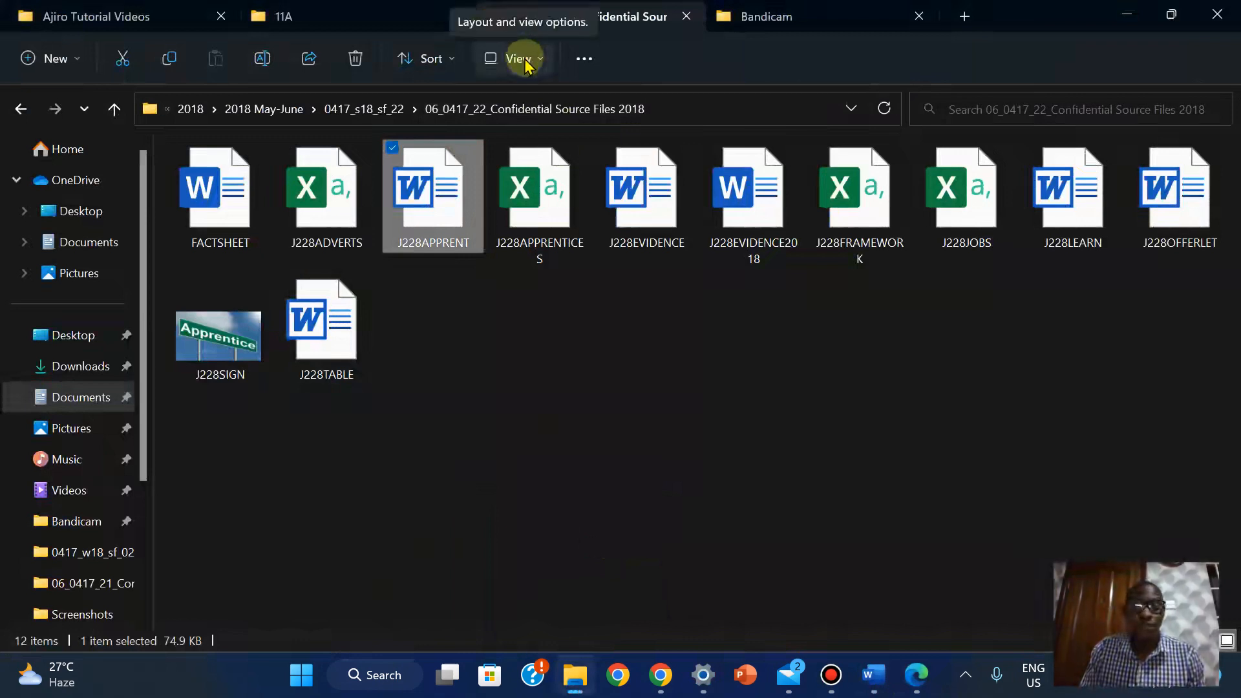
Switch the folder listing to Details view showing type, date modified and size
{"action": "left_click", "coordinate": [524, 63]}
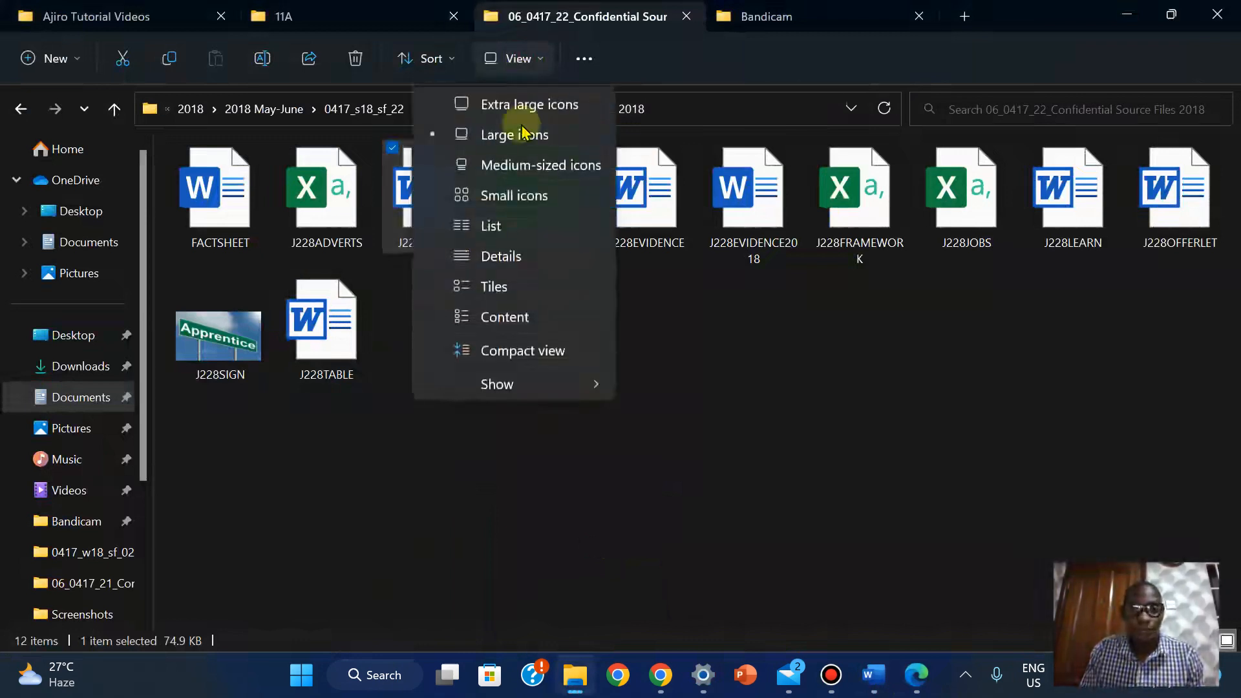
{"action": "left_click", "coordinate": [510, 231]}
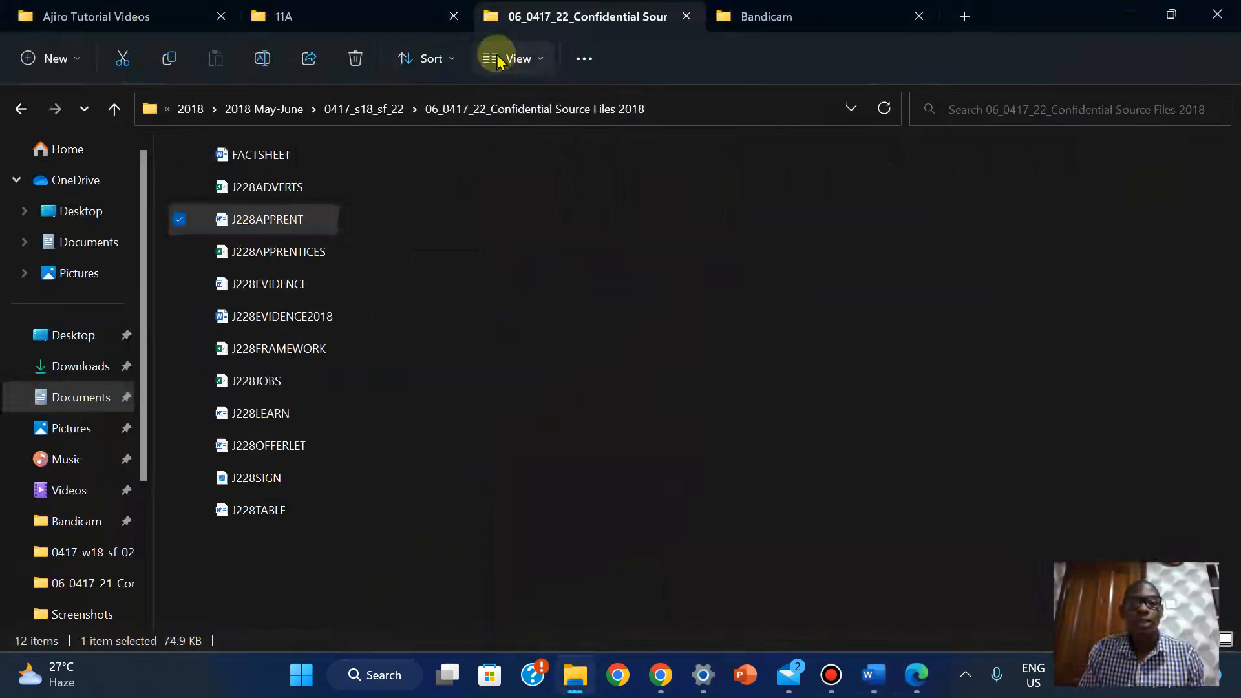
{"action": "left_click", "coordinate": [491, 58]}
{"action": "left_click", "coordinate": [485, 259]}
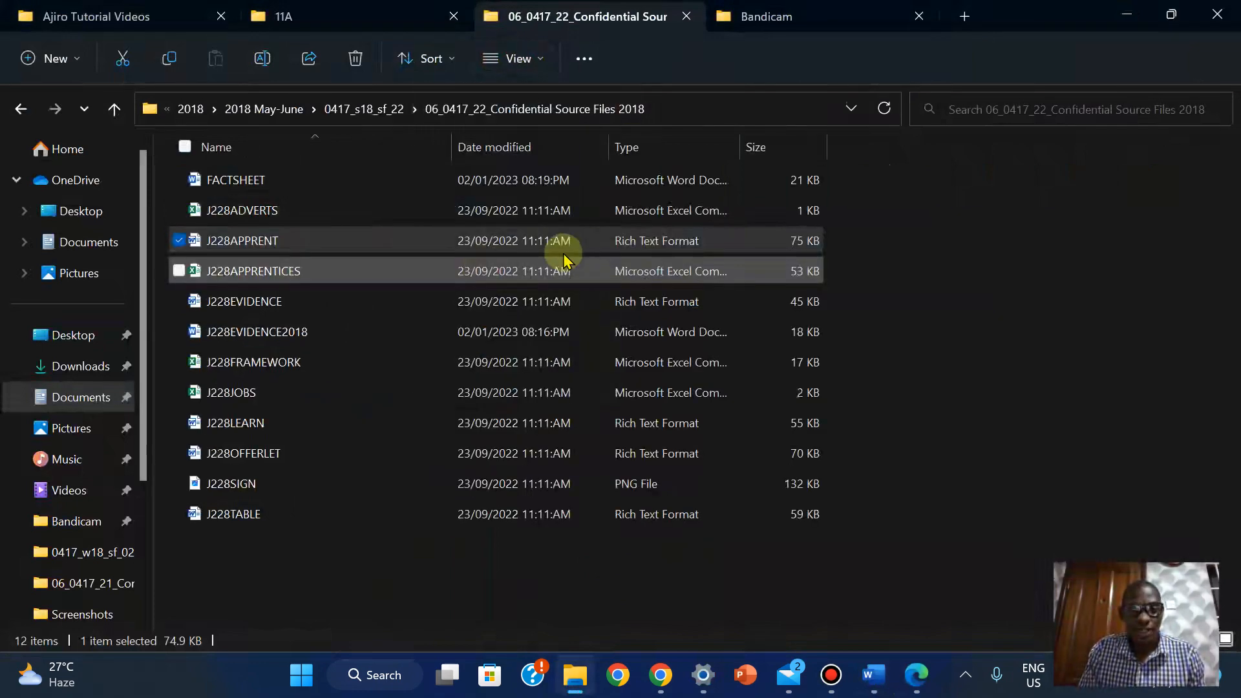
Move the File Explorer icon along the taskbar and bring the source folder back
{"action": "left_click", "coordinate": [915, 679]}
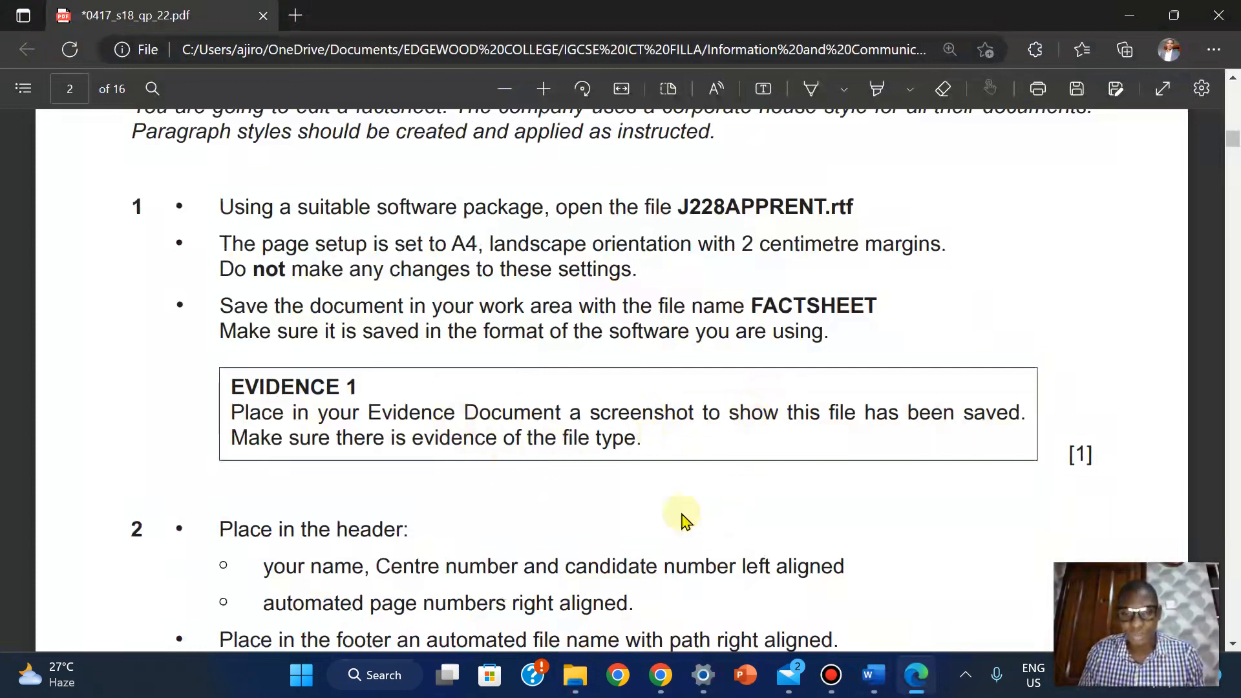
{"action": "mouse_move", "coordinate": [576, 674]}
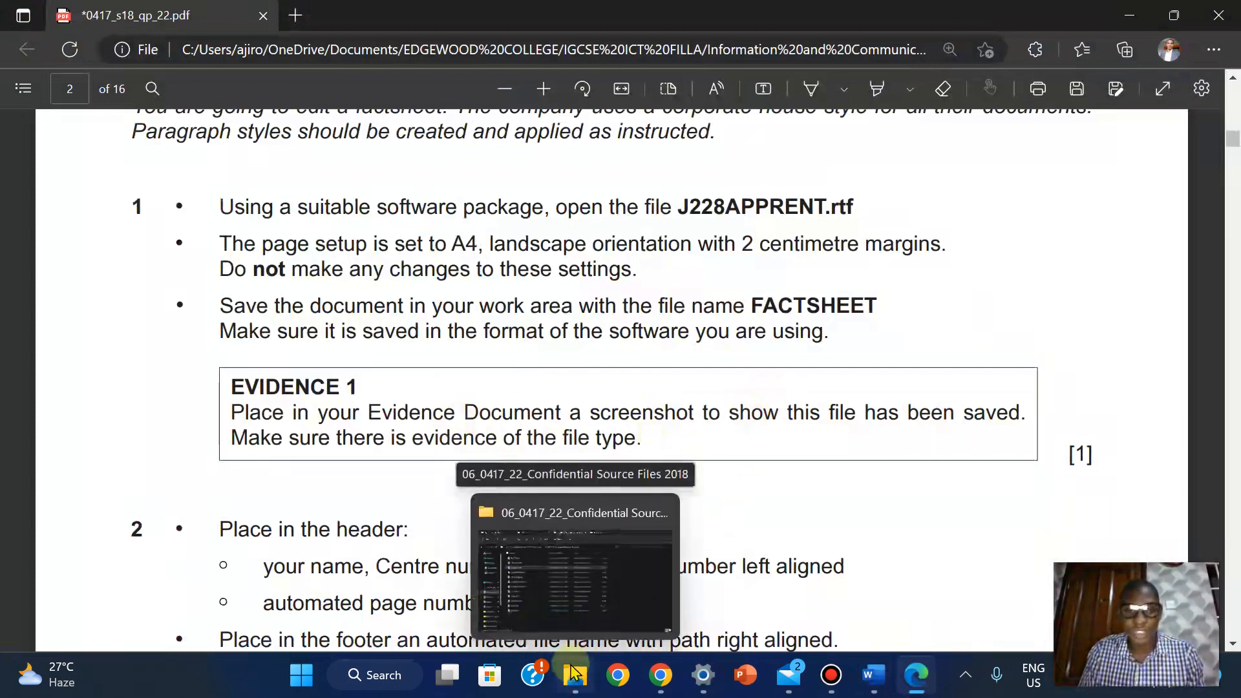
{"action": "left_click_drag", "start_coordinate": [572, 672], "coordinate": [850, 692]}
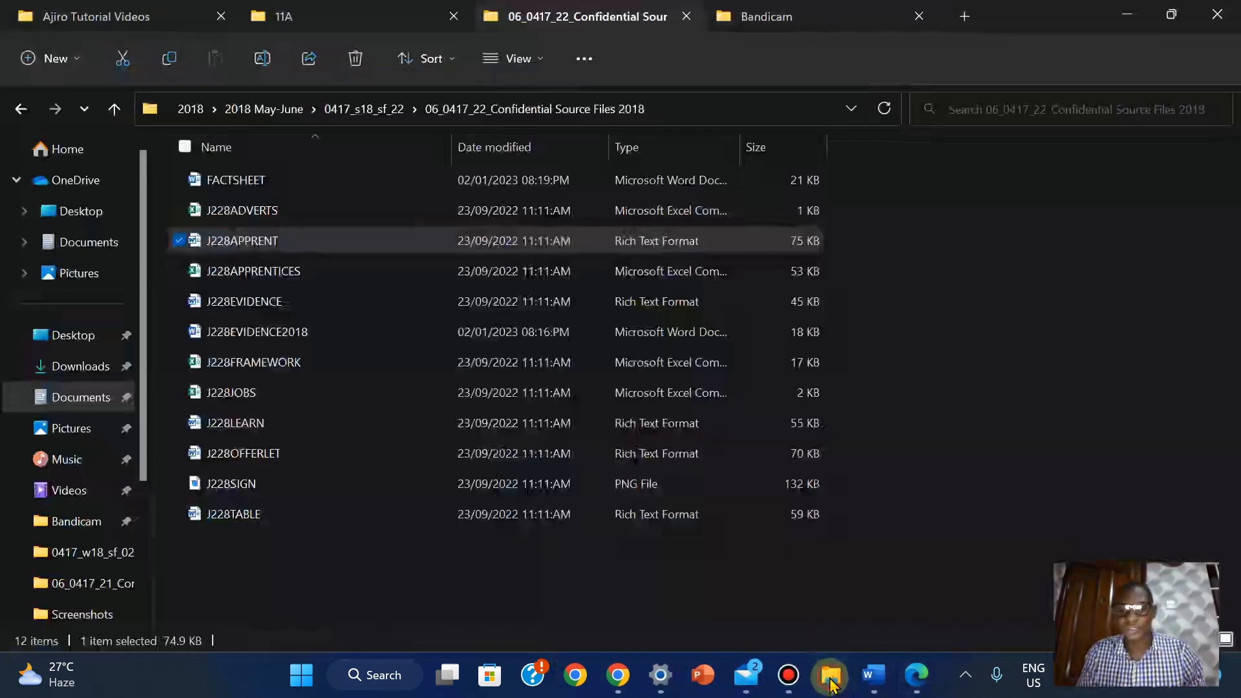
{"action": "left_click", "coordinate": [833, 676]}
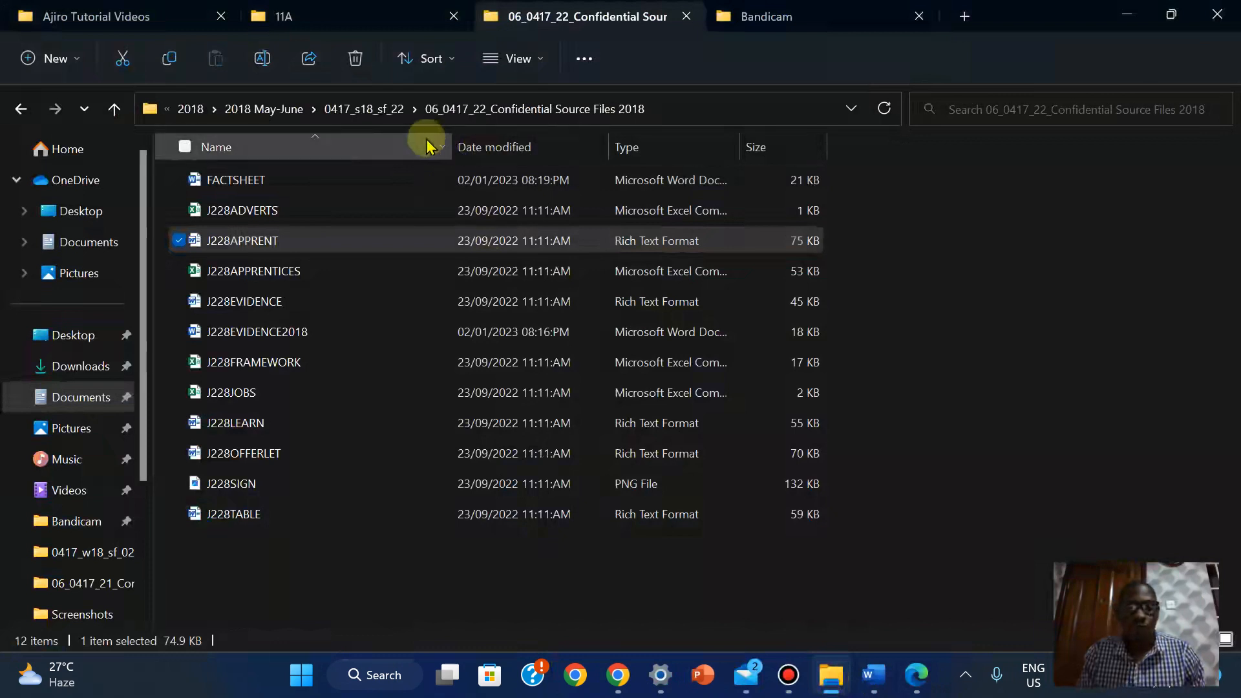
Fit the Name column and widen the Type column to show full file types
{"action": "left_click_drag", "start_coordinate": [453, 139], "coordinate": [447, 139]}
{"action": "double_click", "coordinate": [446, 138]}
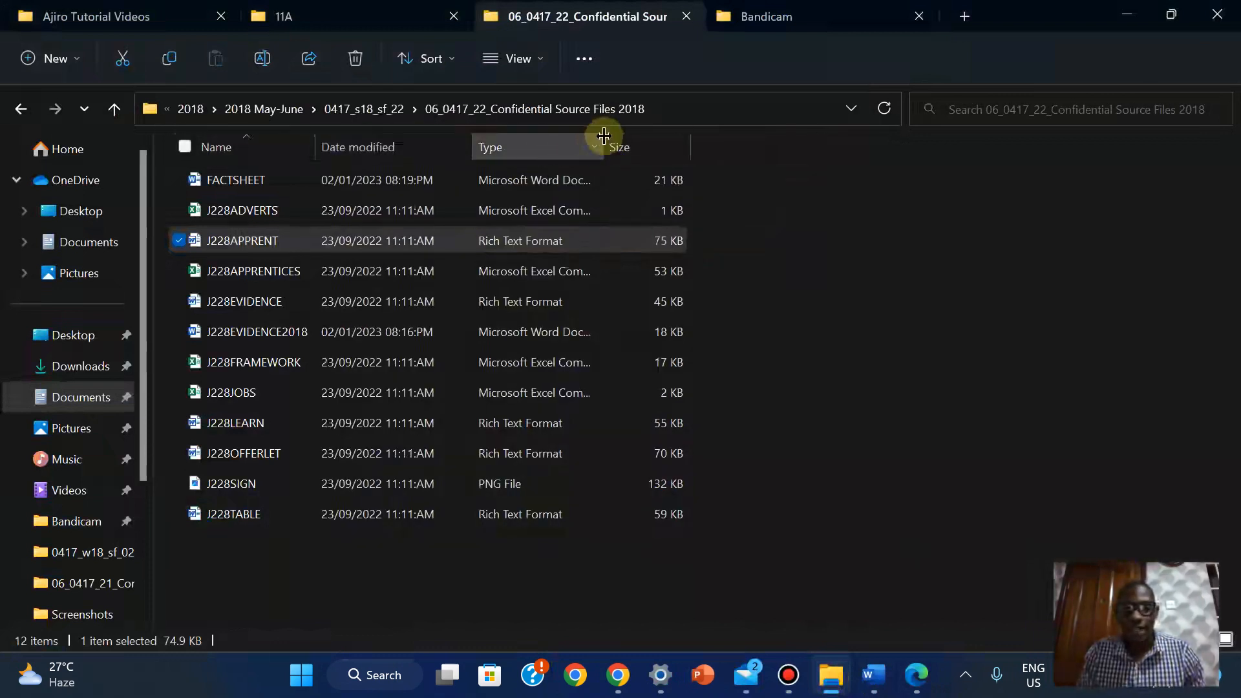
{"action": "left_click_drag", "start_coordinate": [605, 144], "coordinate": [651, 142]}
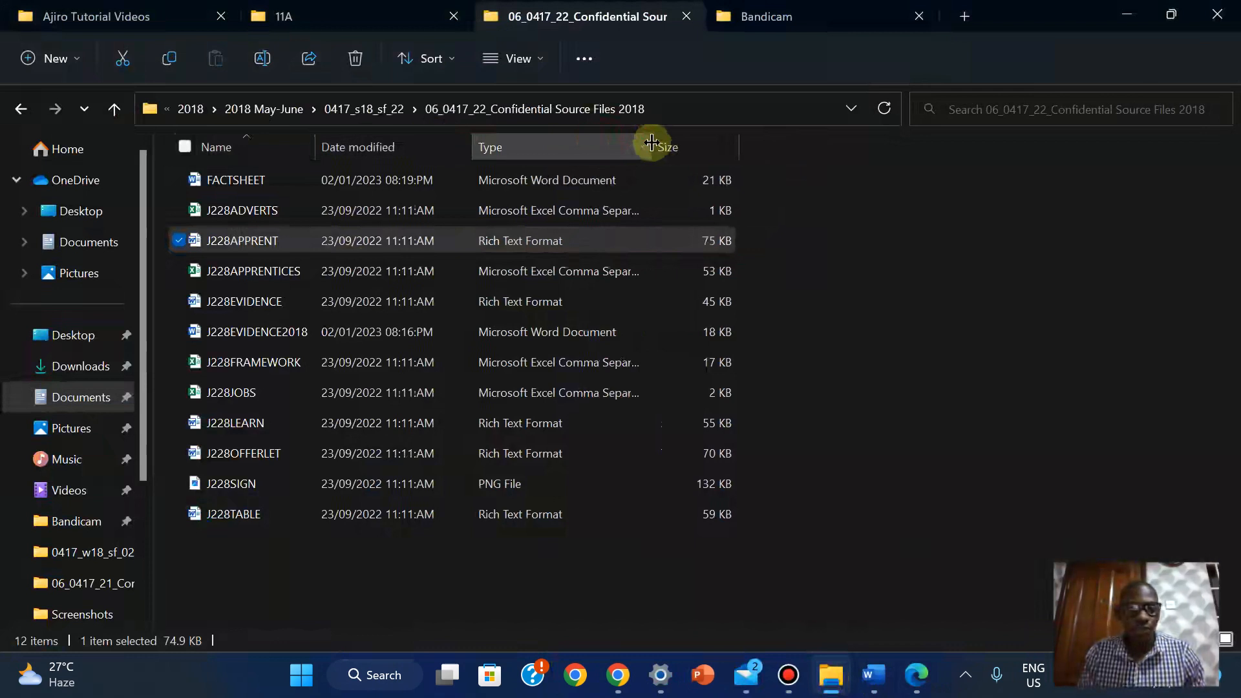
{"action": "left_click", "coordinate": [944, 395]}
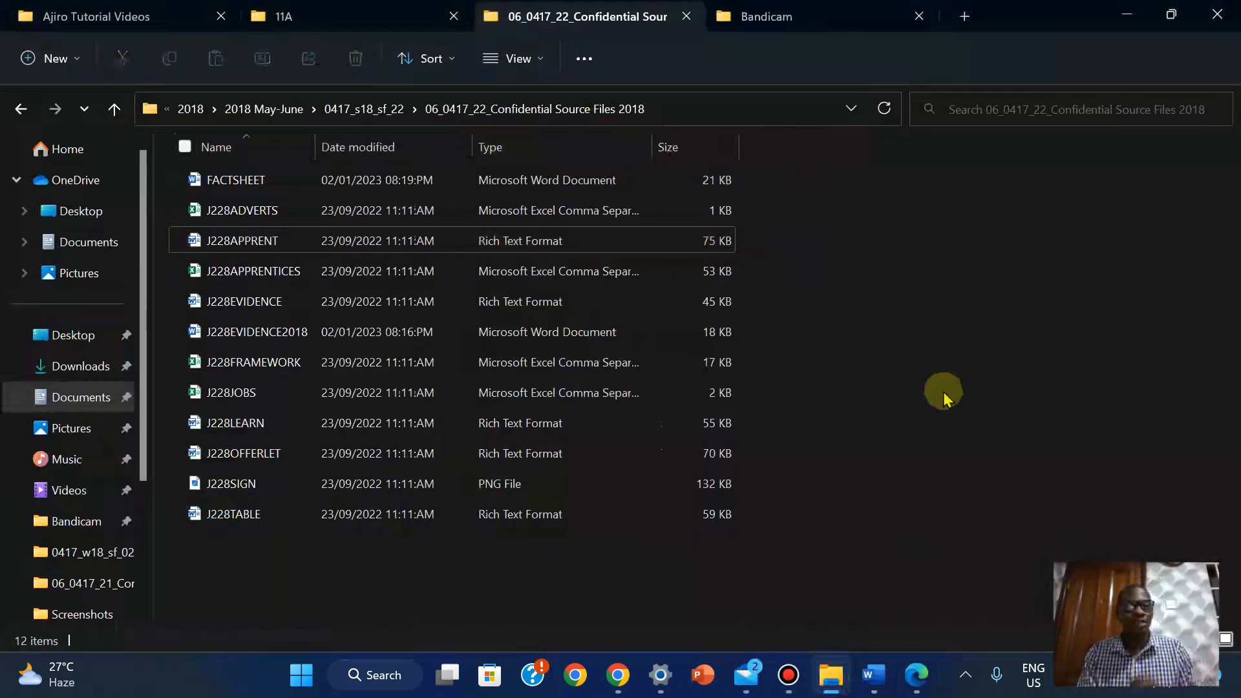
Launch Snipping Tool by searching 'snipping Tool' from the Start menu
{"action": "key", "text": "super"}
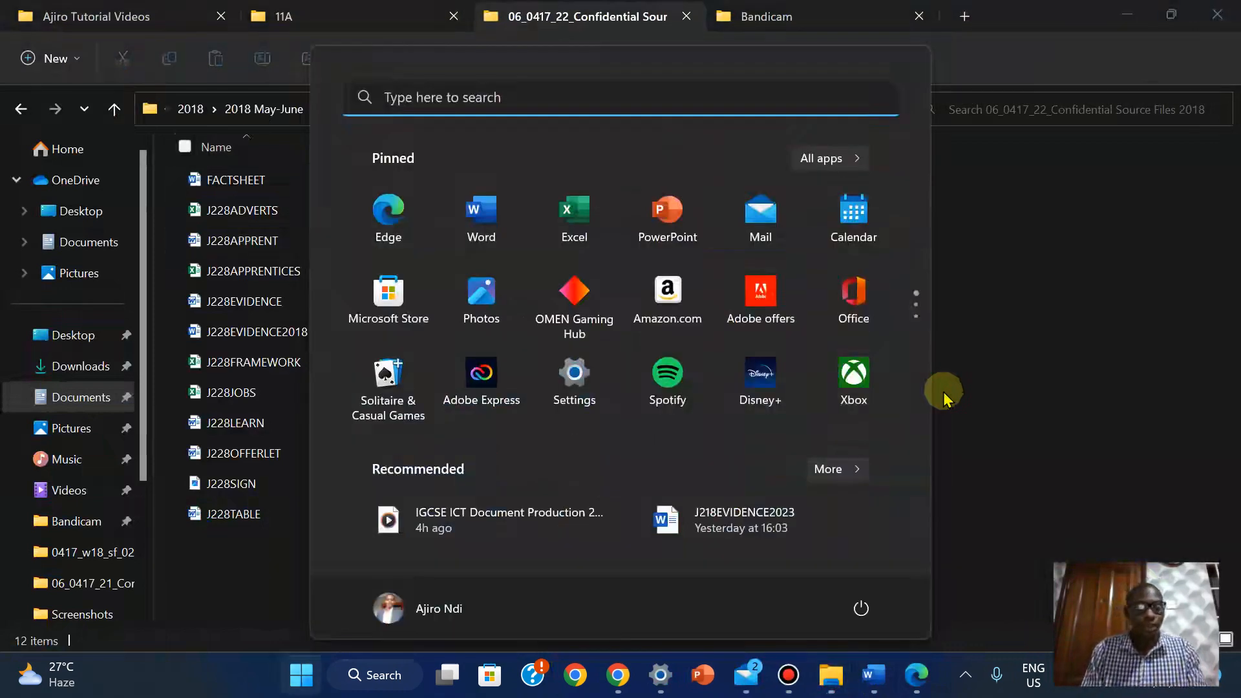
{"action": "left_click", "coordinate": [300, 677]}
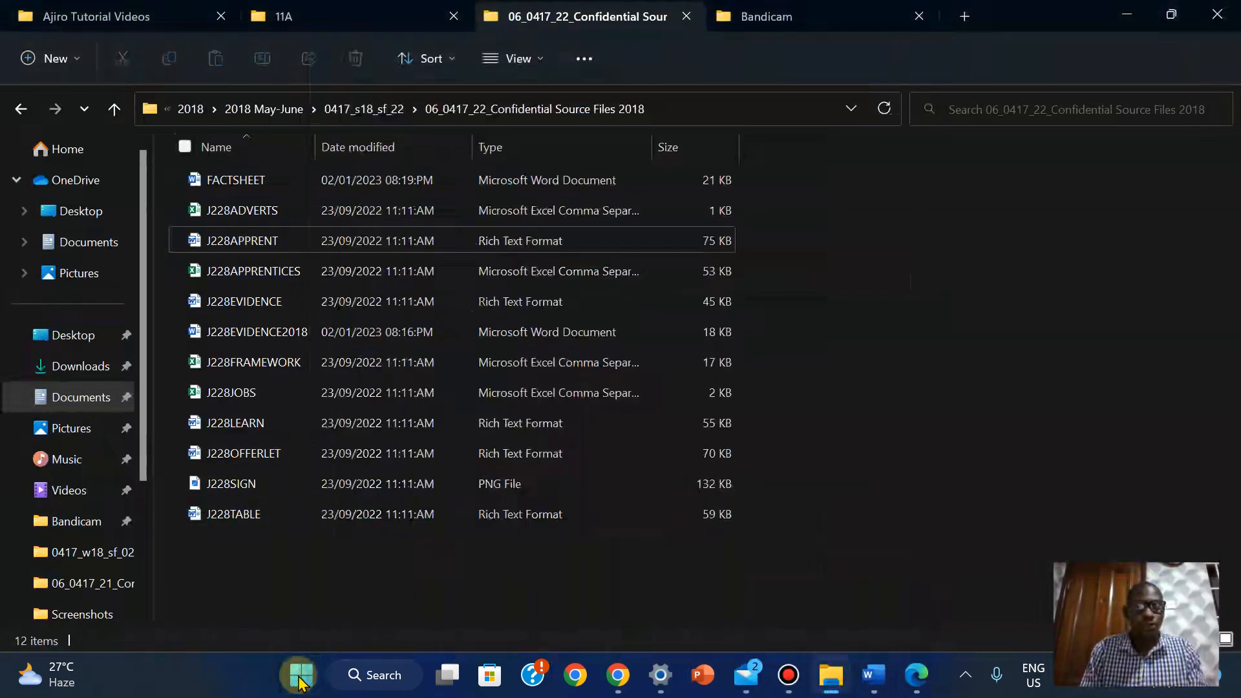
{"action": "left_click", "coordinate": [300, 678]}
{"action": "type", "text": "s"}
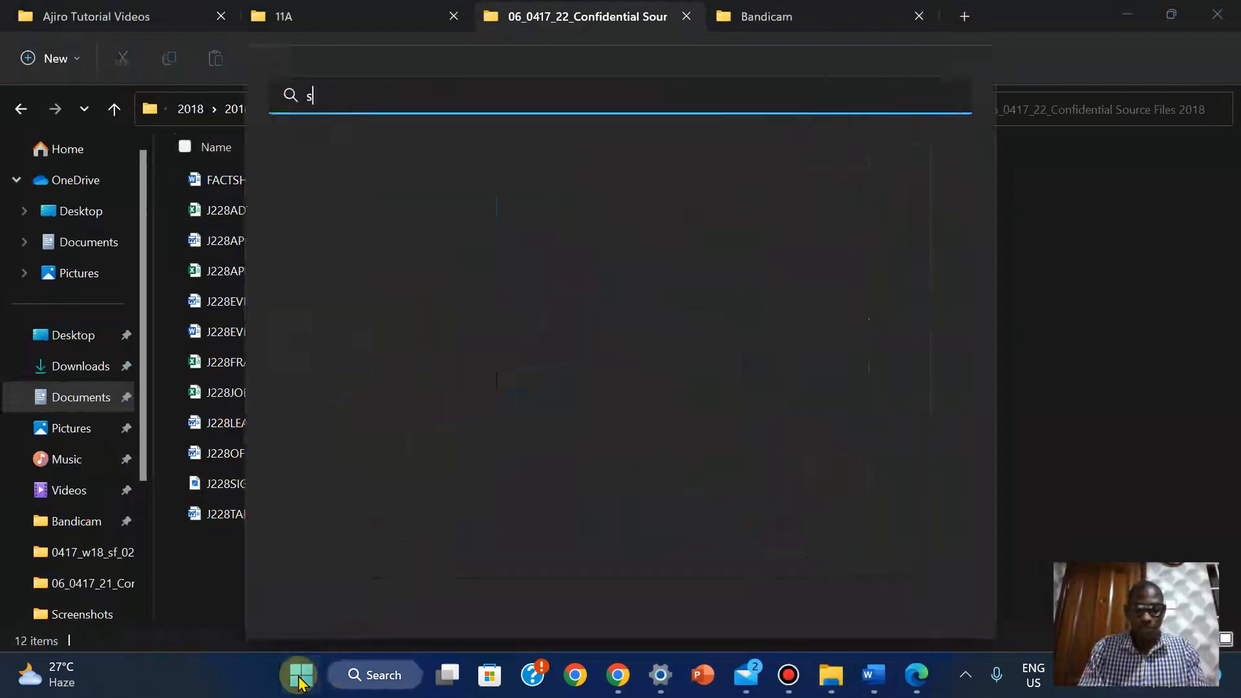
{"action": "type", "text": "nipping Tool"}
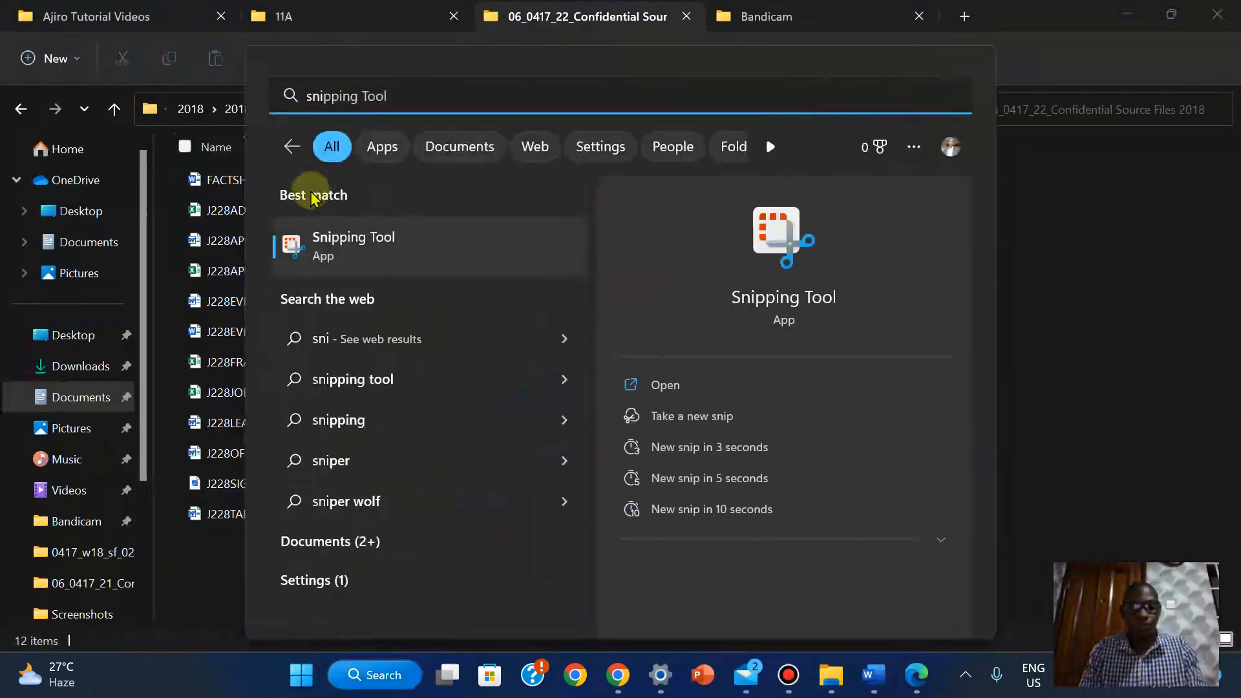
{"action": "left_click", "coordinate": [661, 387]}
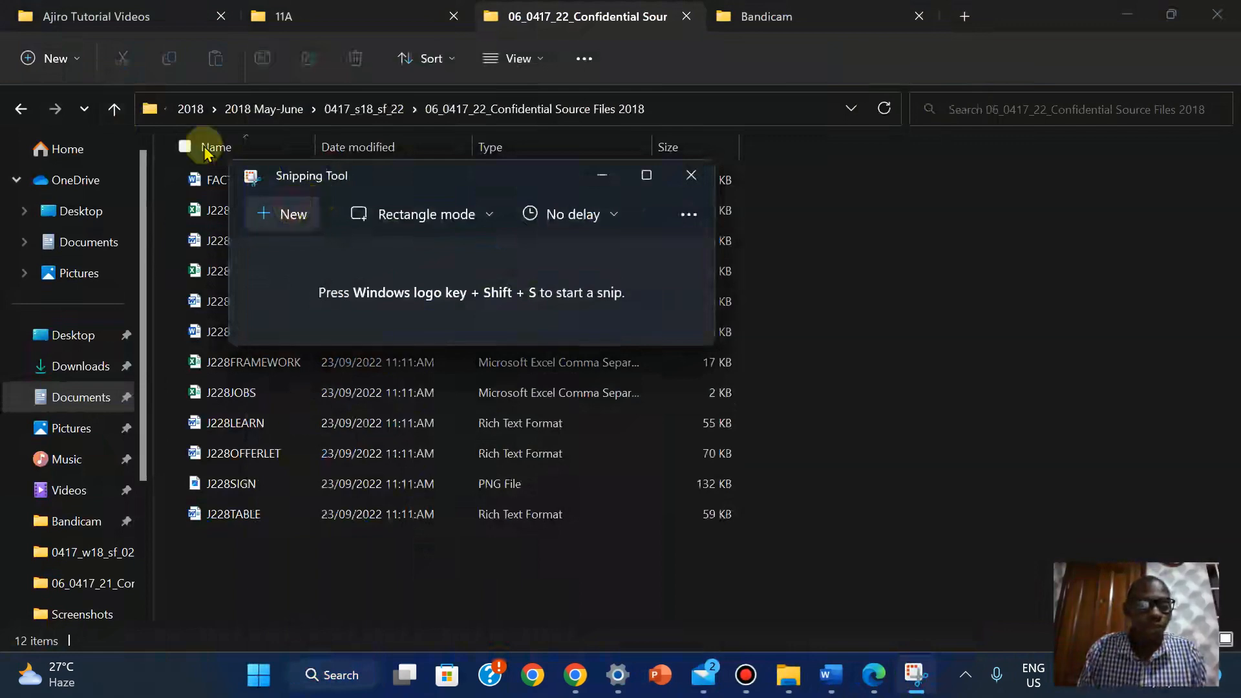
Snip the folder path and the FACTSHEET row showing Microsoft Word Document
{"action": "key", "text": "super+shift+s"}
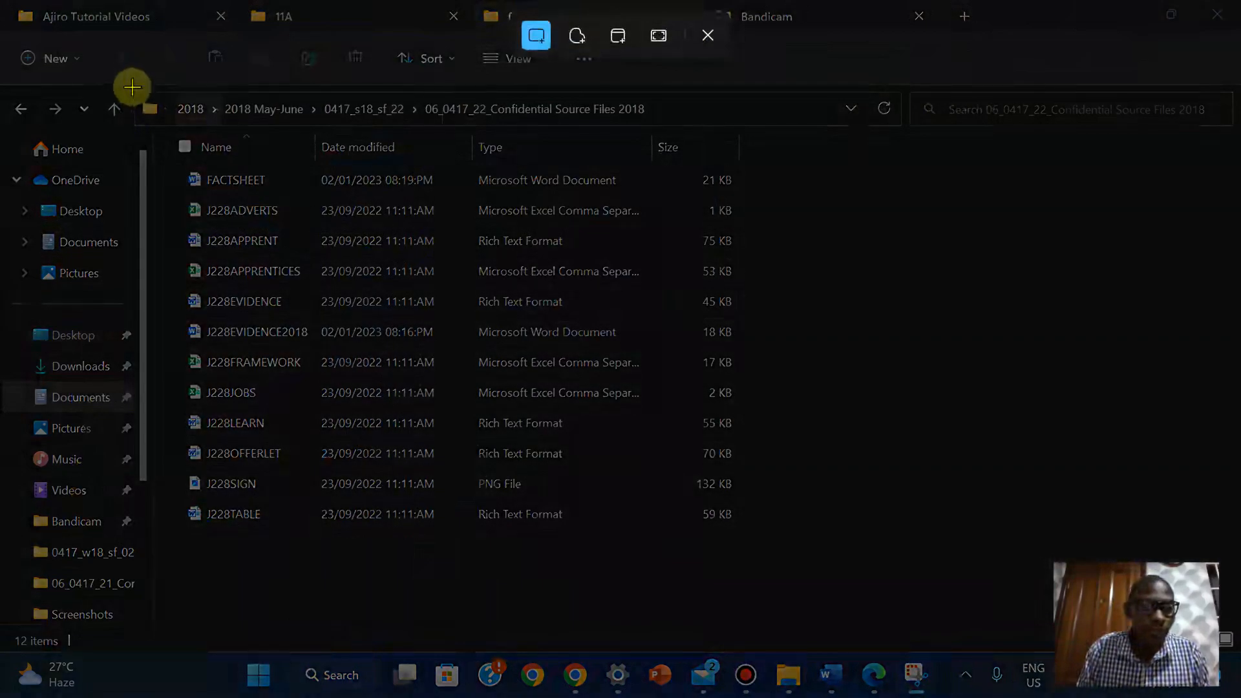
{"action": "left_click_drag", "start_coordinate": [132, 87], "coordinate": [755, 194]}
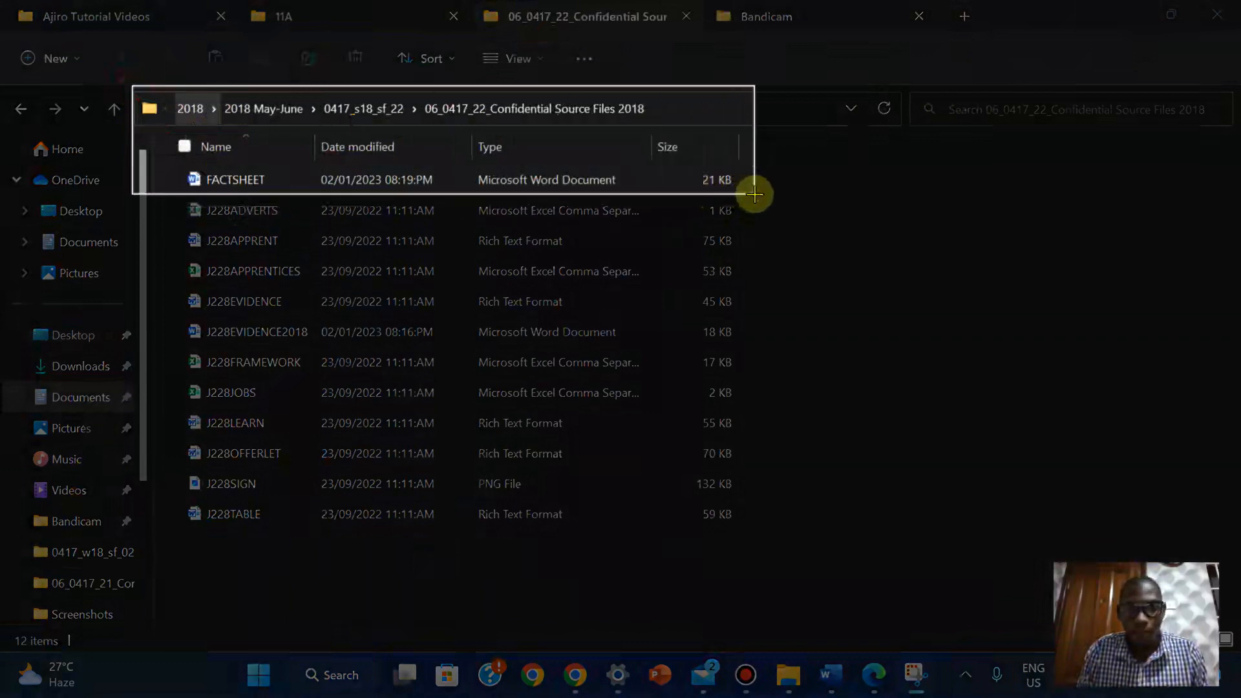
{"action": "left_click_drag", "start_coordinate": [754, 194], "coordinate": [755, 194]}
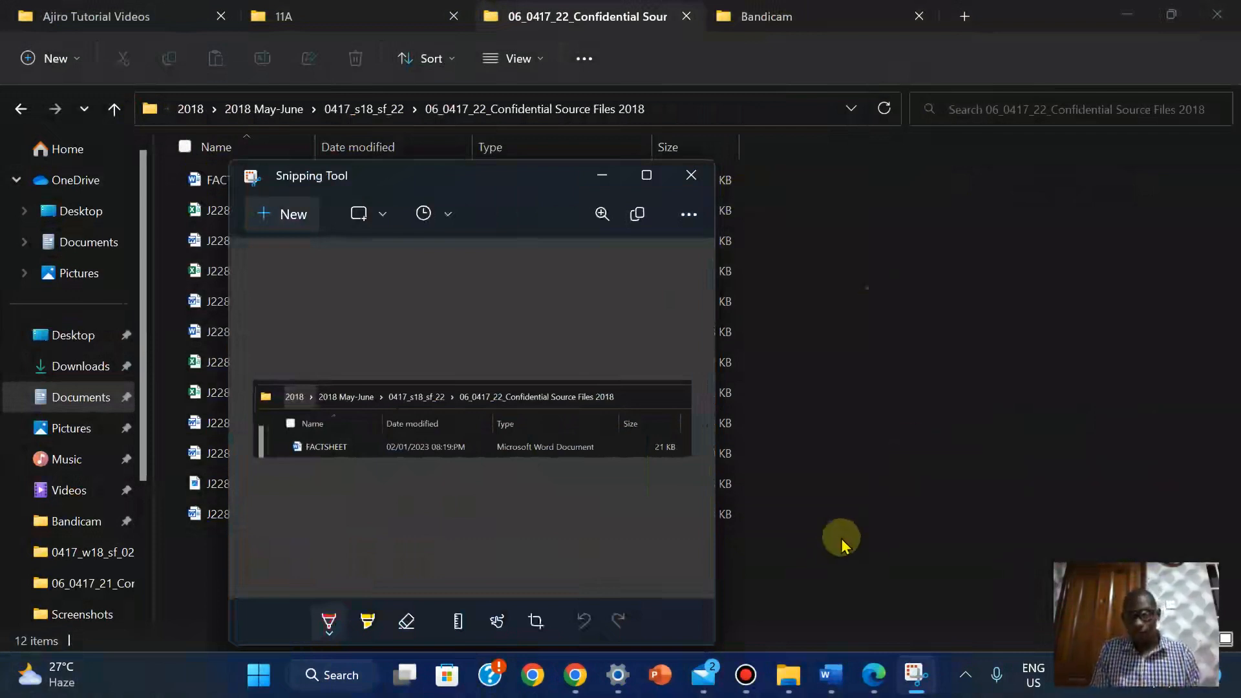
Paste the FACTSHEET snip under Step 1 – EVIDENCE 1 in J228EVIDENCE2018, then return to the PDF
{"action": "mouse_move", "coordinate": [829, 690]}
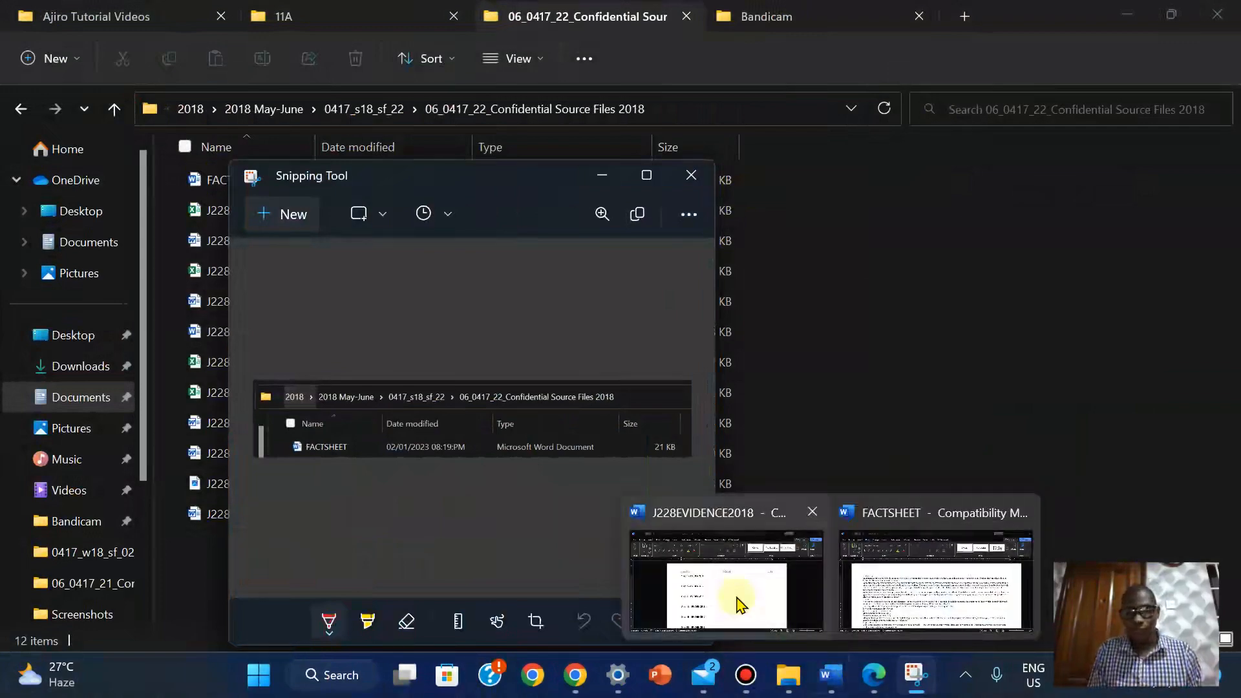
{"action": "left_click", "coordinate": [737, 595]}
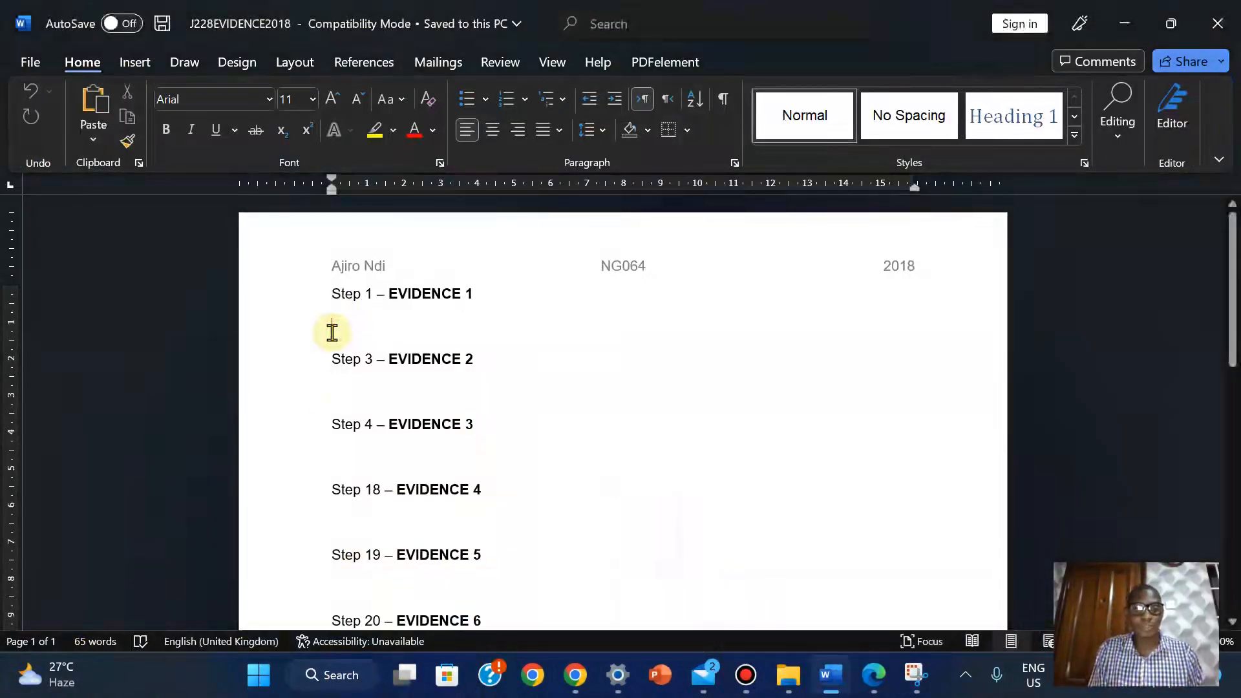
{"action": "left_click", "coordinate": [332, 332]}
{"action": "key", "text": "ctrl+v"}
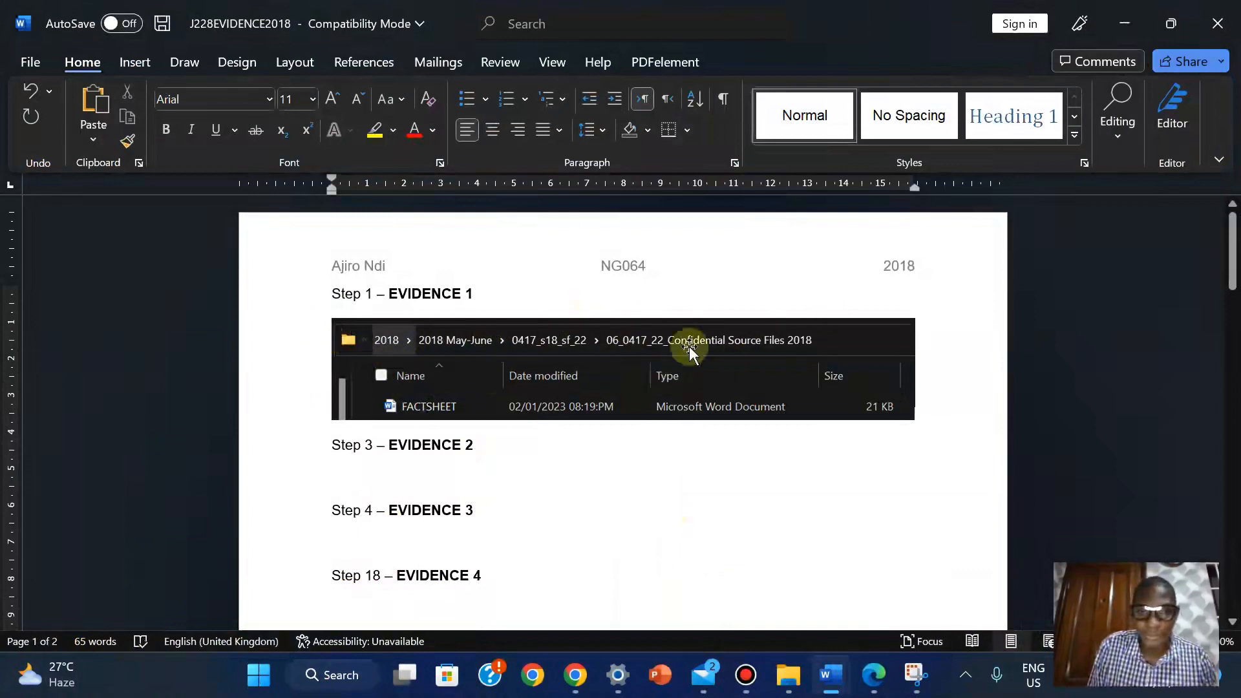
{"action": "left_click", "coordinate": [872, 675]}
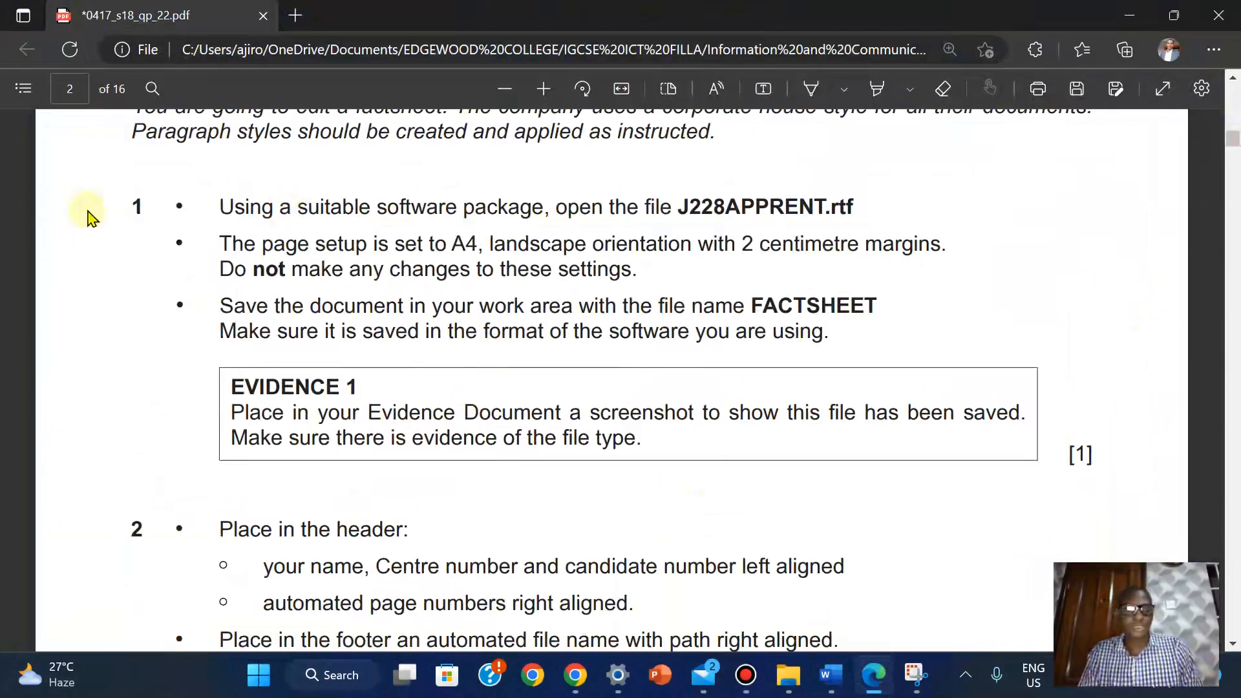
Highlight question 1 through the EVIDENCE 1 box in yellow
{"action": "left_click", "coordinate": [129, 206]}
{"action": "left_click_drag", "start_coordinate": [197, 232], "coordinate": [644, 451]}
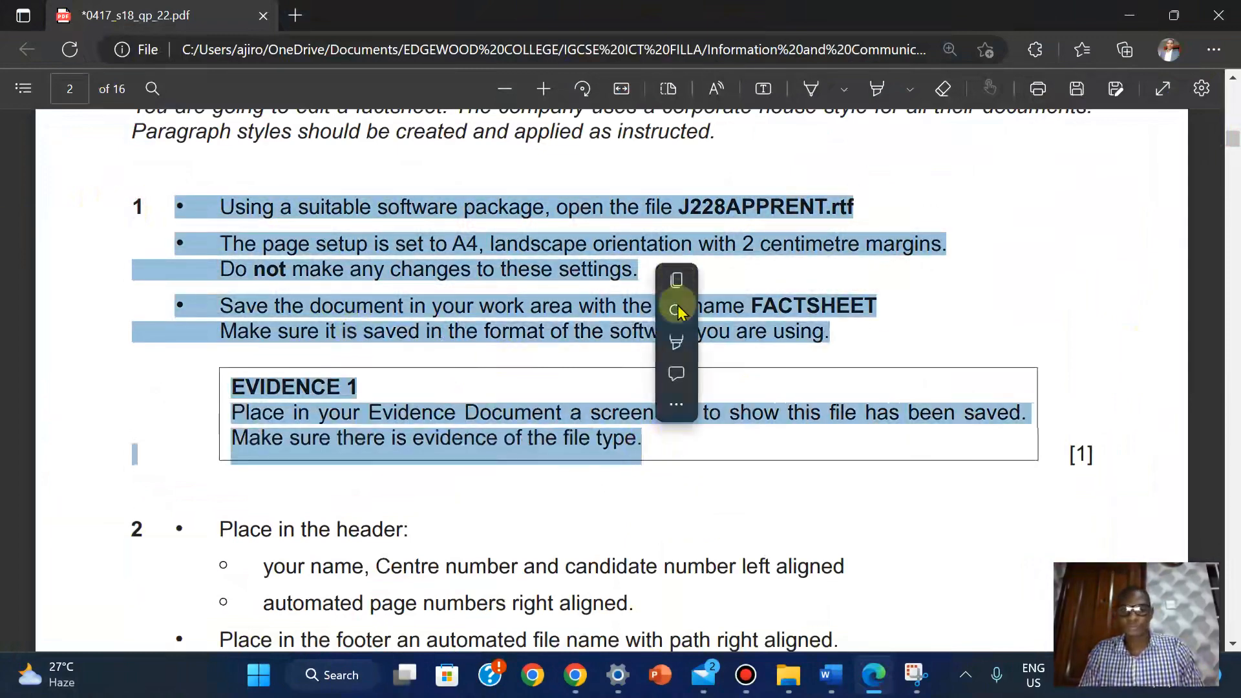
{"action": "mouse_move", "coordinate": [673, 310]}
{"action": "mouse_move", "coordinate": [676, 347]}
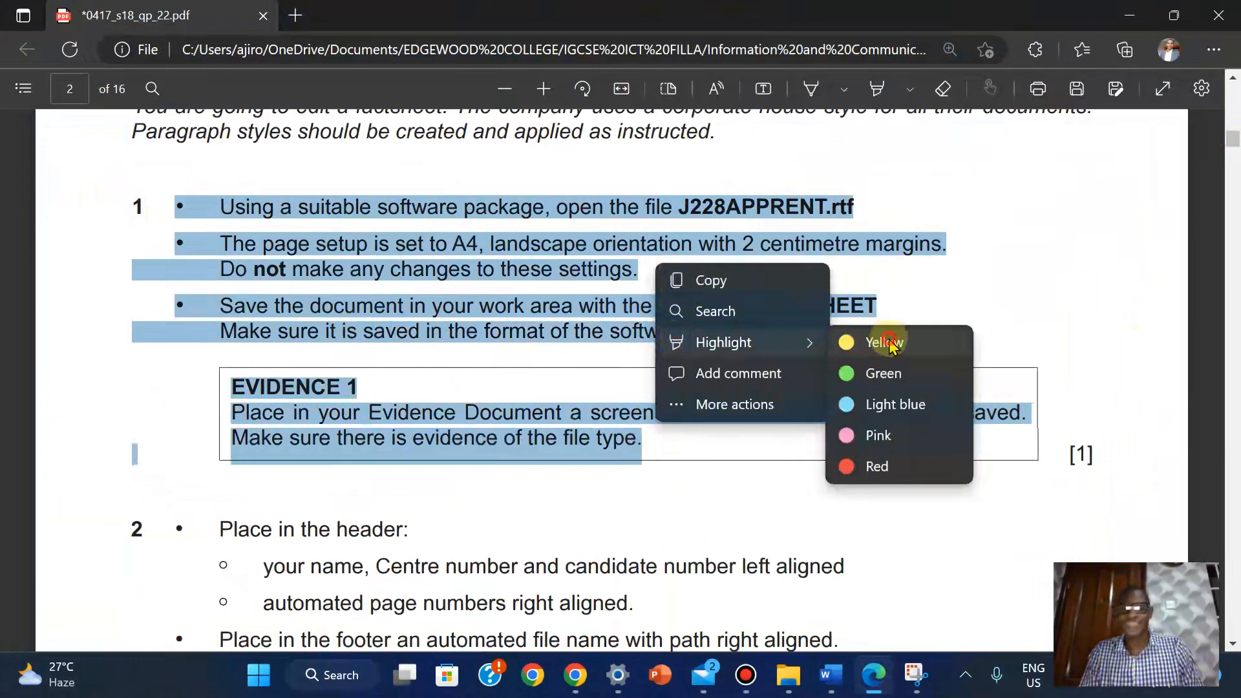
{"action": "left_click", "coordinate": [890, 346]}
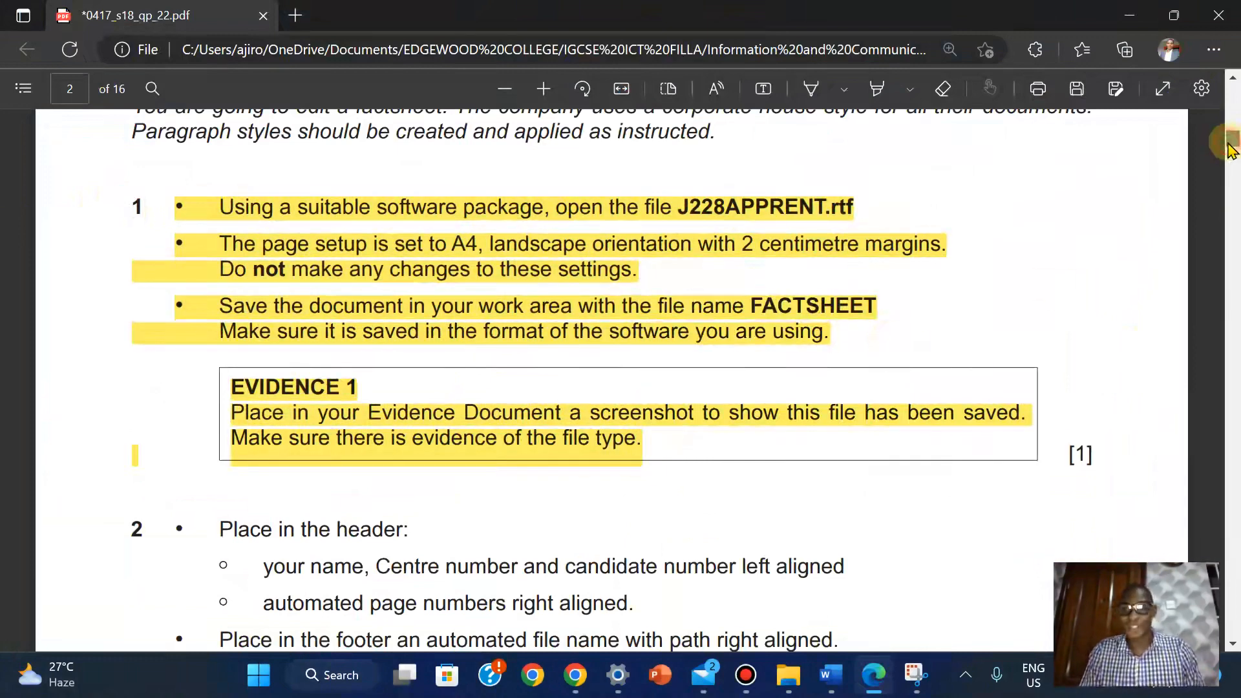
Scroll down to question 2 and bring the FACTSHEET document forward
{"action": "scroll", "coordinate": [1231, 149], "scroll_direction": "down", "scroll_amount": 3}
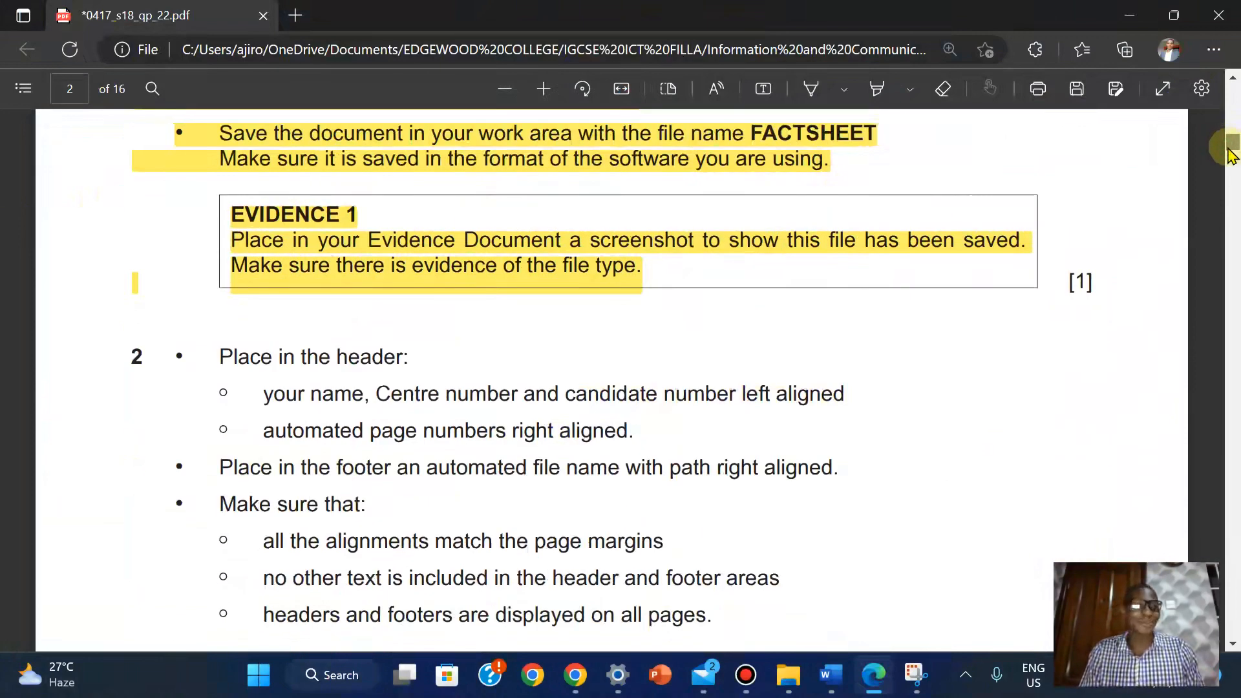
{"action": "scroll", "coordinate": [1230, 153], "scroll_direction": "down", "scroll_amount": 2}
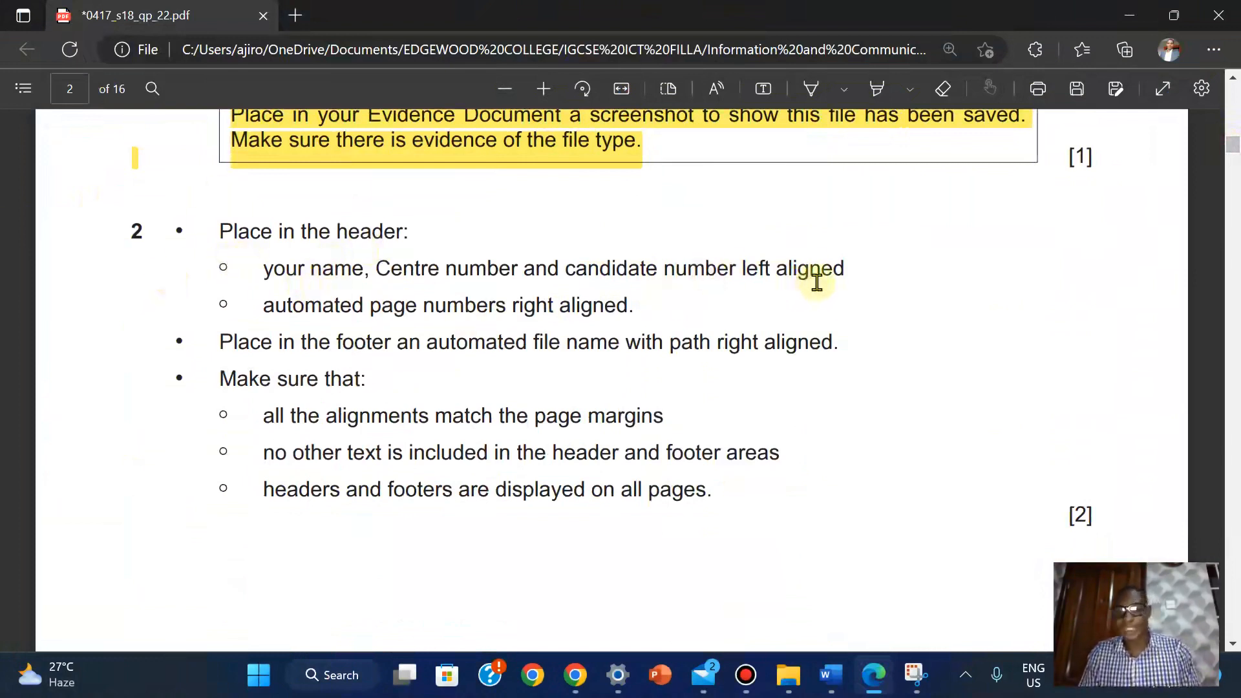
{"action": "mouse_move", "coordinate": [831, 675]}
{"action": "left_click", "coordinate": [934, 551]}
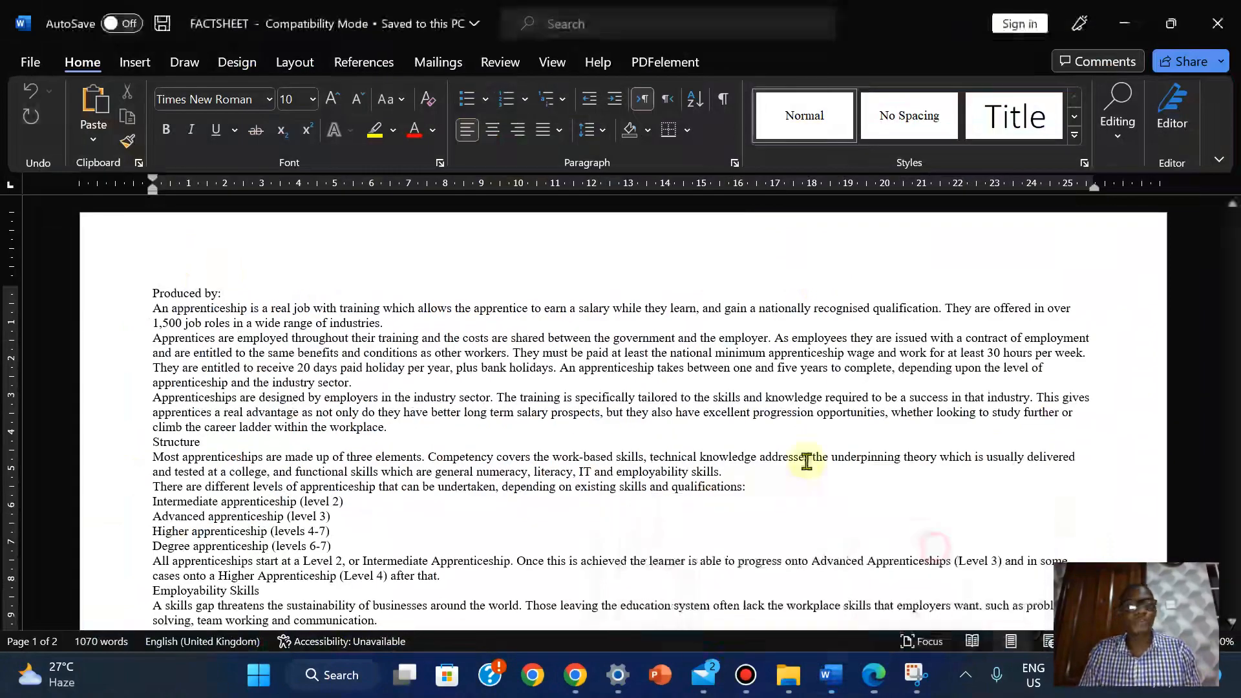
Insert a Blank (Three Columns) header and select its left placeholder
{"action": "left_click", "coordinate": [155, 63]}
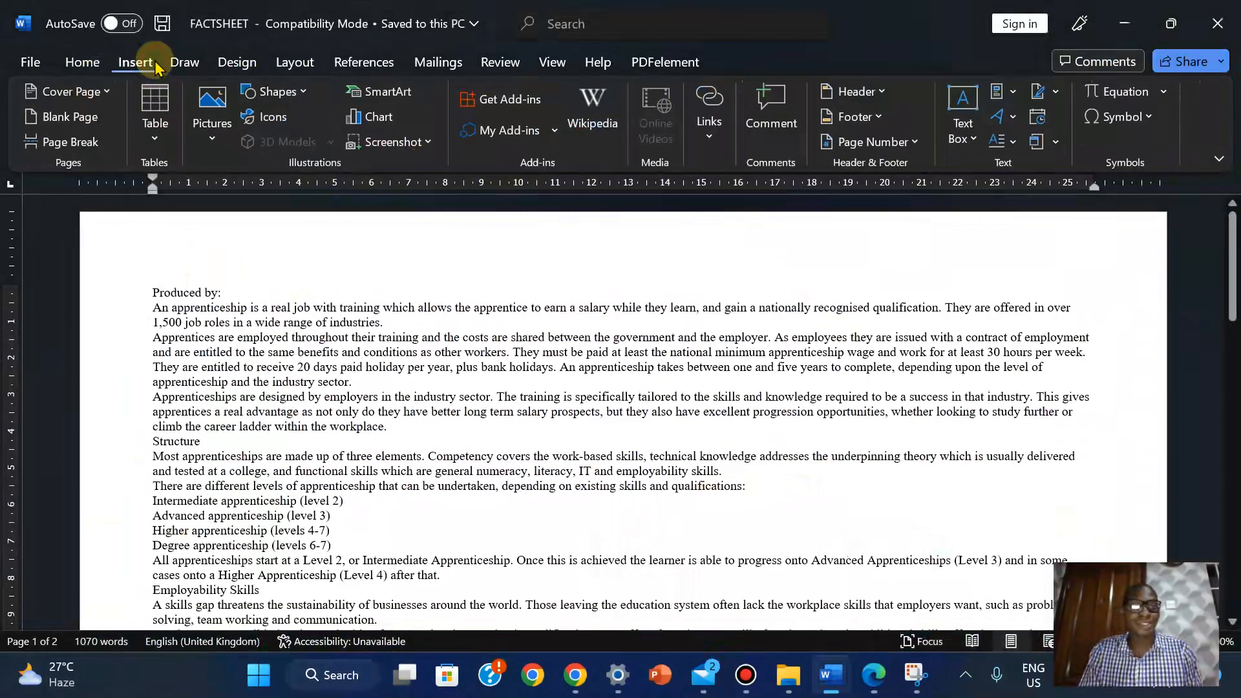
{"action": "left_click", "coordinate": [852, 91]}
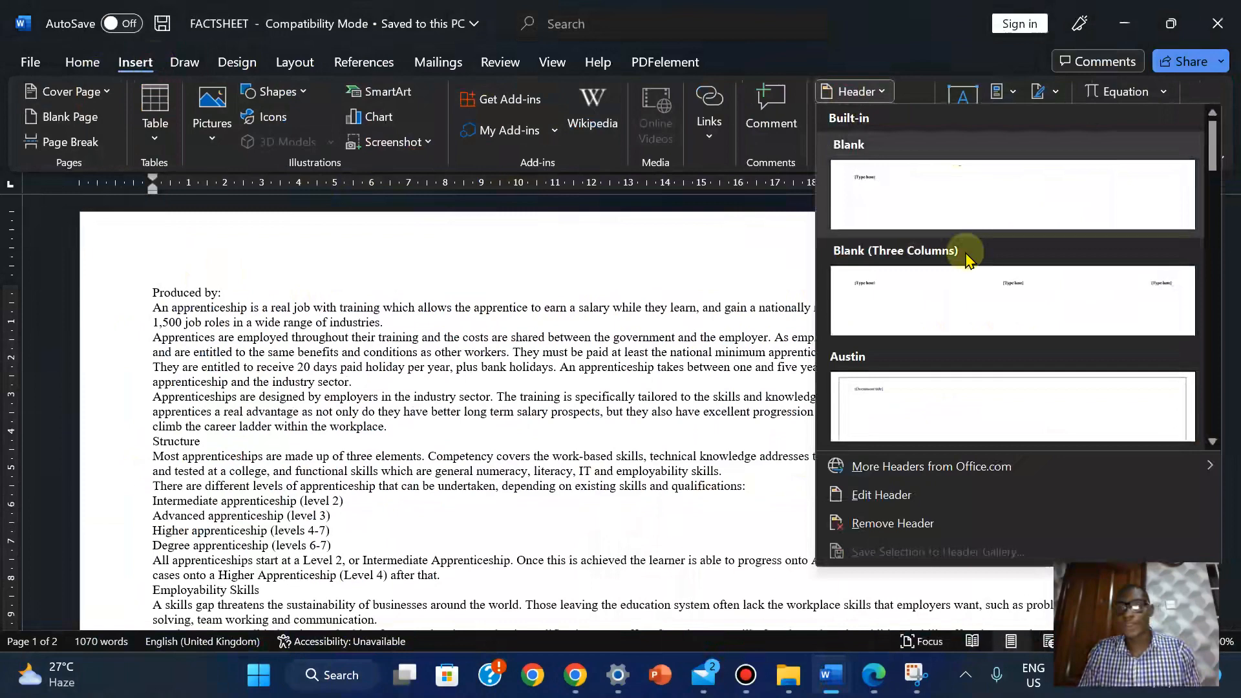
{"action": "left_click", "coordinate": [957, 296]}
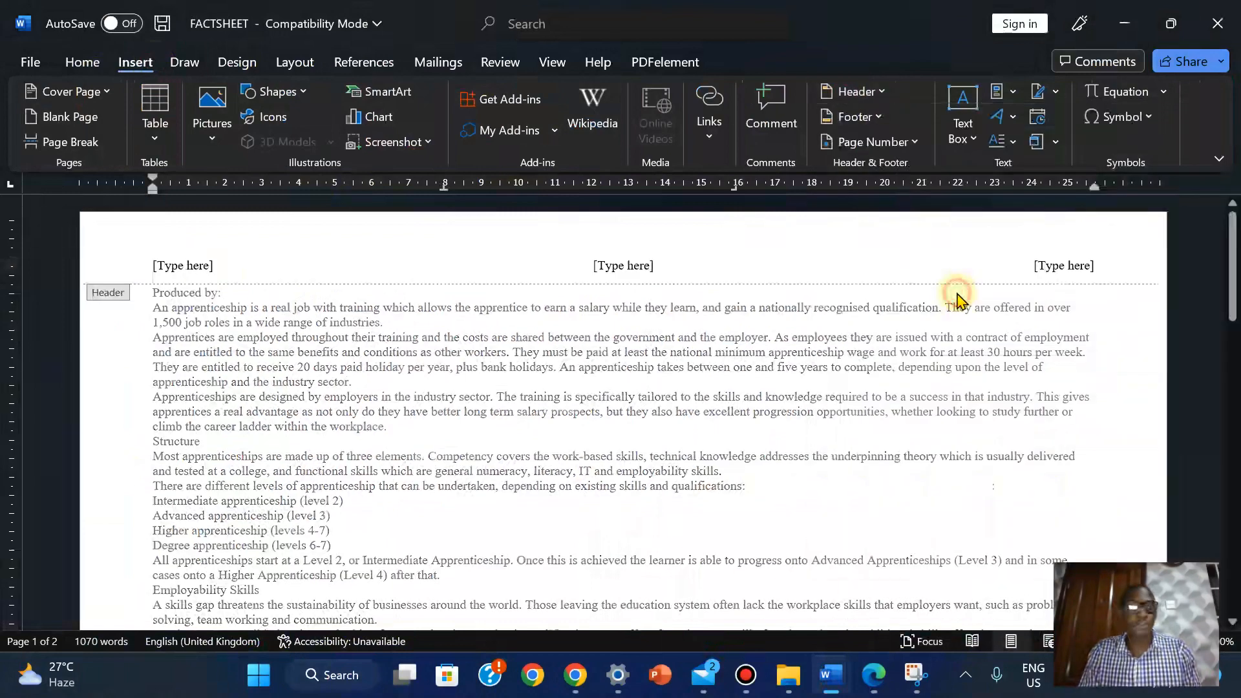
{"action": "left_click", "coordinate": [163, 270]}
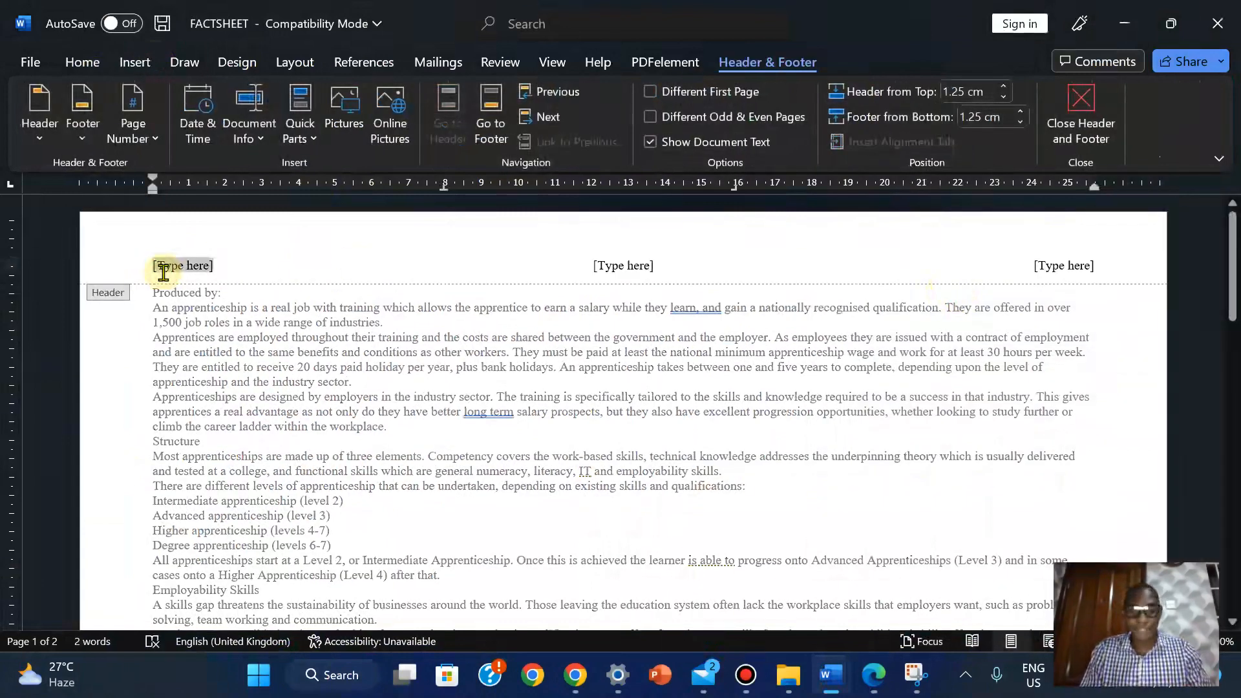
Type the candidate's name and centre number into the left header slot, then check the exam paper
{"action": "left_click", "coordinate": [873, 675]}
{"action": "left_click", "coordinate": [873, 675]}
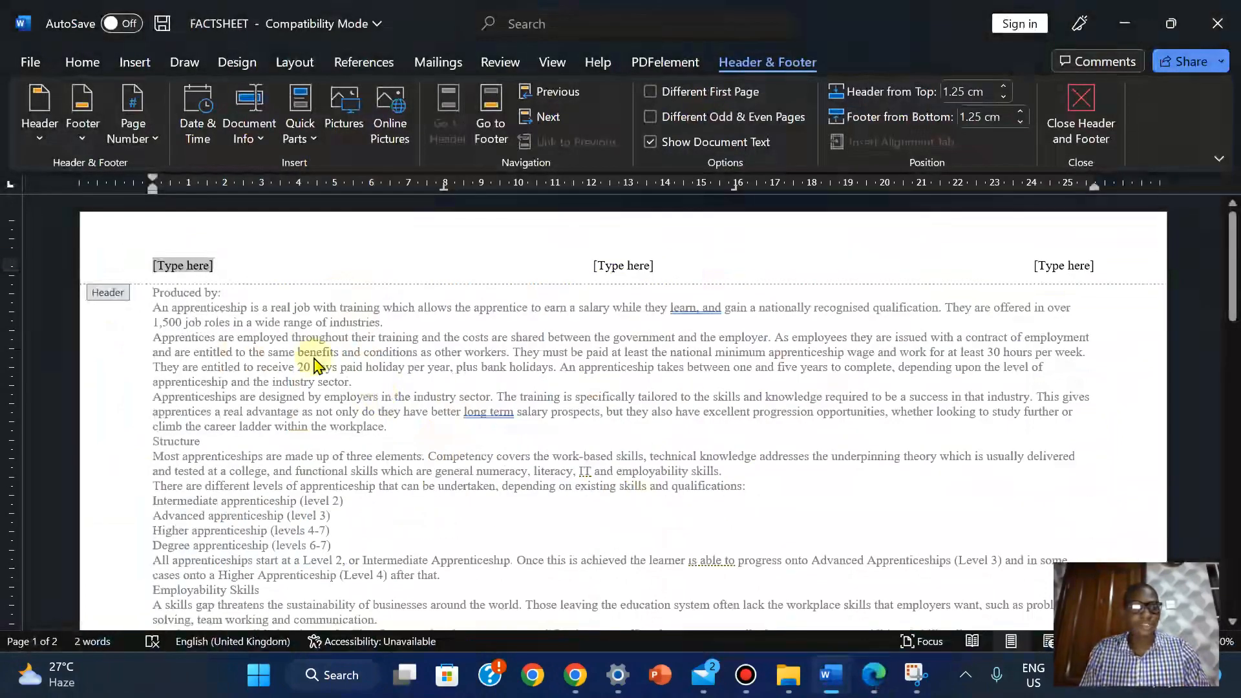
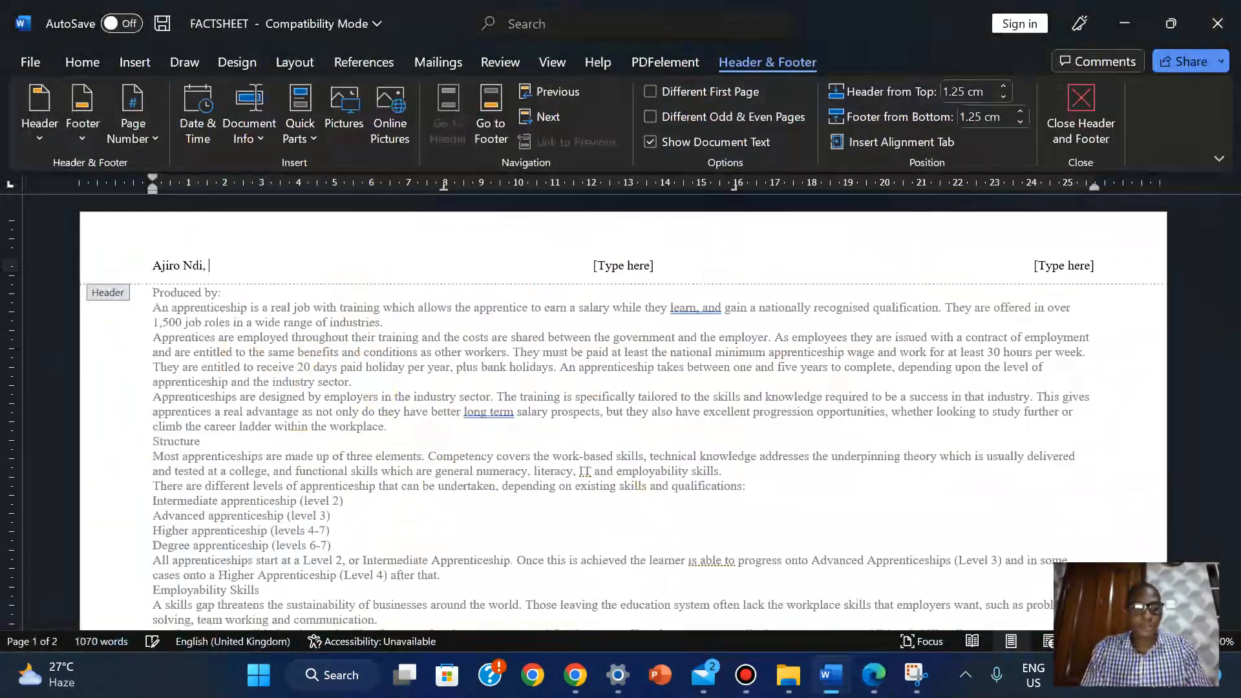
{"action": "type", "text": "NG"}
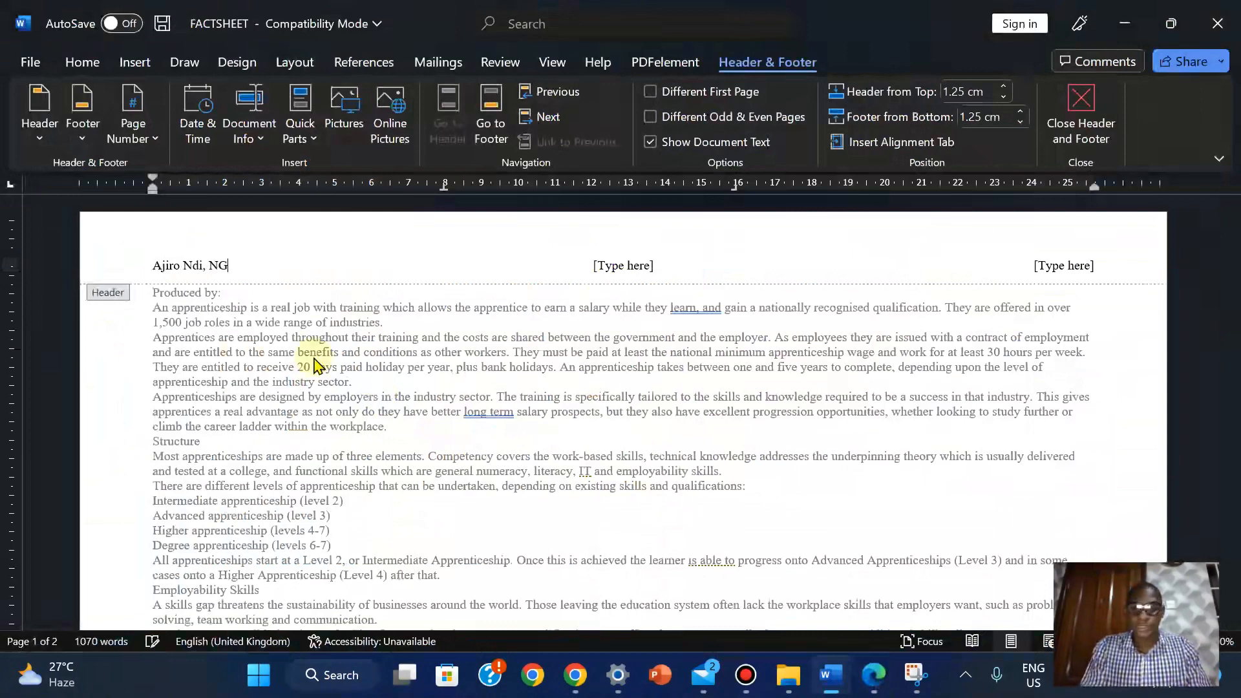
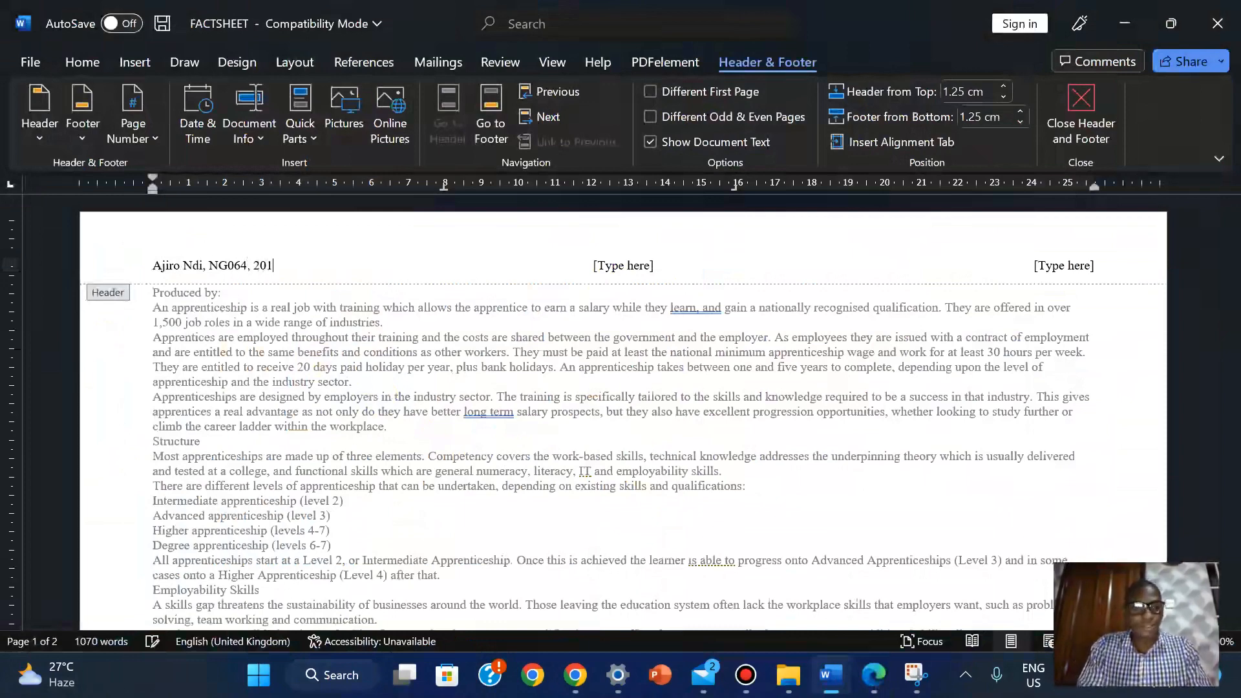
{"action": "left_click", "coordinate": [863, 688]}
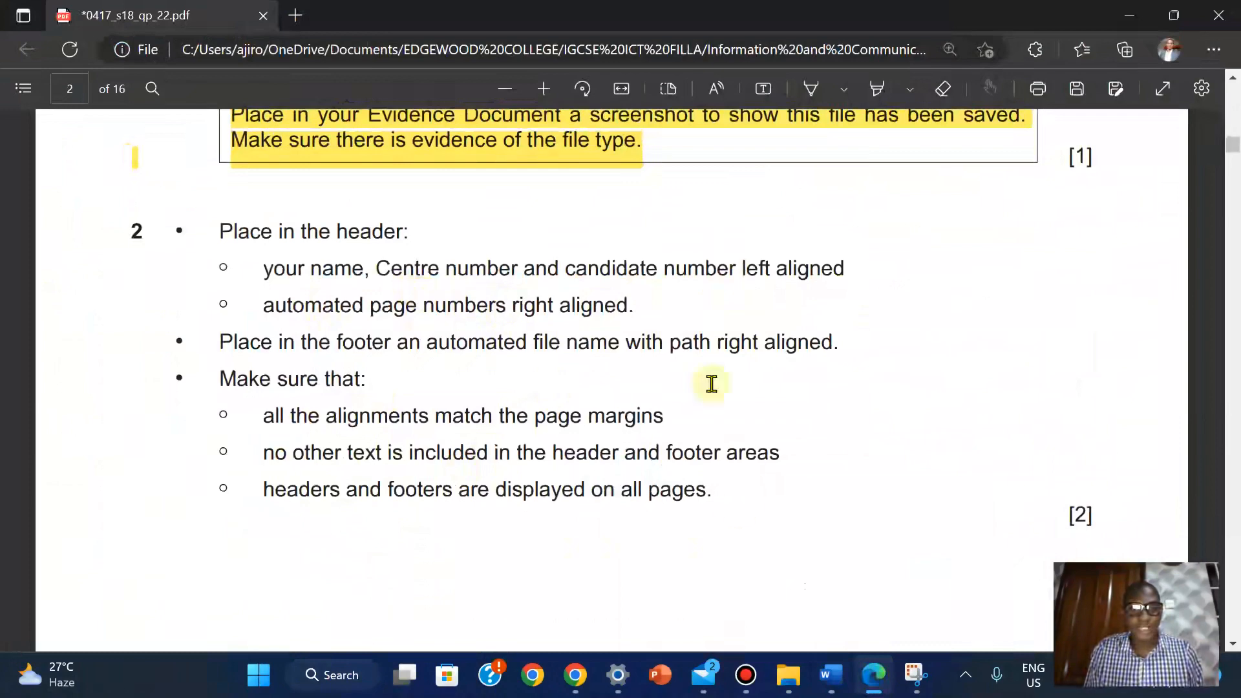
Insert a Plain Number page number into the header's right placeholder
{"action": "mouse_move", "coordinate": [831, 690]}
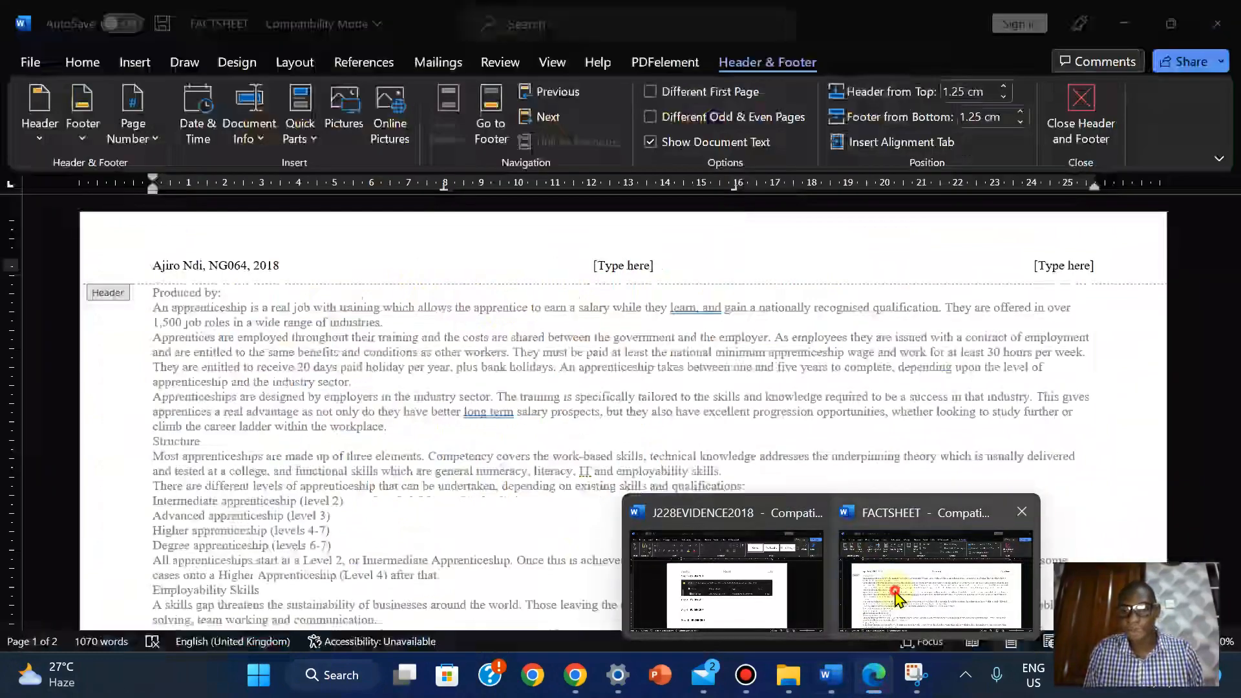
{"action": "left_click", "coordinate": [892, 595]}
{"action": "left_click", "coordinate": [1067, 262]}
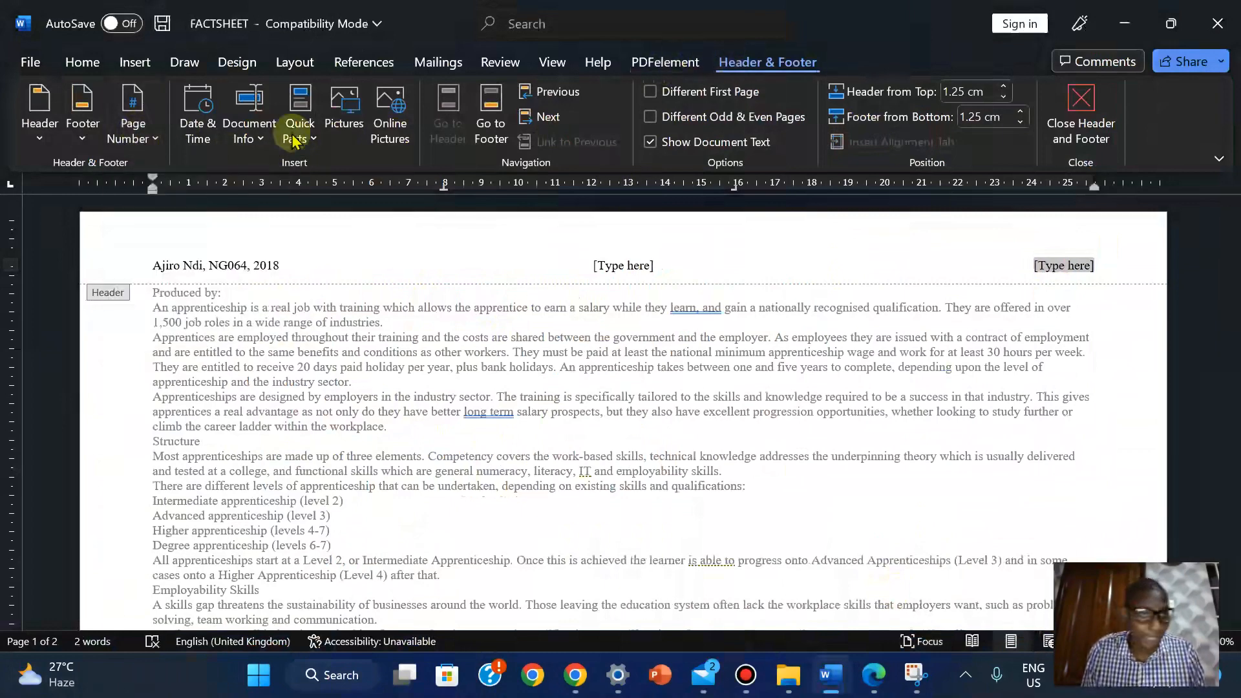
{"action": "left_click", "coordinate": [157, 143]}
{"action": "mouse_move", "coordinate": [187, 265]}
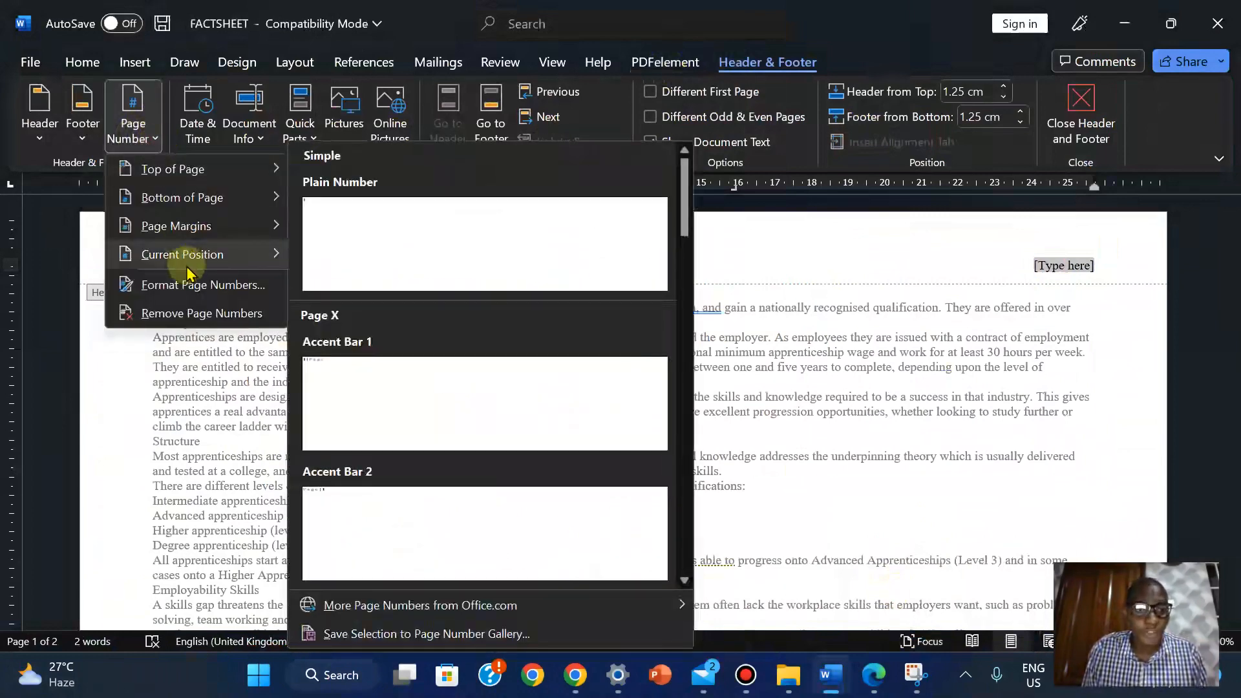
{"action": "left_click", "coordinate": [367, 243]}
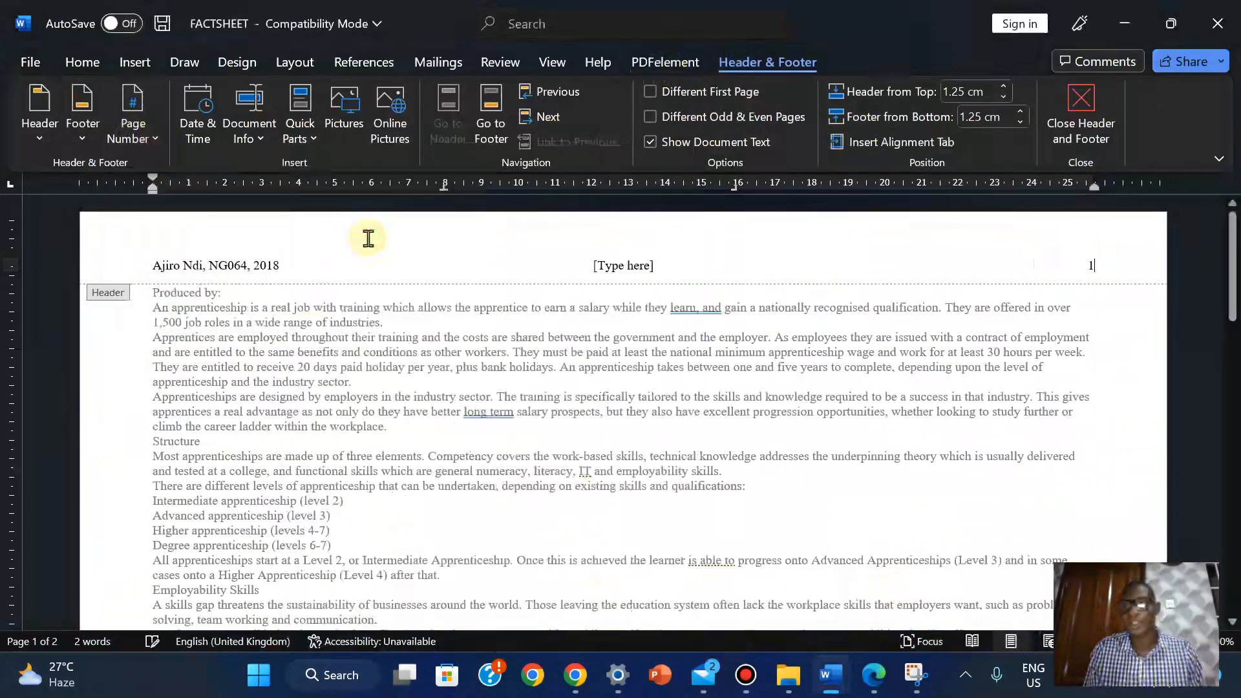
Delete the header's centre placeholder and close the header
{"action": "left_click", "coordinate": [878, 669]}
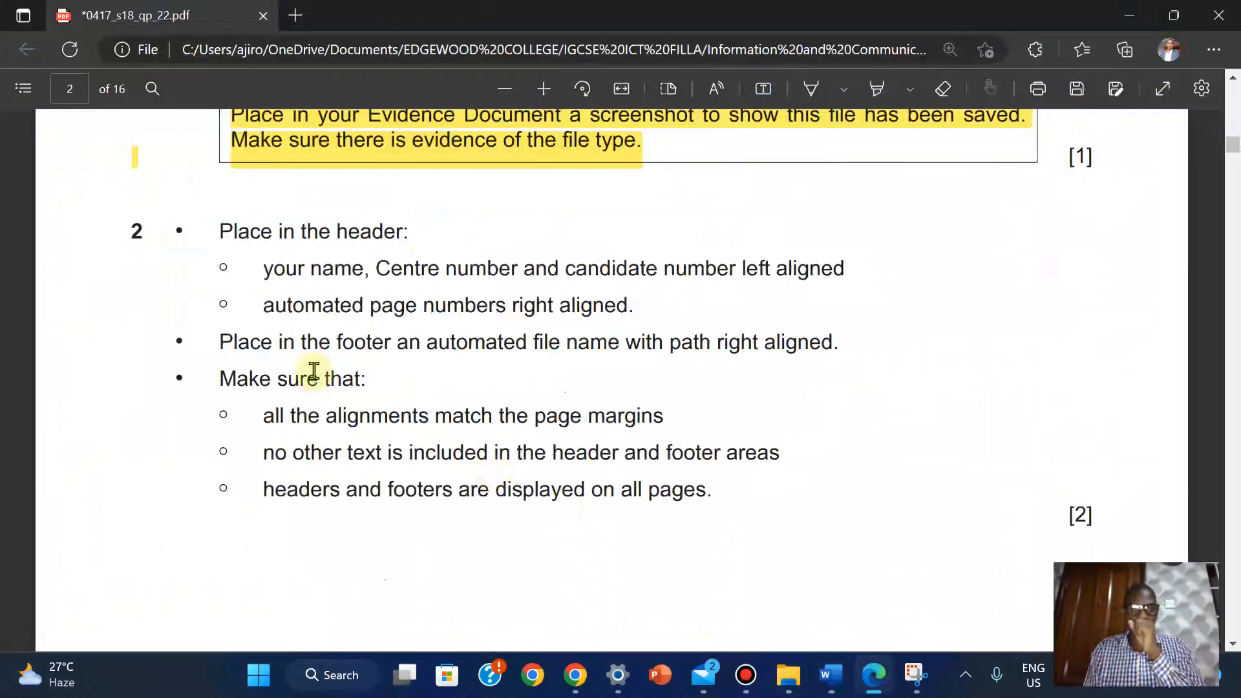
{"action": "mouse_move", "coordinate": [830, 674]}
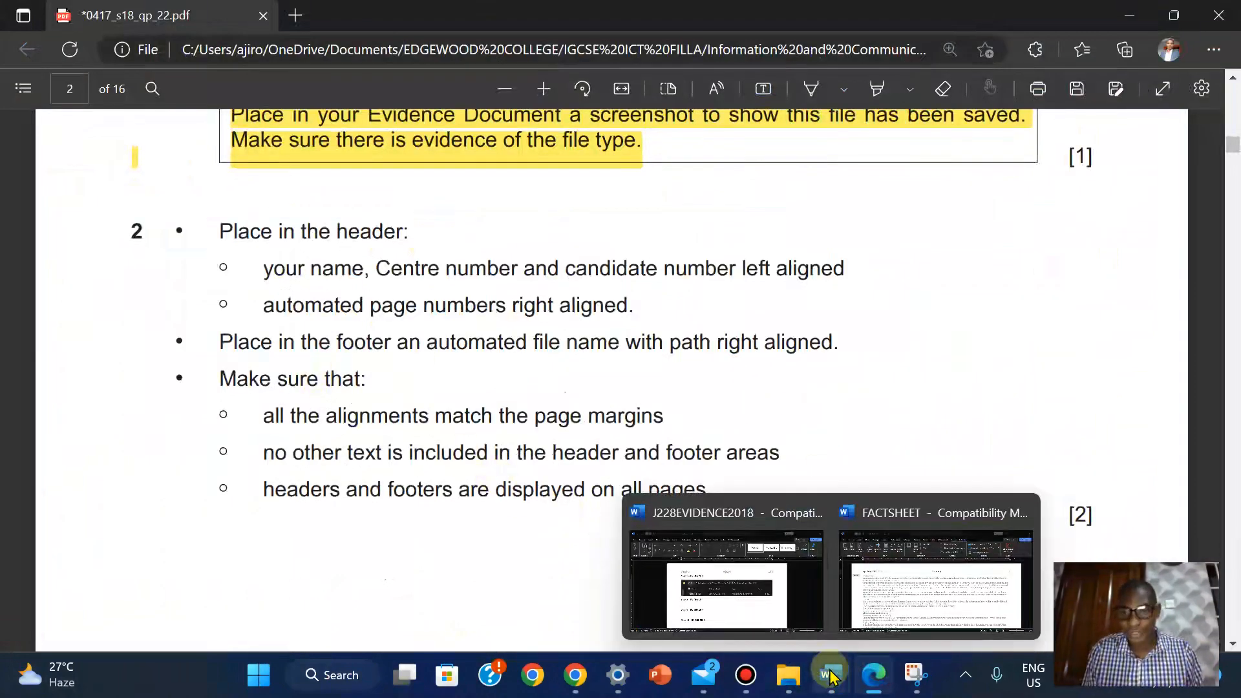
{"action": "left_click", "coordinate": [929, 549]}
{"action": "left_click", "coordinate": [618, 262]}
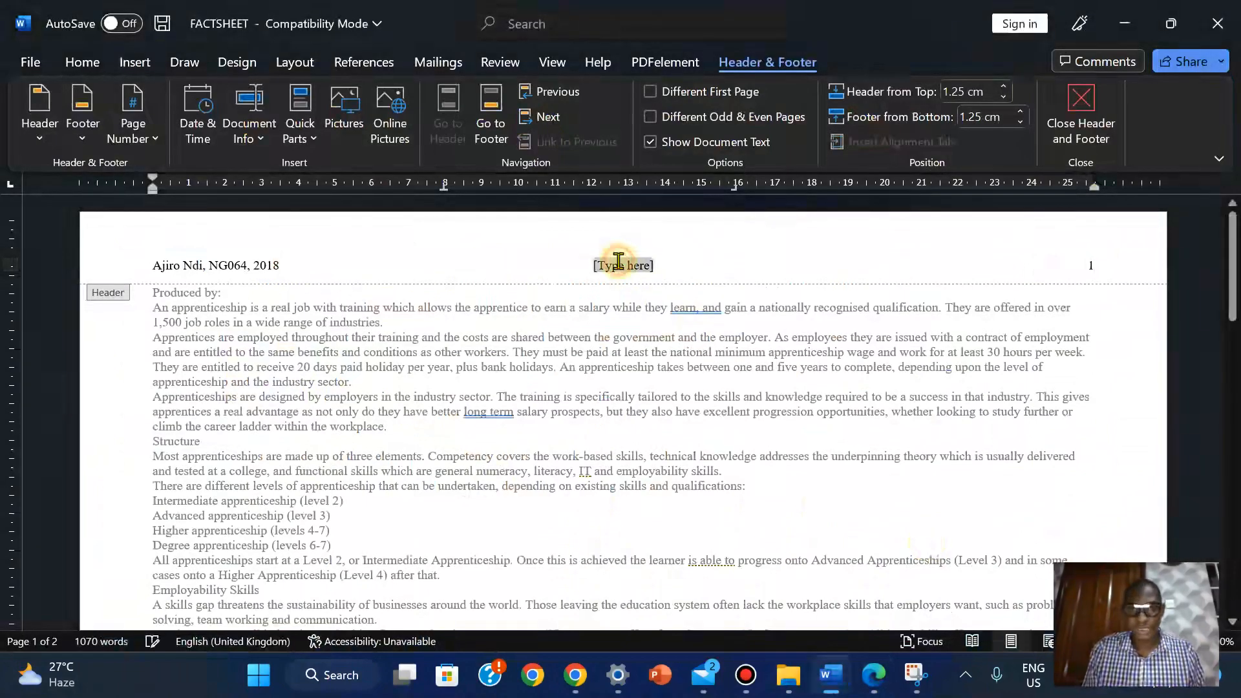
{"action": "key", "text": "Delete"}
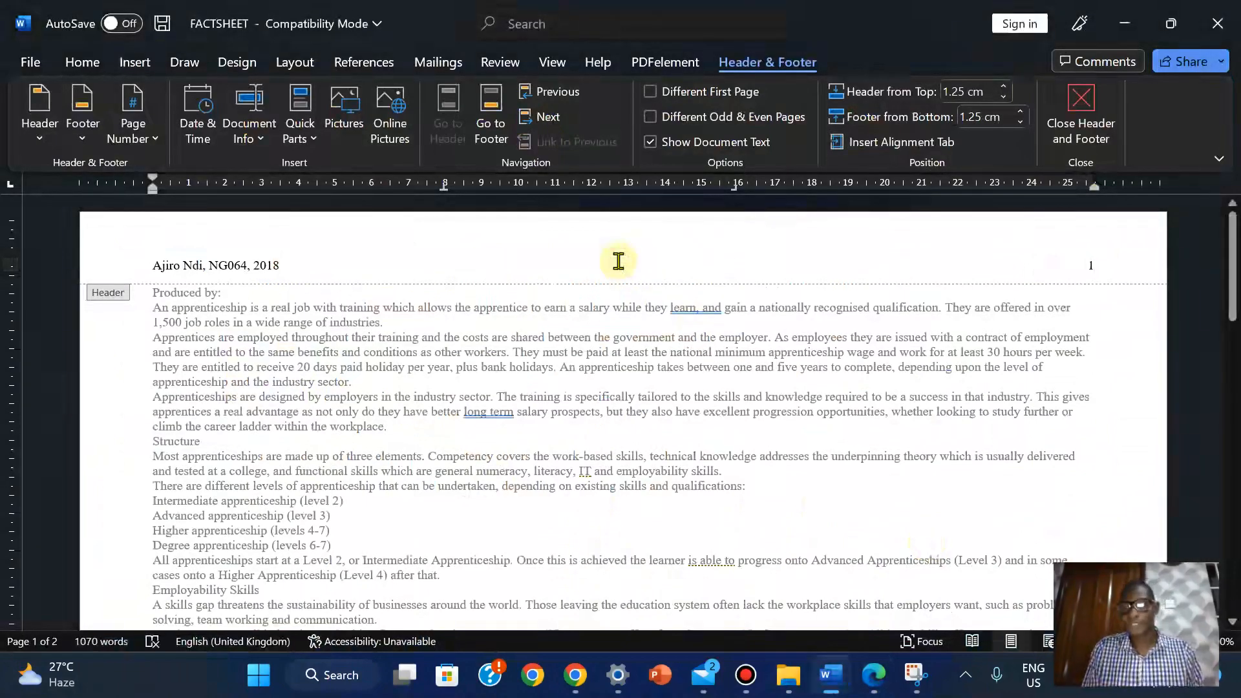
{"action": "left_click", "coordinate": [1084, 107]}
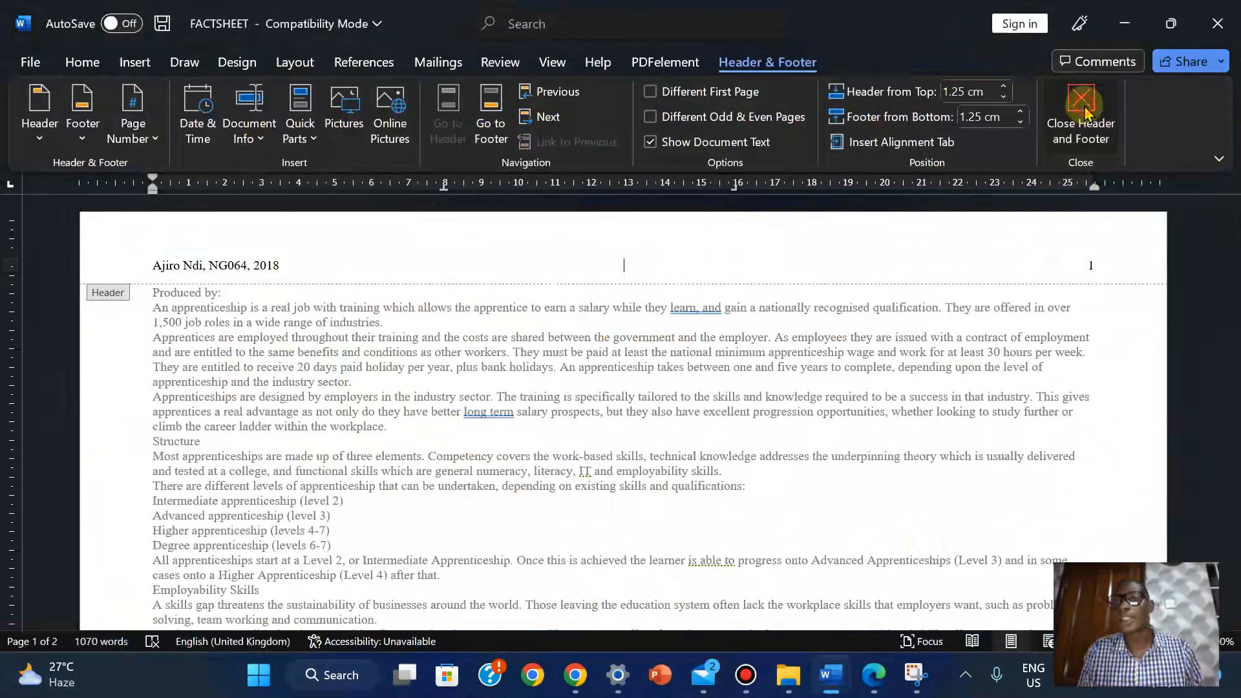
{"action": "left_click", "coordinate": [136, 62]}
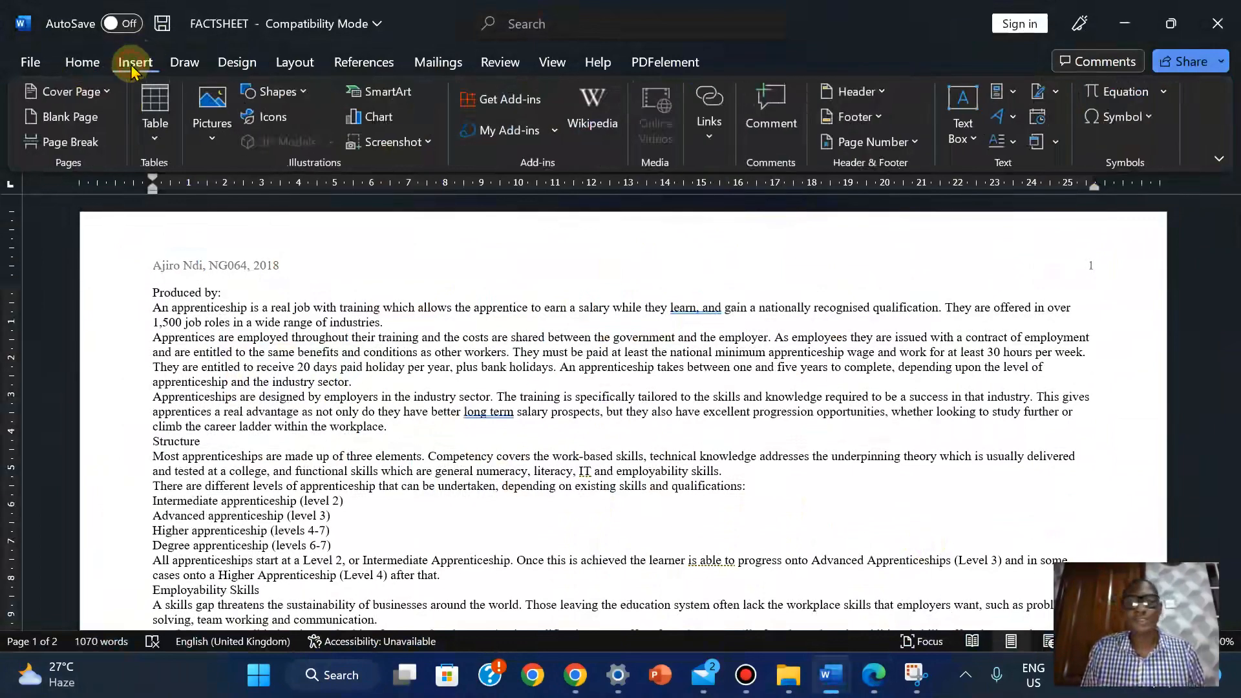
{"action": "left_click", "coordinate": [860, 118]}
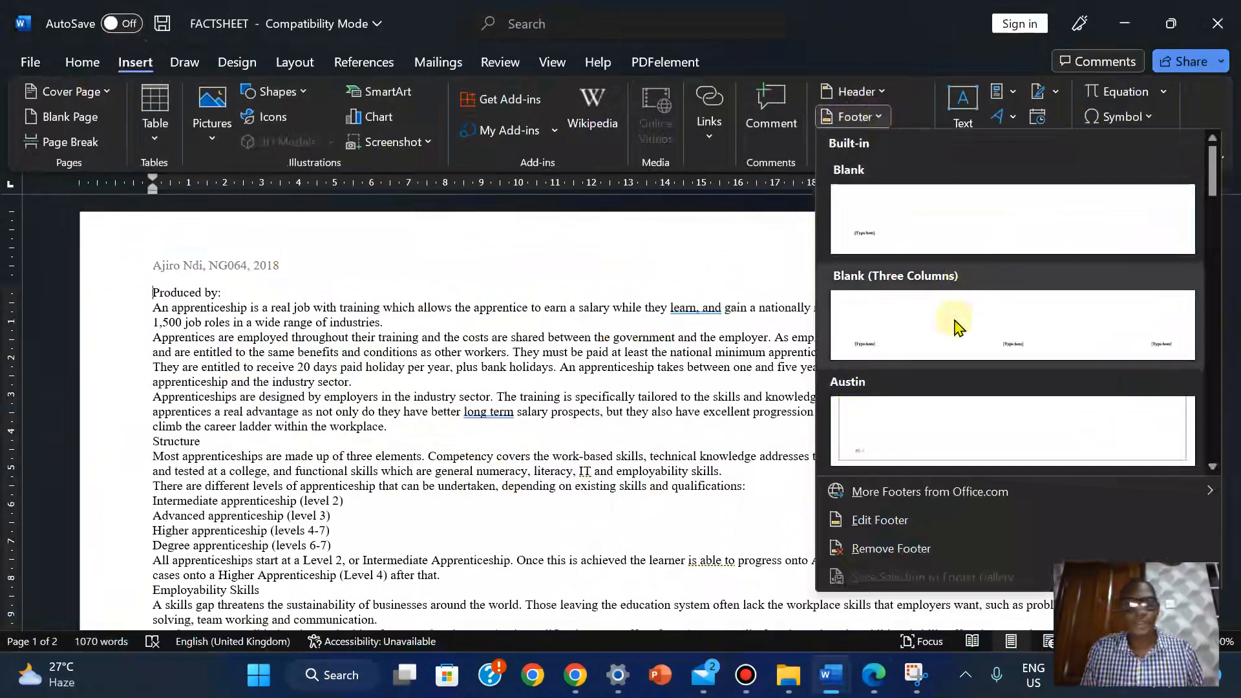
Add the Blank (Three Columns) footer and select its right [Type here] placeholder
{"action": "left_click", "coordinate": [958, 324]}
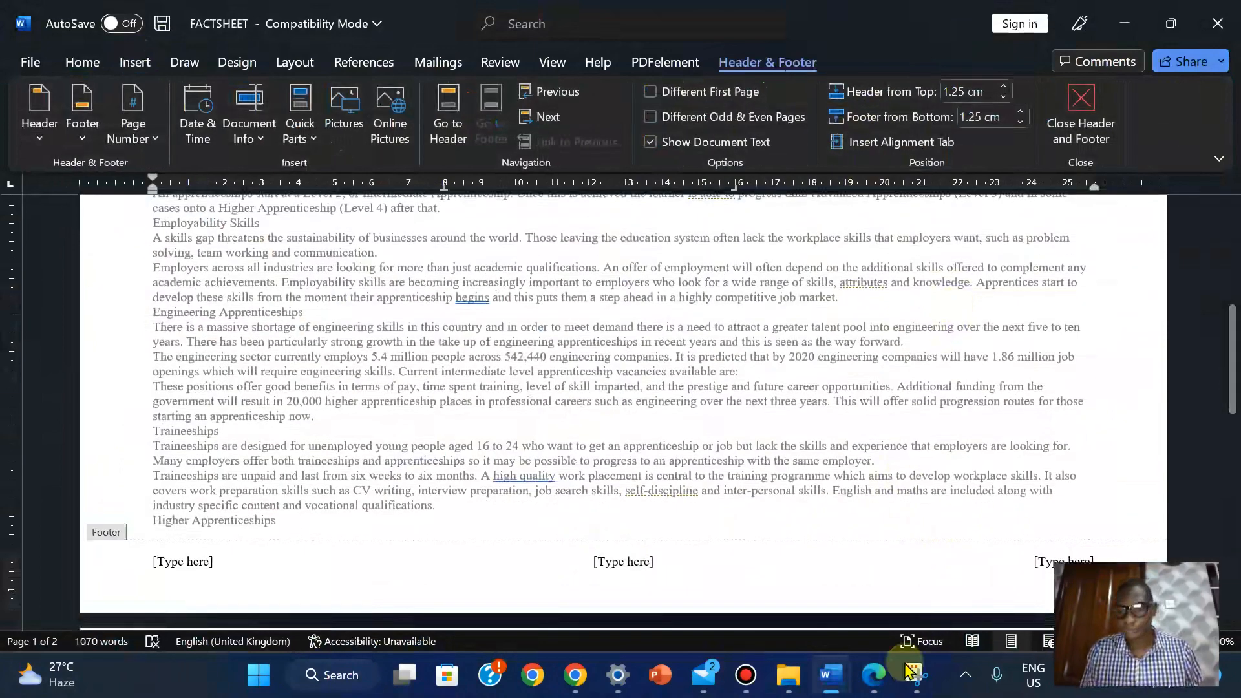
{"action": "left_click", "coordinate": [873, 676]}
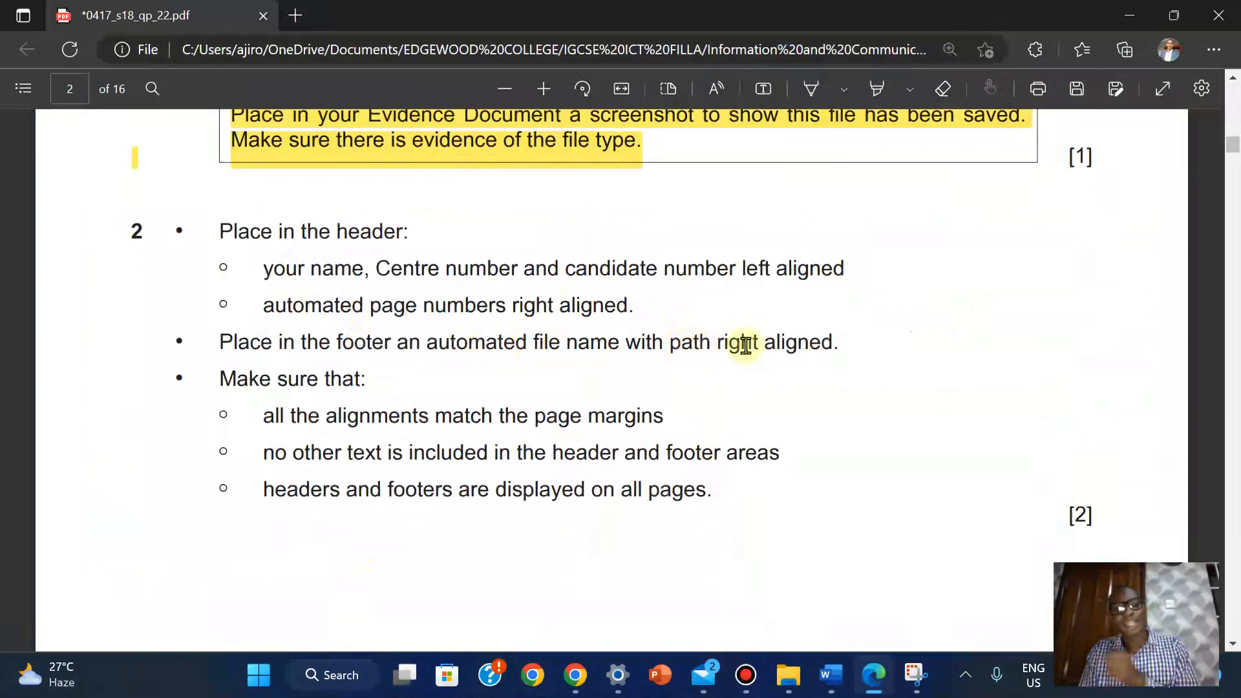
{"action": "mouse_move", "coordinate": [833, 666]}
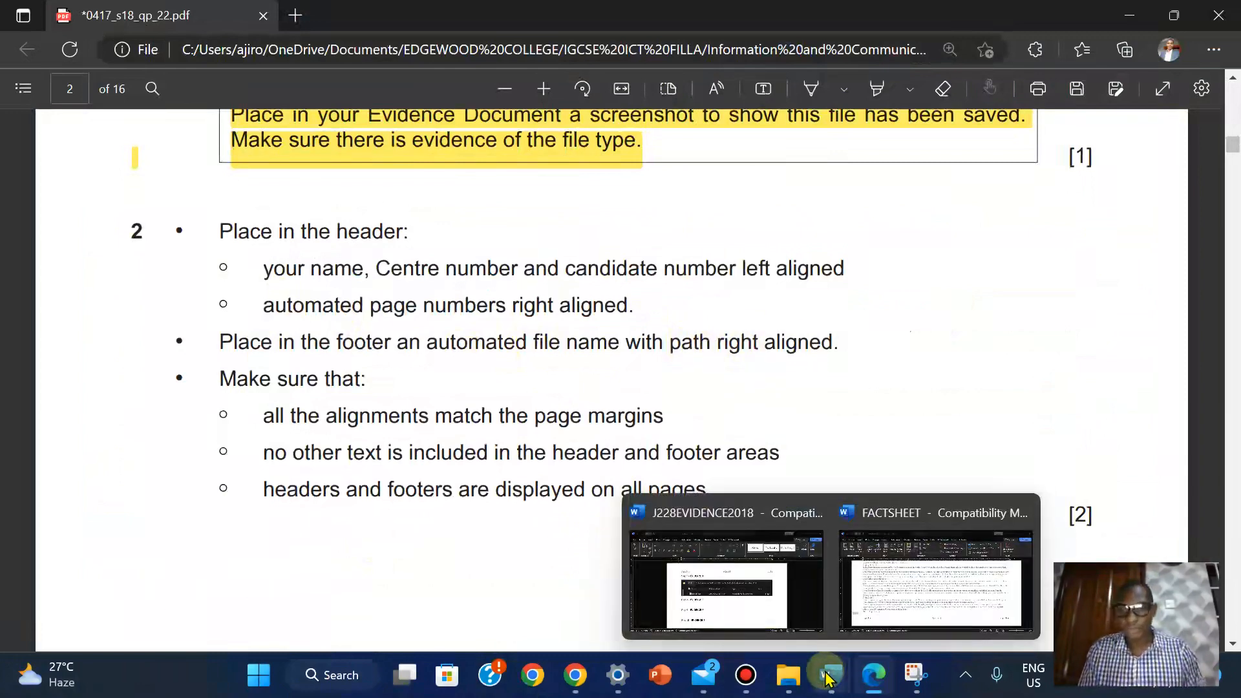
{"action": "left_click", "coordinate": [922, 575]}
{"action": "left_click", "coordinate": [1053, 561]}
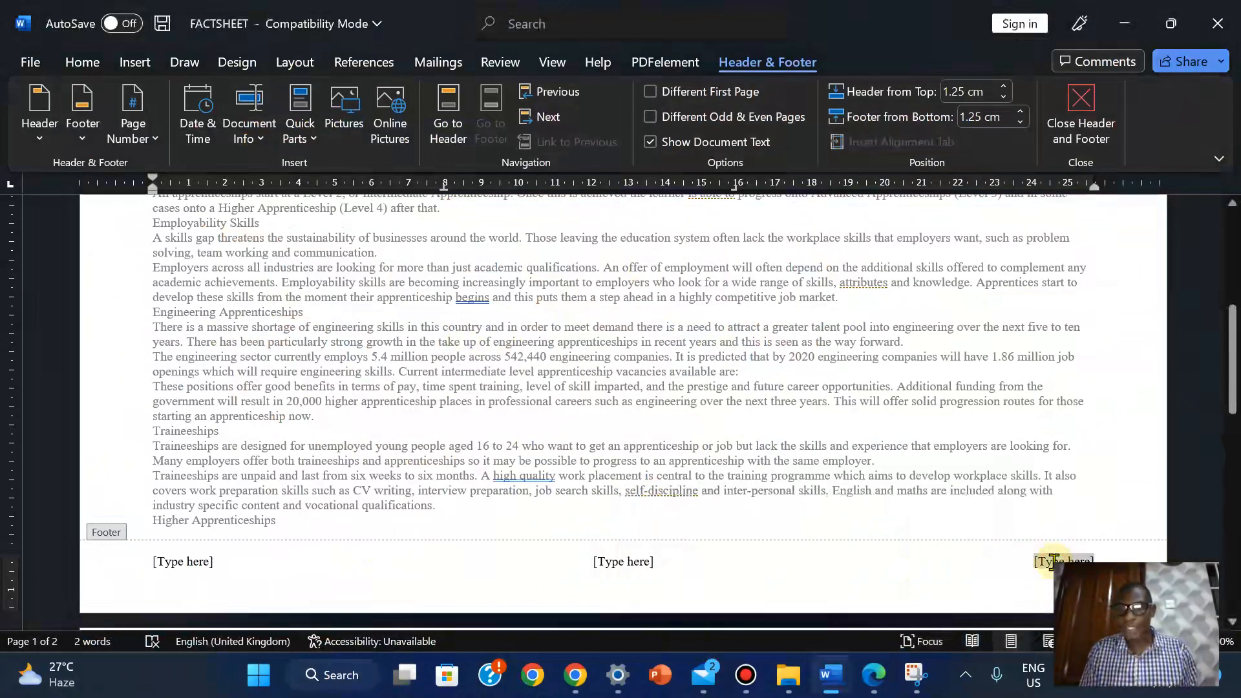
Open Insert > Quick Parts and choose Field for the footer's right slot
{"action": "left_click", "coordinate": [123, 64]}
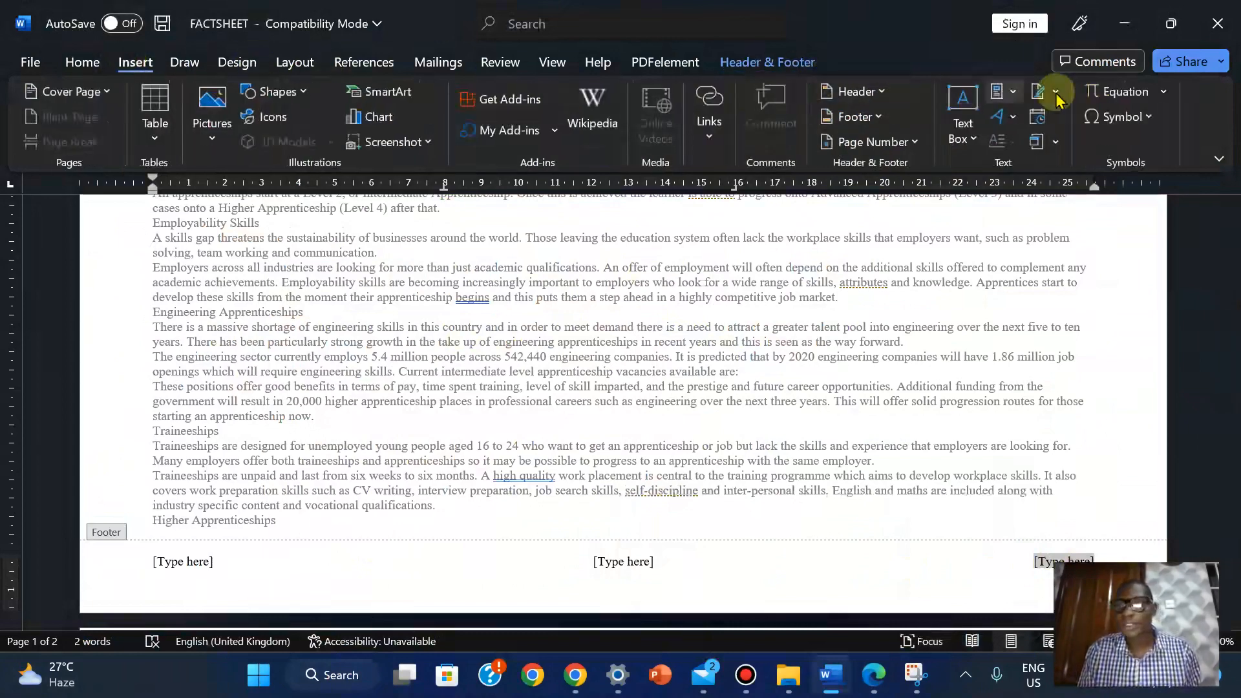
{"action": "left_click", "coordinate": [1013, 92]}
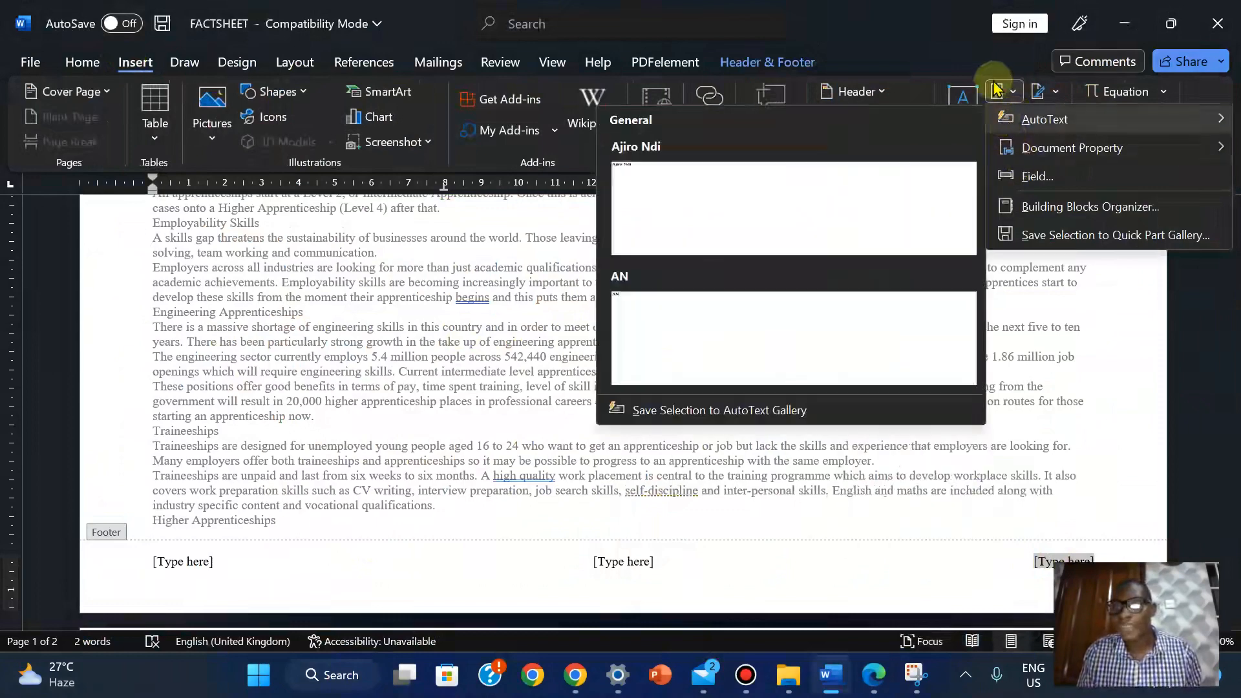
{"action": "left_click", "coordinate": [908, 48]}
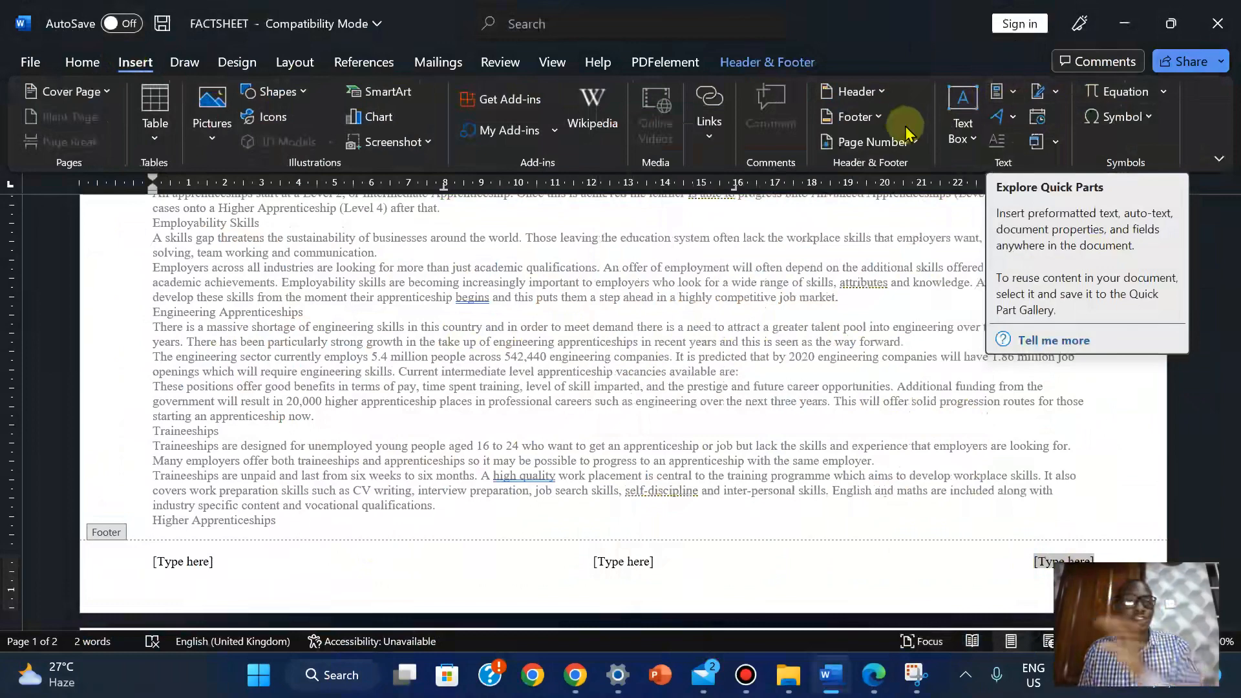
{"action": "left_click", "coordinate": [1016, 97]}
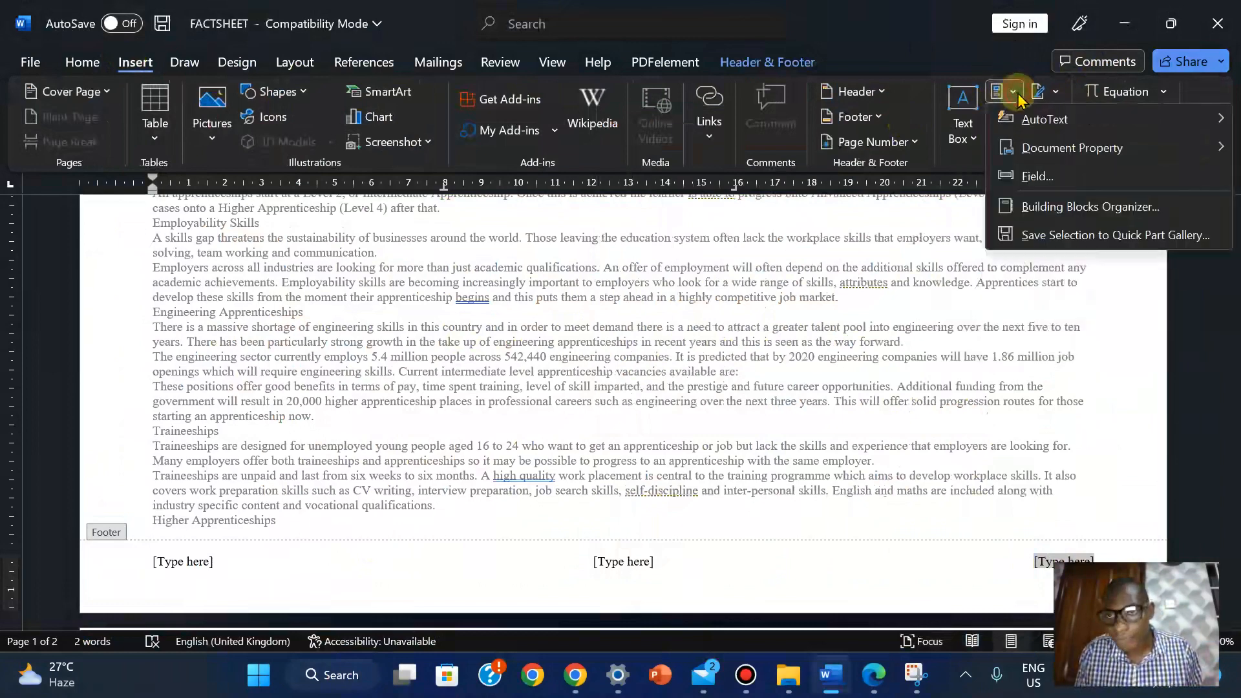
{"action": "left_click", "coordinate": [1026, 180]}
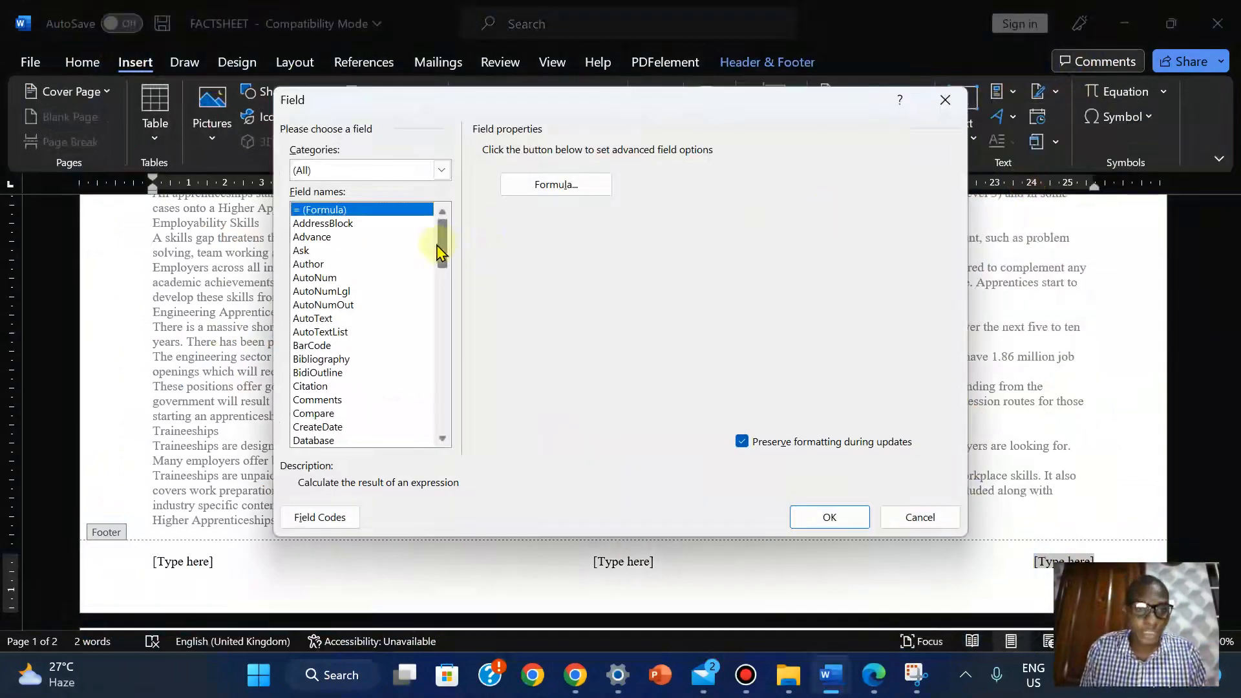
Insert a FileName field with the full path into the footer
{"action": "left_click_drag", "start_coordinate": [441, 244], "coordinate": [444, 307]}
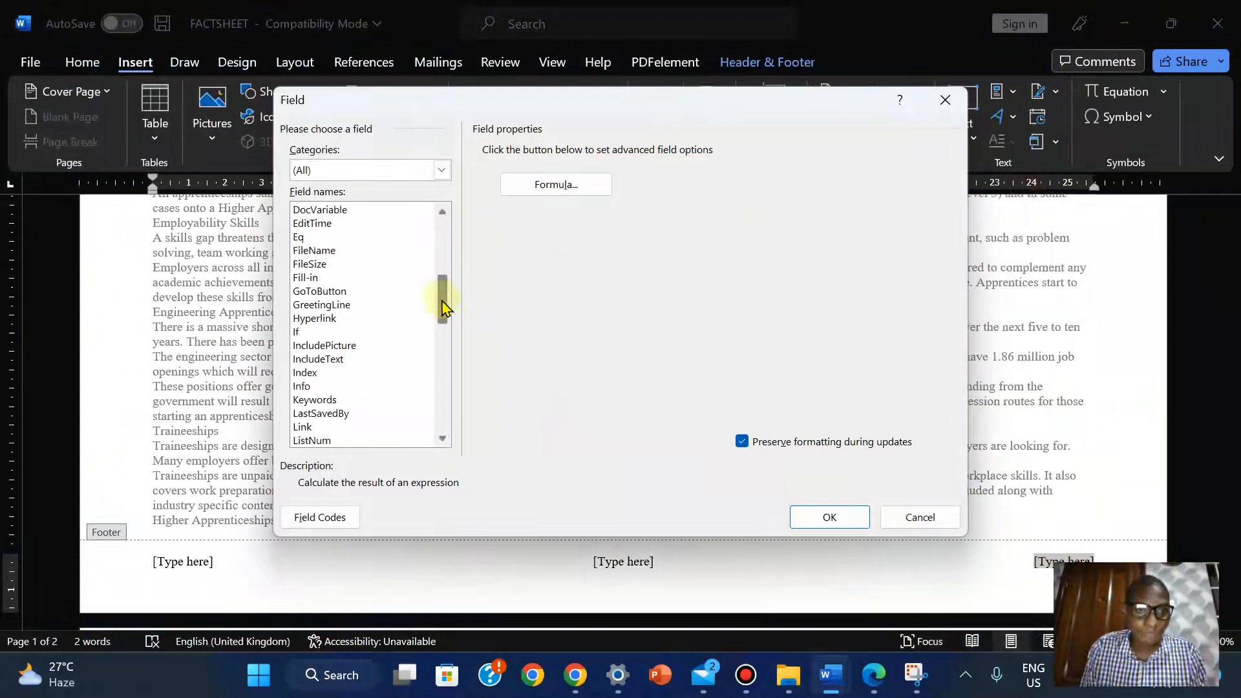
{"action": "left_click", "coordinate": [328, 252]}
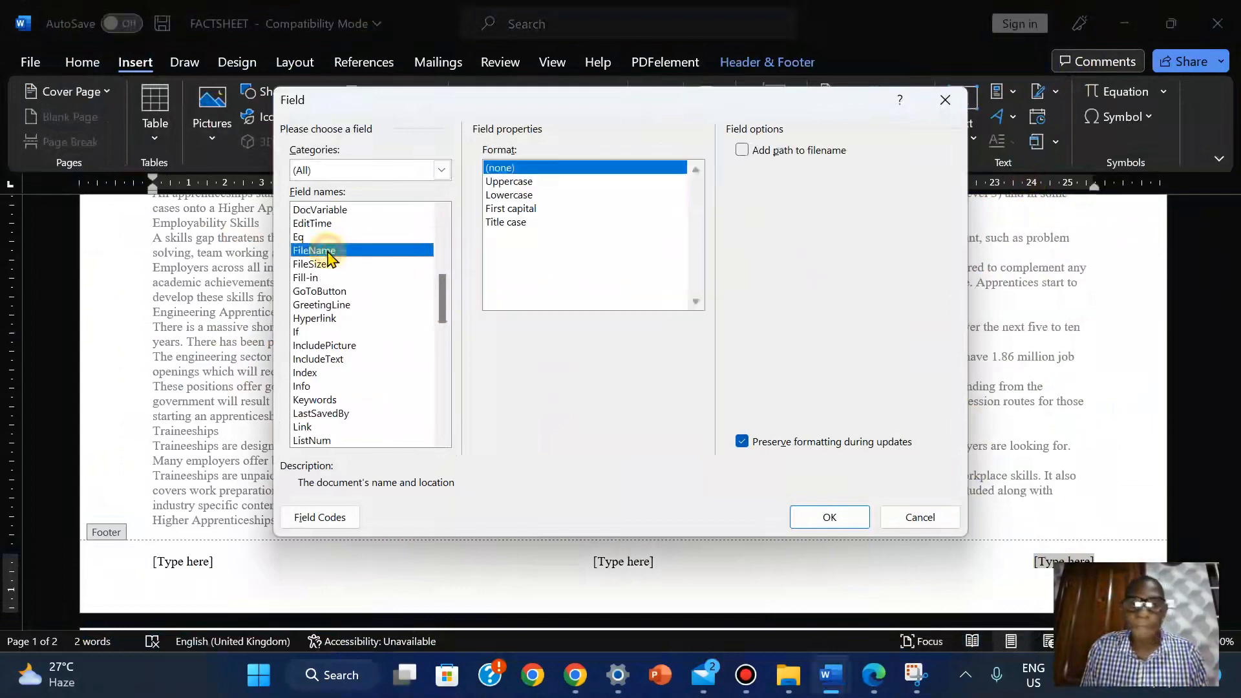
{"action": "left_click", "coordinate": [742, 151]}
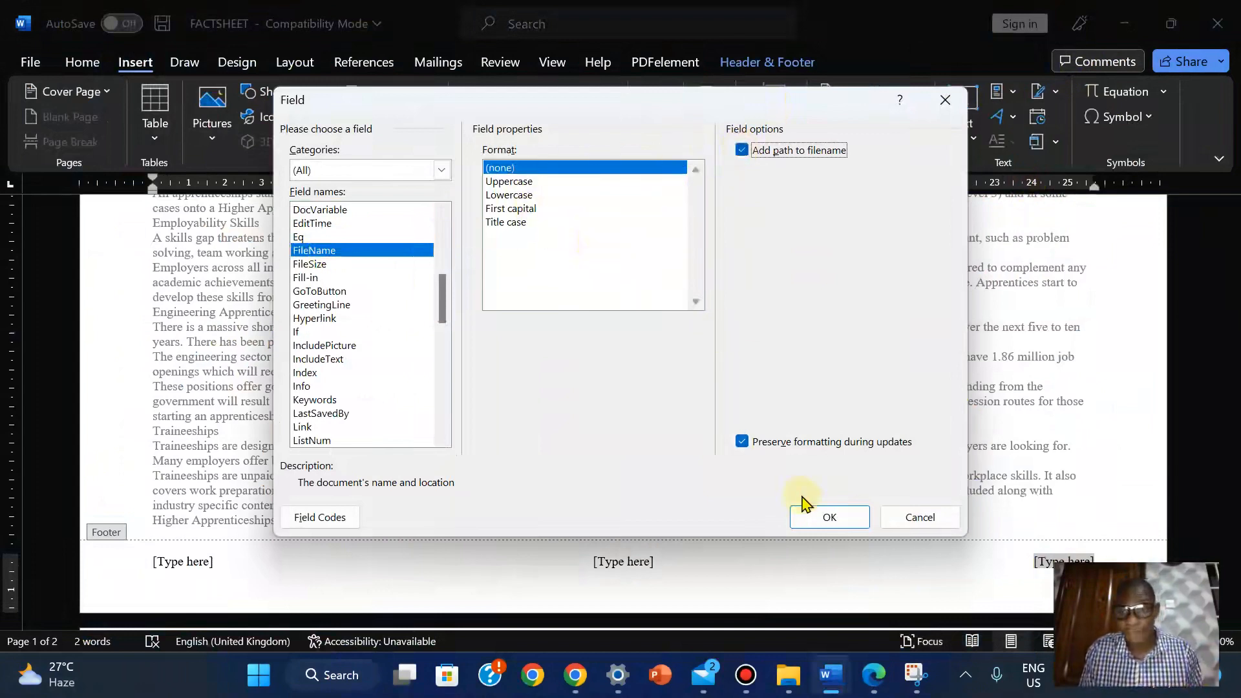
{"action": "left_click", "coordinate": [827, 517]}
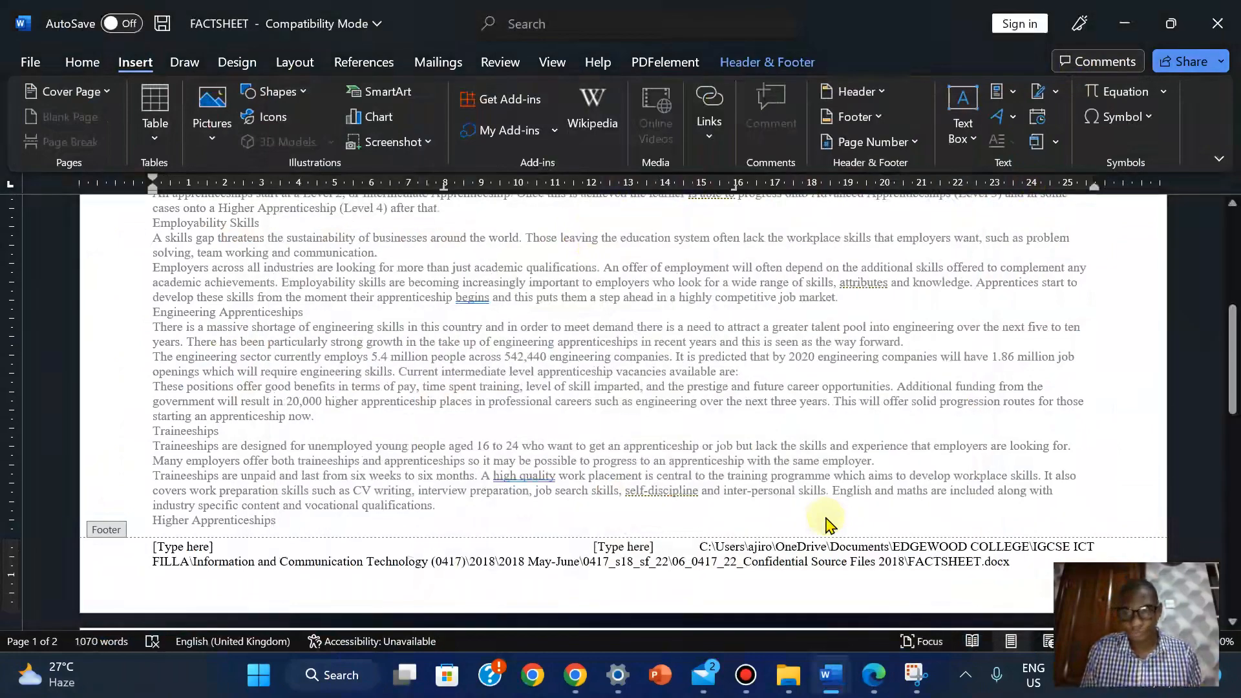
Delete the middle and left [Type here] footer placeholders, briefly checking the exam PDF
{"action": "left_click", "coordinate": [615, 548]}
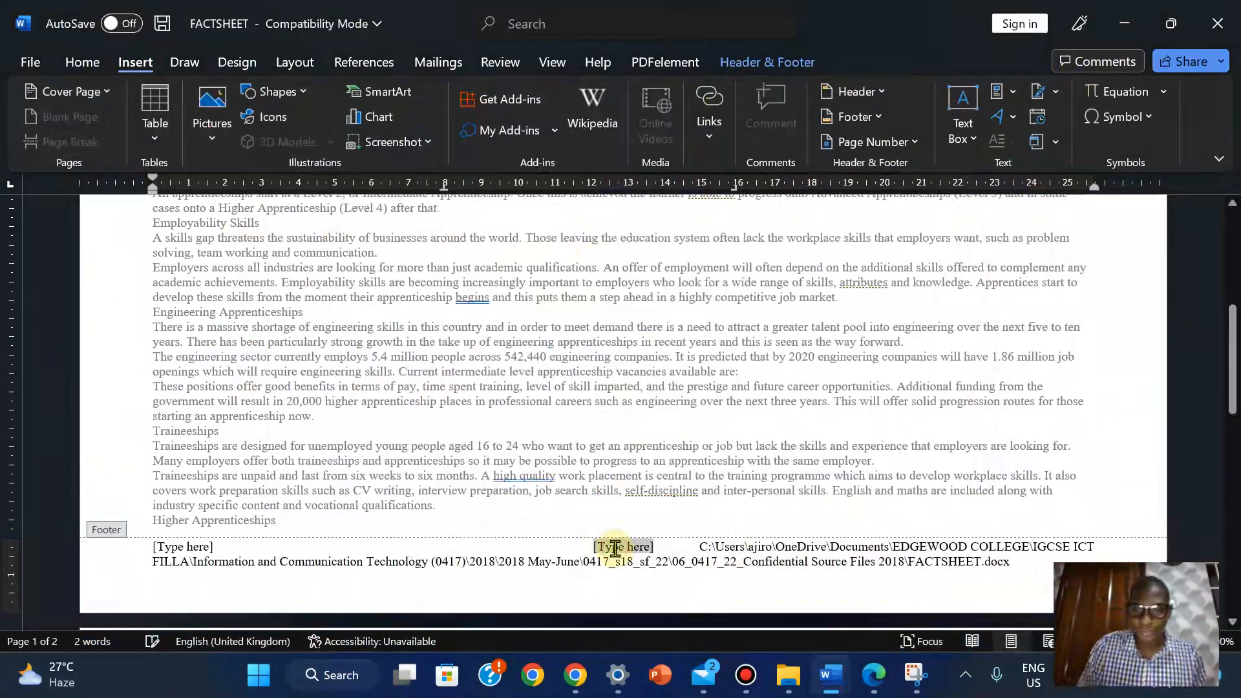
{"action": "key", "text": "Delete"}
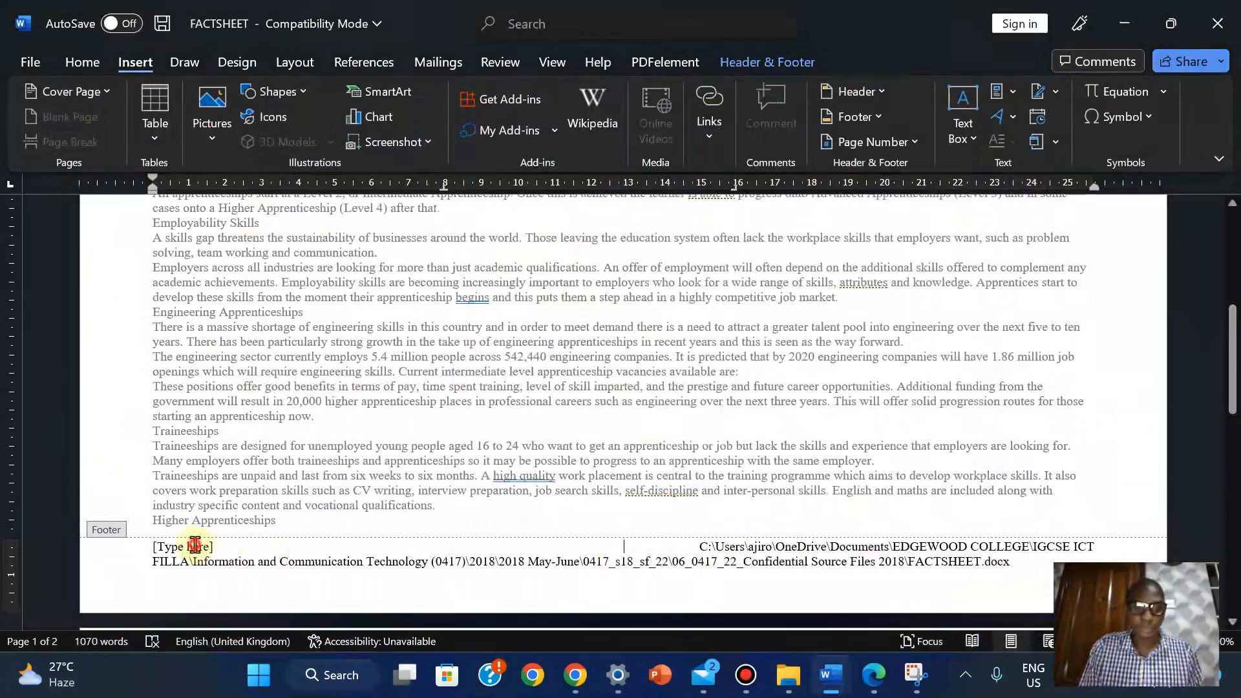
{"action": "left_click", "coordinate": [194, 546]}
{"action": "key", "text": "Delete"}
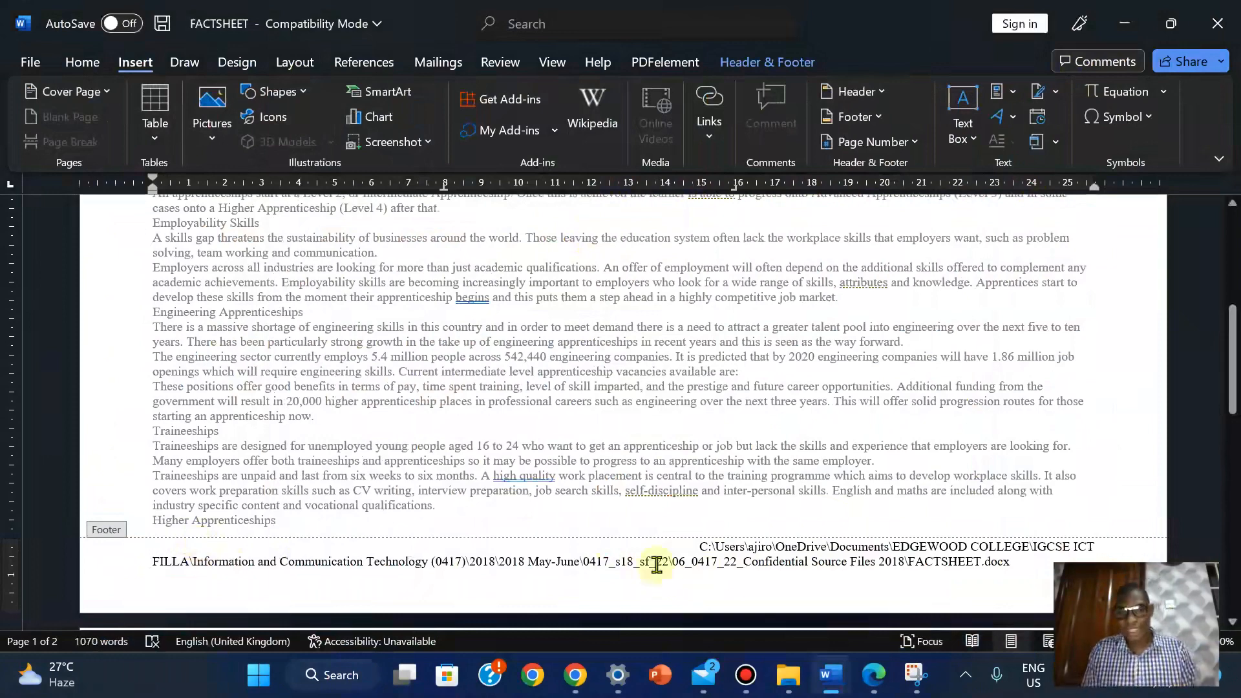
{"action": "left_click", "coordinate": [873, 676]}
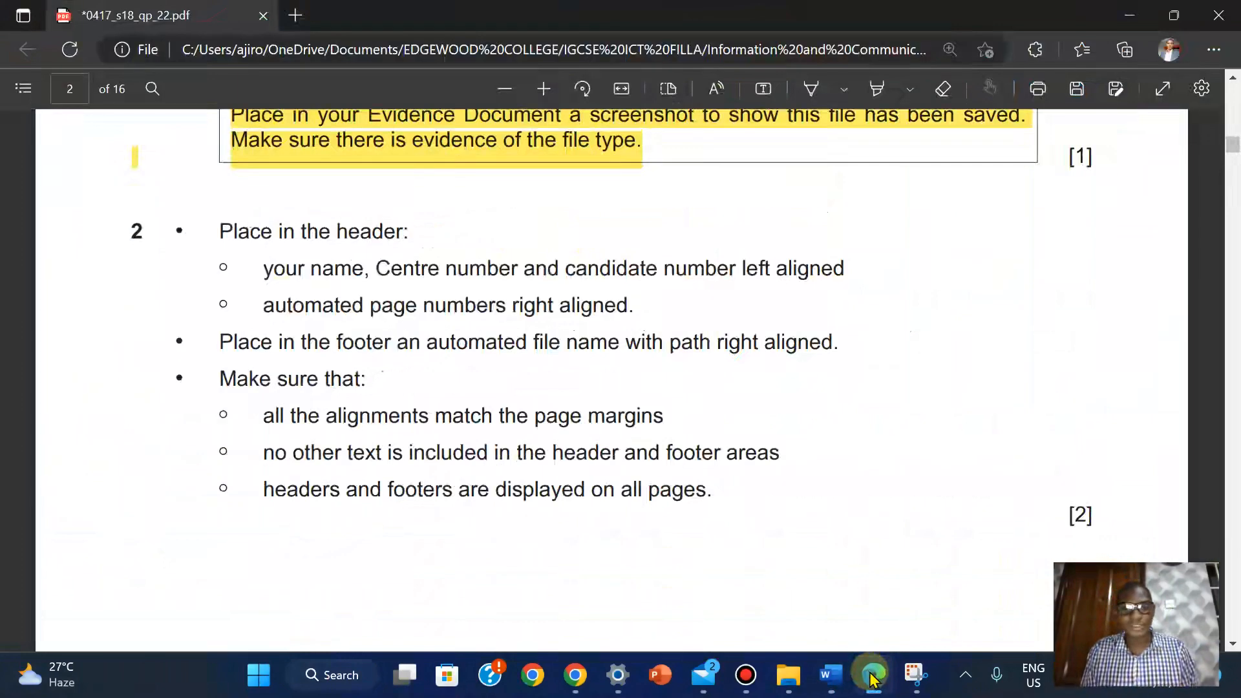
{"action": "left_click", "coordinate": [873, 676]}
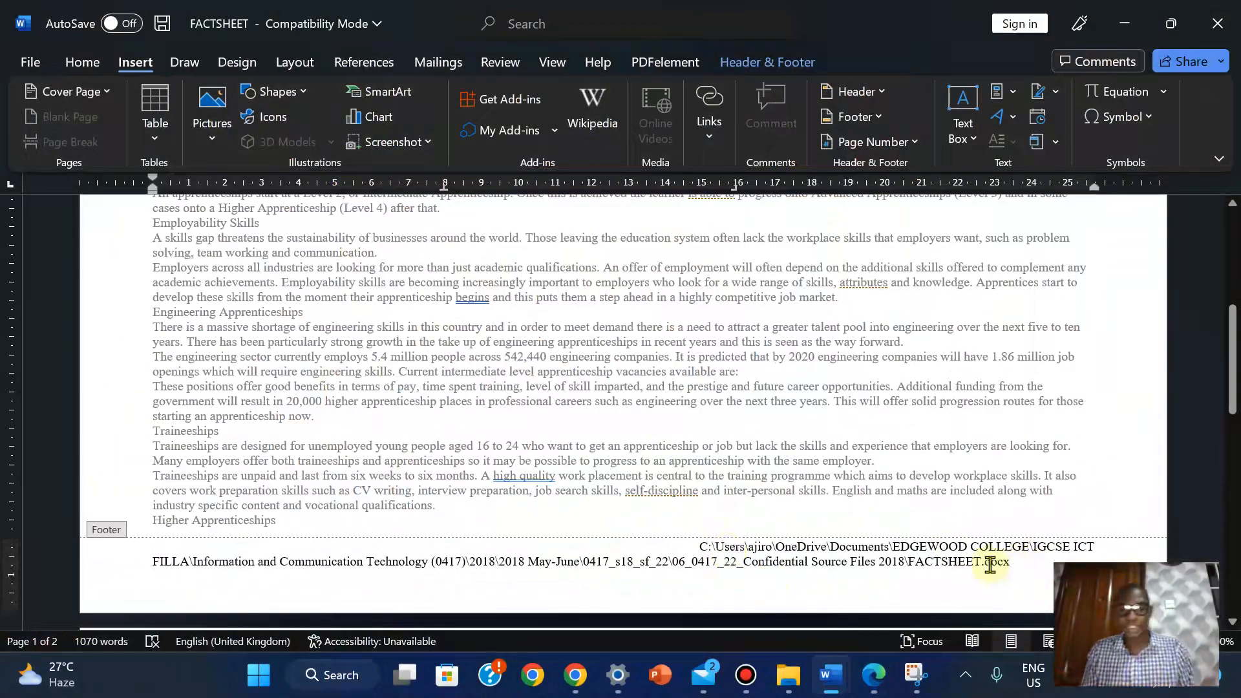
Right-align the footer file path, close the header and footer, and bring up the exam PDF
{"action": "left_click", "coordinate": [82, 62]}
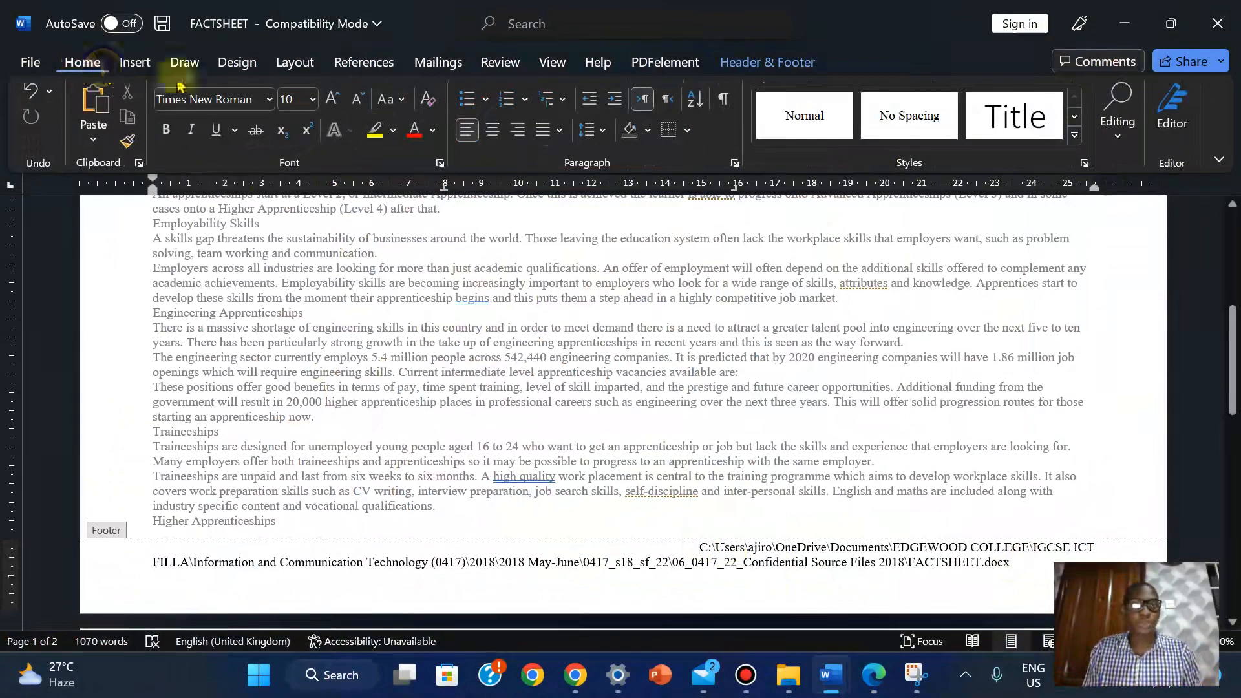
{"action": "left_click", "coordinate": [519, 131]}
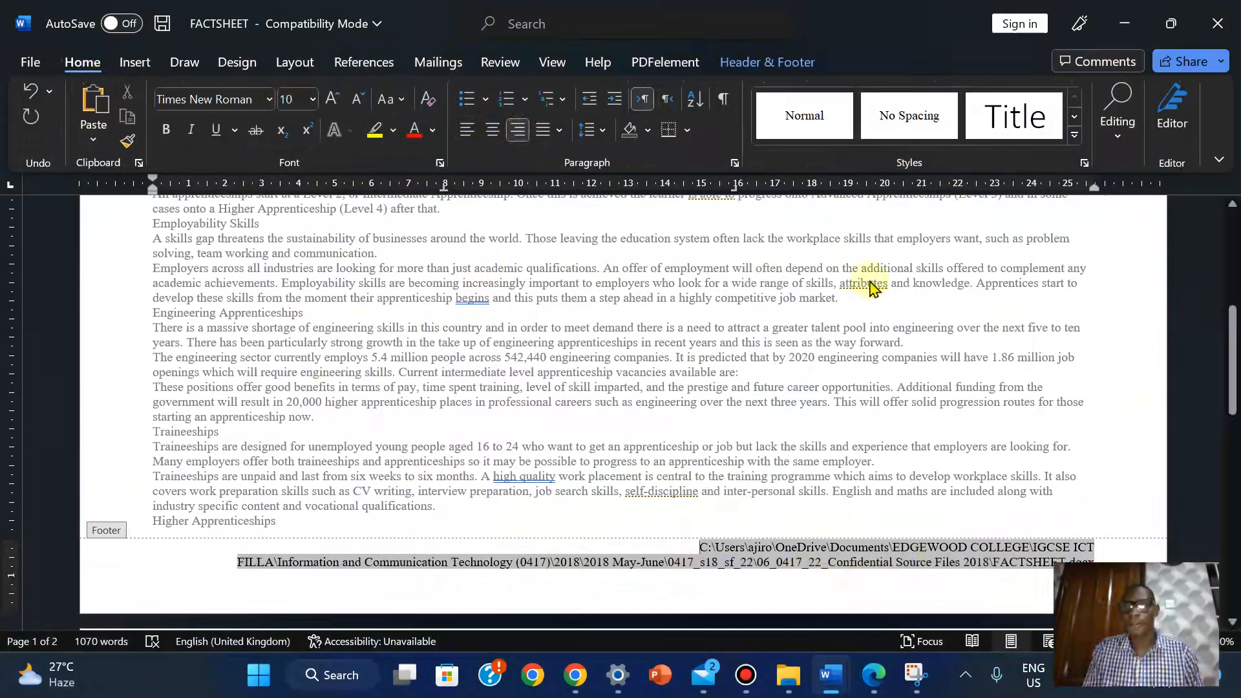
{"action": "left_click", "coordinate": [763, 60]}
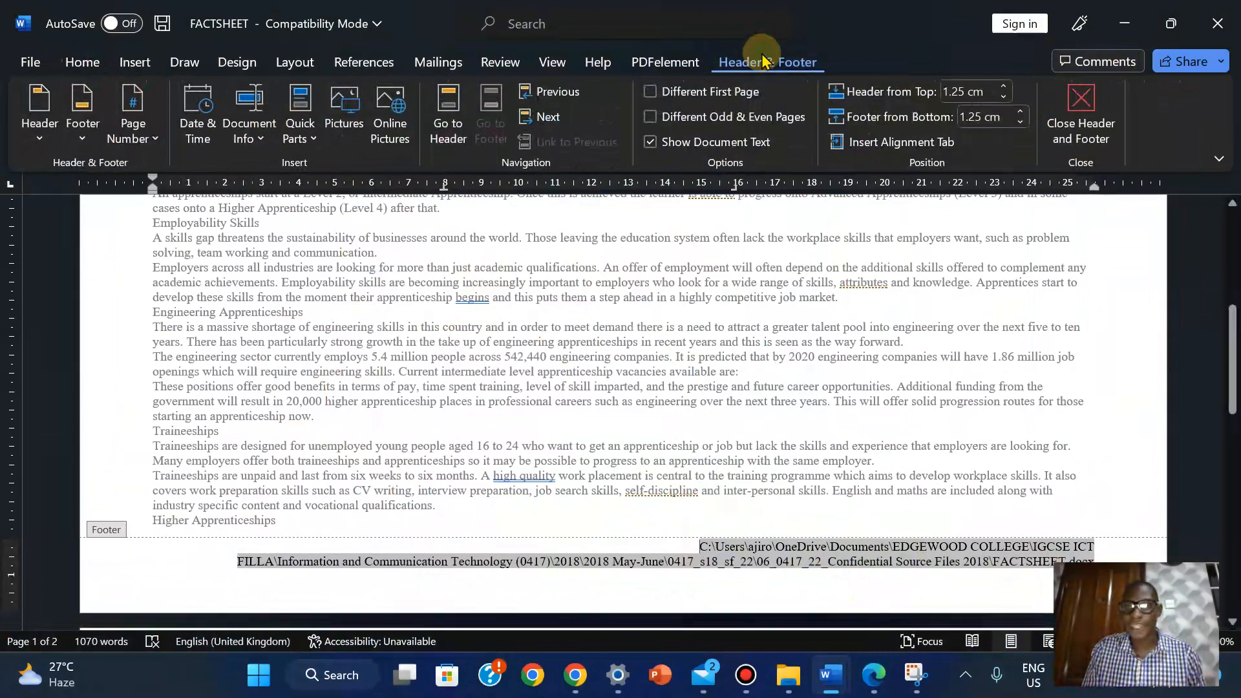
{"action": "left_click", "coordinate": [1068, 111]}
{"action": "left_click", "coordinate": [873, 675]}
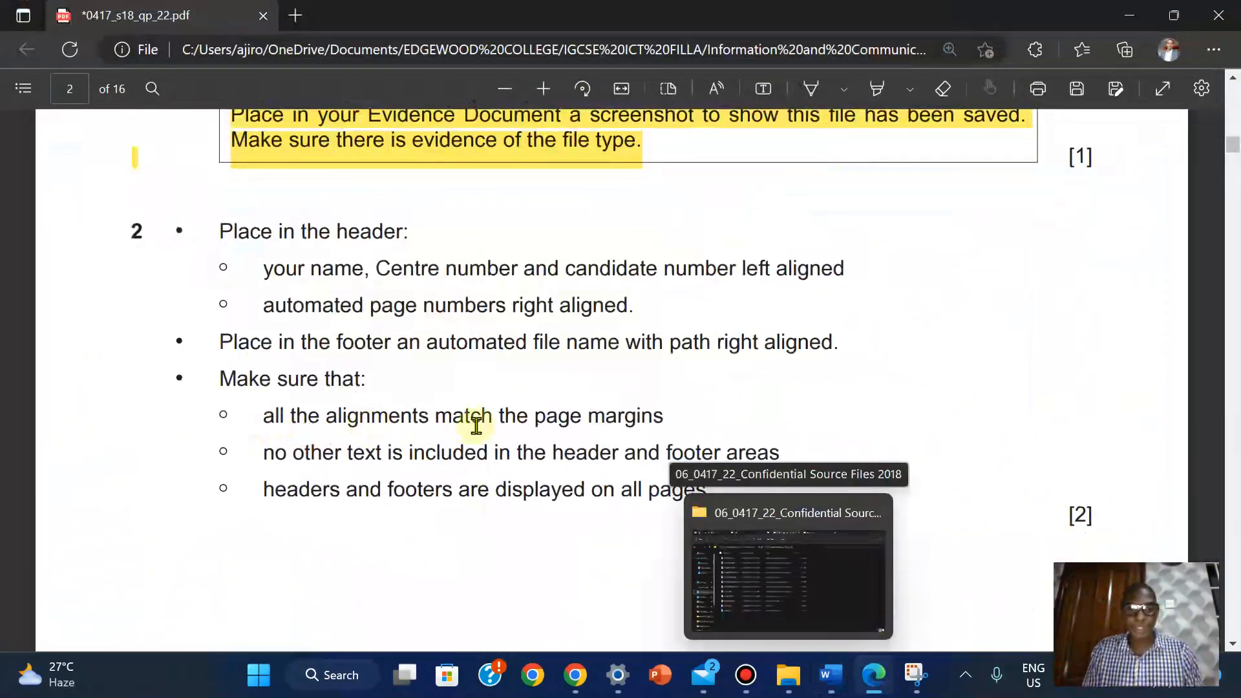
{"action": "mouse_move", "coordinate": [830, 677]}
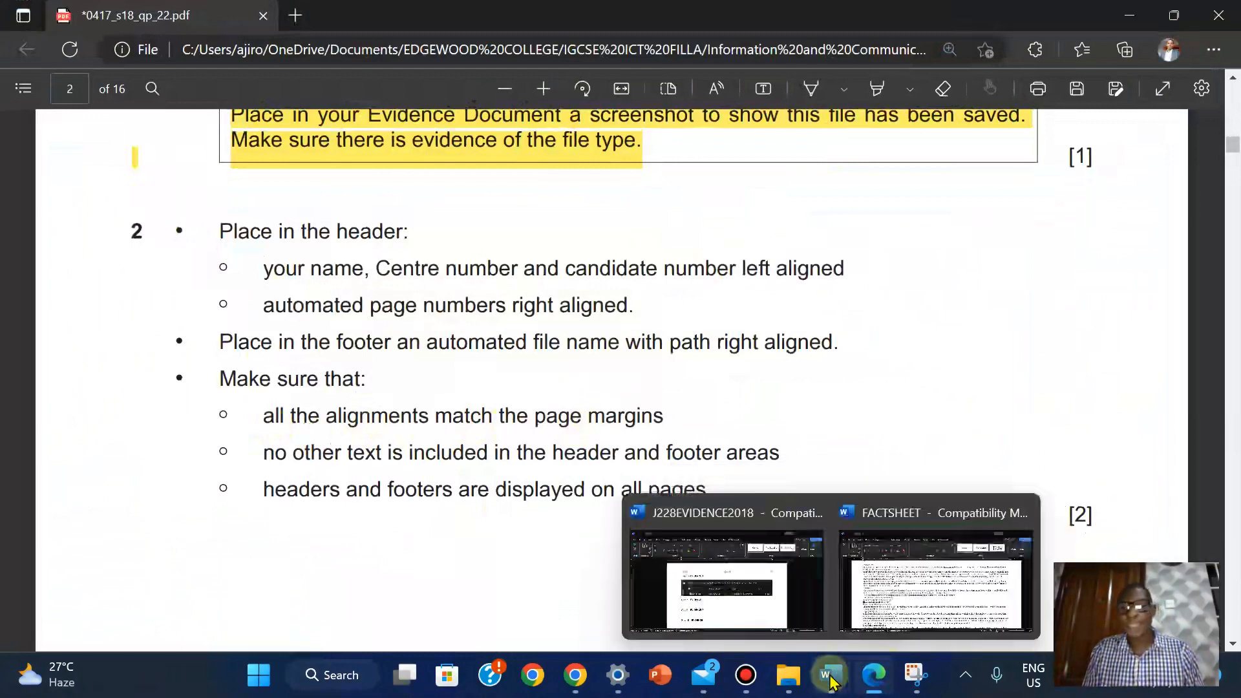
{"action": "left_click", "coordinate": [918, 592]}
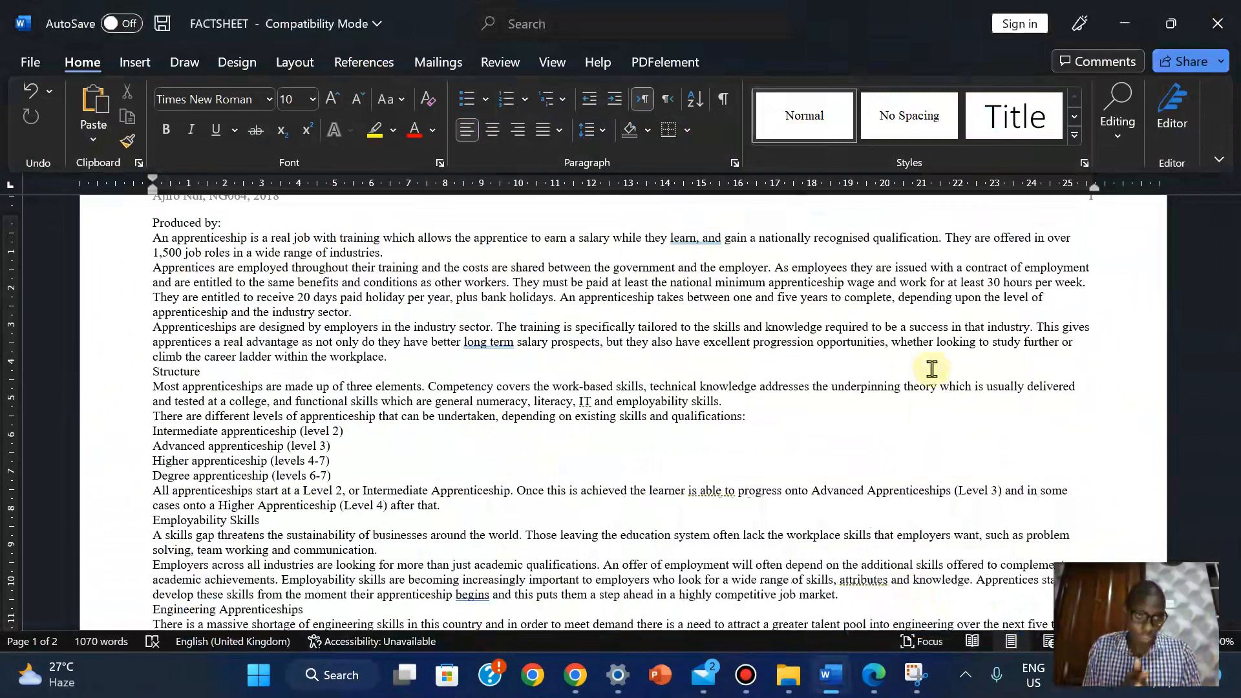
{"action": "left_click", "coordinate": [875, 677]}
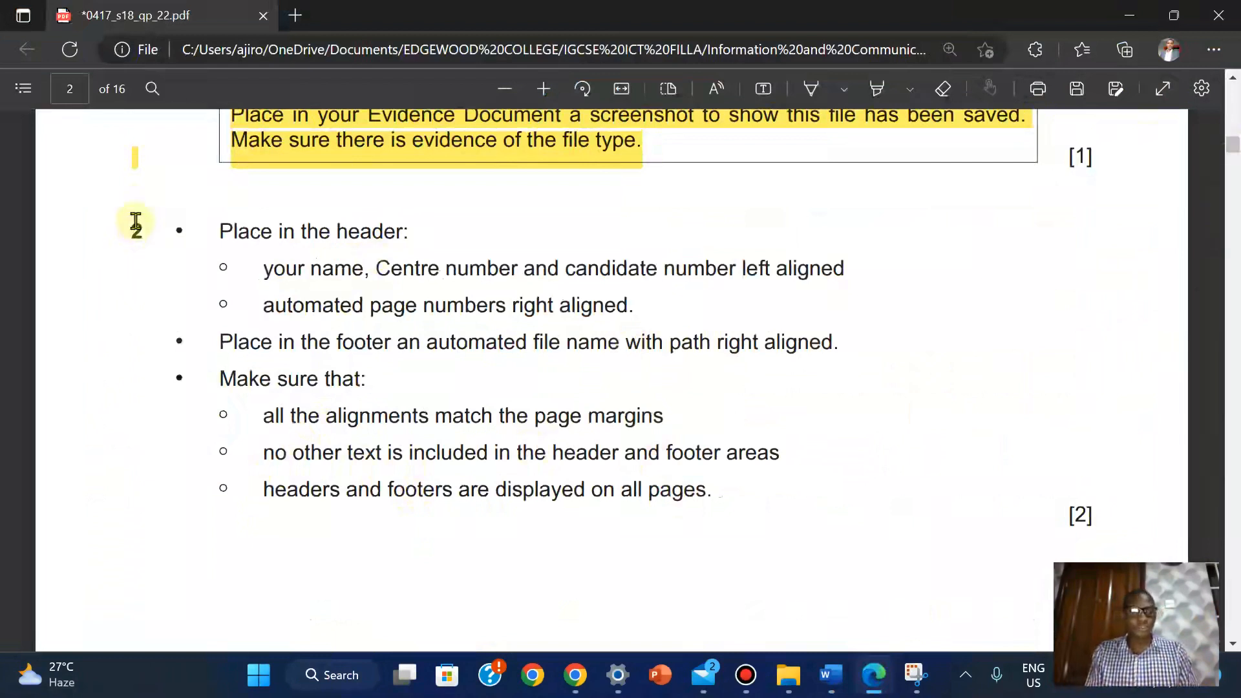
Highlight question 2's header and footer instructions in yellow, then scroll to page 3
{"action": "left_click_drag", "start_coordinate": [132, 225], "coordinate": [716, 505]}
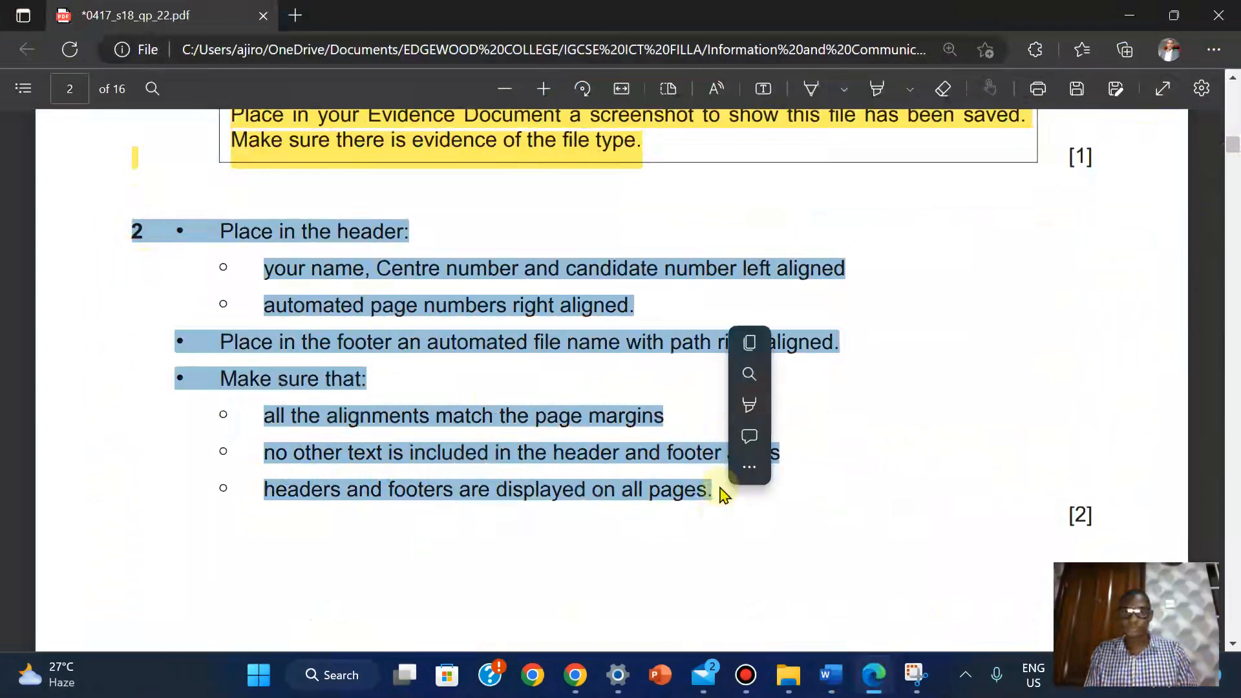
{"action": "mouse_move", "coordinate": [747, 354]}
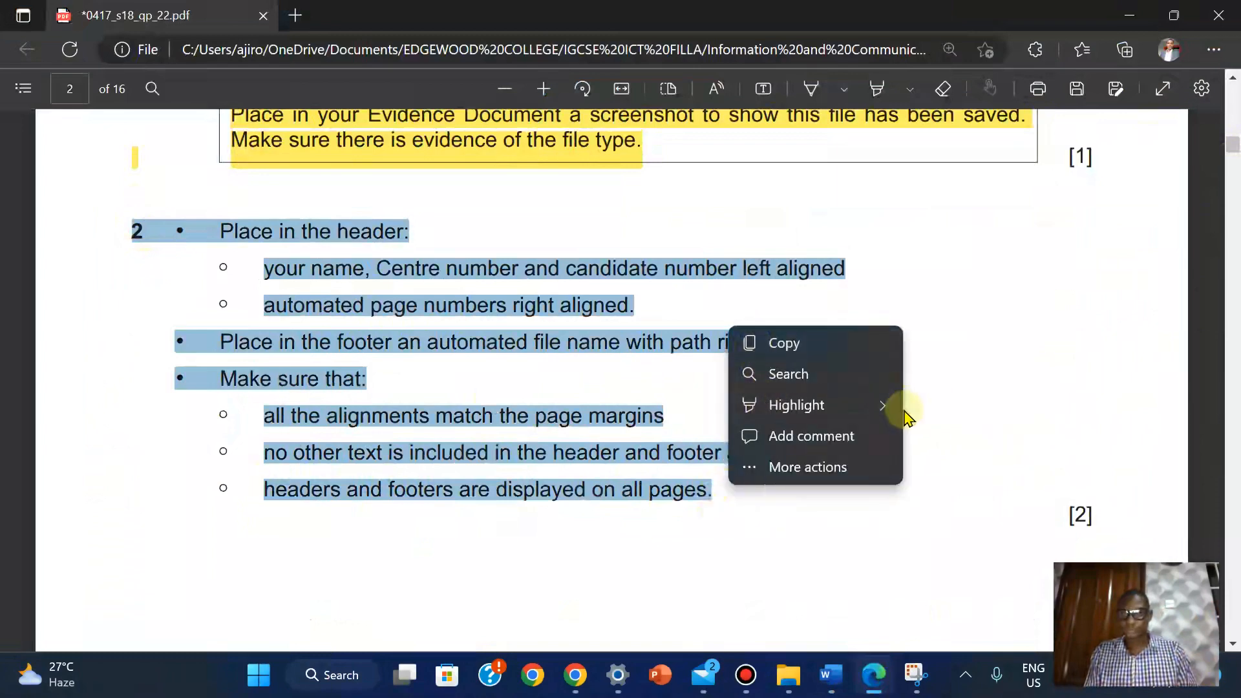
{"action": "mouse_move", "coordinate": [864, 405]}
{"action": "left_click", "coordinate": [944, 401]}
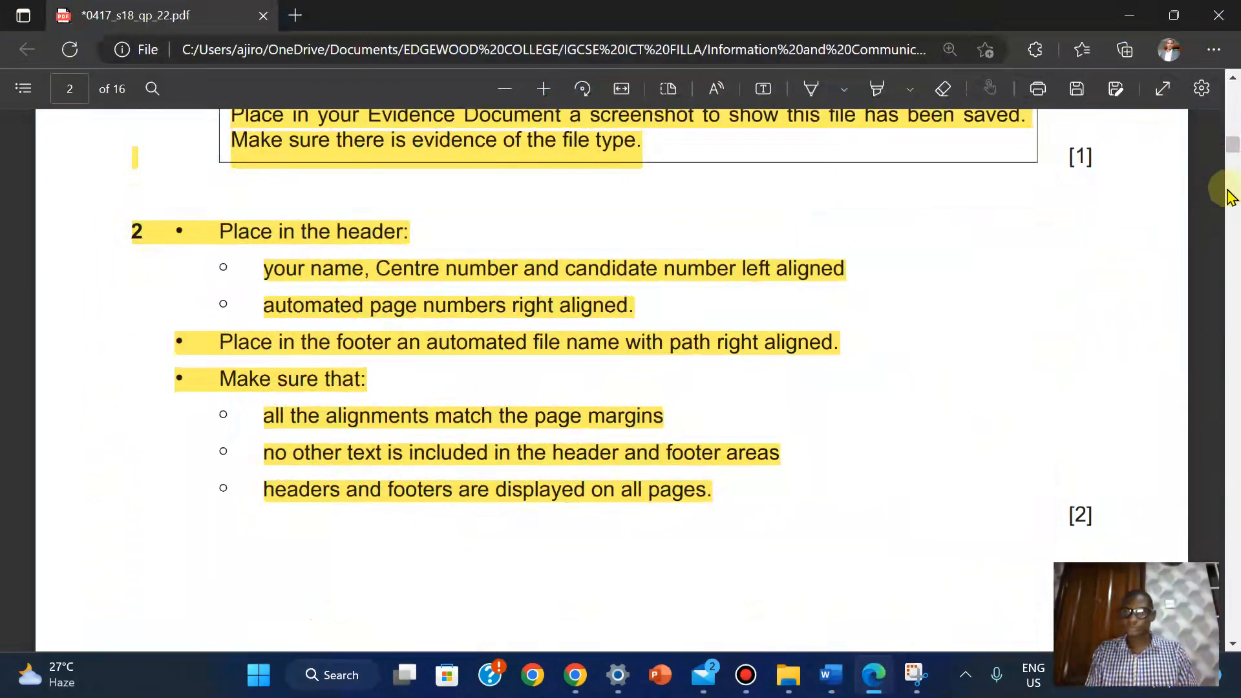
{"action": "left_click_drag", "start_coordinate": [1234, 153], "coordinate": [1235, 170]}
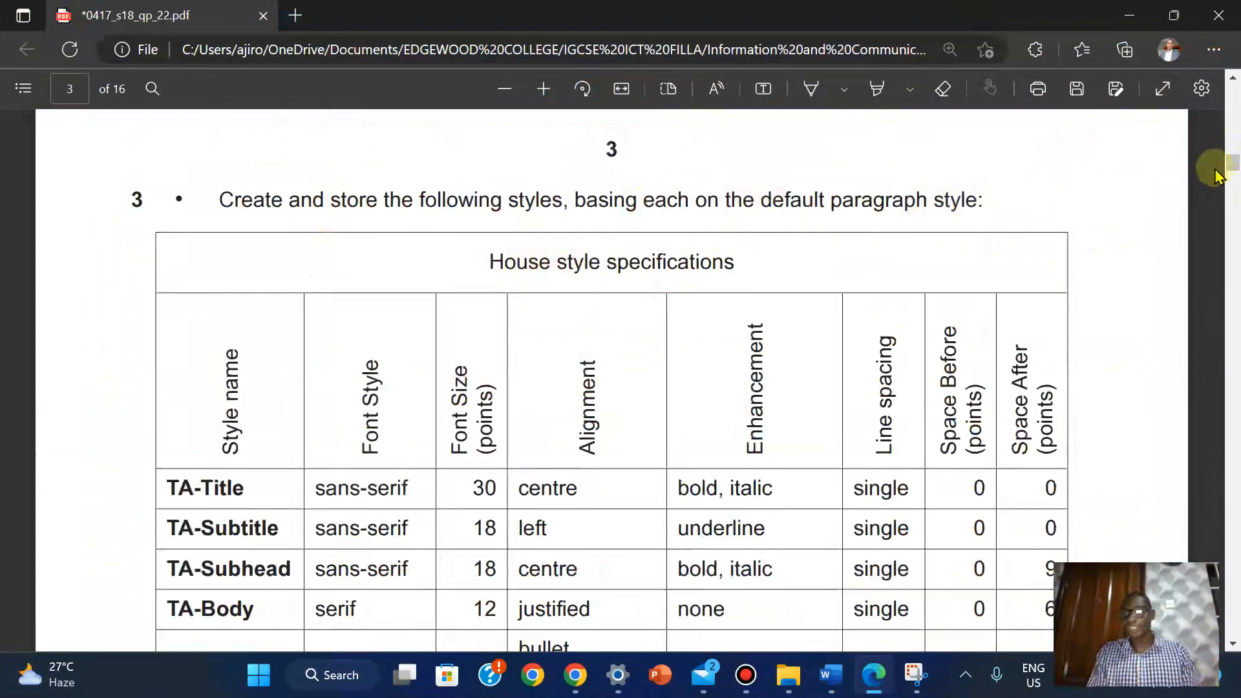
Back in FACTSHEET, insert a blank line above 'Produced by:' and place the cursor on it
{"action": "left_click_drag", "start_coordinate": [1233, 166], "coordinate": [1233, 174]}
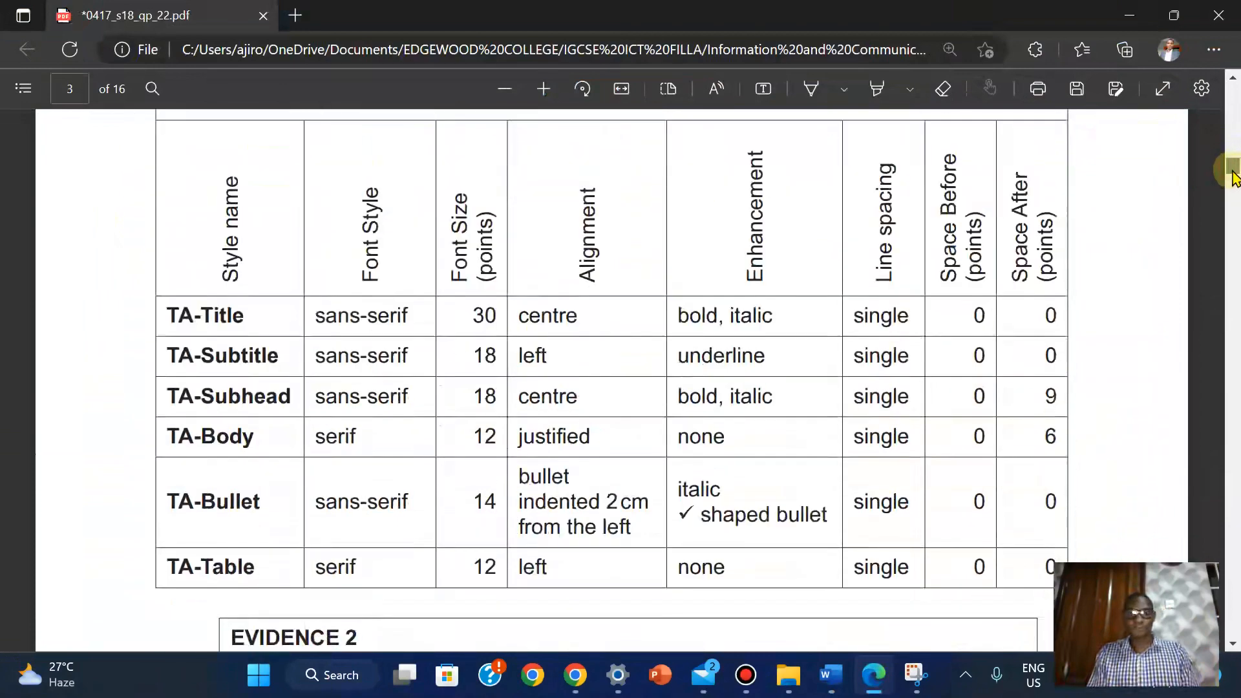
{"action": "mouse_move", "coordinate": [834, 669]}
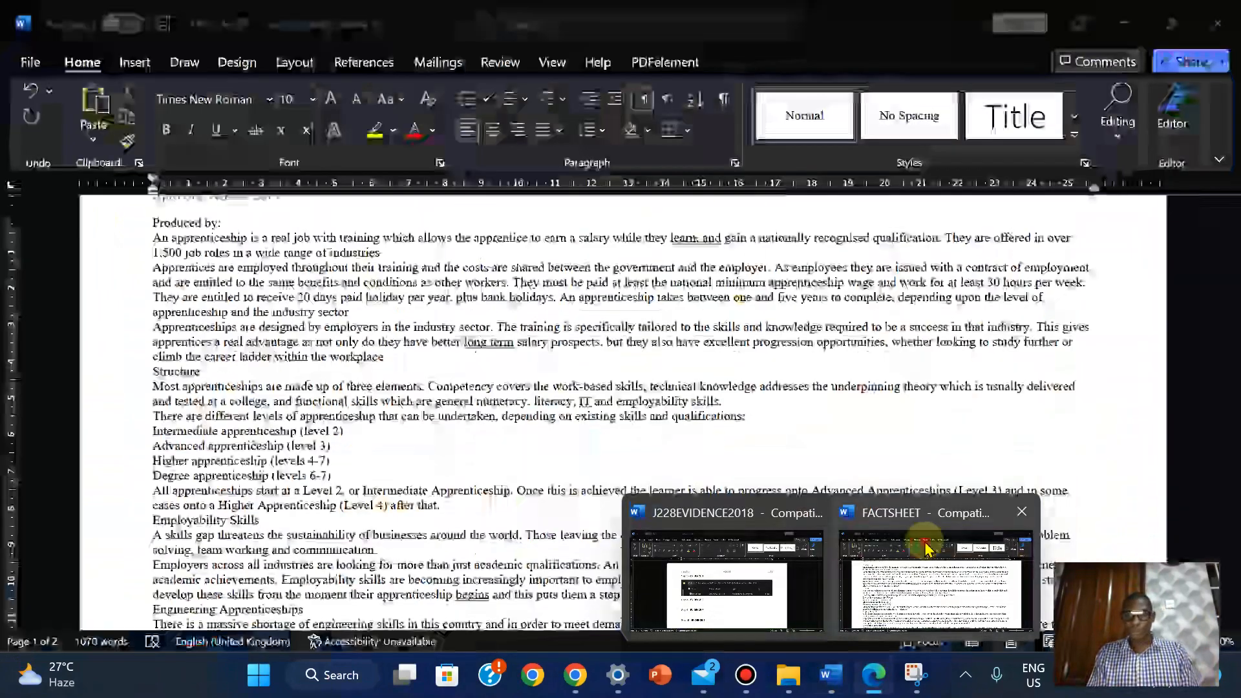
{"action": "left_click", "coordinate": [929, 543]}
{"action": "left_click_drag", "start_coordinate": [1233, 346], "coordinate": [1233, 329]}
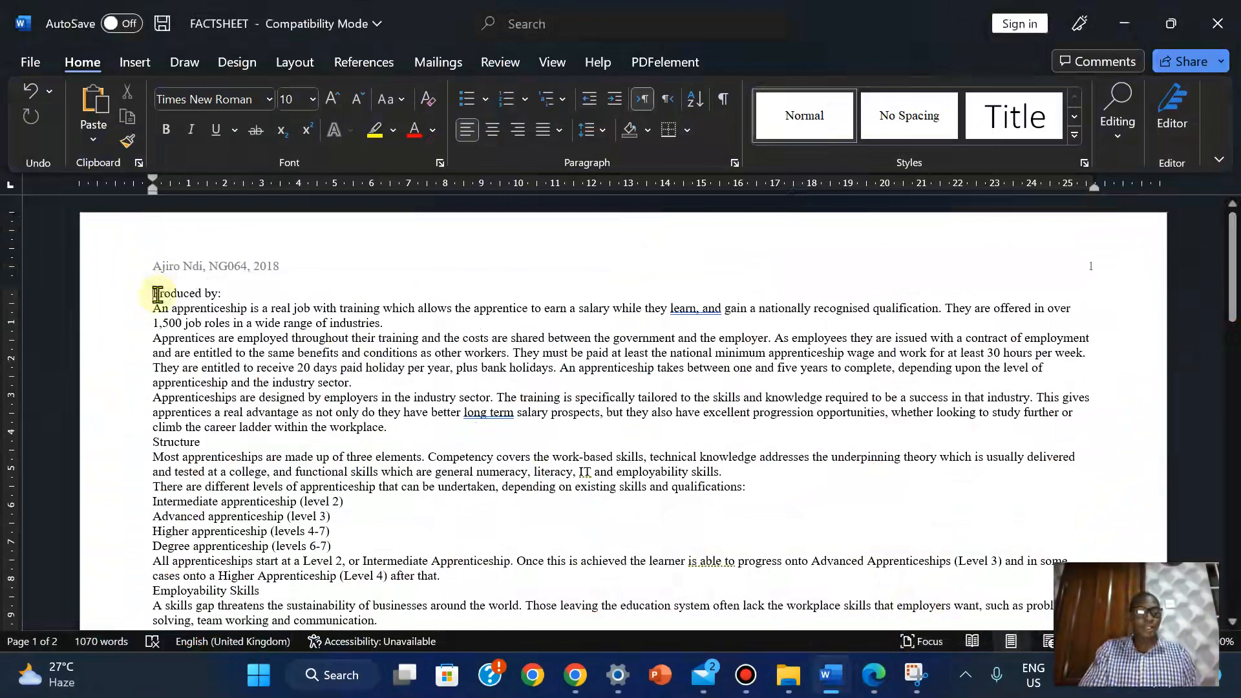
{"action": "key", "text": "Return"}
{"action": "left_click", "coordinate": [158, 291]}
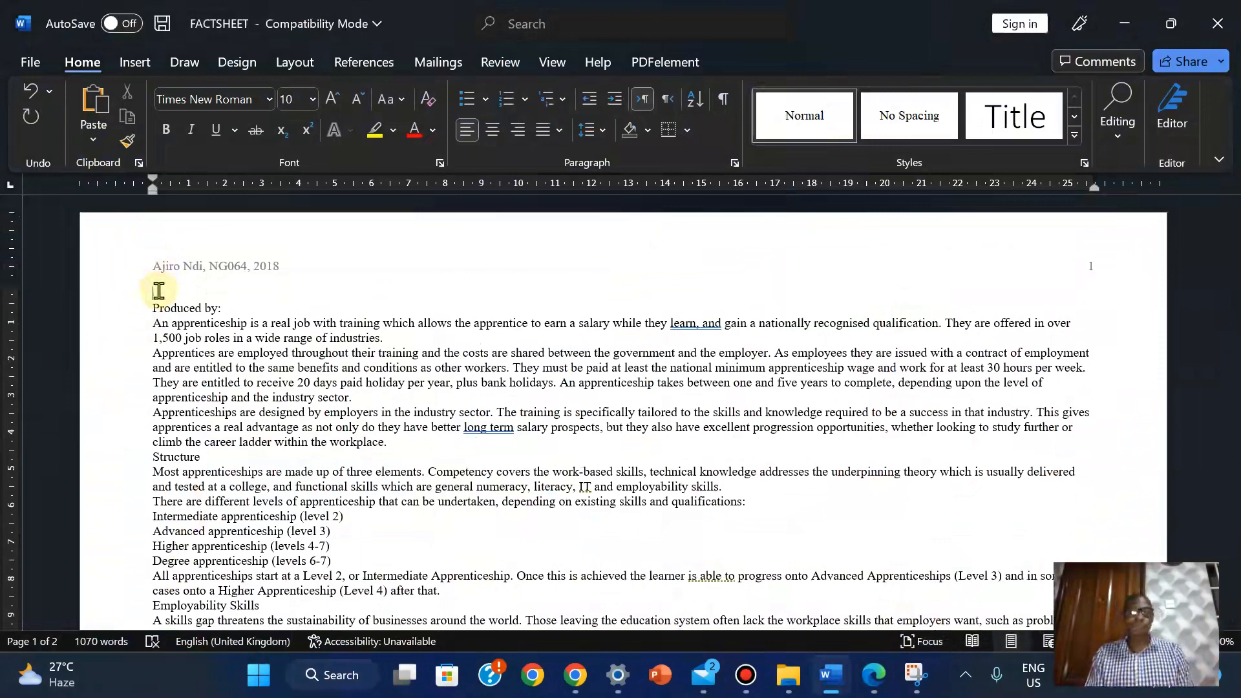
Open the Styles pane and start a new style from the Normal formatting
{"action": "left_click", "coordinate": [1084, 164]}
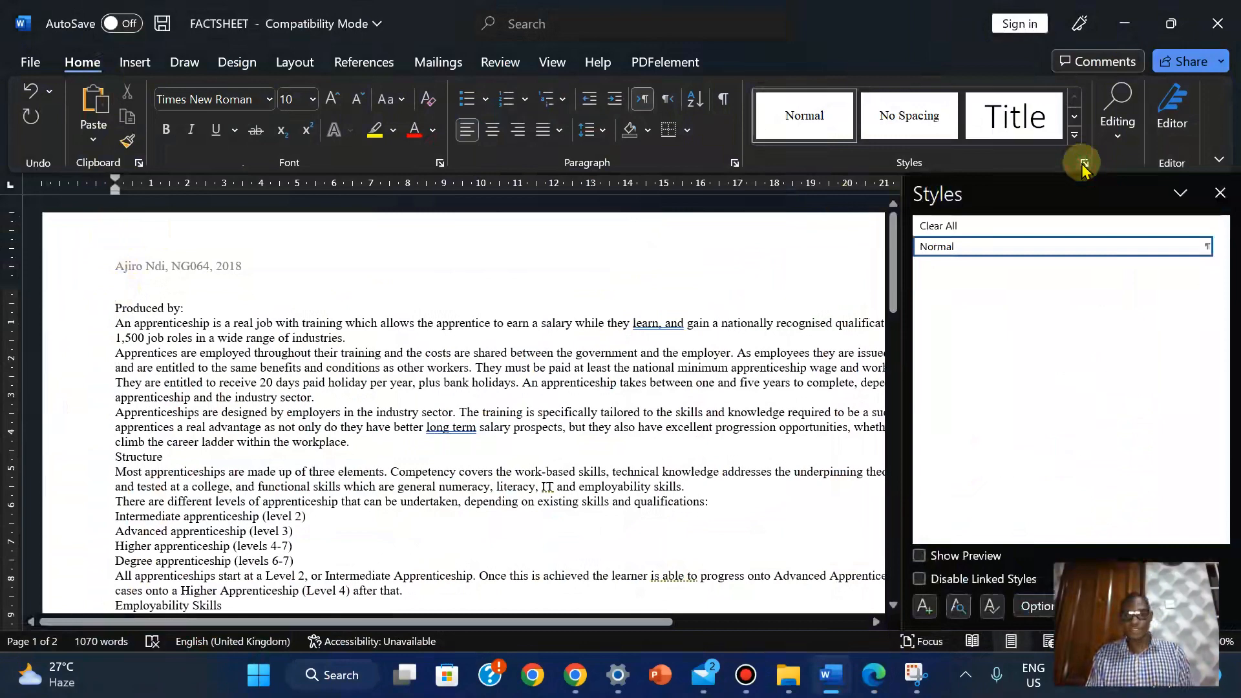
{"action": "mouse_move", "coordinate": [931, 249]}
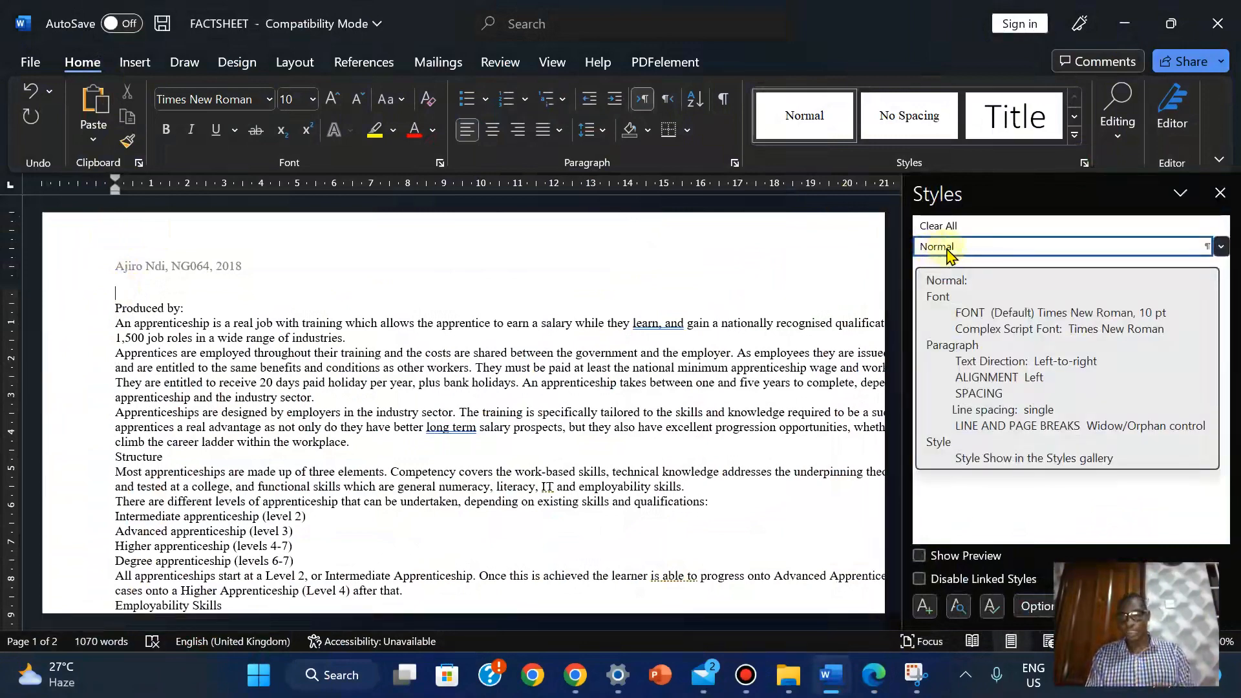
{"action": "left_click", "coordinate": [923, 608]}
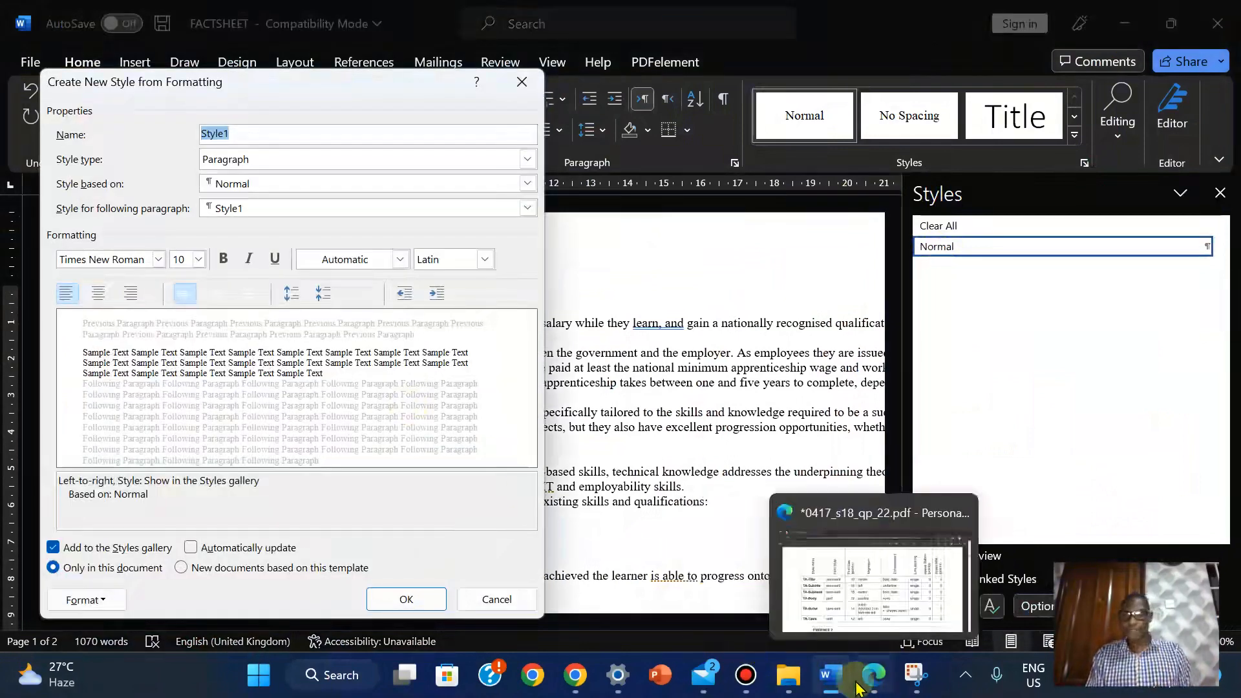
Copy the style name 'TA-Title' from the exam PDF's house style table
{"action": "left_click", "coordinate": [873, 675]}
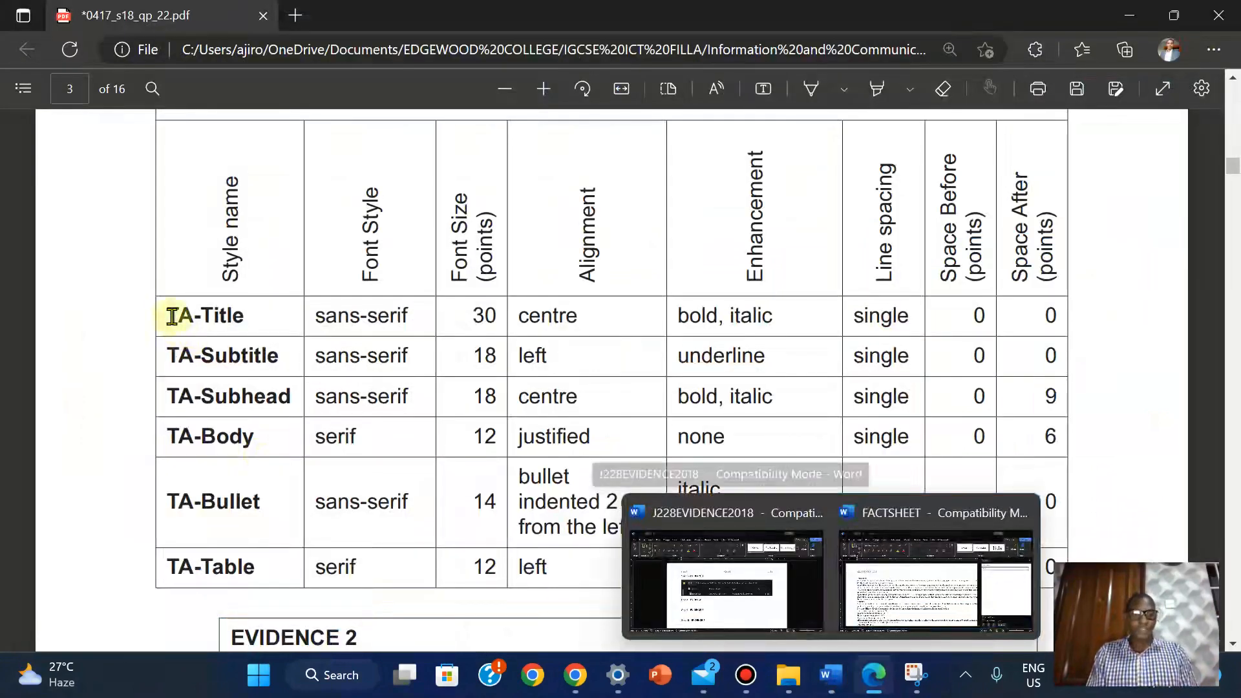
{"action": "left_click_drag", "start_coordinate": [172, 316], "coordinate": [252, 314]}
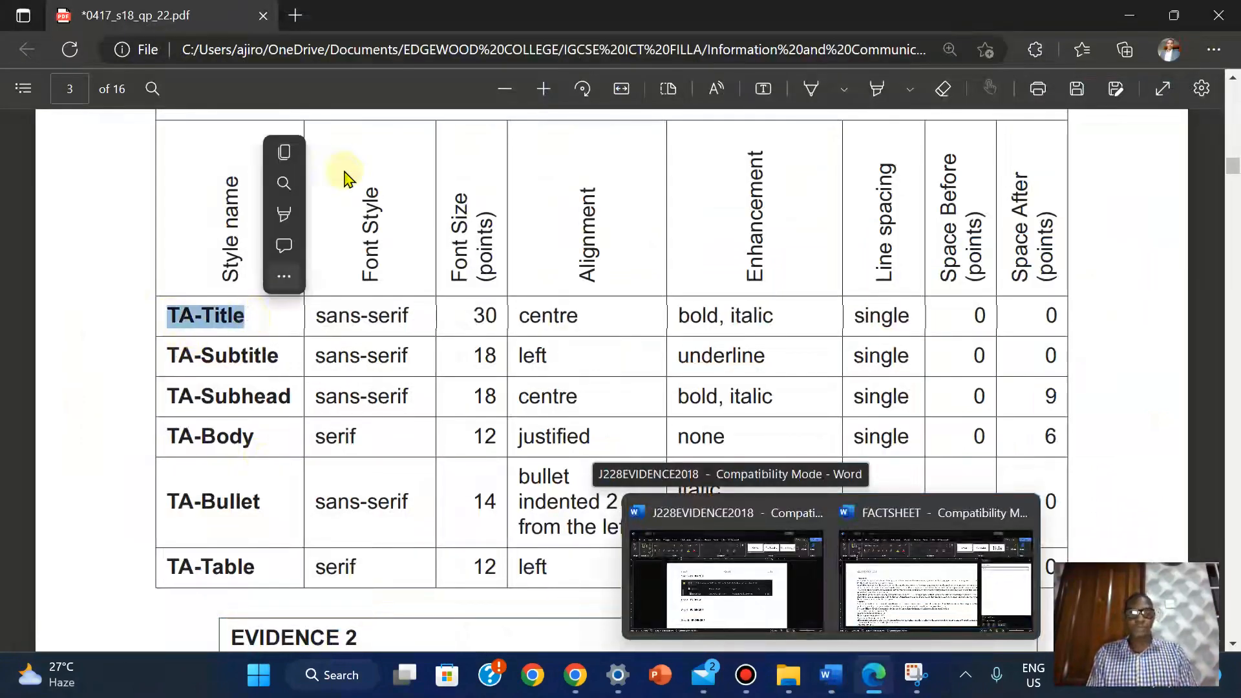
{"action": "mouse_move", "coordinate": [309, 160]}
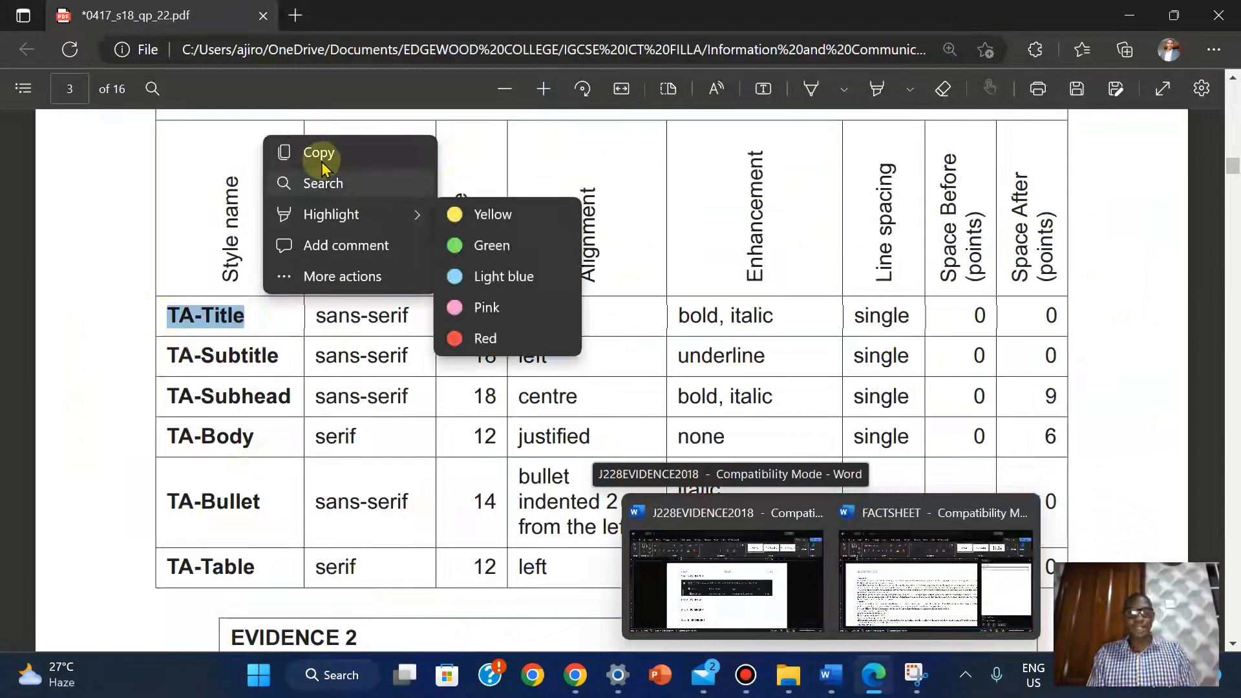
{"action": "left_click", "coordinate": [320, 157]}
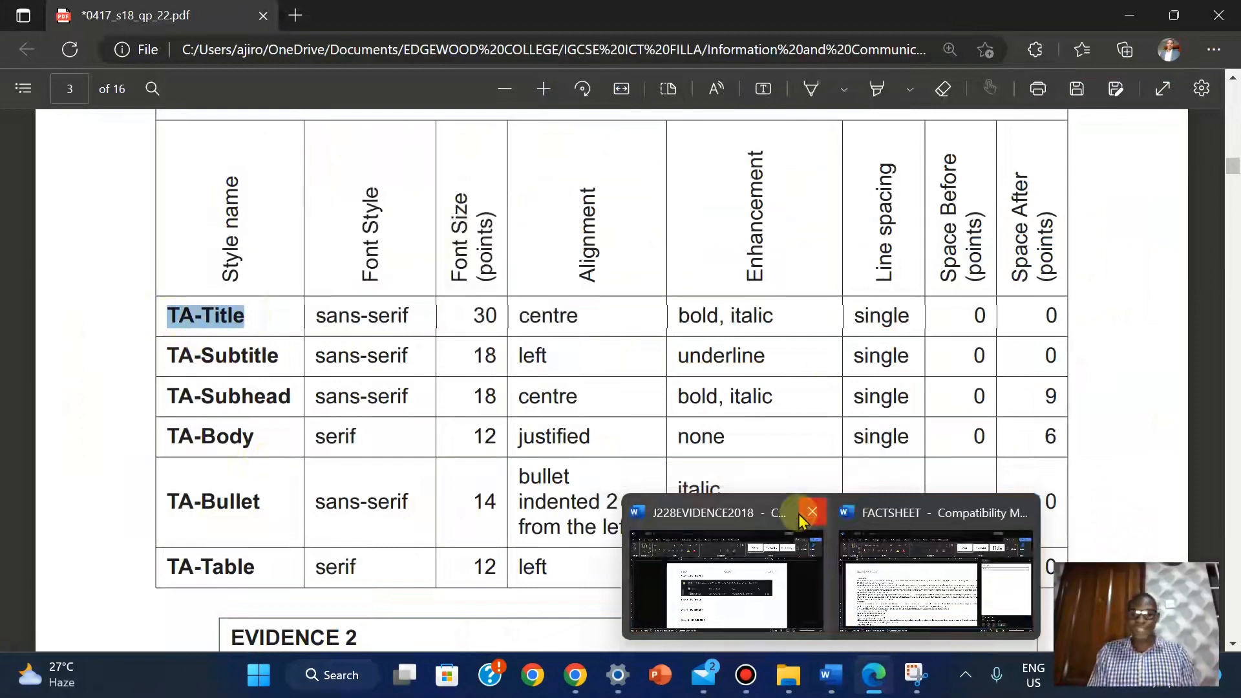
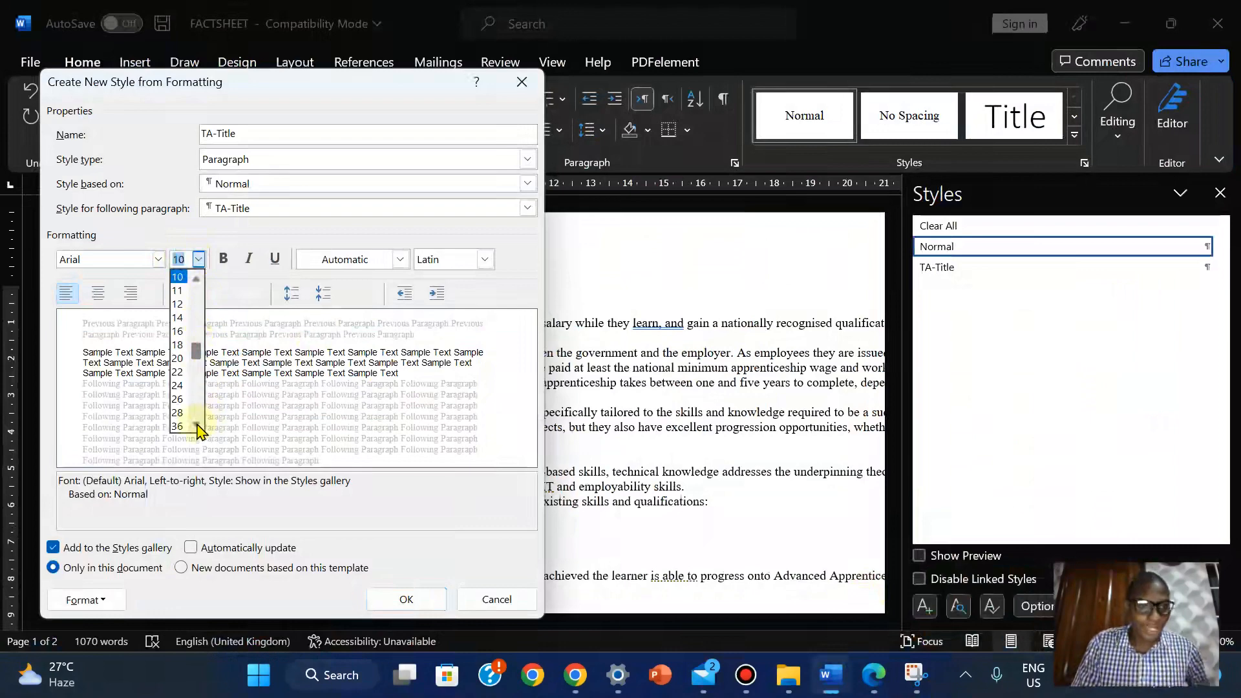
Set the TA-Title font size to 30 pt and centre its paragraphs
{"action": "type", "text": "30"}
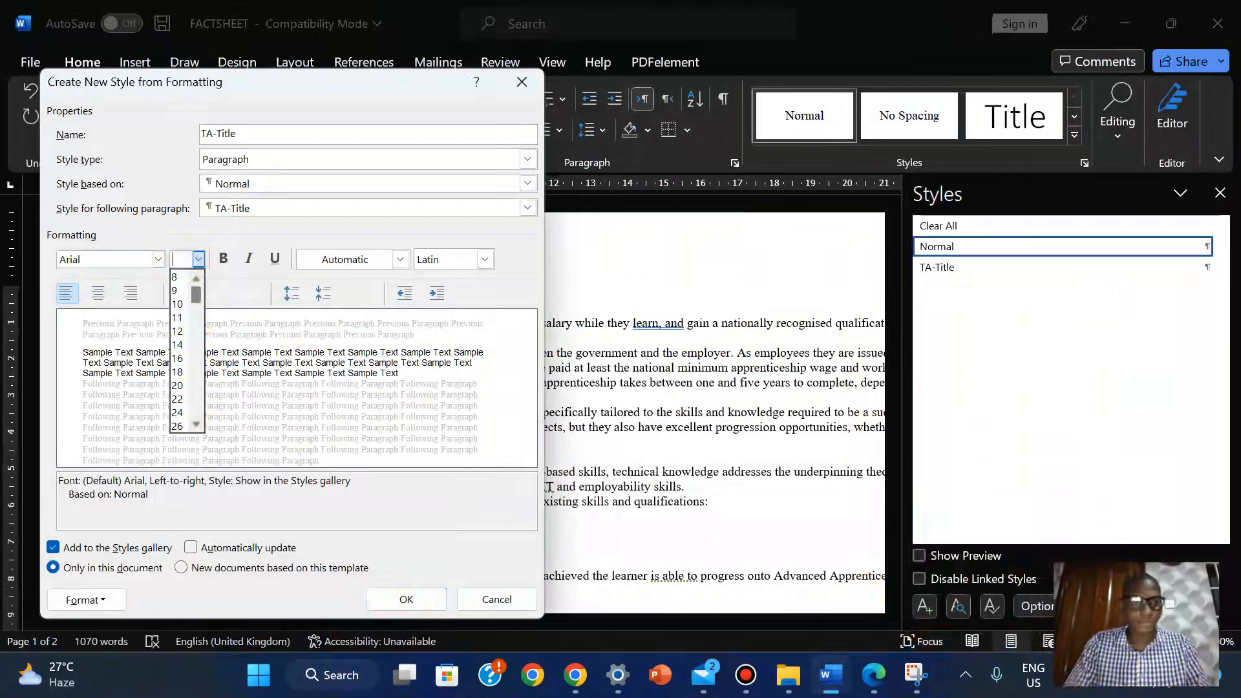
{"action": "key", "text": "Return"}
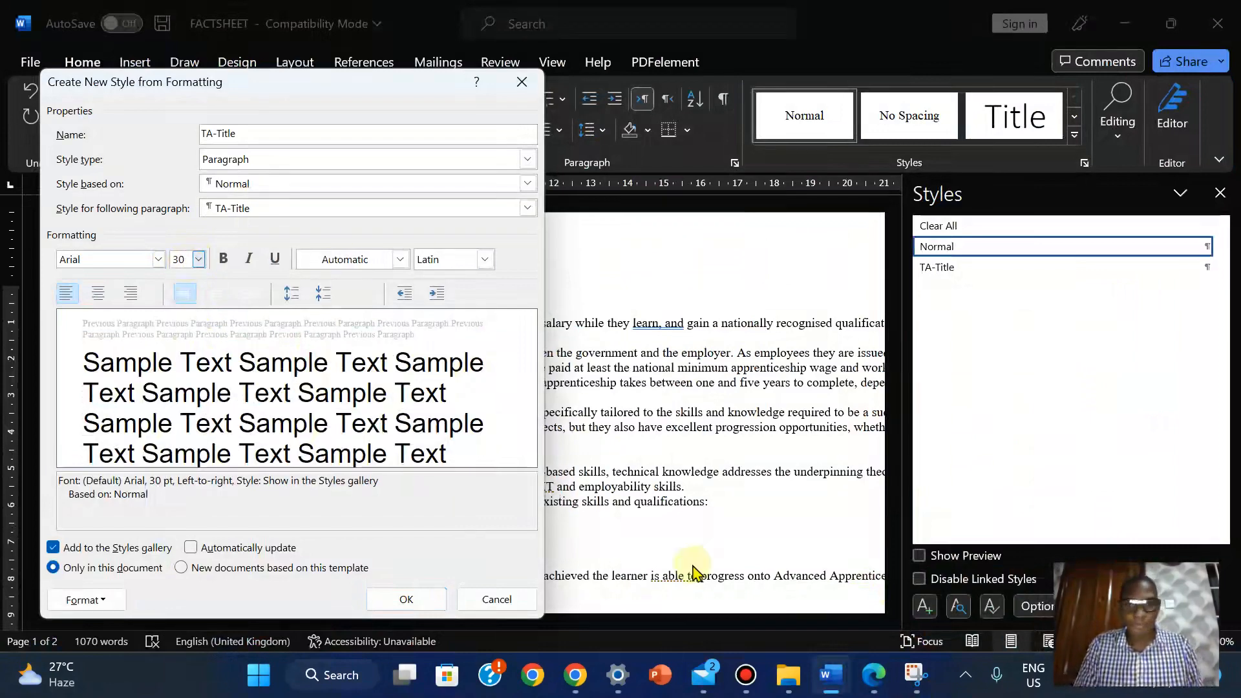
{"action": "left_click", "coordinate": [876, 673]}
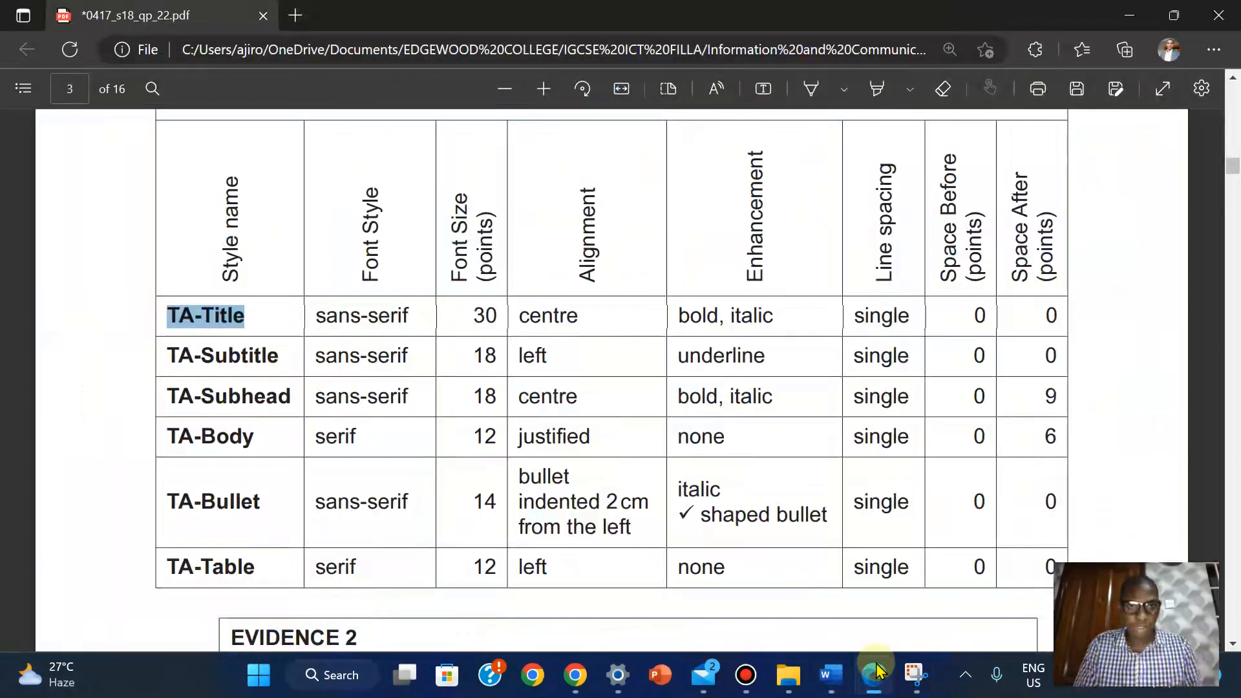
{"action": "left_click", "coordinate": [876, 673]}
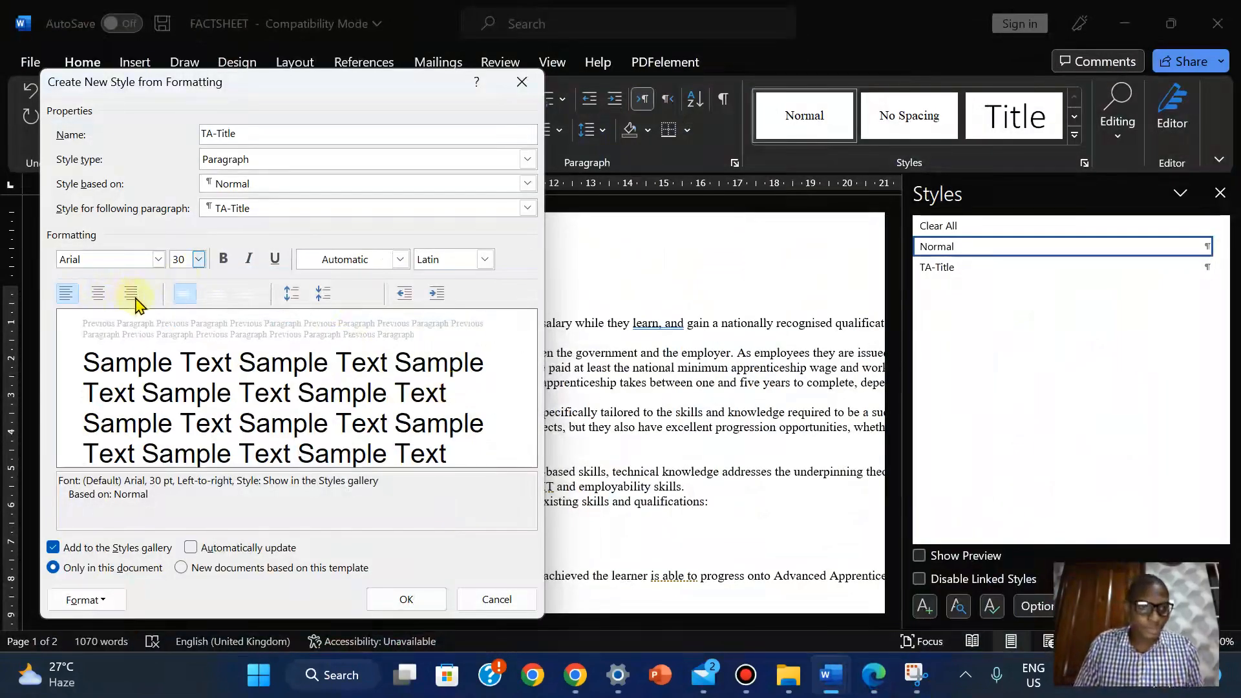
{"action": "left_click", "coordinate": [90, 600]}
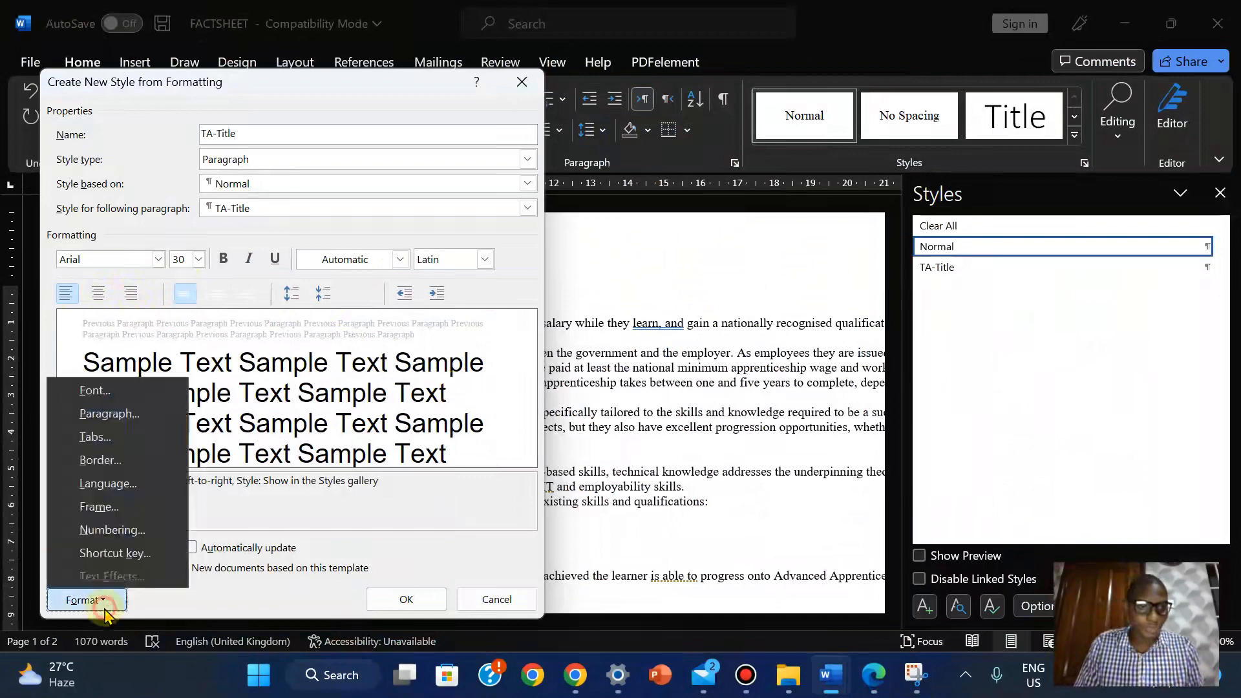
{"action": "left_click", "coordinate": [125, 416]}
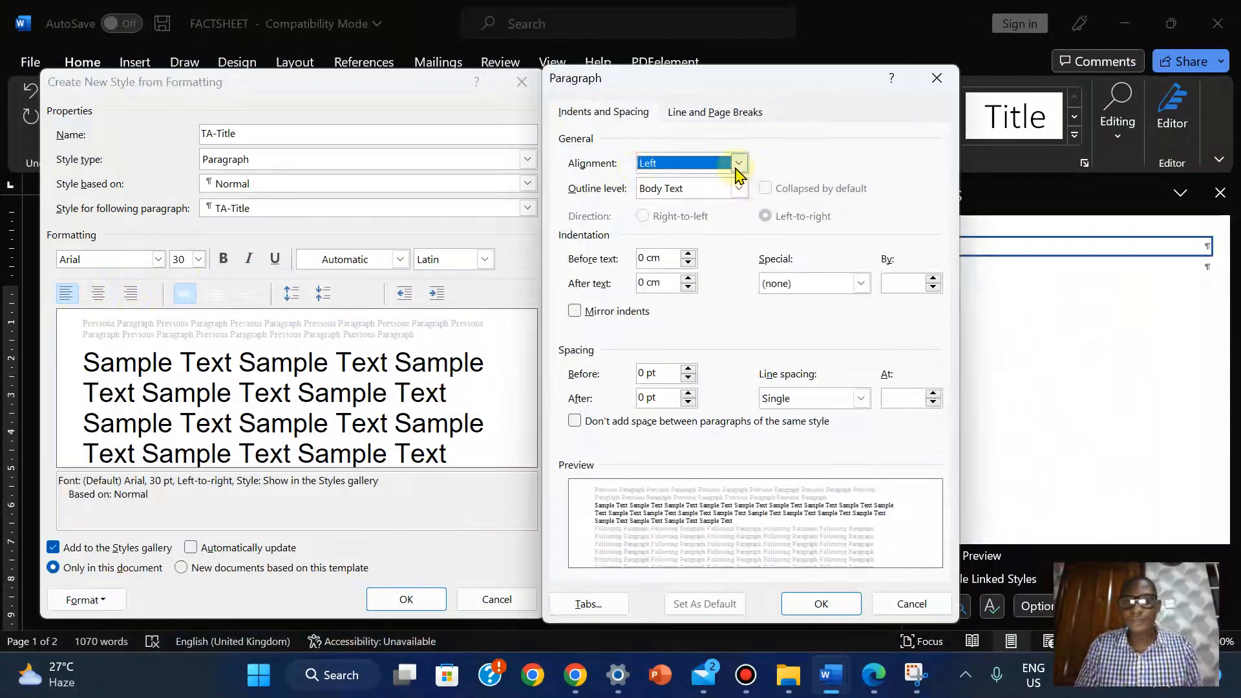
{"action": "left_click", "coordinate": [737, 164]}
{"action": "left_click", "coordinate": [691, 195]}
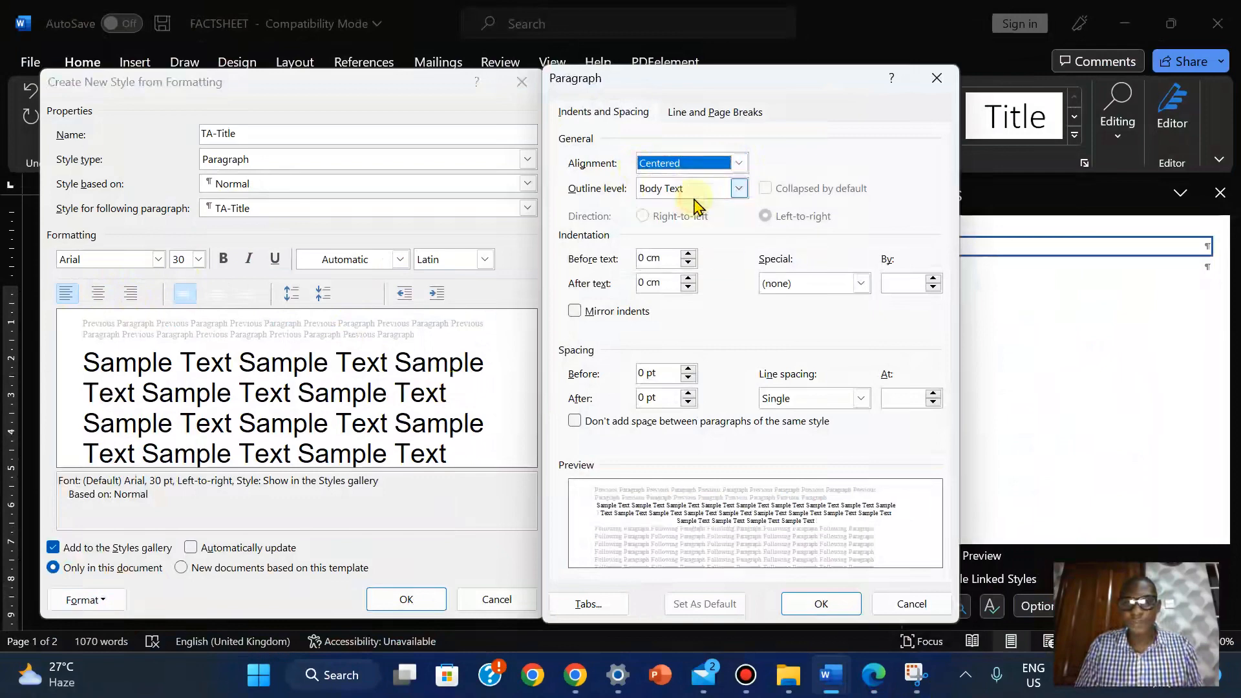
{"action": "left_click", "coordinate": [819, 608]}
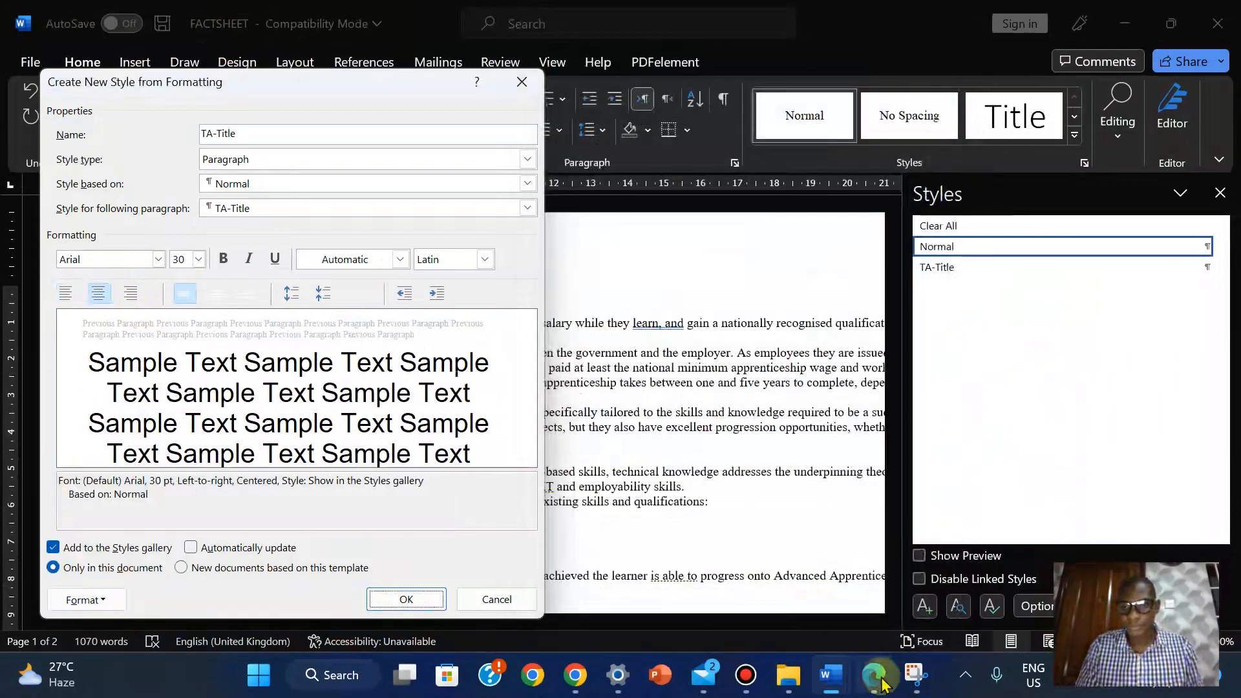
Make the TA-Title style bold italic, as the PDF spec table requires
{"action": "left_click", "coordinate": [878, 679]}
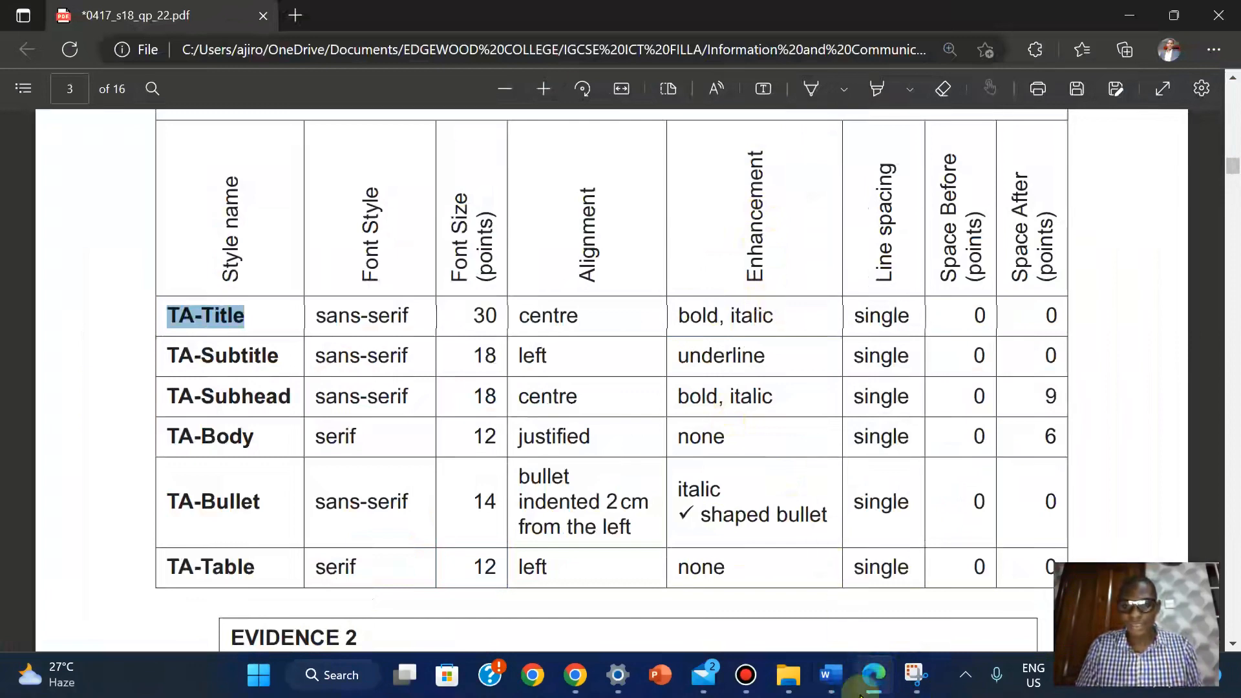
{"action": "mouse_move", "coordinate": [832, 675]}
{"action": "left_click", "coordinate": [927, 569]}
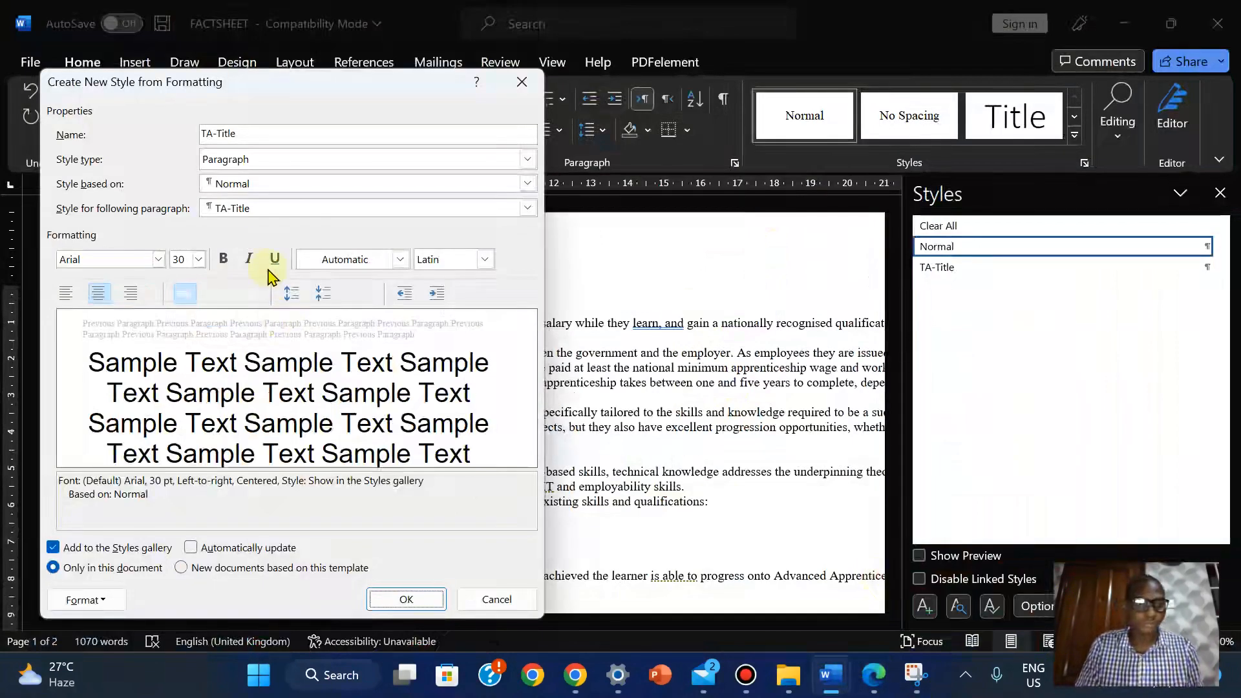
{"action": "left_click", "coordinate": [225, 259]}
{"action": "left_click", "coordinate": [249, 259]}
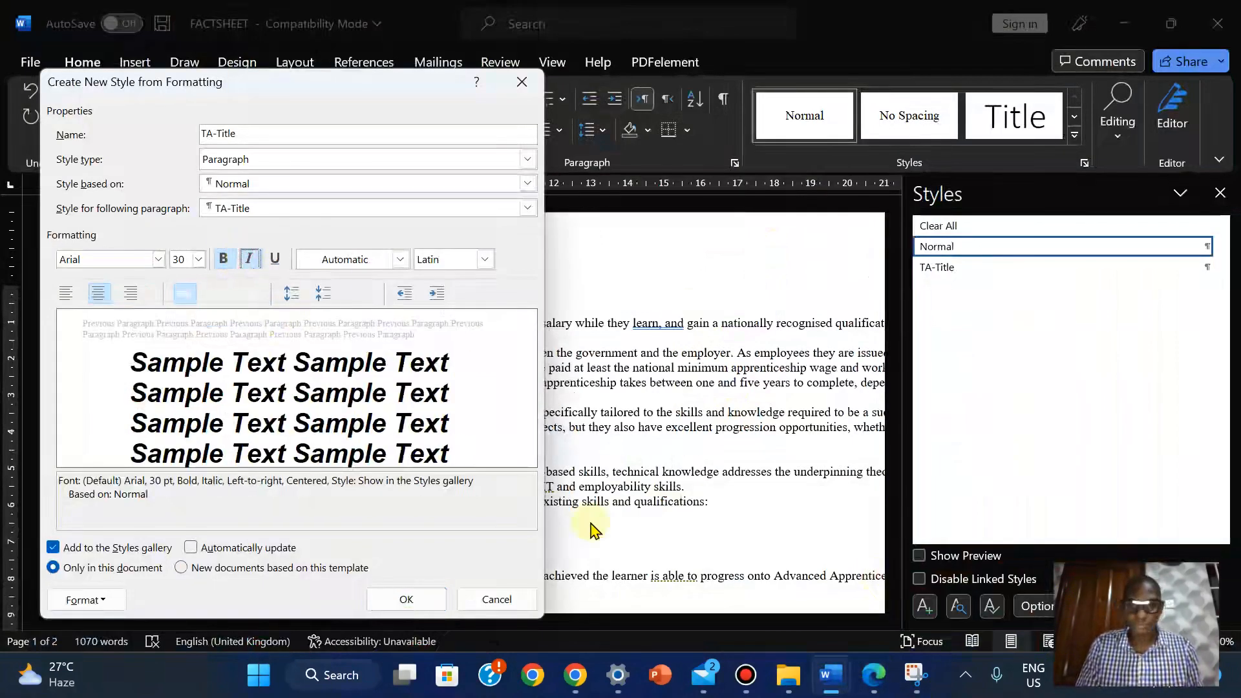
Confirm 0 pt spacing with single line spacing, then create the TA-Title style
{"action": "left_click", "coordinate": [882, 682]}
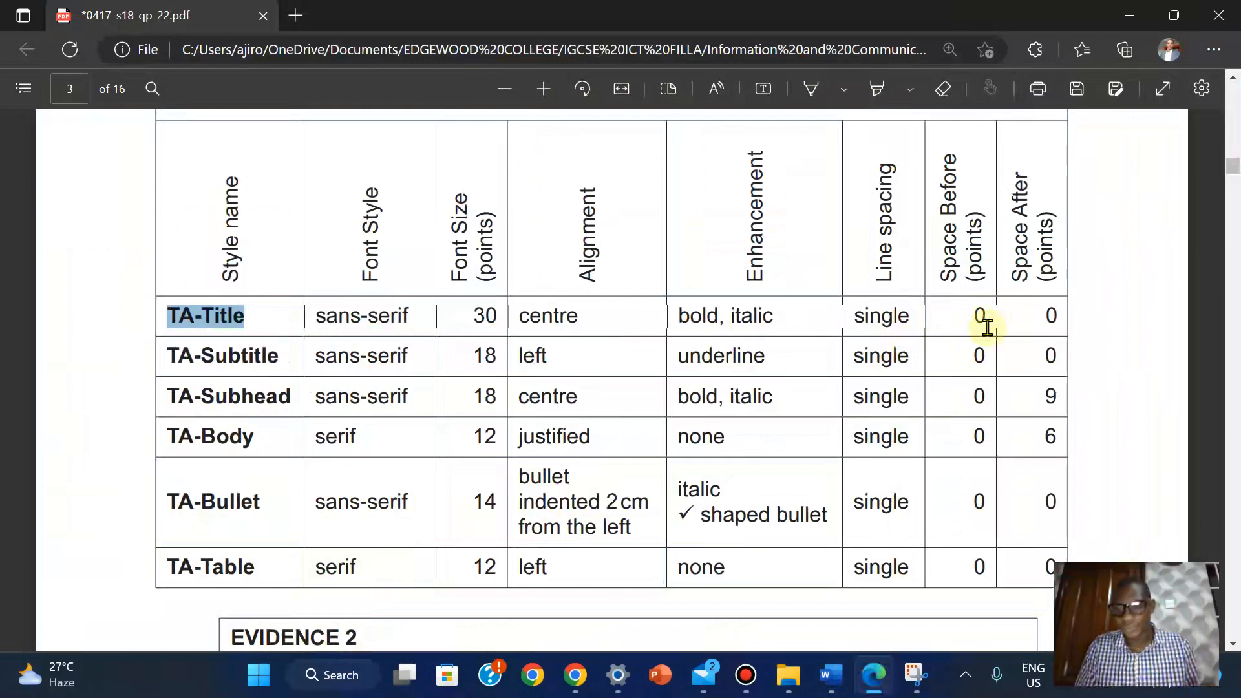
{"action": "mouse_move", "coordinate": [833, 686]}
{"action": "left_click", "coordinate": [900, 587]}
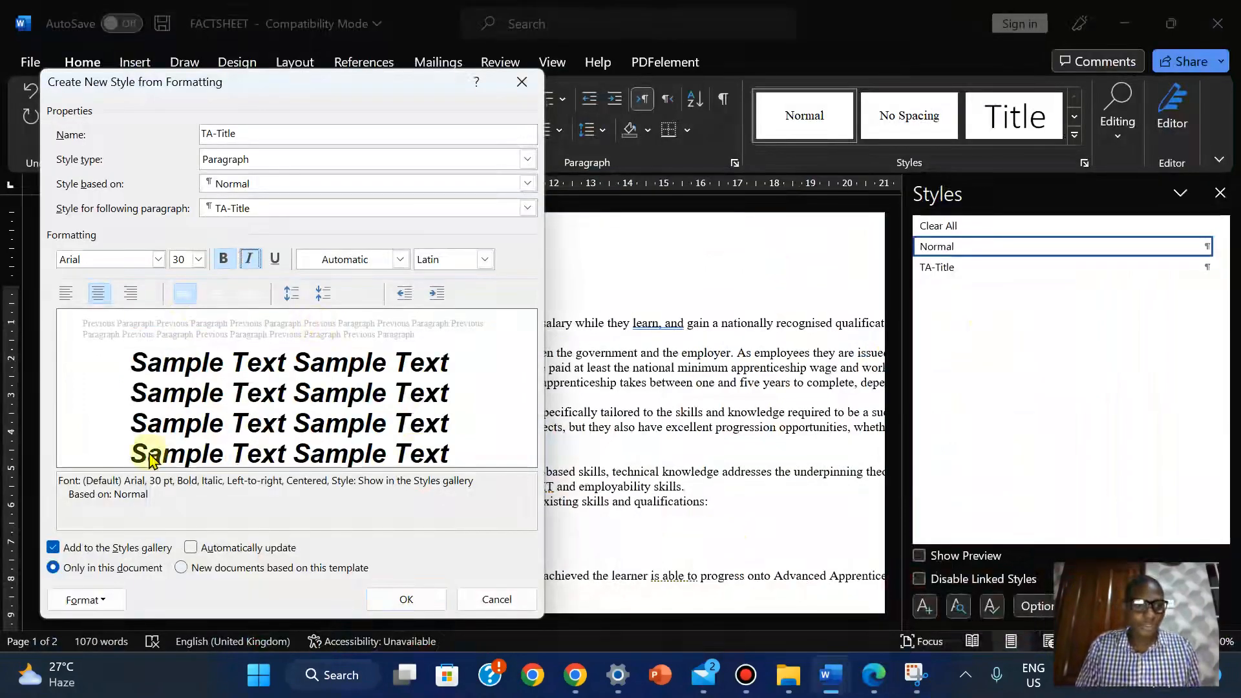
{"action": "left_click", "coordinate": [106, 598]}
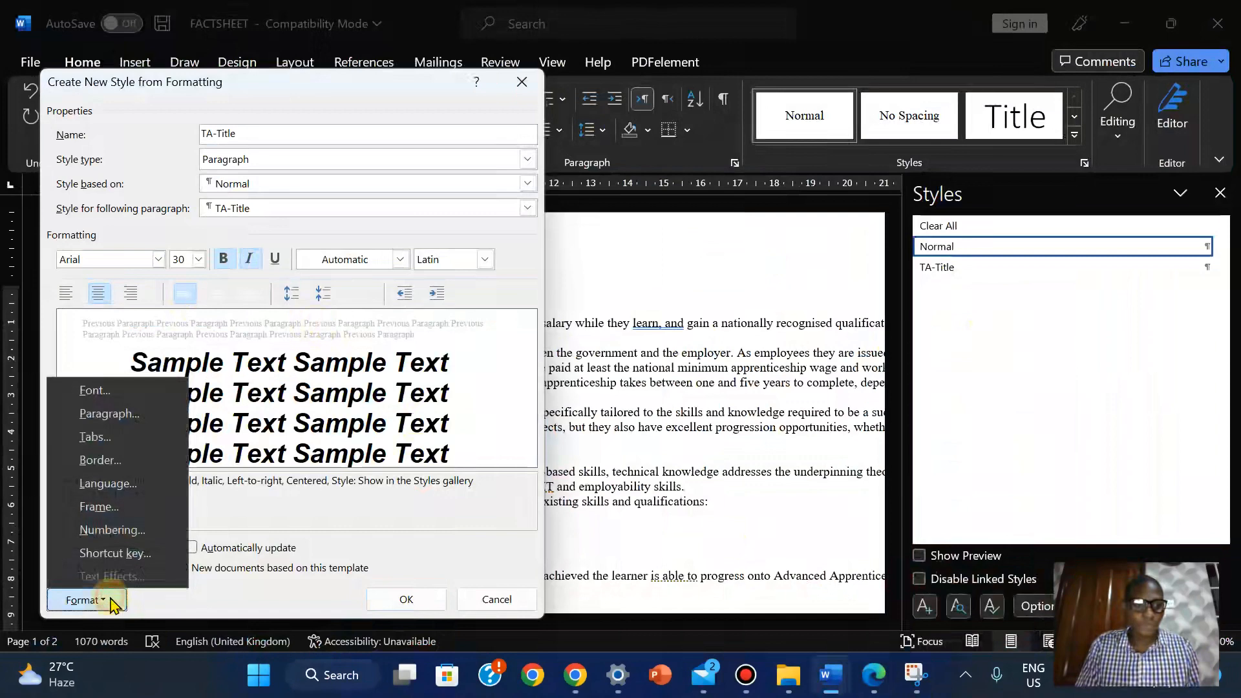
{"action": "left_click", "coordinate": [108, 414]}
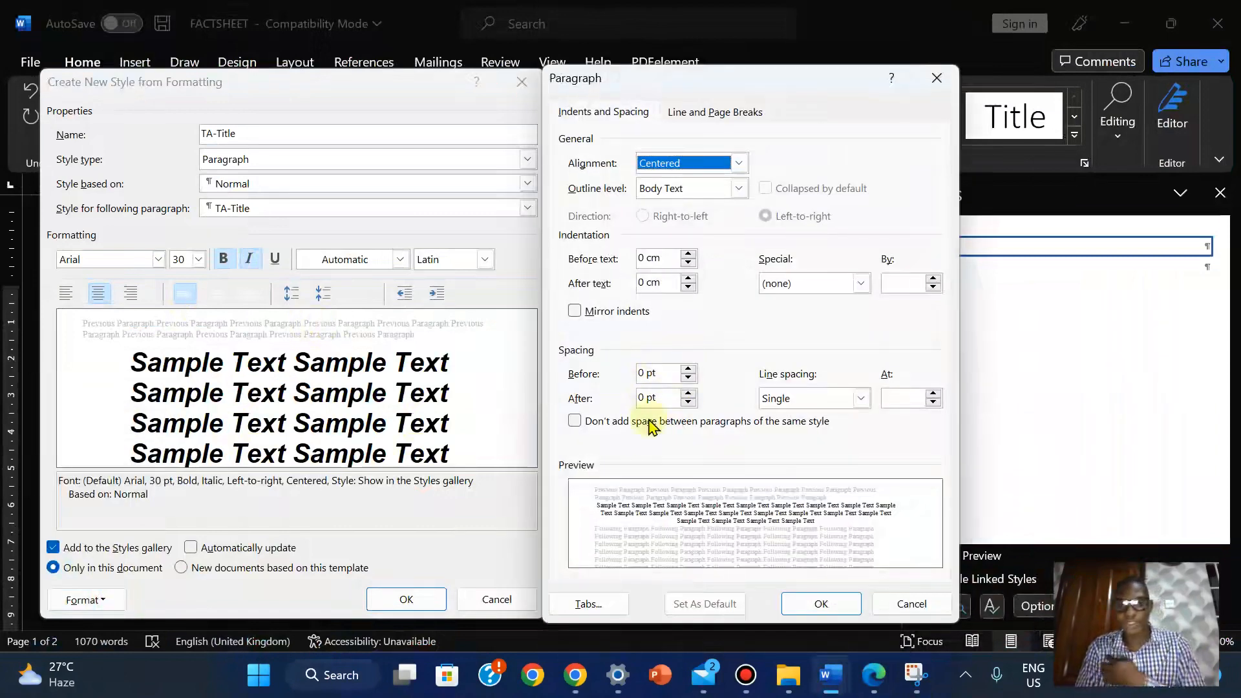
{"action": "left_click", "coordinate": [808, 606]}
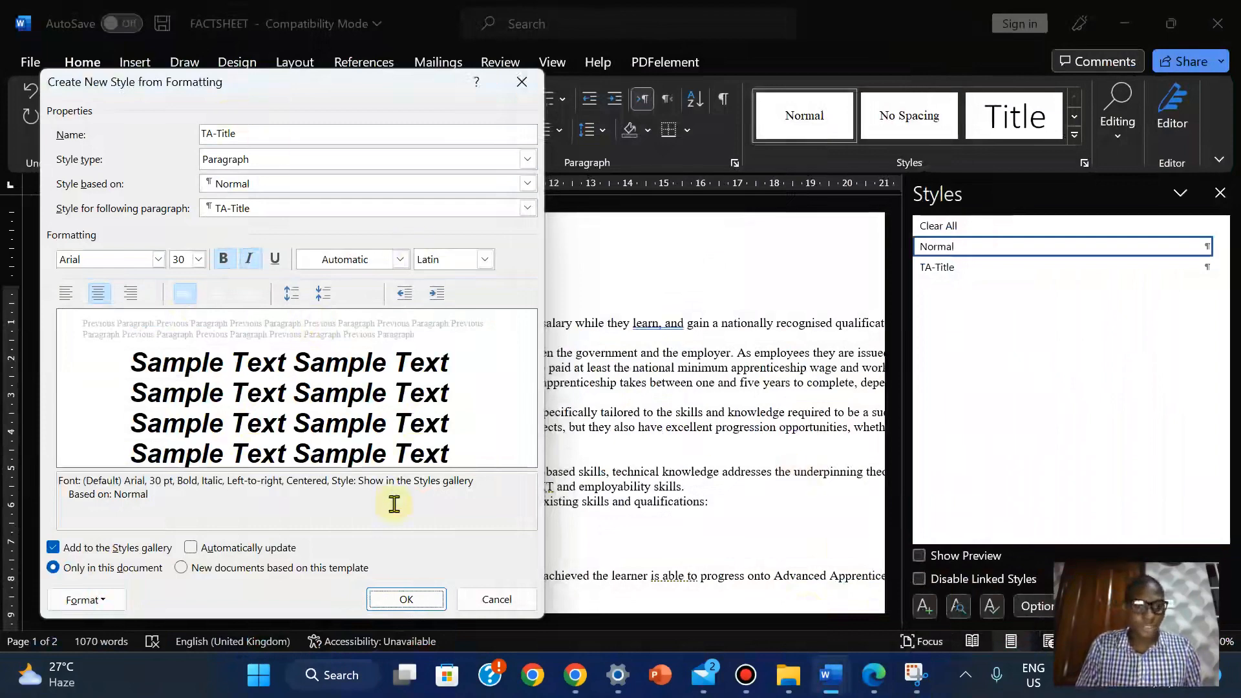
{"action": "left_click", "coordinate": [404, 599]}
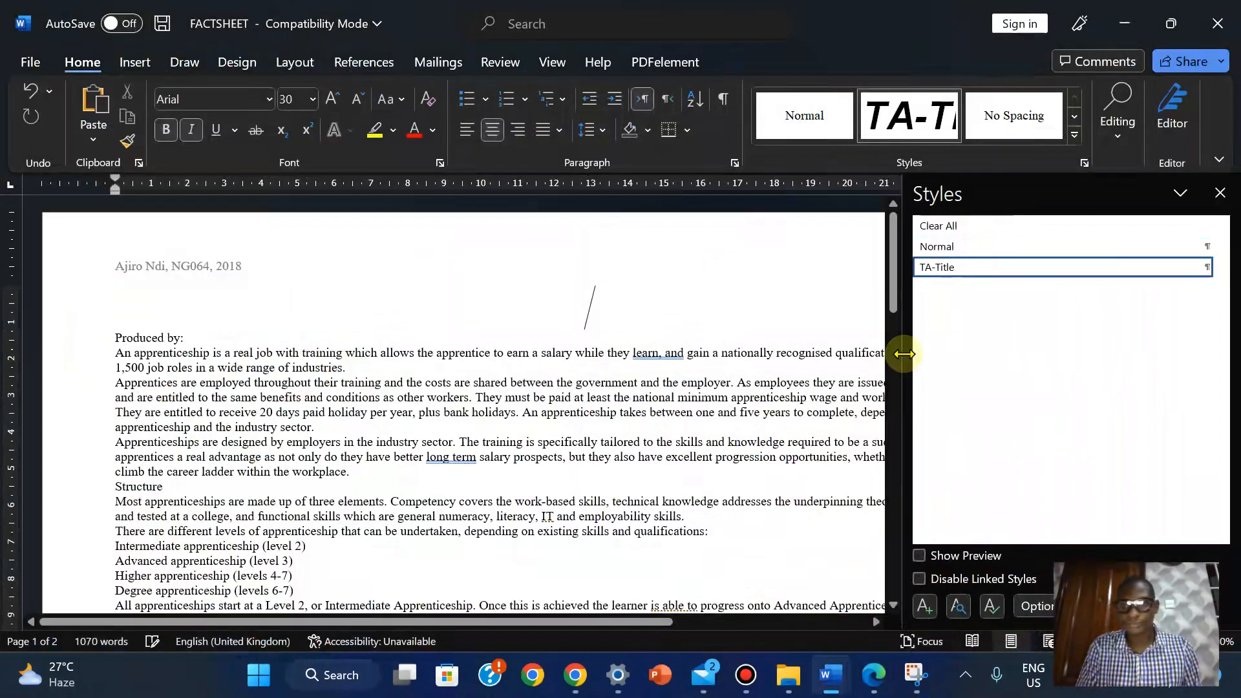
Reset the paragraph to Normal and start a new style named TA-Subtitle, copied from the PDF
{"action": "left_click", "coordinate": [938, 247]}
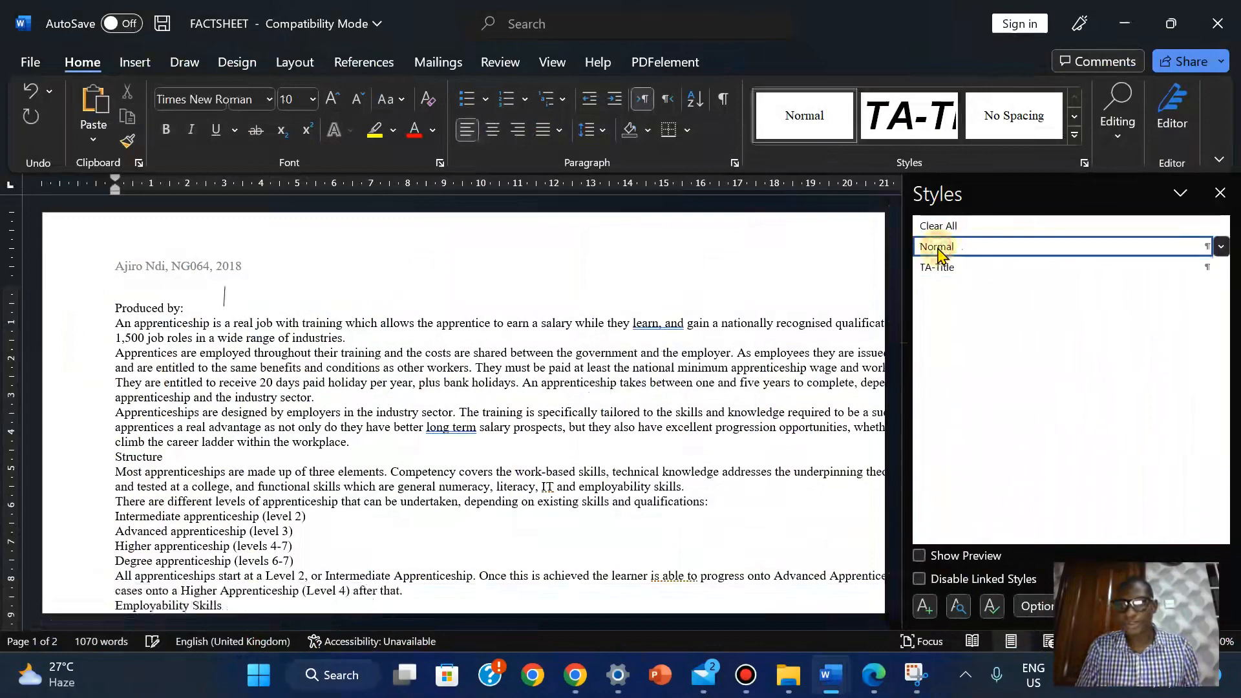
{"action": "left_click", "coordinate": [922, 607]}
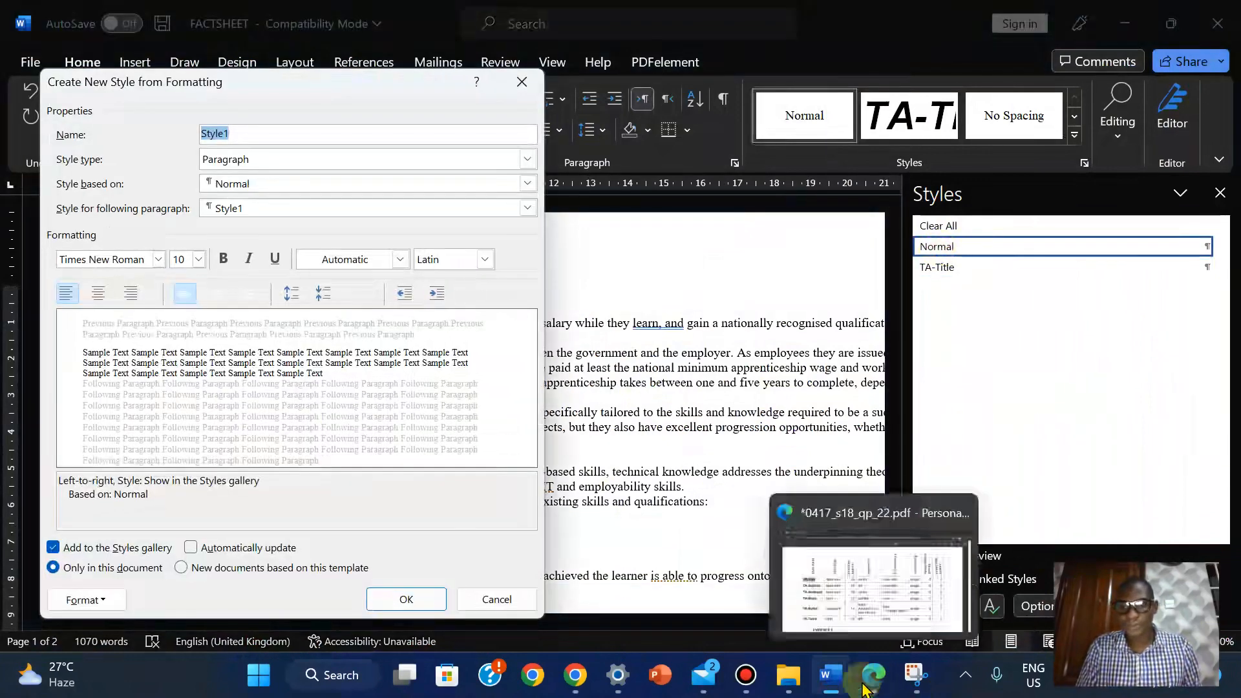
{"action": "left_click", "coordinate": [873, 675]}
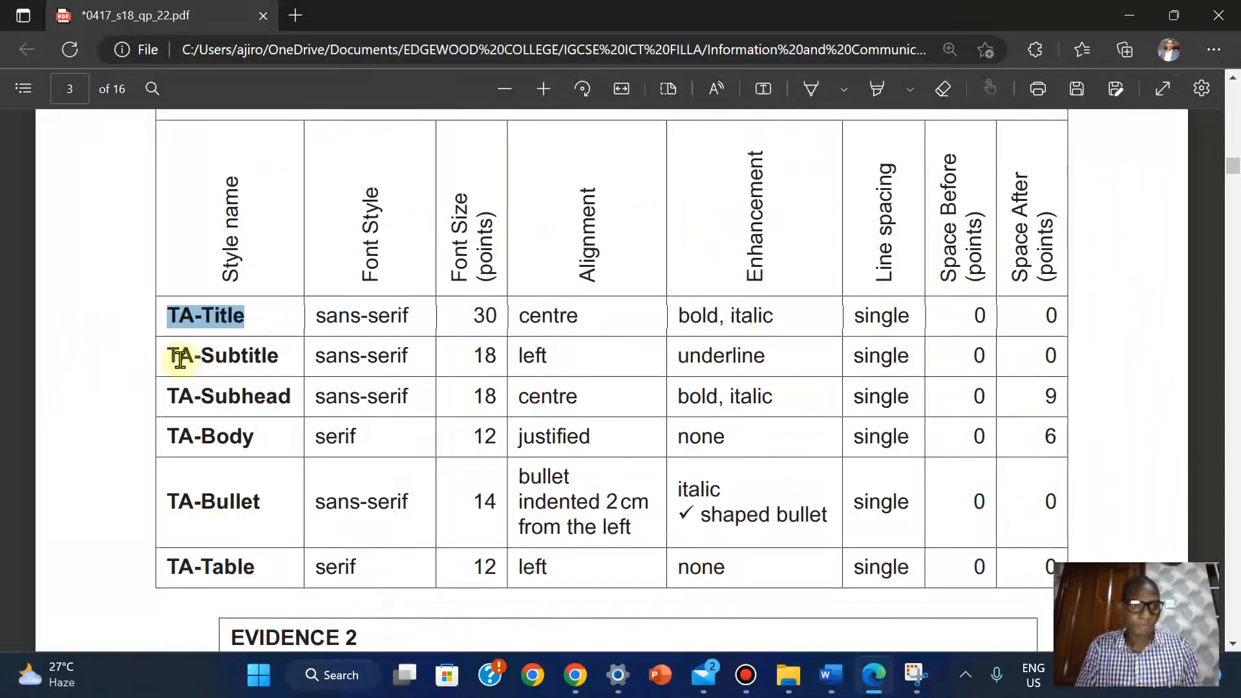
{"action": "left_click_drag", "start_coordinate": [170, 356], "coordinate": [280, 358]}
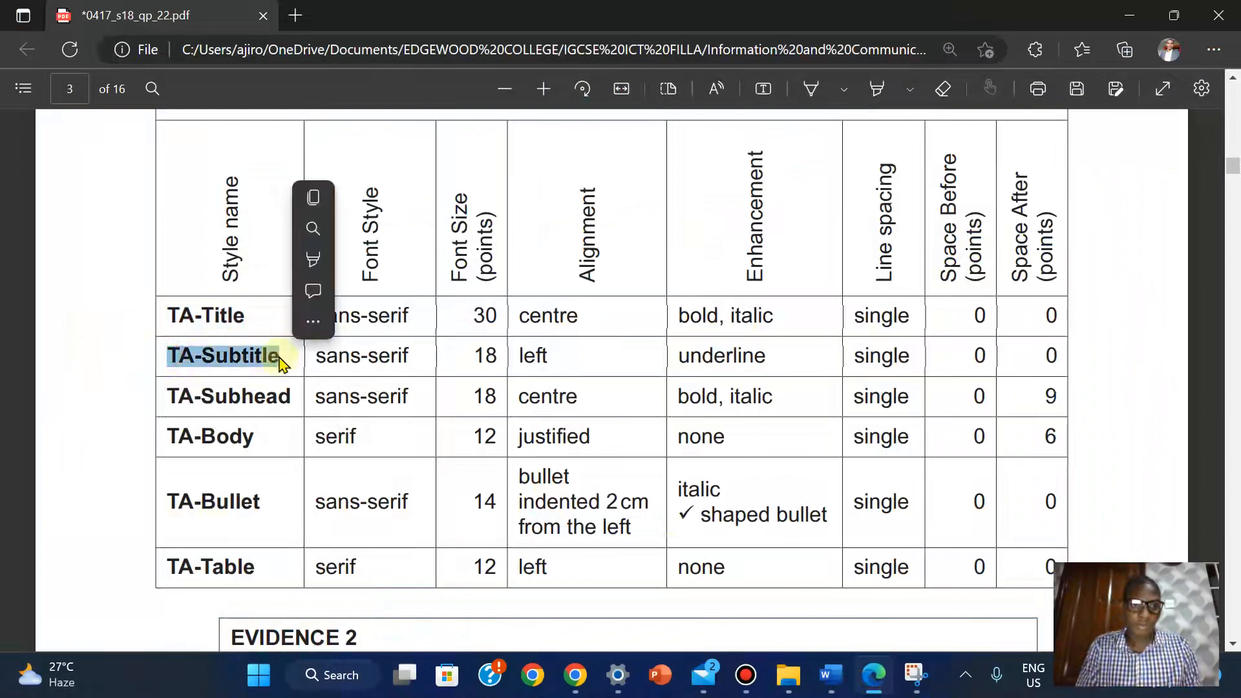
{"action": "left_click", "coordinate": [339, 197]}
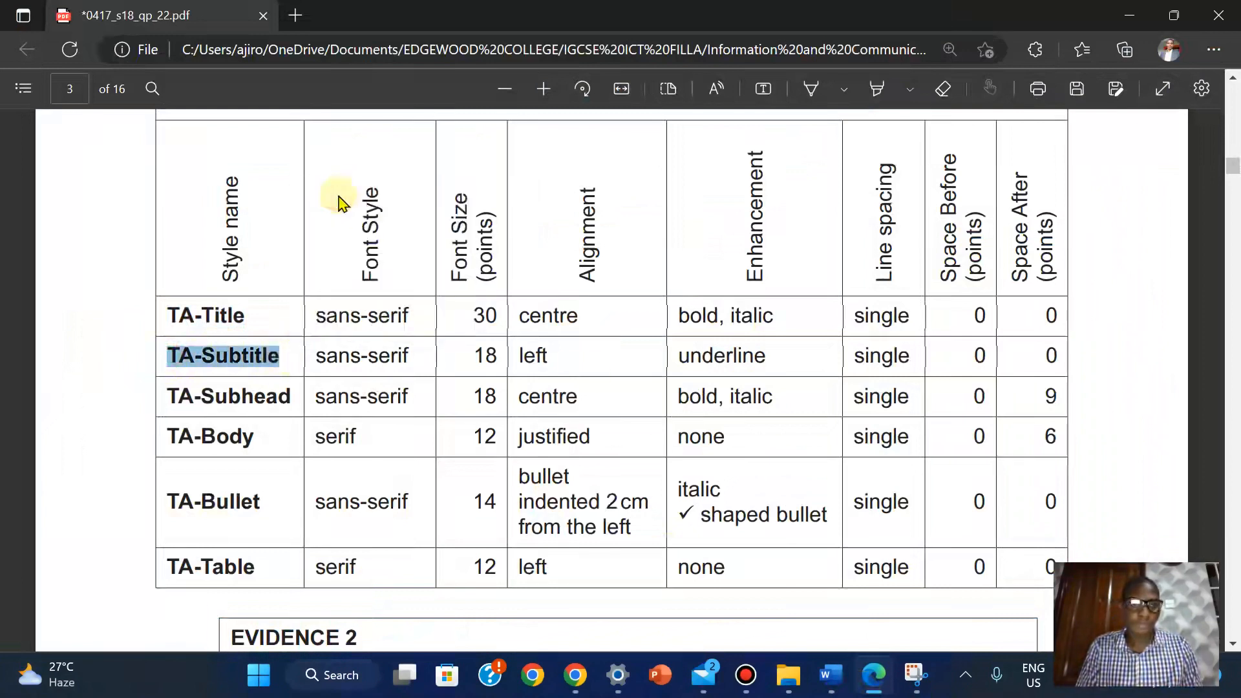
{"action": "mouse_move", "coordinate": [826, 679]}
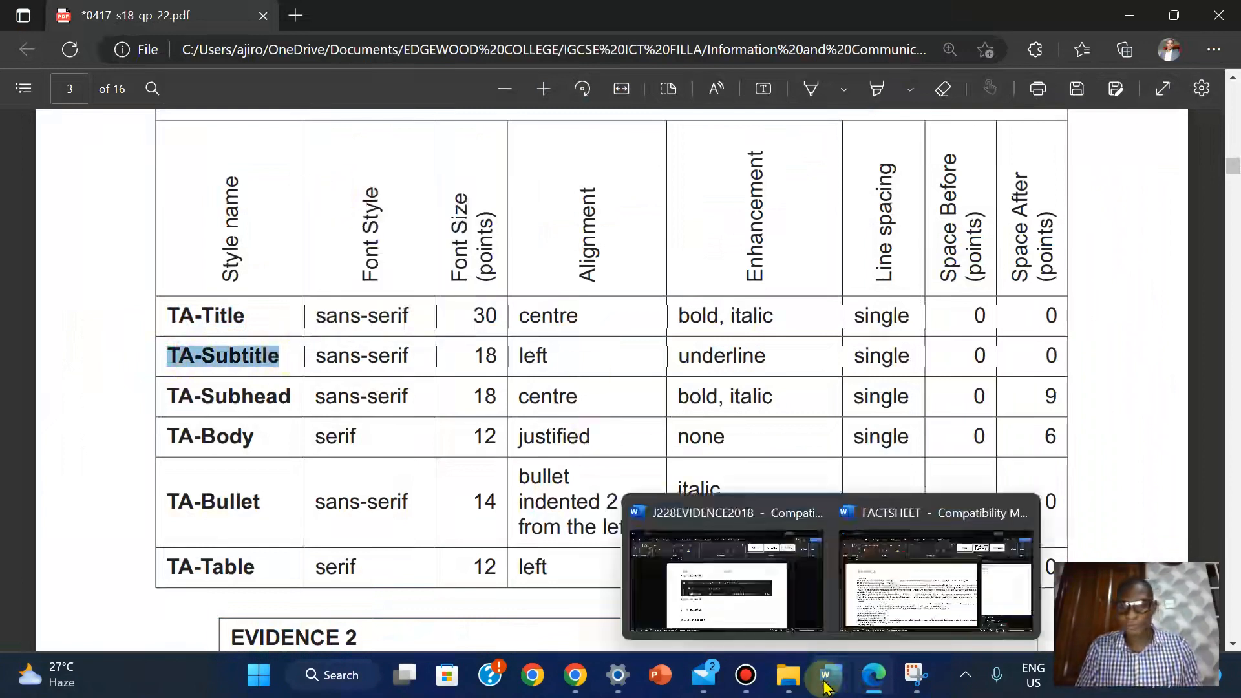
{"action": "left_click", "coordinate": [881, 580]}
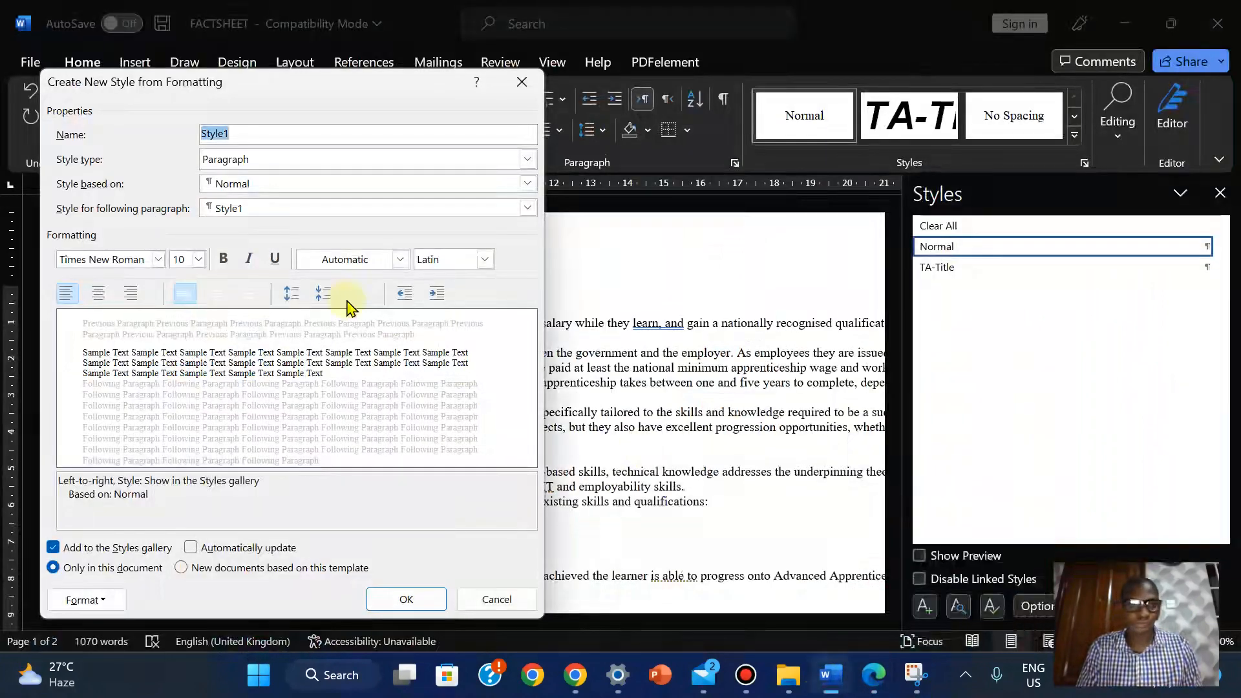
{"action": "right_click", "coordinate": [217, 136]}
{"action": "left_click", "coordinate": [243, 191]}
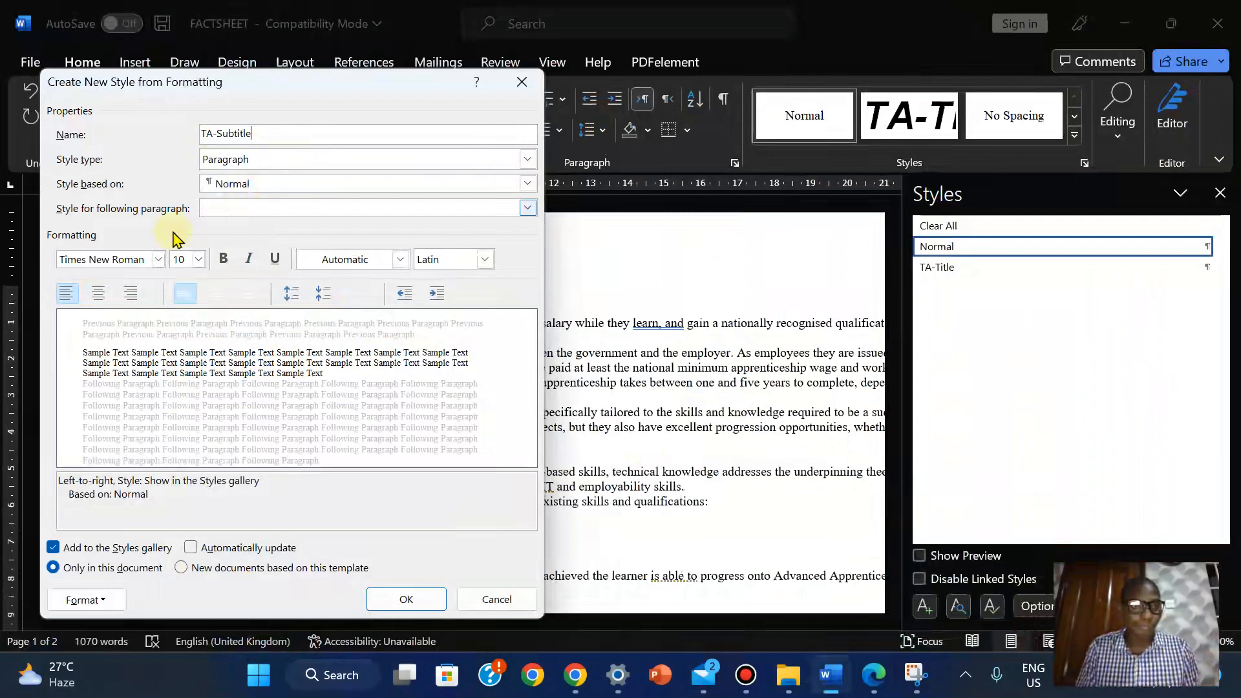
Set the TA-Subtitle font to Arial at 18 pt
{"action": "left_click", "coordinate": [873, 675]}
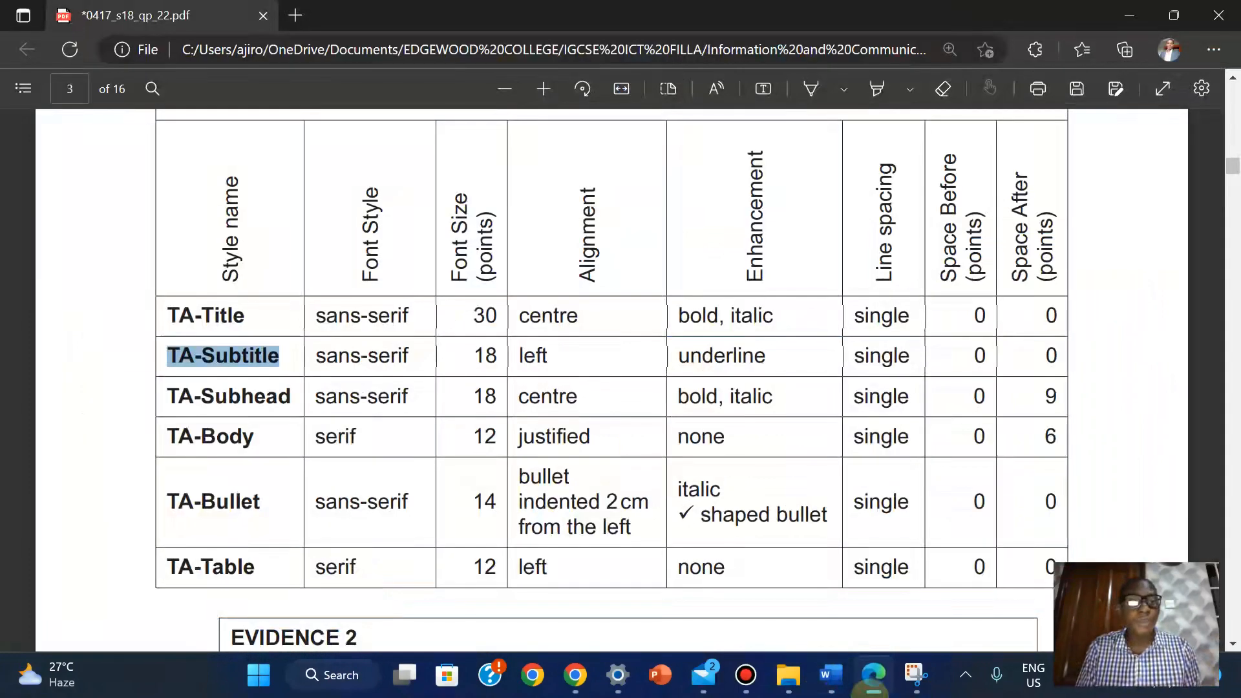
{"action": "left_click", "coordinate": [824, 676]}
{"action": "left_click", "coordinate": [158, 259]}
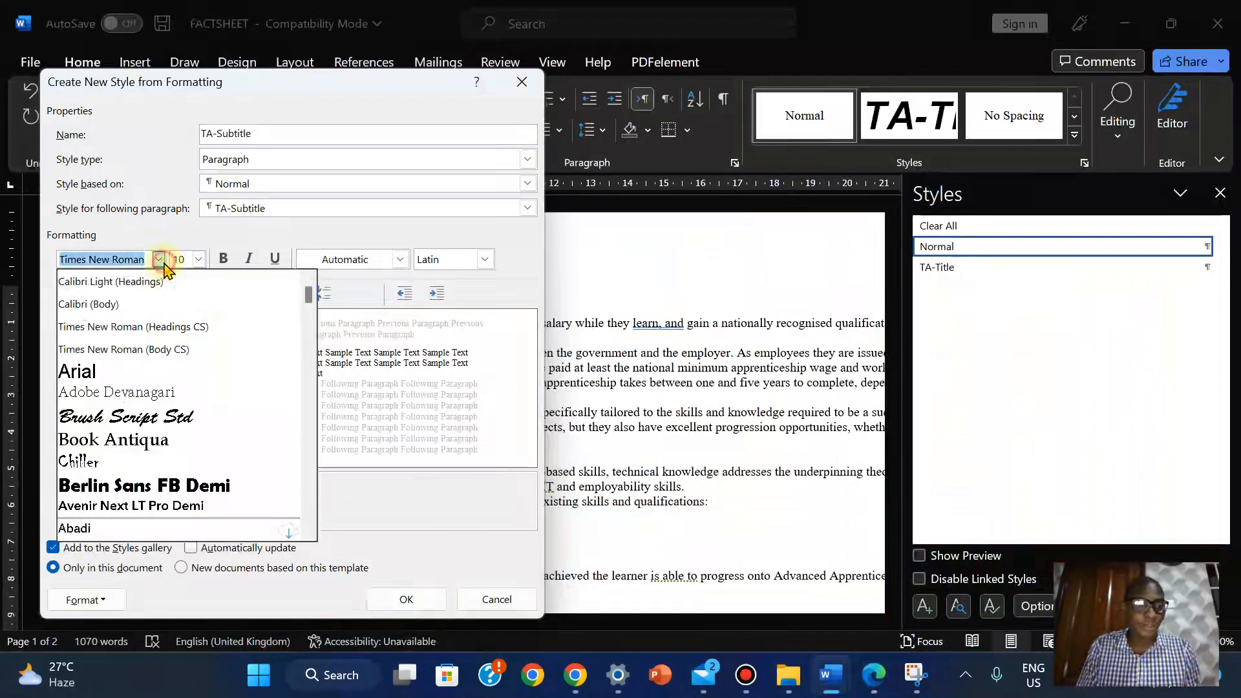
{"action": "left_click", "coordinate": [107, 369]}
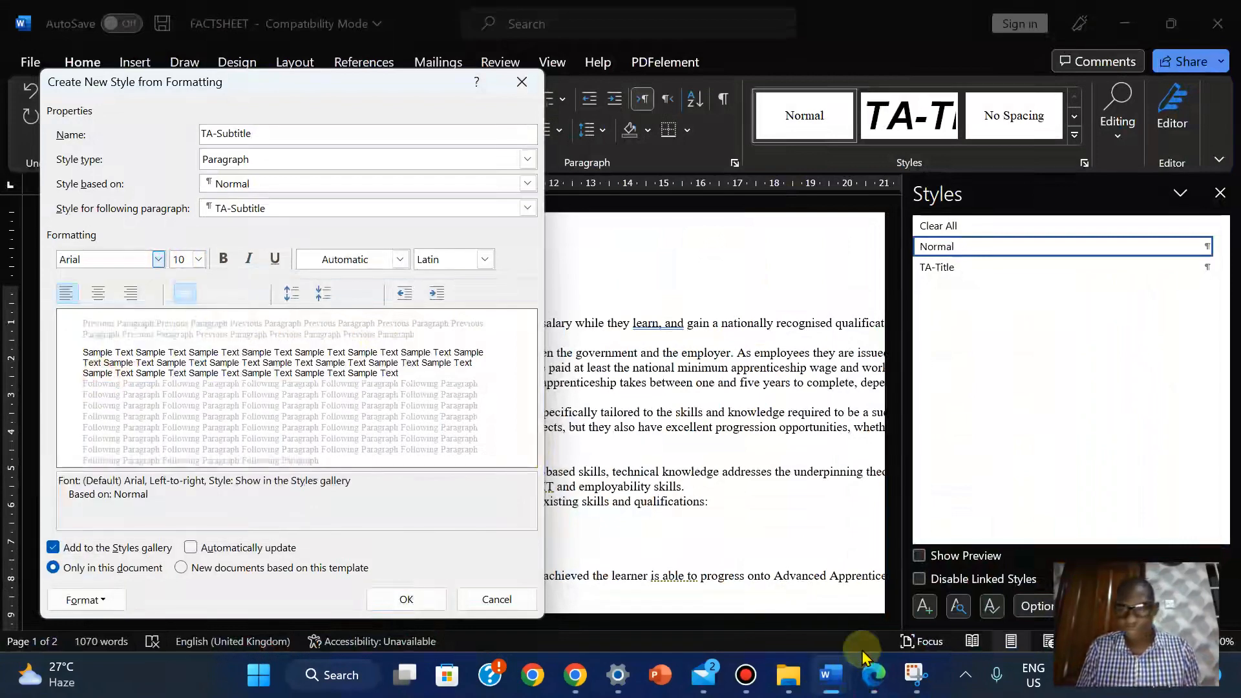
{"action": "left_click", "coordinate": [879, 687]}
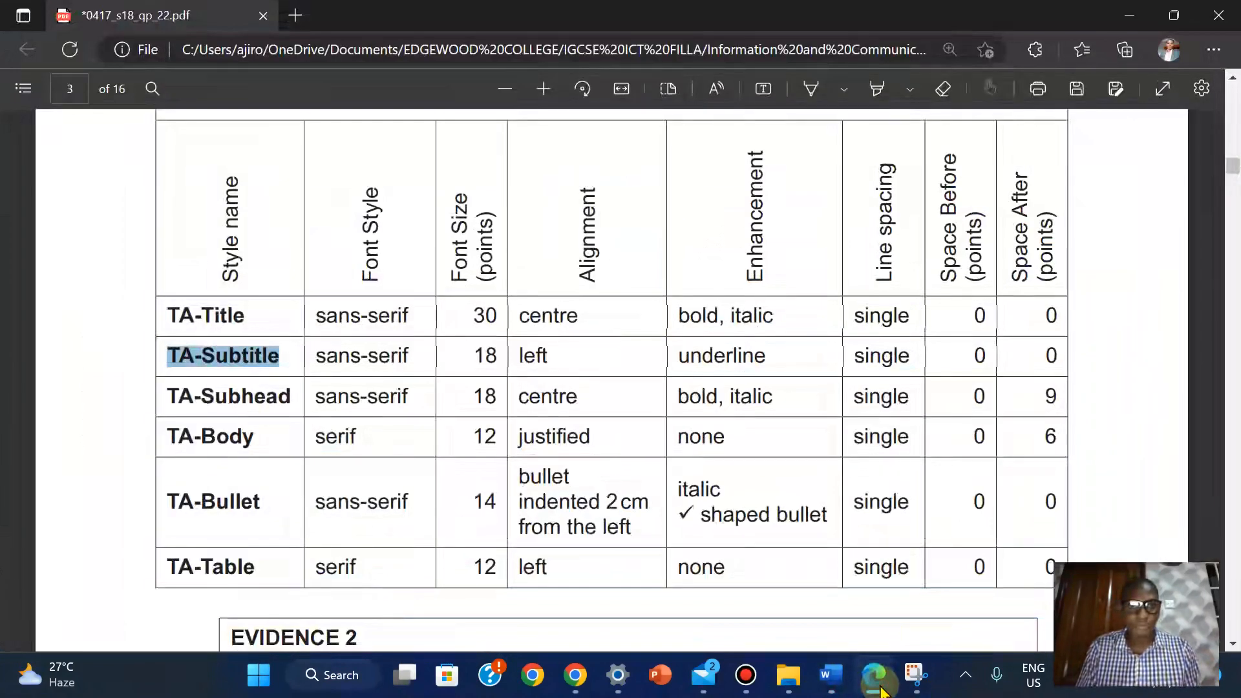
{"action": "left_click", "coordinate": [879, 686]}
{"action": "left_click", "coordinate": [201, 259]}
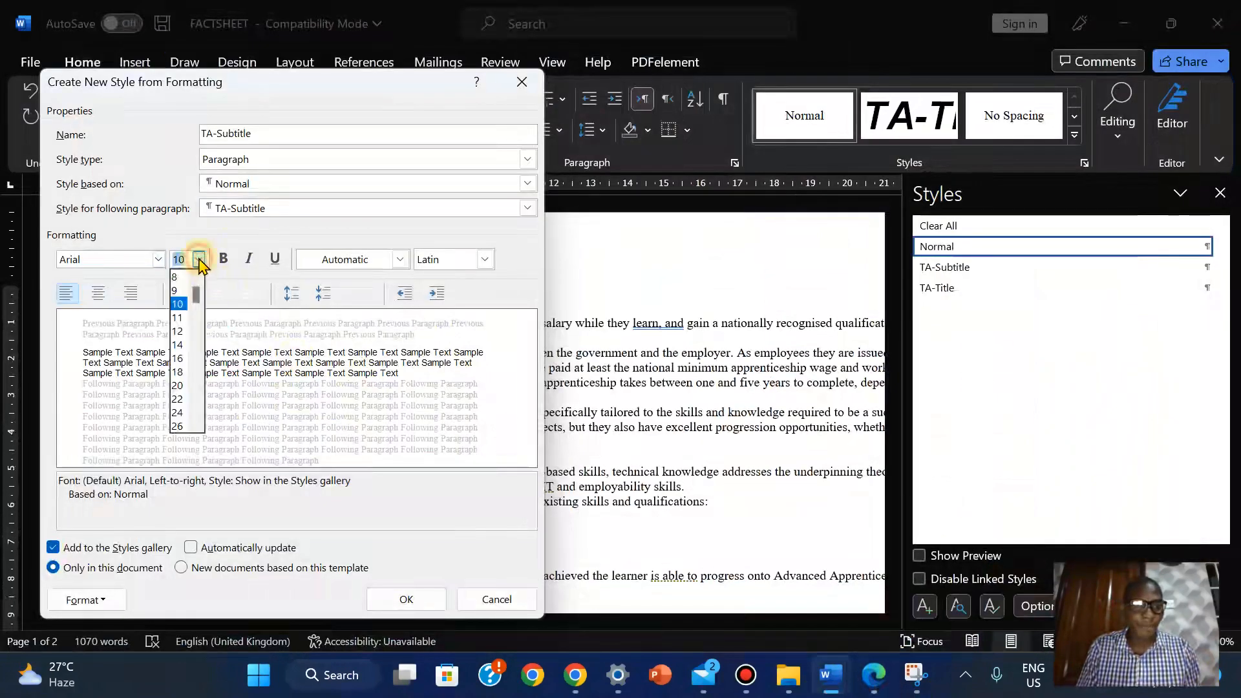
{"action": "left_click", "coordinate": [177, 359]}
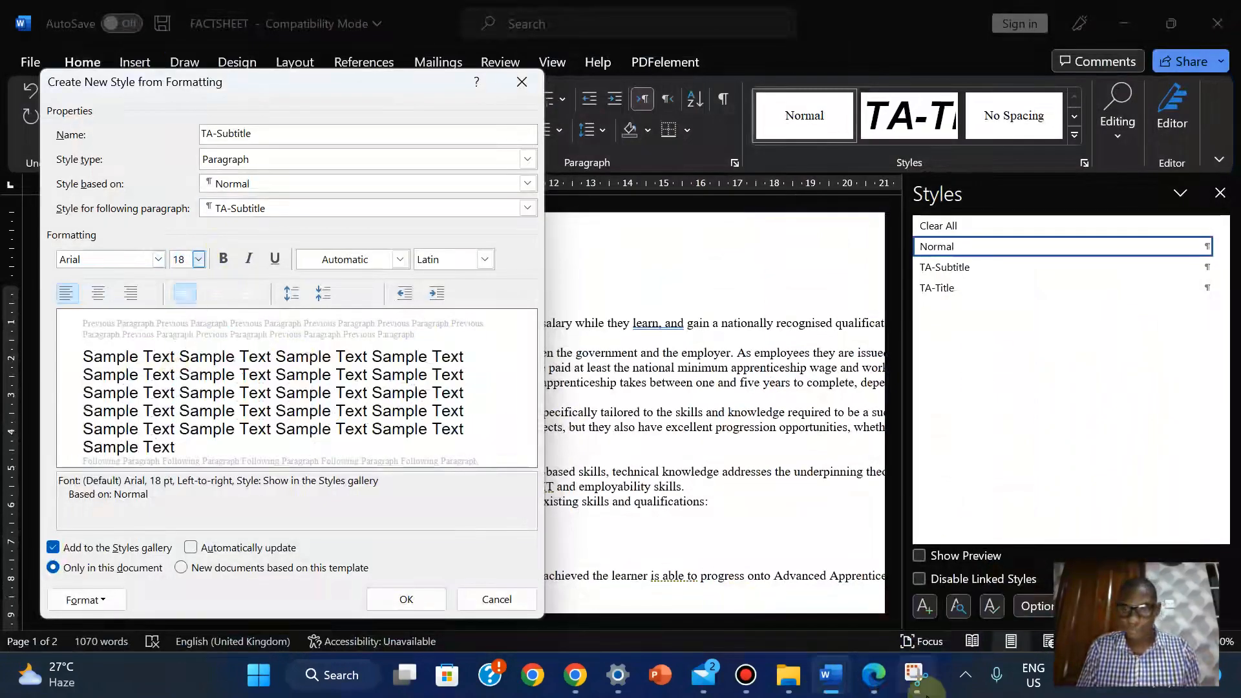
{"action": "left_click", "coordinate": [878, 687]}
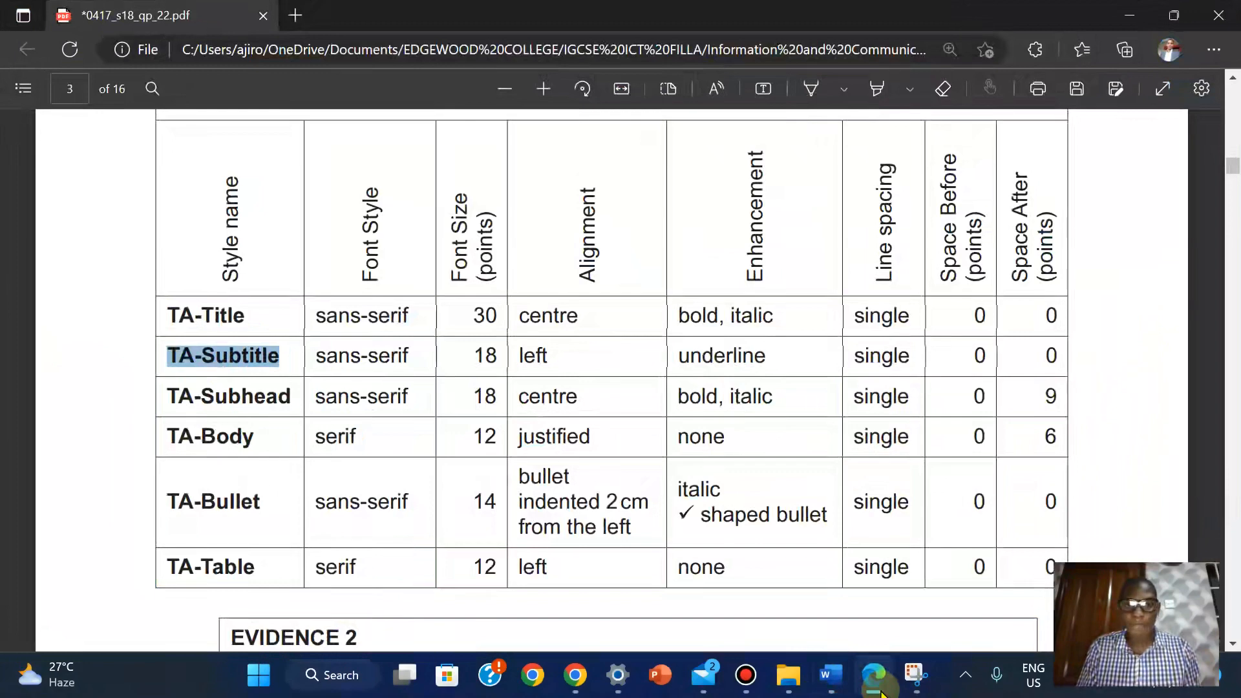
{"action": "left_click", "coordinate": [879, 687]}
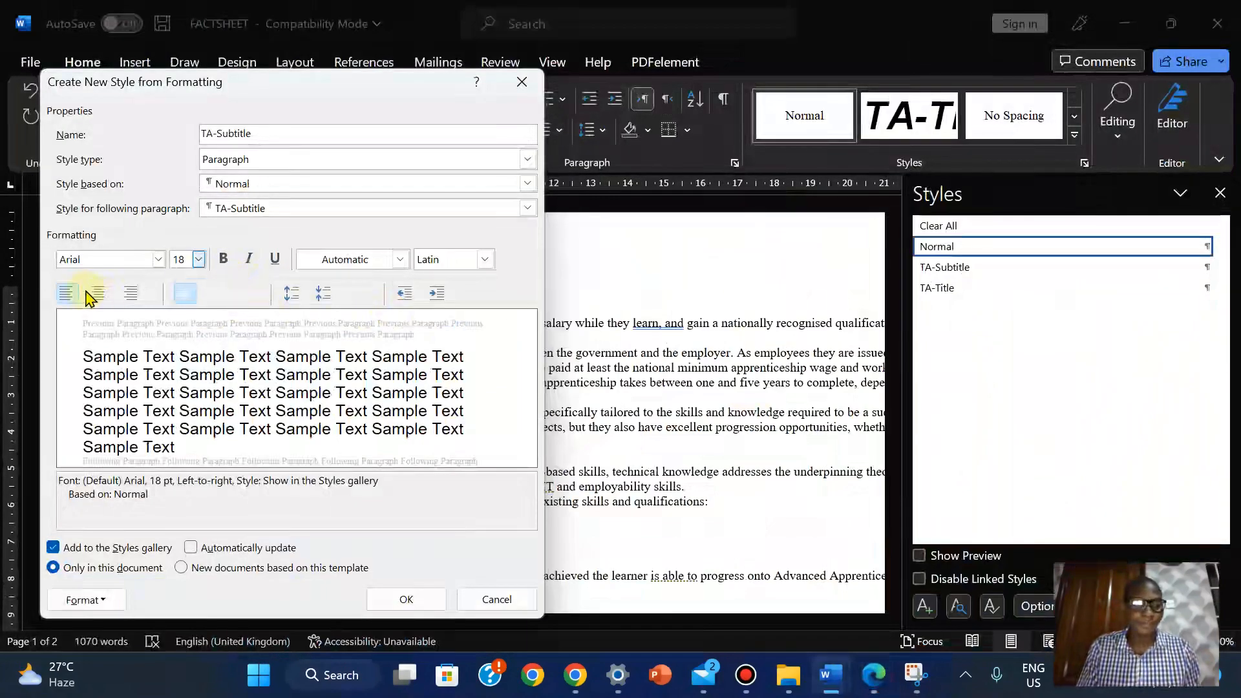
Underline TA-Subtitle, save the style, and return the paragraph to Normal
{"action": "mouse_move", "coordinate": [633, 7]}
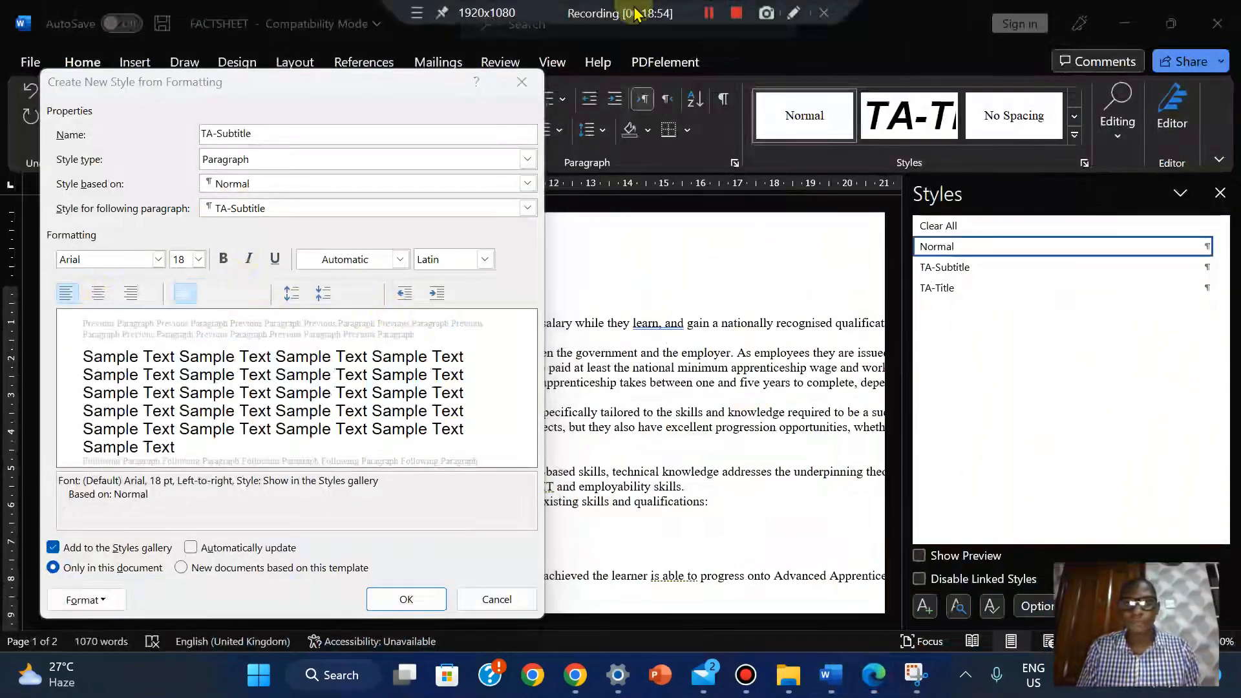
{"action": "left_click", "coordinate": [878, 679]}
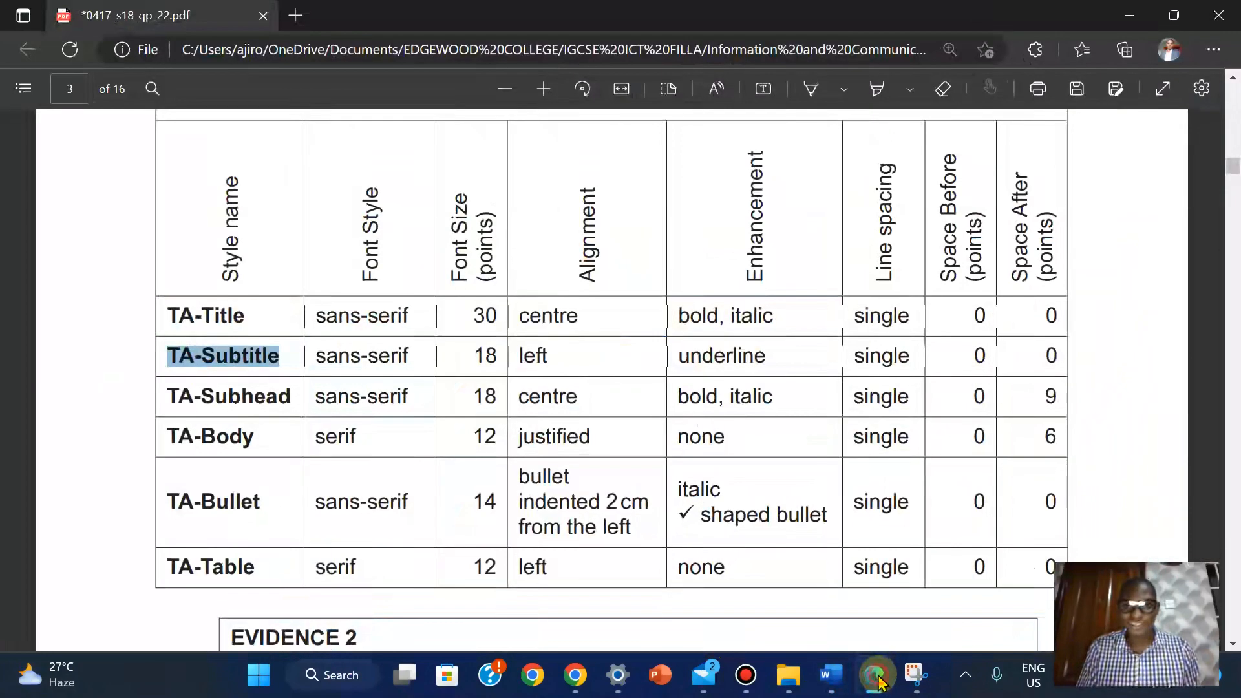
{"action": "left_click", "coordinate": [877, 678]}
{"action": "left_click", "coordinate": [275, 259]}
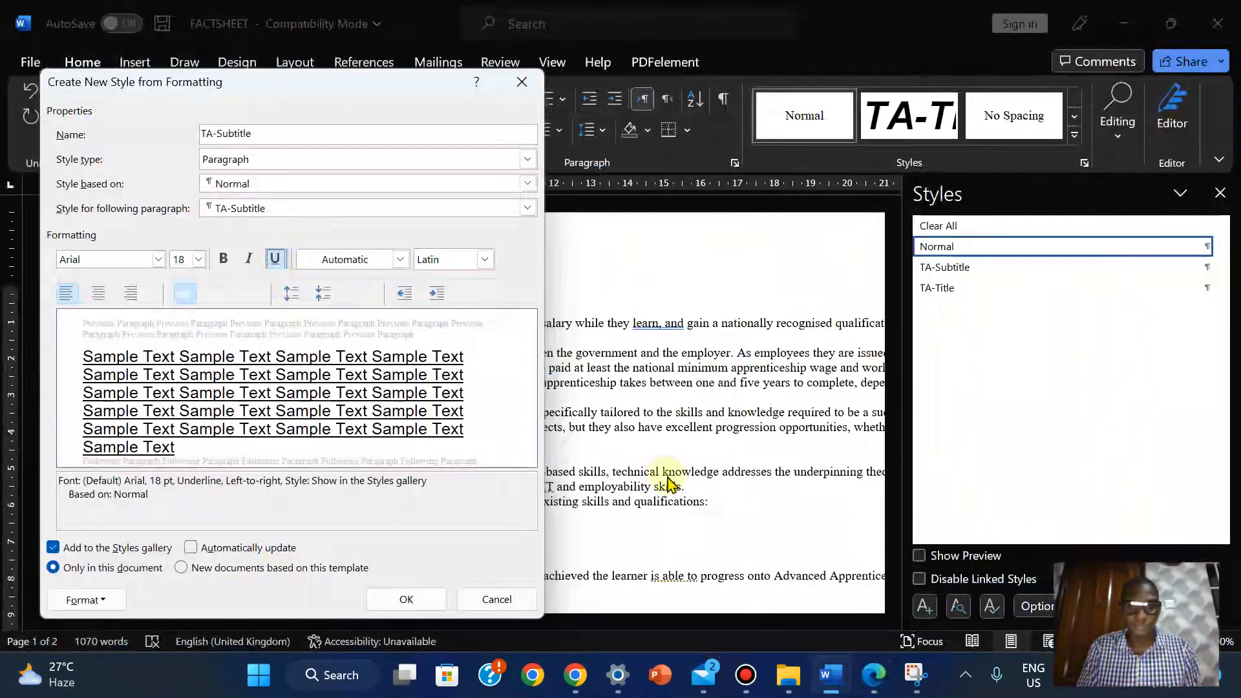
{"action": "left_click", "coordinate": [877, 679]}
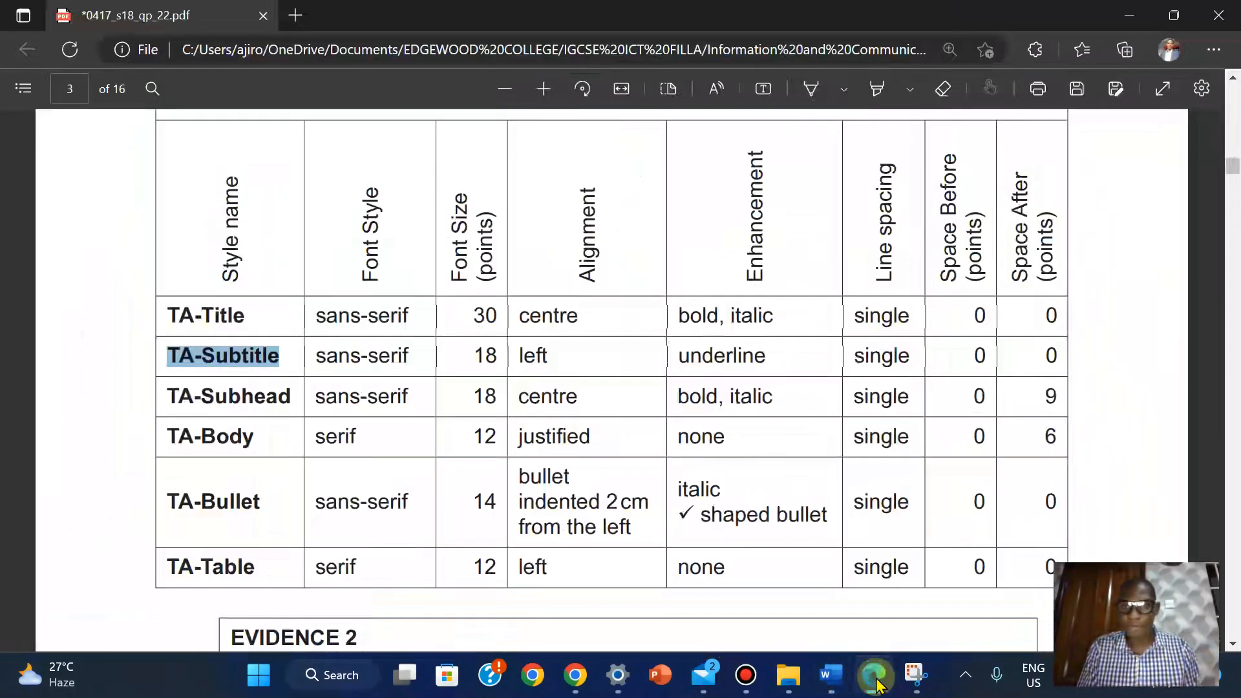
{"action": "left_click", "coordinate": [877, 679]}
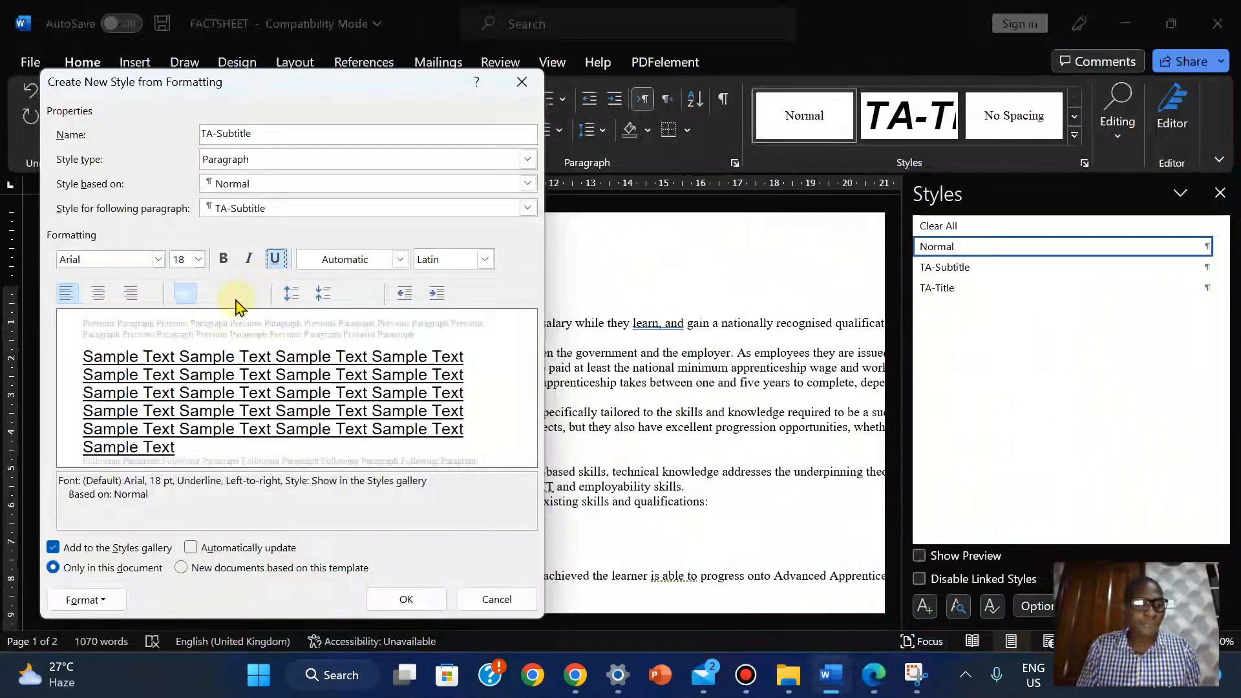
{"action": "left_click", "coordinate": [414, 599]}
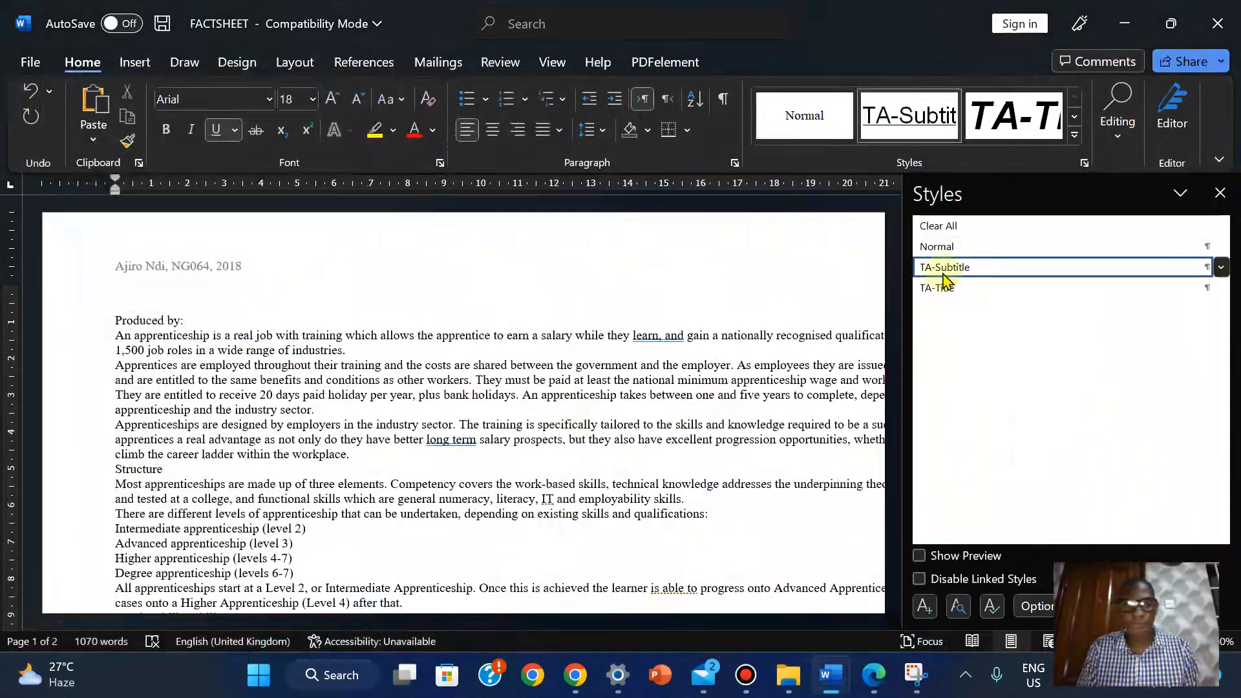
{"action": "mouse_move", "coordinate": [943, 278]}
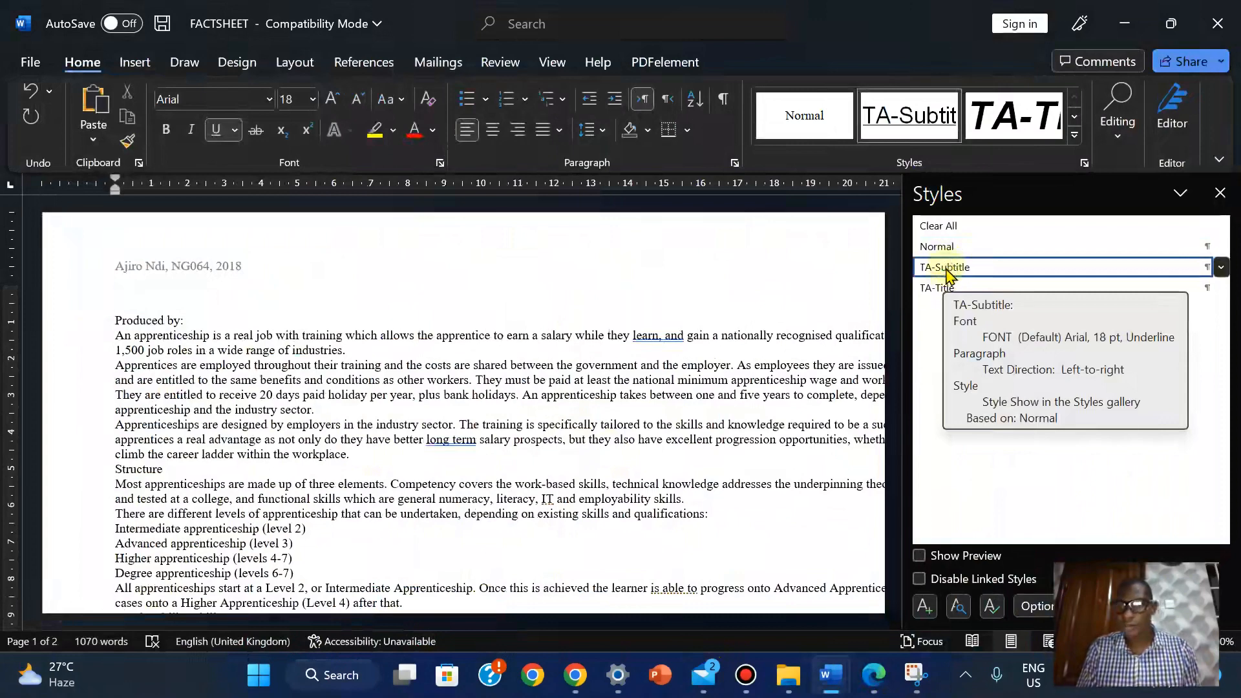
{"action": "left_click", "coordinate": [937, 246]}
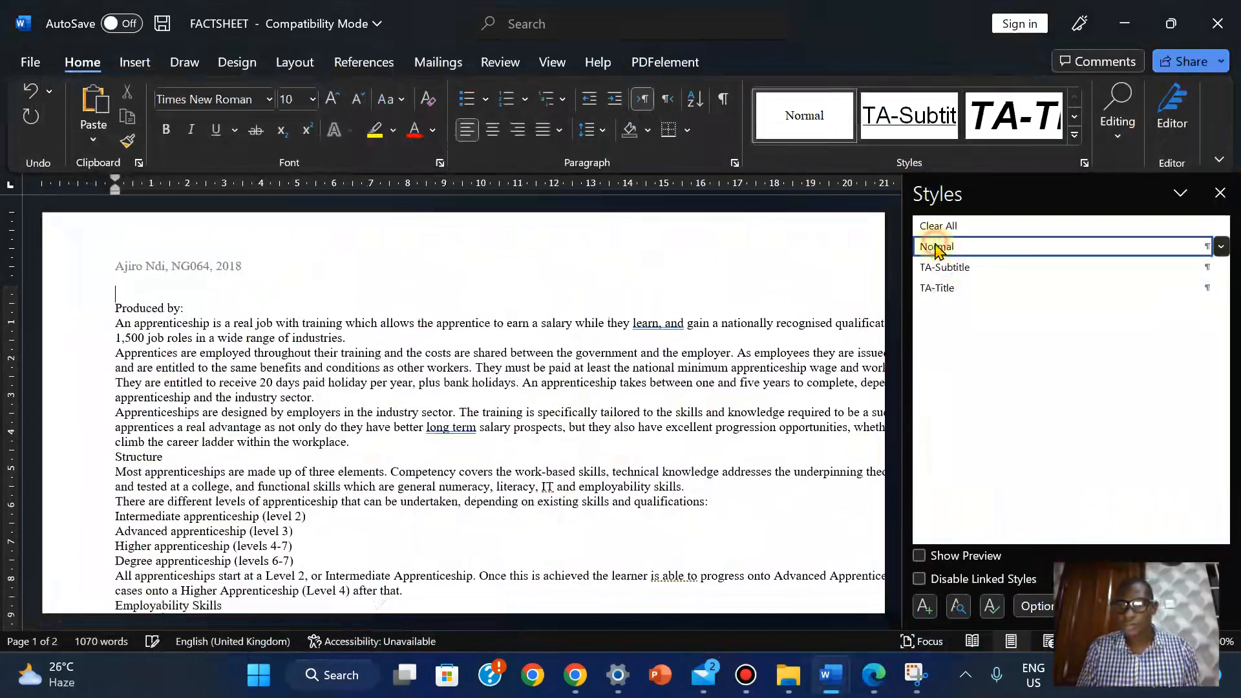
{"action": "left_click", "coordinate": [929, 609]}
Copy 'TA-Subhead' from the PDF spec table and paste it as the new style's name
{"action": "left_click", "coordinate": [874, 675]}
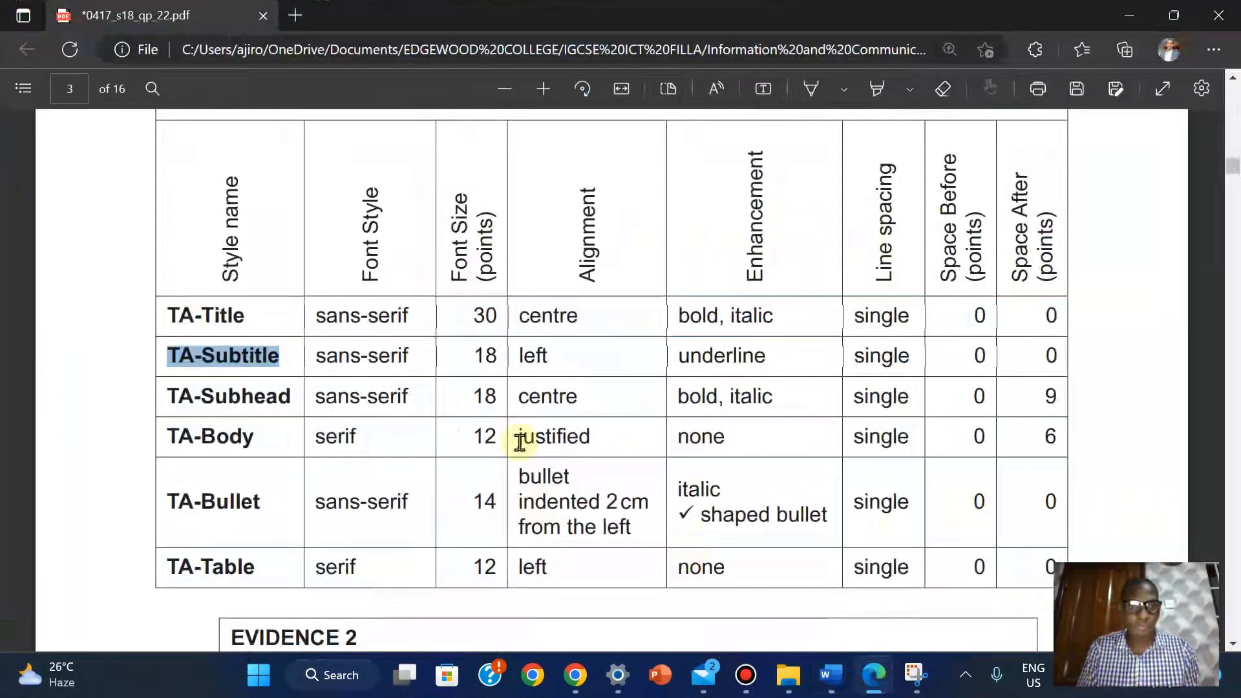
{"action": "left_click_drag", "start_coordinate": [167, 397], "coordinate": [299, 402]}
{"action": "left_click", "coordinate": [329, 235]}
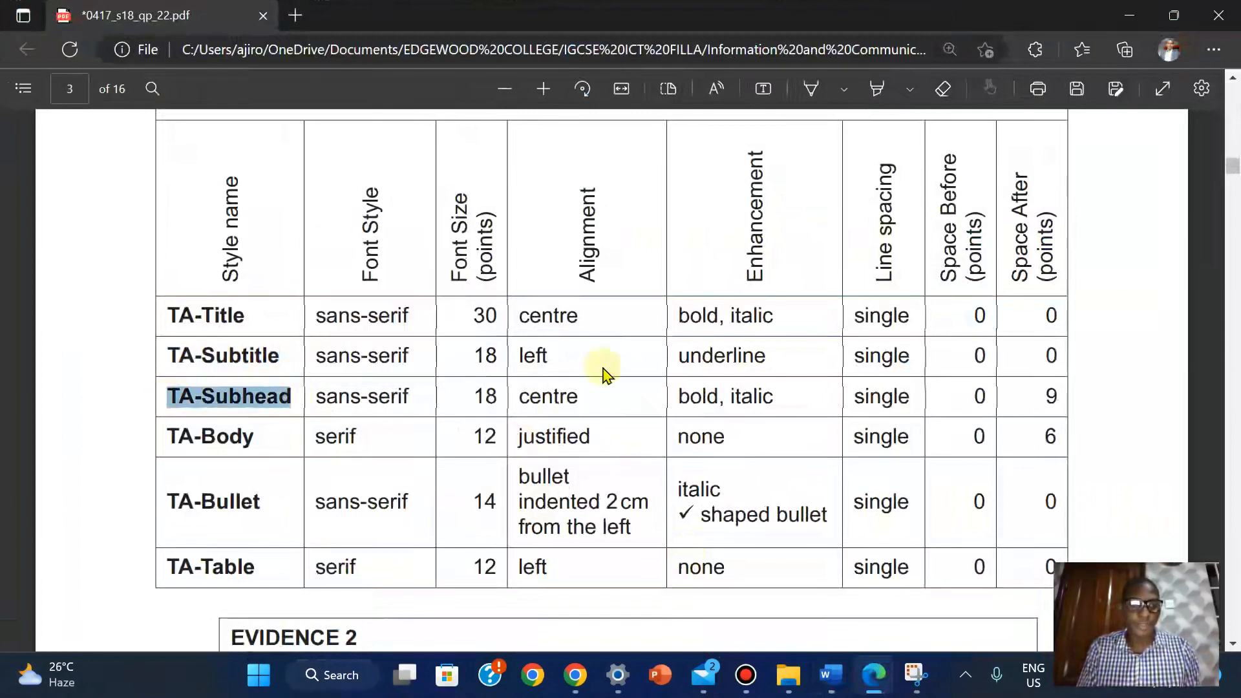
{"action": "mouse_move", "coordinate": [831, 676]}
{"action": "left_click", "coordinate": [938, 555]}
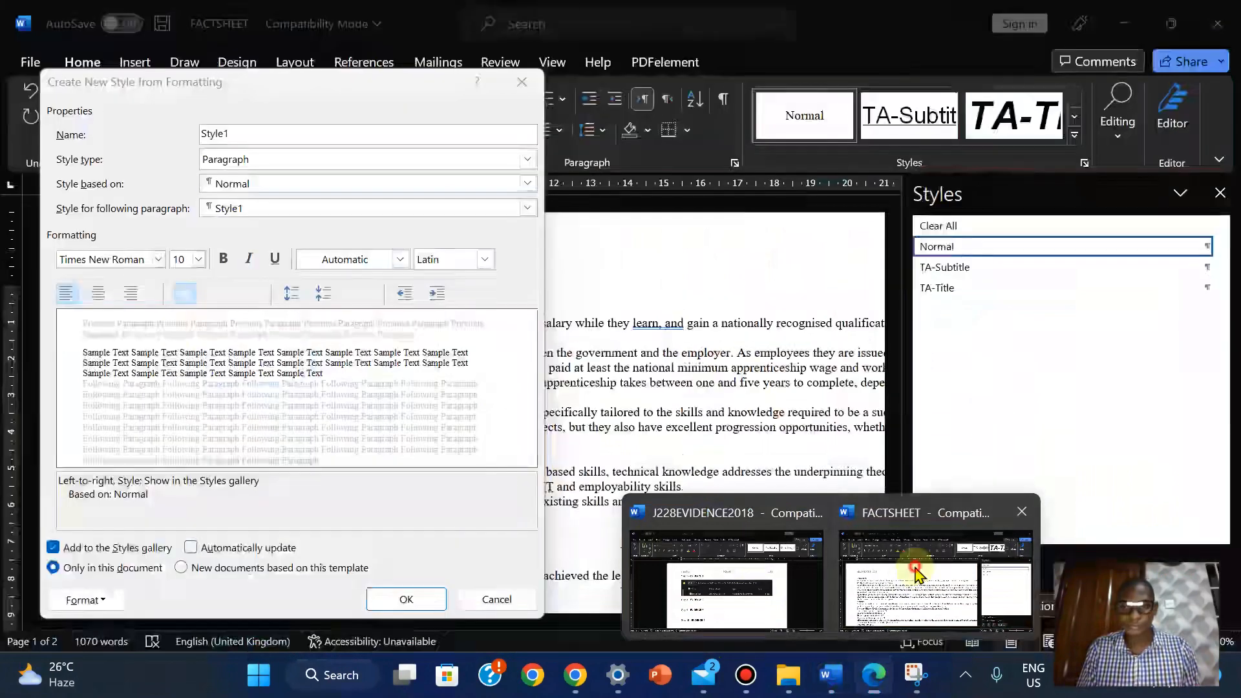
{"action": "right_click", "coordinate": [220, 133]}
{"action": "left_click", "coordinate": [265, 194]}
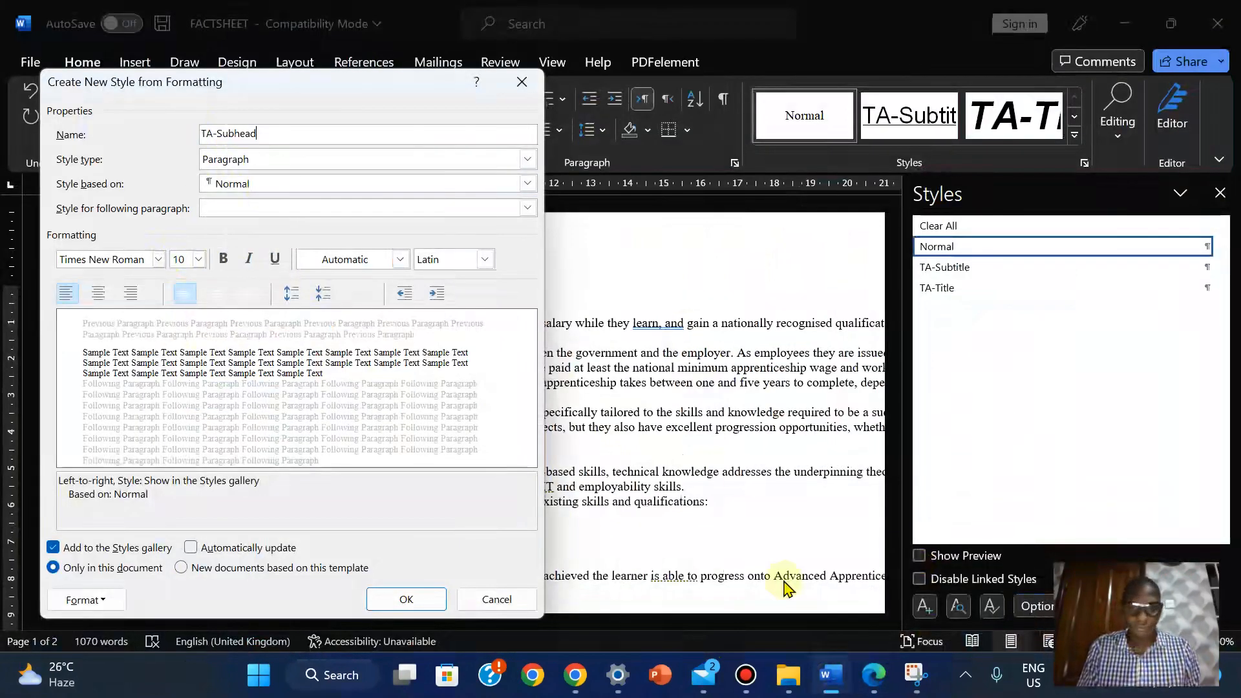
Set the TA-Subhead font to Arial at 18 pt
{"action": "left_click", "coordinate": [869, 569]}
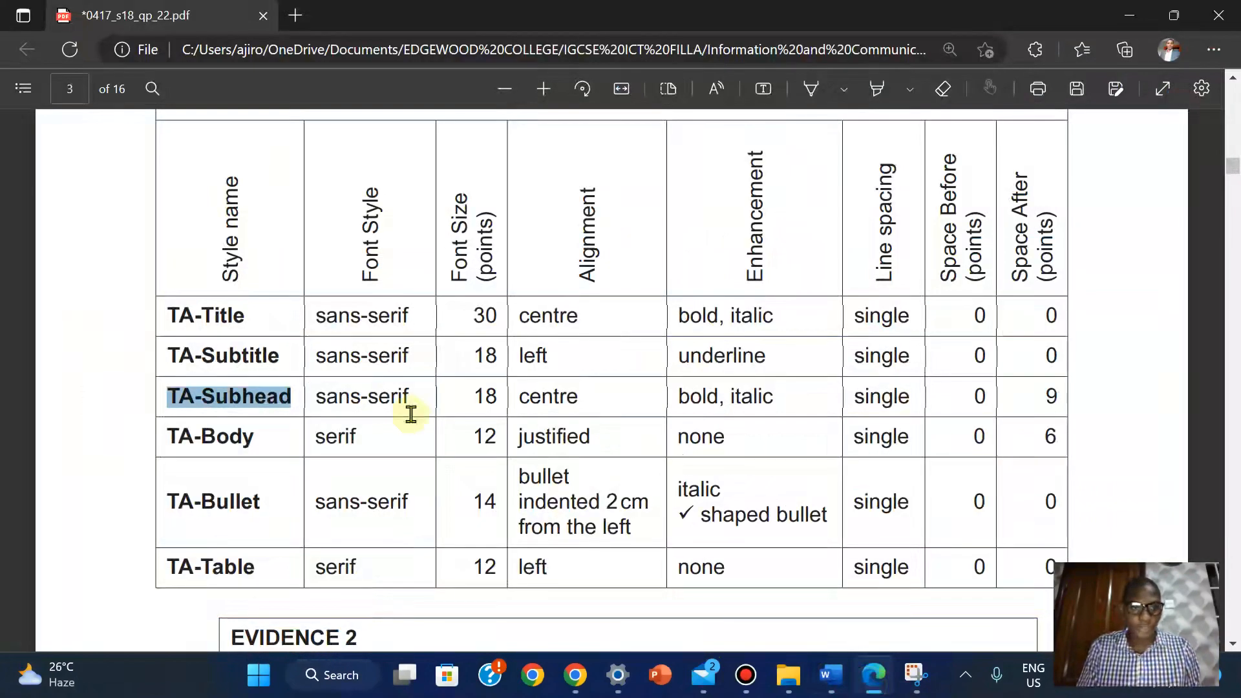
{"action": "mouse_move", "coordinate": [831, 672]}
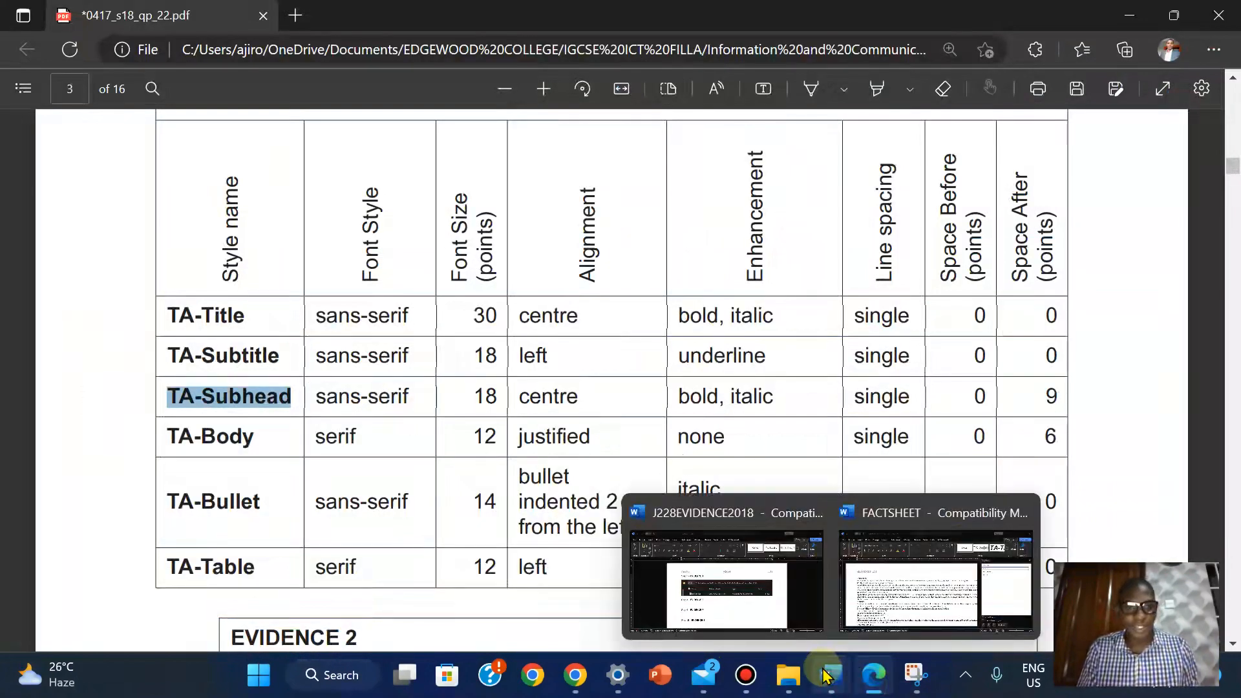
{"action": "left_click", "coordinate": [908, 606]}
{"action": "left_click", "coordinate": [158, 259]}
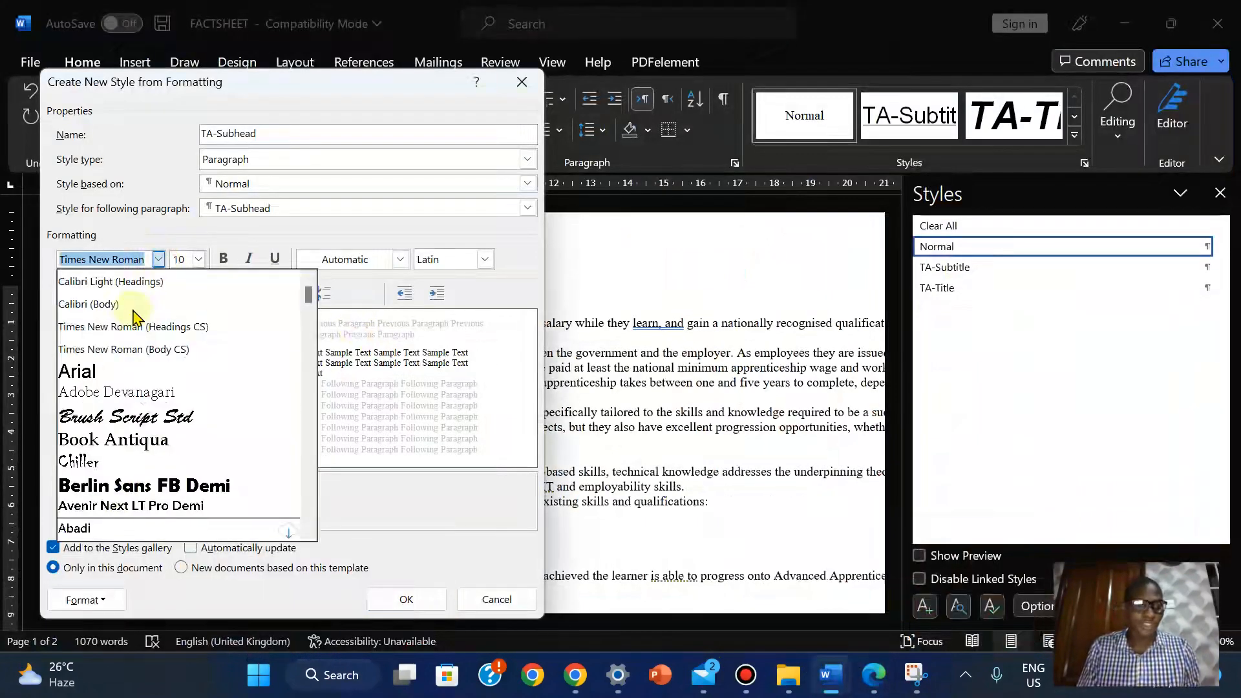
{"action": "left_click", "coordinate": [84, 371]}
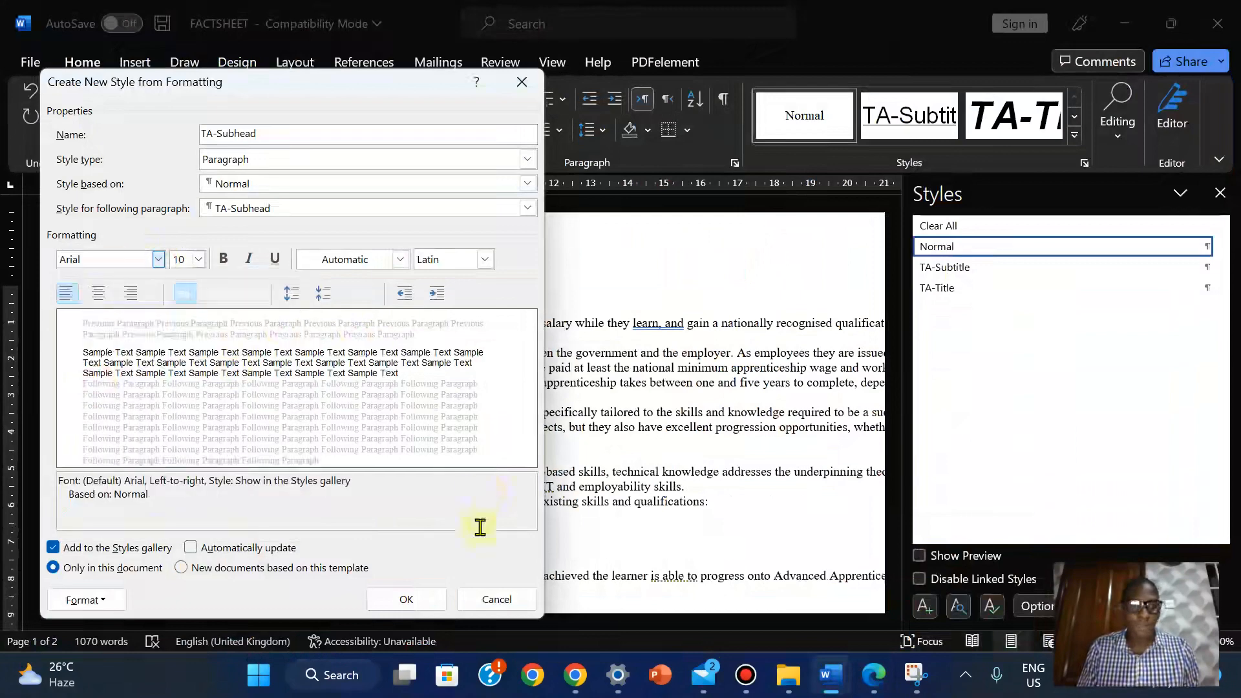
{"action": "left_click", "coordinate": [869, 686]}
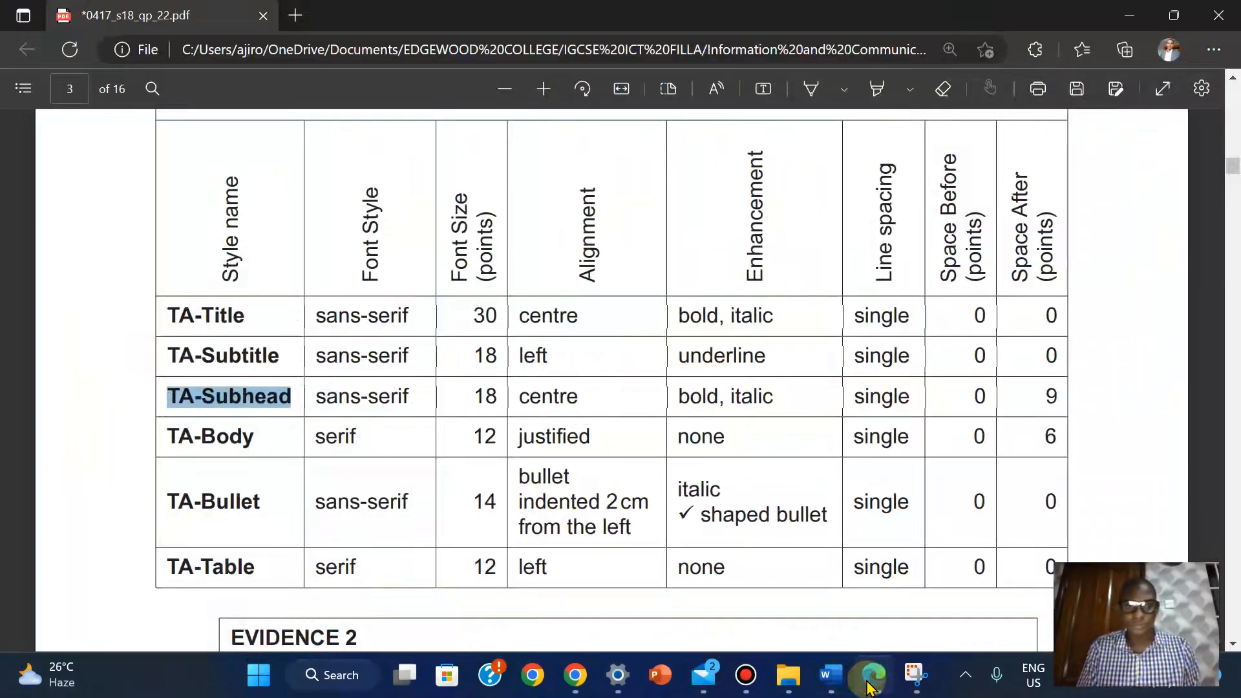
{"action": "left_click", "coordinate": [870, 685]}
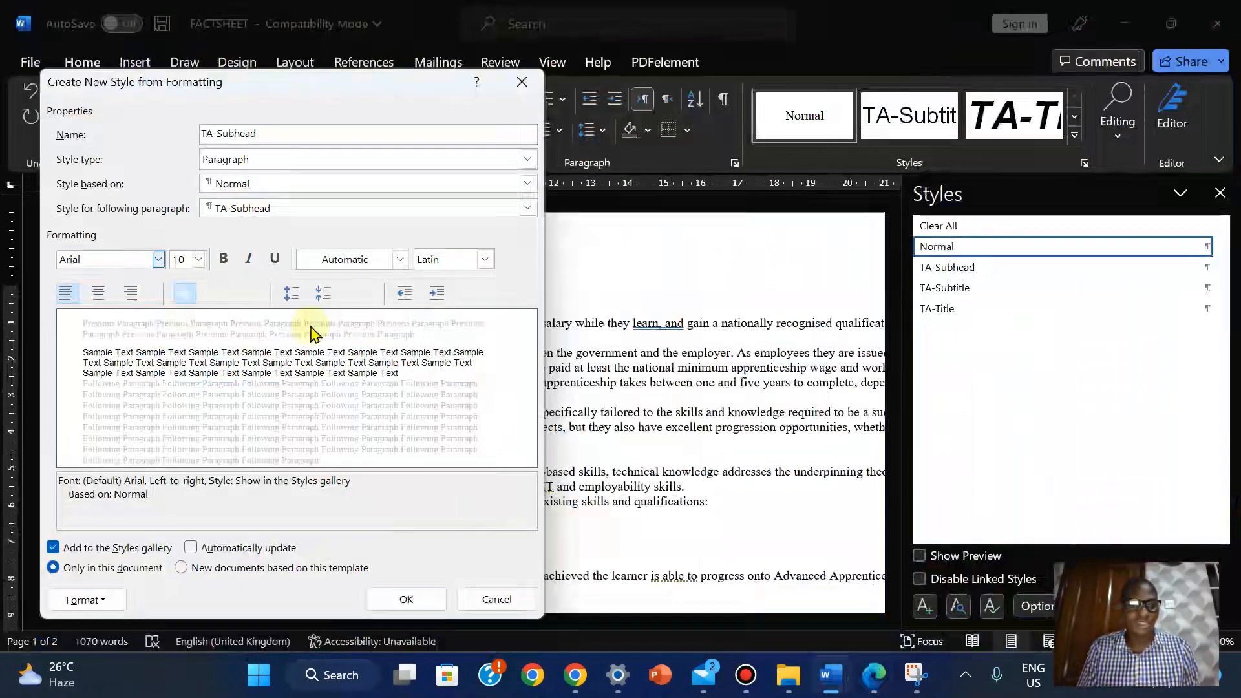
{"action": "left_click", "coordinate": [198, 259]}
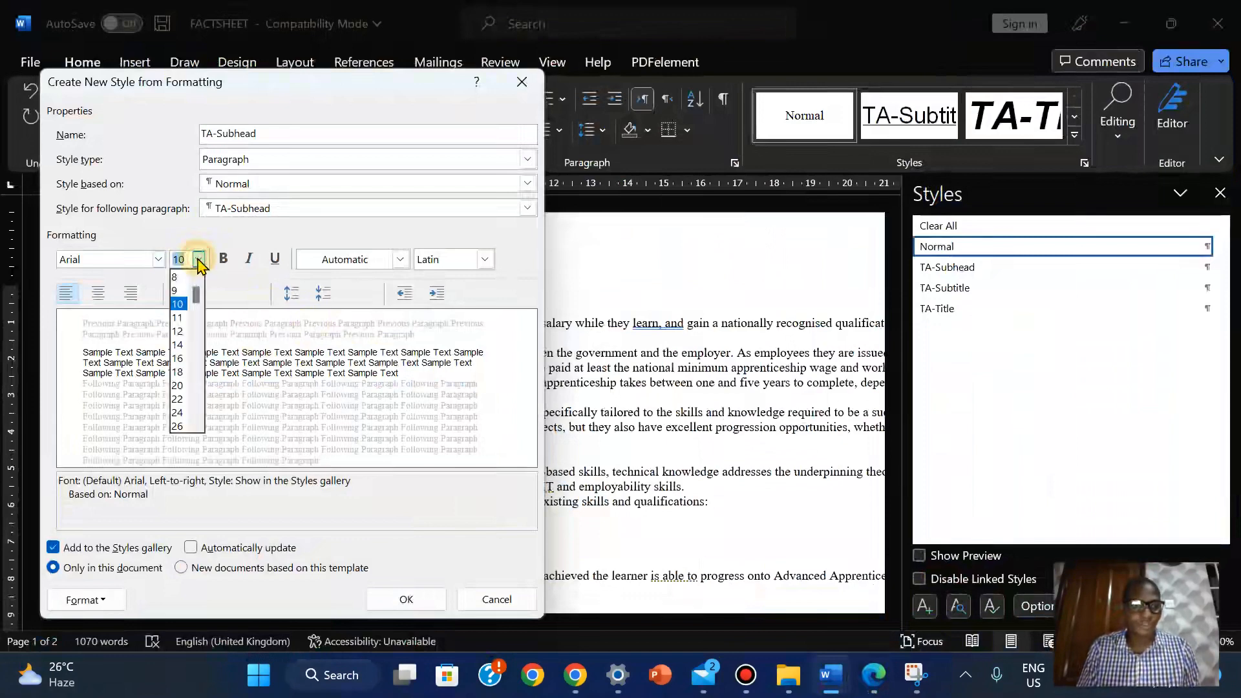
{"action": "left_click", "coordinate": [179, 374]}
{"action": "left_click", "coordinate": [873, 682]}
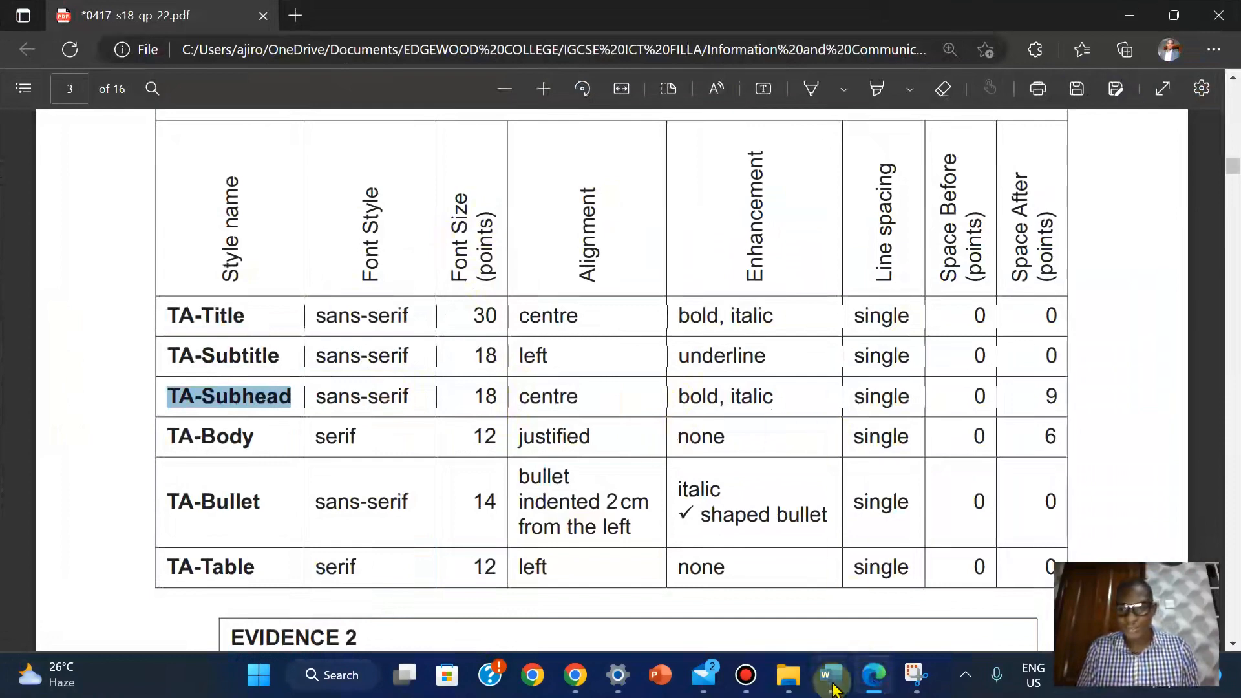
{"action": "mouse_move", "coordinate": [832, 691]}
{"action": "left_click", "coordinate": [914, 621]}
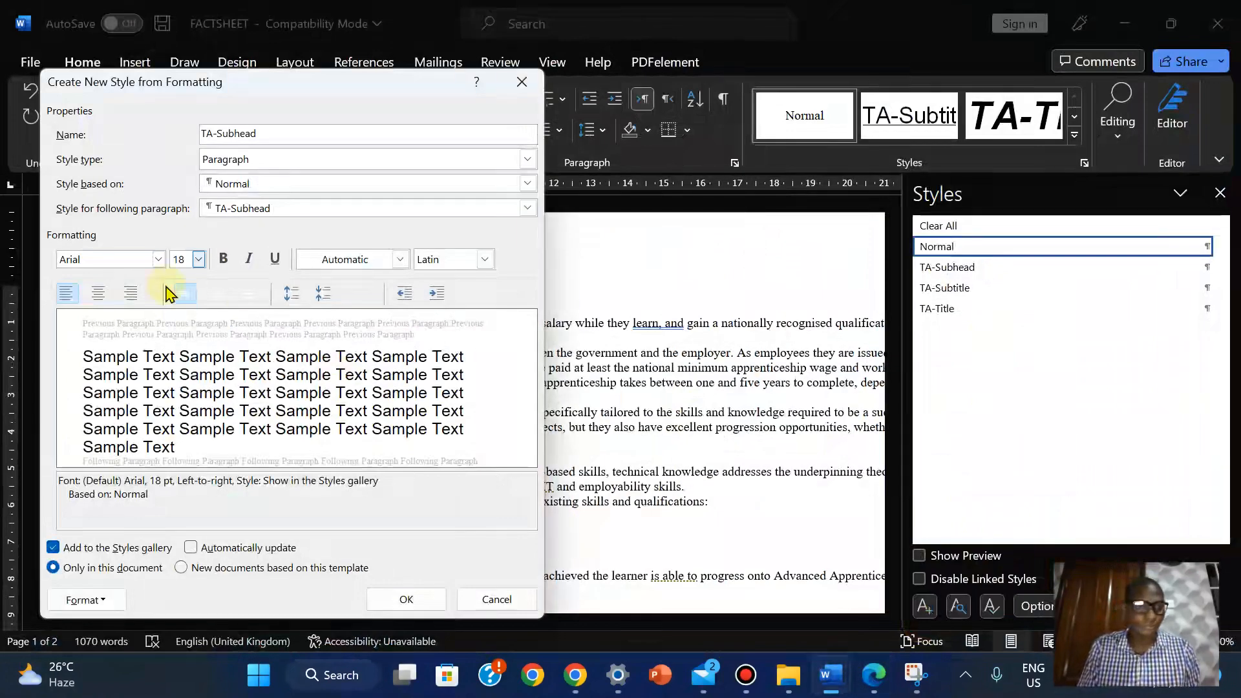
Set the TA-Subhead paragraph alignment to Centered
{"action": "left_click", "coordinate": [84, 599]}
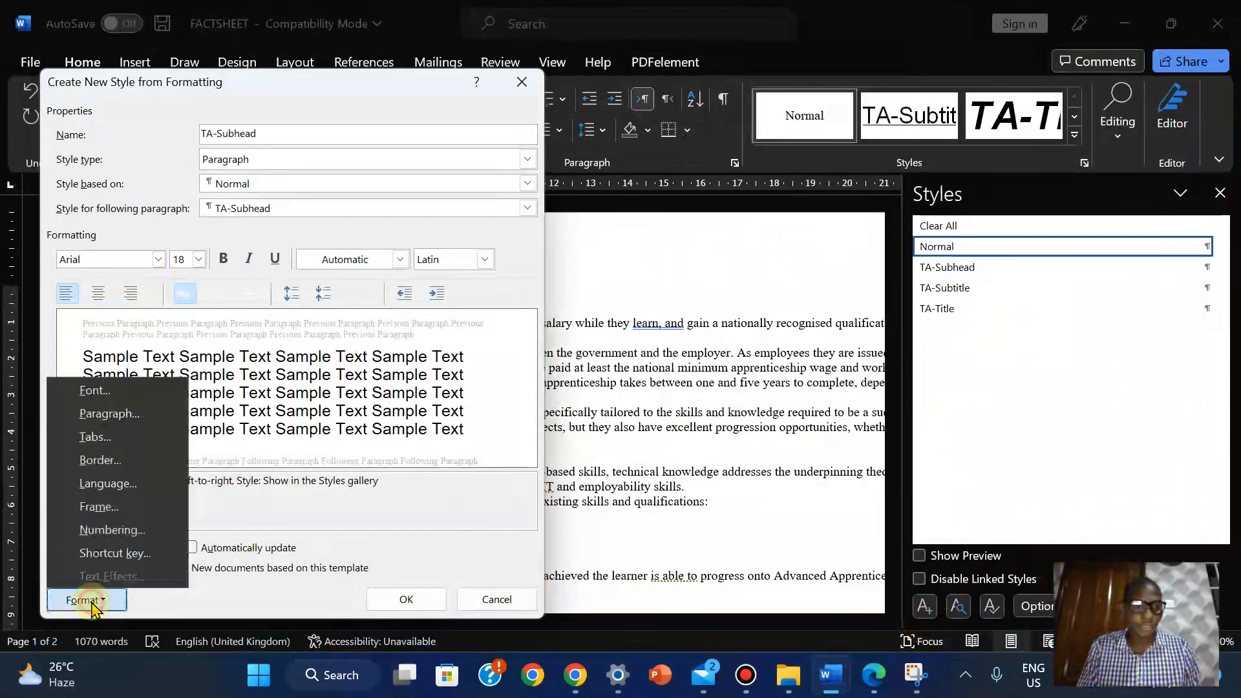
{"action": "left_click", "coordinate": [108, 416]}
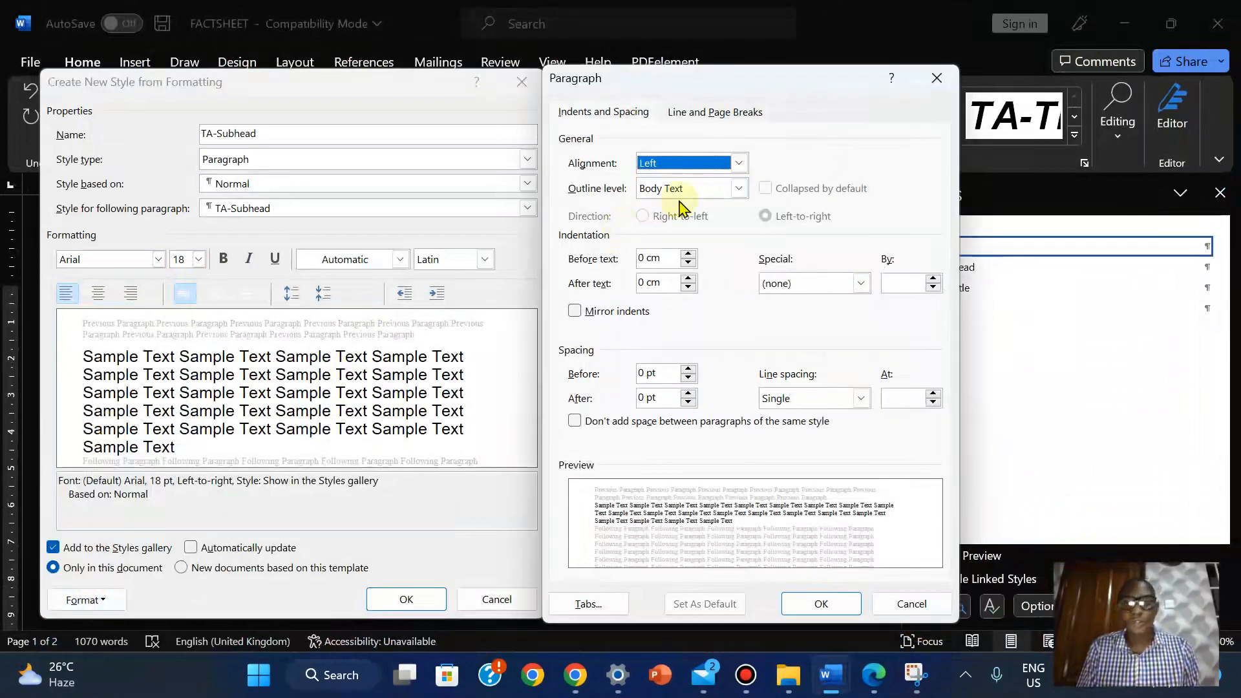
{"action": "left_click", "coordinate": [739, 163]}
{"action": "left_click", "coordinate": [683, 197]}
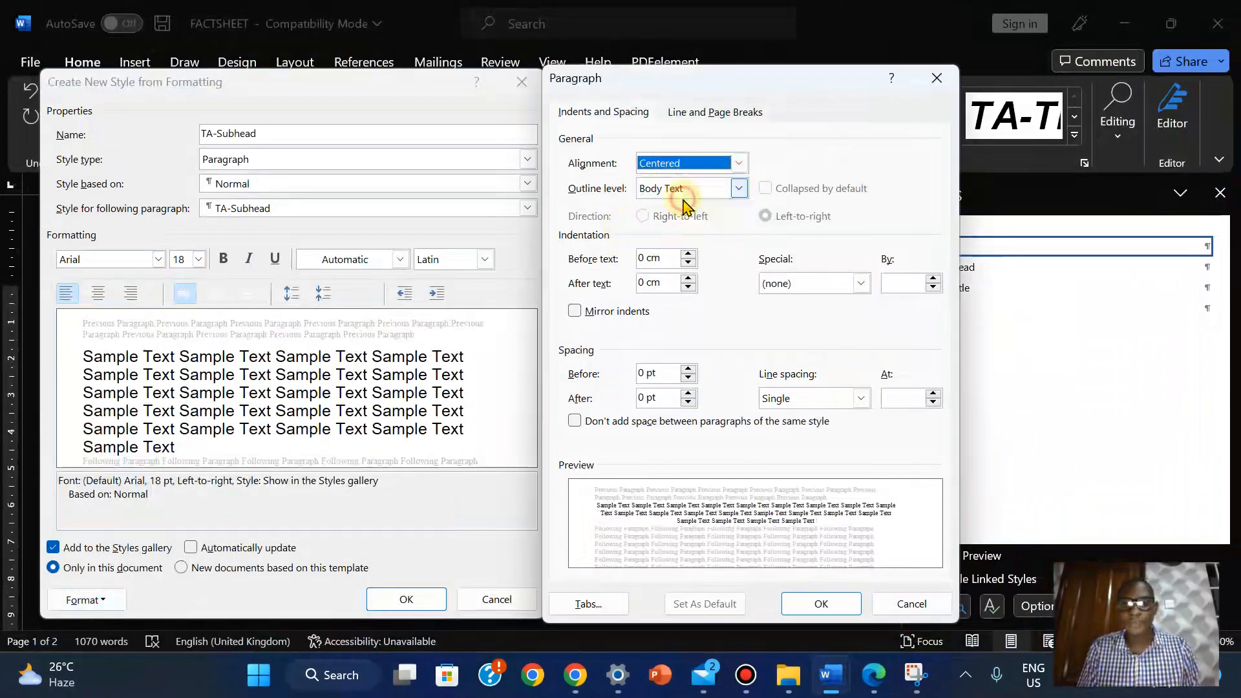
{"action": "left_click", "coordinate": [820, 602]}
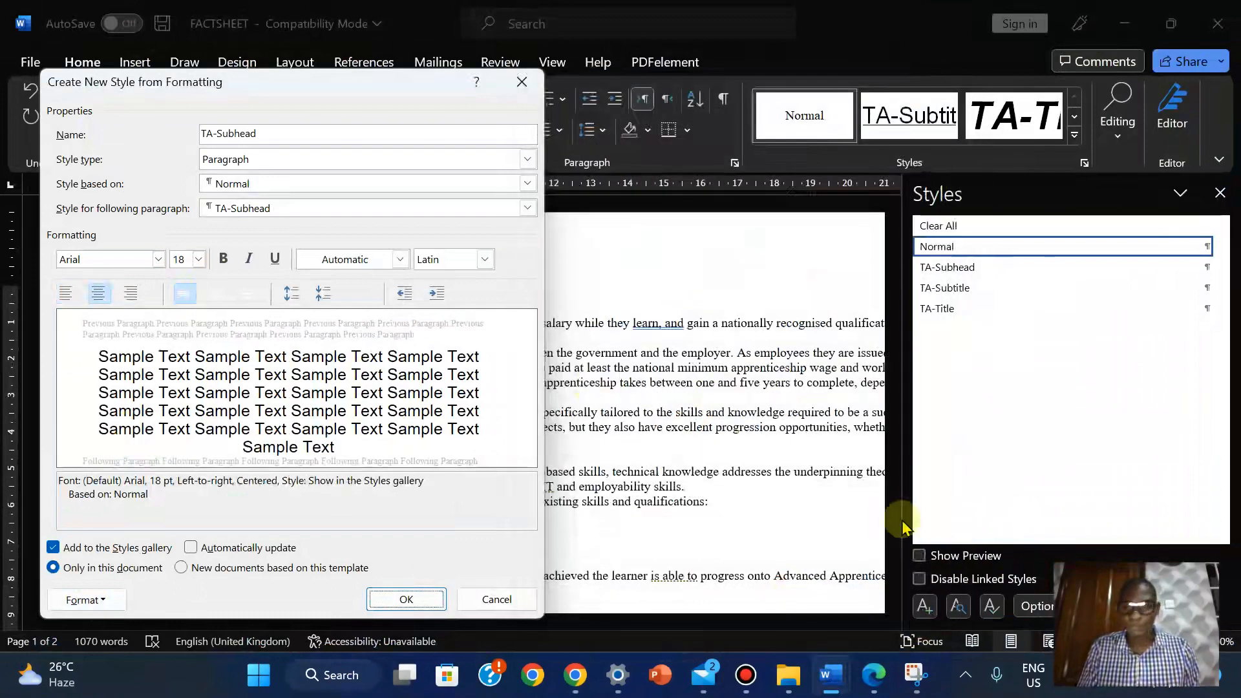
{"action": "left_click", "coordinate": [873, 675]}
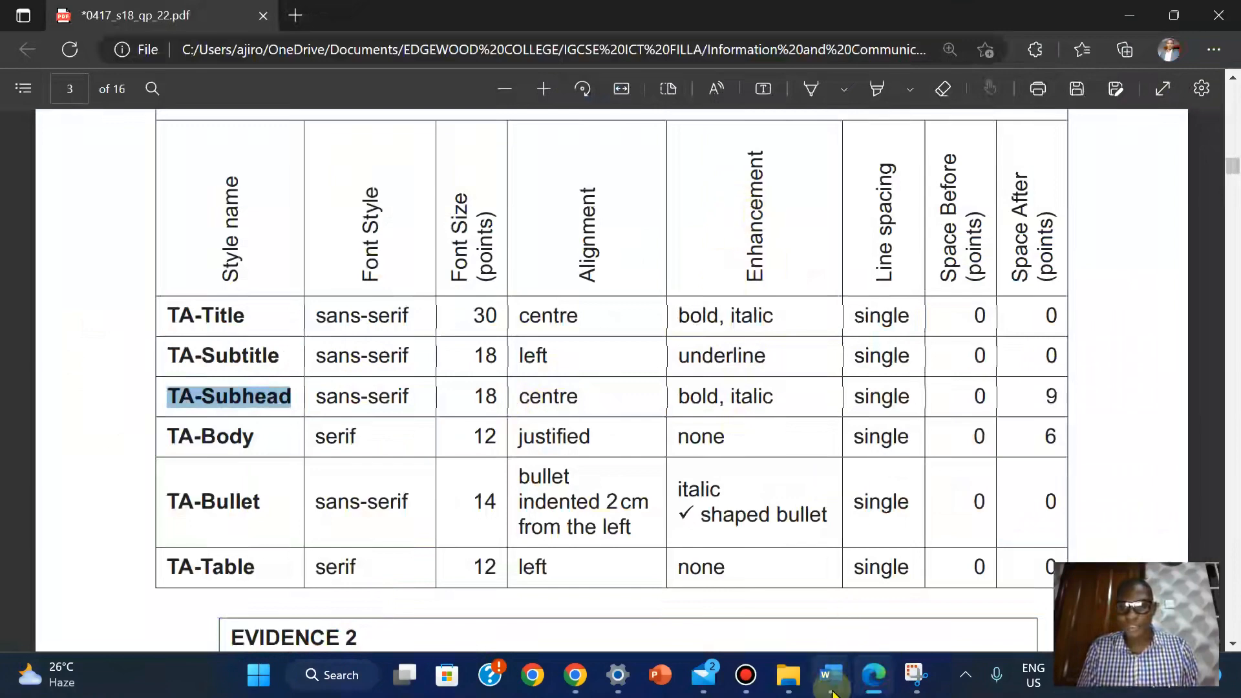
{"action": "mouse_move", "coordinate": [831, 674]}
{"action": "left_click", "coordinate": [931, 579]}
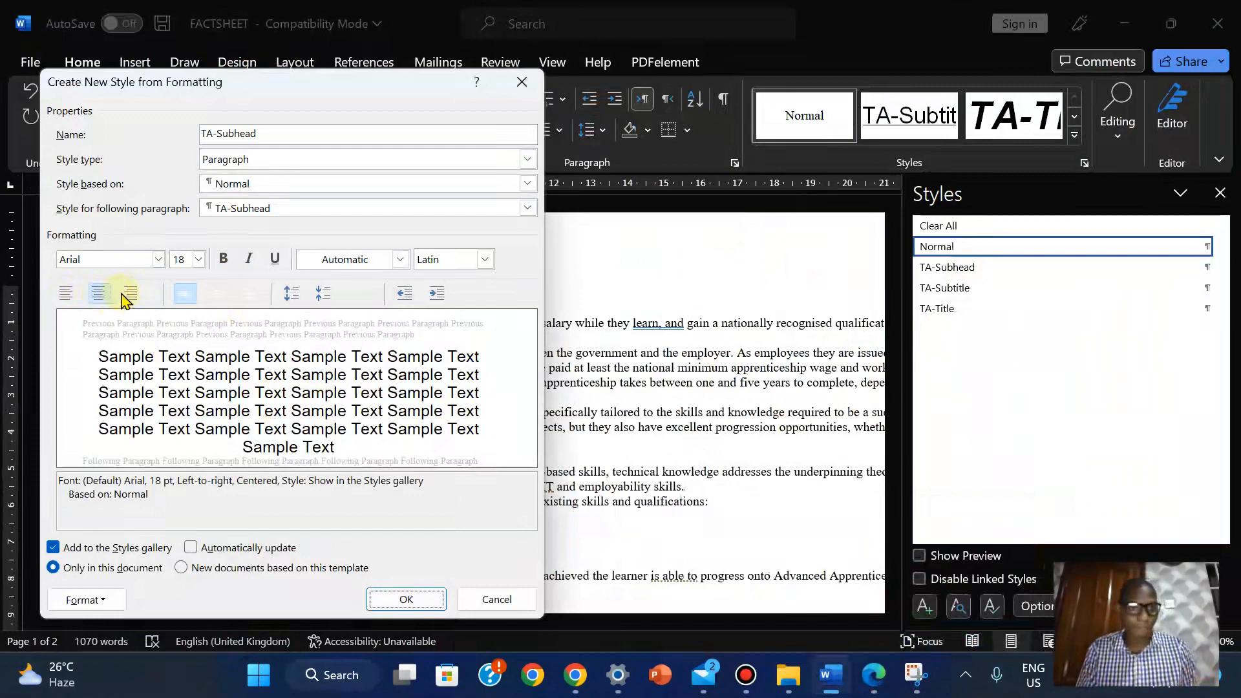
Recheck that the TA-Subhead alignment is still centred, leave it unchanged, and bring up the PDF spec table
{"action": "left_click", "coordinate": [85, 600]}
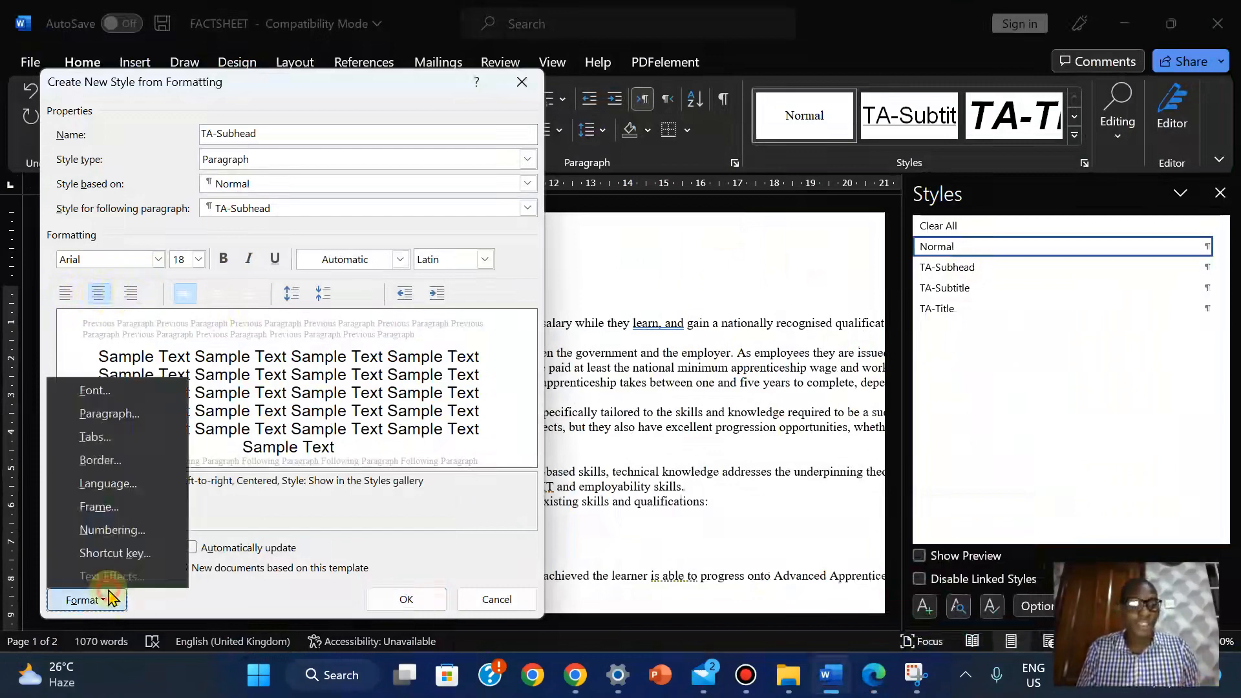
{"action": "left_click", "coordinate": [106, 414]}
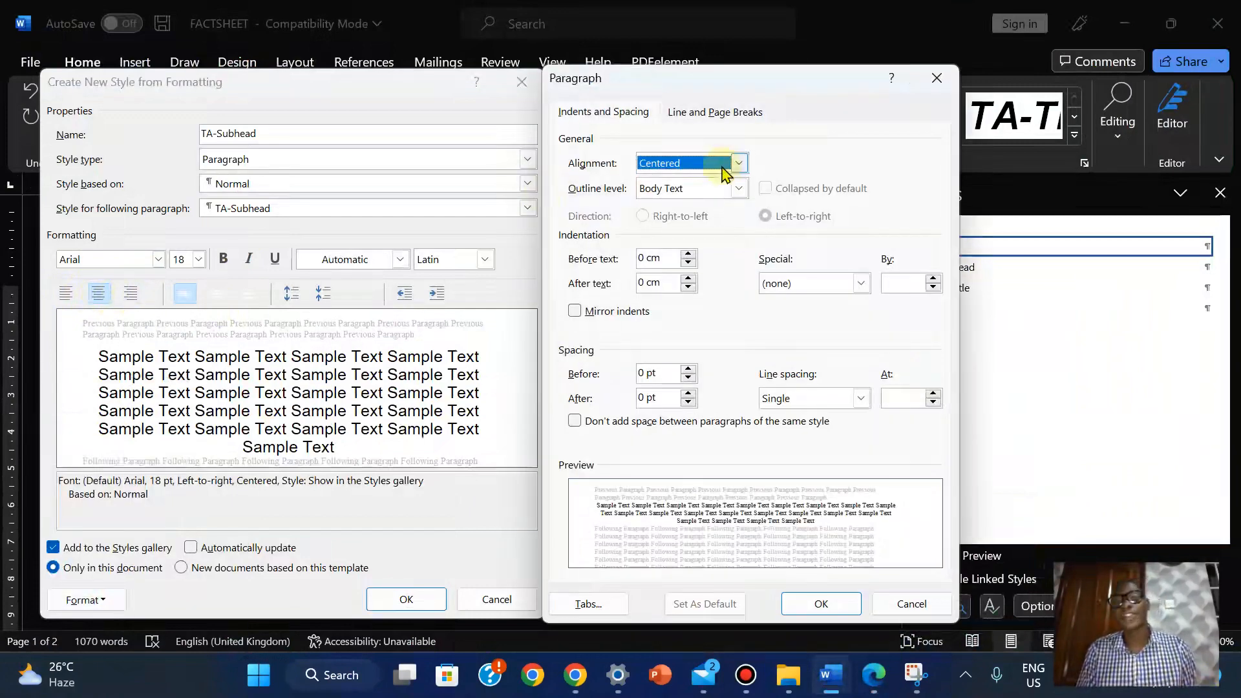
{"action": "left_click", "coordinate": [738, 165]}
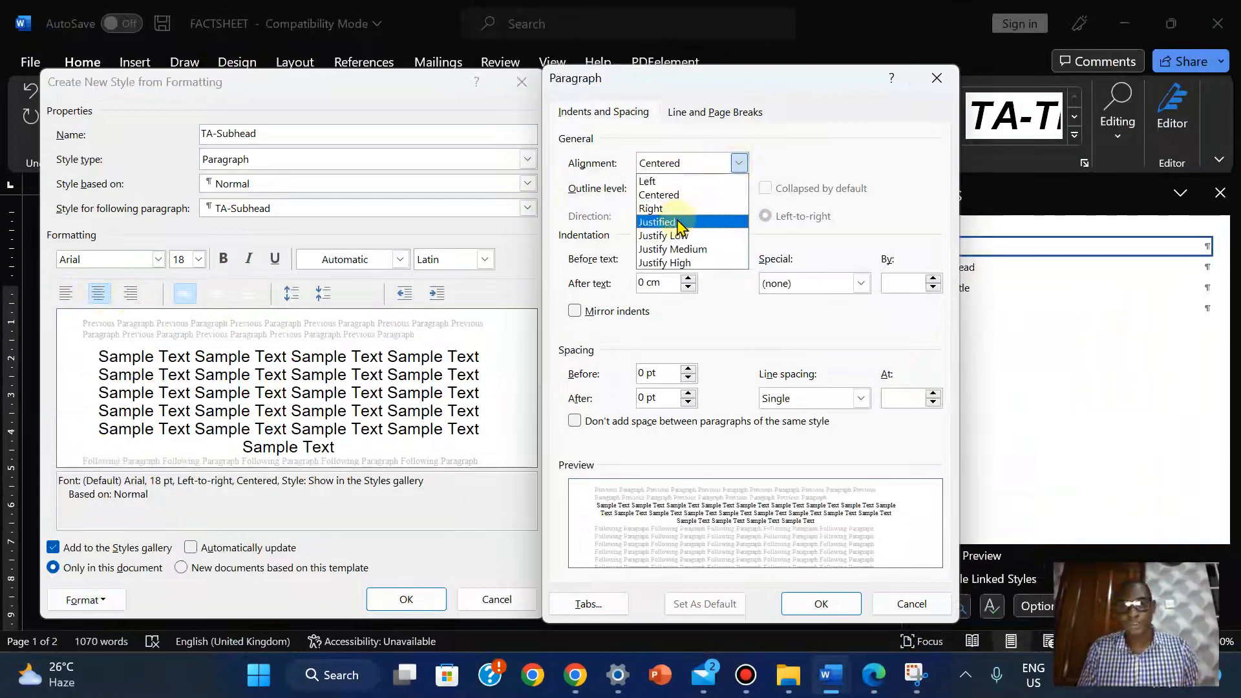
{"action": "left_click", "coordinate": [918, 605]}
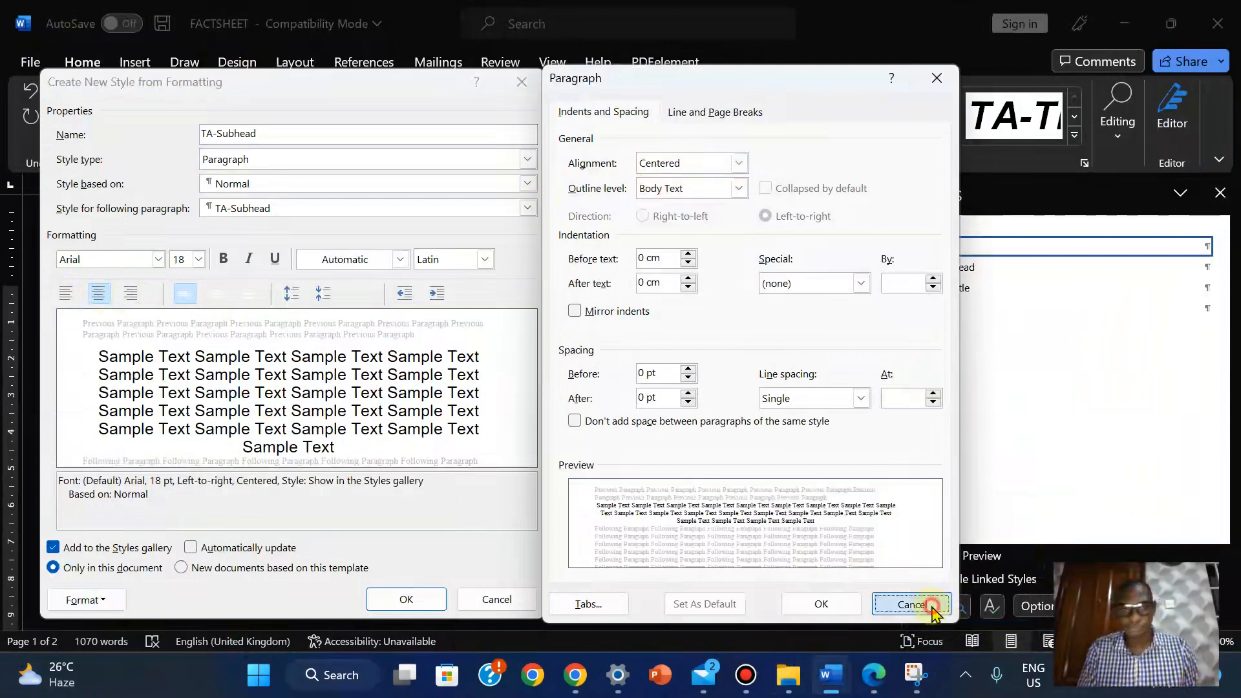
{"action": "left_click", "coordinate": [922, 606]}
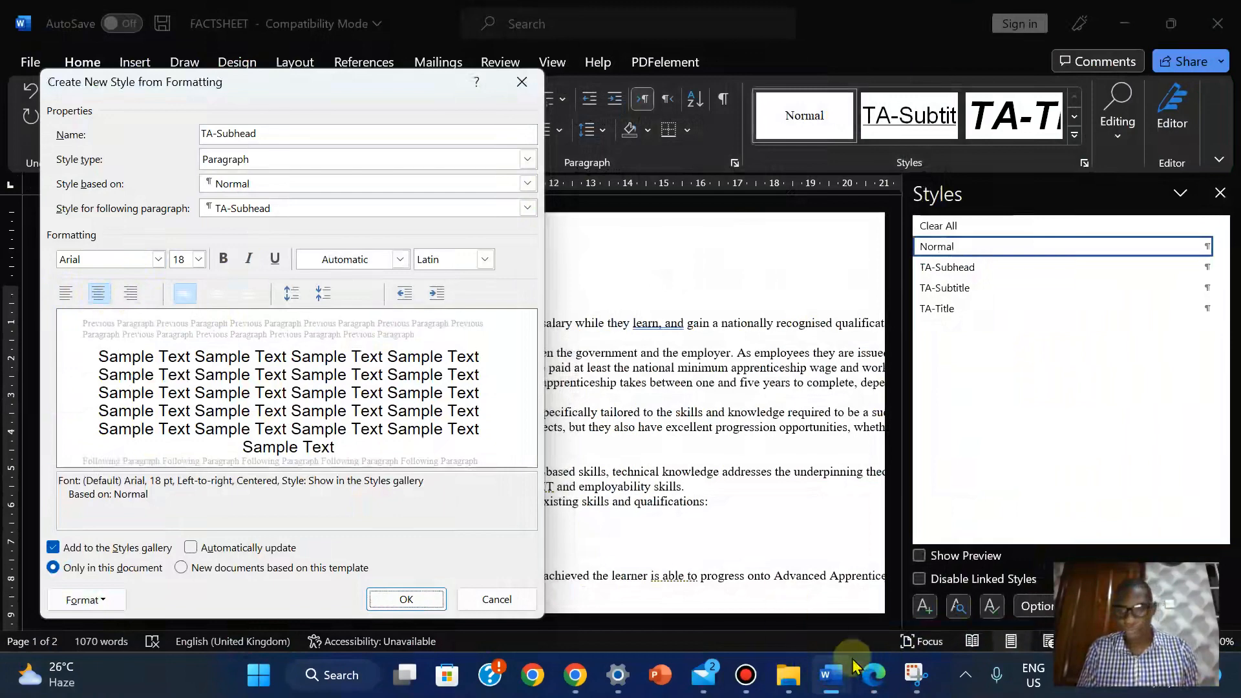
{"action": "left_click", "coordinate": [867, 680]}
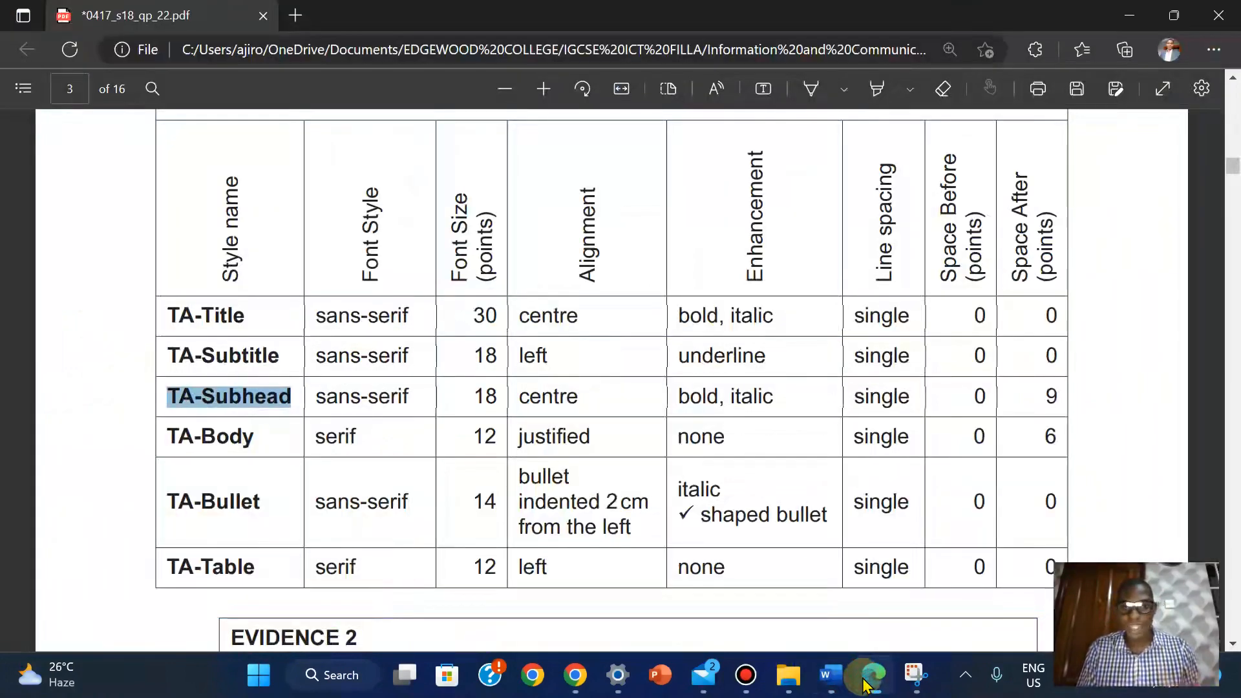
Make the TA-Subhead style bold italic
{"action": "left_click", "coordinate": [868, 680]}
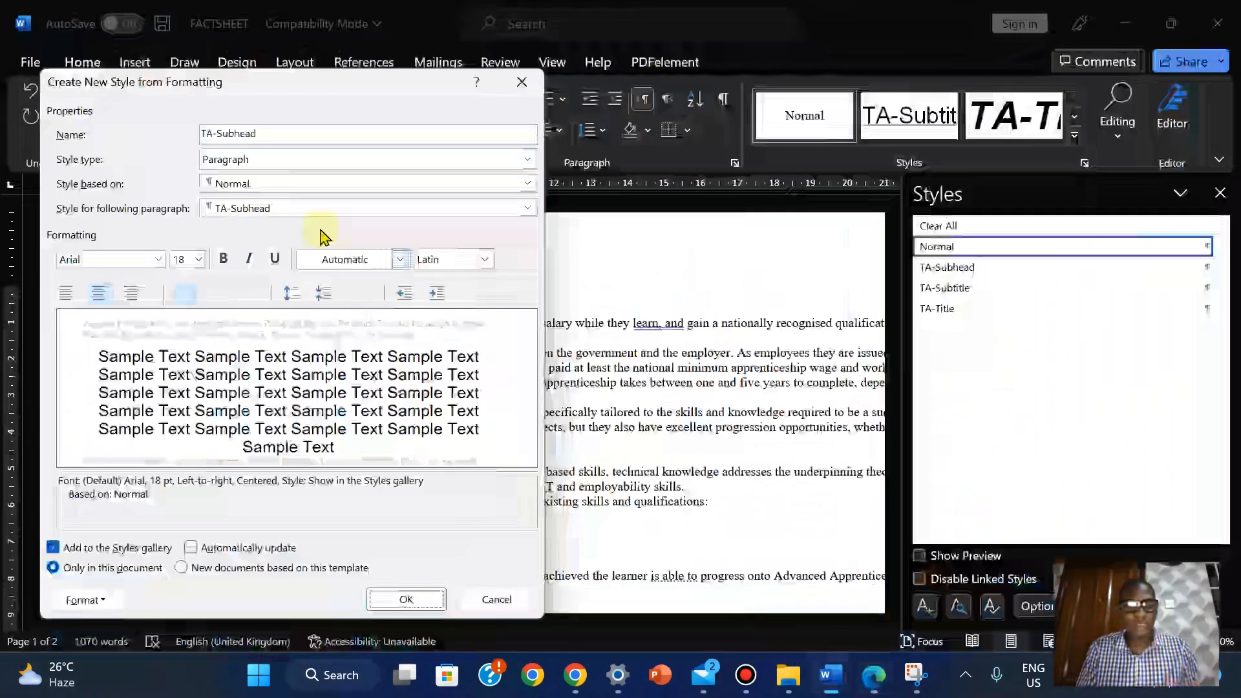
{"action": "left_click", "coordinate": [224, 259]}
{"action": "left_click", "coordinate": [248, 260]}
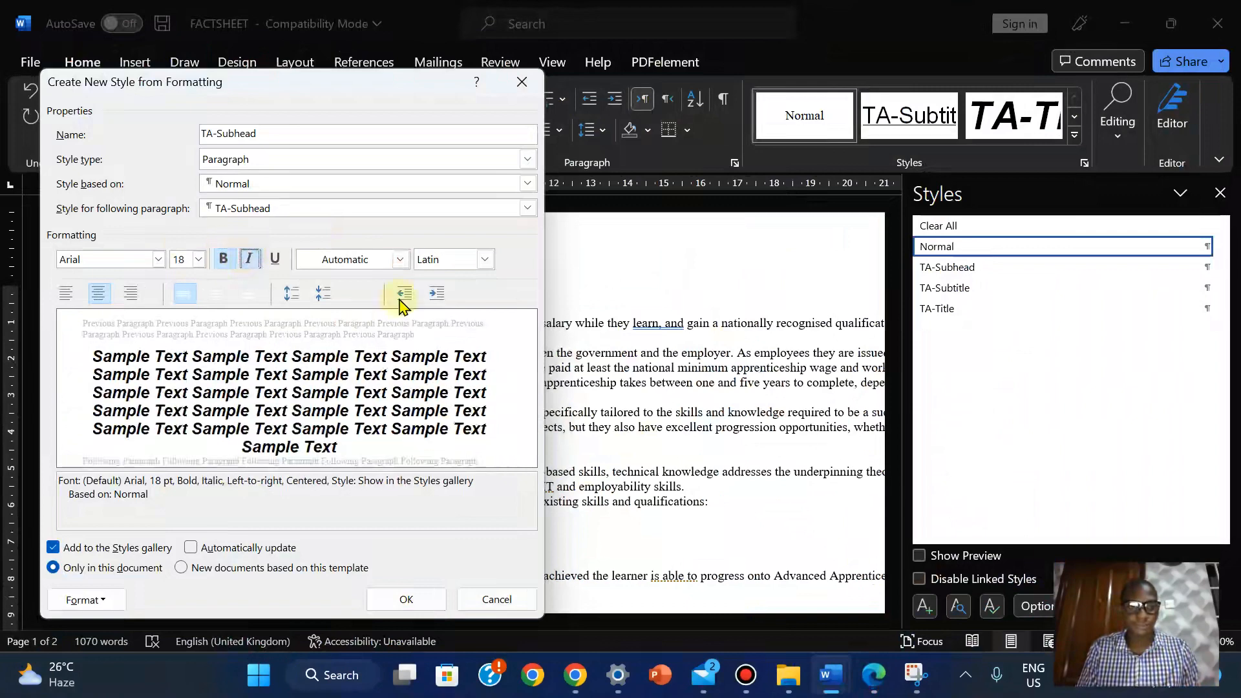
{"action": "left_click", "coordinate": [884, 693]}
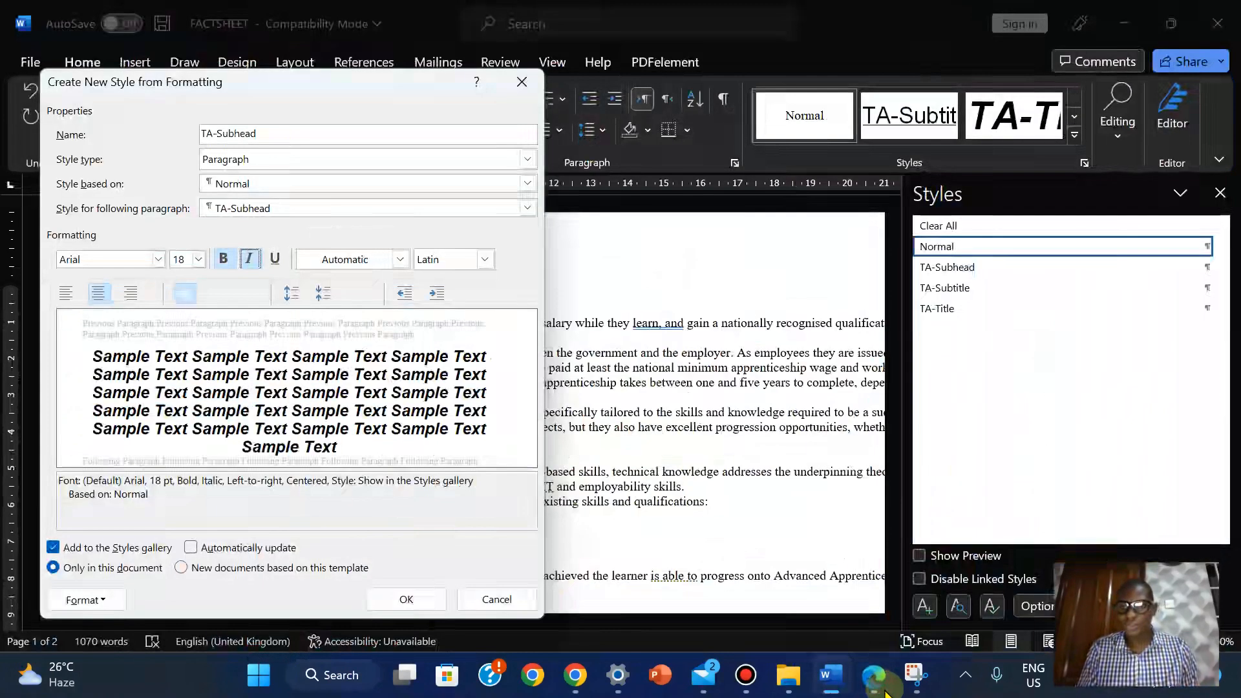
{"action": "left_click", "coordinate": [885, 692]}
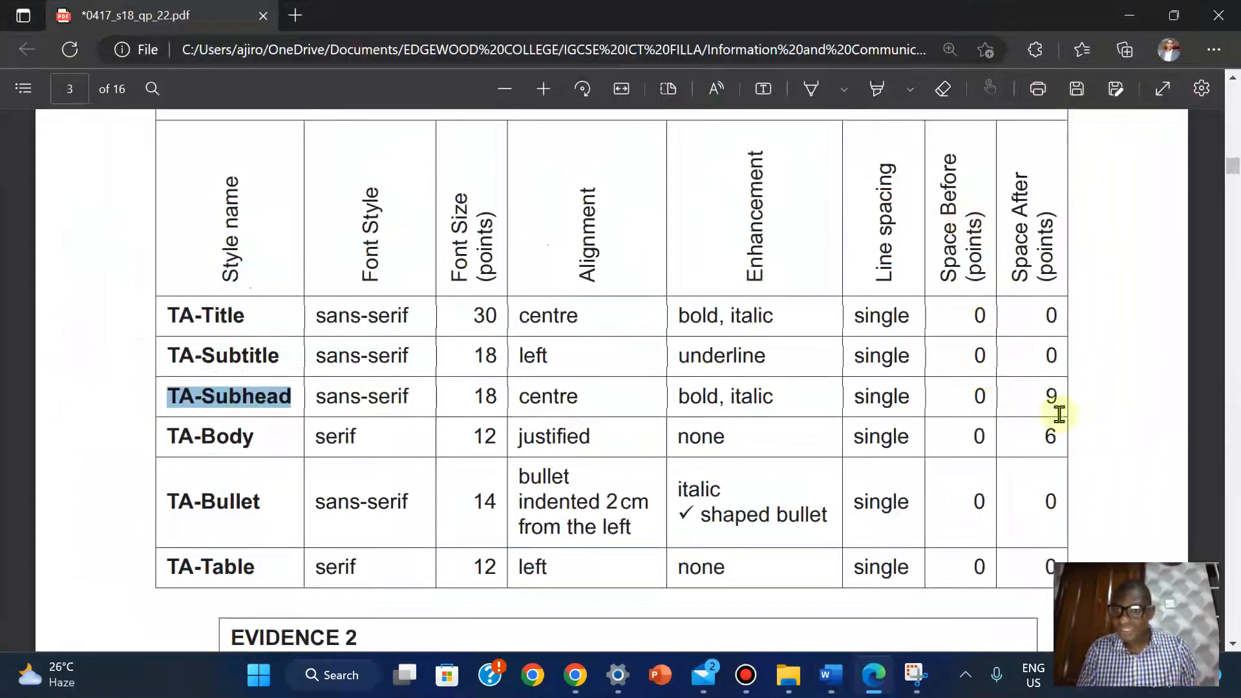
{"action": "mouse_move", "coordinate": [830, 675]}
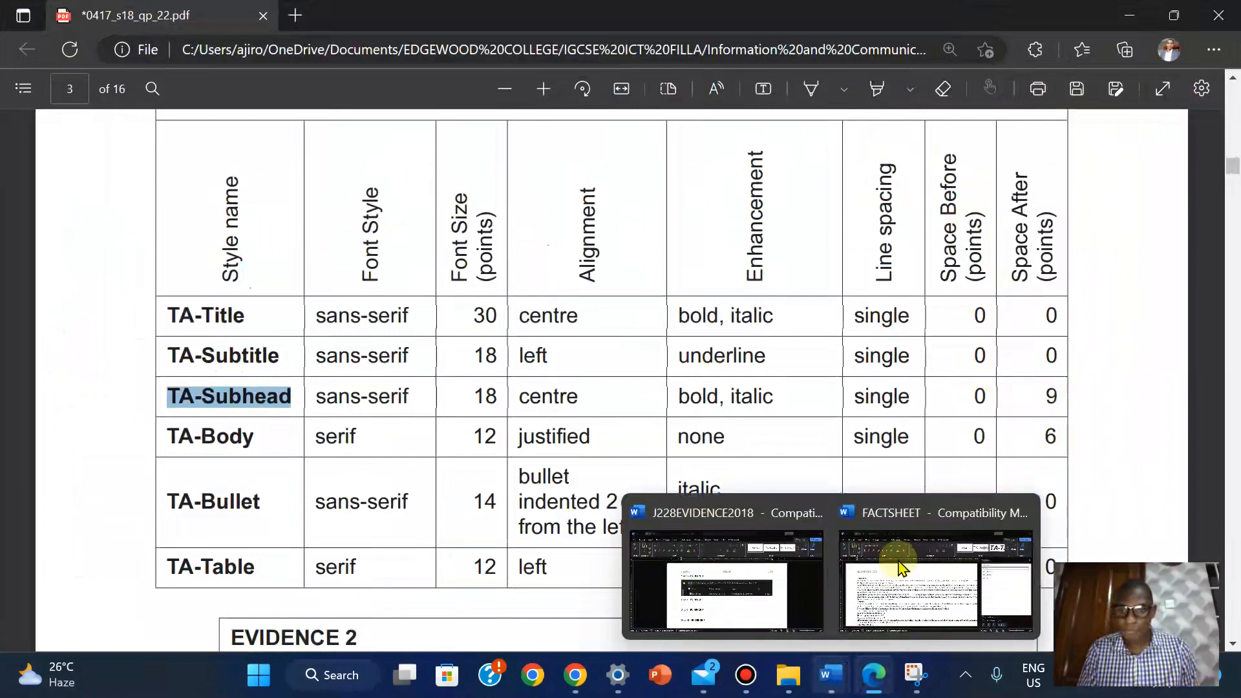
{"action": "left_click", "coordinate": [944, 549]}
Give TA-Subhead 9 pt spacing after, then reopen paragraph settings to verify it
{"action": "left_click", "coordinate": [80, 602]}
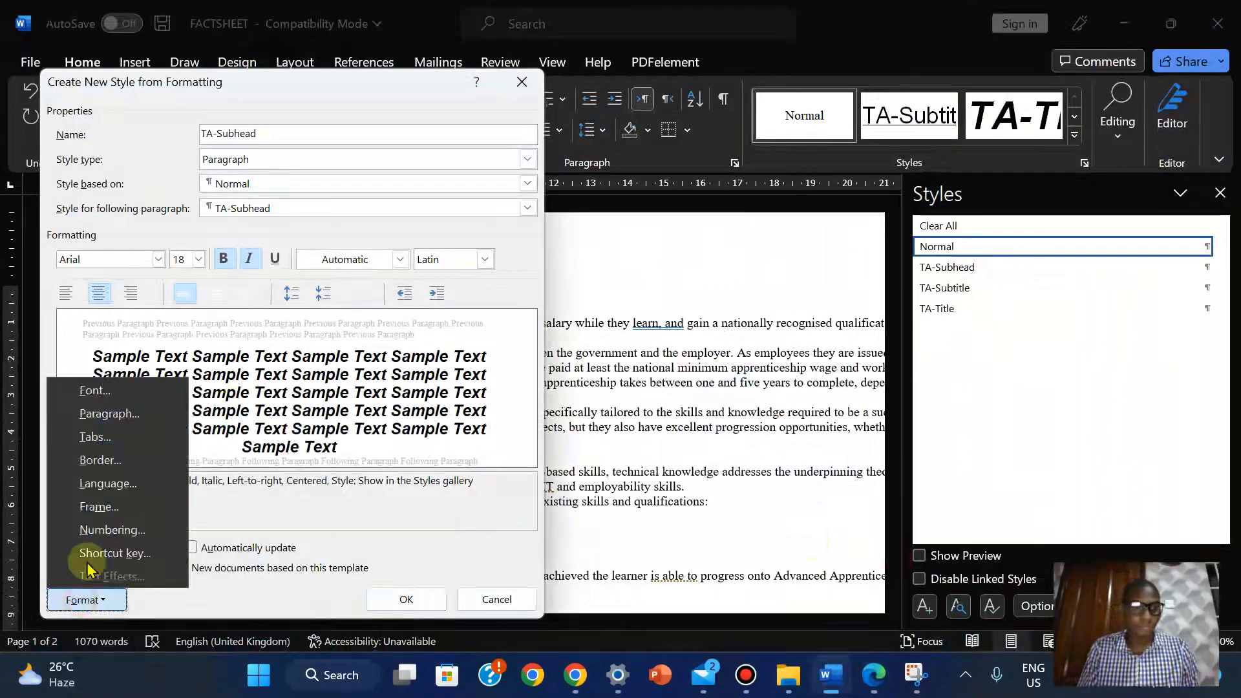
{"action": "left_click", "coordinate": [111, 413]}
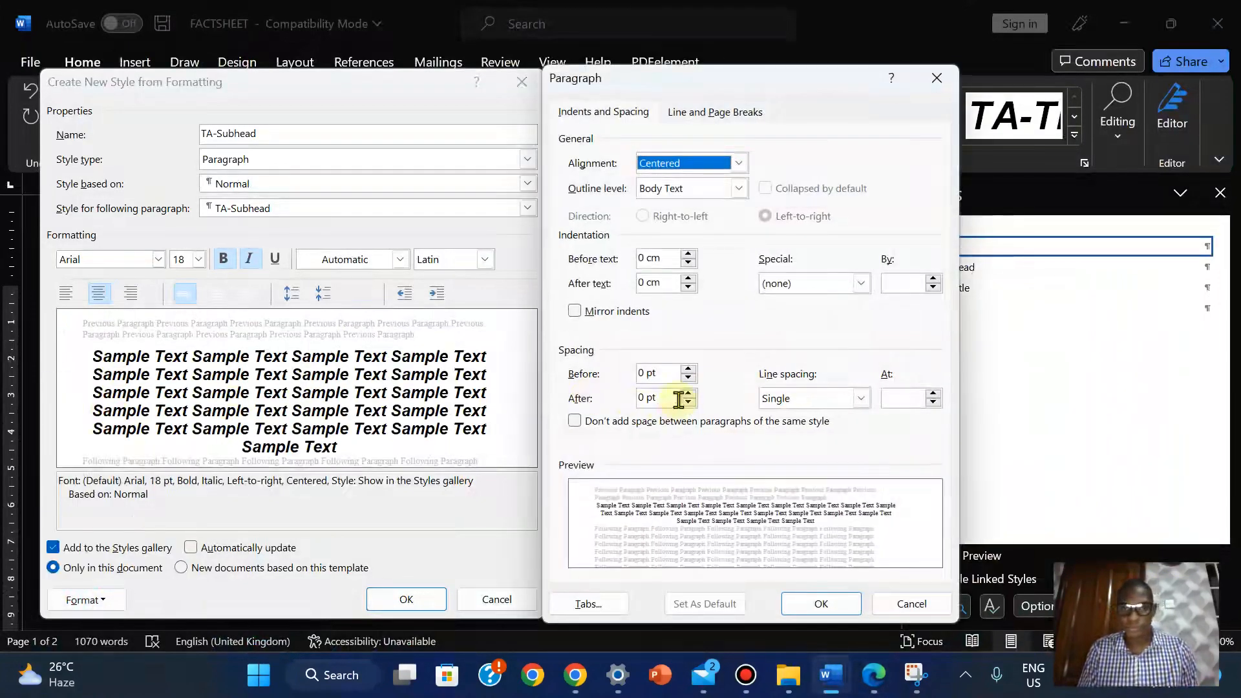
{"action": "left_click", "coordinate": [688, 393]}
{"action": "left_click", "coordinate": [688, 394]}
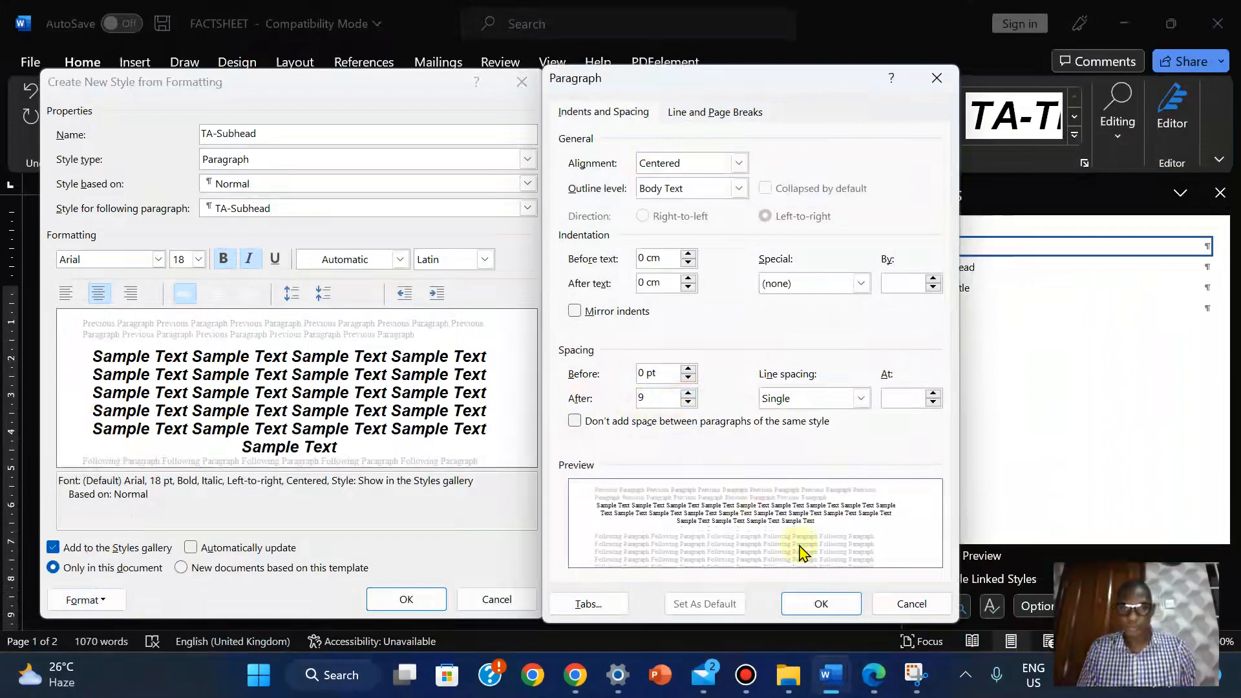
{"action": "left_click", "coordinate": [822, 604]}
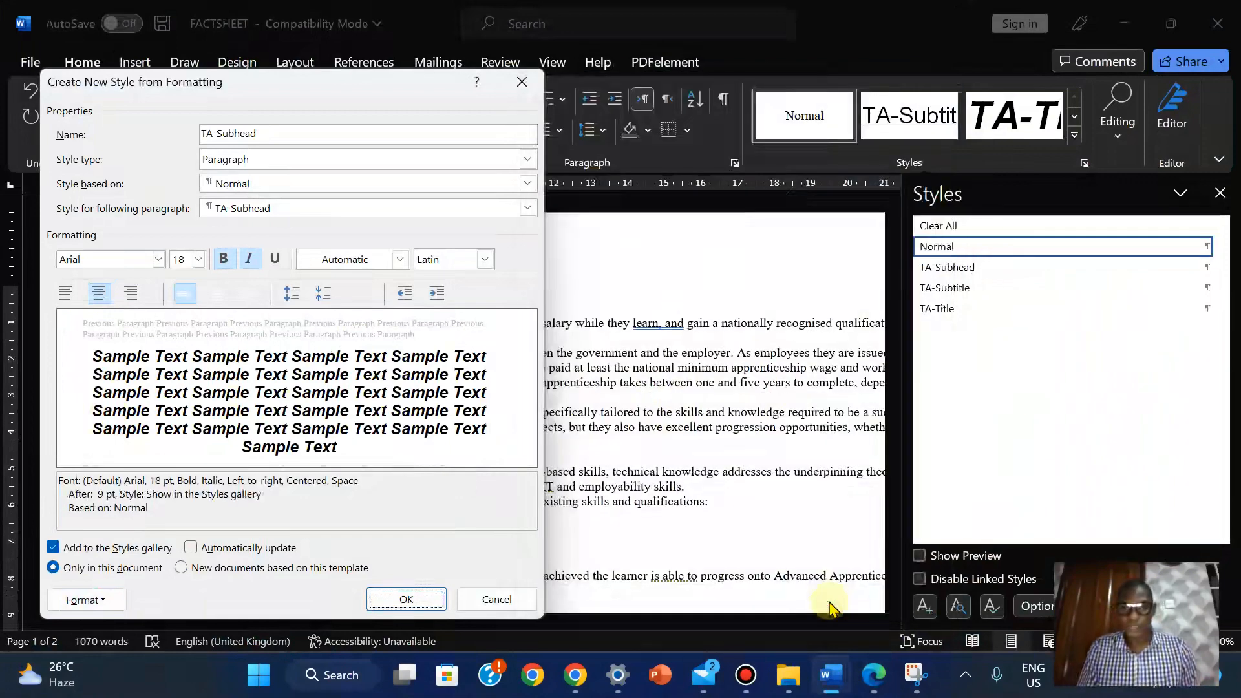
{"action": "left_click", "coordinate": [75, 600]}
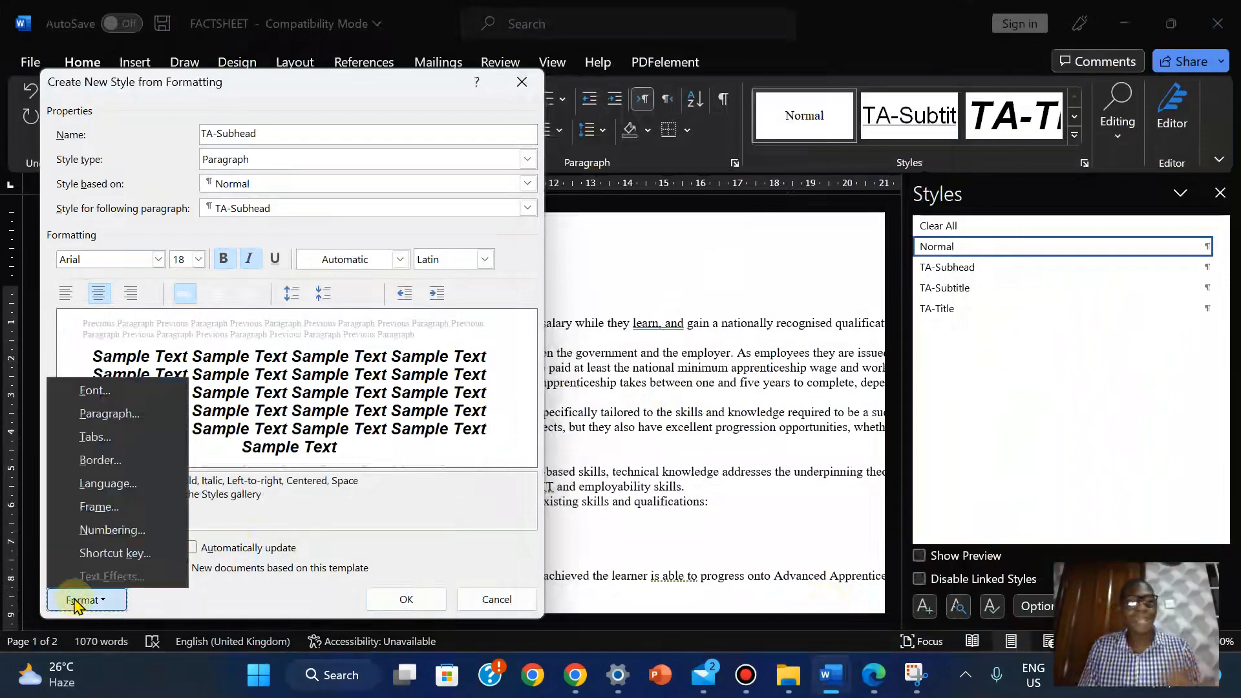
{"action": "left_click", "coordinate": [127, 415]}
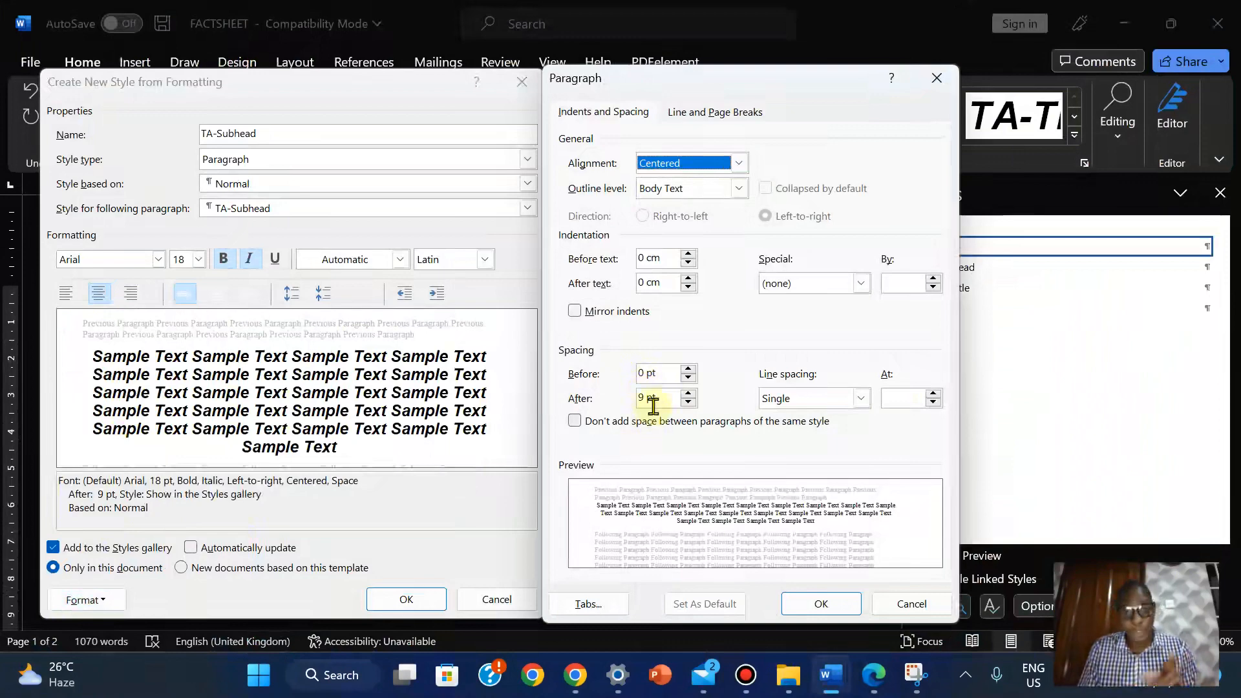
{"action": "left_click", "coordinate": [822, 603]}
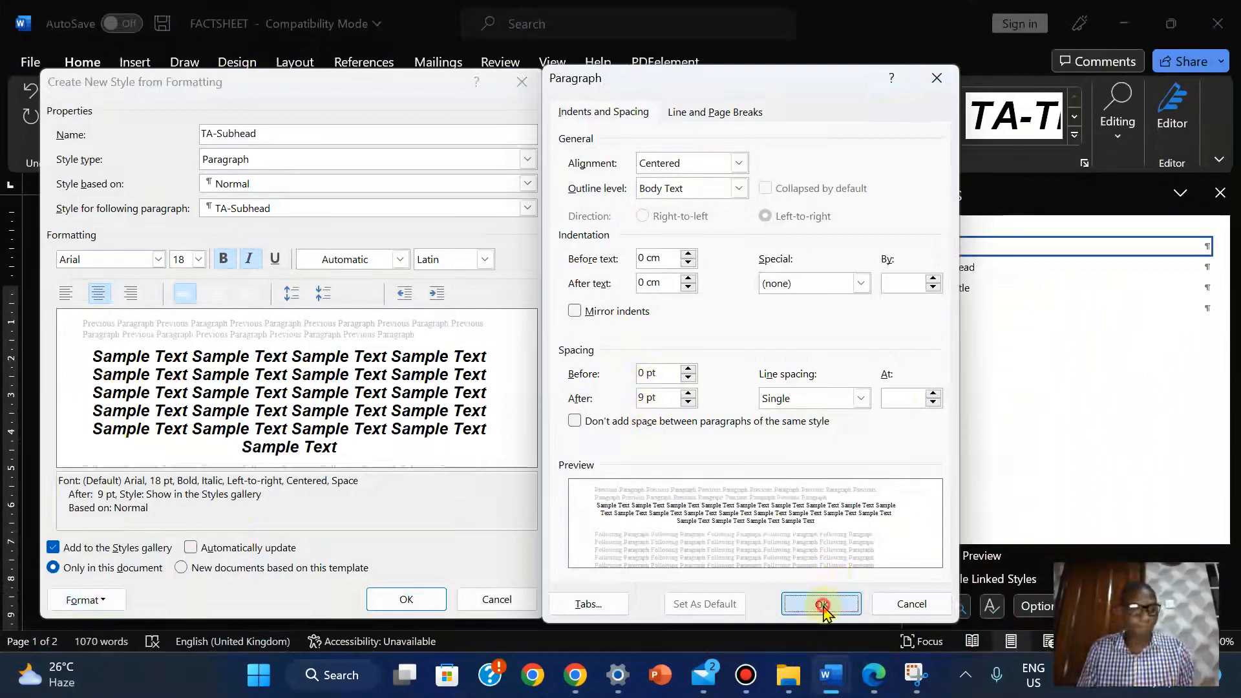
Compare against the spec table, create TA-Subhead, and set the paragraph back to Normal
{"action": "left_click", "coordinate": [878, 673]}
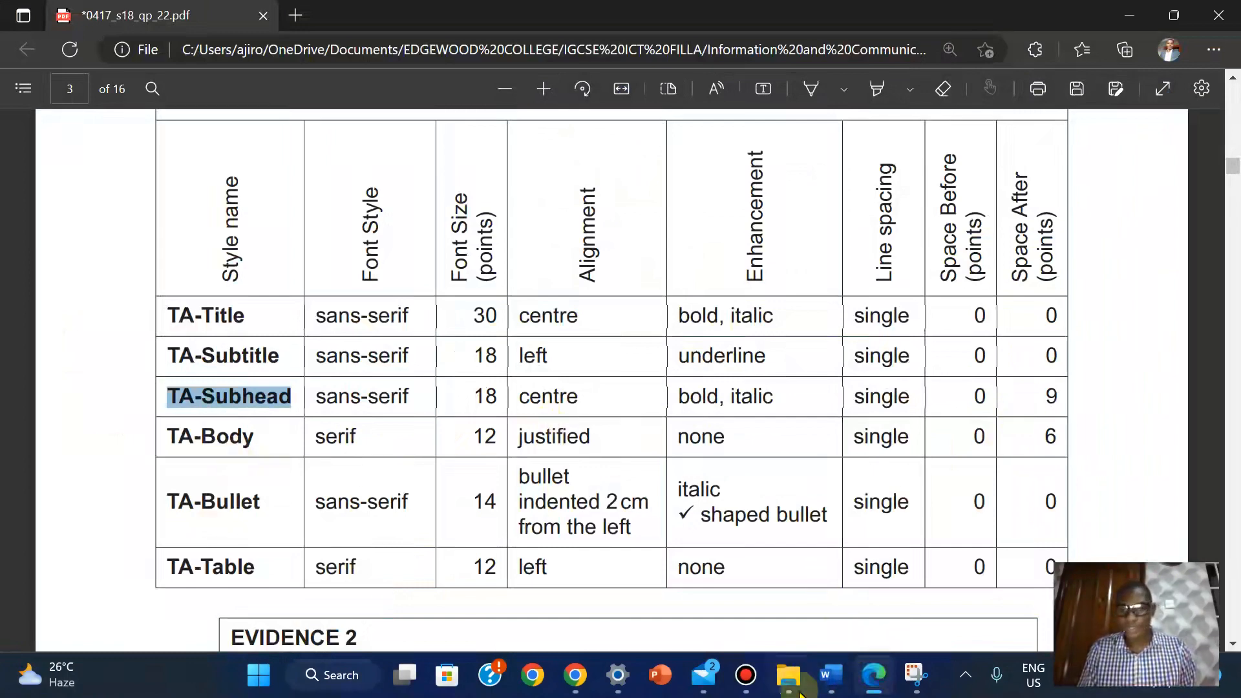
{"action": "mouse_move", "coordinate": [830, 675]}
{"action": "left_click", "coordinate": [931, 562]}
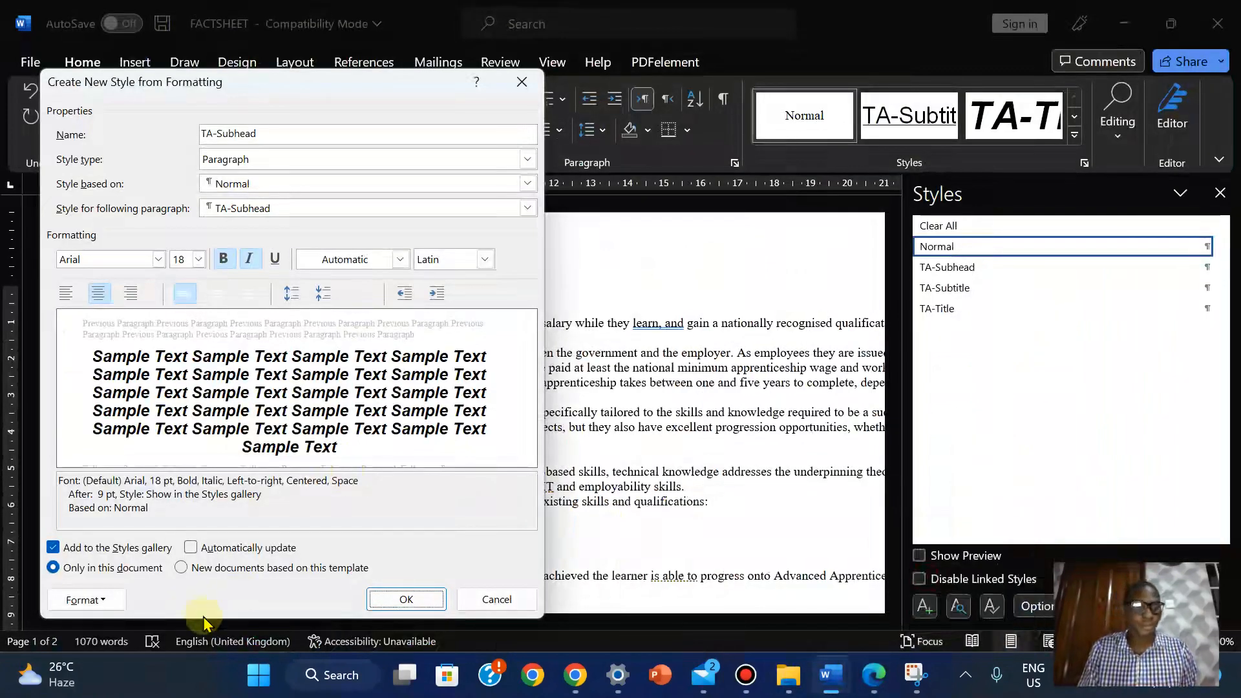
{"action": "left_click", "coordinate": [406, 600]}
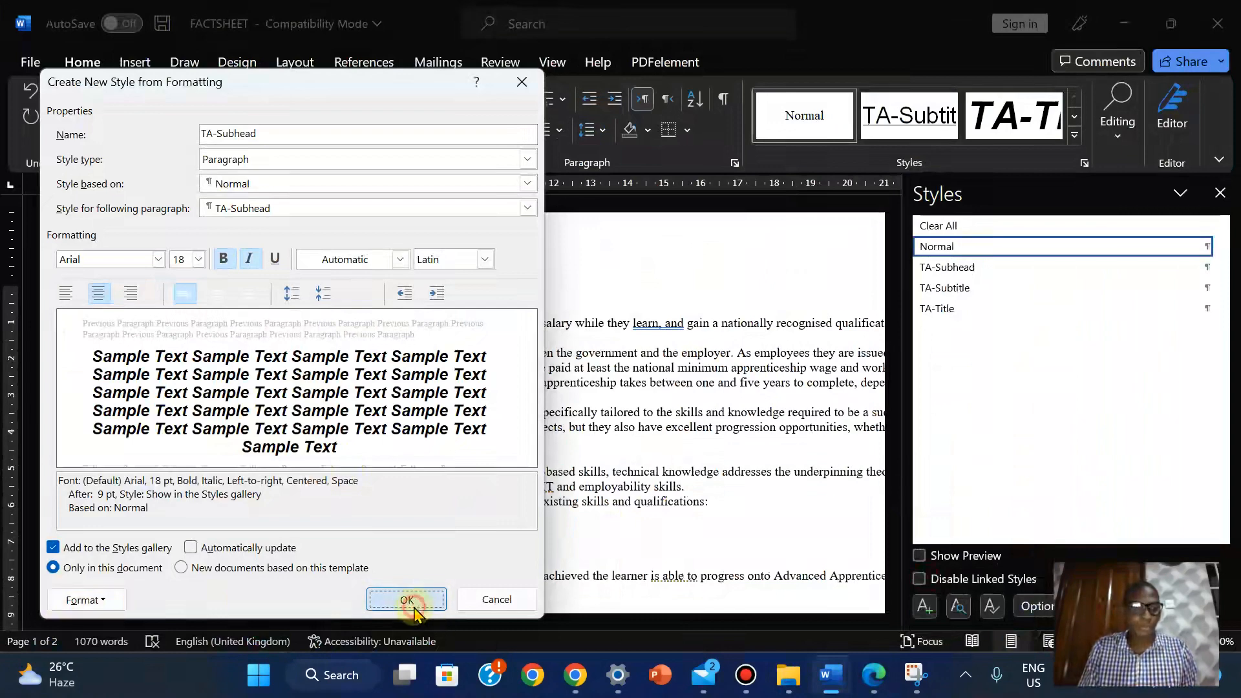
{"action": "left_click", "coordinate": [968, 249]}
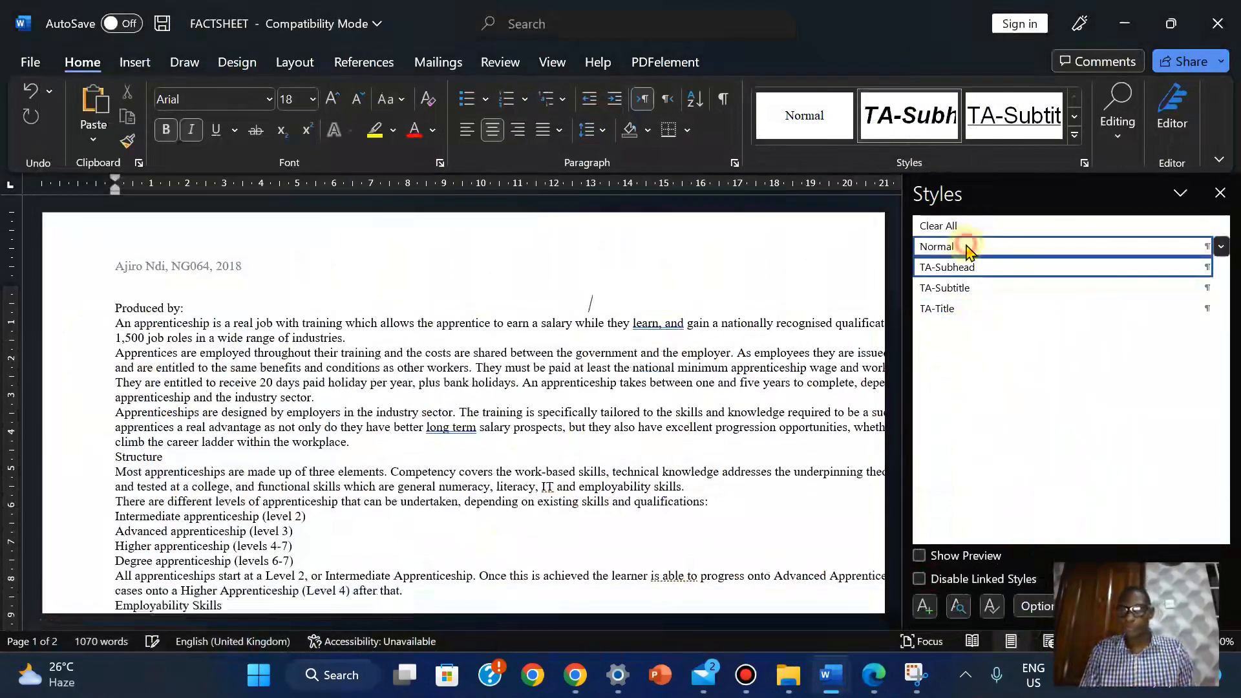
Start another new style, copy 'TA-Body' from the PDF, and choose the Times New Roman (Body CS) font
{"action": "left_click", "coordinate": [925, 605]}
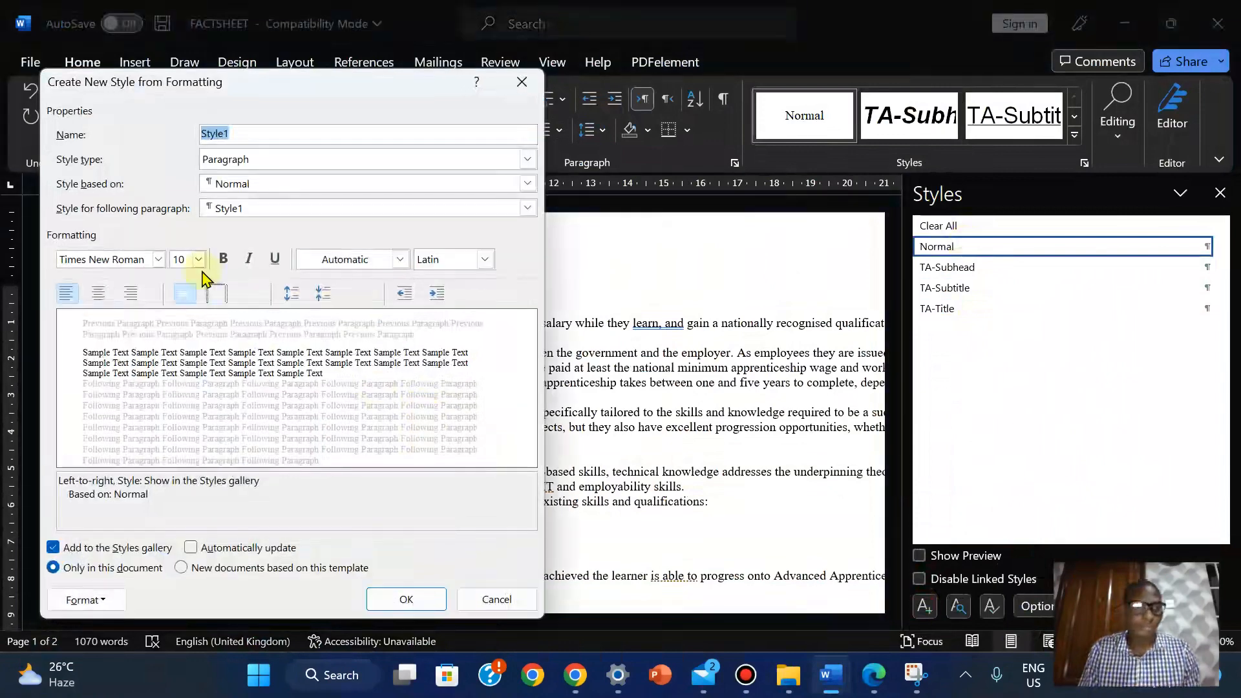
{"action": "left_click", "coordinate": [873, 675]}
{"action": "left_click_drag", "start_coordinate": [167, 437], "coordinate": [259, 433]}
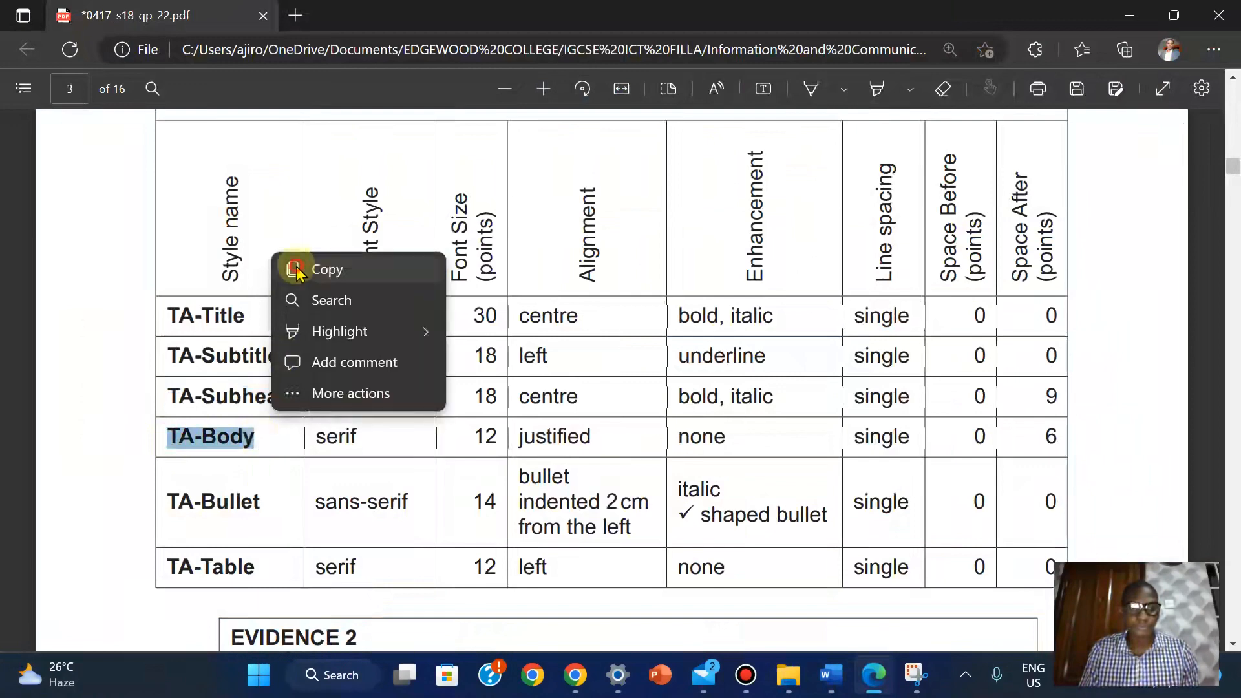
{"action": "left_click", "coordinate": [297, 271]}
{"action": "mouse_move", "coordinate": [831, 675]}
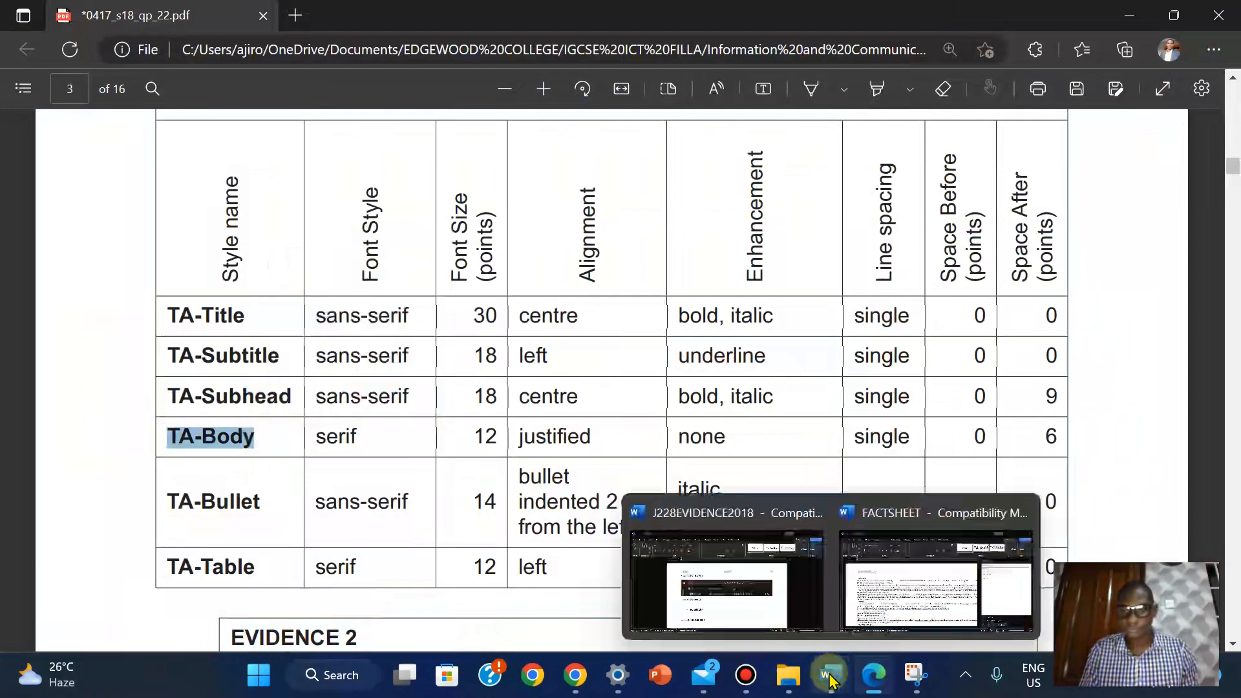
{"action": "left_click", "coordinate": [925, 585]}
{"action": "left_click", "coordinate": [158, 261]}
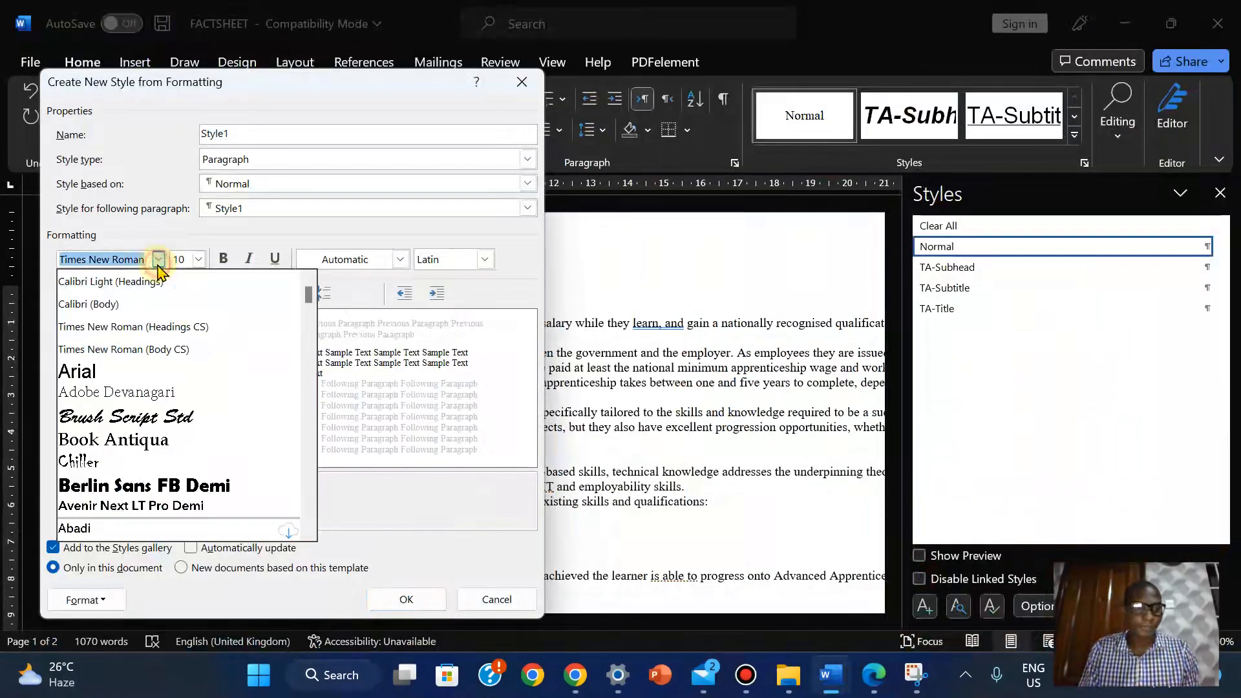
{"action": "left_click", "coordinate": [136, 349]}
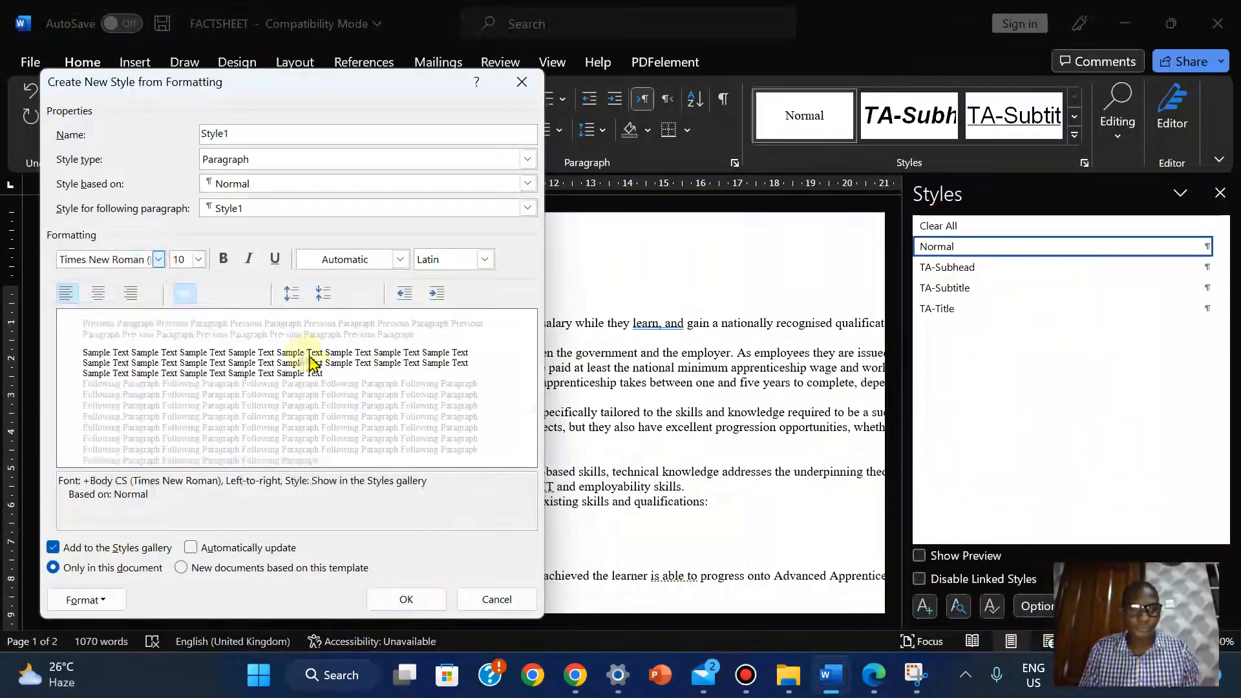
Paste 'TA-Body' into the new style's Name box
{"action": "left_click", "coordinate": [876, 676]}
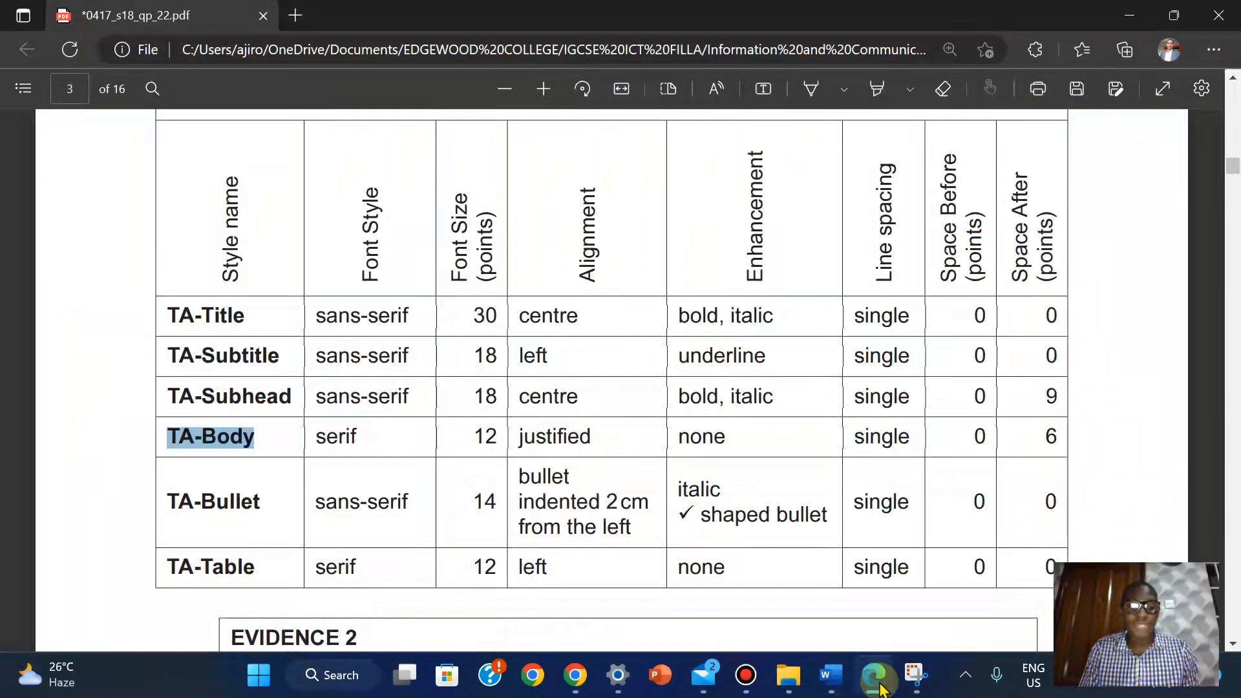
{"action": "left_click", "coordinate": [876, 676]}
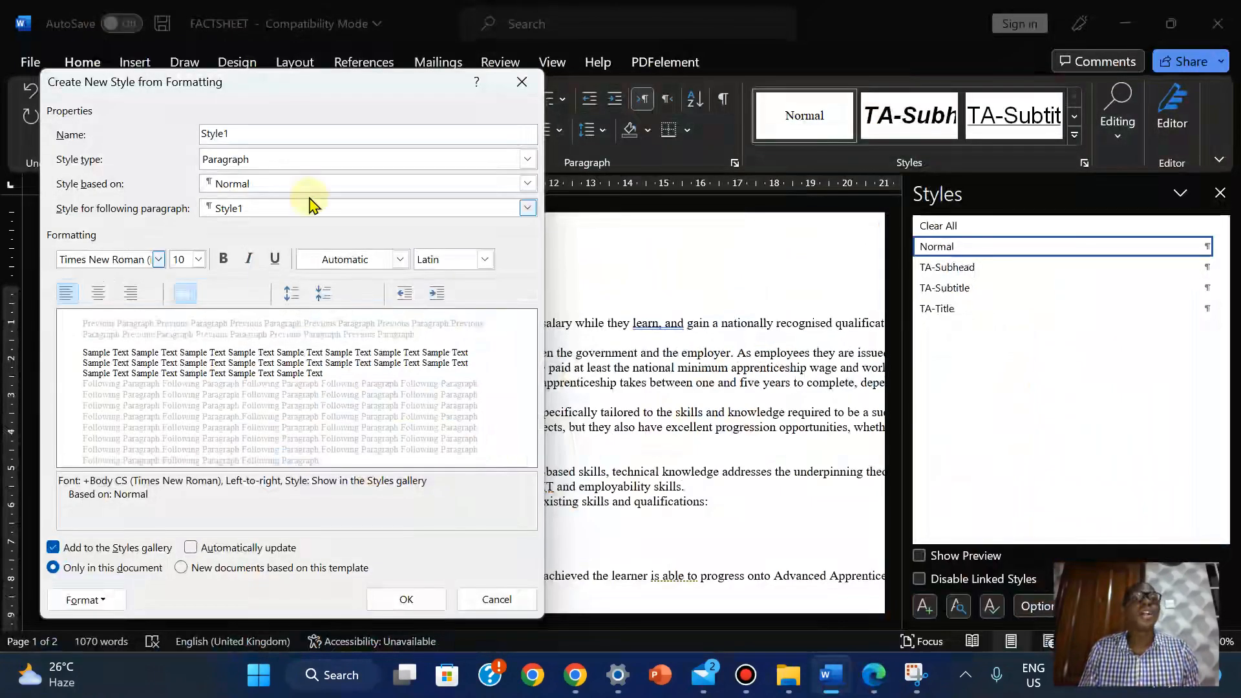
{"action": "right_click", "coordinate": [214, 134]}
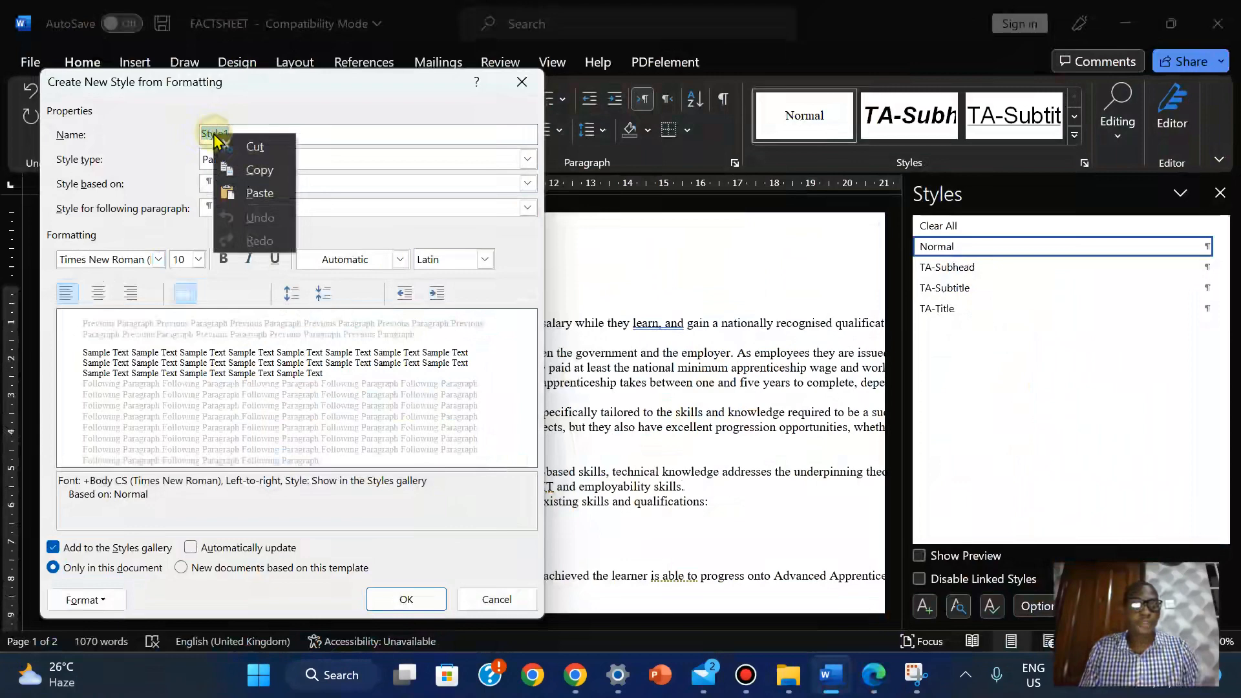
{"action": "left_click", "coordinate": [260, 193]}
{"action": "left_click", "coordinate": [866, 689]}
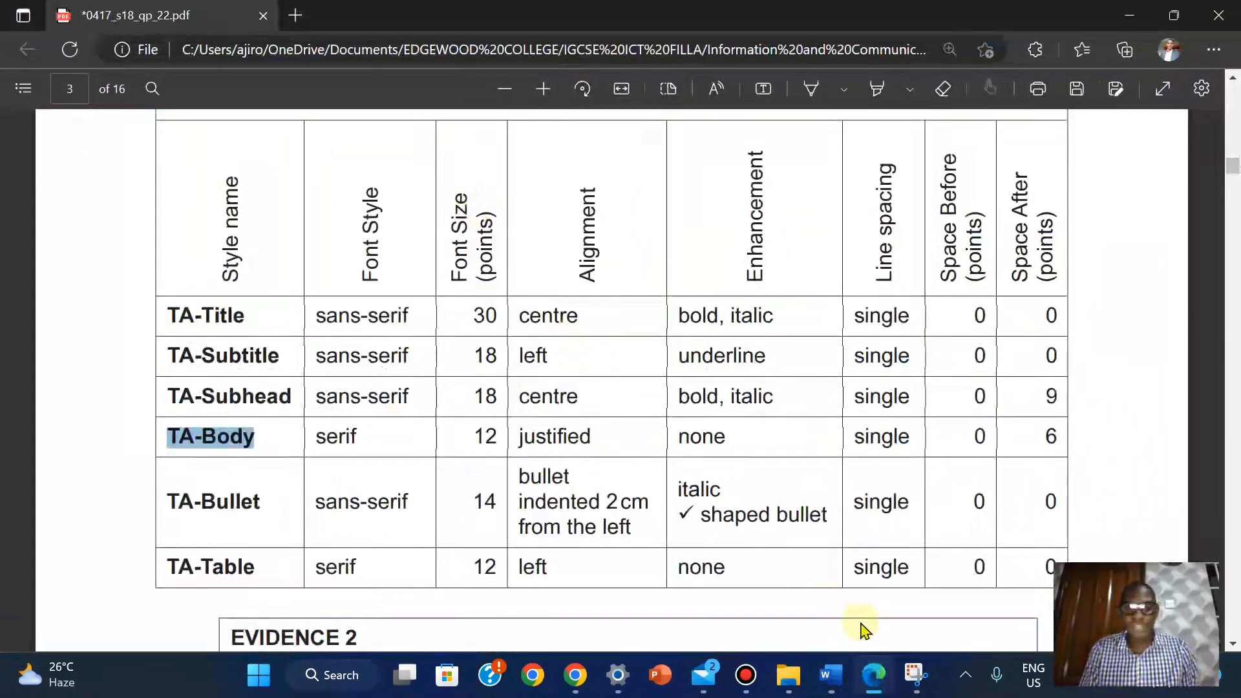
{"action": "left_click", "coordinate": [875, 684]}
Set TA-Body to 12 pt with justified alignment
{"action": "left_click", "coordinate": [198, 260]}
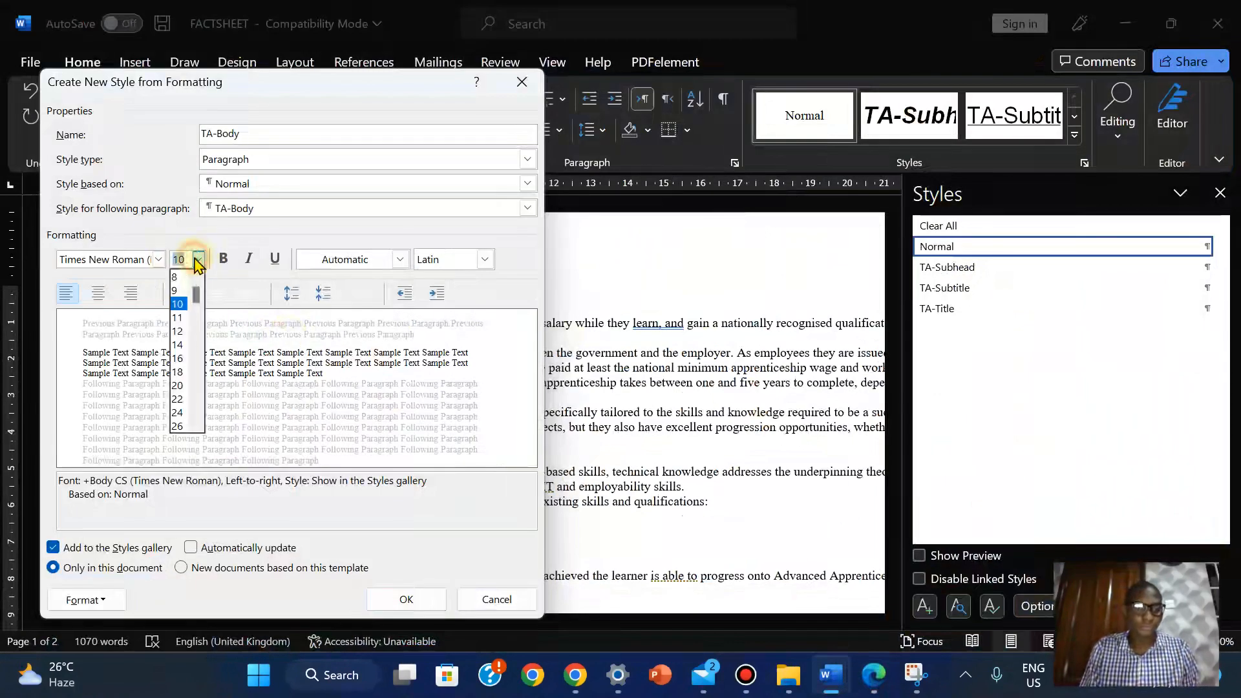
{"action": "left_click", "coordinate": [178, 332]}
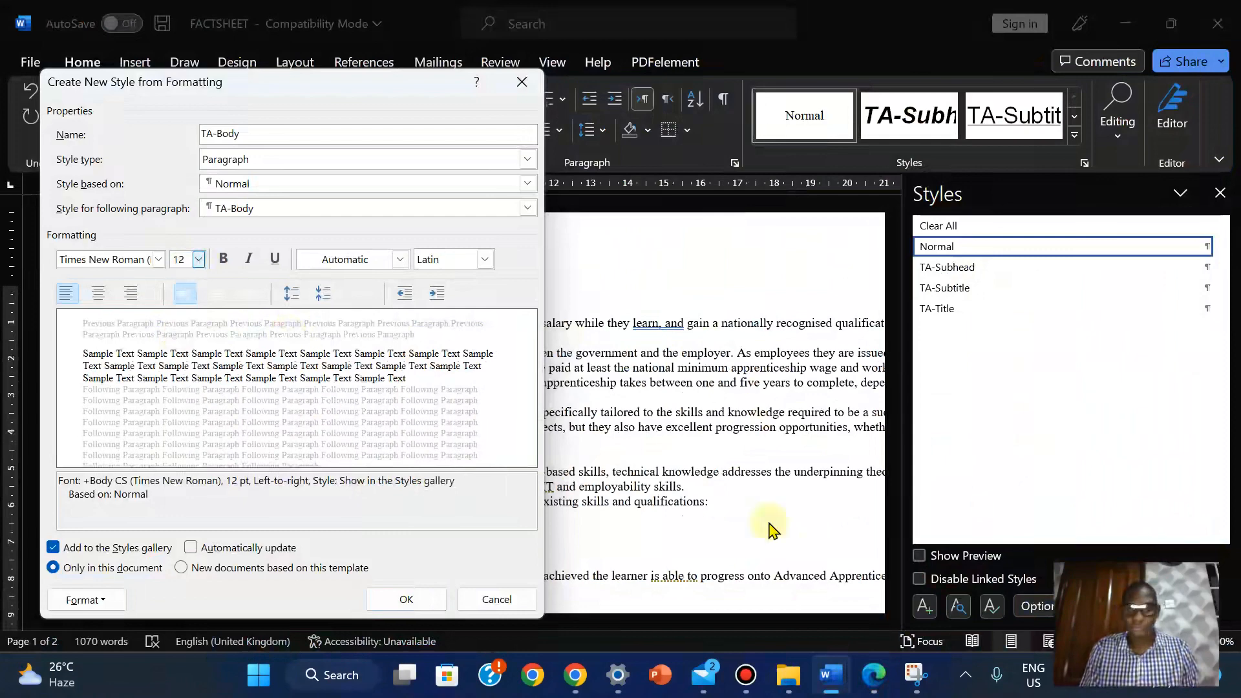
{"action": "left_click", "coordinate": [876, 678]}
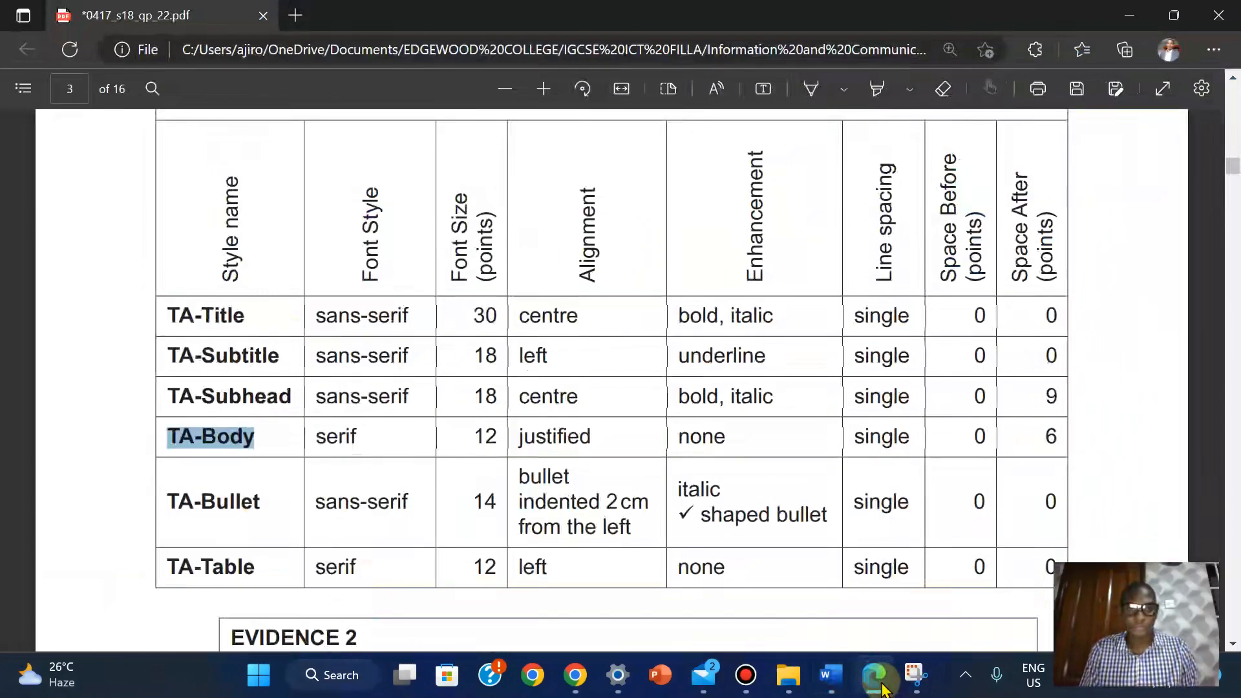
{"action": "left_click", "coordinate": [881, 688]}
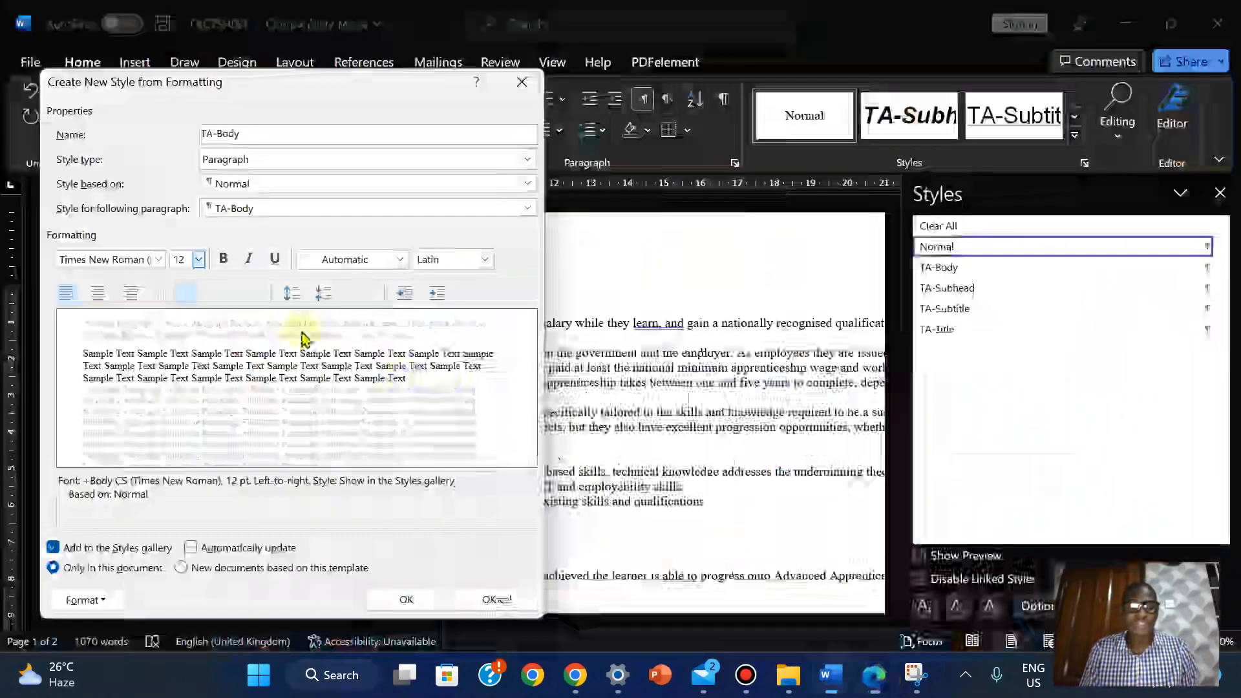
{"action": "left_click", "coordinate": [97, 599]}
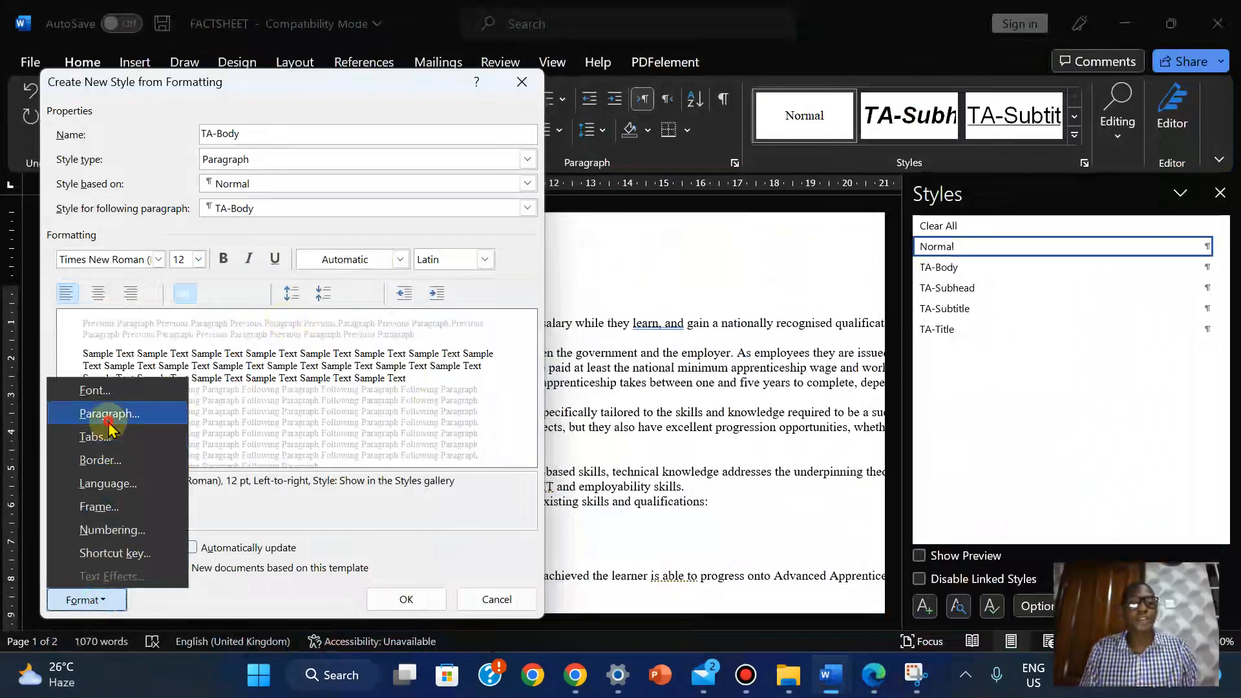
{"action": "left_click", "coordinate": [108, 417]}
{"action": "left_click", "coordinate": [738, 164]}
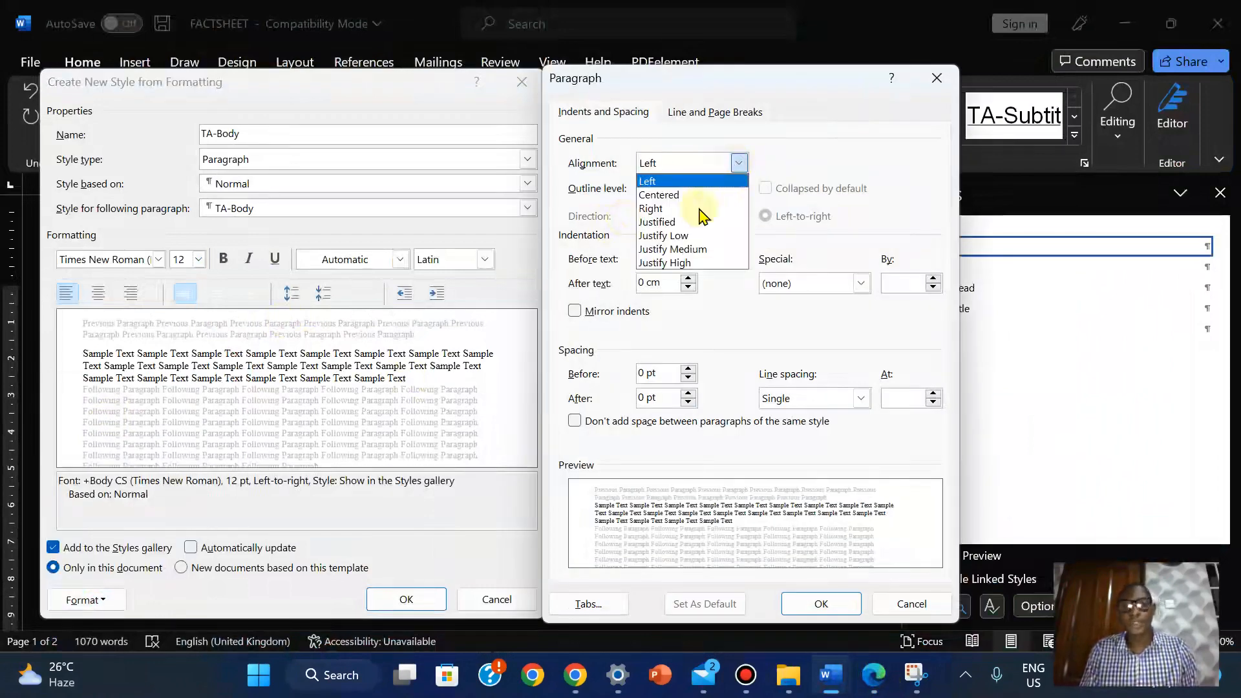
{"action": "left_click", "coordinate": [673, 222]}
{"action": "left_click", "coordinate": [829, 601]}
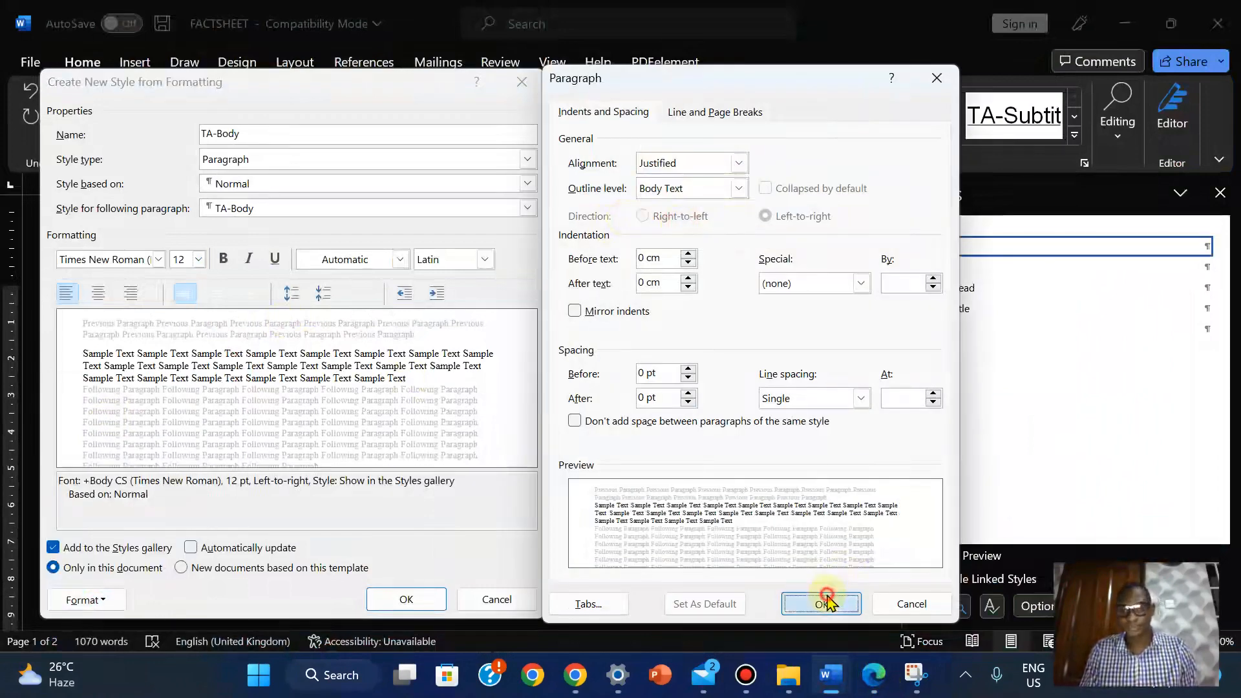
Add 6 pt spacing after to TA-Body and create the style
{"action": "left_click", "coordinate": [875, 679]}
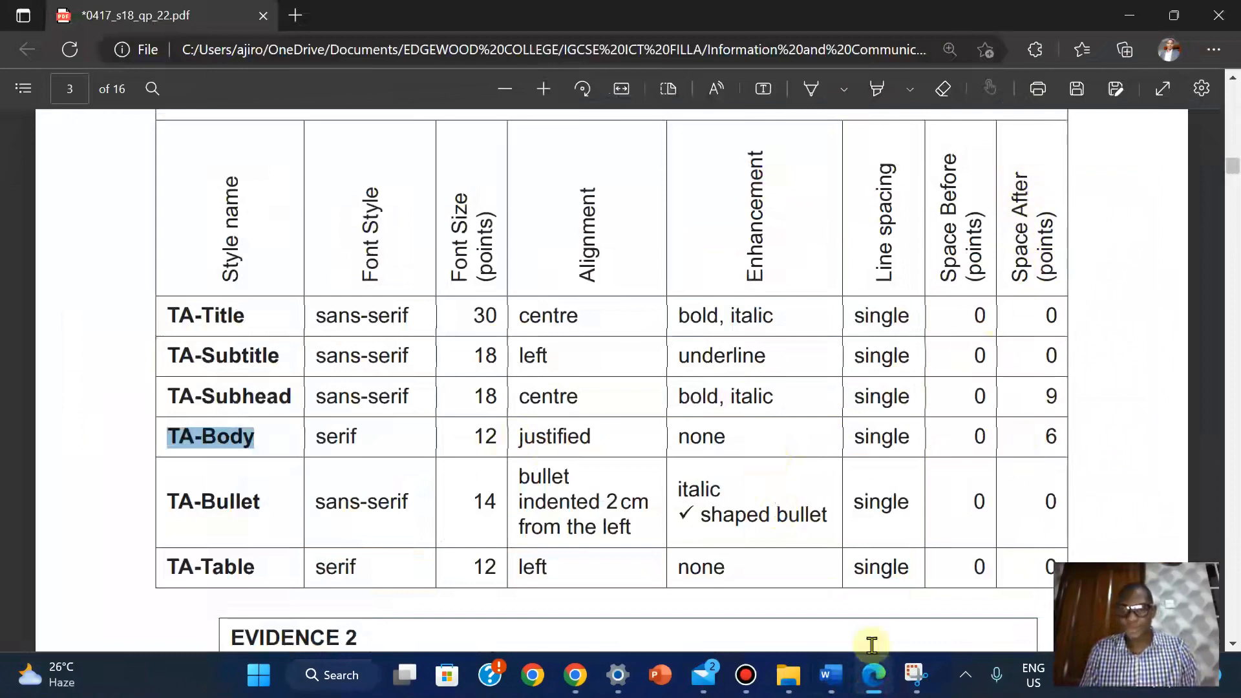
{"action": "left_click", "coordinate": [831, 675]}
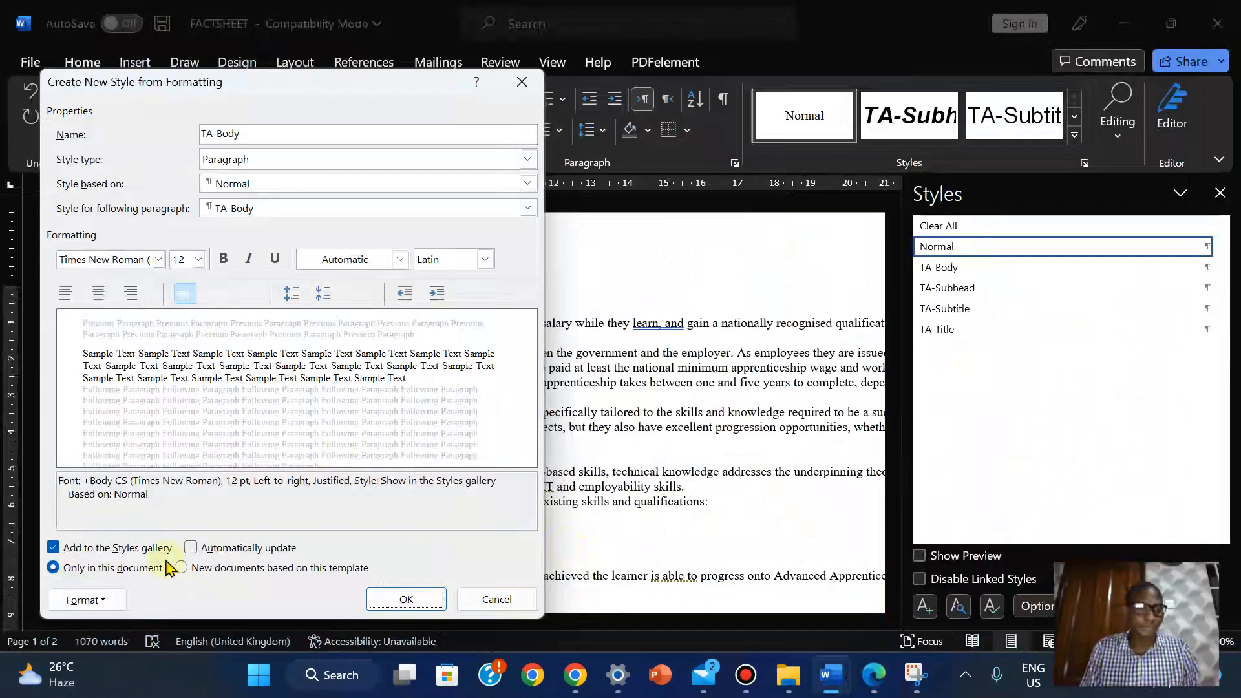
{"action": "left_click", "coordinate": [84, 600]}
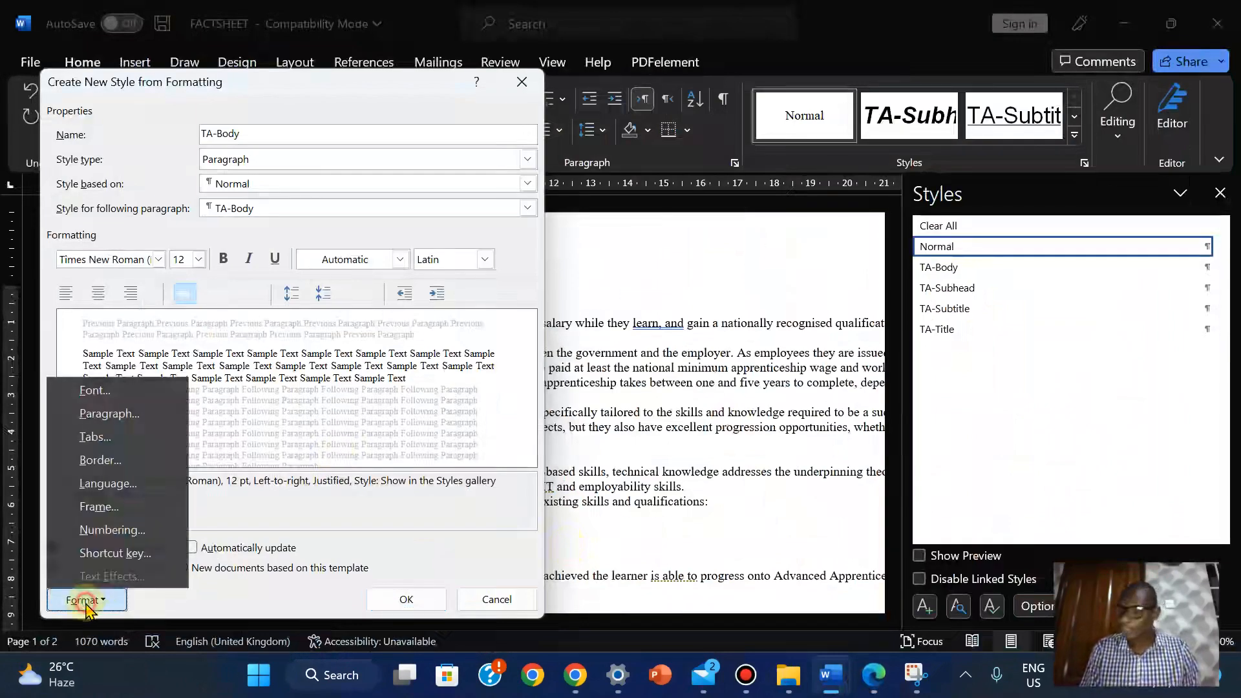
{"action": "left_click", "coordinate": [141, 411]}
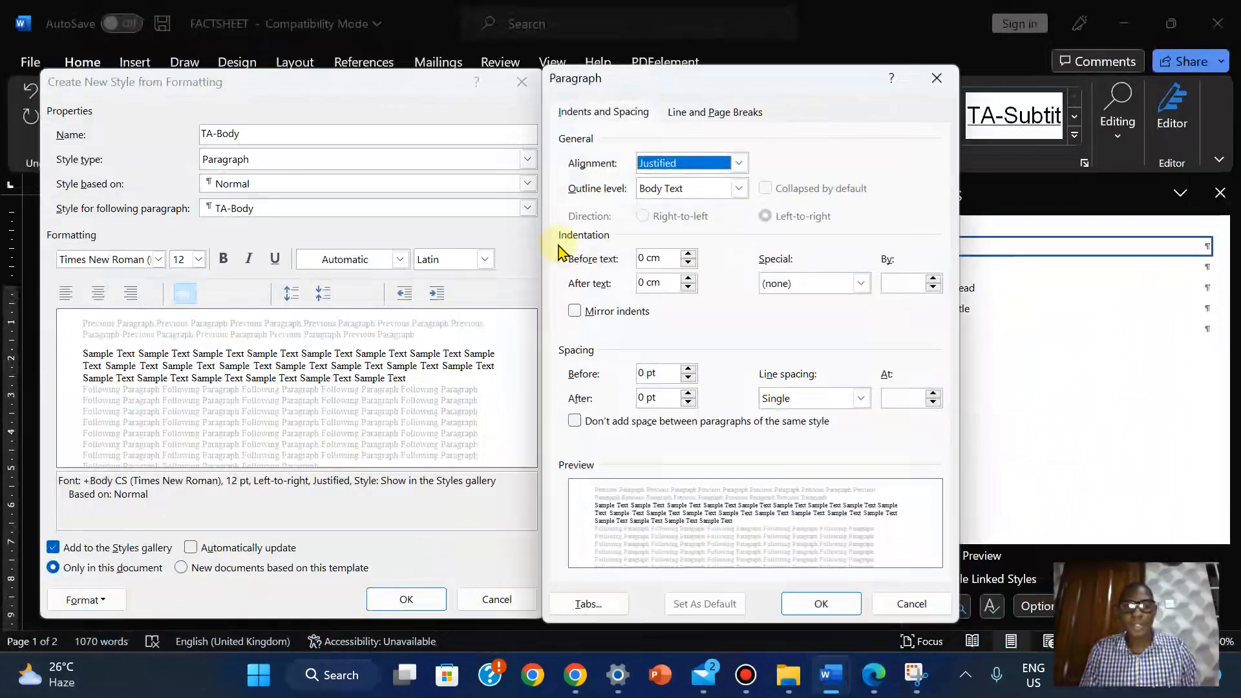
{"action": "left_click", "coordinate": [688, 395]}
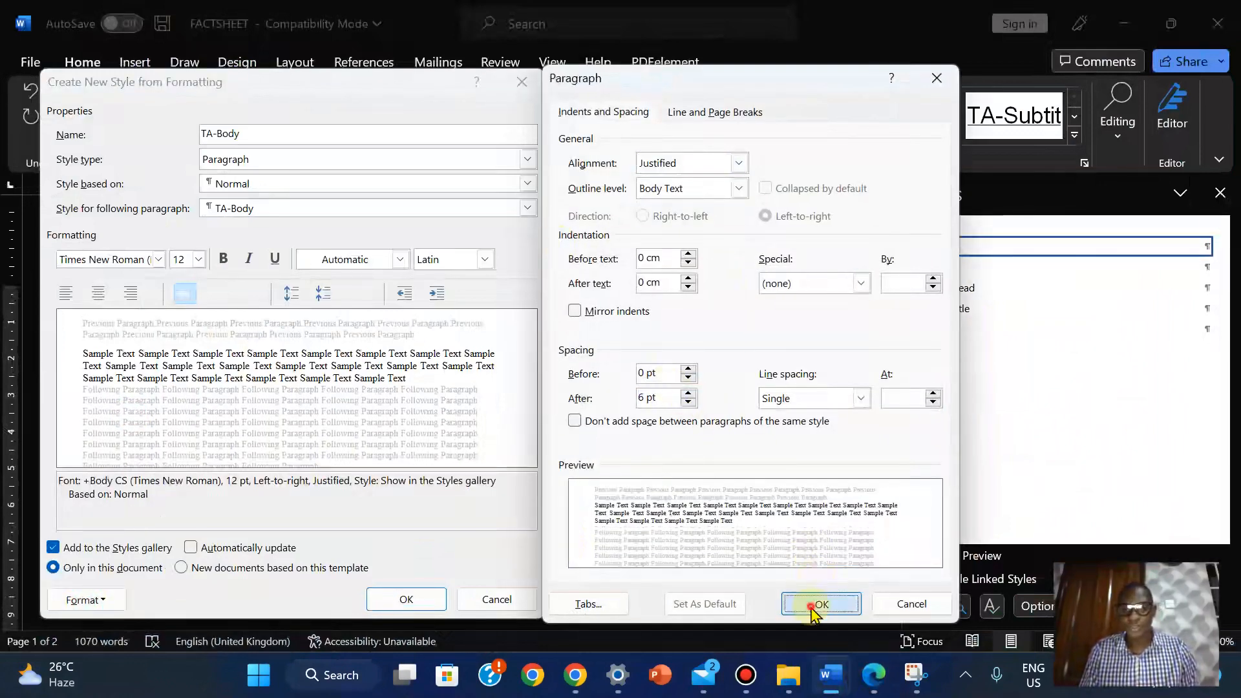
{"action": "left_click", "coordinate": [820, 603]}
{"action": "mouse_move", "coordinate": [877, 686]}
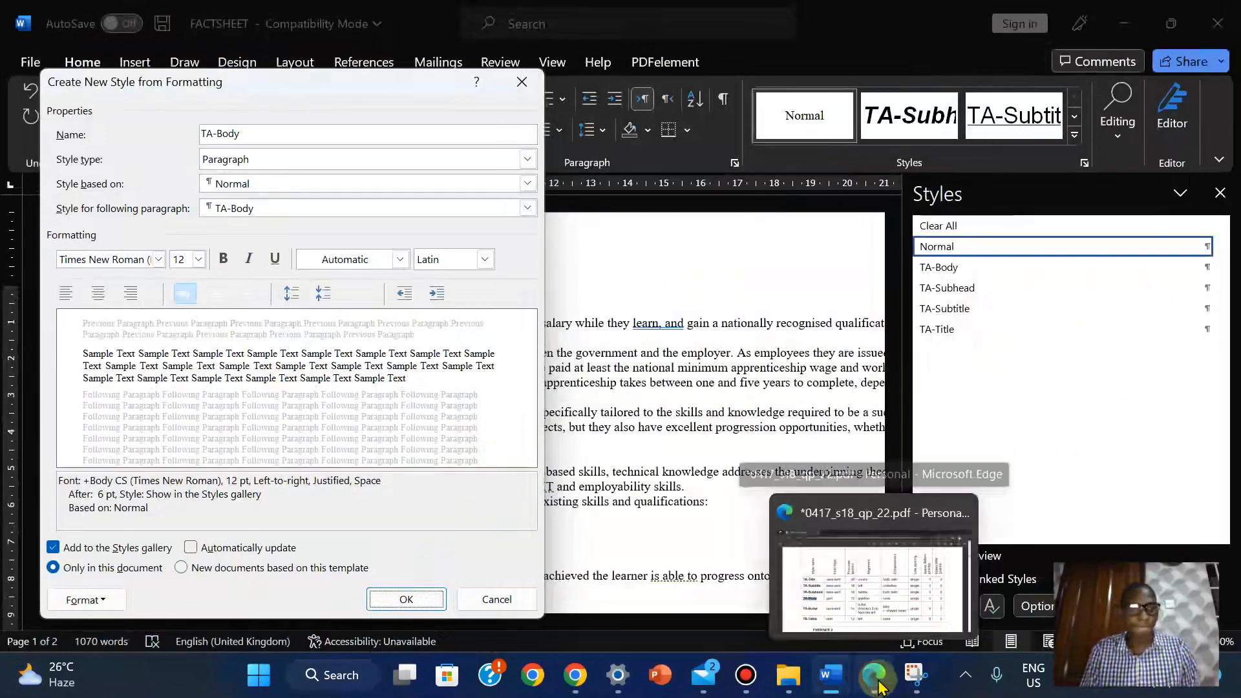
{"action": "left_click", "coordinate": [876, 686]}
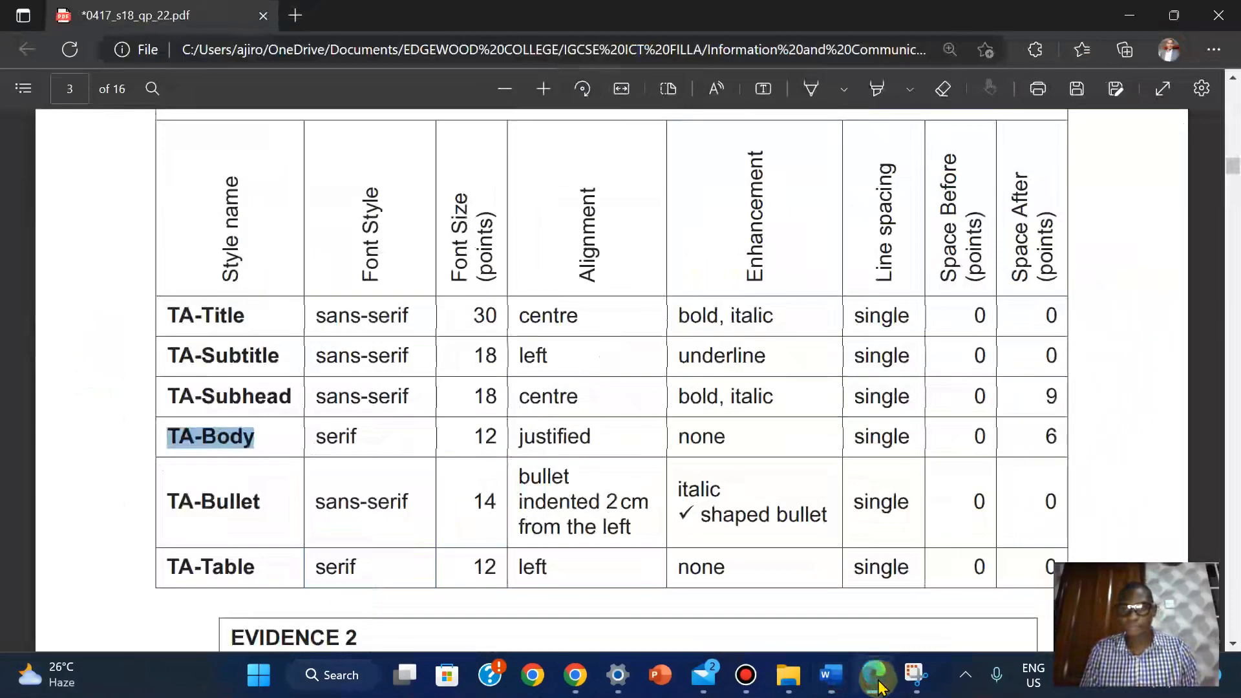
{"action": "left_click", "coordinate": [877, 686]}
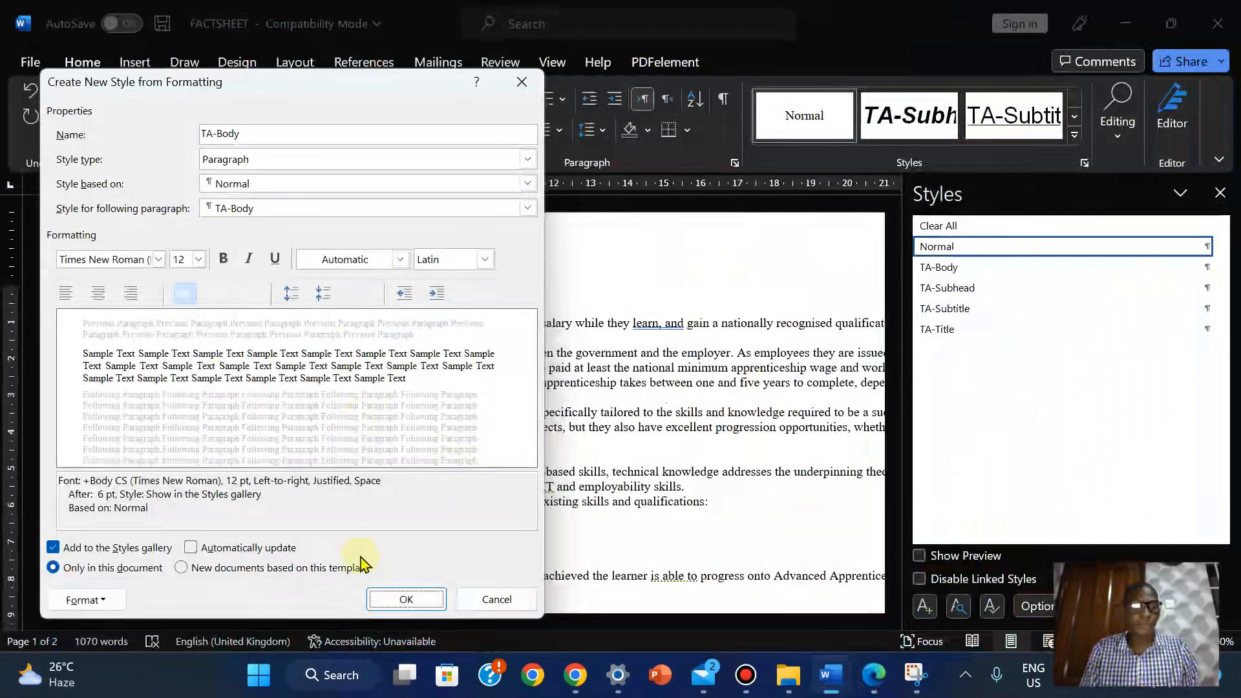
{"action": "left_click", "coordinate": [404, 600]}
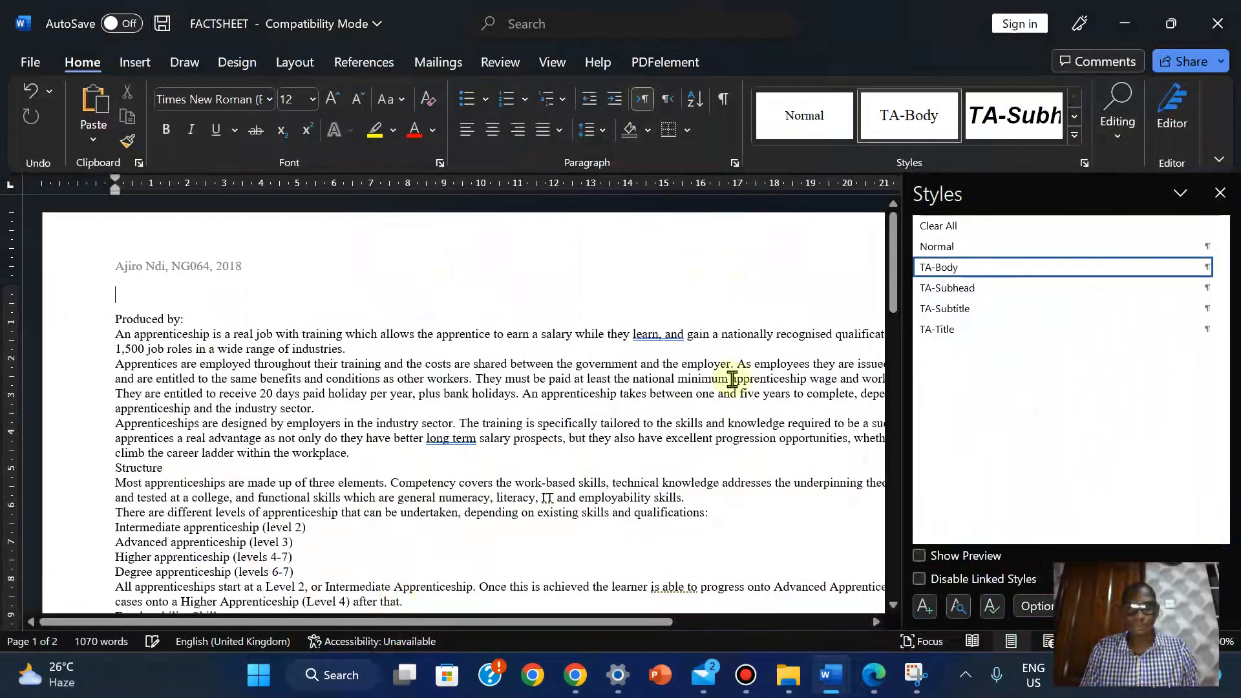
Reset the paragraph to Normal, start a new style, and copy 'TA-Bullet' from the spec table
{"action": "left_click", "coordinate": [936, 252]}
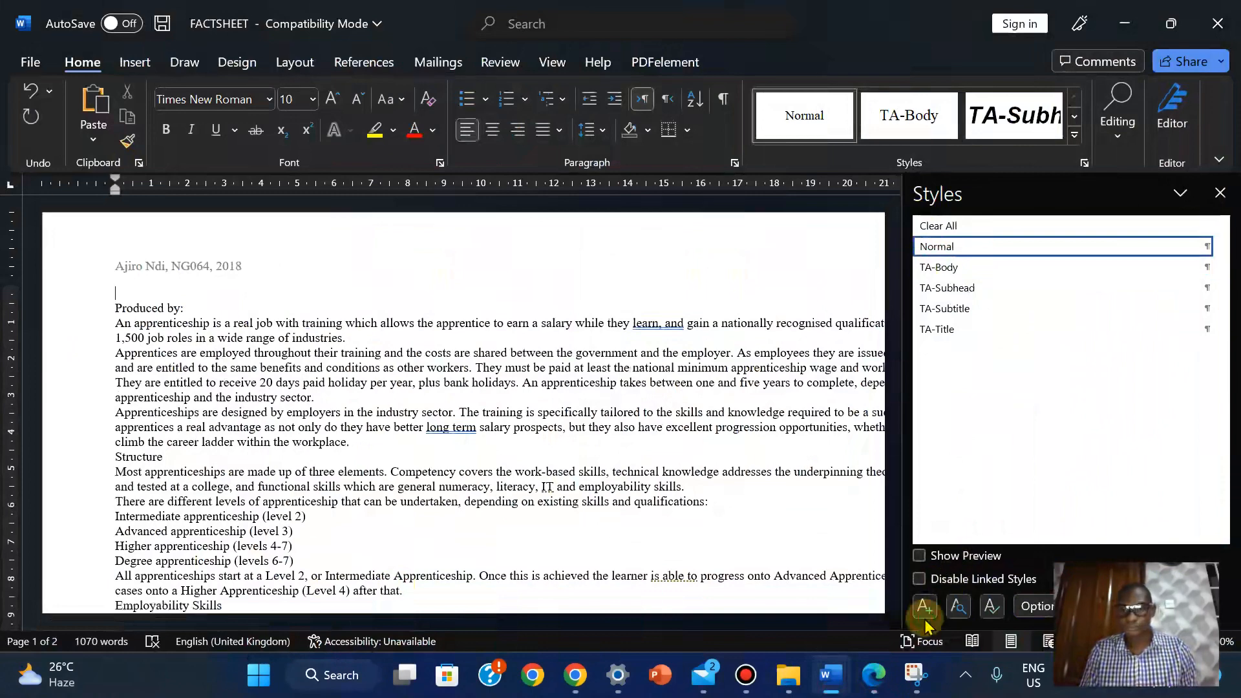
{"action": "left_click", "coordinate": [925, 607]}
{"action": "left_click", "coordinate": [873, 674]}
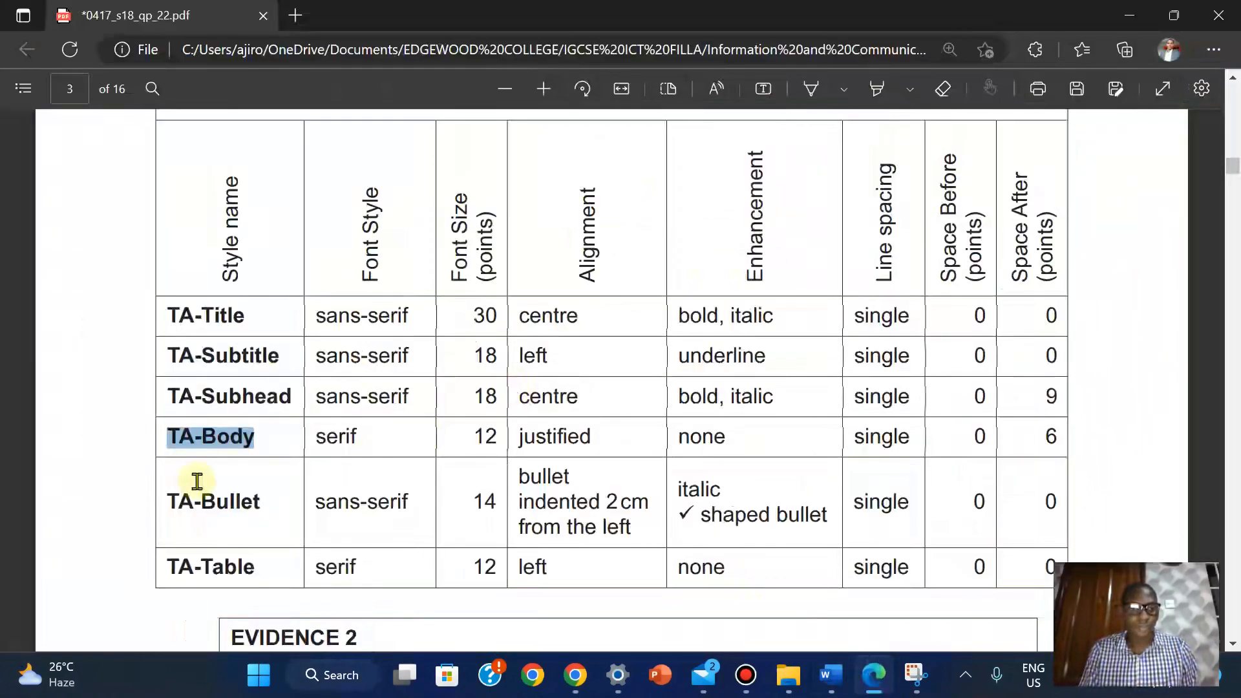
{"action": "left_click_drag", "start_coordinate": [172, 497], "coordinate": [269, 504]}
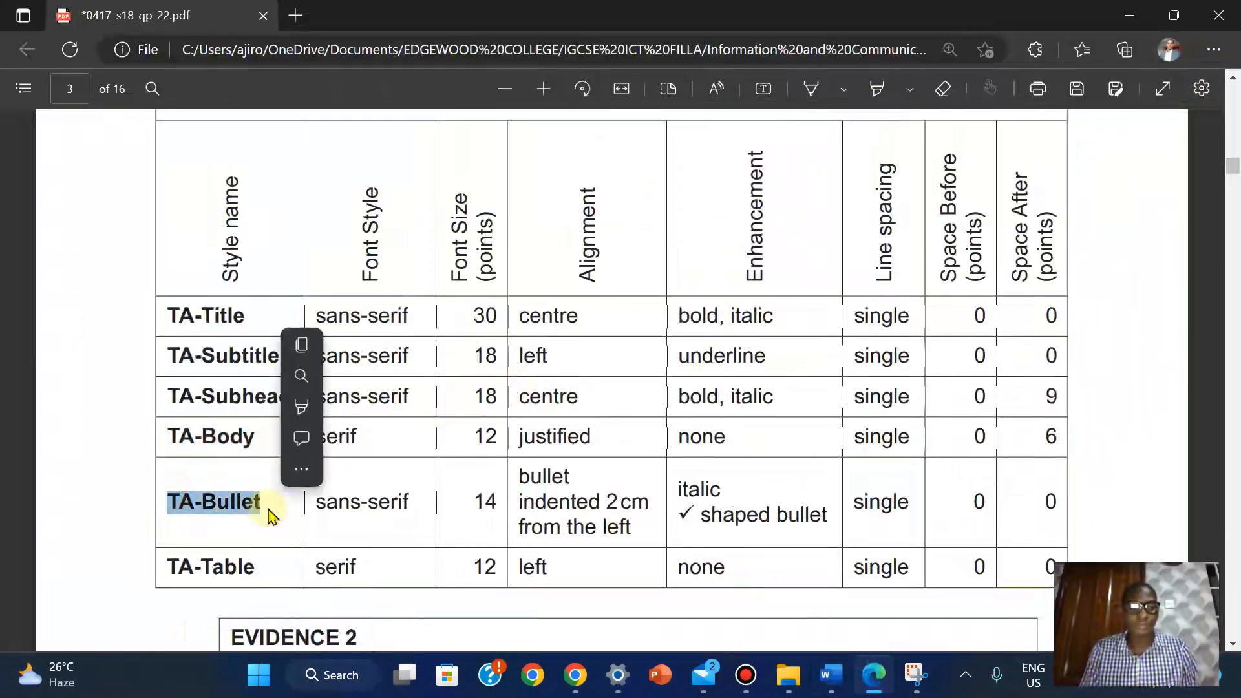
{"action": "left_click", "coordinate": [302, 345]}
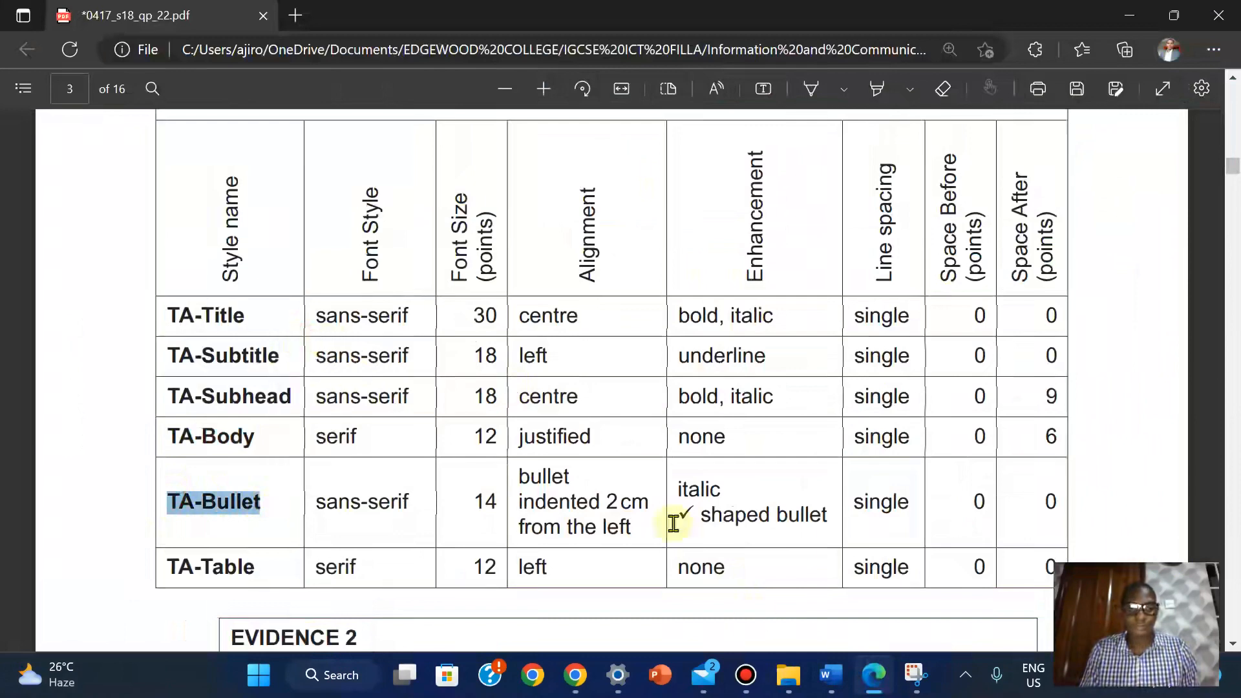
Paste 'TA-Bullet' as the new style's name and check its settings in the spec table
{"action": "mouse_move", "coordinate": [832, 675]}
{"action": "left_click", "coordinate": [881, 601]}
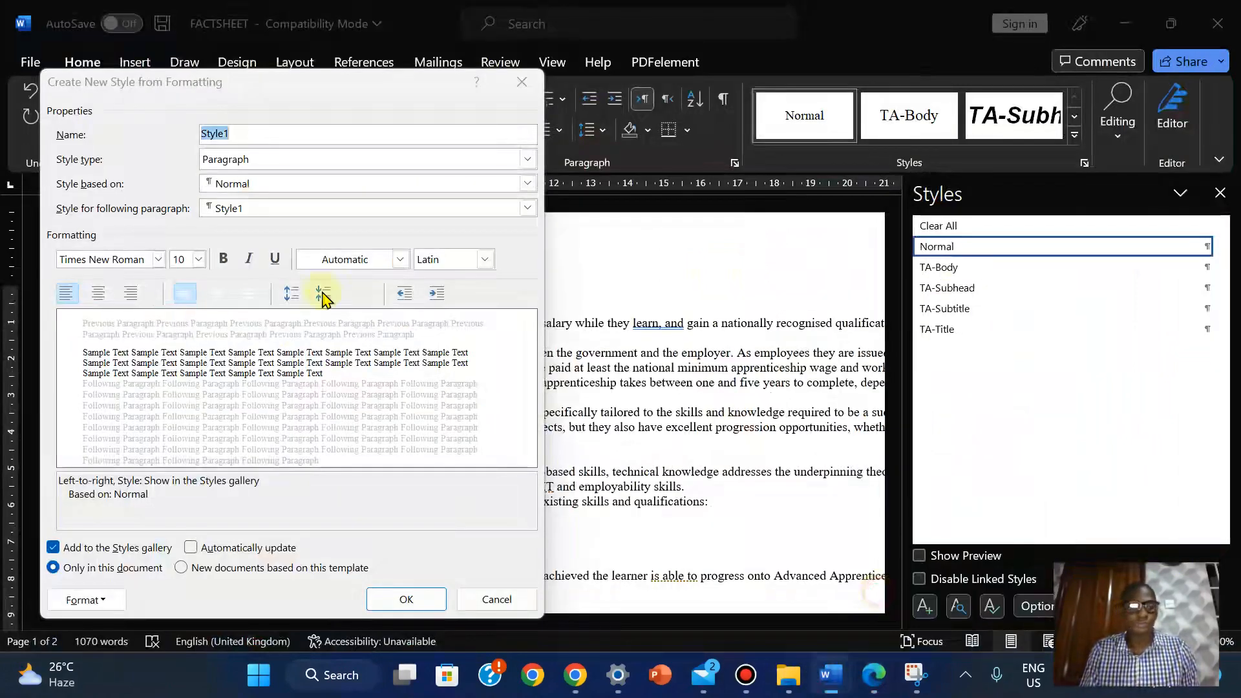
{"action": "right_click", "coordinate": [217, 137]}
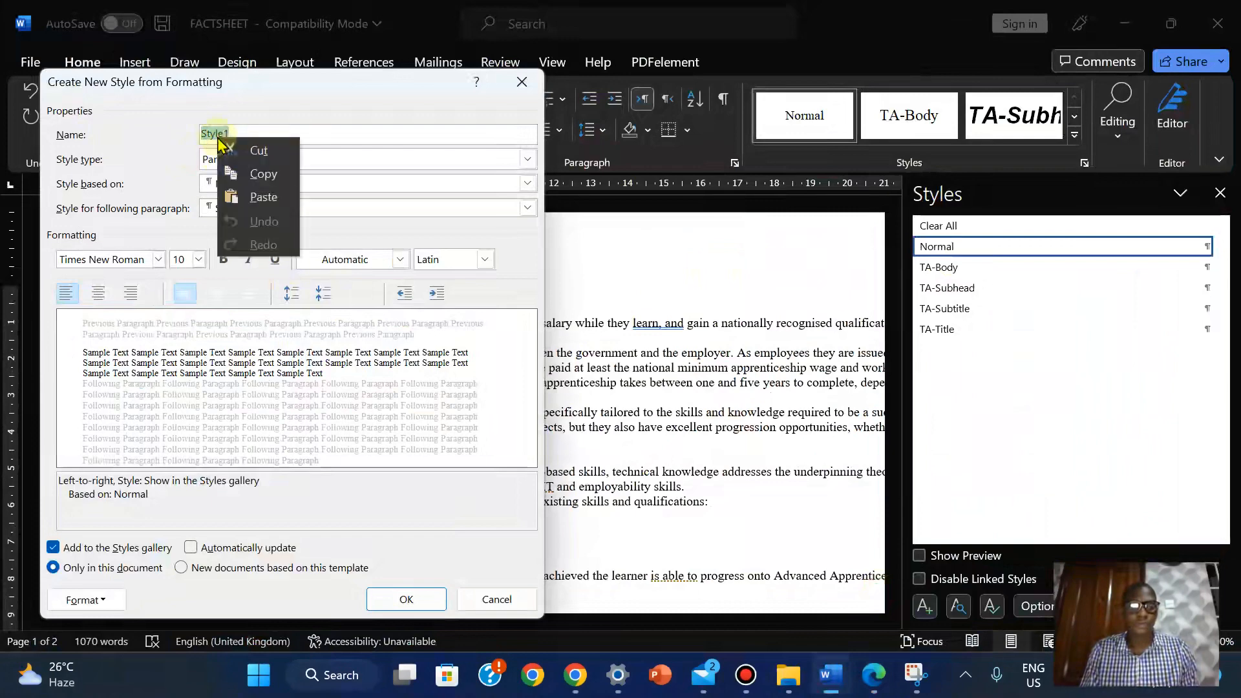
{"action": "left_click", "coordinate": [256, 206]}
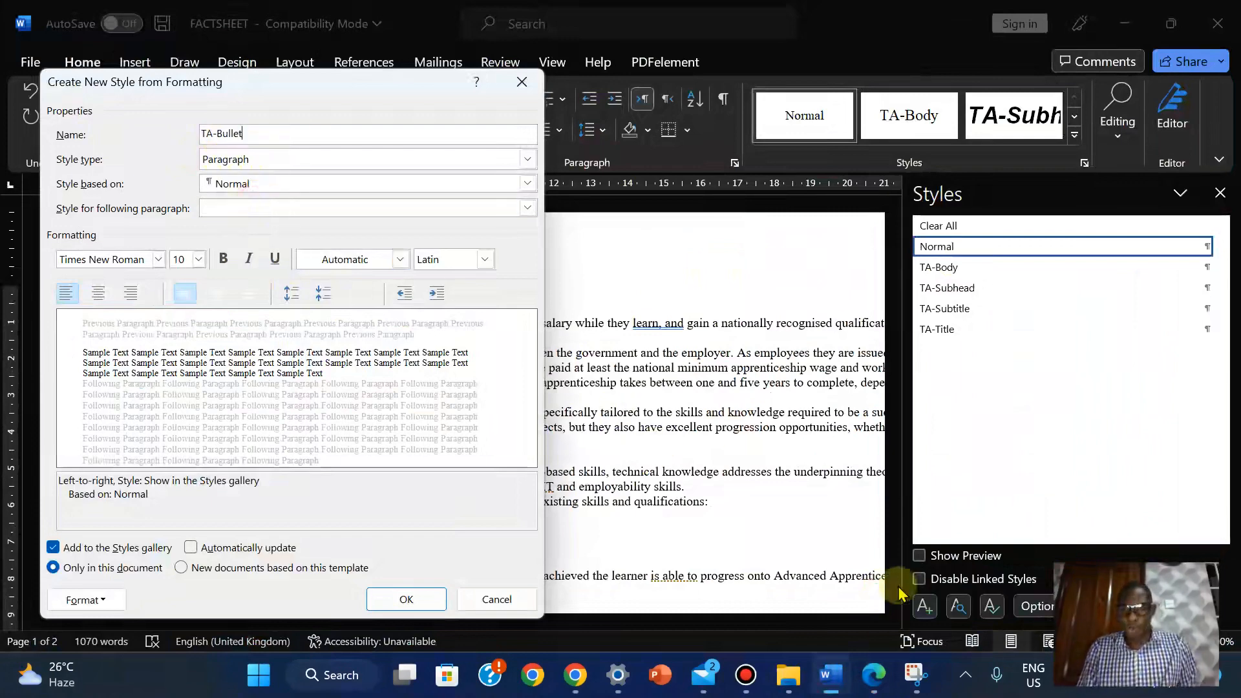
{"action": "mouse_move", "coordinate": [873, 675]}
{"action": "left_click", "coordinate": [866, 569]}
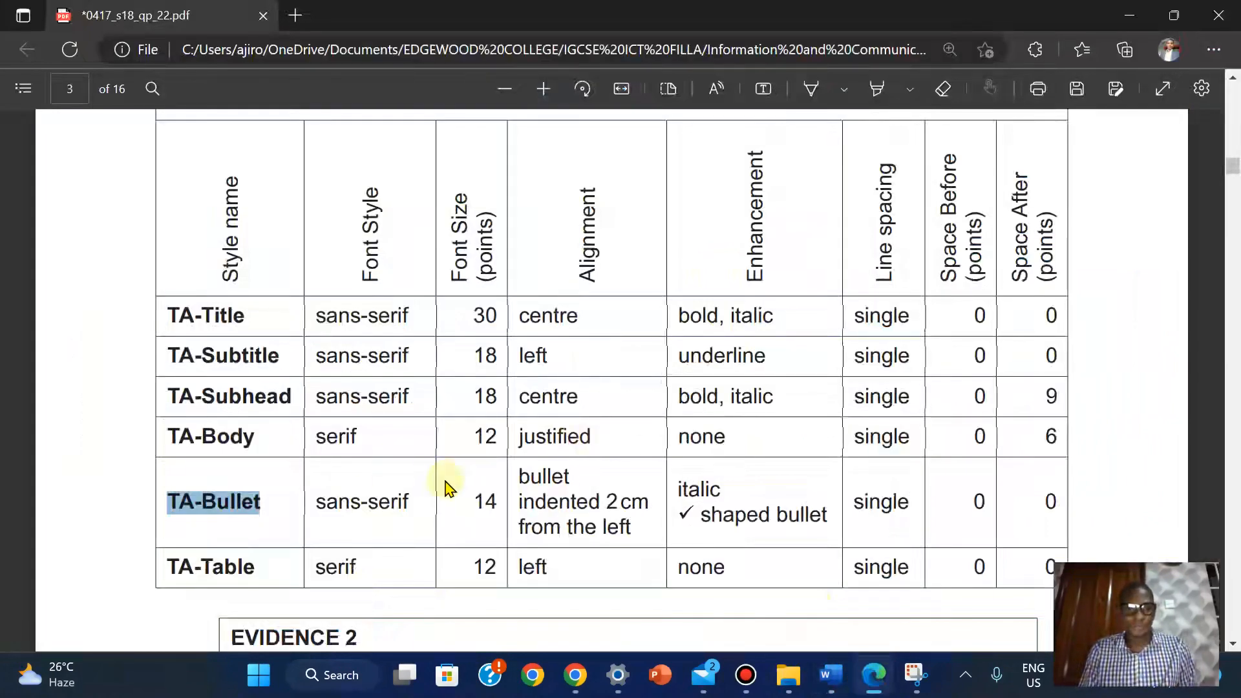
{"action": "mouse_move", "coordinate": [830, 675]}
{"action": "left_click", "coordinate": [930, 568]}
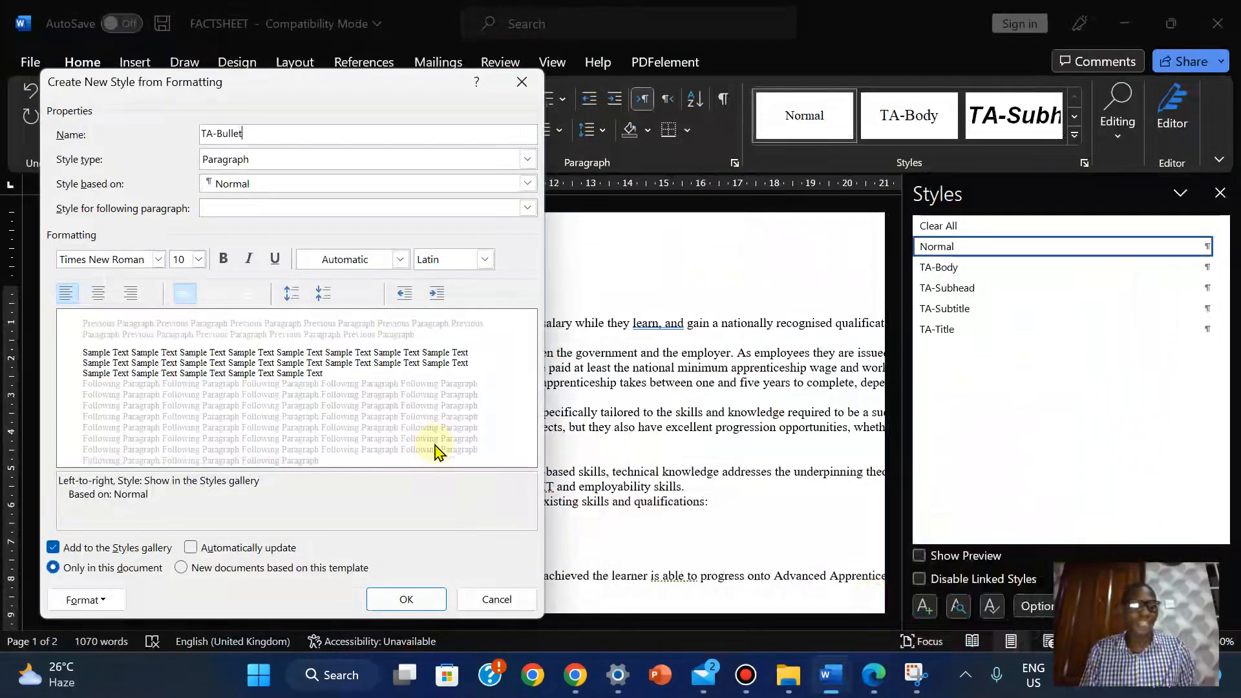
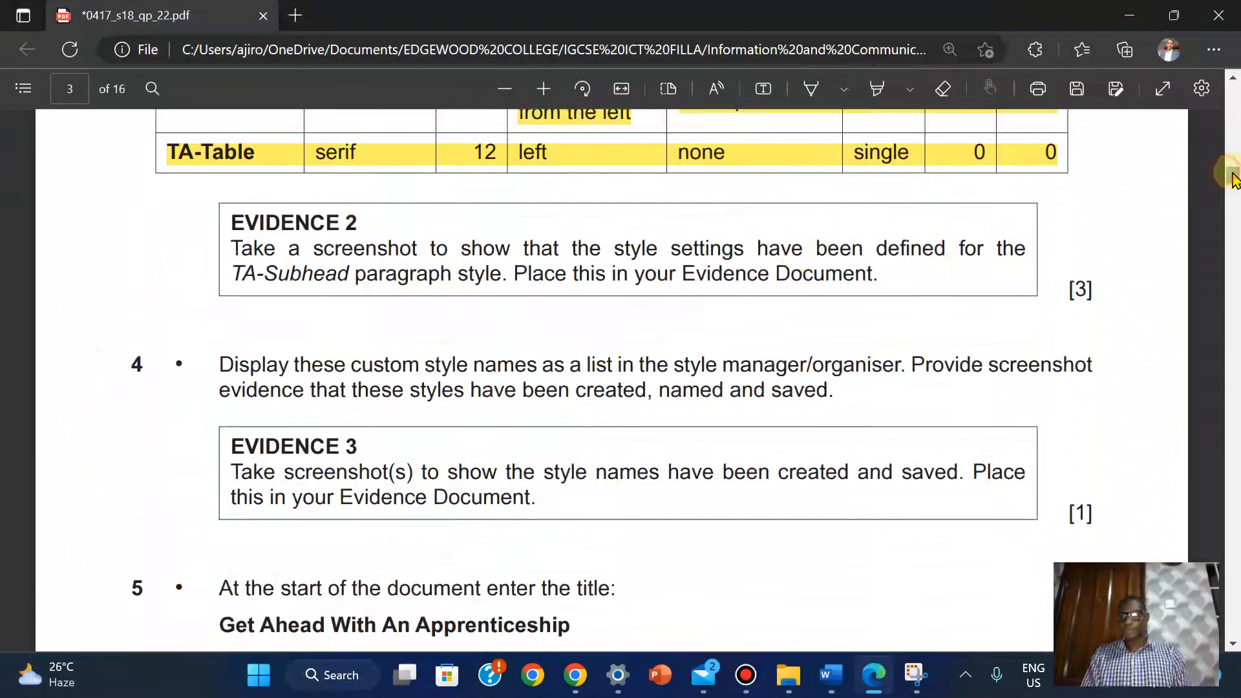
Scroll the PDF so the TA-Title to TA-Table style rows and Evidence 2 show
{"action": "scroll", "coordinate": [1235, 178], "scroll_direction": "up", "scroll_amount": 2}
{"action": "scroll", "coordinate": [1233, 175], "scroll_direction": "up", "scroll_amount": 2}
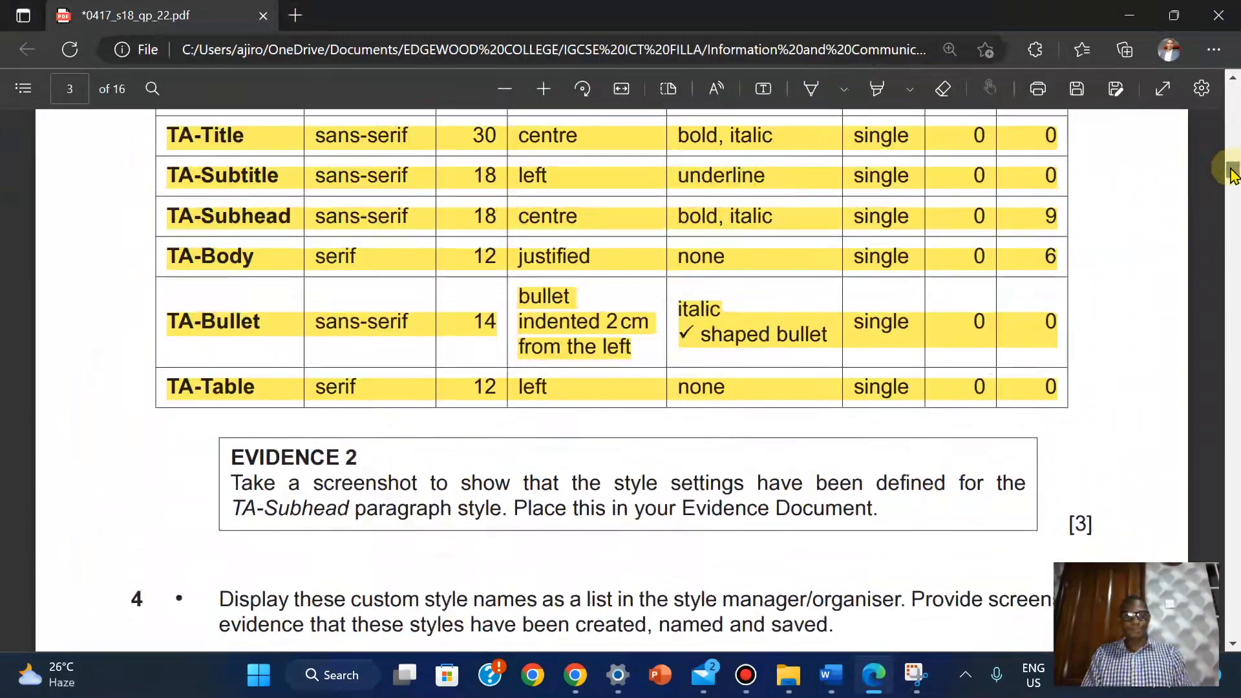
{"action": "scroll", "coordinate": [1233, 173], "scroll_direction": "down", "scroll_amount": 1}
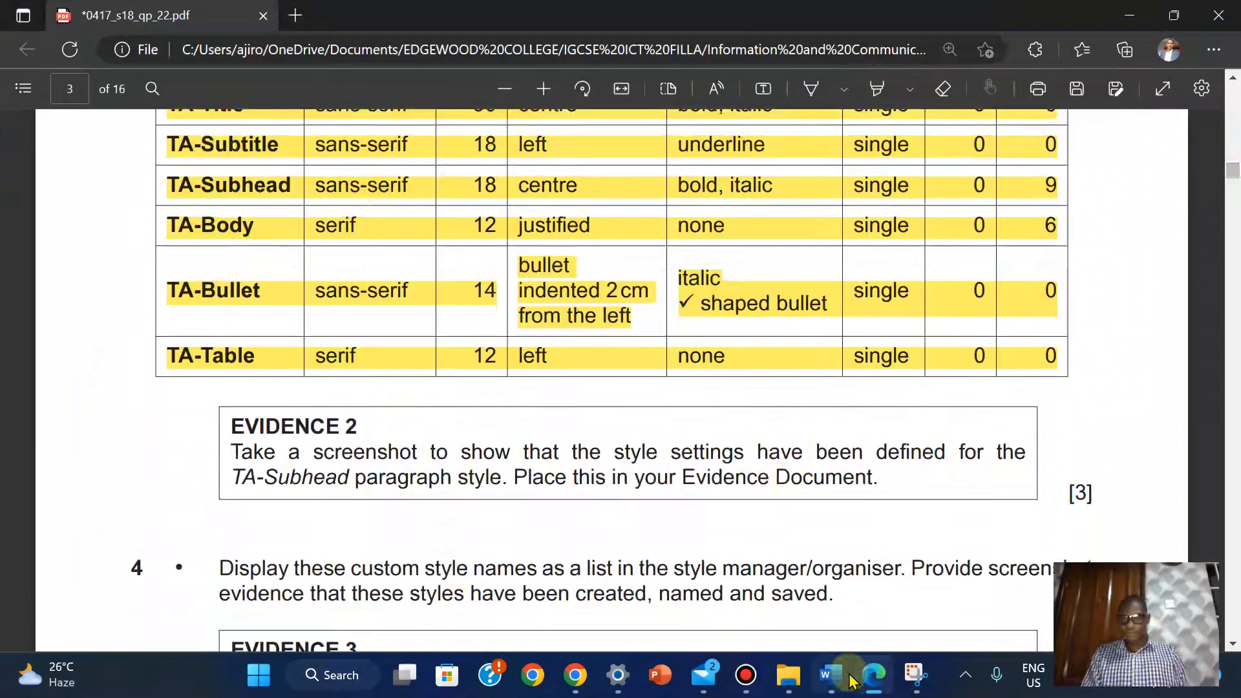
Switch to the FACTSHEET document and apply TA-Subhead to the empty line
{"action": "mouse_move", "coordinate": [834, 682]}
{"action": "left_click", "coordinate": [936, 569]}
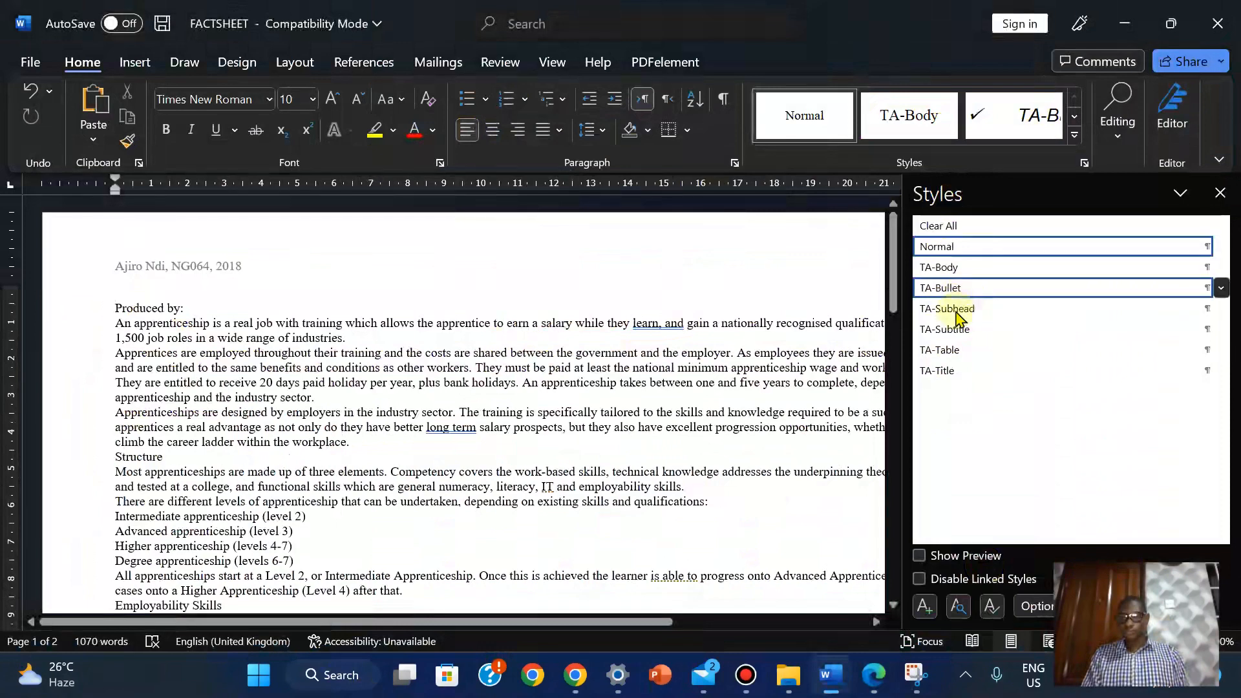
{"action": "left_click", "coordinate": [953, 314]}
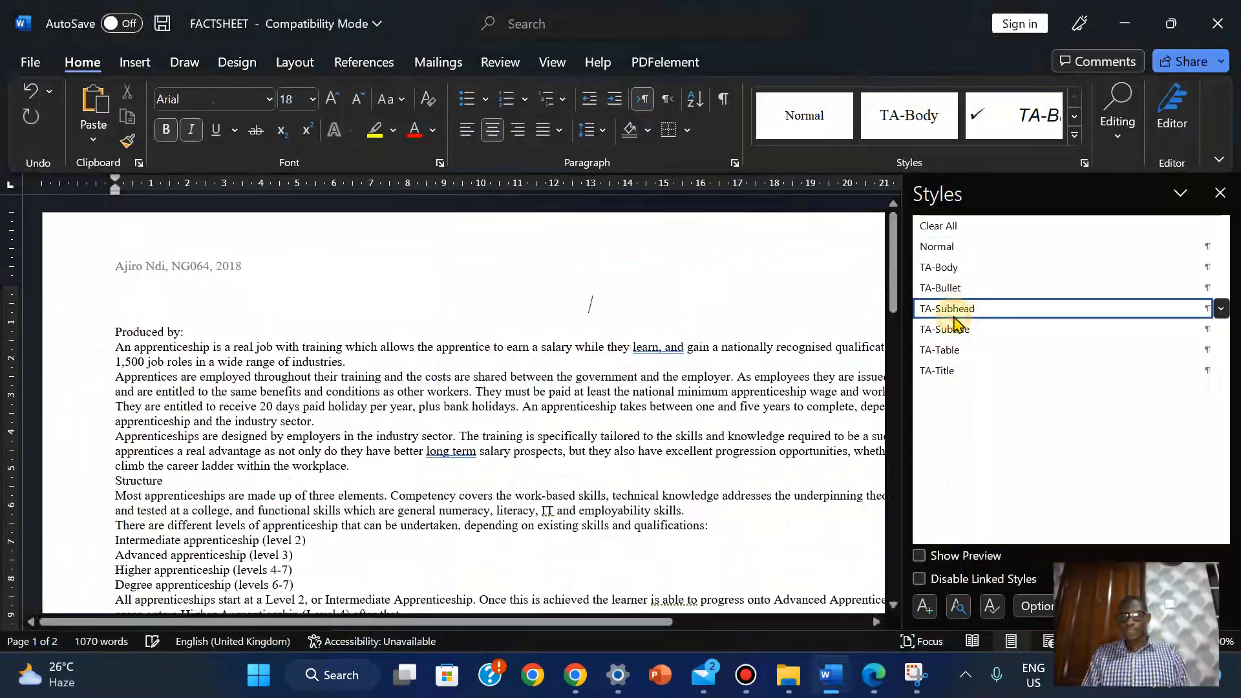
Open Modify Style for TA-Subhead (Arial 18 pt, bold, italic, centred) and its Format list
{"action": "right_click", "coordinate": [956, 318]}
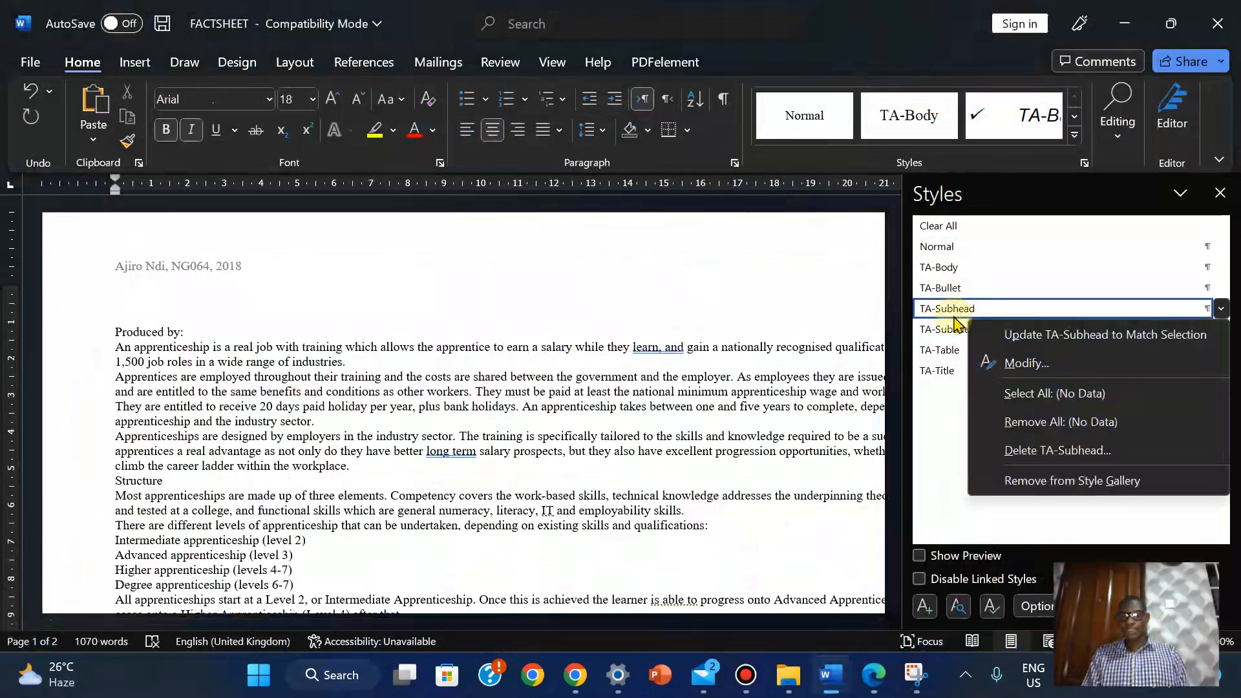
{"action": "left_click", "coordinate": [983, 365]}
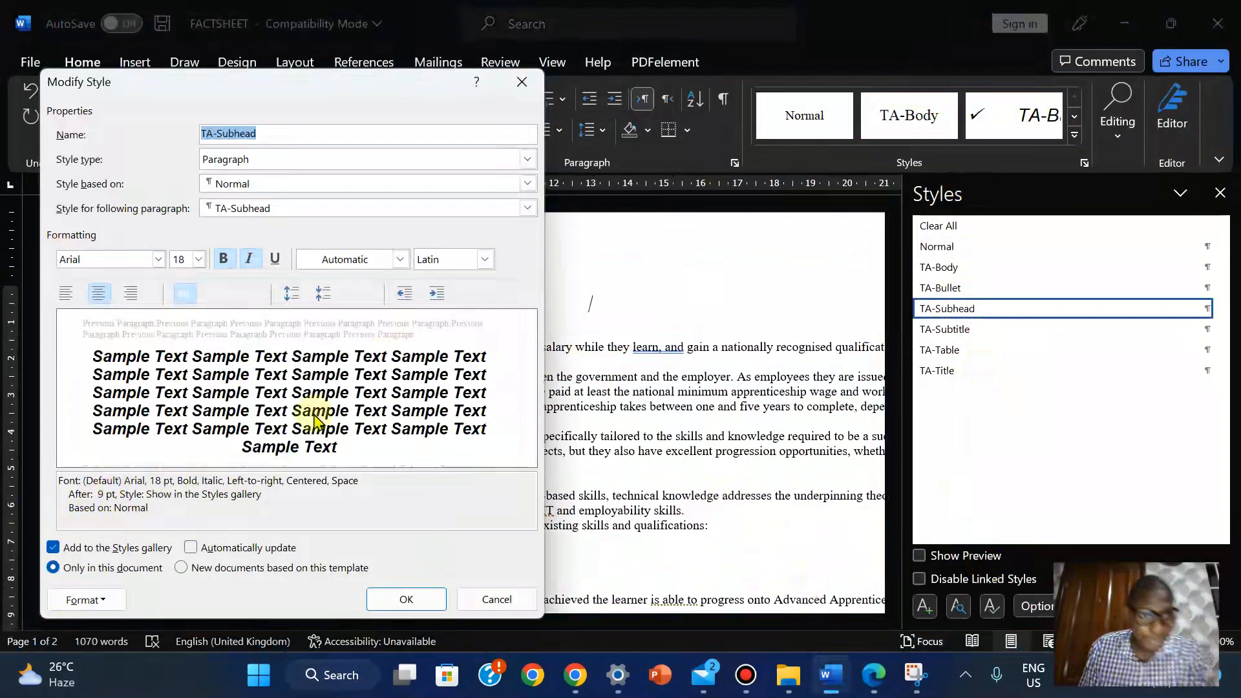
{"action": "left_click", "coordinate": [107, 607]}
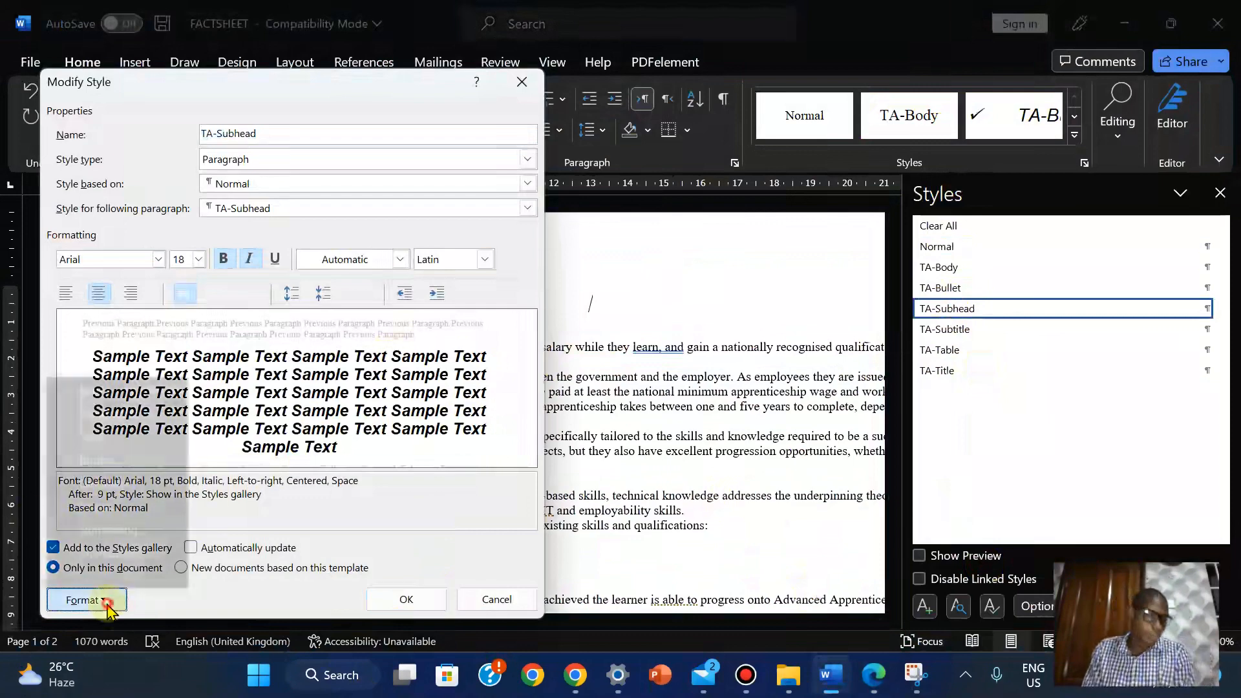
{"action": "left_click", "coordinate": [380, 503]}
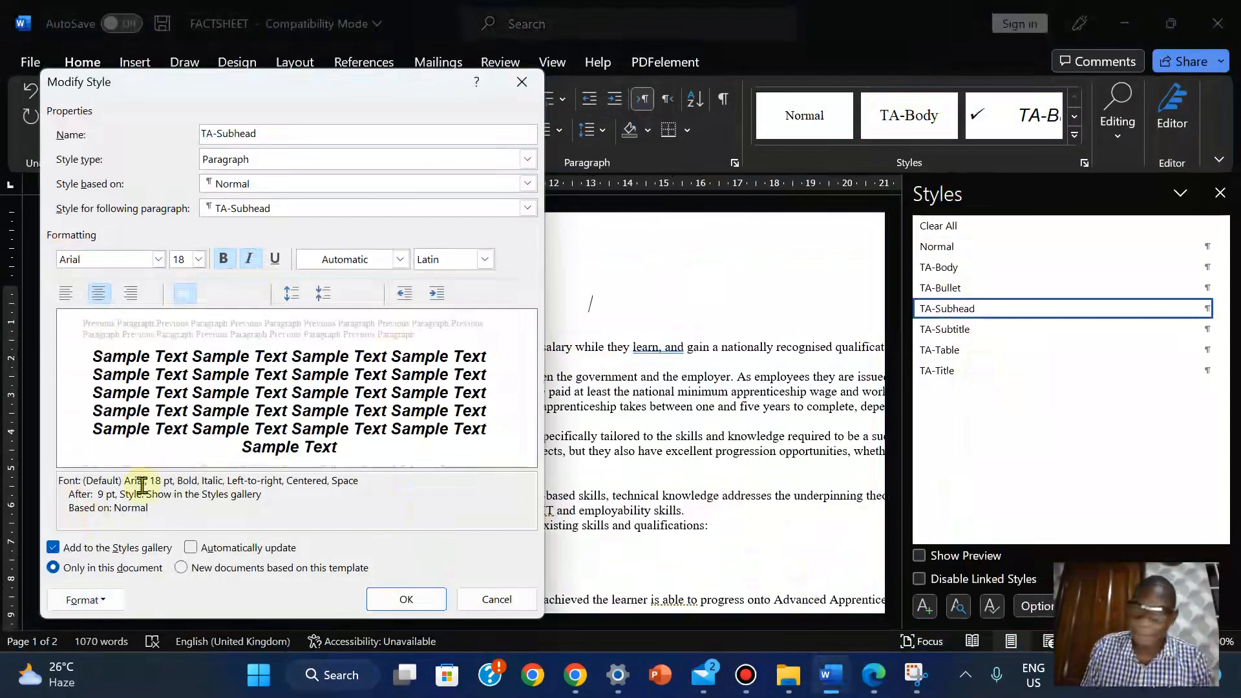
{"action": "left_click", "coordinate": [82, 600]}
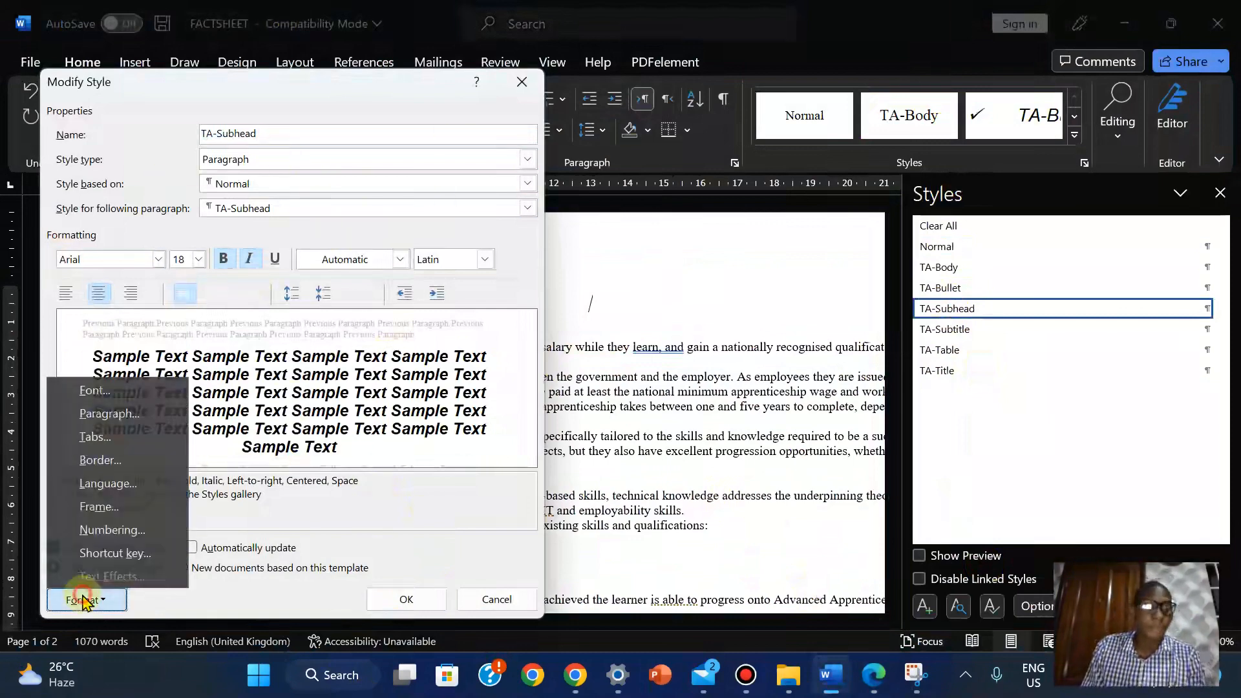
Show TA-Subhead's paragraph settings (centred, 0 pt before, 9 pt after, single), compare with the PDF, and start Snipping Tool
{"action": "left_click", "coordinate": [105, 412]}
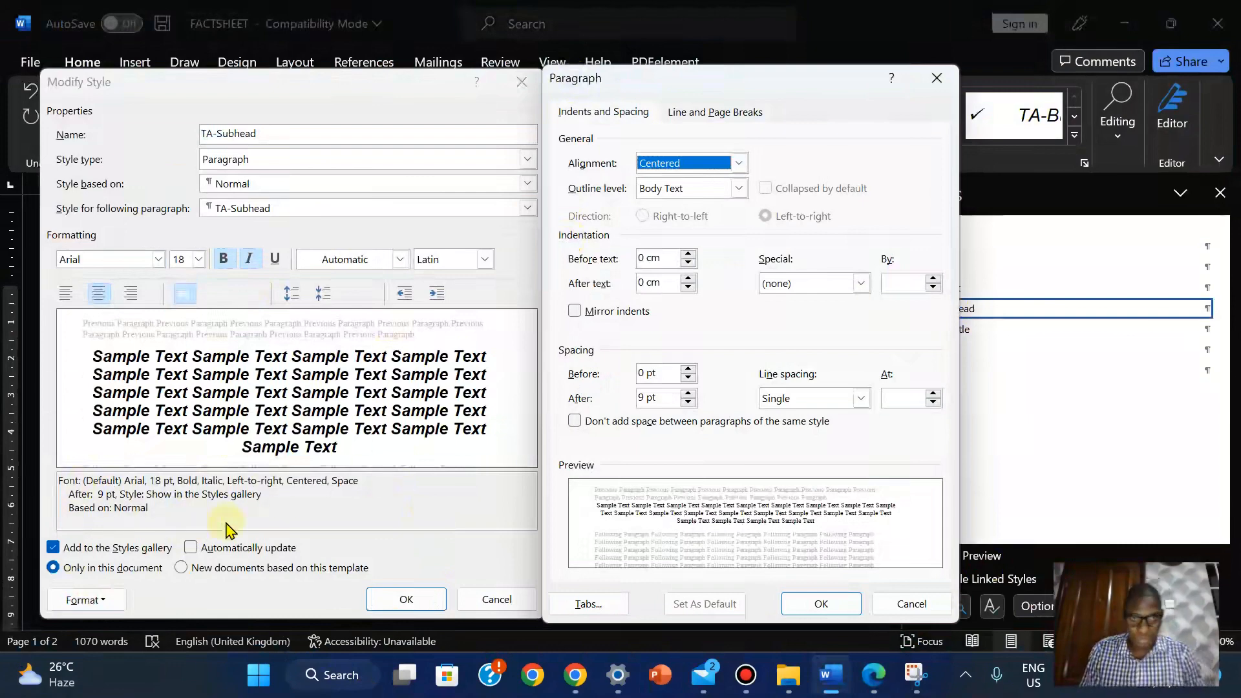
{"action": "left_click", "coordinate": [873, 678]}
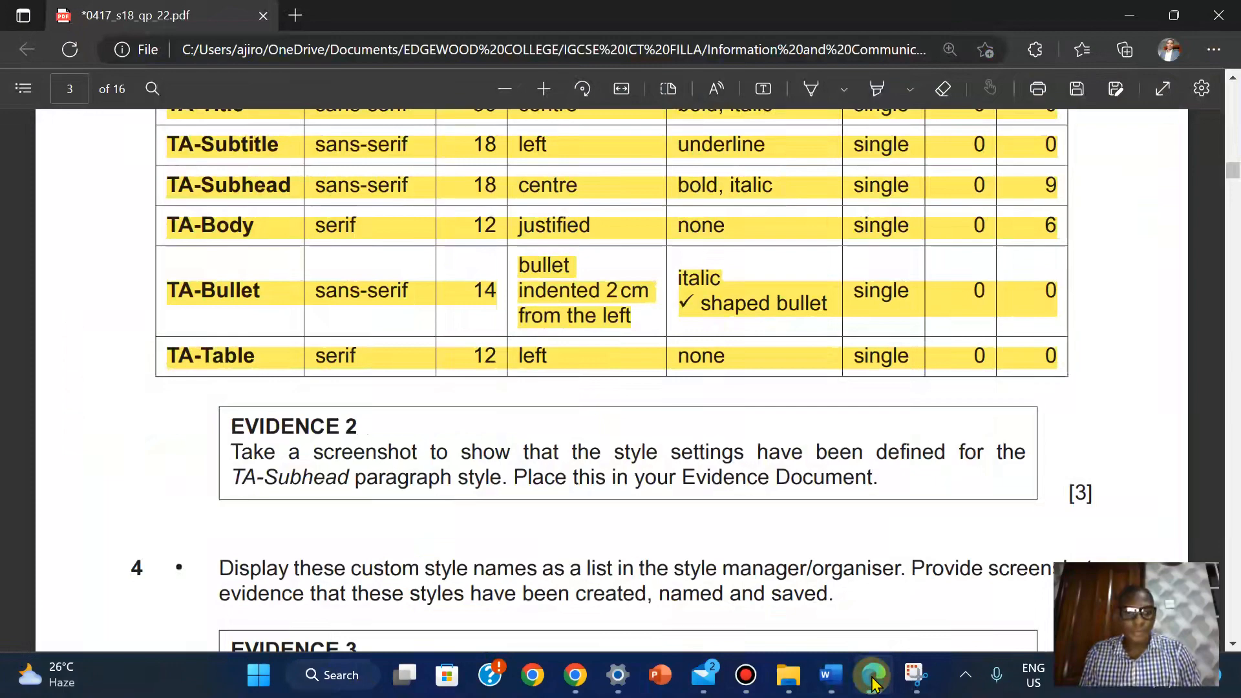
{"action": "left_click", "coordinate": [872, 678]}
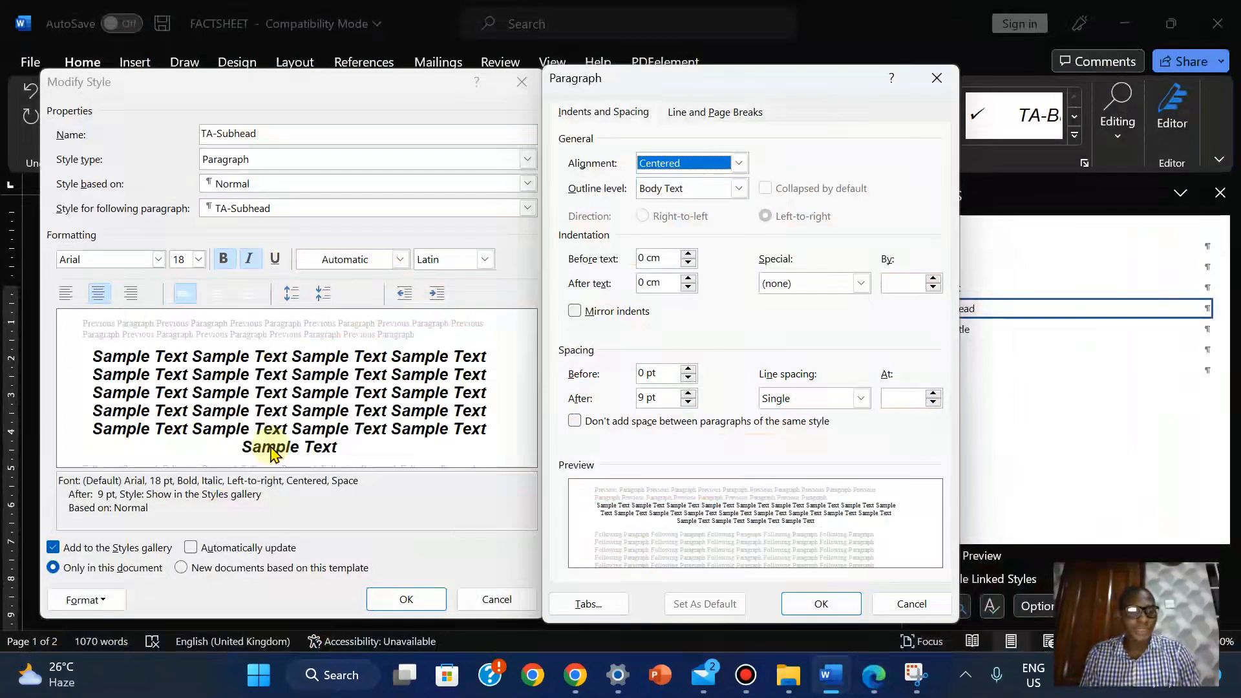
{"action": "left_click", "coordinate": [874, 677]}
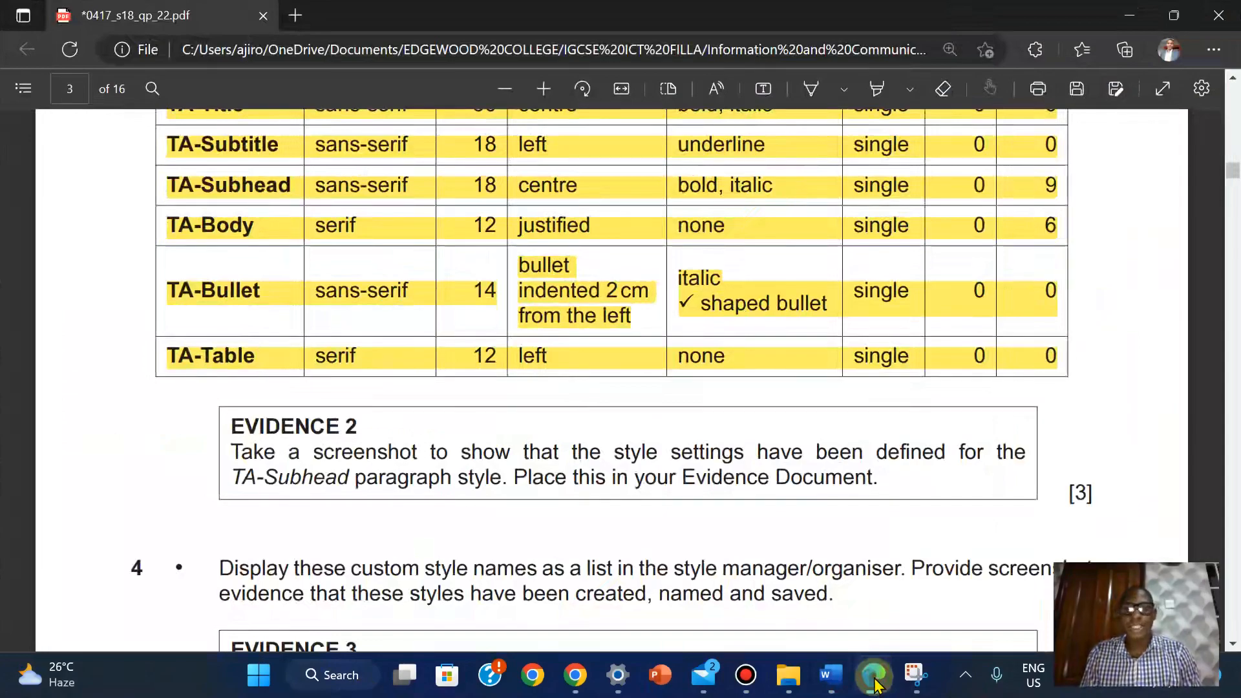
{"action": "left_click", "coordinate": [874, 677]}
{"action": "left_click", "coordinate": [874, 677]}
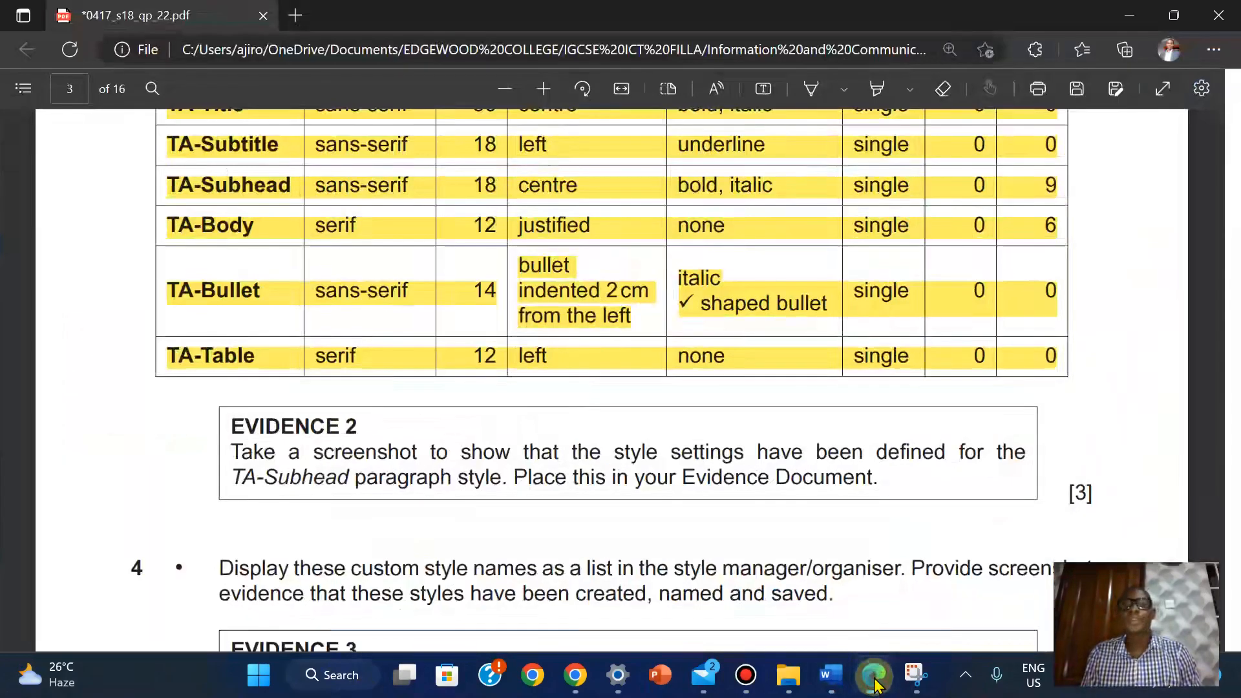
{"action": "left_click", "coordinate": [874, 677]}
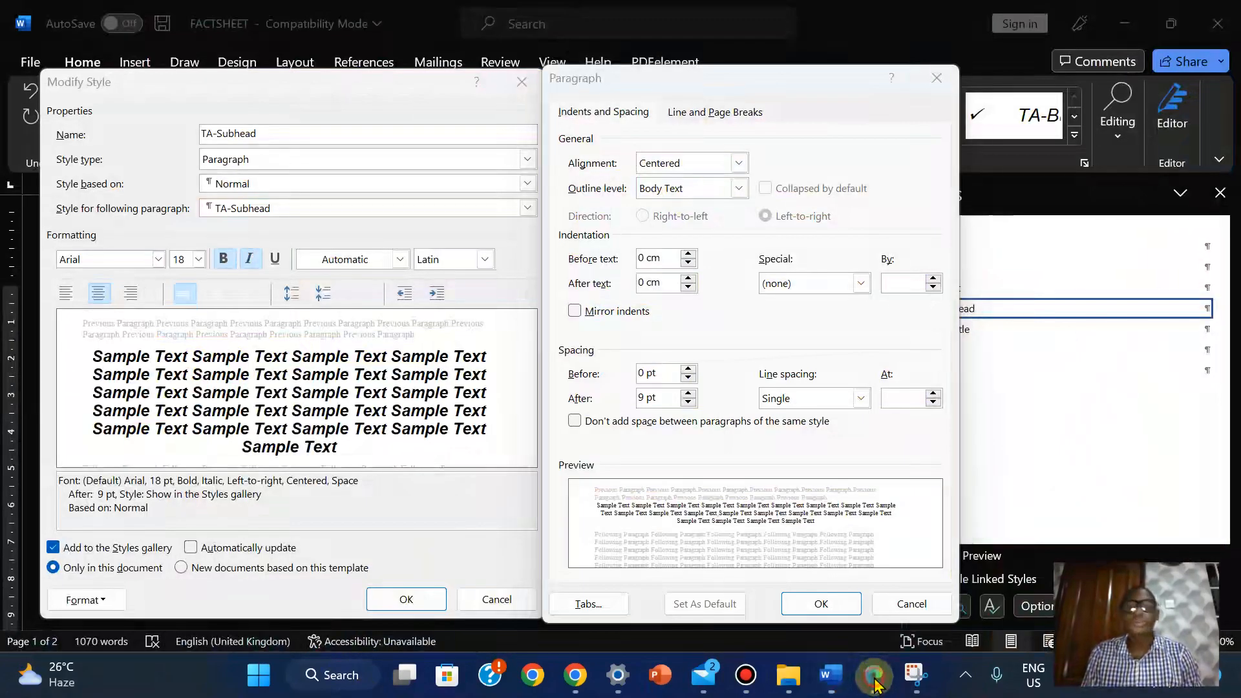
{"action": "left_click", "coordinate": [874, 678]}
{"action": "left_click", "coordinate": [874, 679]}
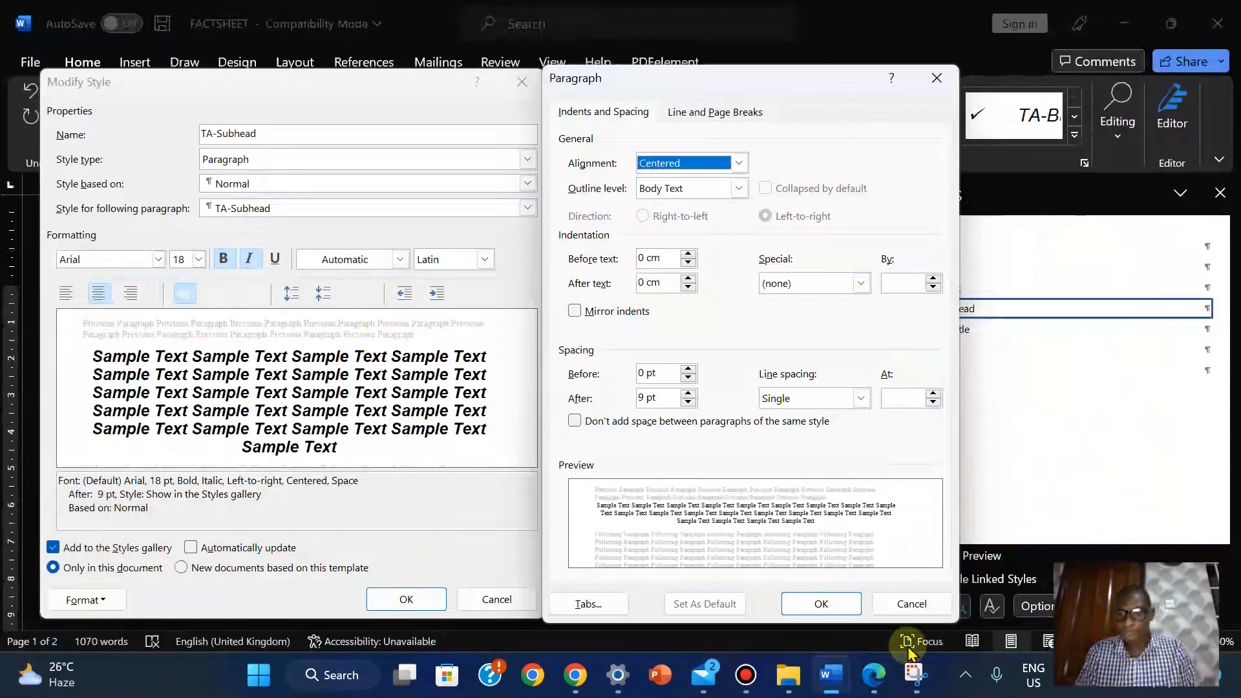
{"action": "left_click", "coordinate": [916, 675]}
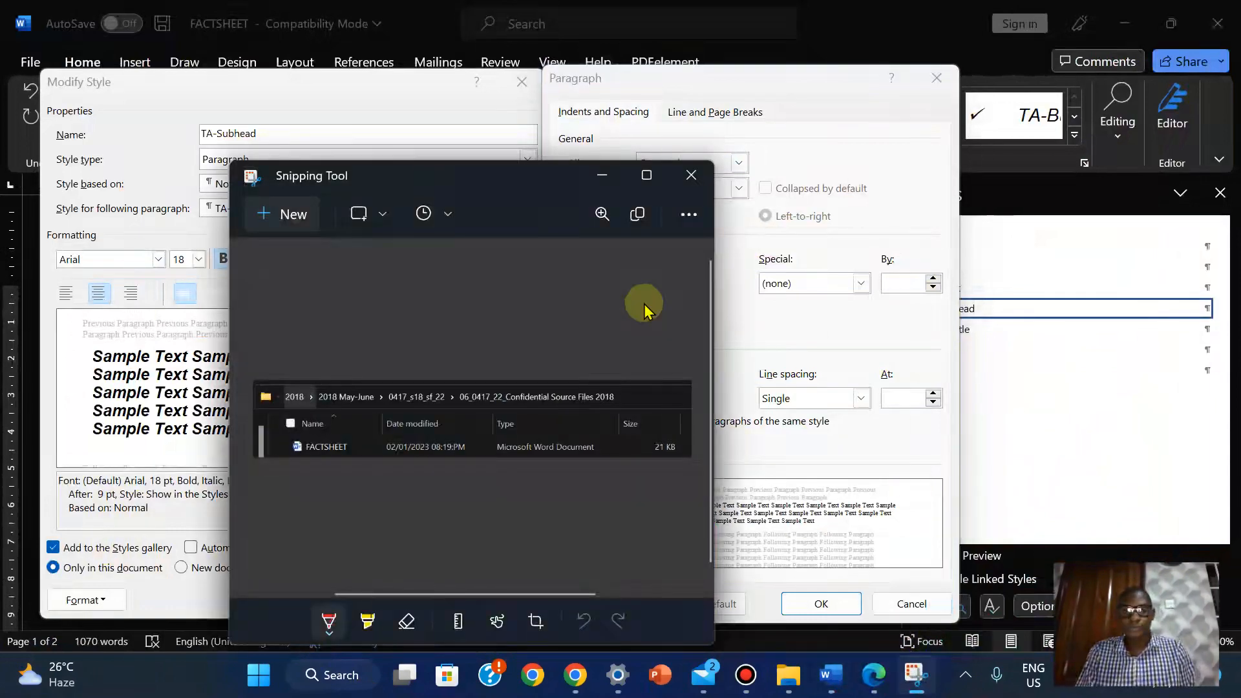
Snip a rectangle covering both TA-Subhead Modify Style and Paragraph dialogs
{"action": "left_click", "coordinate": [285, 214]}
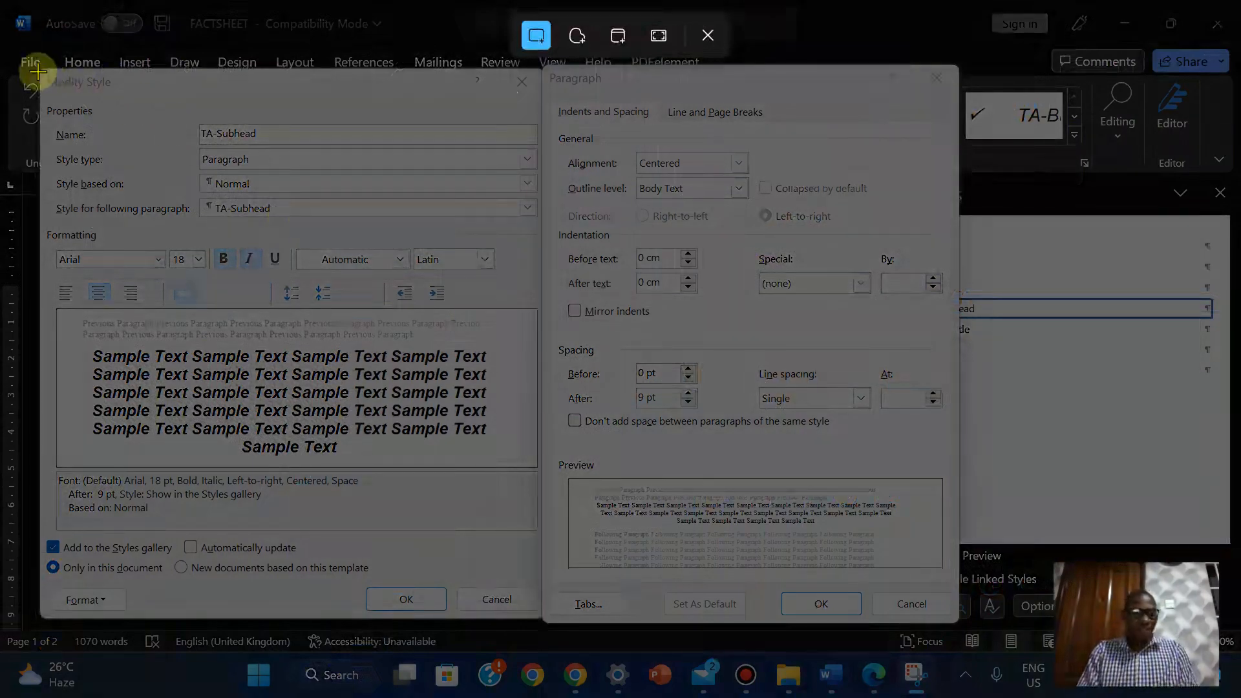
{"action": "left_click_drag", "start_coordinate": [41, 72], "coordinate": [955, 618]}
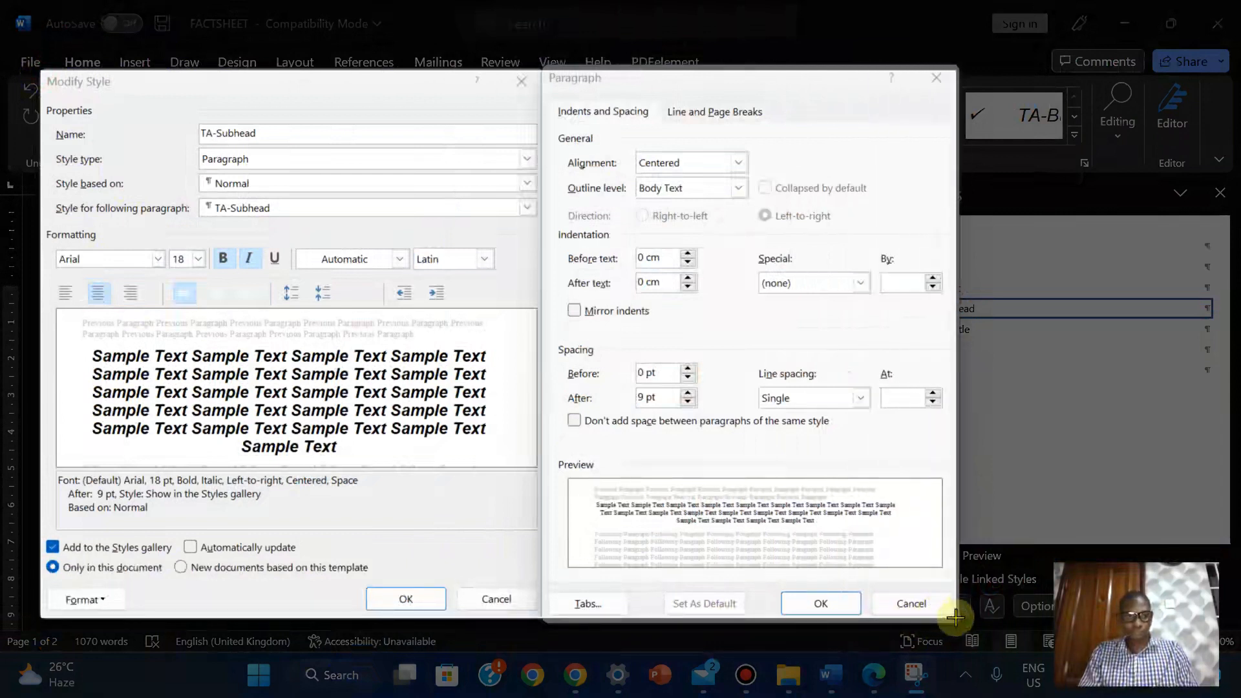
{"action": "left_click_drag", "start_coordinate": [956, 618], "coordinate": [956, 620]}
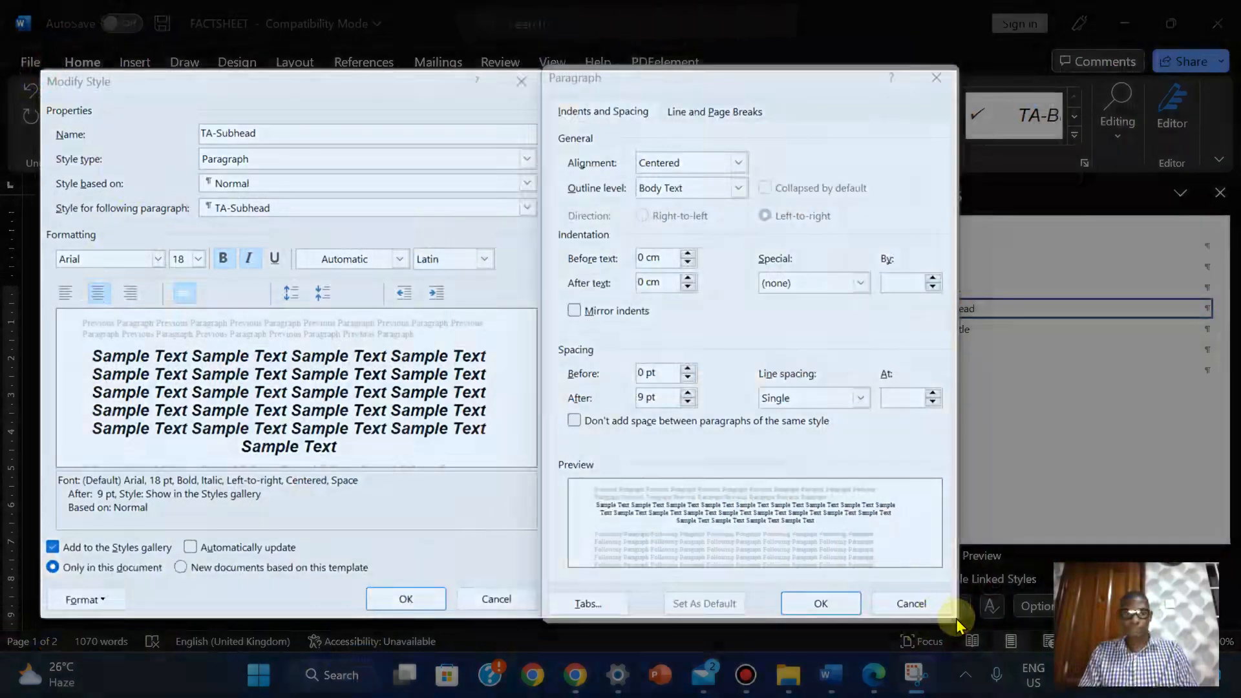
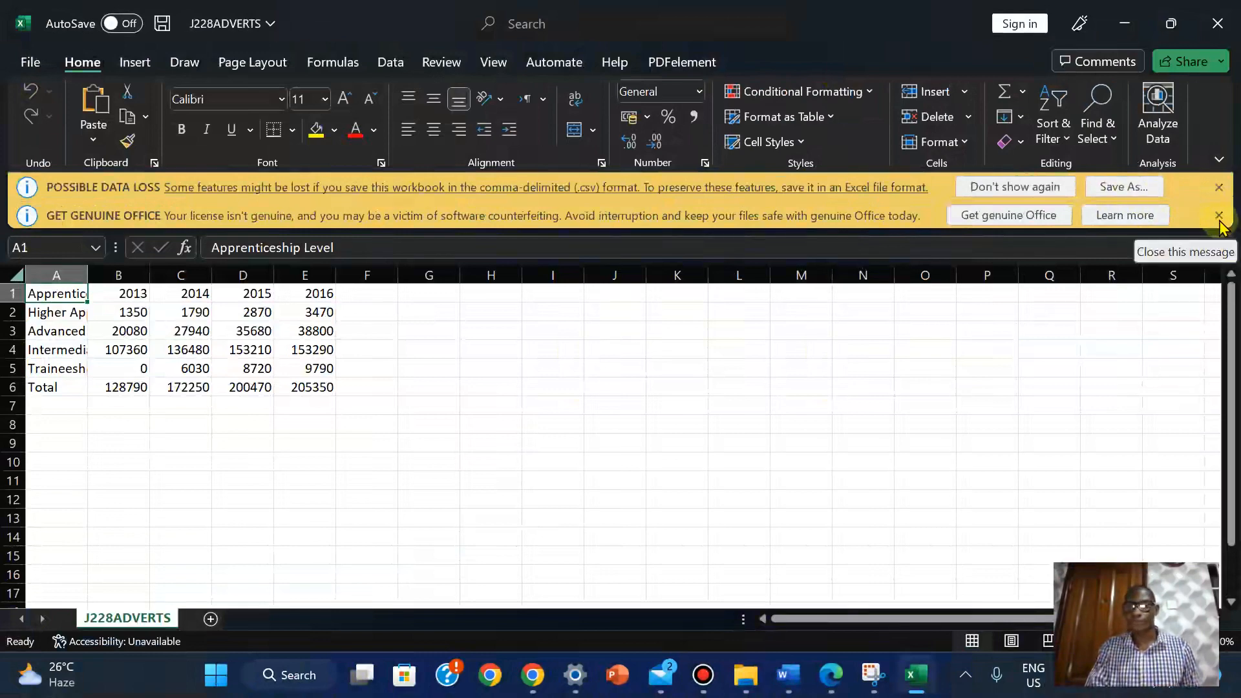
Save the J228ADVERTS data as an Excel Workbook and AutoFit column A so the full labels show
{"action": "left_click", "coordinate": [1218, 216]}
{"action": "left_click", "coordinate": [1154, 192]}
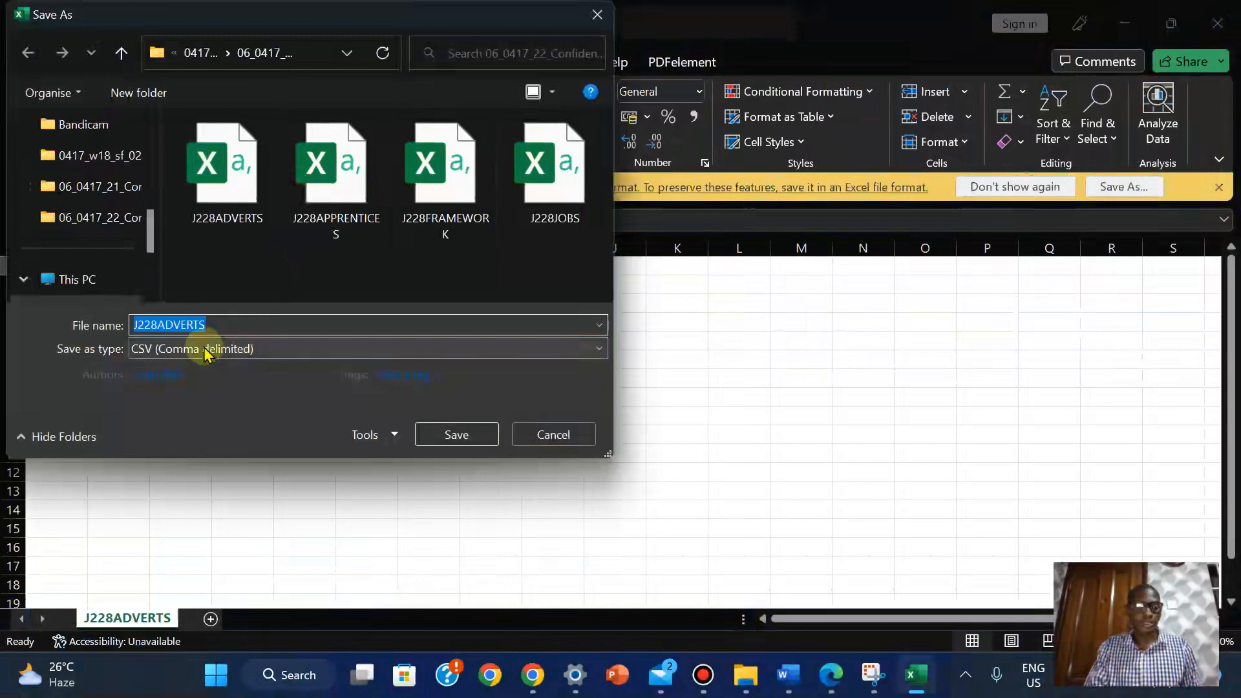
{"action": "left_click", "coordinate": [278, 349]}
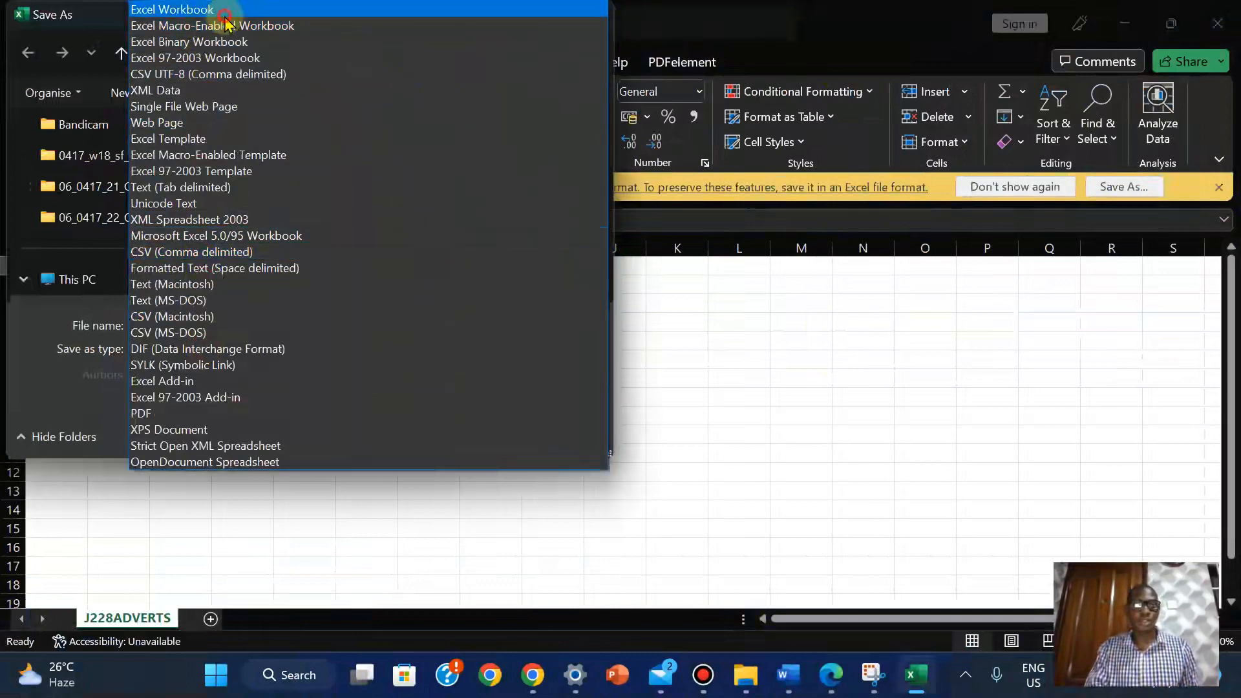
{"action": "left_click", "coordinate": [217, 9]}
{"action": "left_click", "coordinate": [476, 460]}
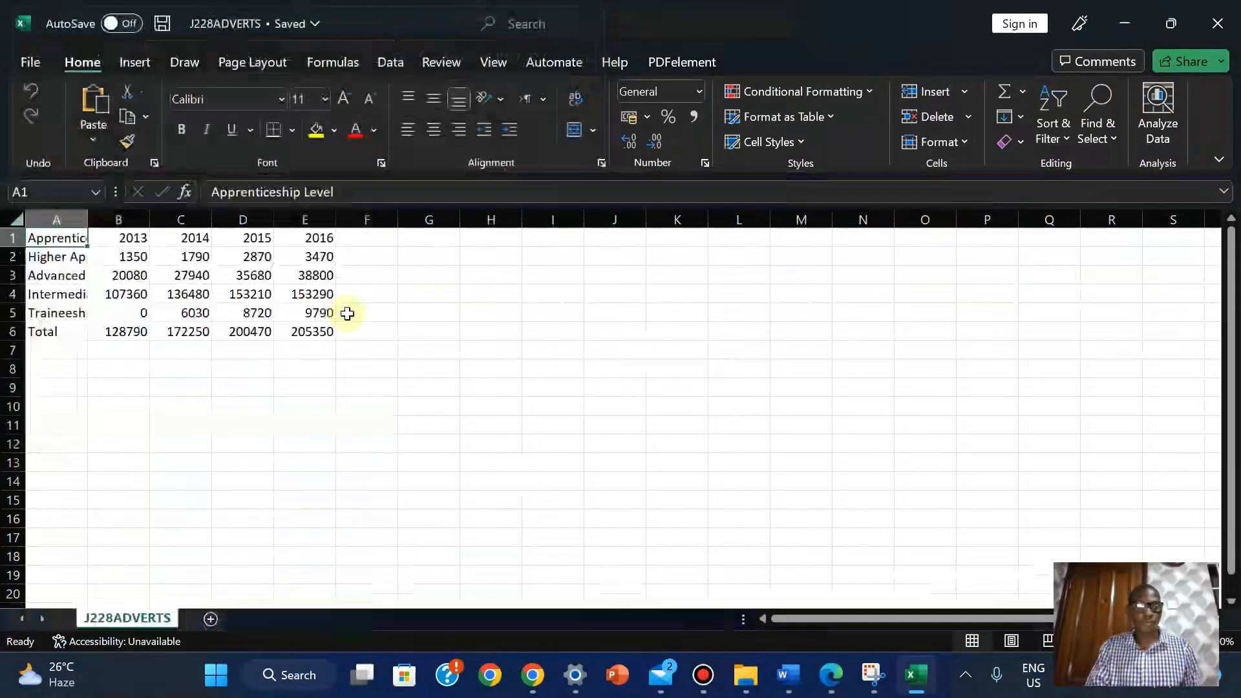
{"action": "double_click", "coordinate": [89, 221]}
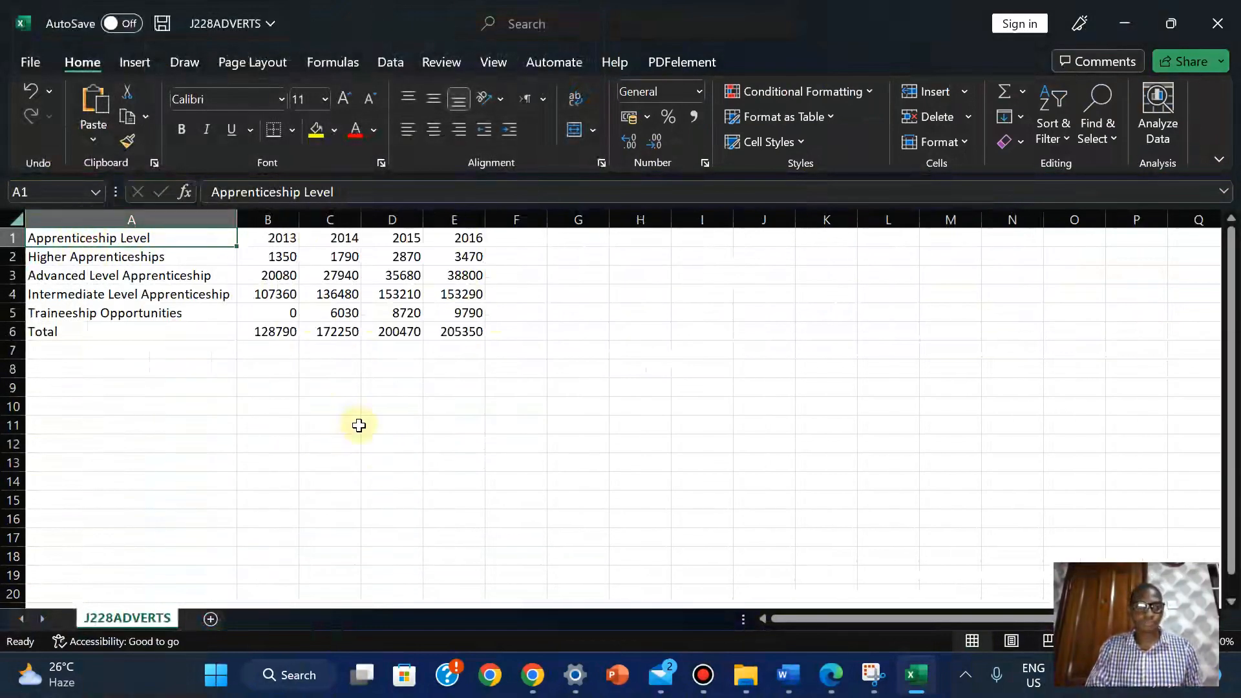
{"action": "left_click", "coordinate": [832, 679]}
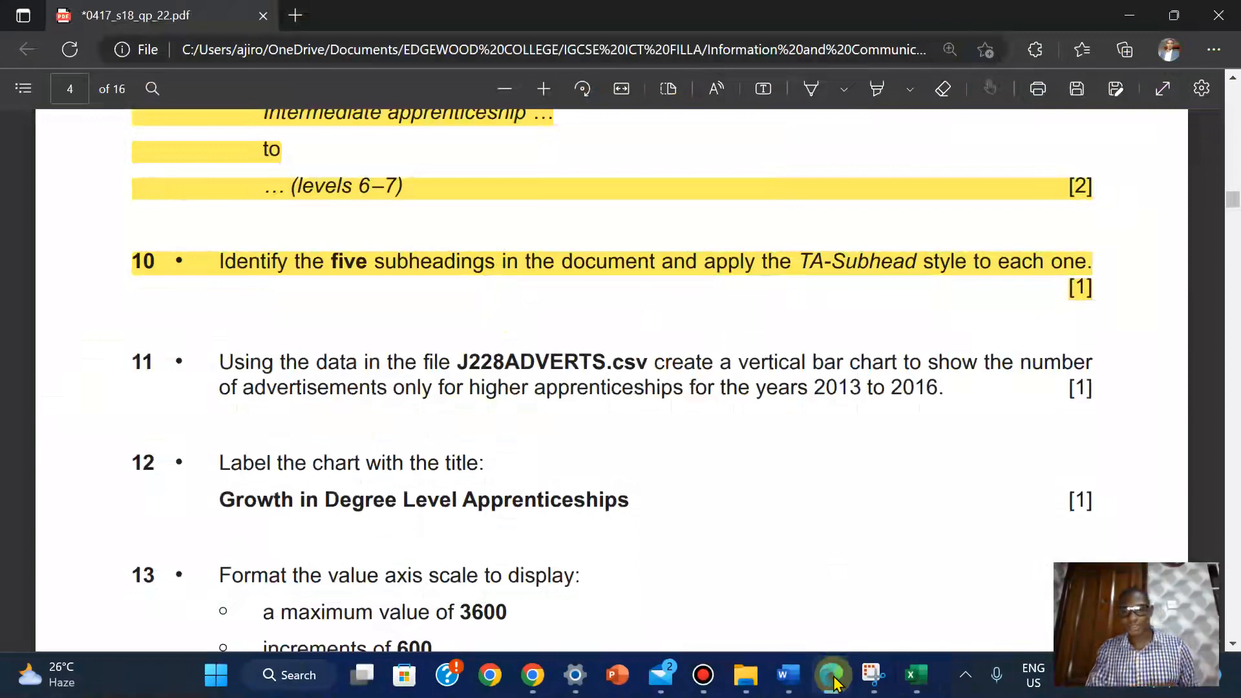
Compare the J228ADVERTS workbook with question 11 in the exam paper PDF
{"action": "left_click", "coordinate": [832, 676]}
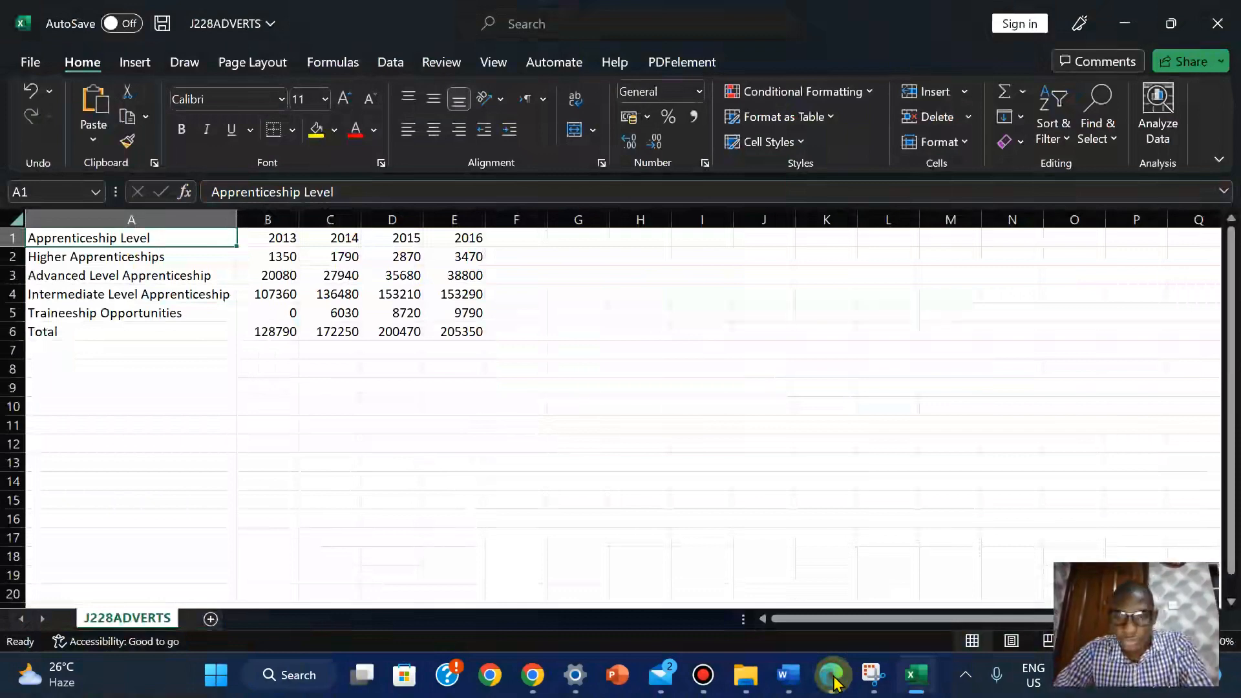
{"action": "left_click", "coordinate": [834, 682]}
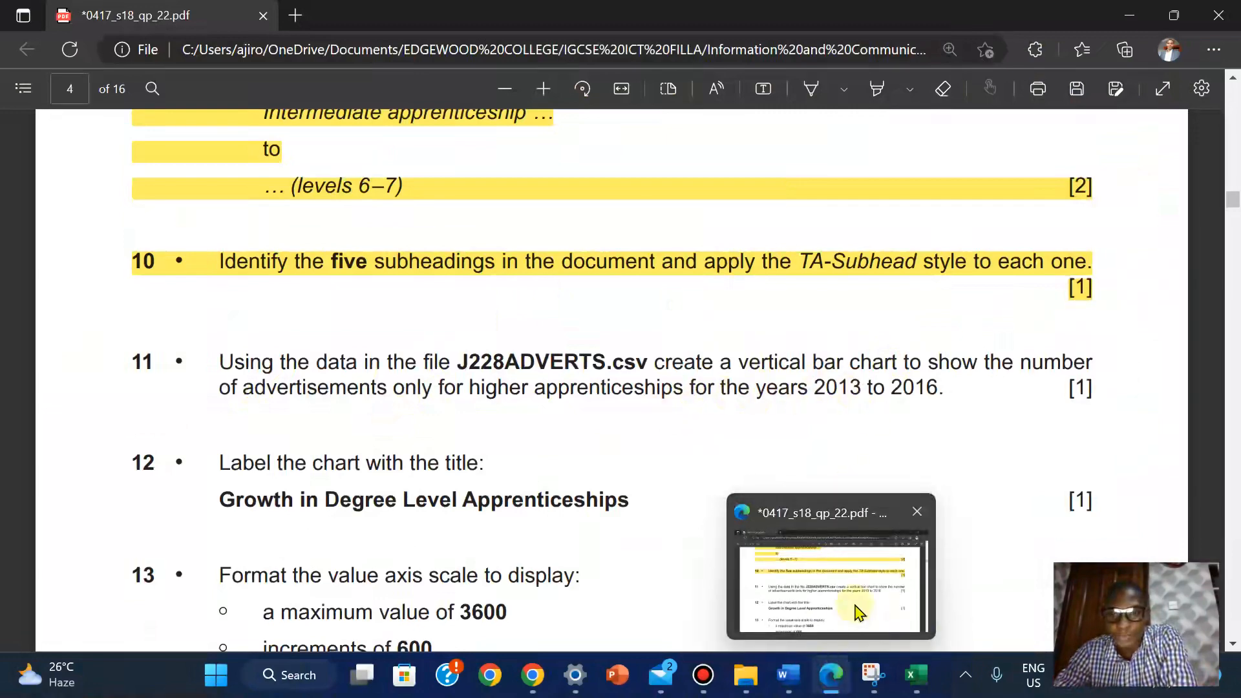
{"action": "left_click", "coordinate": [915, 675]}
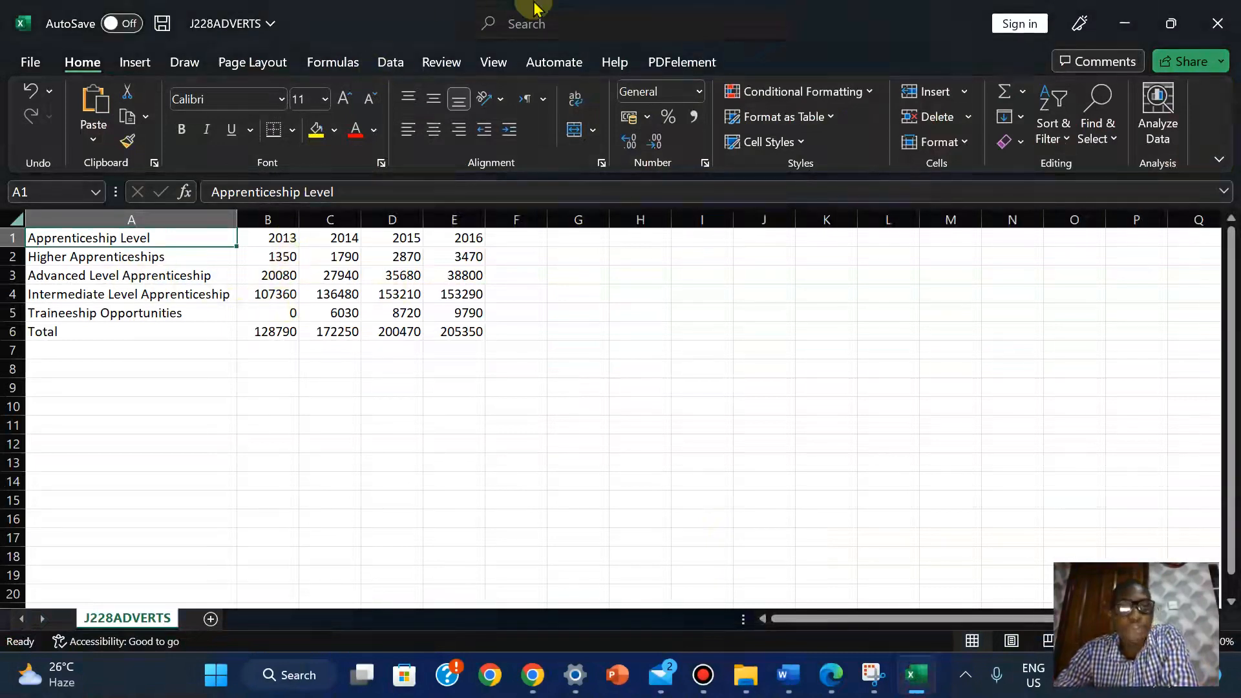
{"action": "mouse_move", "coordinate": [530, 10]}
{"action": "left_click", "coordinate": [710, 14]}
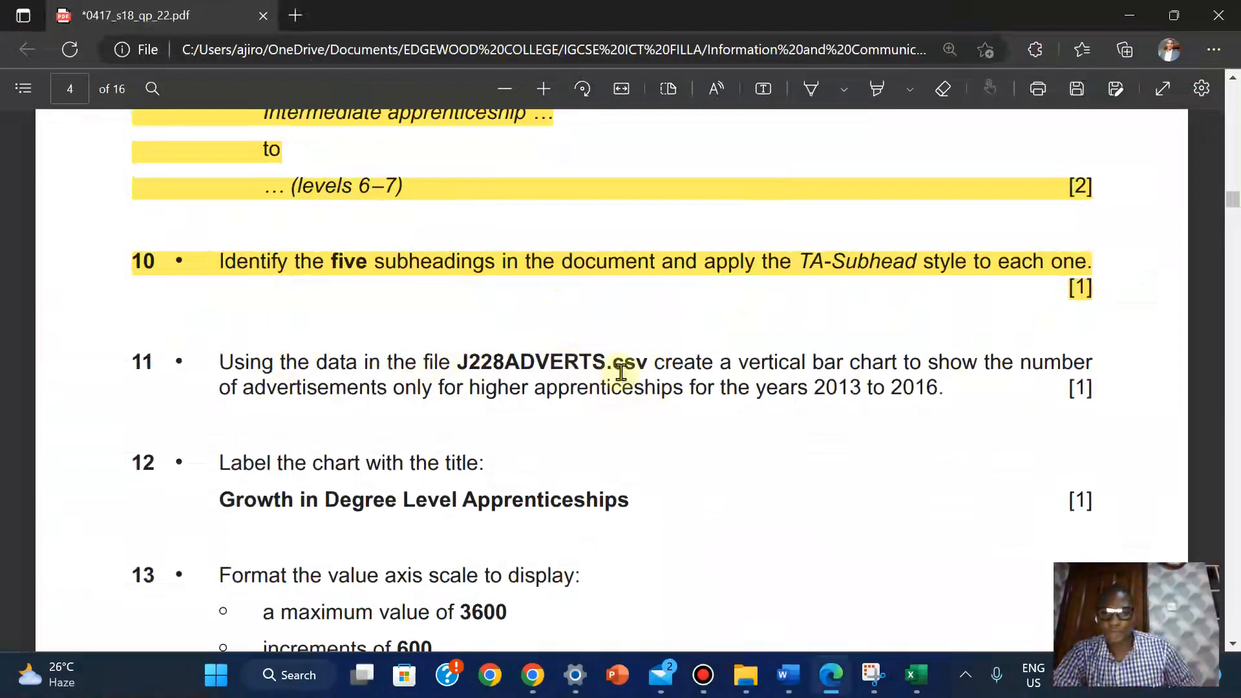
Highlight 'vertical bar' and 'higher apprenticeships' in question 11 in yellow
{"action": "left_click", "coordinate": [741, 358]}
{"action": "left_click_drag", "start_coordinate": [756, 360], "coordinate": [843, 362]}
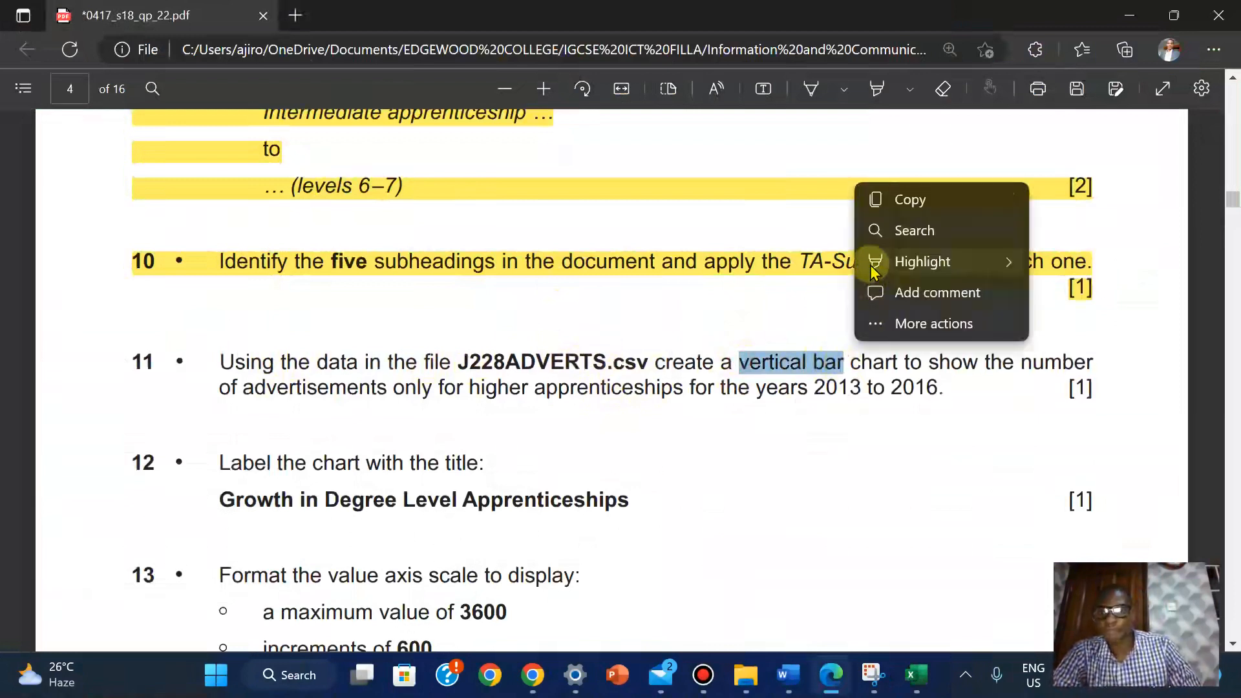
{"action": "mouse_move", "coordinate": [875, 259]}
{"action": "left_click", "coordinate": [1049, 260]}
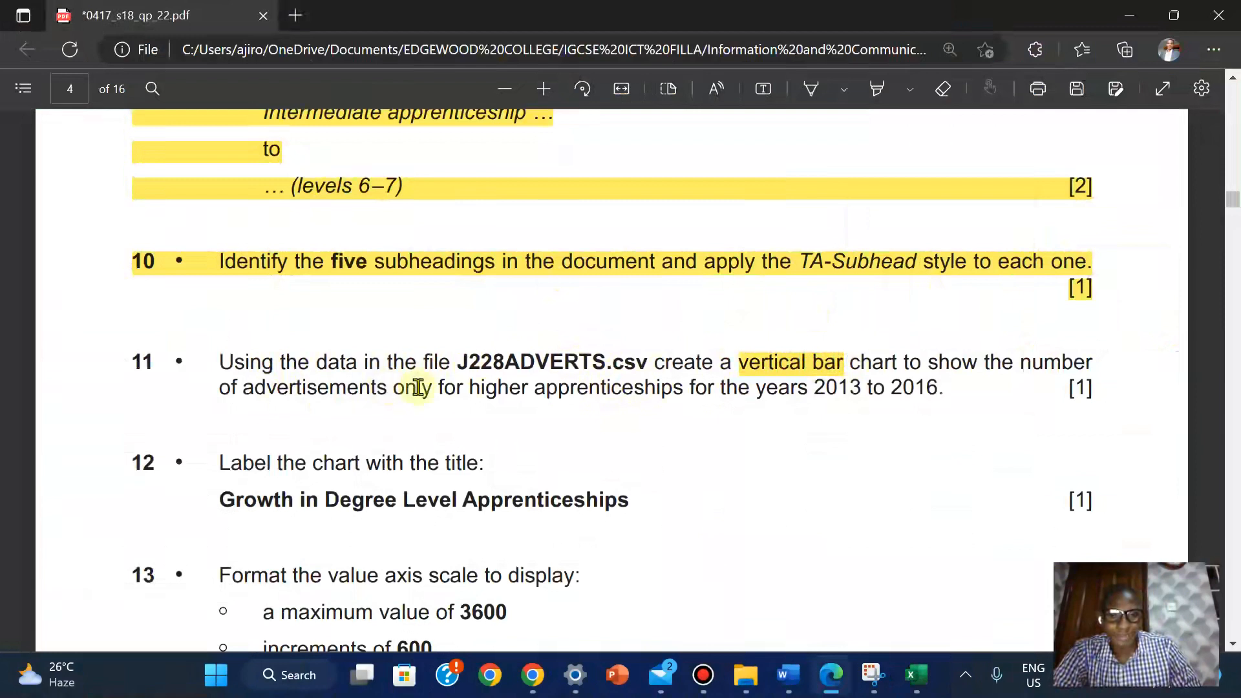
{"action": "left_click_drag", "start_coordinate": [464, 388], "coordinate": [685, 401]}
{"action": "left_click", "coordinate": [518, 393]}
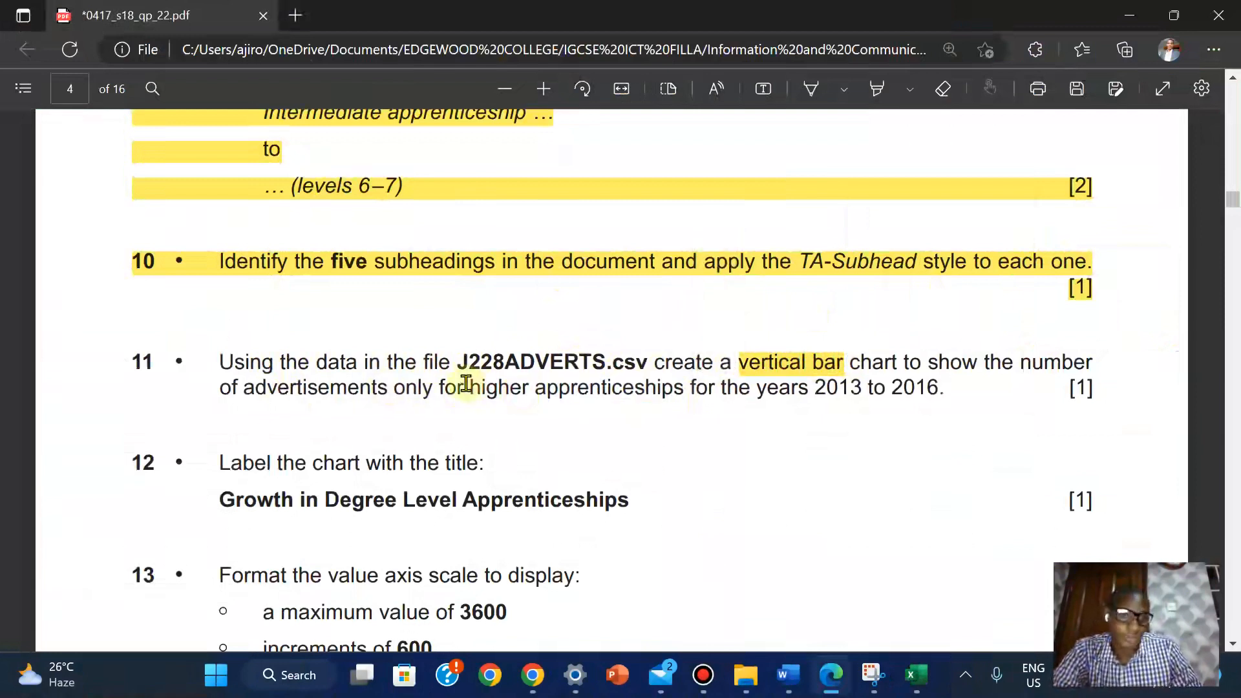
{"action": "left_click_drag", "start_coordinate": [471, 387], "coordinate": [680, 400]}
{"action": "mouse_move", "coordinate": [709, 292]}
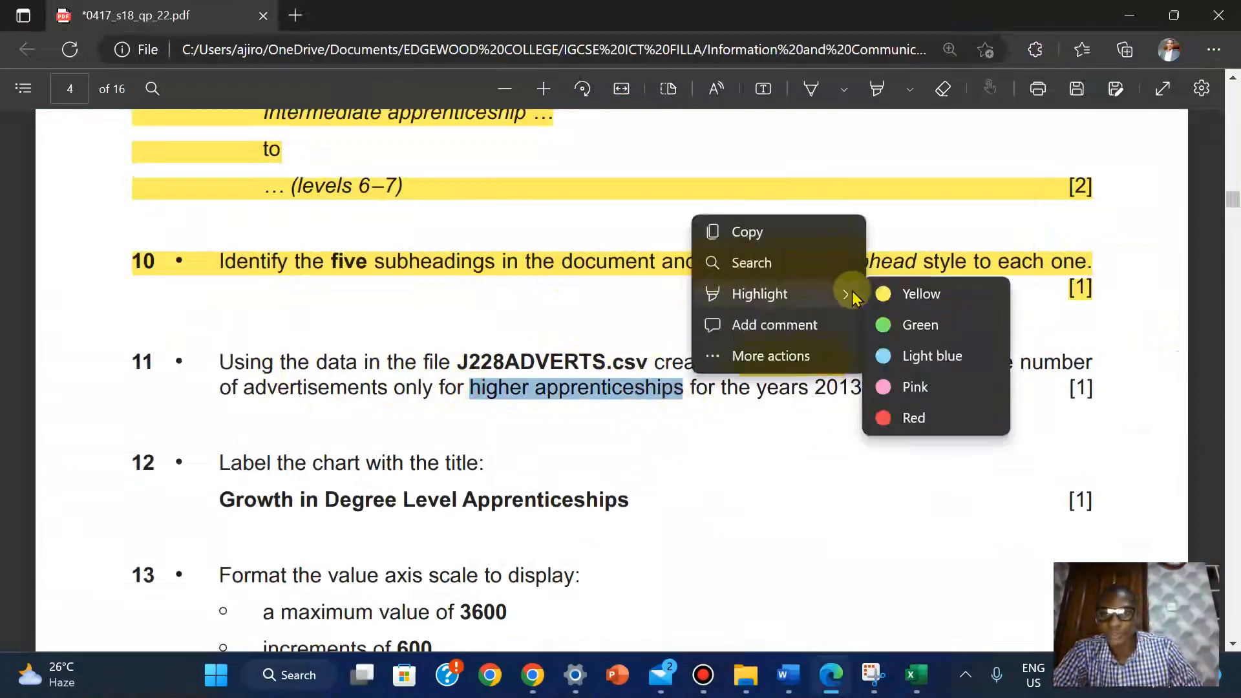
{"action": "left_click", "coordinate": [915, 297]}
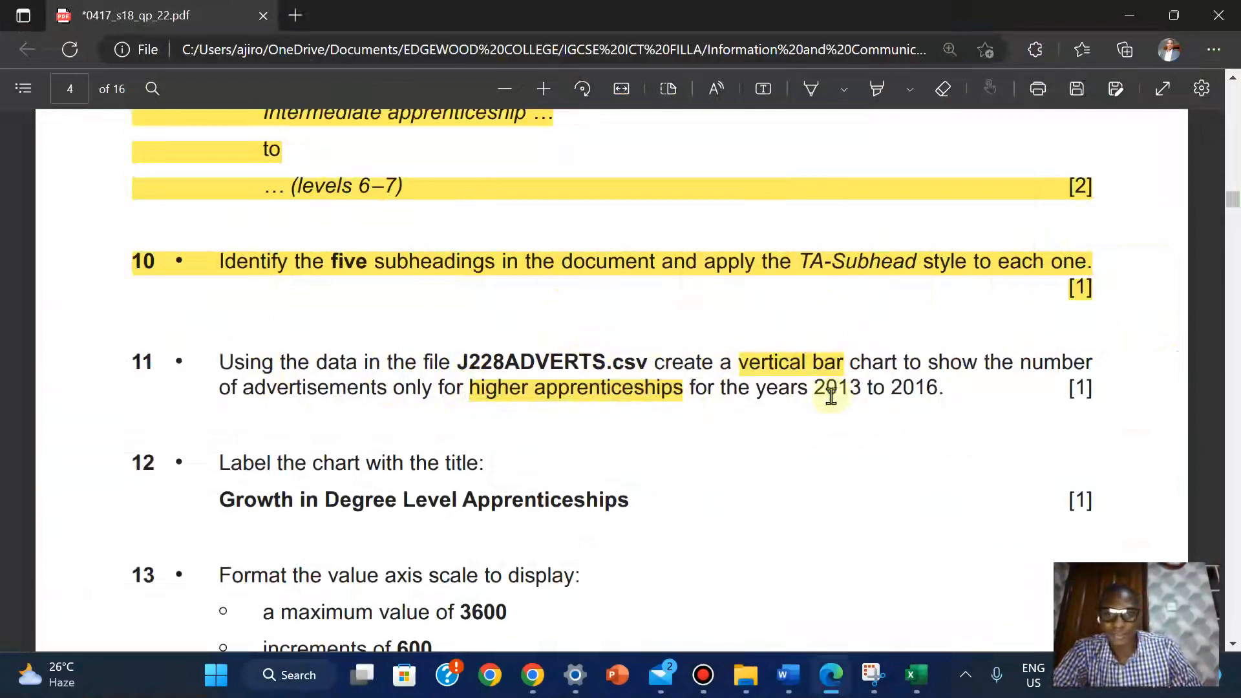
Highlight '2013 to 2016' in question 11 in yellow
{"action": "left_click_drag", "start_coordinate": [817, 390], "coordinate": [939, 390]}
{"action": "mouse_move", "coordinate": [968, 308]}
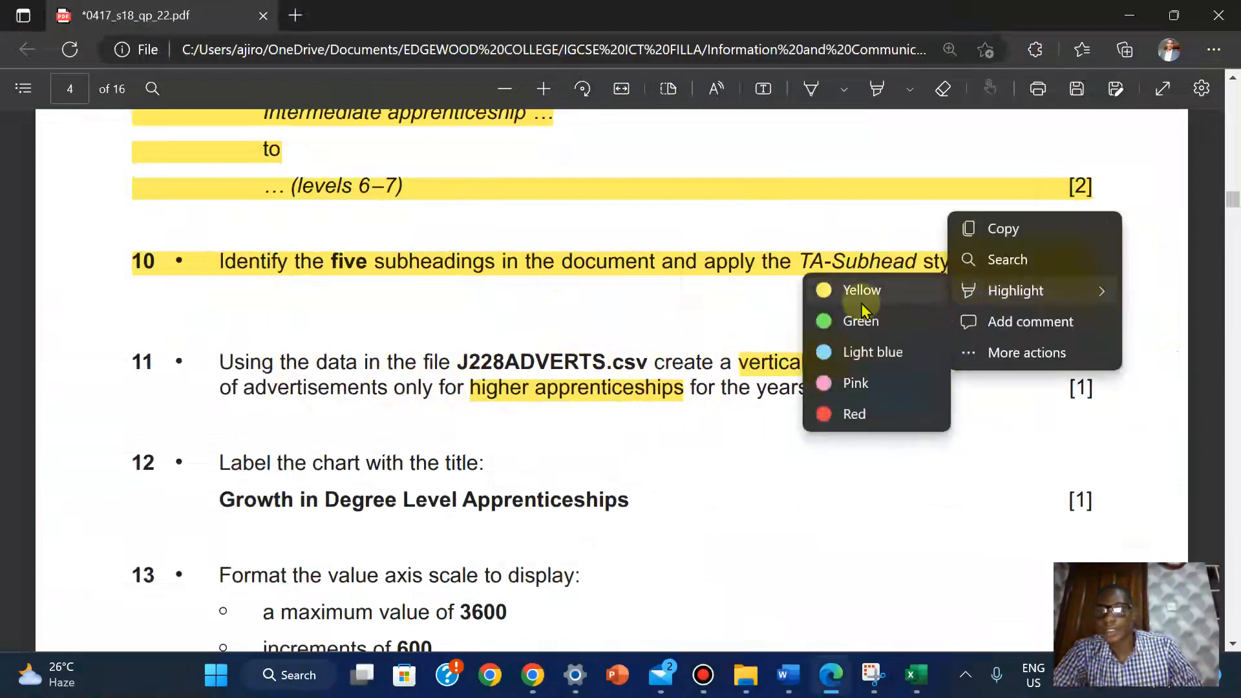
{"action": "left_click", "coordinate": [857, 296]}
{"action": "left_click", "coordinate": [916, 675]}
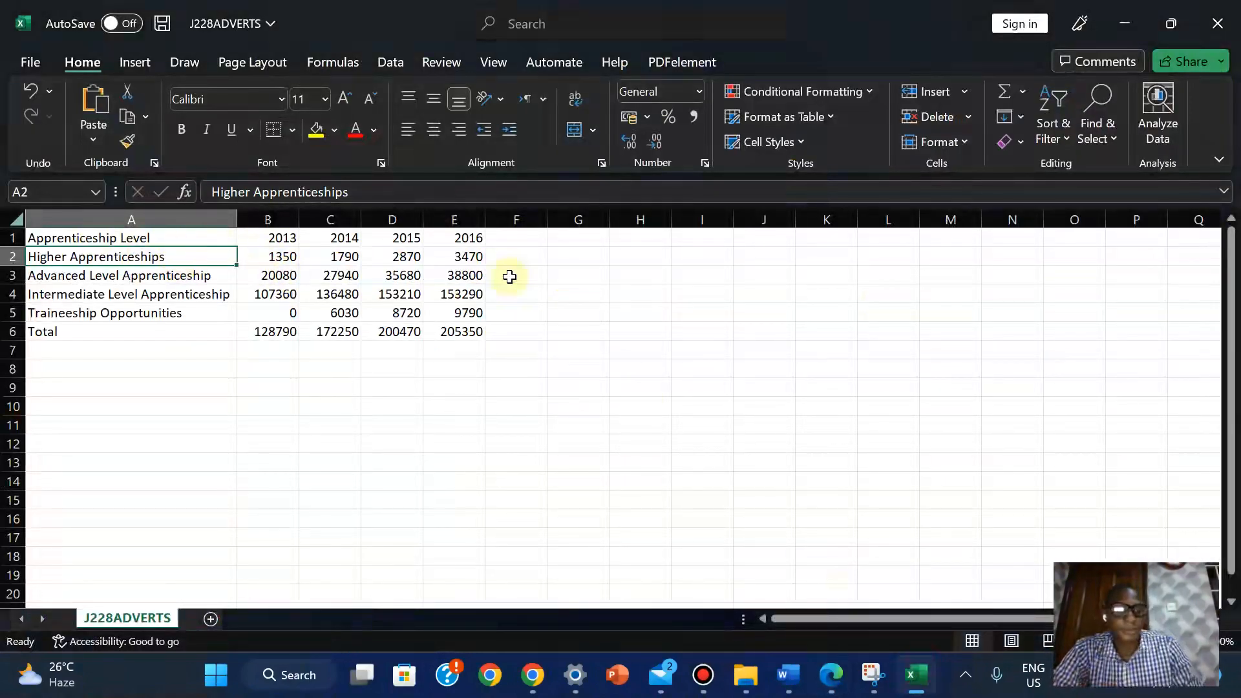
Insert a clustered column chart of the Higher Apprenticeships values B2:E2 beside the data table
{"action": "left_click", "coordinate": [512, 368]}
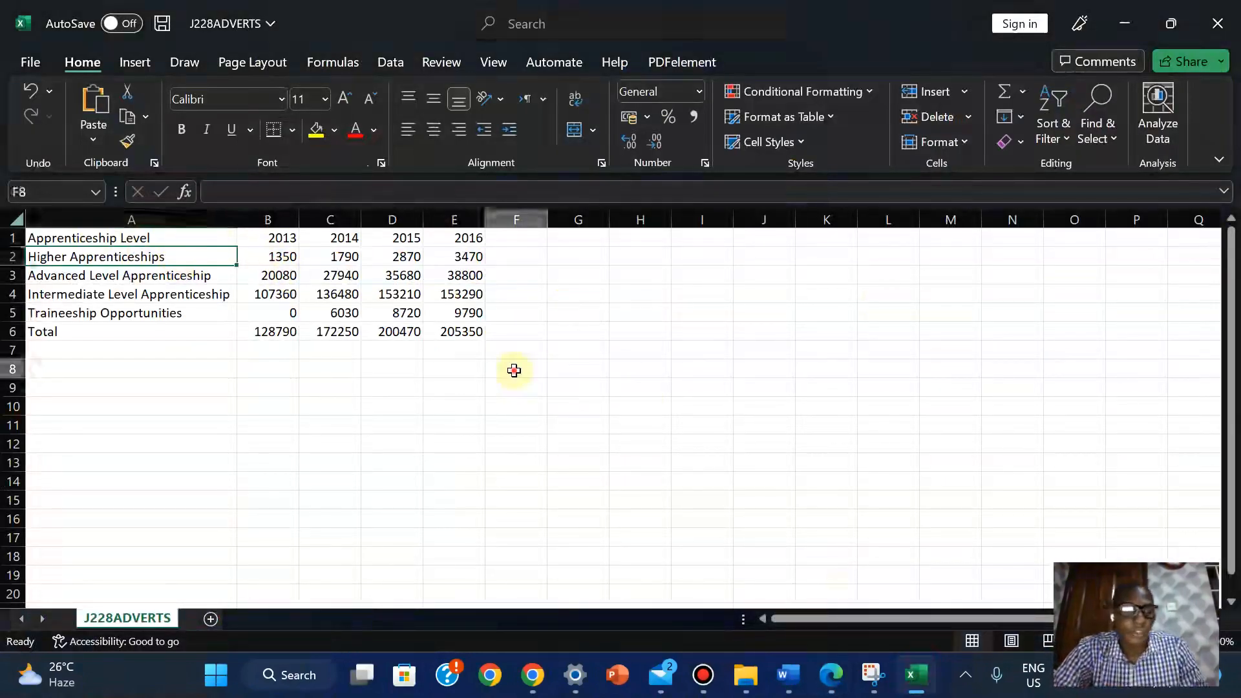
{"action": "left_click", "coordinate": [80, 258]}
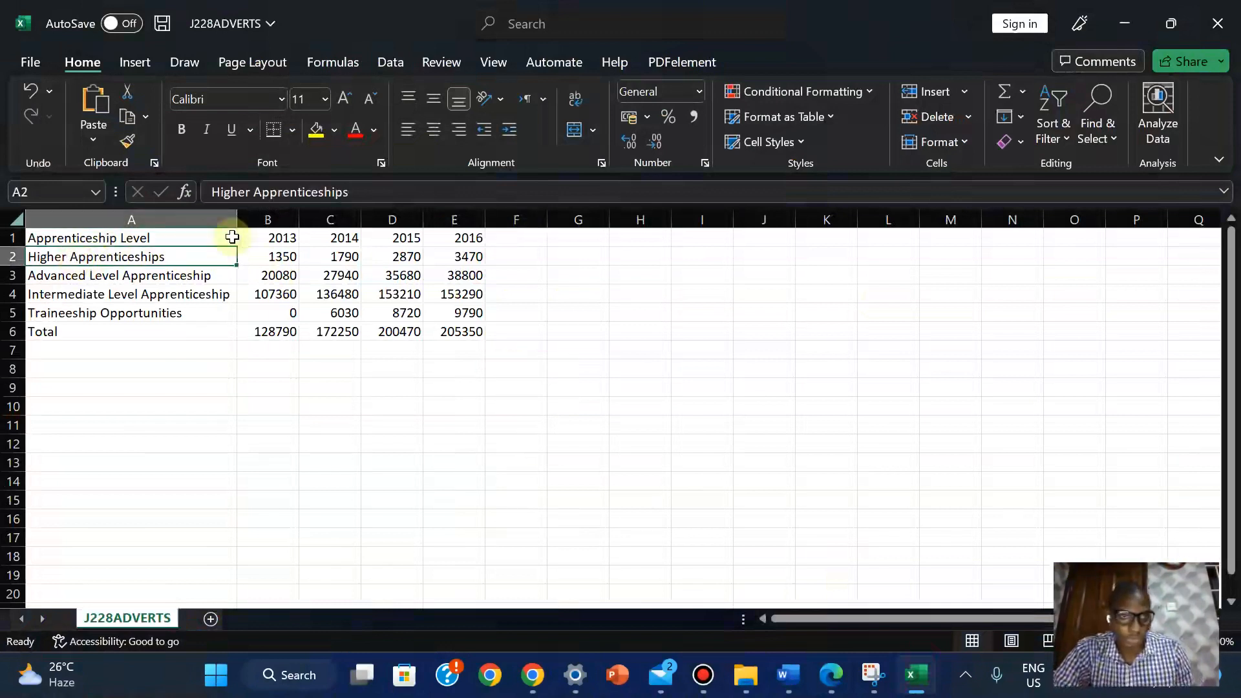
{"action": "left_click_drag", "start_coordinate": [267, 261], "coordinate": [463, 260]}
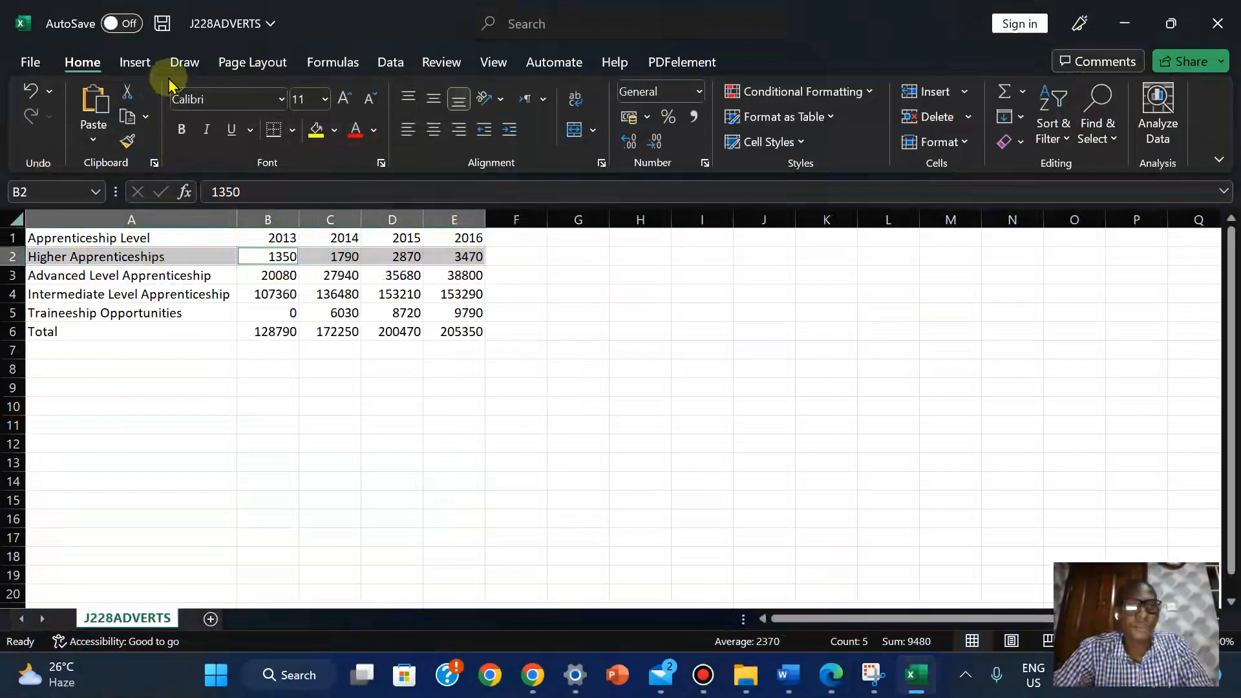
{"action": "left_click", "coordinate": [131, 68]}
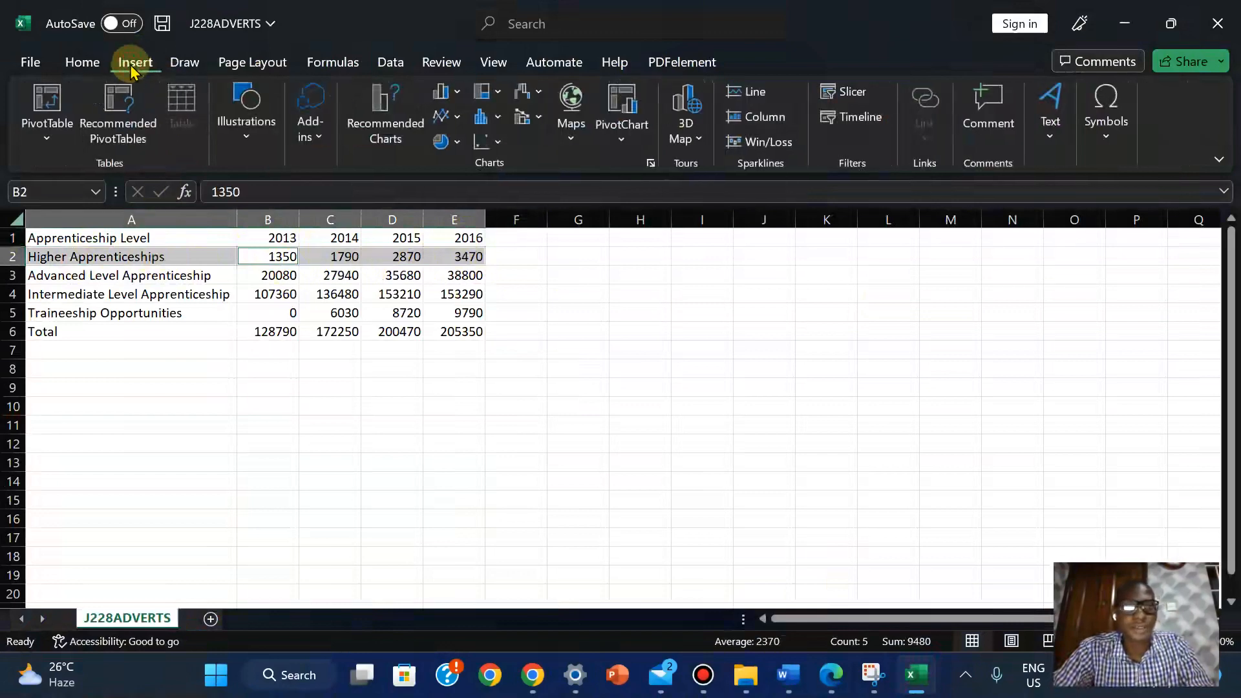
{"action": "left_click", "coordinate": [457, 91]}
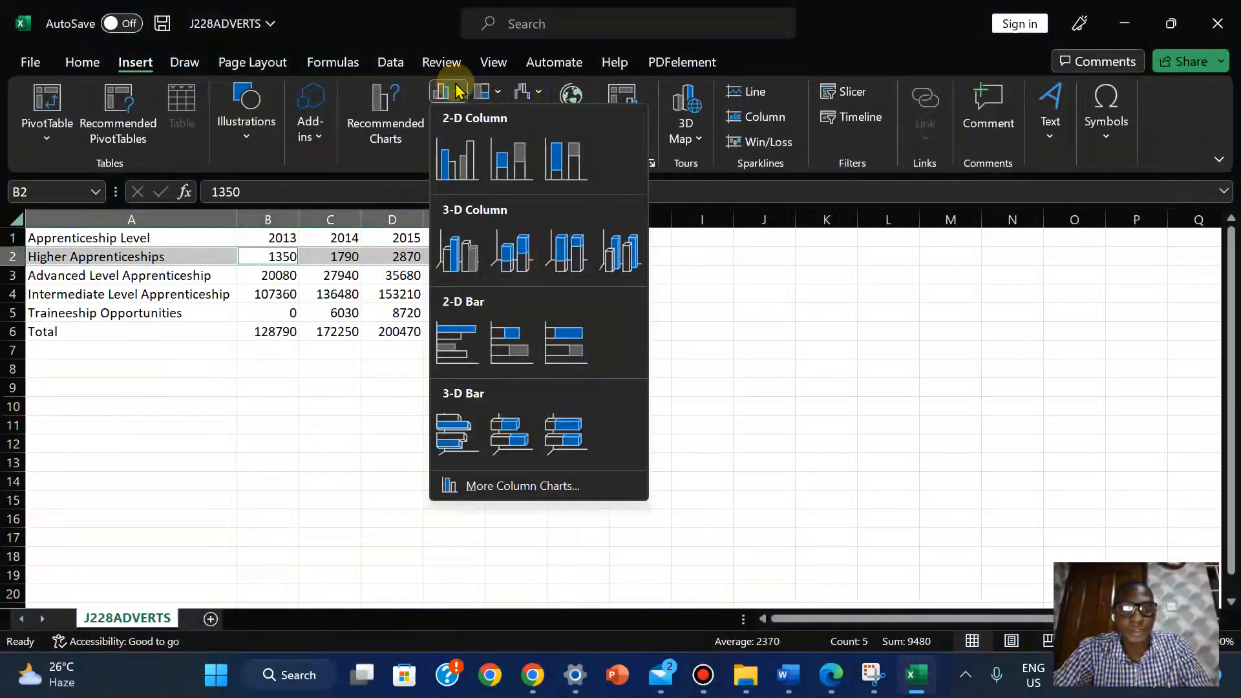
{"action": "left_click", "coordinate": [464, 160]}
{"action": "left_click_drag", "start_coordinate": [734, 290], "coordinate": [871, 264]}
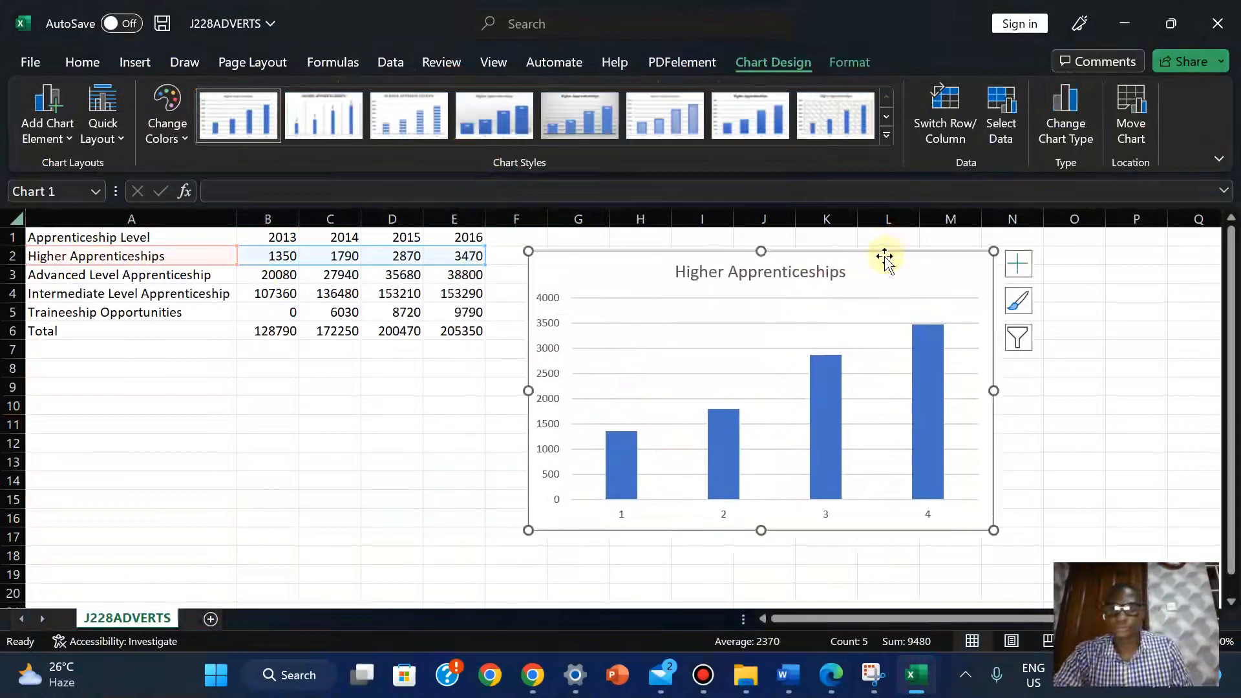
{"action": "left_click_drag", "start_coordinate": [870, 263], "coordinate": [867, 258]}
{"action": "mouse_move", "coordinate": [672, 13]}
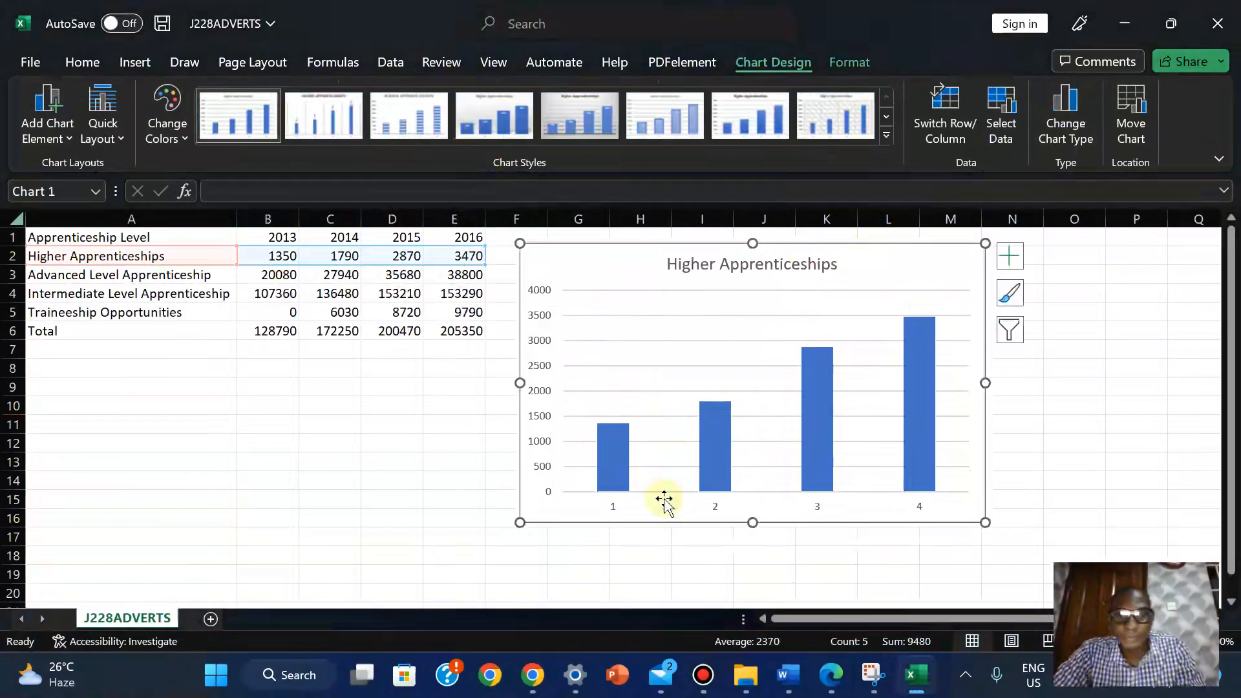
{"action": "left_click", "coordinate": [838, 683]}
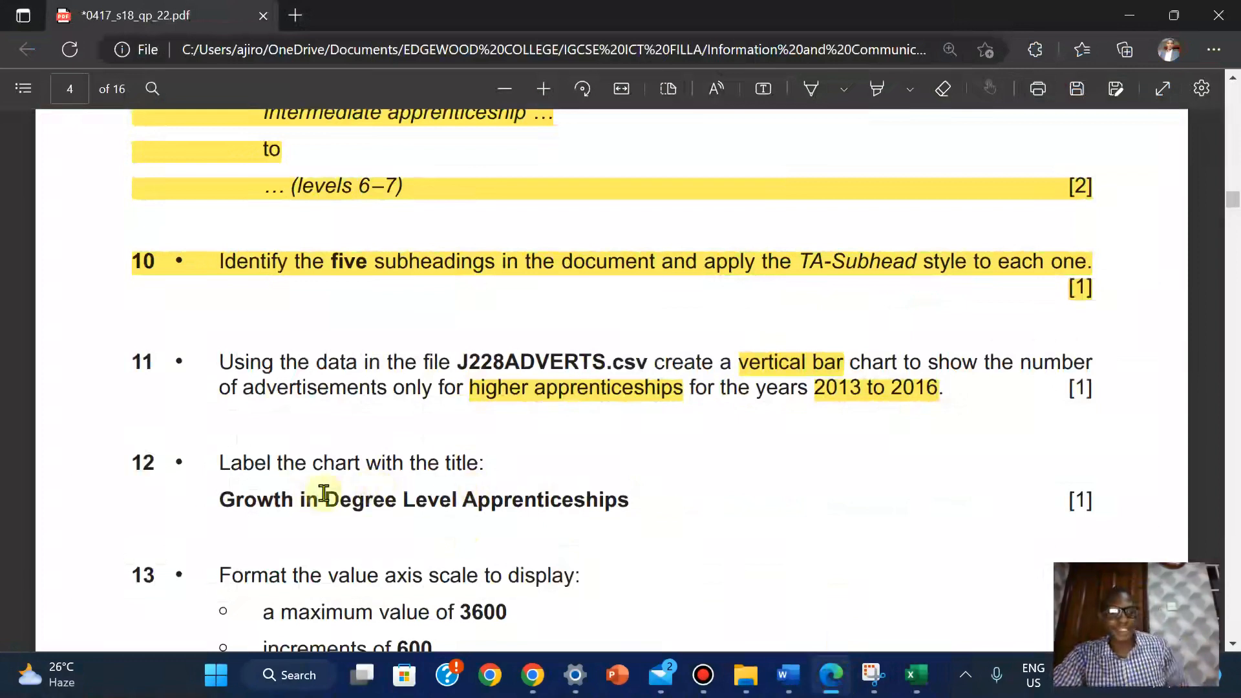
Copy 'Growth in Degree Level Apprenticeships' from question 12 and select the Excel chart title
{"action": "left_click_drag", "start_coordinate": [221, 499], "coordinate": [629, 507]}
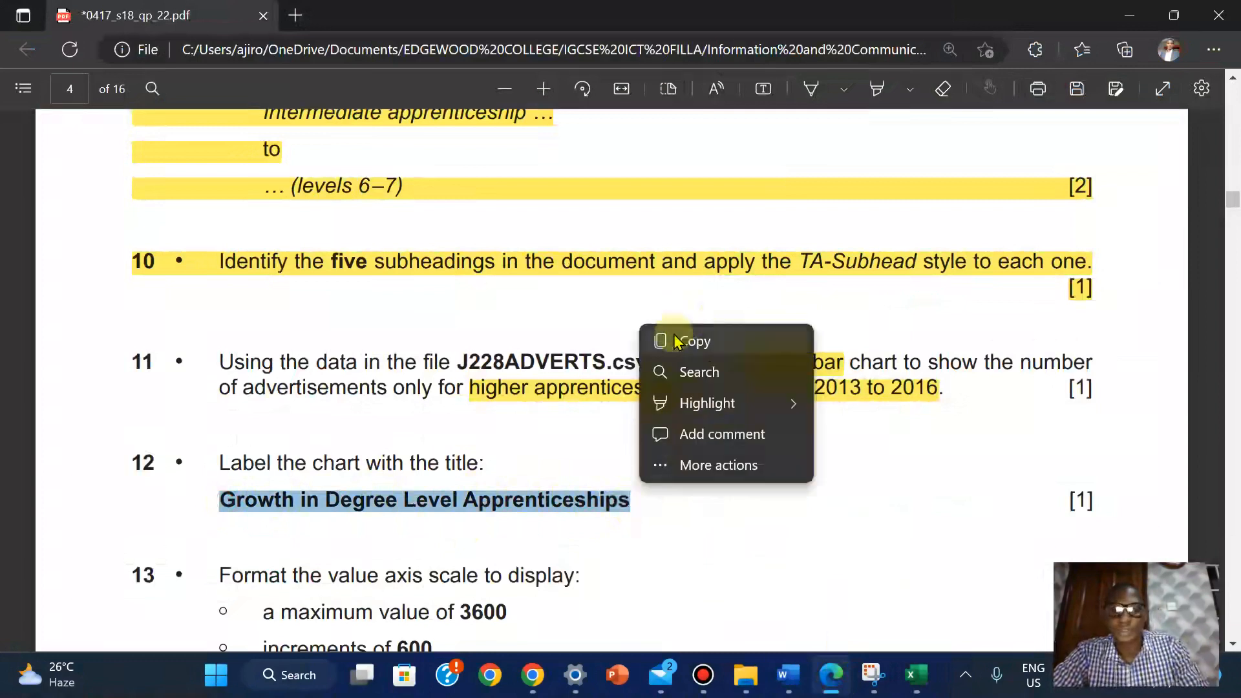
{"action": "left_click", "coordinate": [679, 339]}
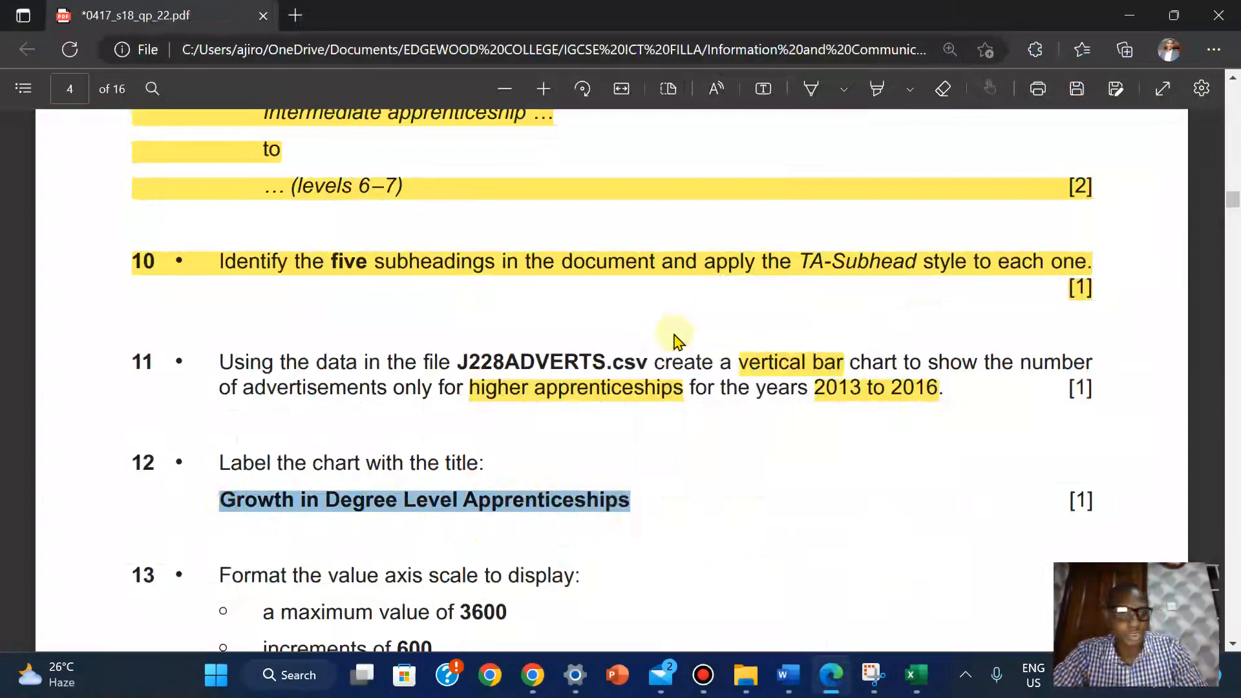
{"action": "left_click", "coordinate": [915, 675]}
{"action": "left_click", "coordinate": [711, 265]}
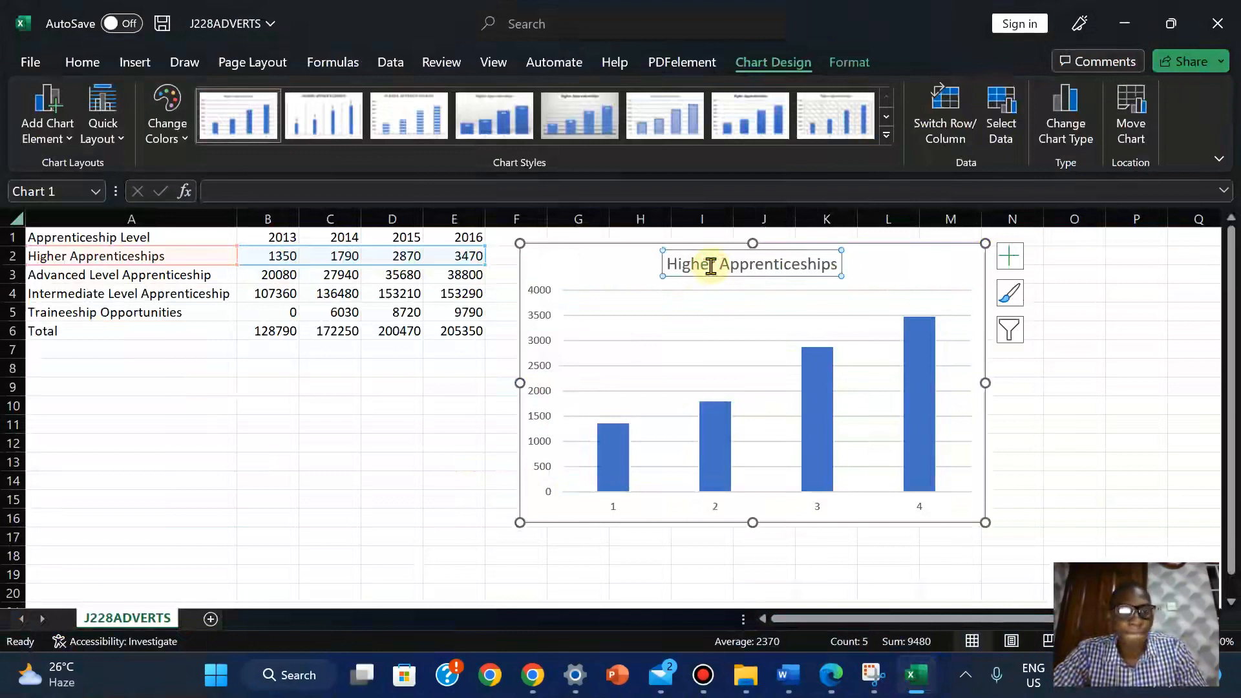
Replace the chart title with the pasted 'Growth in Degree Level Apprenticeships'
{"action": "double_click", "coordinate": [711, 265]}
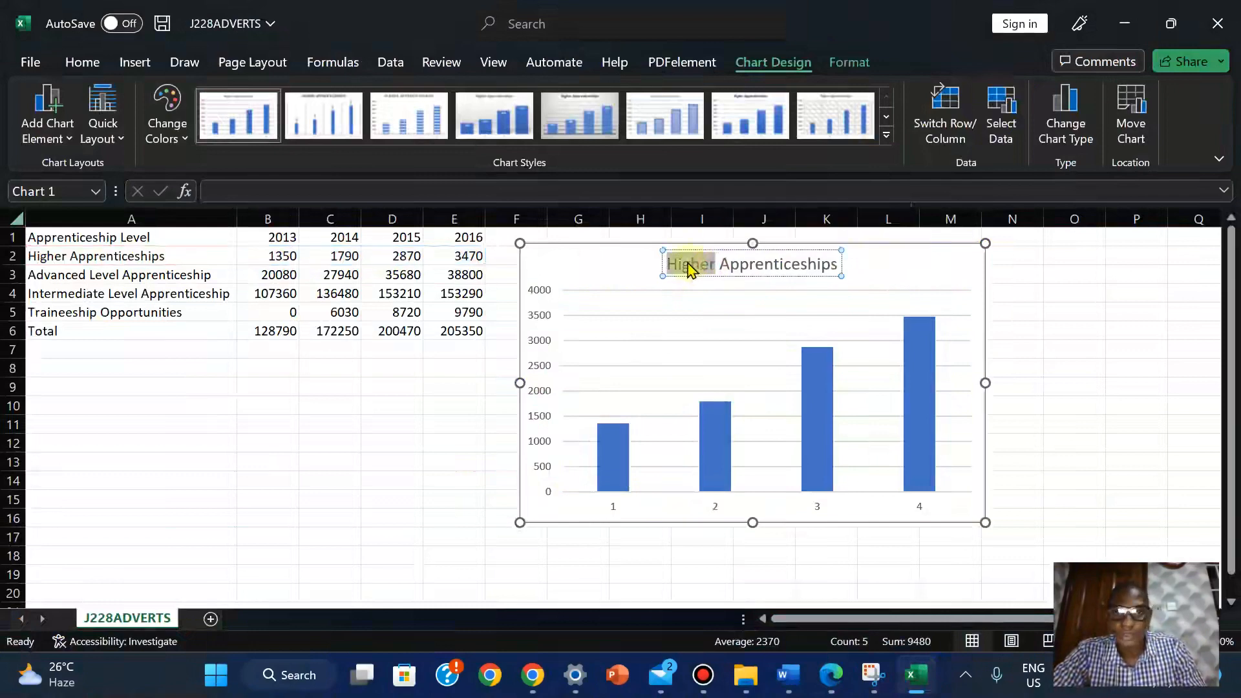
{"action": "triple_click", "coordinate": [693, 266]}
{"action": "right_click", "coordinate": [689, 266]}
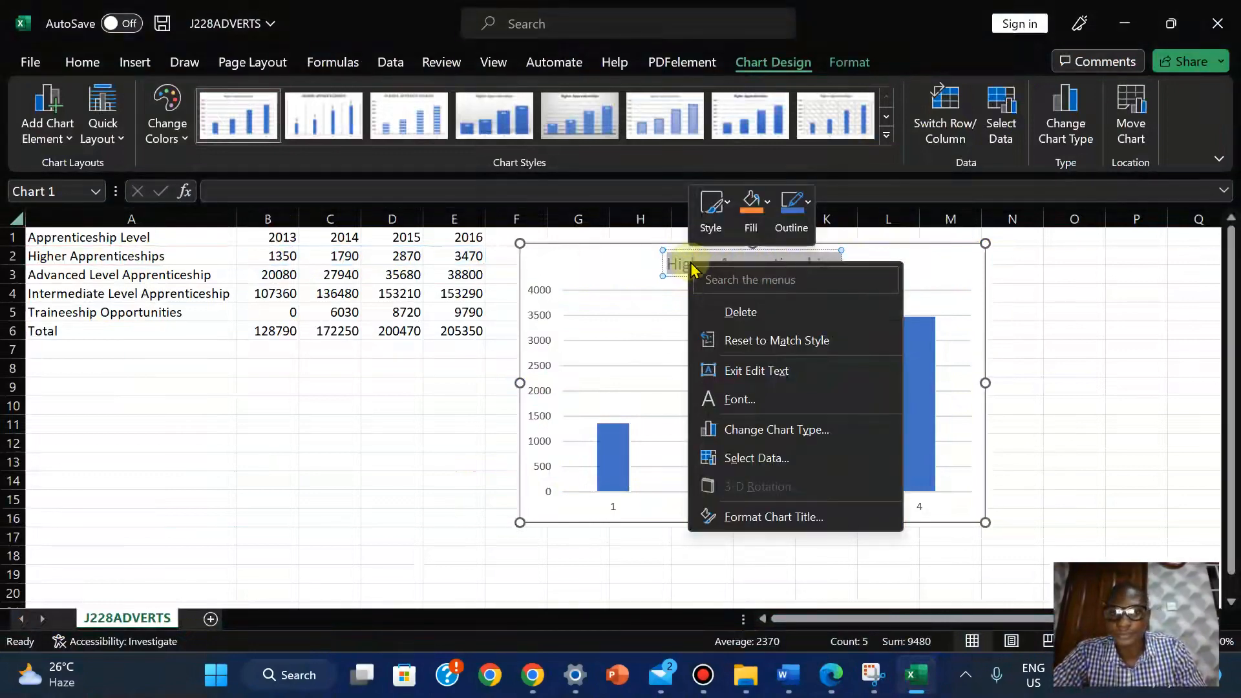
{"action": "key", "text": "Escape"}
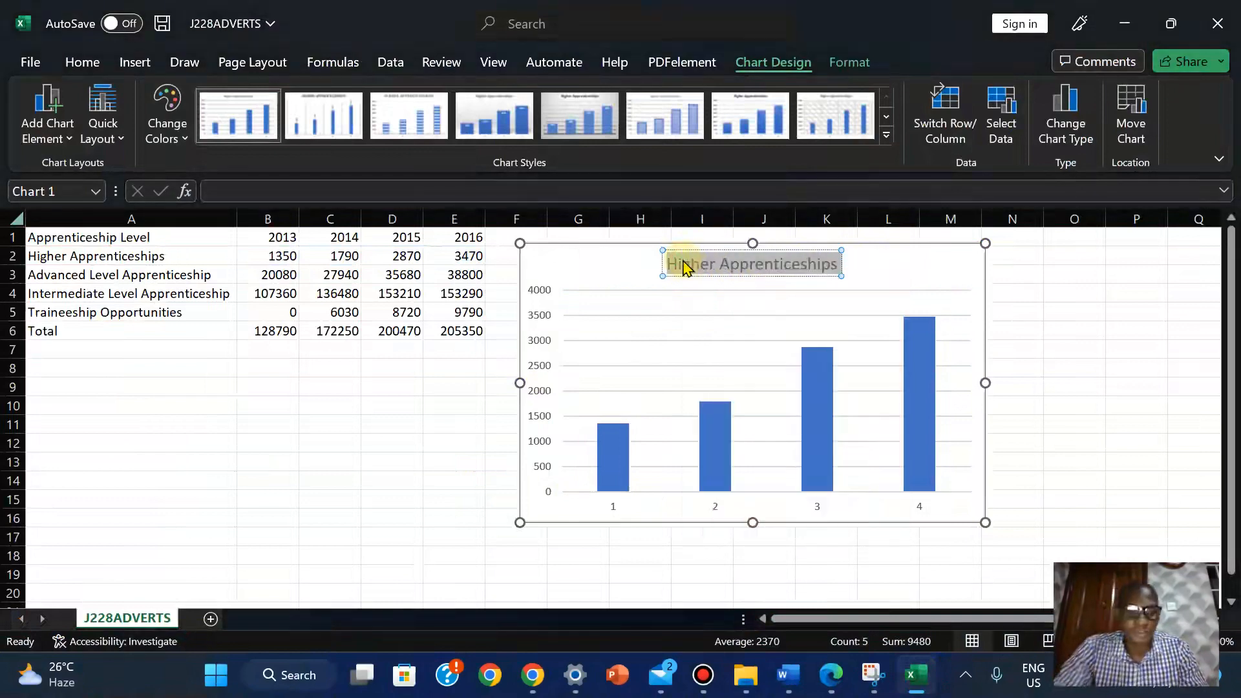
{"action": "key", "text": "ctrl+v"}
{"action": "left_click", "coordinate": [1098, 340]}
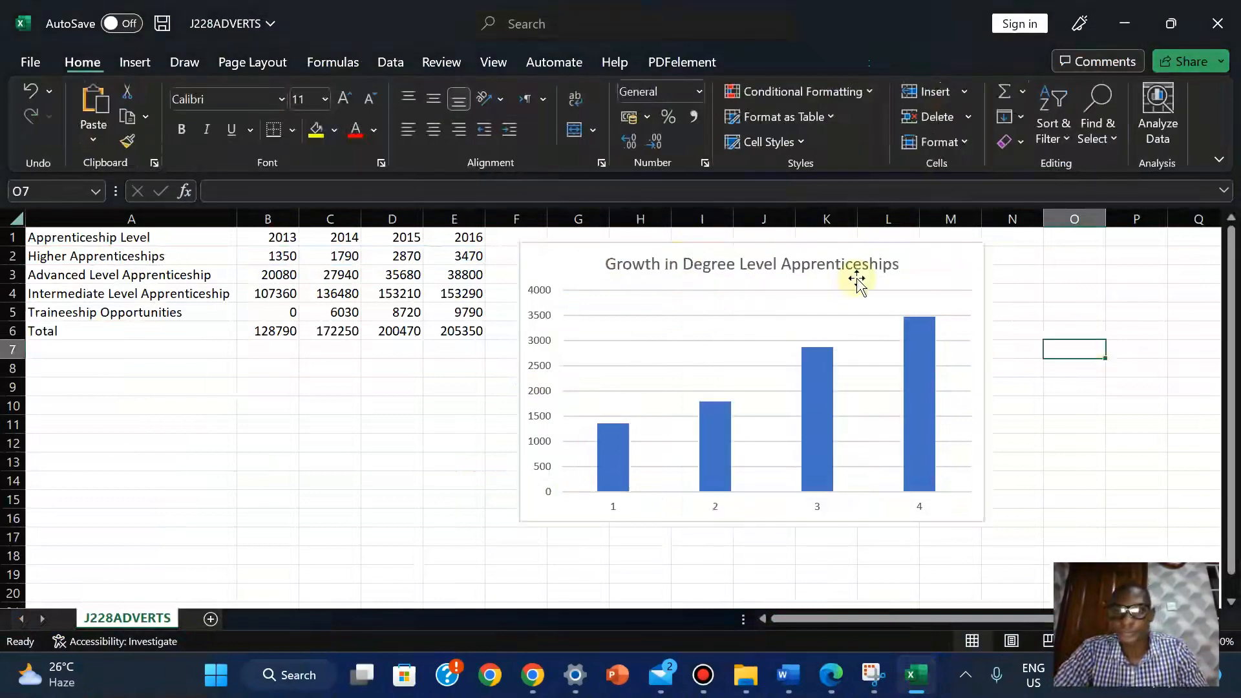
{"action": "left_click", "coordinate": [824, 268]}
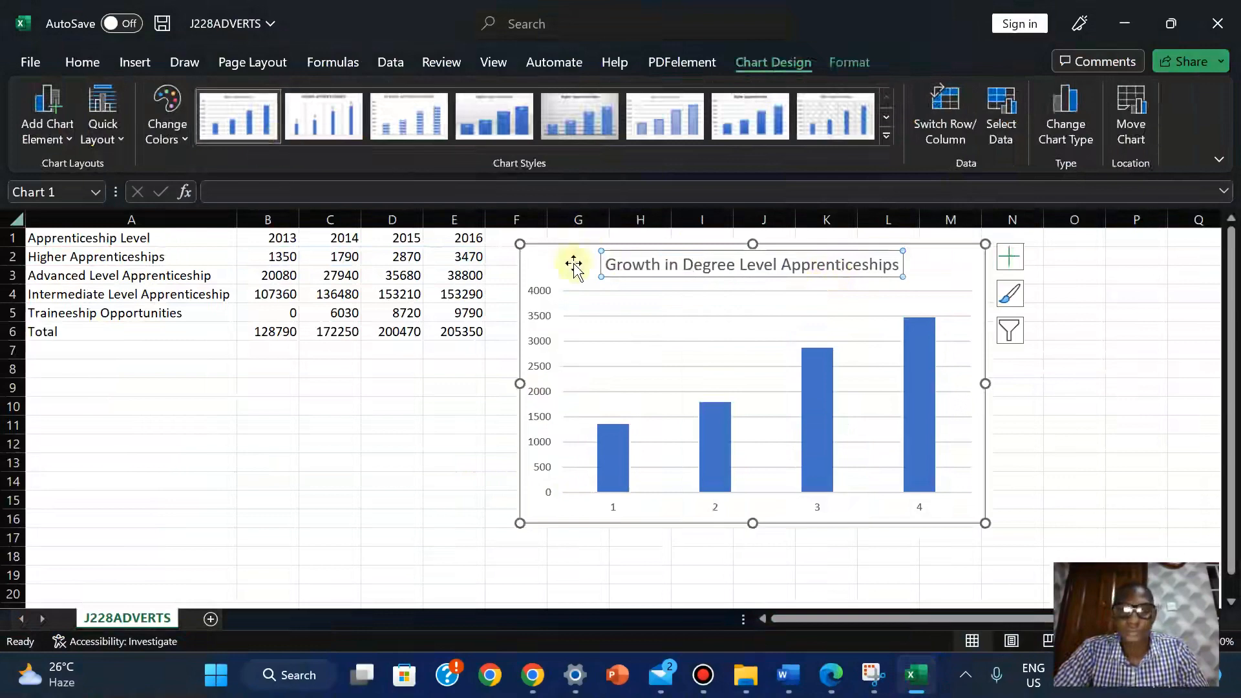
{"action": "left_click", "coordinate": [387, 420]}
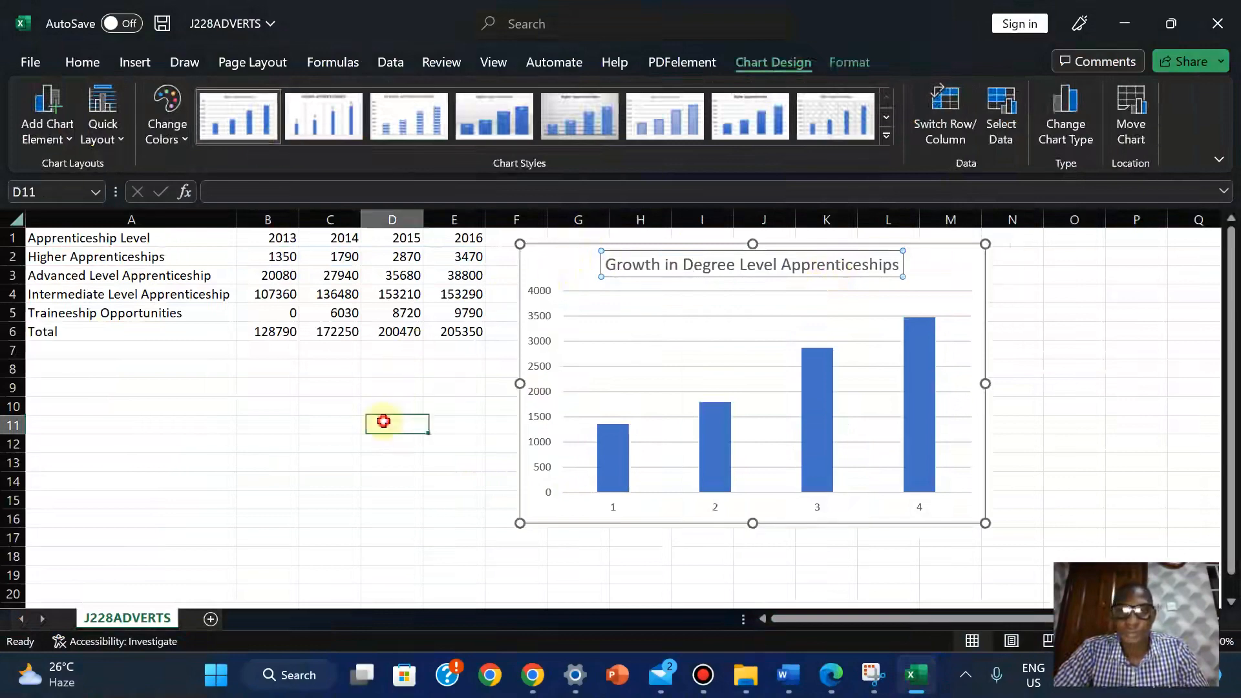
{"action": "left_click", "coordinate": [657, 263]}
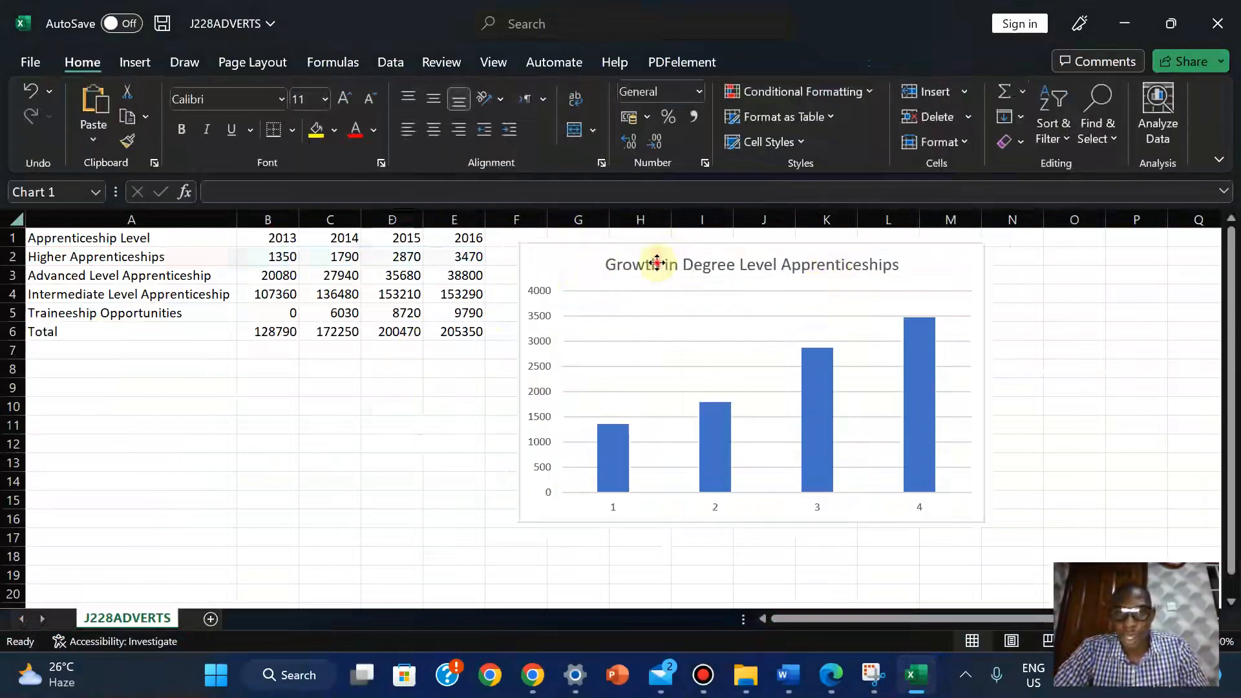
Make the chart title bold with the Automatic font colour
{"action": "left_click", "coordinate": [82, 62]}
{"action": "left_click", "coordinate": [374, 130]}
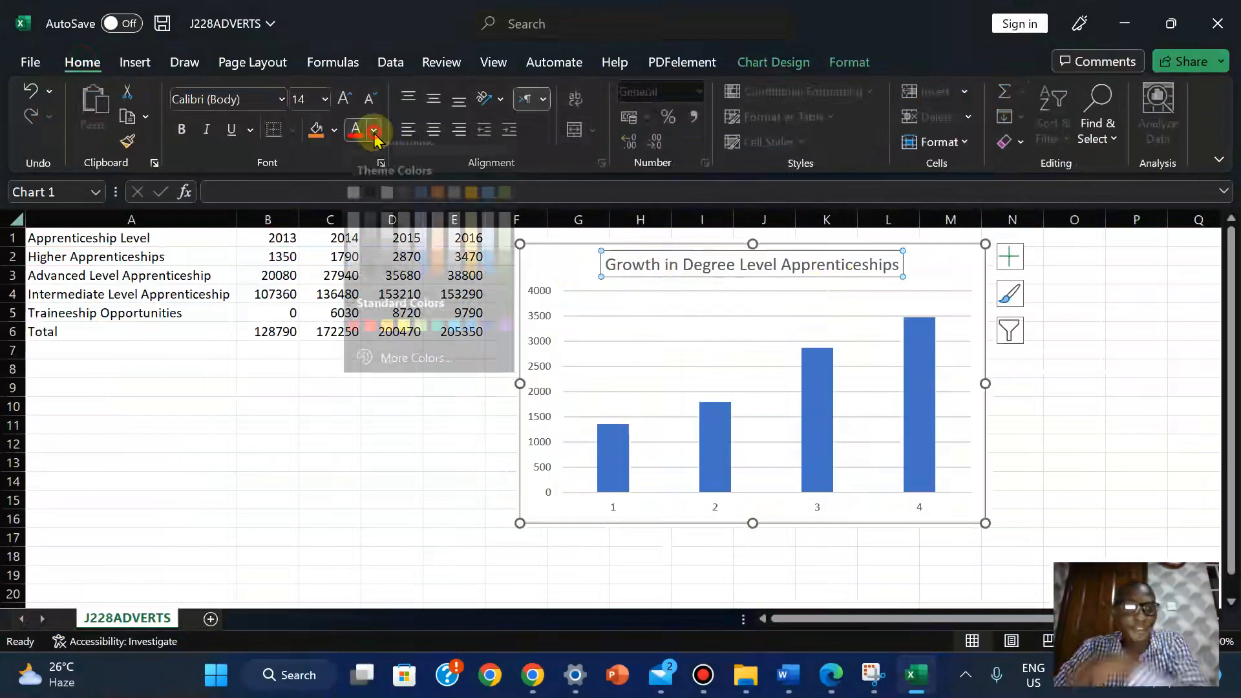
{"action": "left_click", "coordinate": [368, 158]}
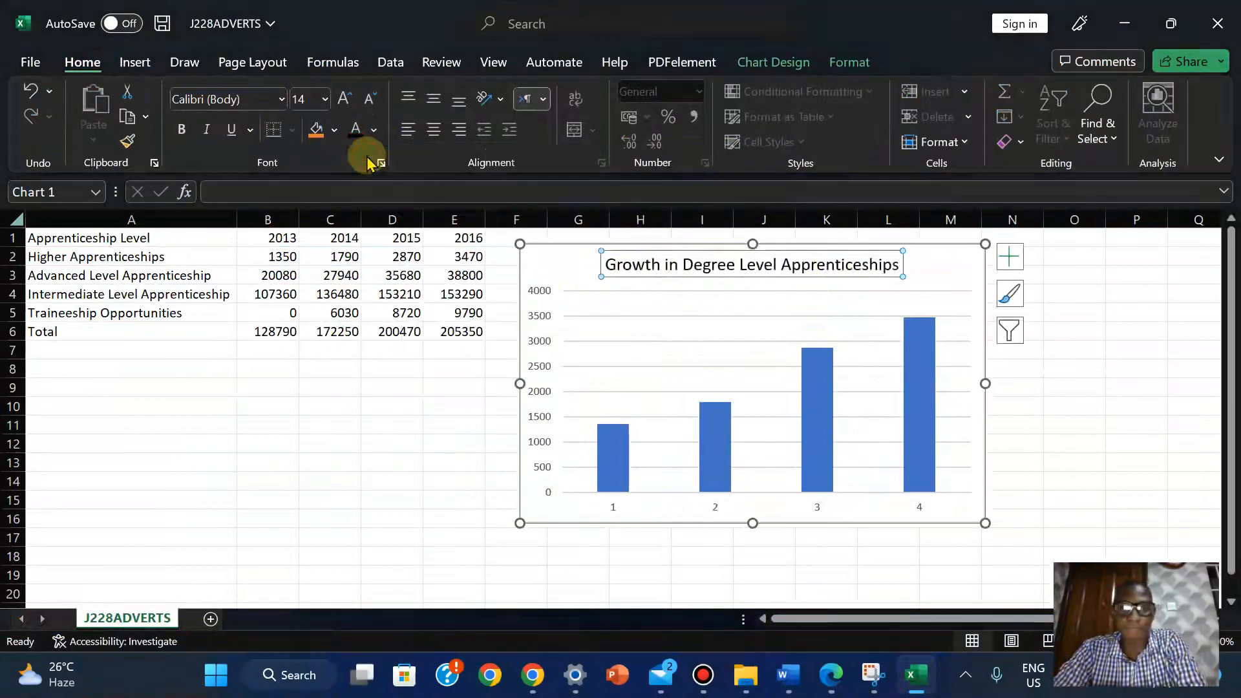
{"action": "left_click", "coordinate": [181, 132]}
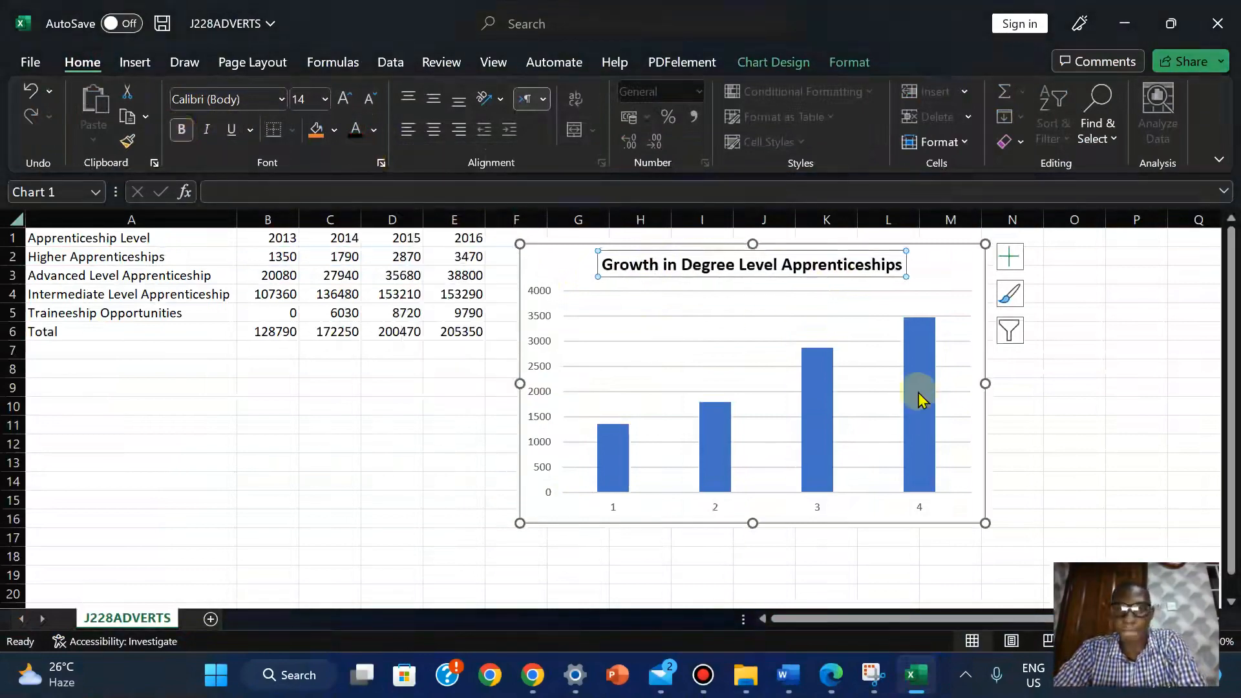
{"action": "left_click", "coordinate": [832, 675]}
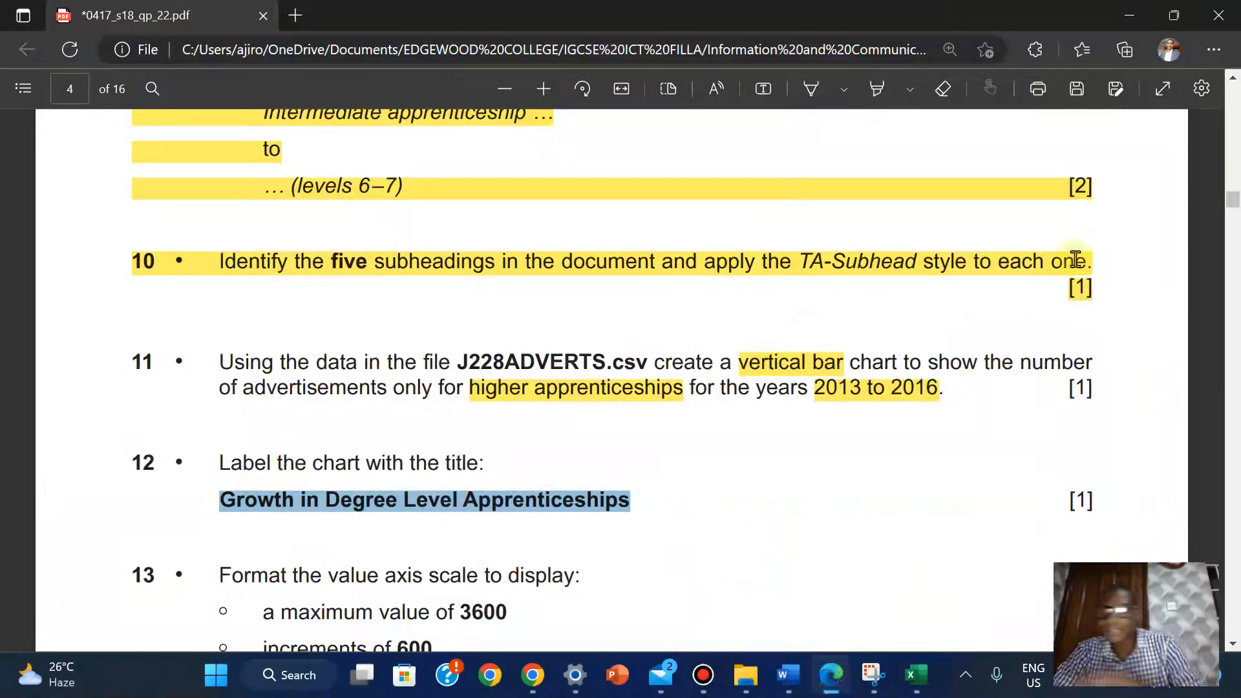
Scroll the exam PDF down to questions 11–14, then go back to the Excel workbook
{"action": "scroll", "coordinate": [1233, 200], "scroll_direction": "down", "scroll_amount": 3}
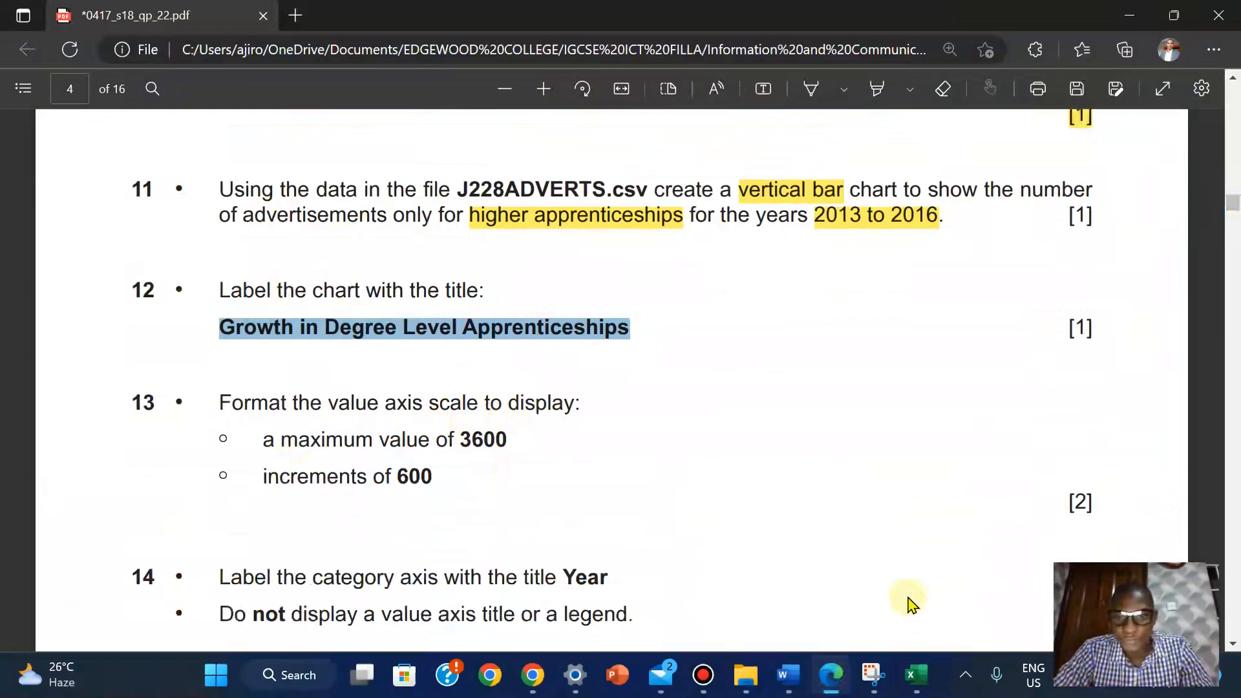
{"action": "mouse_move", "coordinate": [919, 692]}
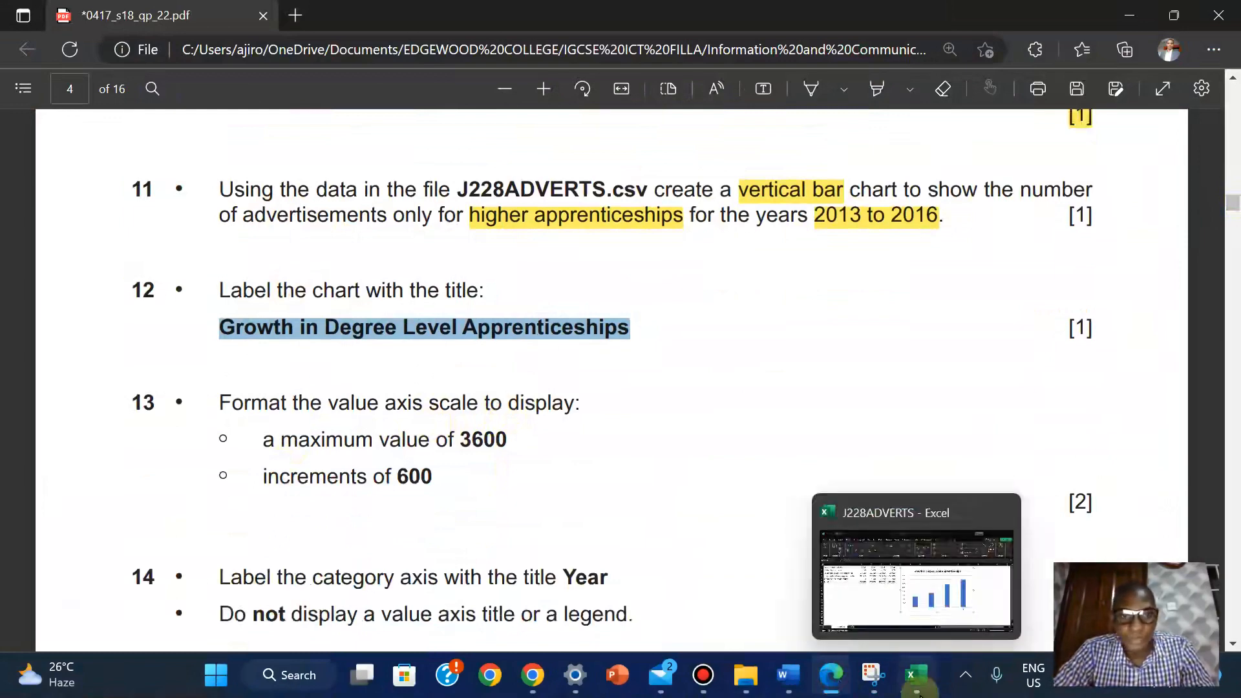
{"action": "left_click", "coordinate": [900, 564]}
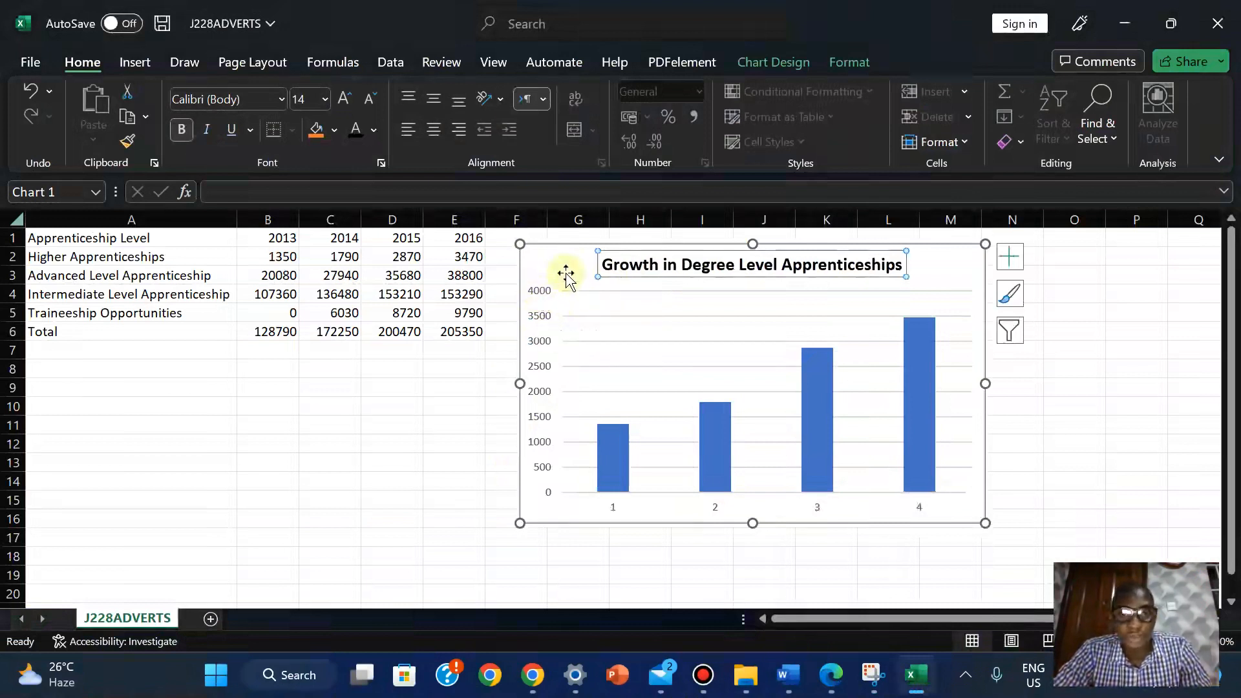
Format the chart's value axis with a Maximum of 3600
{"action": "left_click", "coordinate": [536, 293]}
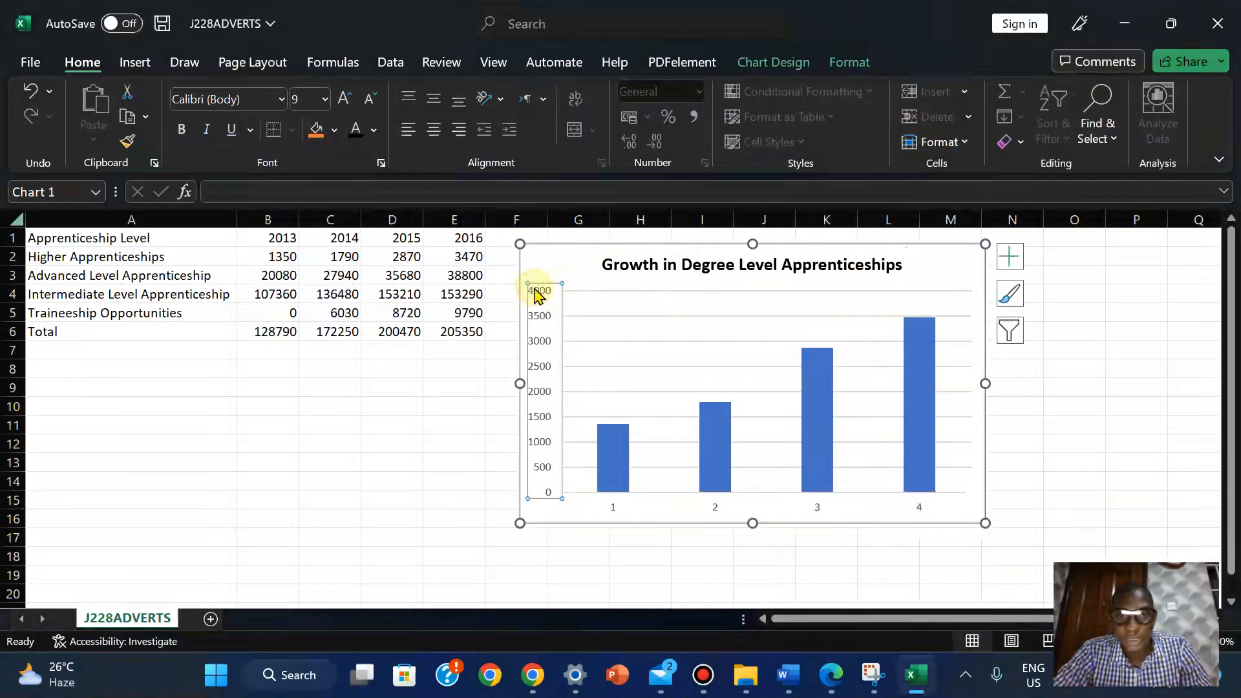
{"action": "right_click", "coordinate": [535, 294]}
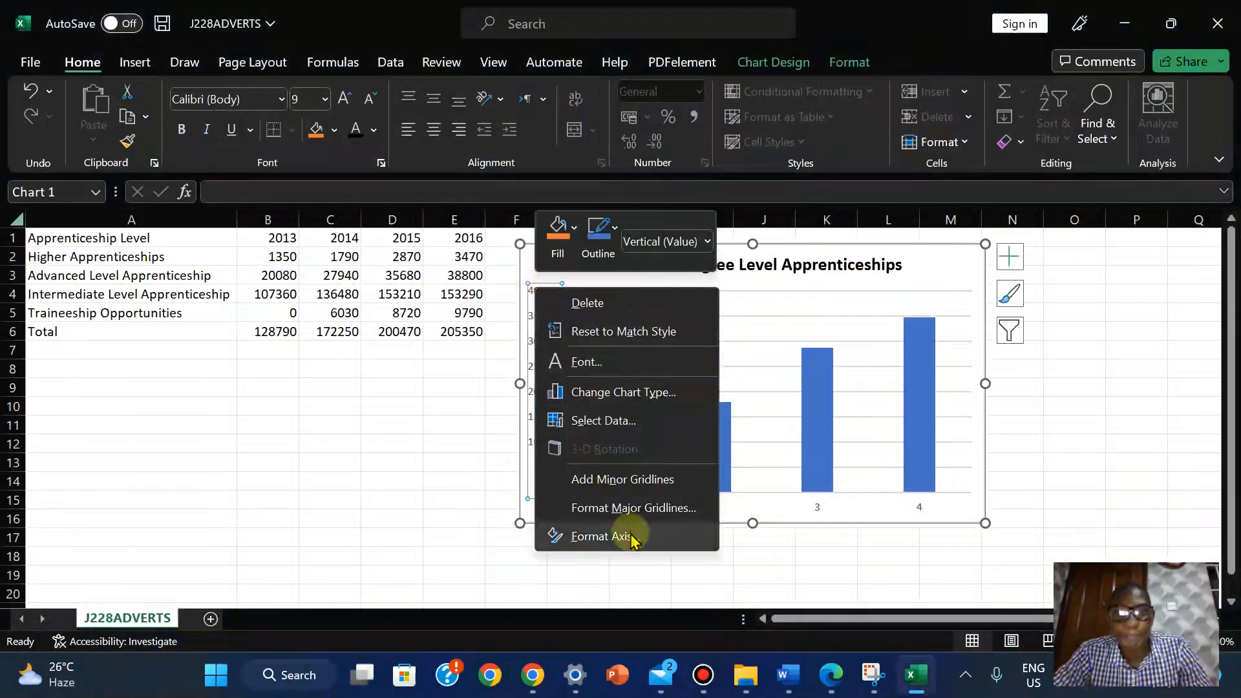
{"action": "left_click", "coordinate": [601, 536]}
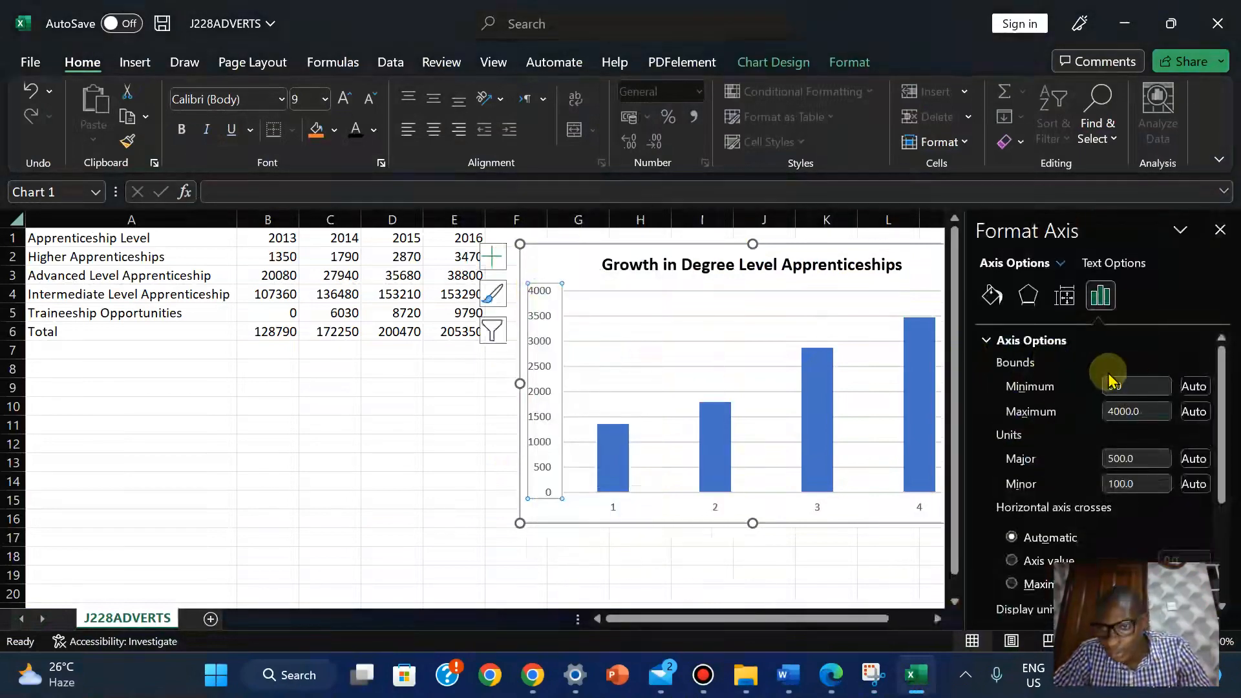
{"action": "left_click", "coordinate": [1123, 415]}
{"action": "key", "text": "BackSpace"}
{"action": "key", "text": "BackSpace"}
{"action": "type", "text": "36"}
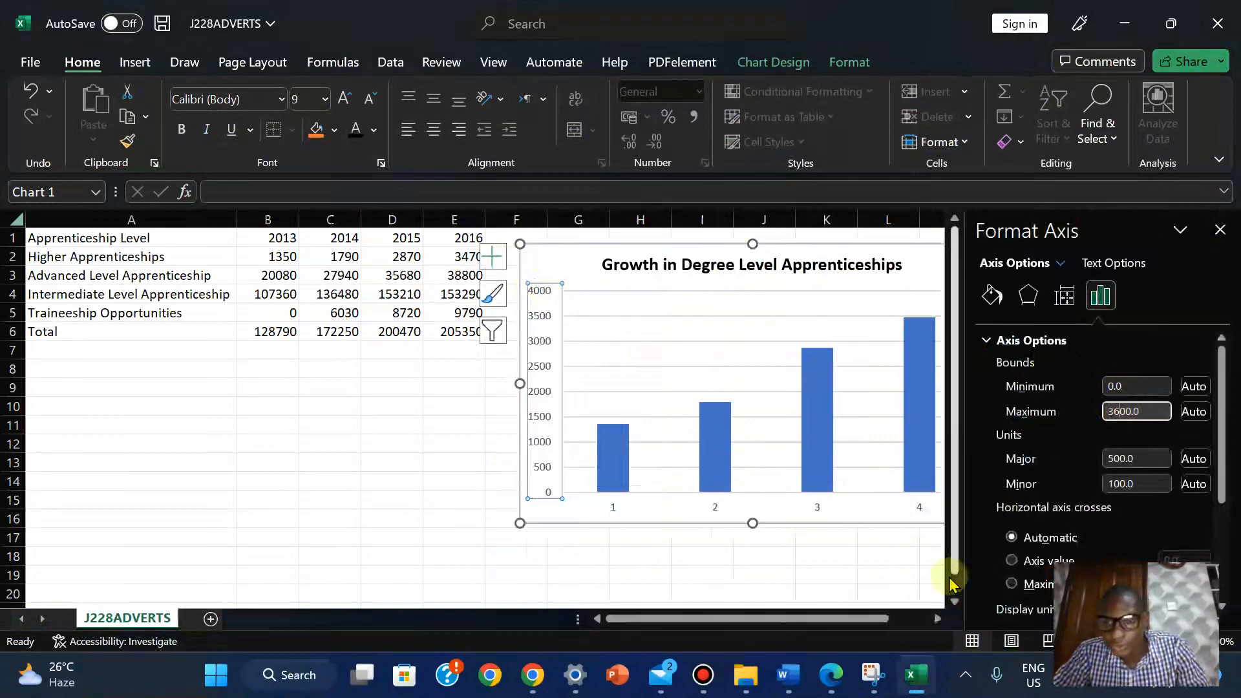
{"action": "left_click", "coordinate": [833, 677]}
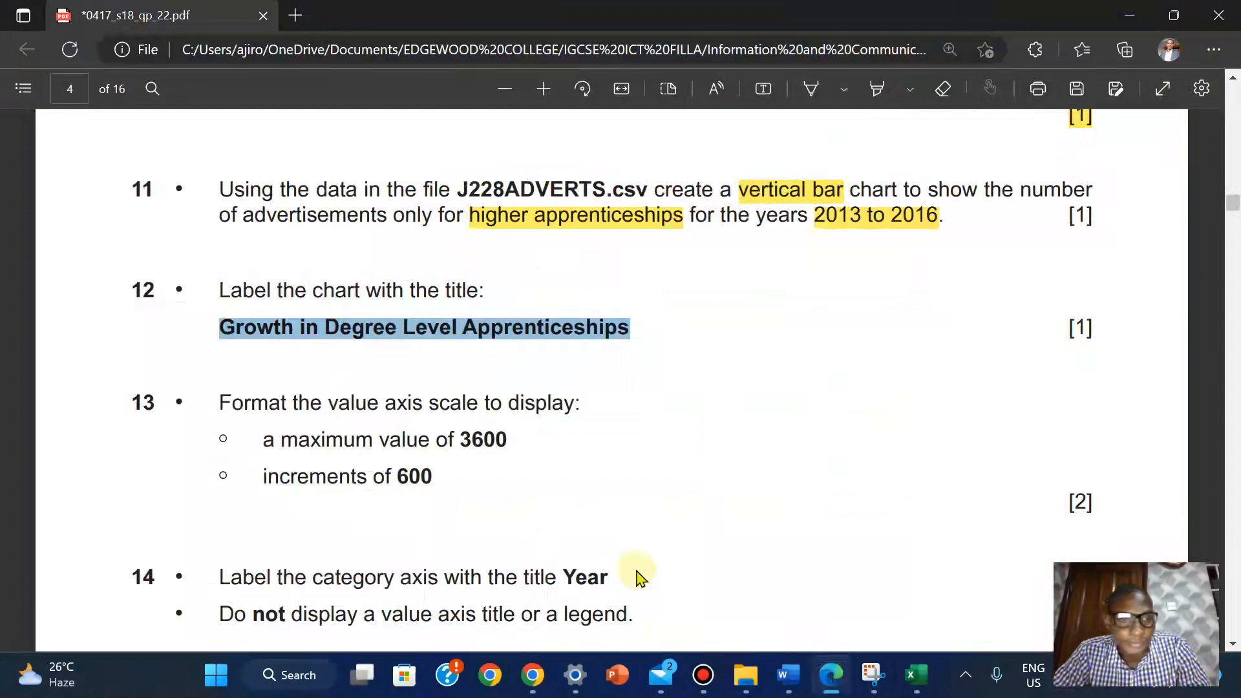
{"action": "left_click", "coordinate": [917, 675]}
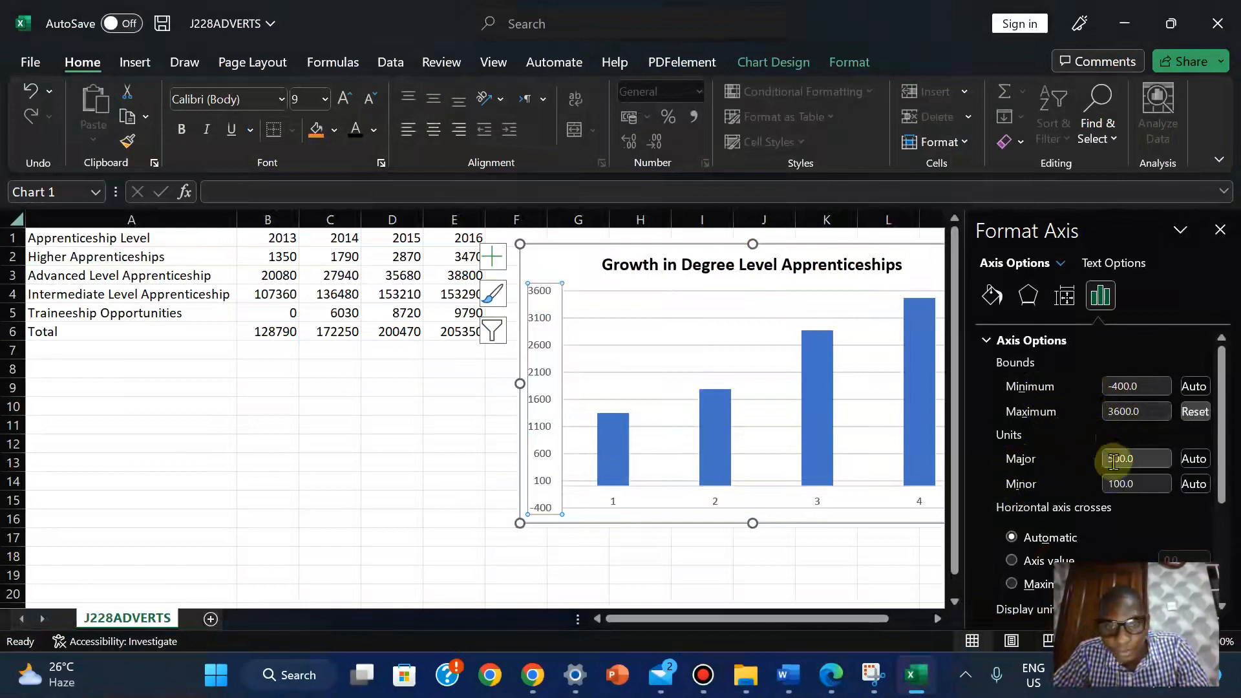
Set the value axis Major unit to 600 and close the Format Axis pane
{"action": "left_click", "coordinate": [1113, 460]}
{"action": "key", "text": "BackSpace"}
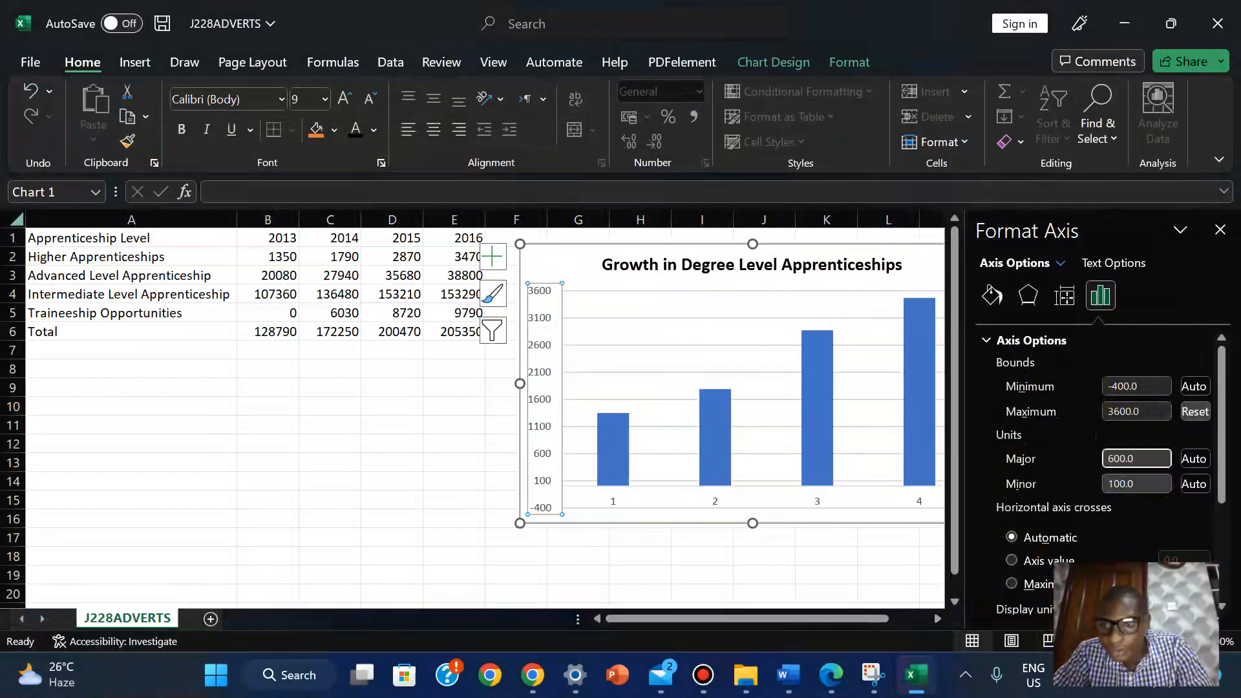
{"action": "type", "text": "6"}
{"action": "left_click", "coordinate": [1142, 349]}
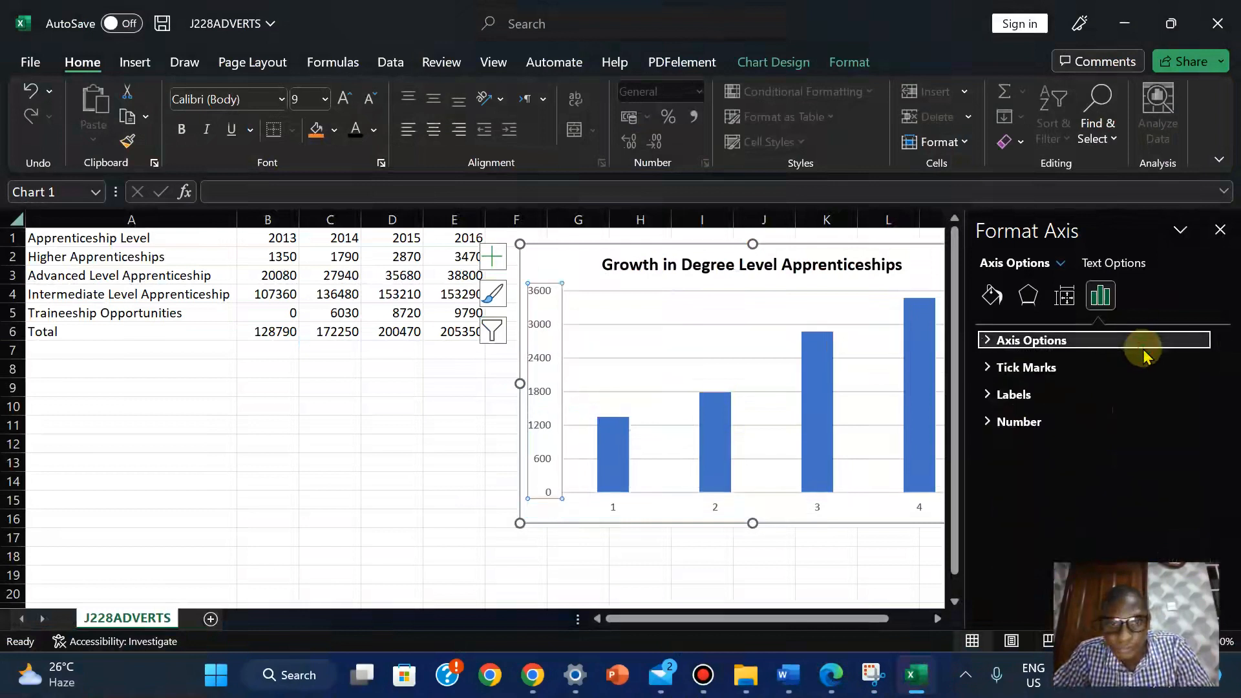
{"action": "left_click", "coordinate": [983, 341]}
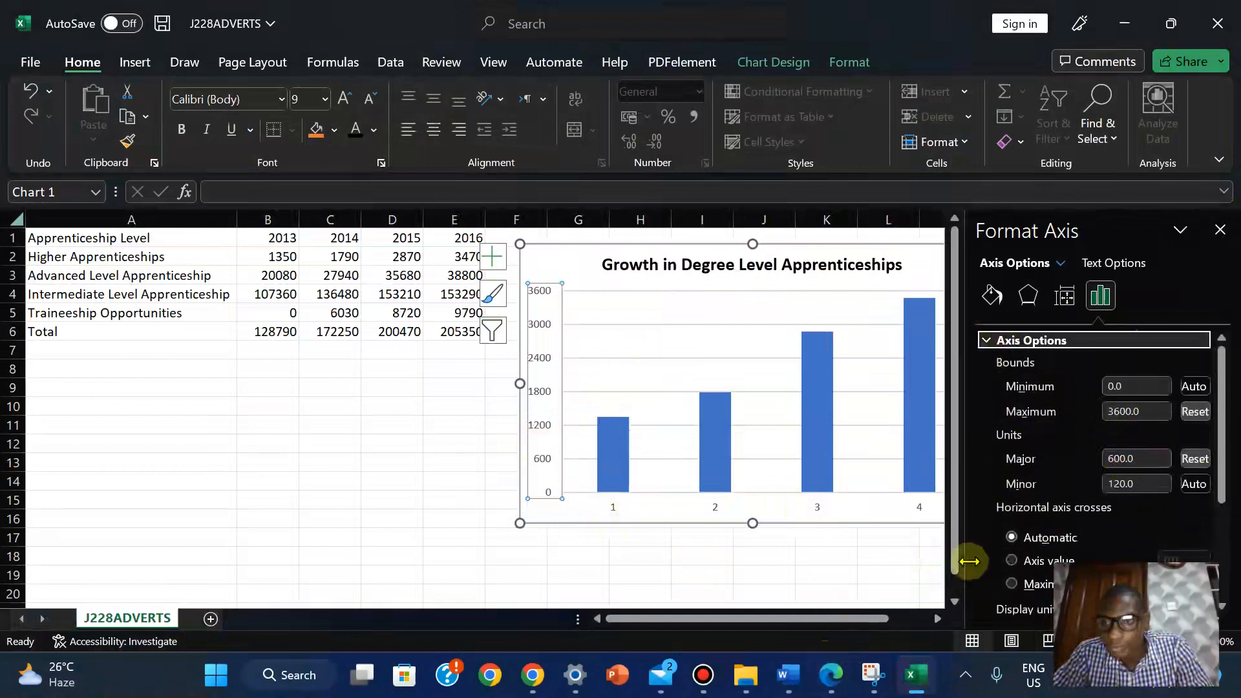
{"action": "left_click", "coordinate": [1219, 231]}
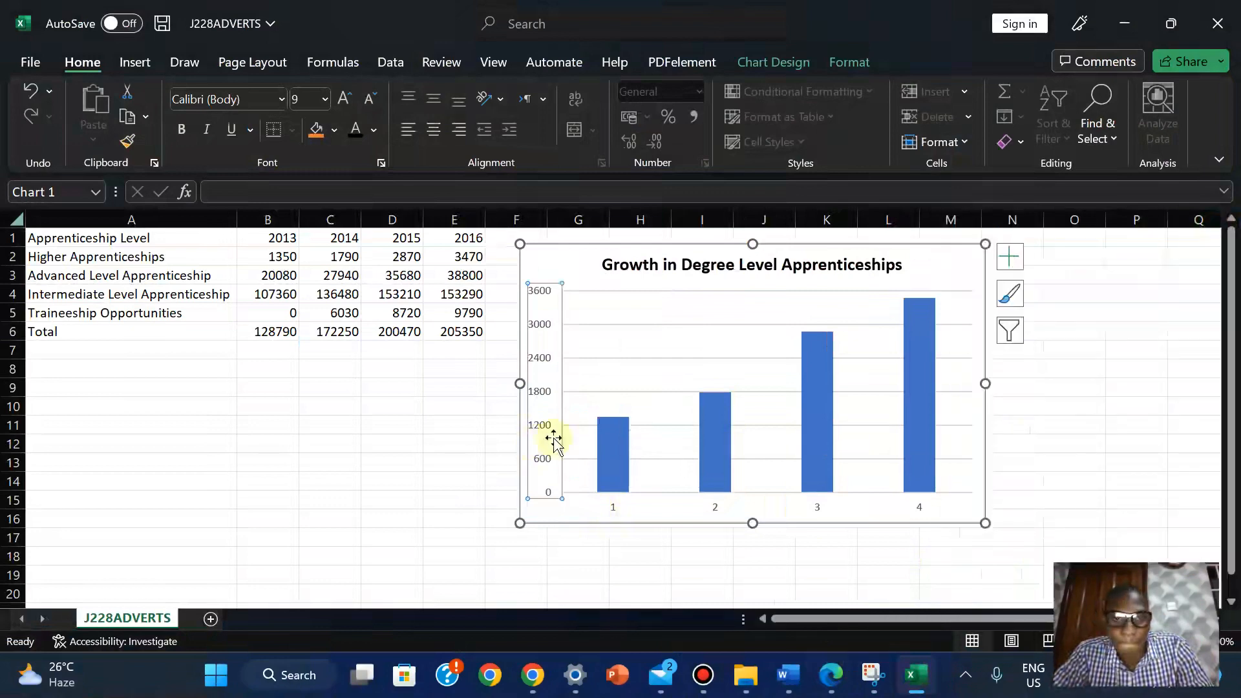
{"action": "left_click", "coordinate": [383, 486]}
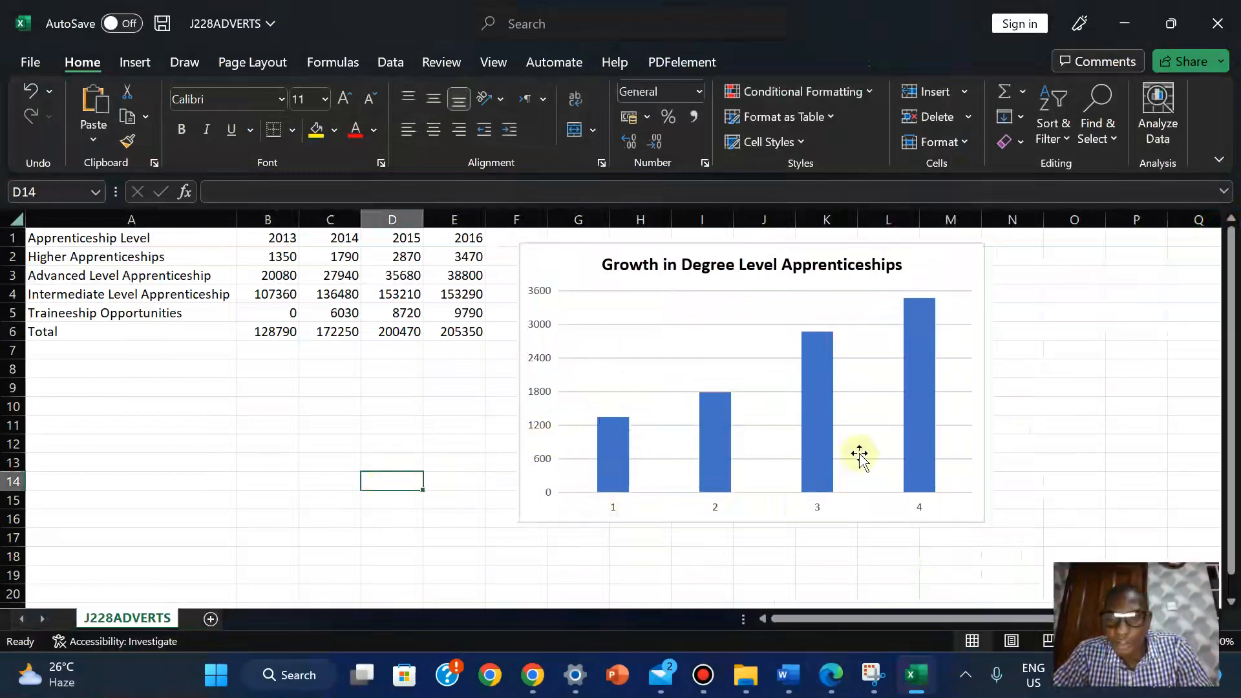
{"action": "left_click", "coordinate": [835, 687]}
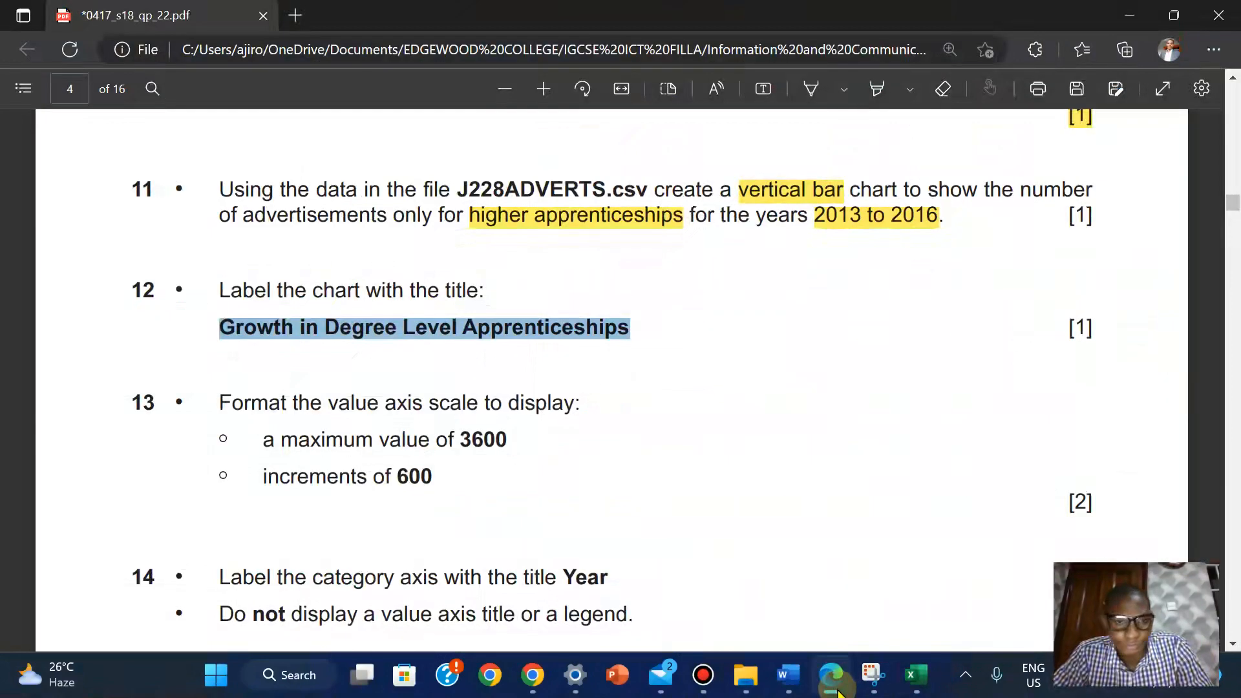
Highlight all of questions 12 and 13, including the title and 3600/600 axis requirements, in yellow
{"action": "left_click_drag", "start_coordinate": [135, 282], "coordinate": [443, 486]}
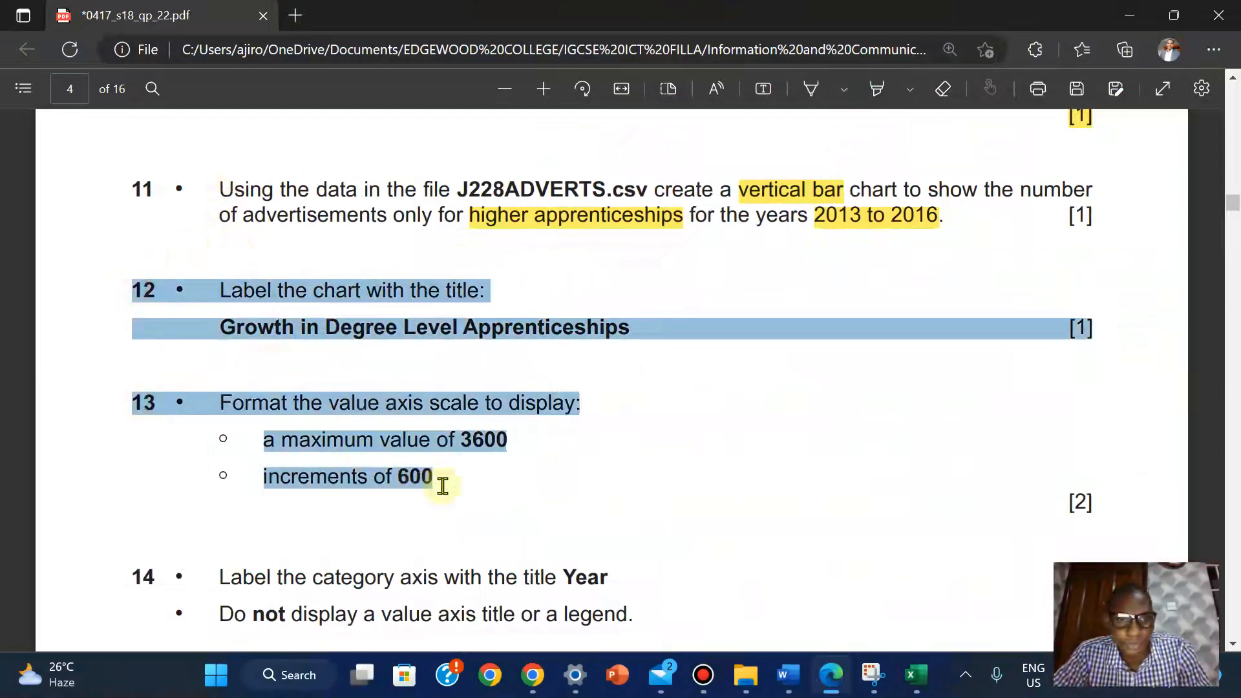
{"action": "left_click", "coordinate": [327, 444]}
{"action": "left_click_drag", "start_coordinate": [132, 289], "coordinate": [436, 488]}
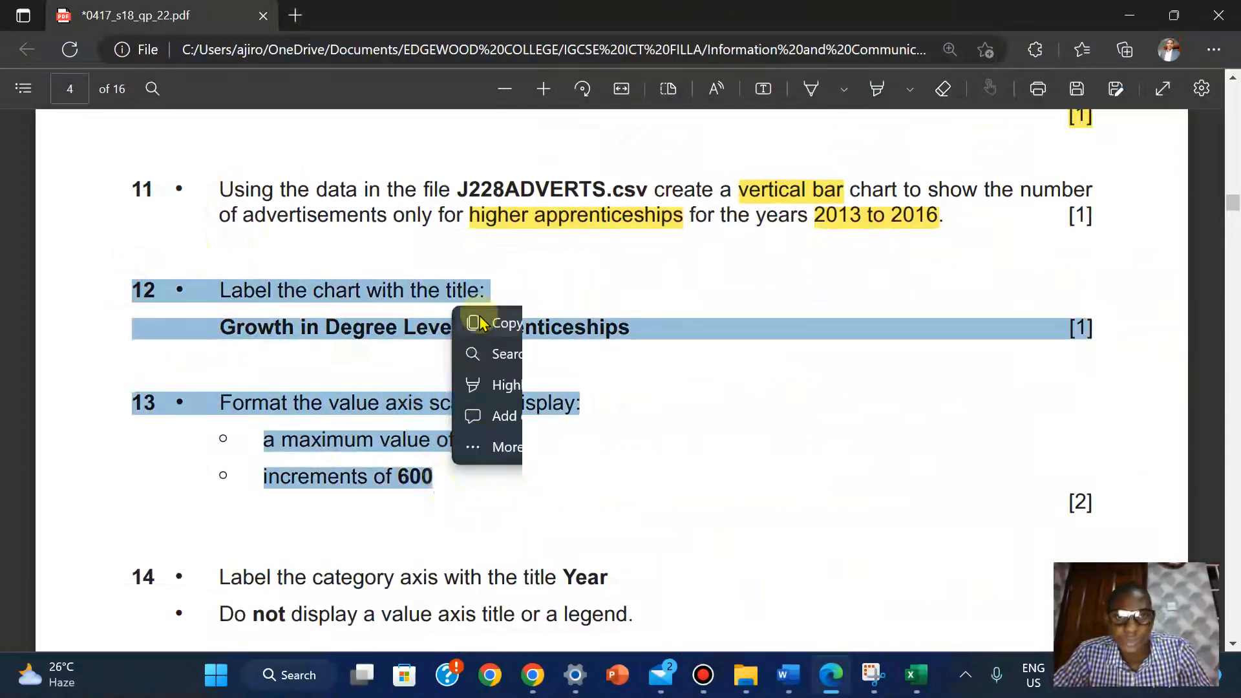
{"action": "mouse_move", "coordinate": [520, 385]}
{"action": "left_click", "coordinate": [693, 387]}
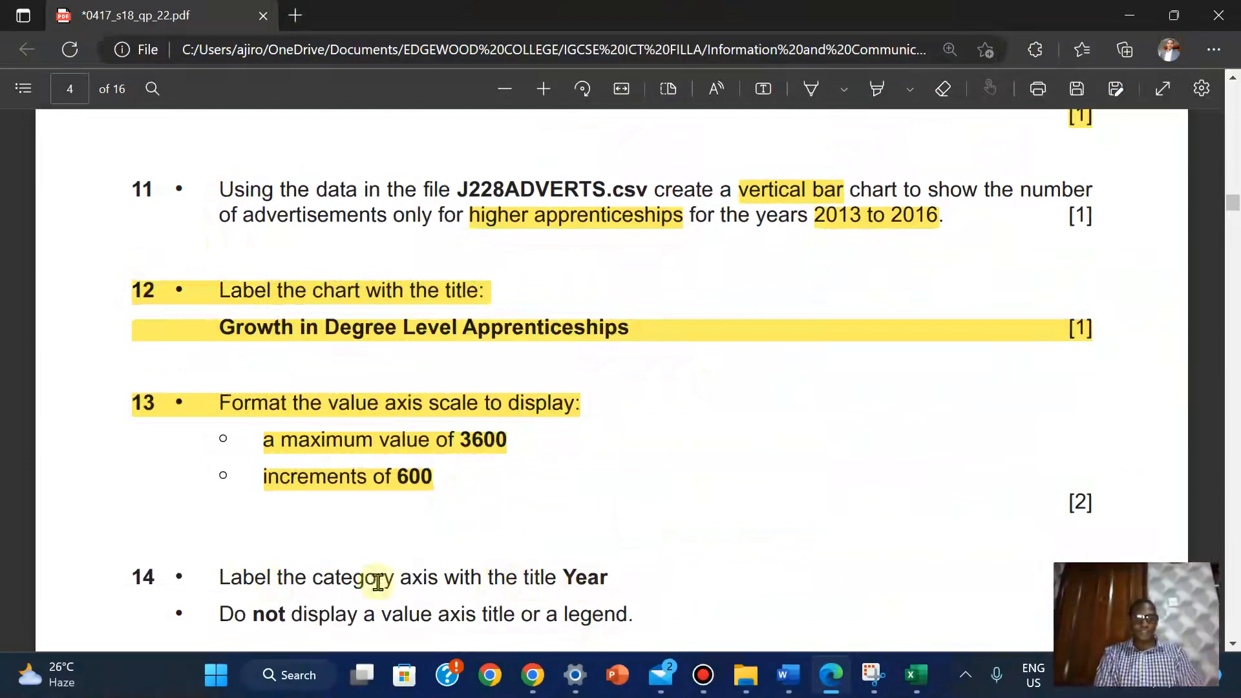
Add axis titles to the chart and name the category axis 'Year'
{"action": "mouse_move", "coordinate": [894, 679]}
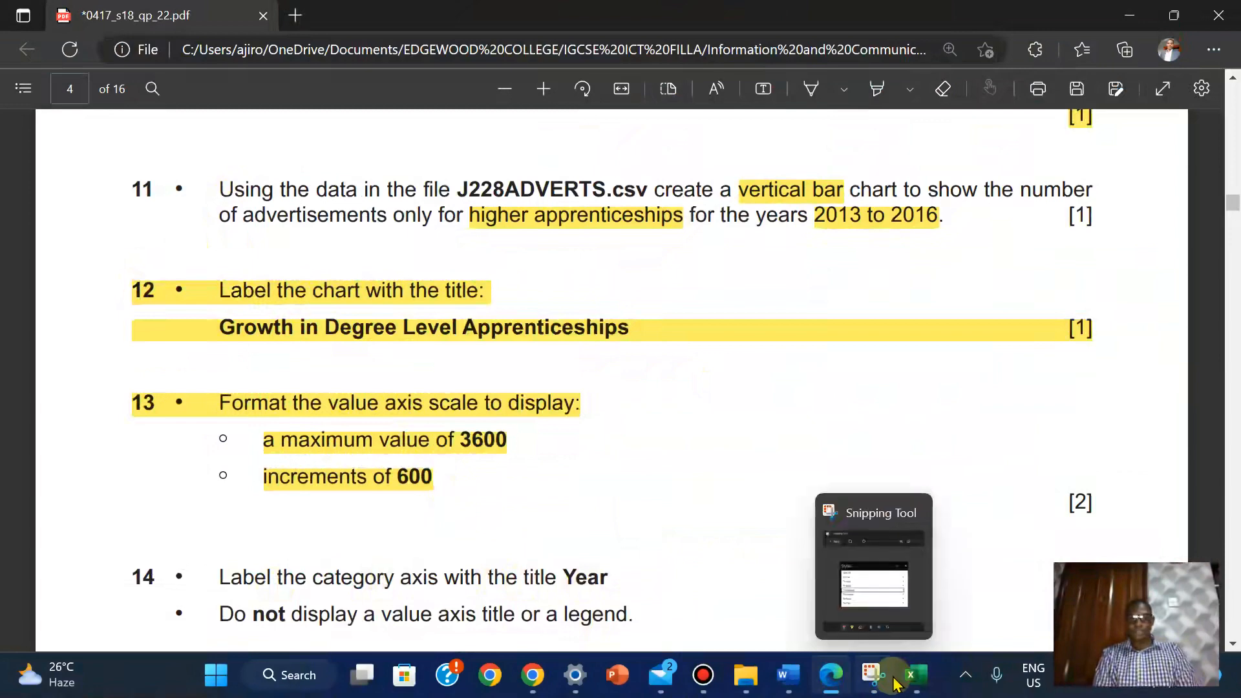
{"action": "left_click", "coordinate": [824, 540]}
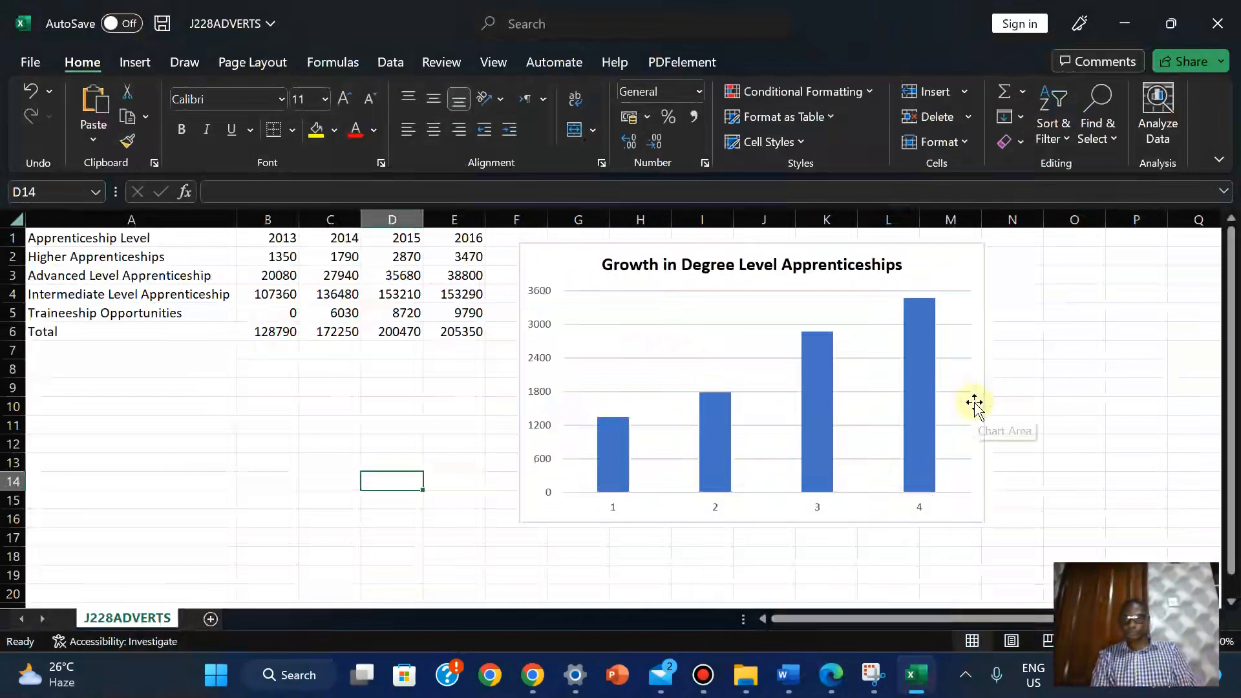
{"action": "left_click", "coordinate": [954, 261]}
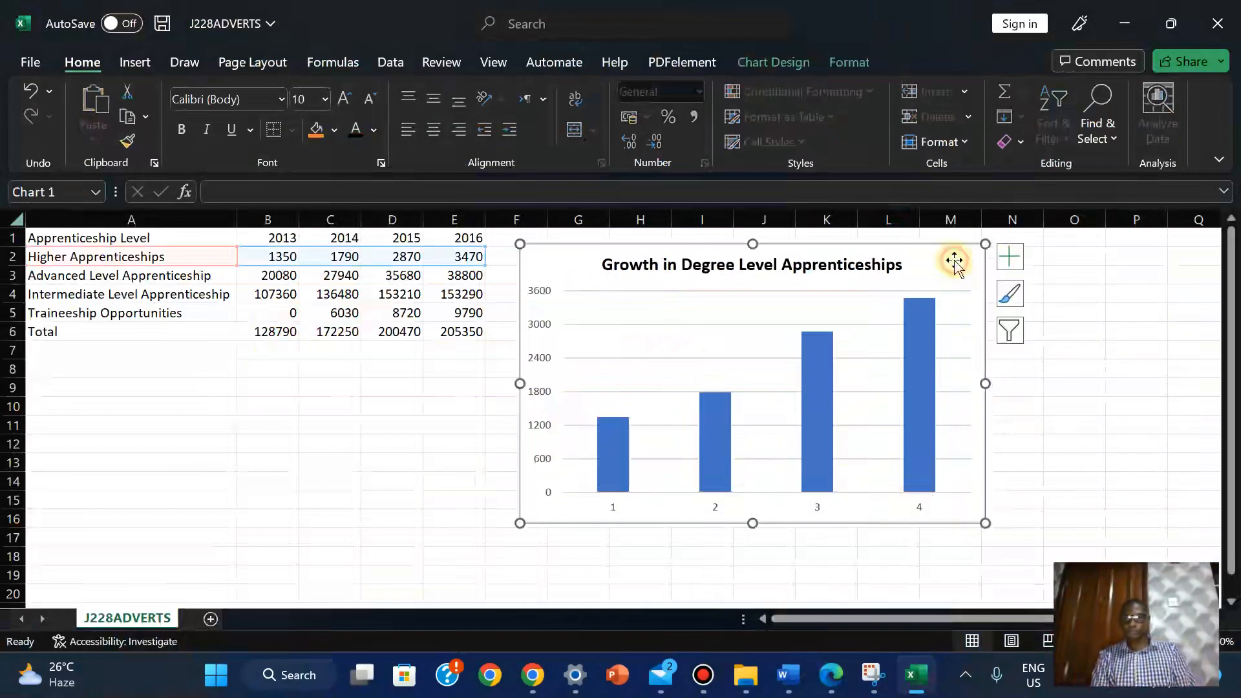
{"action": "left_click", "coordinate": [1017, 258]}
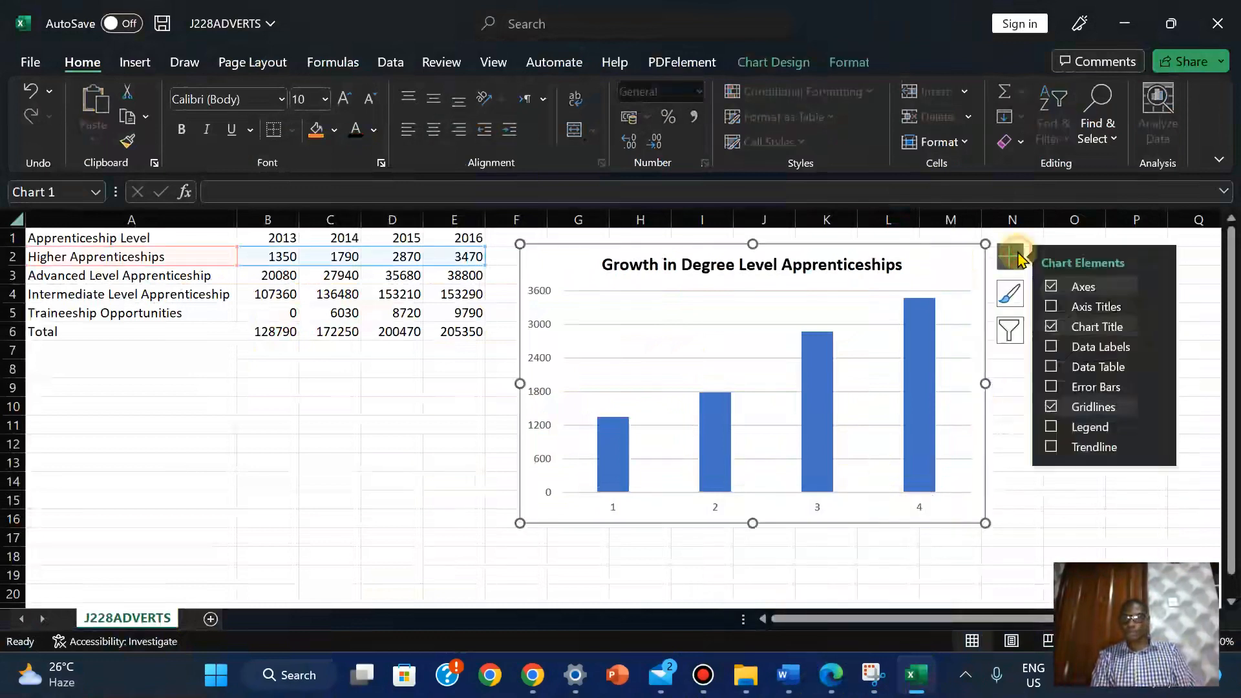
{"action": "left_click", "coordinate": [1070, 307]}
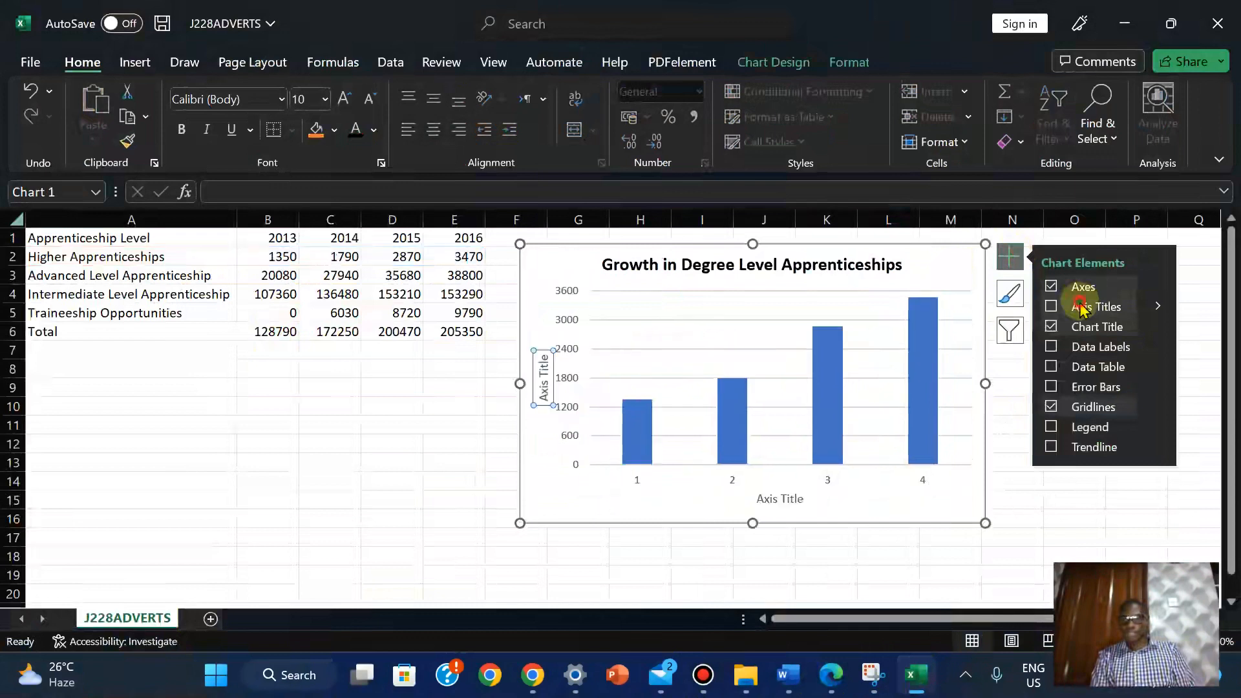
{"action": "left_click", "coordinate": [775, 505]}
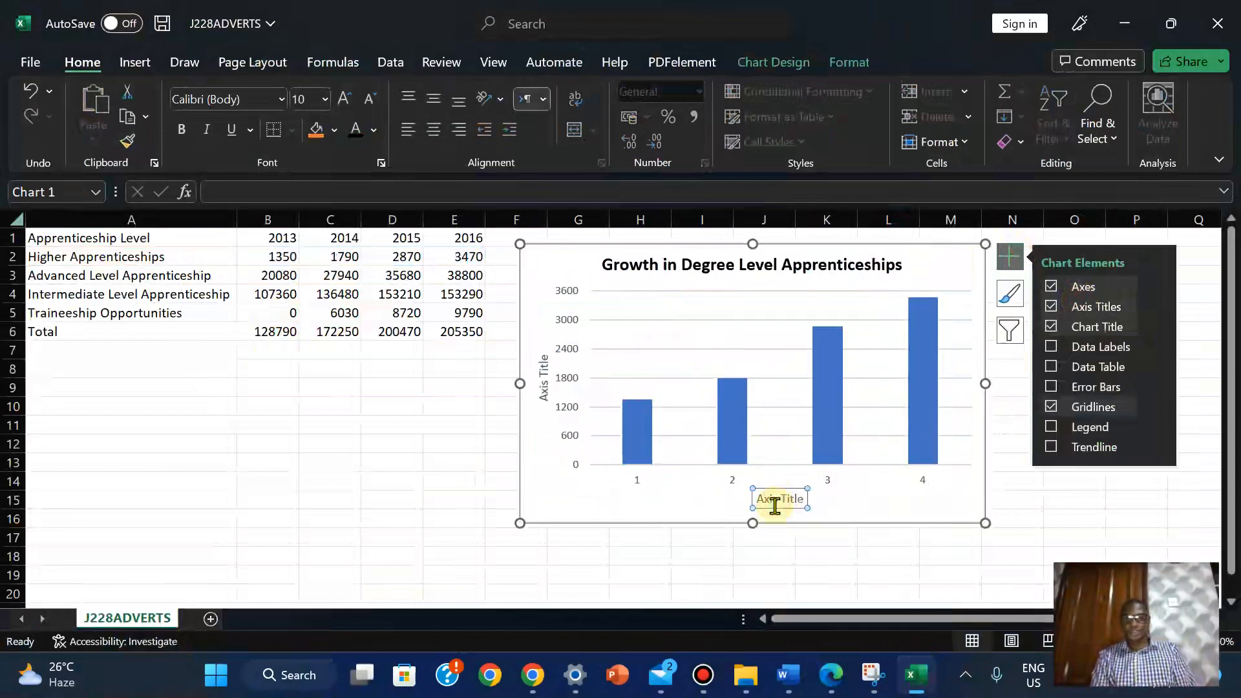
{"action": "left_click", "coordinate": [798, 497]}
{"action": "triple_click", "coordinate": [798, 497]}
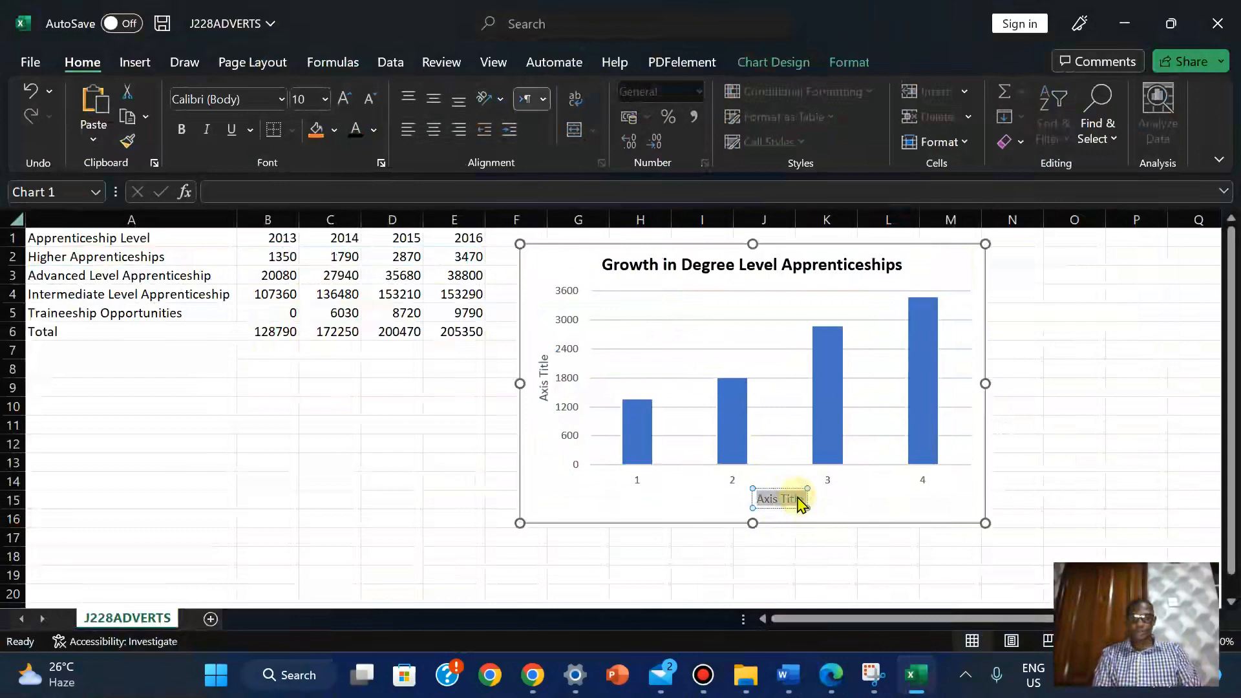
{"action": "type", "text": "Year"}
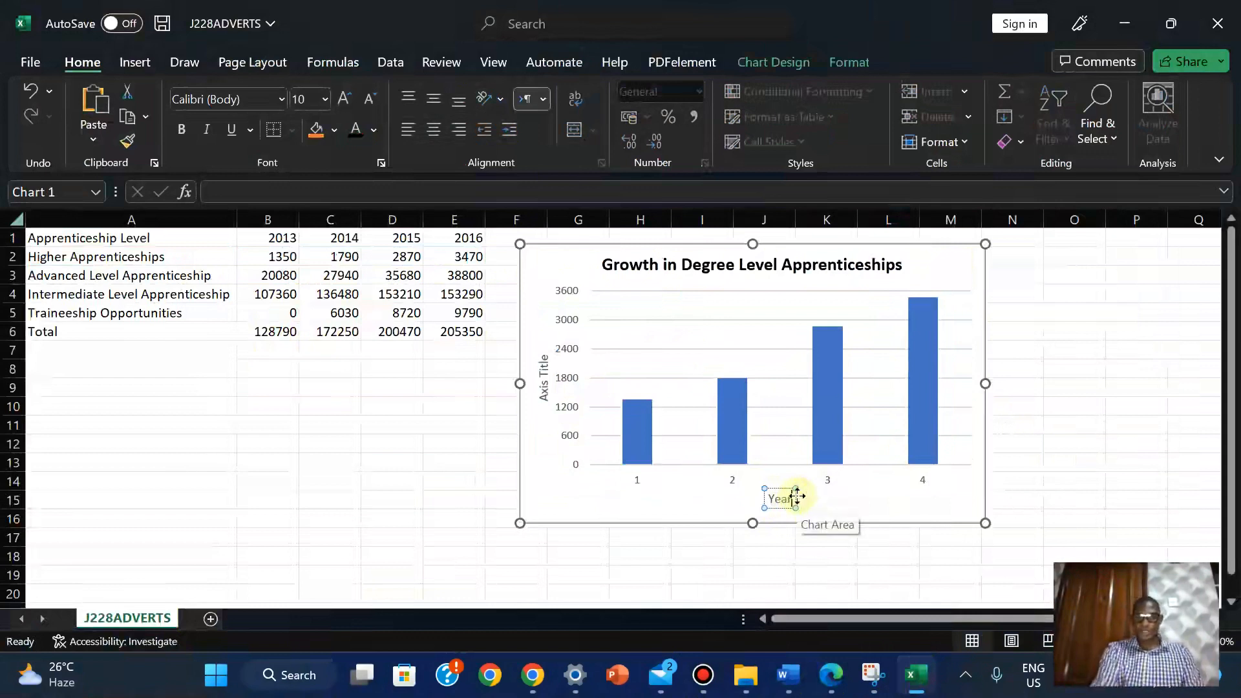
Delete the chart's vertical value axis title
{"action": "left_click", "coordinate": [1123, 457]}
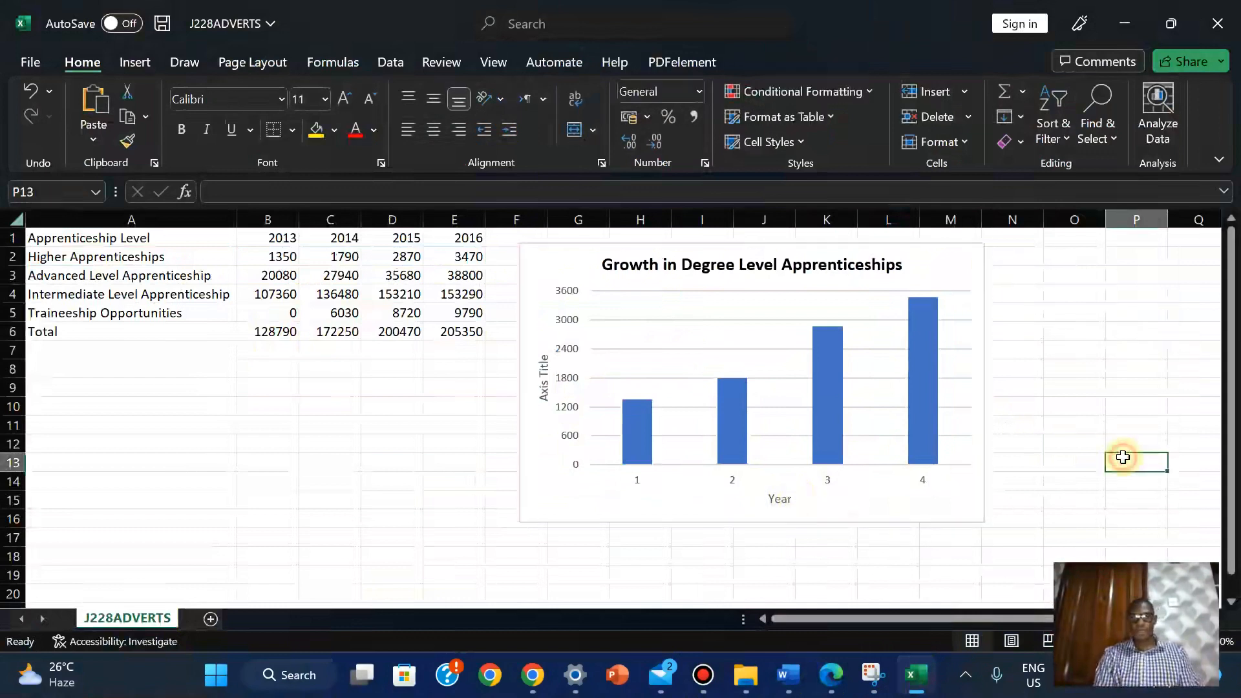
{"action": "left_click", "coordinate": [551, 383]}
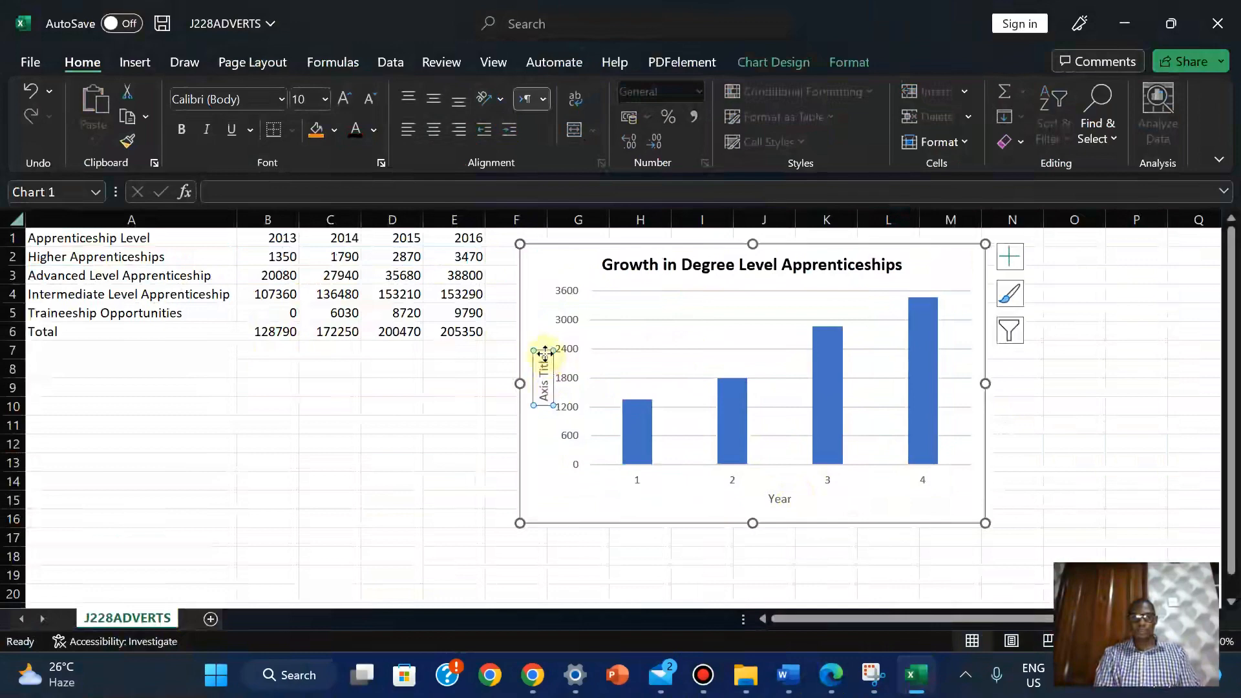
{"action": "key", "text": "Delete"}
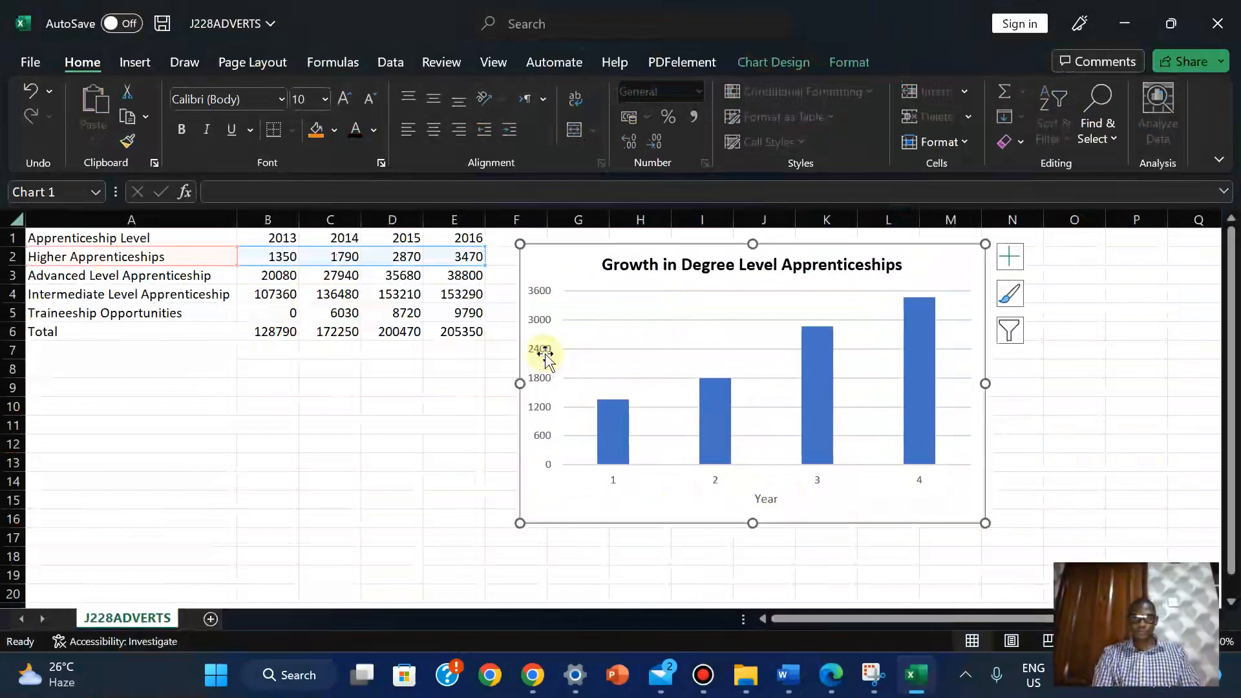
{"action": "left_click", "coordinate": [831, 676]}
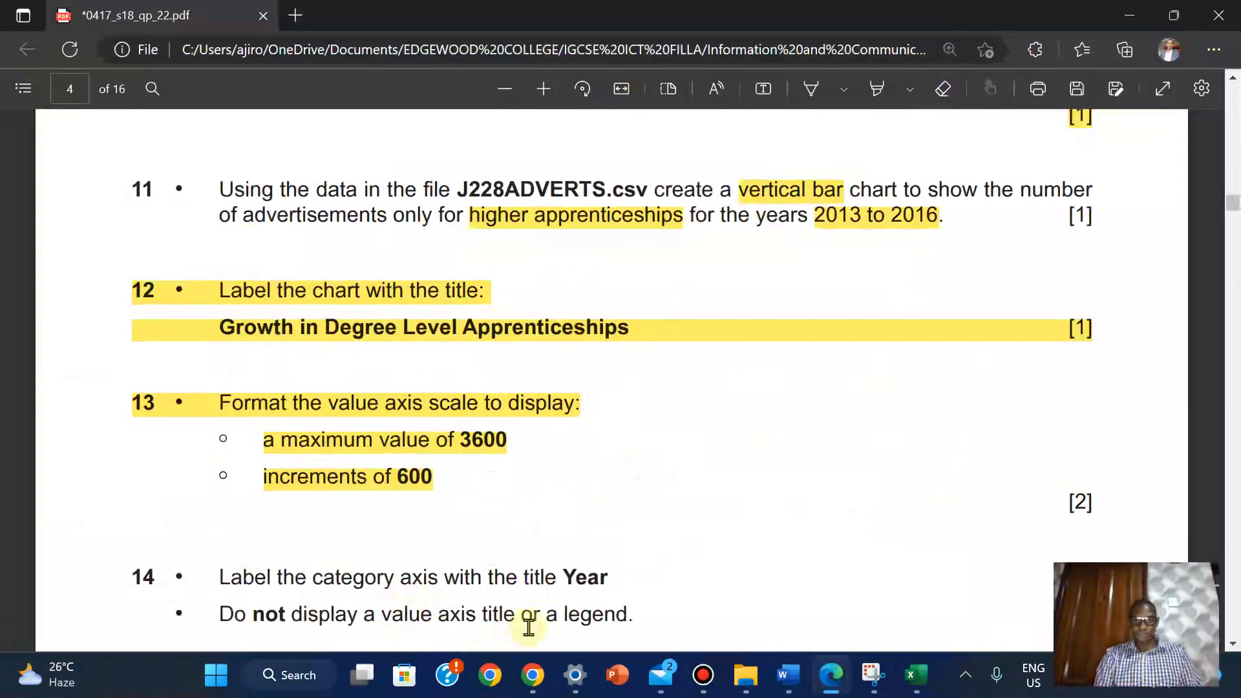
Review the chart requirements in questions 11–15 against the Excel chart
{"action": "left_click", "coordinate": [916, 675]}
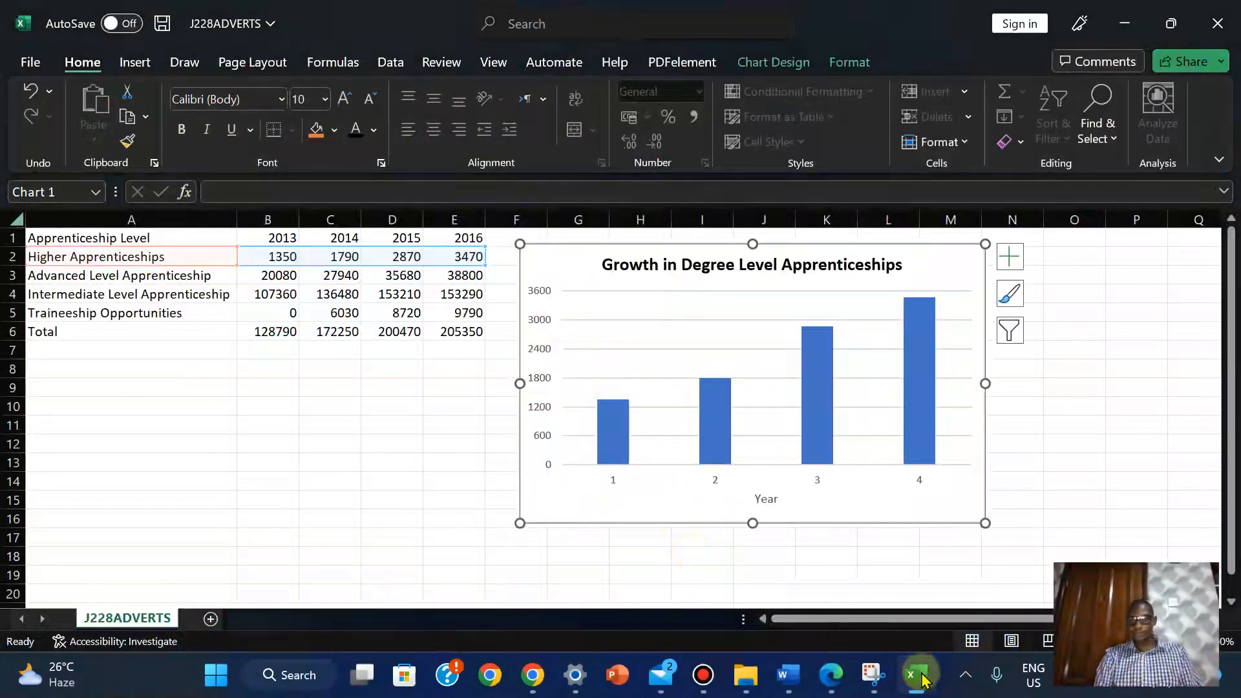
{"action": "left_click", "coordinate": [924, 684]}
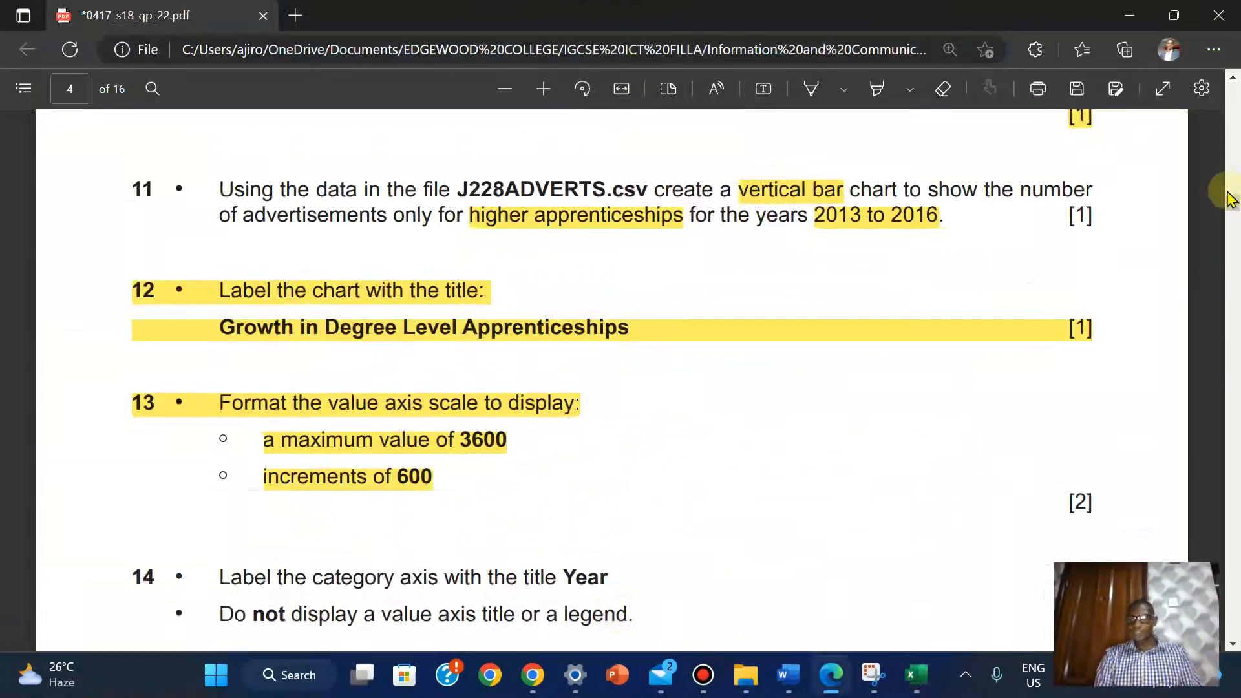
{"action": "mouse_move", "coordinate": [1235, 213]}
{"action": "left_mouse_down"}
{"action": "mouse_move", "coordinate": [1235, 200]}
{"action": "mouse_move", "coordinate": [1234, 215]}
{"action": "left_mouse_up"}
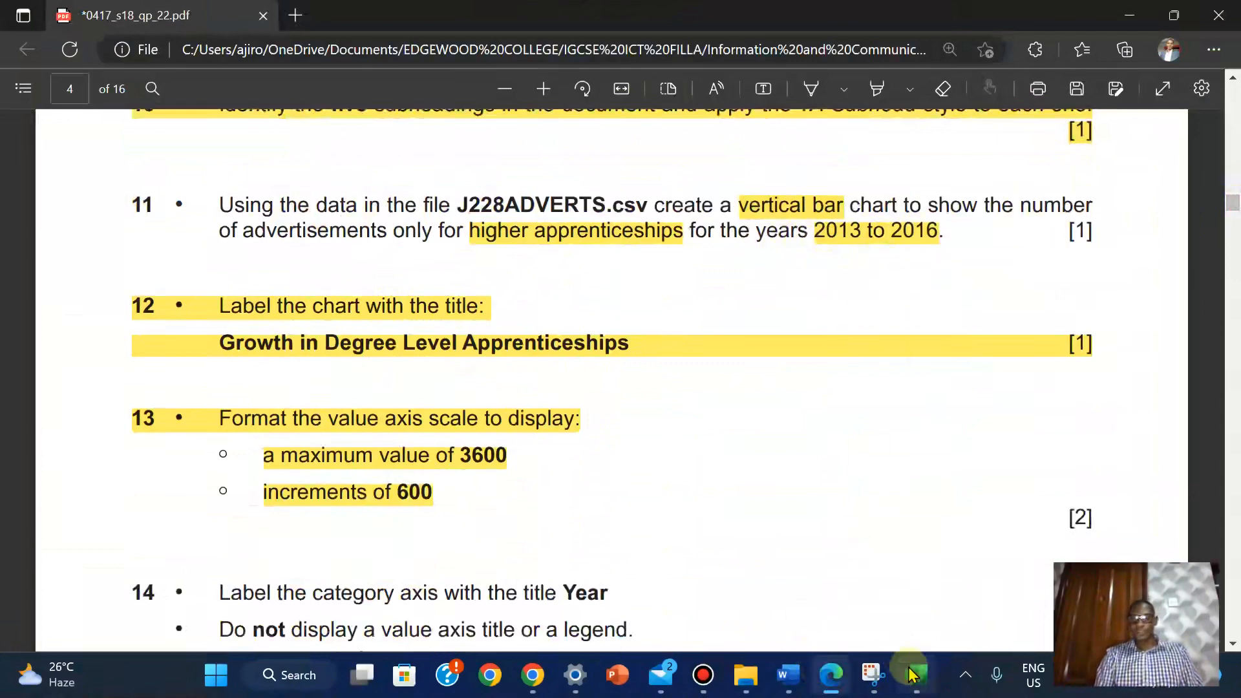
{"action": "mouse_move", "coordinate": [915, 672]}
{"action": "left_click", "coordinate": [883, 630]}
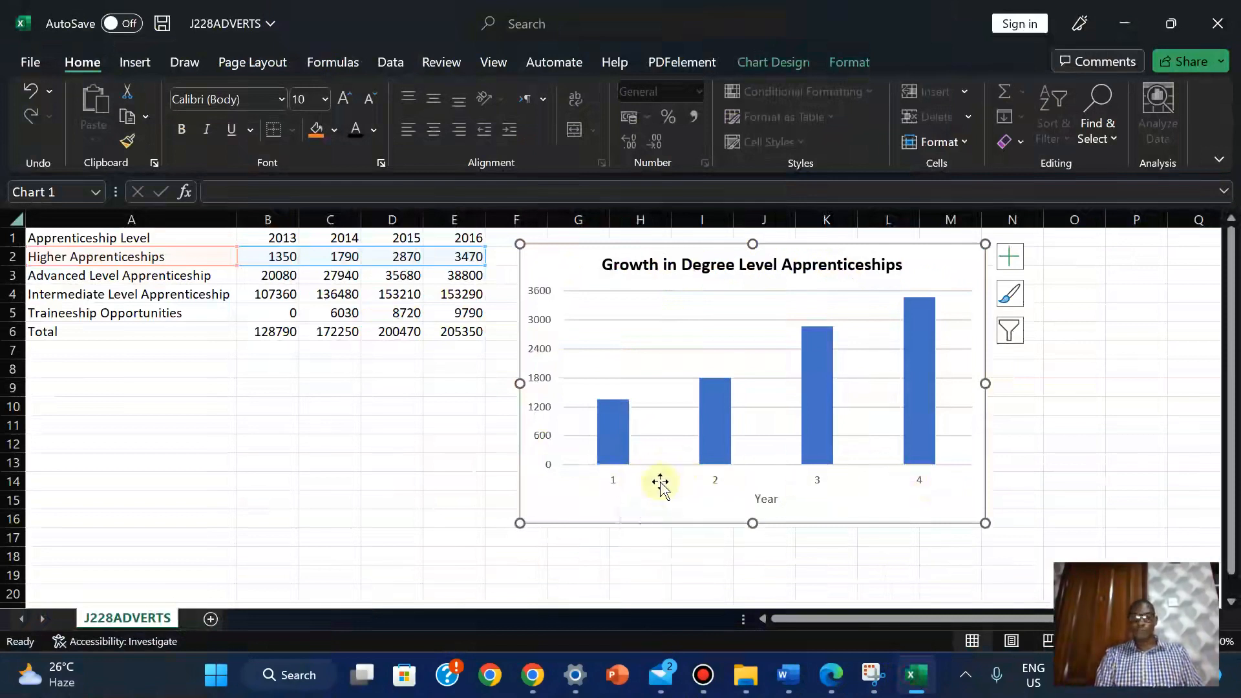
Bring up the context menus for the chart's category axis and chart area
{"action": "left_click", "coordinate": [615, 485]}
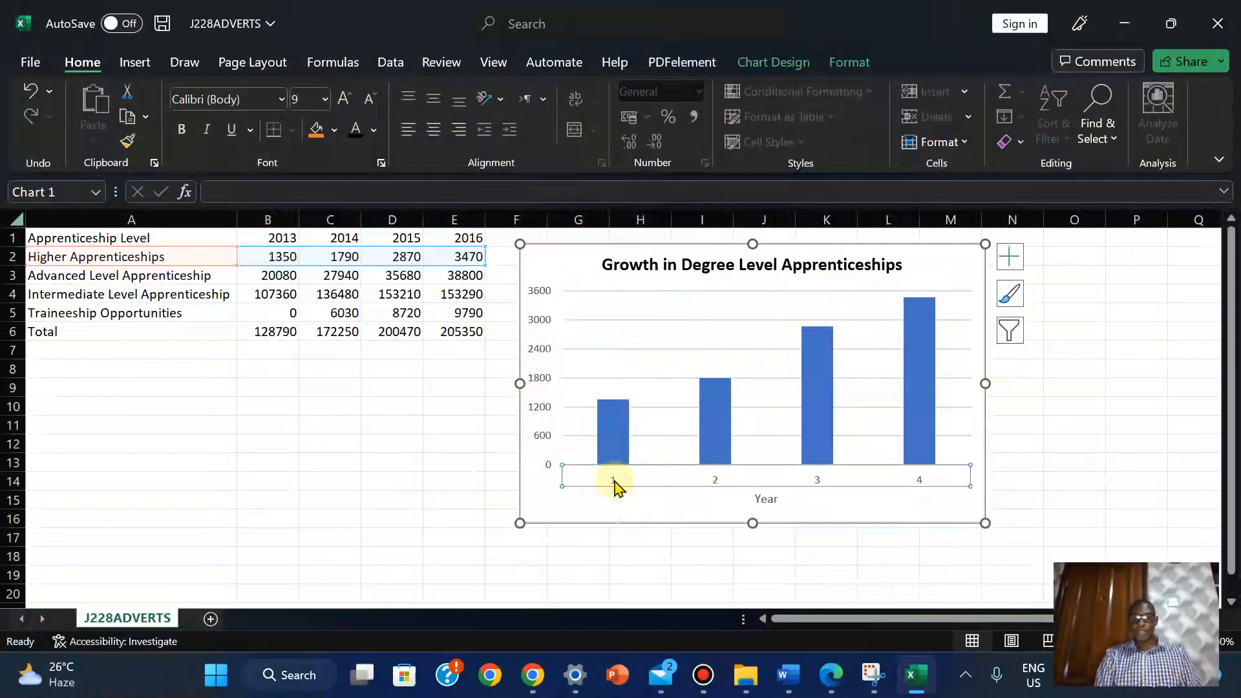
{"action": "right_click", "coordinate": [616, 486]}
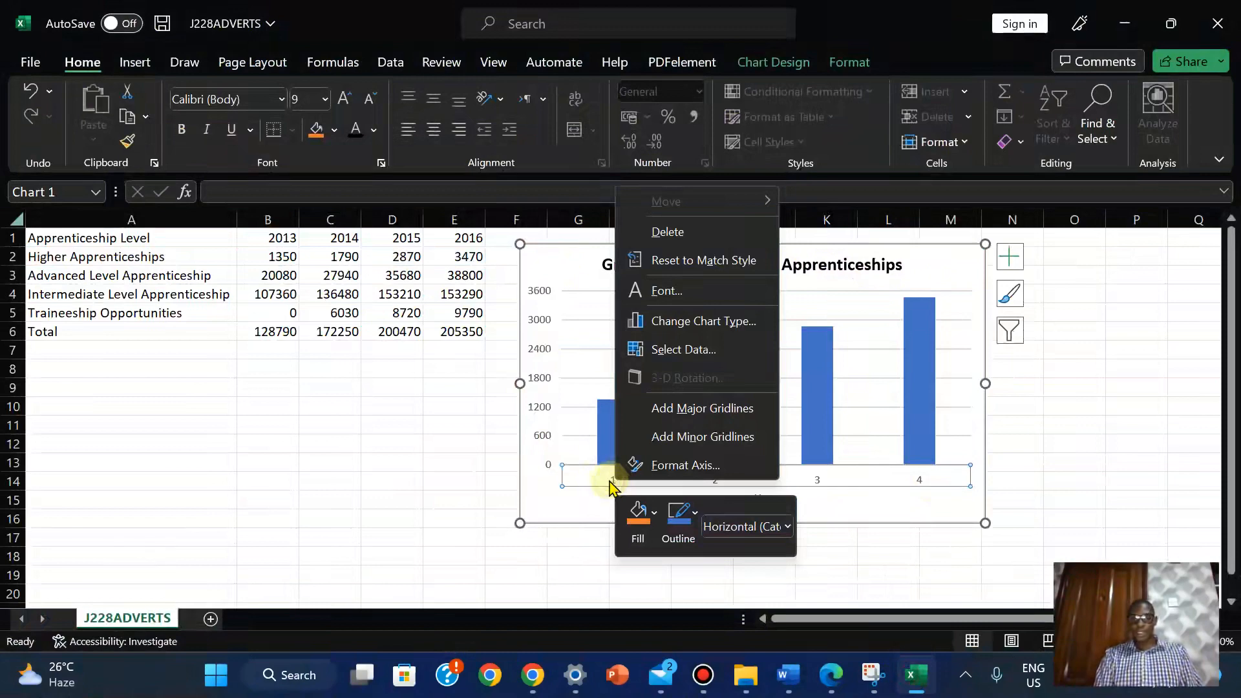
{"action": "left_click", "coordinate": [594, 479]}
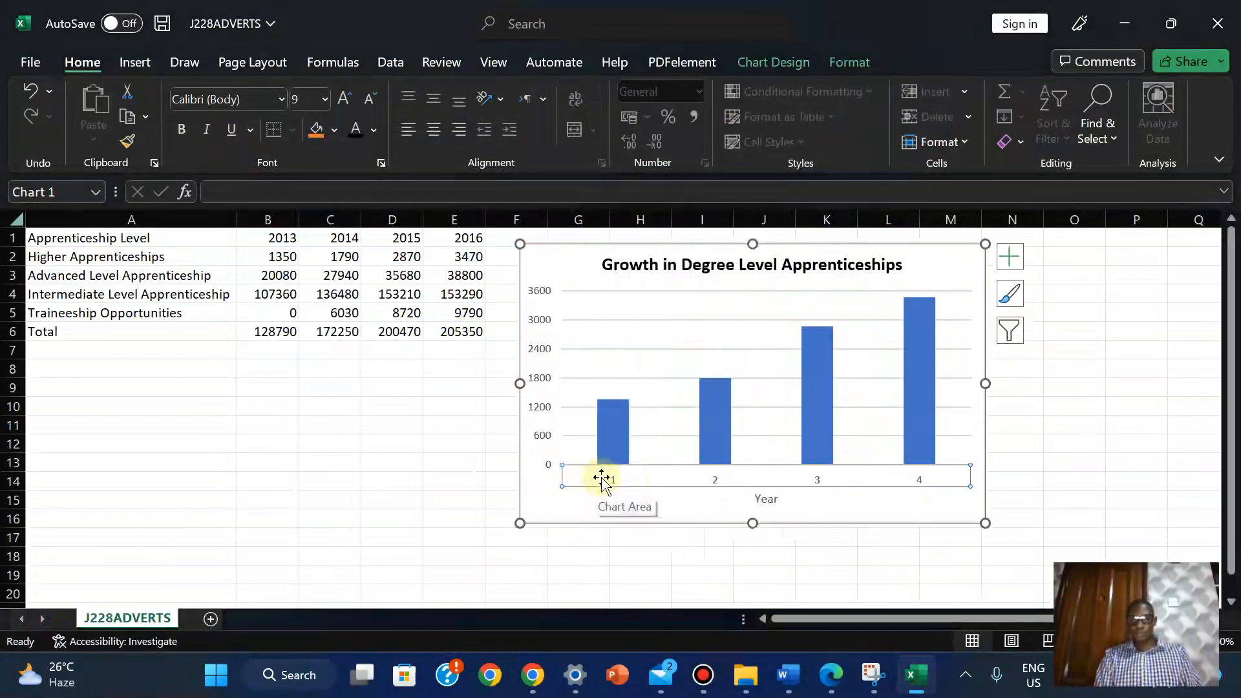
{"action": "right_click", "coordinate": [606, 482]}
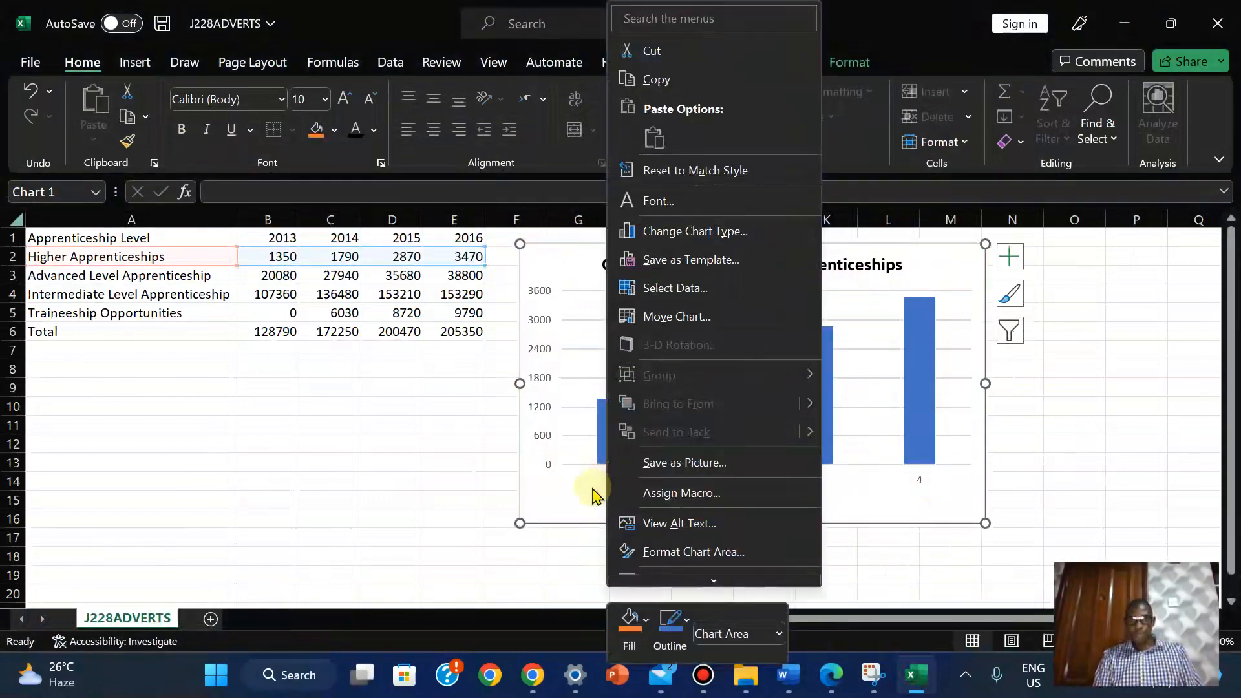
Replace the chart's 1–4 category labels with the years 2013–2016 from cells B1:E1
{"action": "left_click", "coordinate": [571, 515]}
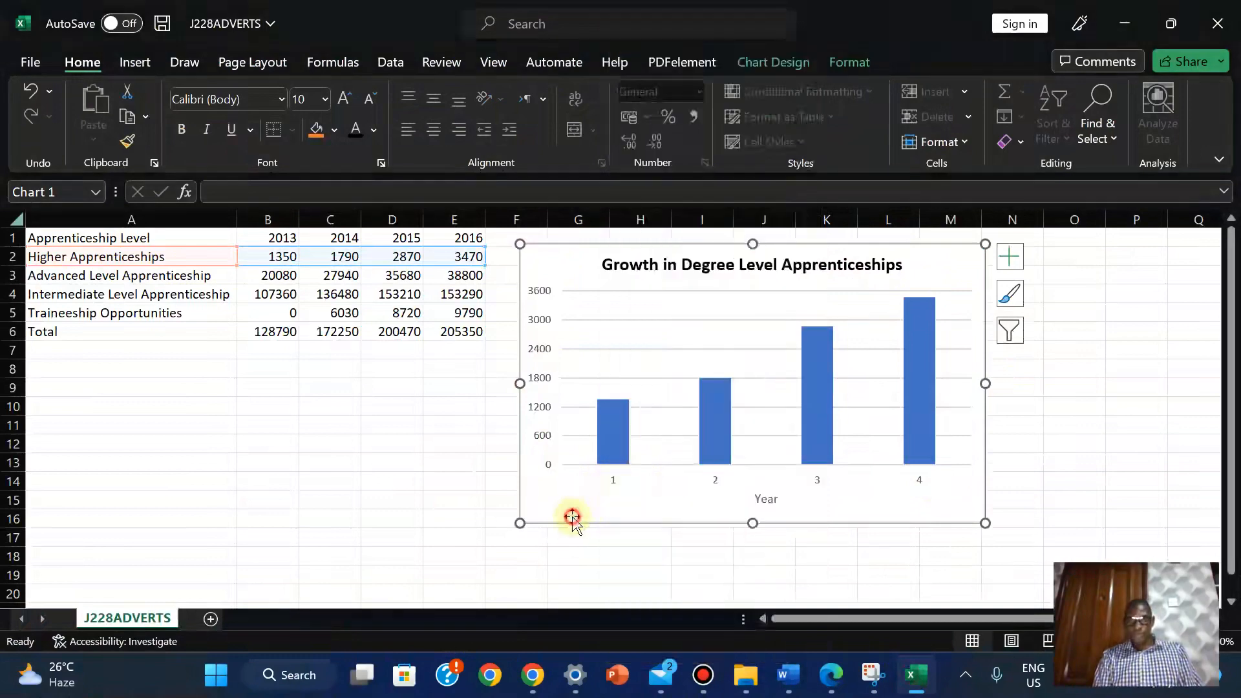
{"action": "right_click", "coordinate": [575, 261]}
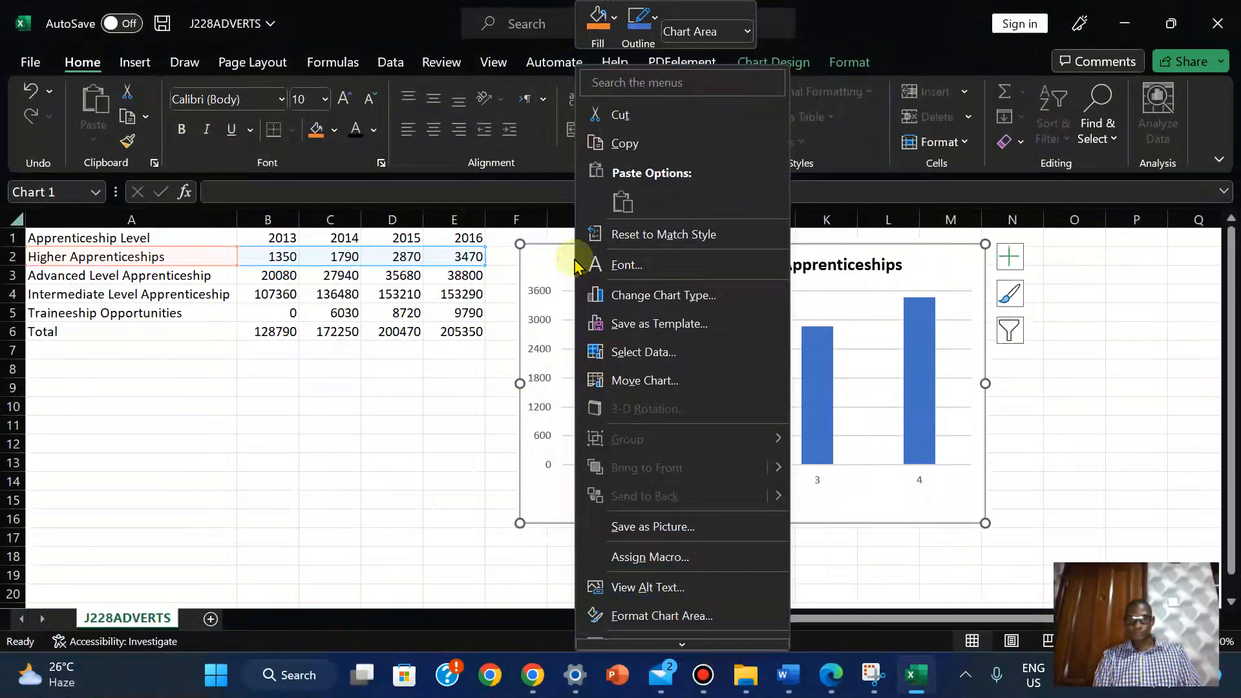
{"action": "left_click", "coordinate": [679, 357]}
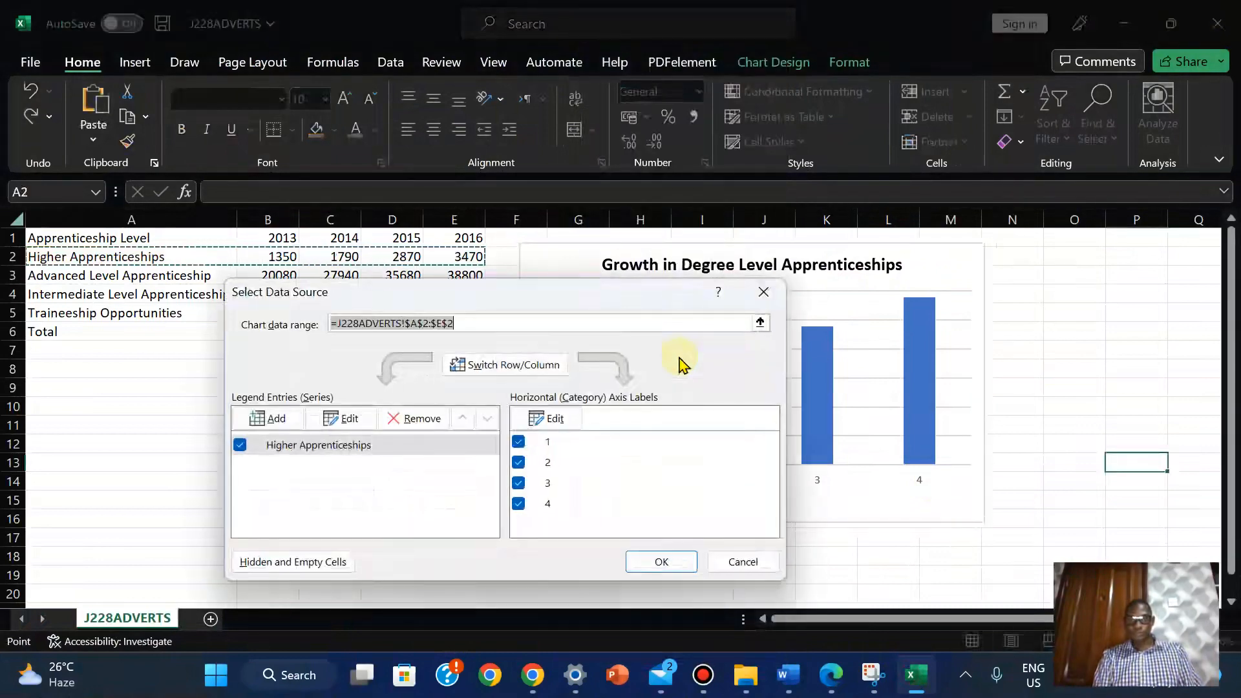
{"action": "left_click", "coordinate": [763, 292]}
{"action": "right_click", "coordinate": [565, 260]}
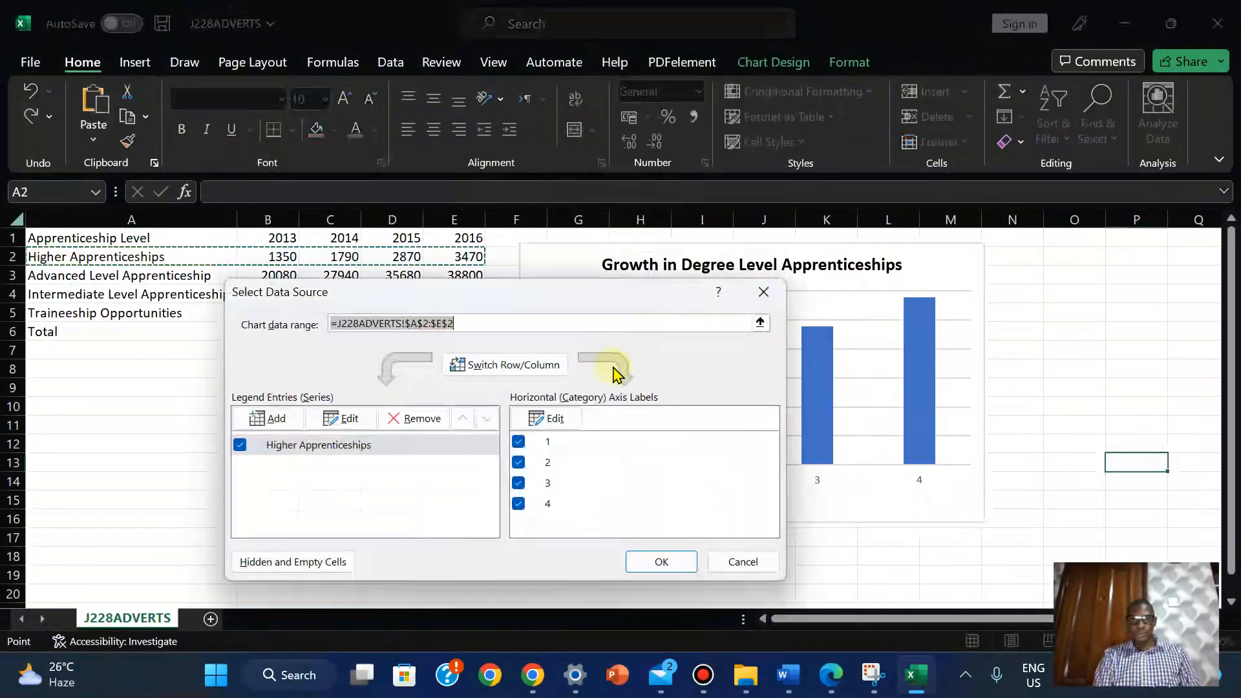
{"action": "left_click", "coordinate": [555, 419]}
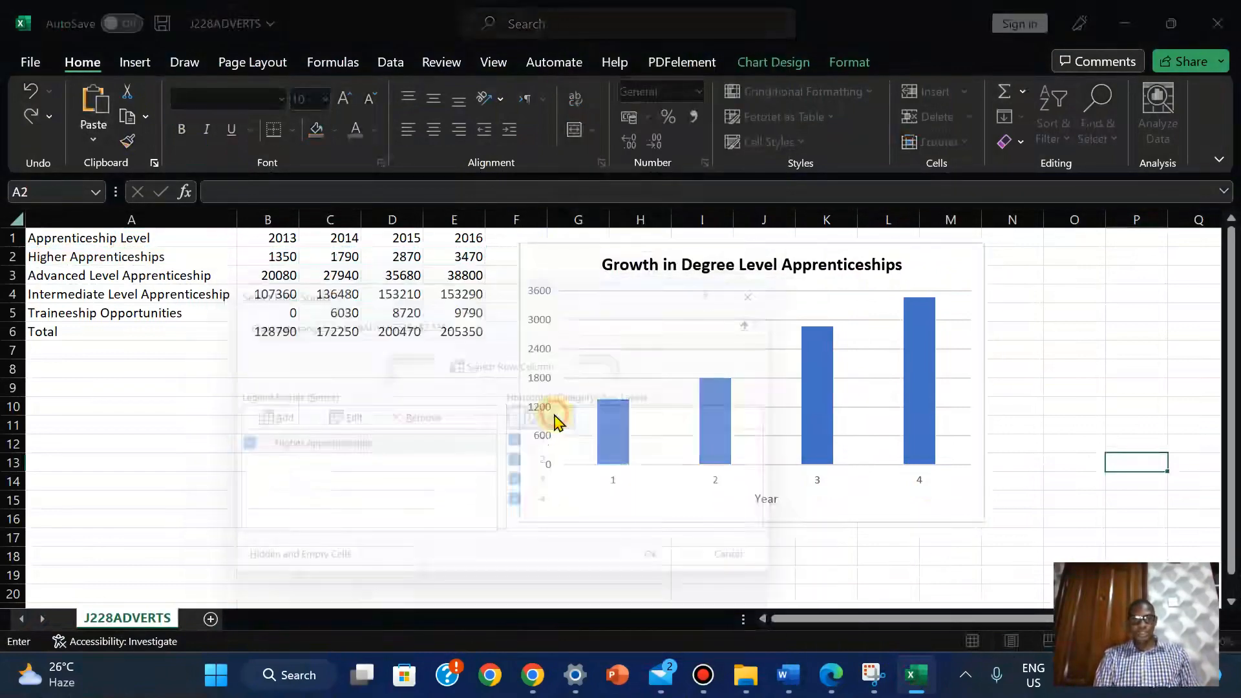
{"action": "left_click_drag", "start_coordinate": [262, 238], "coordinate": [475, 240]}
{"action": "left_click", "coordinate": [541, 463]}
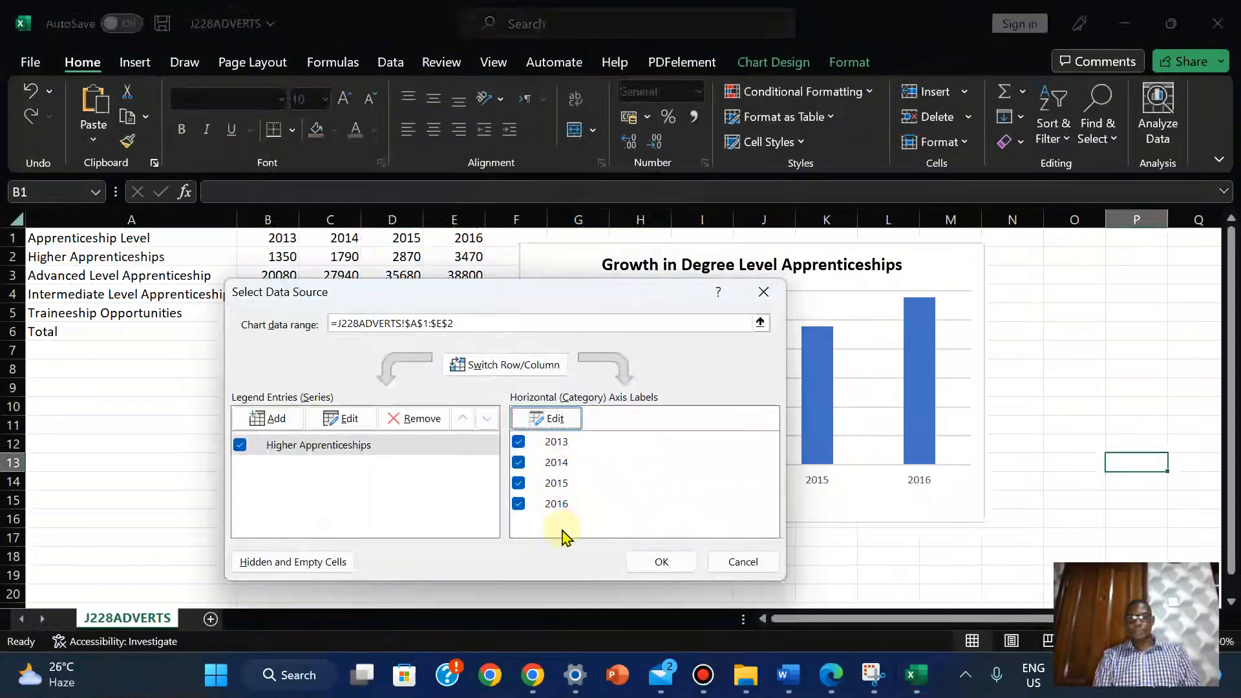
{"action": "left_click", "coordinate": [664, 563]}
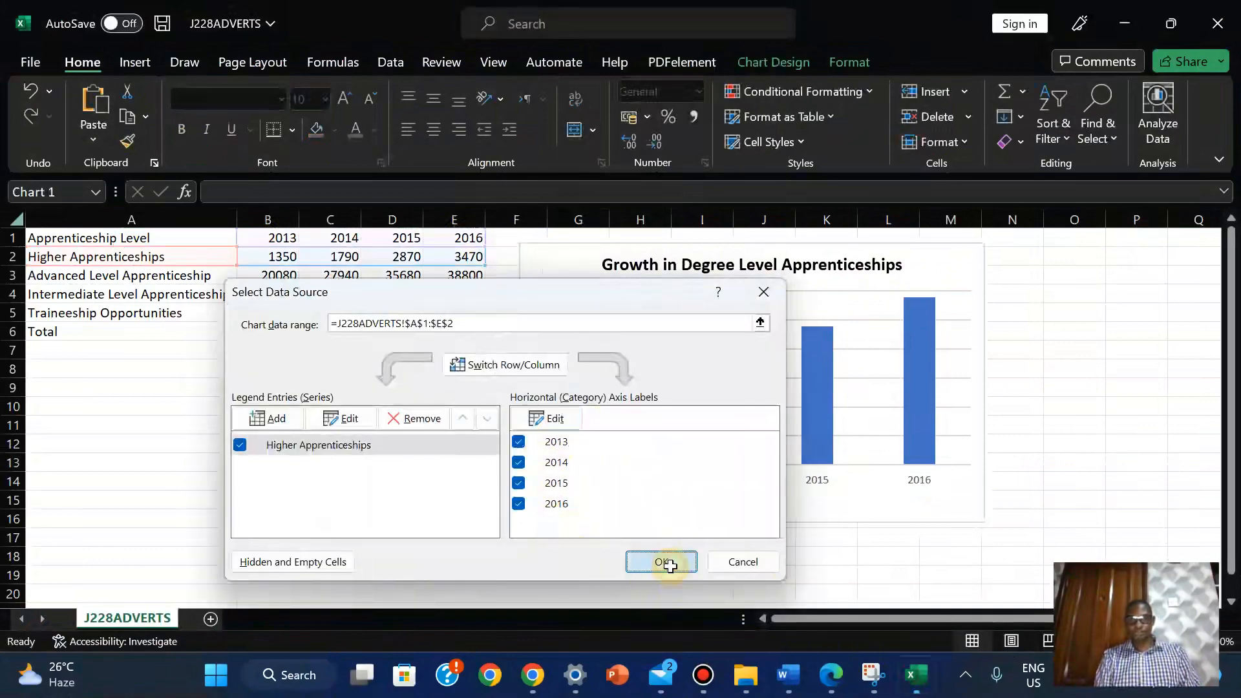
{"action": "left_click_drag", "start_coordinate": [936, 261], "coordinate": [931, 278]}
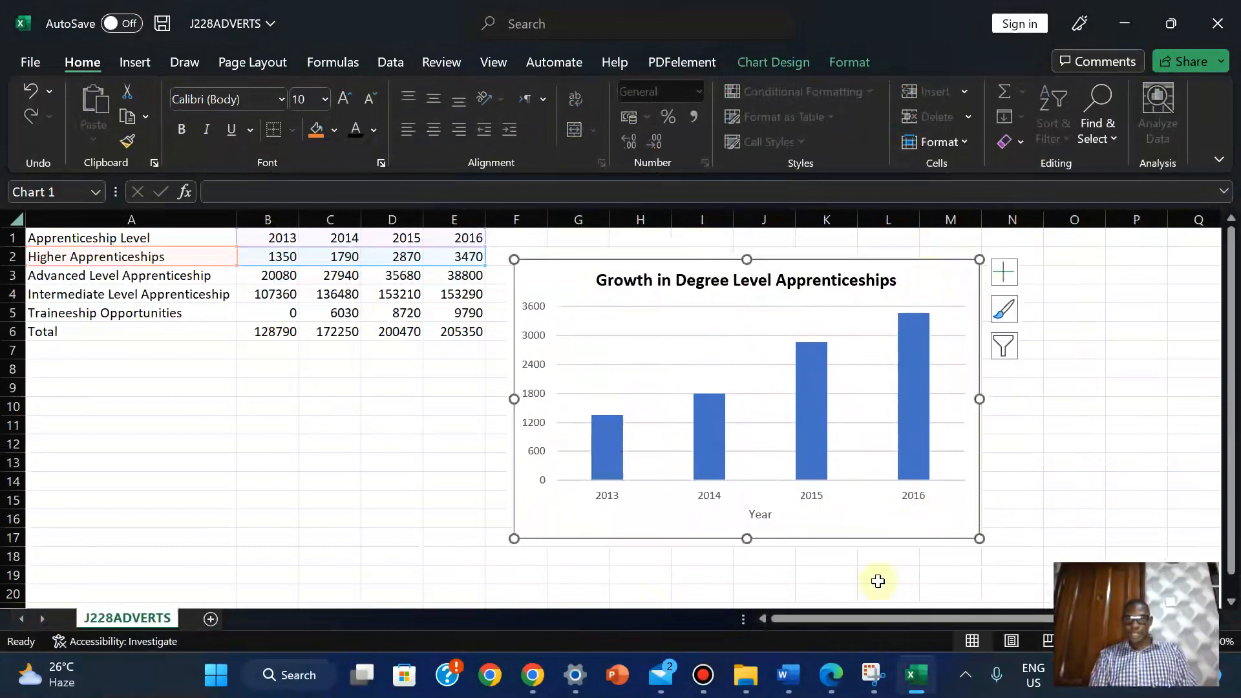
Highlight the full text of exam questions 11 to 14 in yellow, then go back to Excel
{"action": "left_click", "coordinate": [831, 675]}
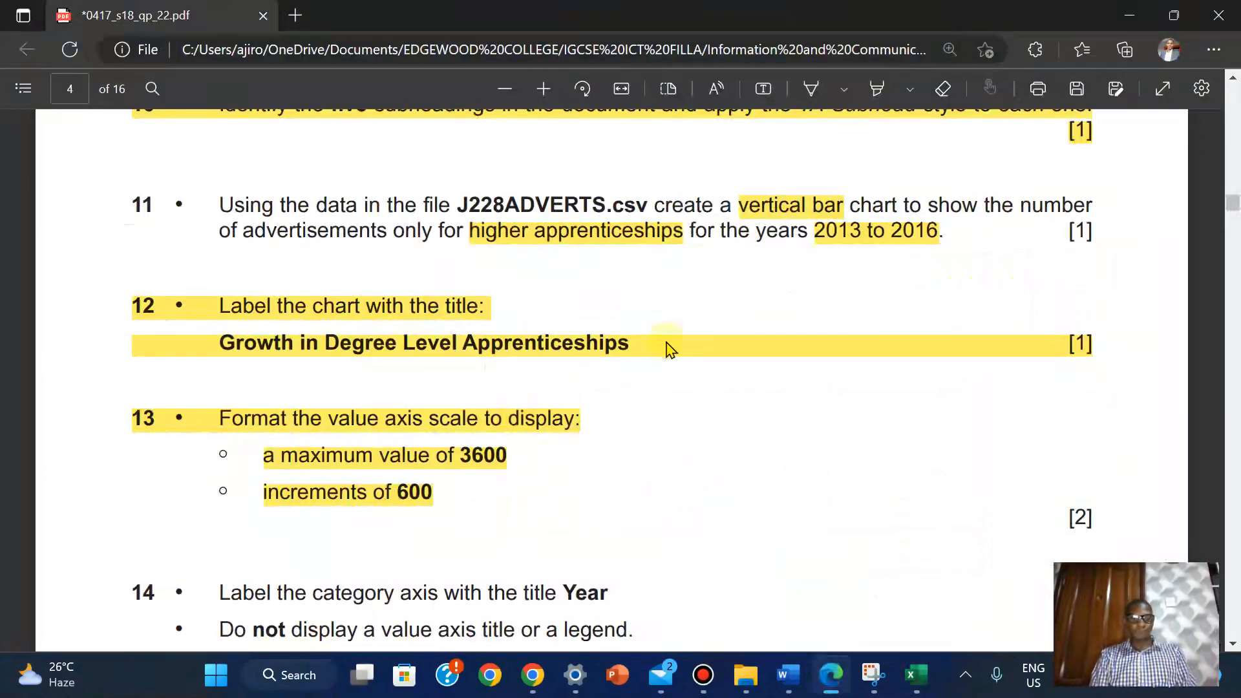
{"action": "left_click_drag", "start_coordinate": [1234, 206], "coordinate": [1234, 203]}
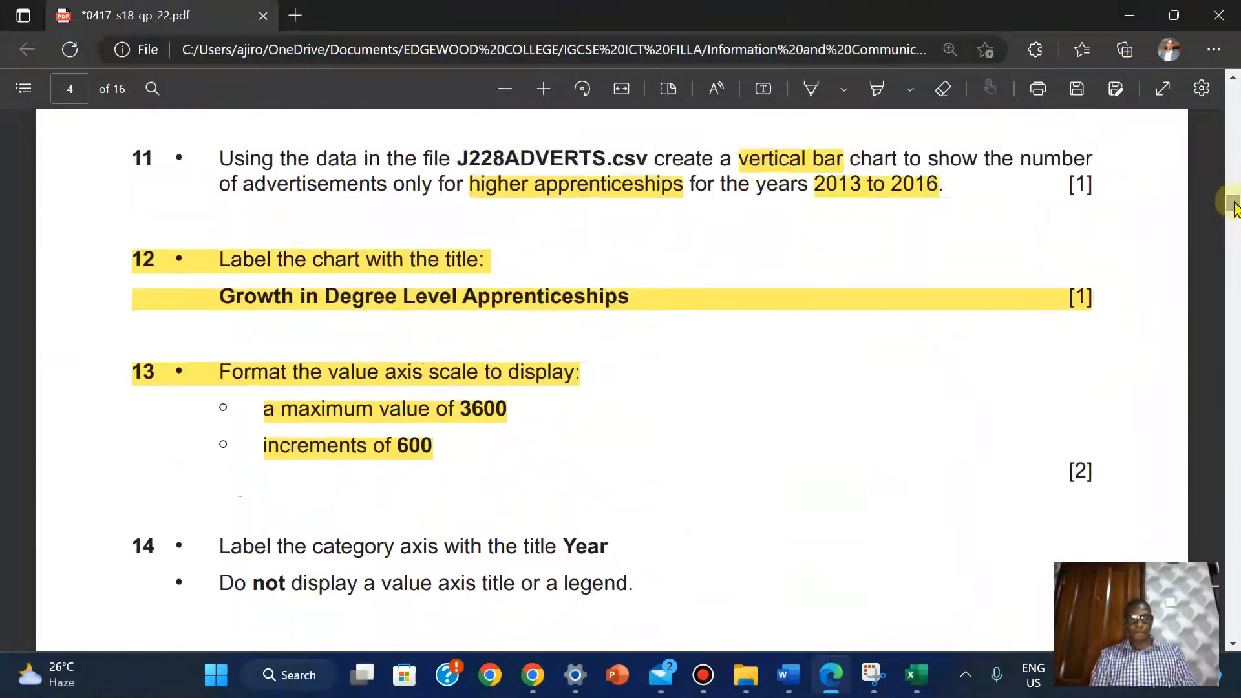
{"action": "left_click_drag", "start_coordinate": [137, 155], "coordinate": [646, 575]}
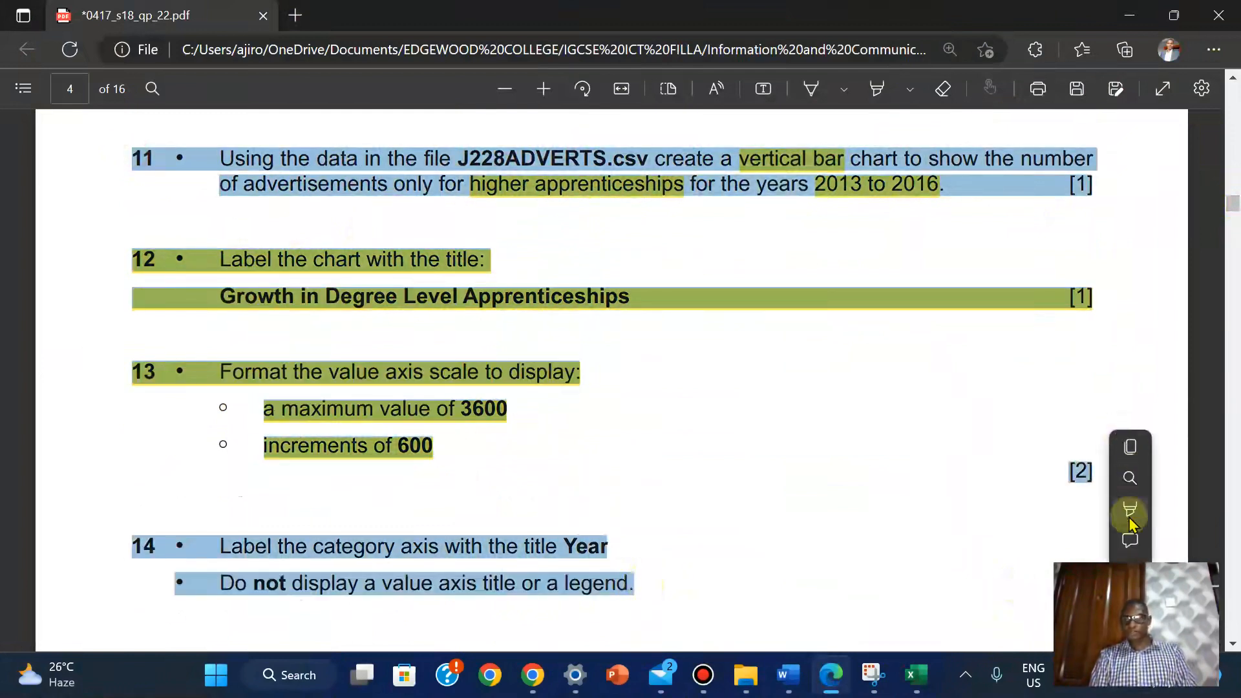
{"action": "mouse_move", "coordinate": [1131, 517]}
{"action": "left_click", "coordinate": [1000, 511]}
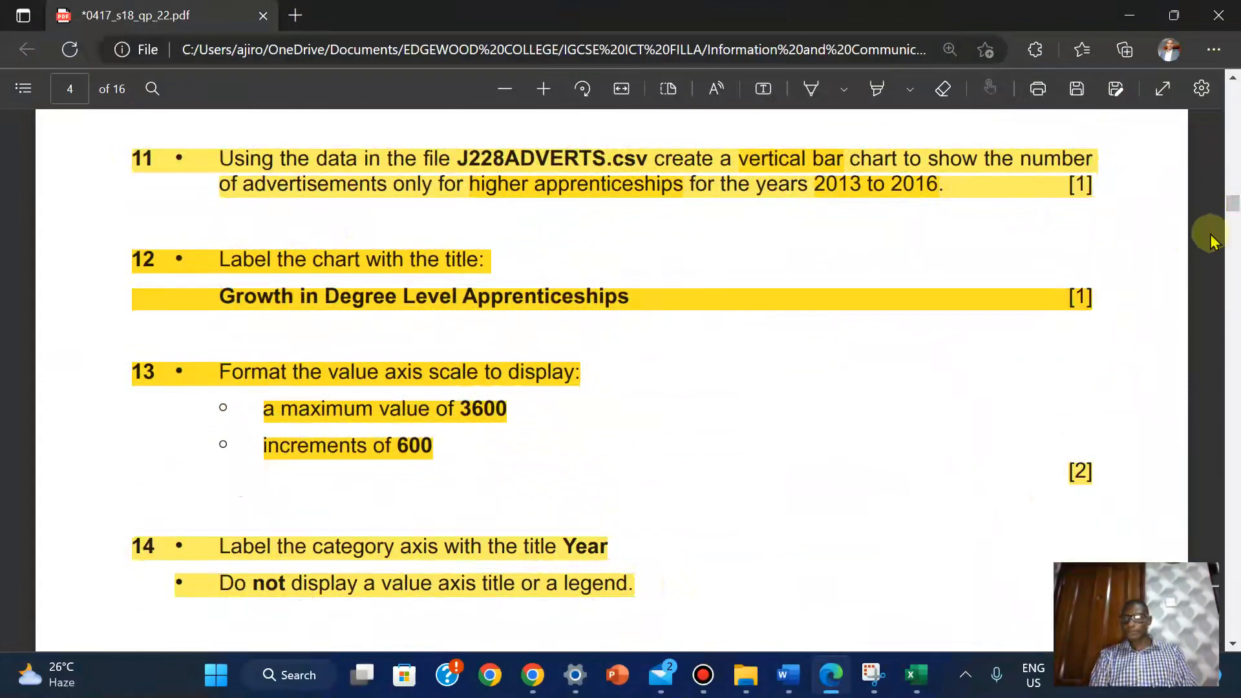
{"action": "left_click_drag", "start_coordinate": [1235, 204], "coordinate": [1235, 219]}
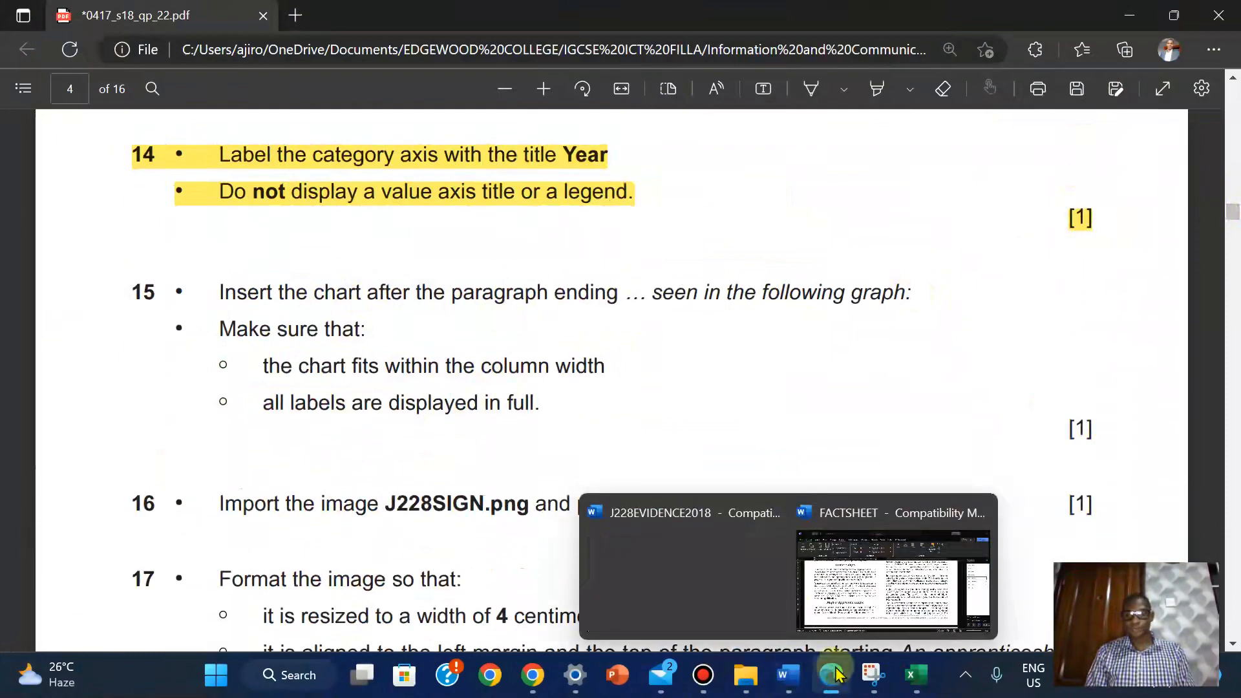
{"action": "left_click", "coordinate": [915, 674]}
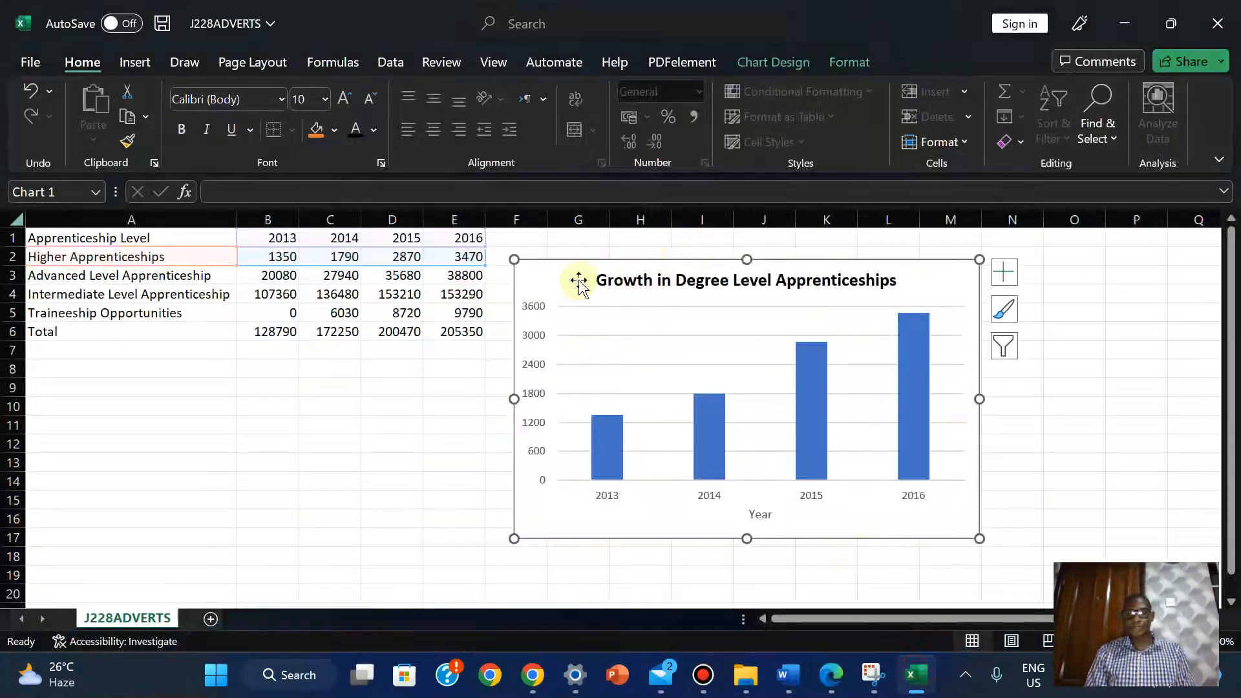
Copy the Growth in Degree Level Apprenticeships chart and bring up the Word FACTSHEET document
{"action": "right_click", "coordinate": [560, 271]}
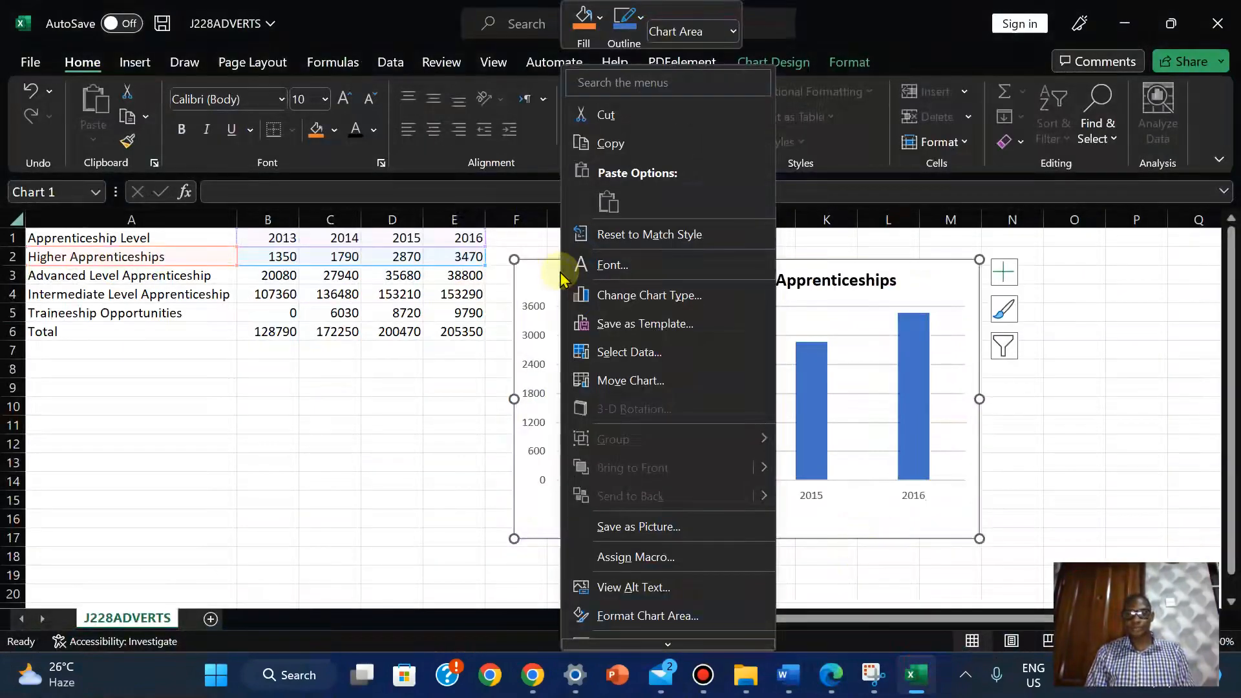
{"action": "left_click", "coordinate": [614, 143]}
{"action": "left_click", "coordinate": [451, 476]}
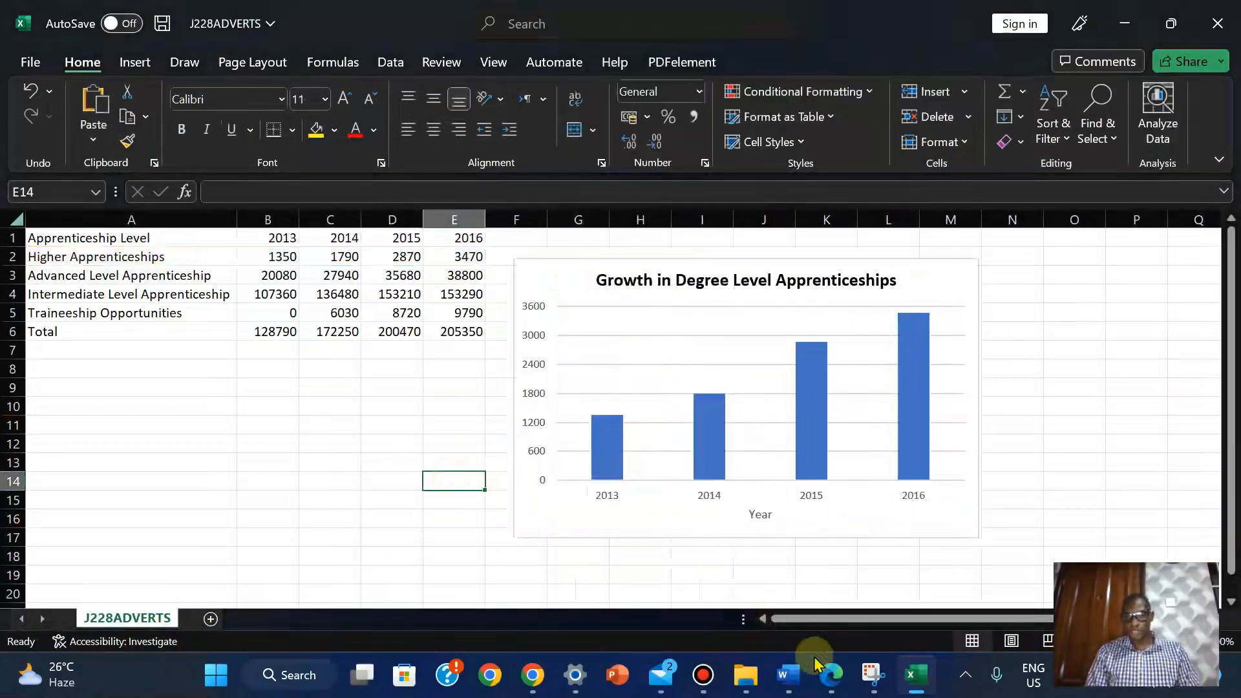
{"action": "mouse_move", "coordinate": [787, 674]}
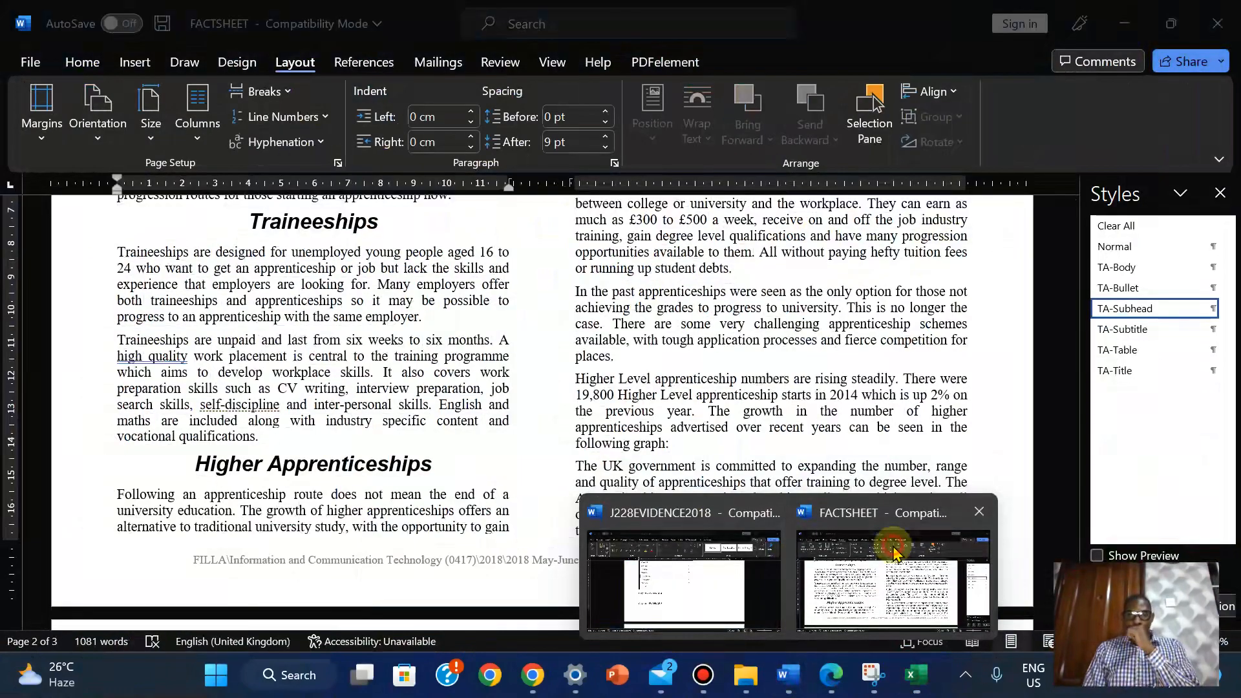
{"action": "left_click", "coordinate": [894, 551]}
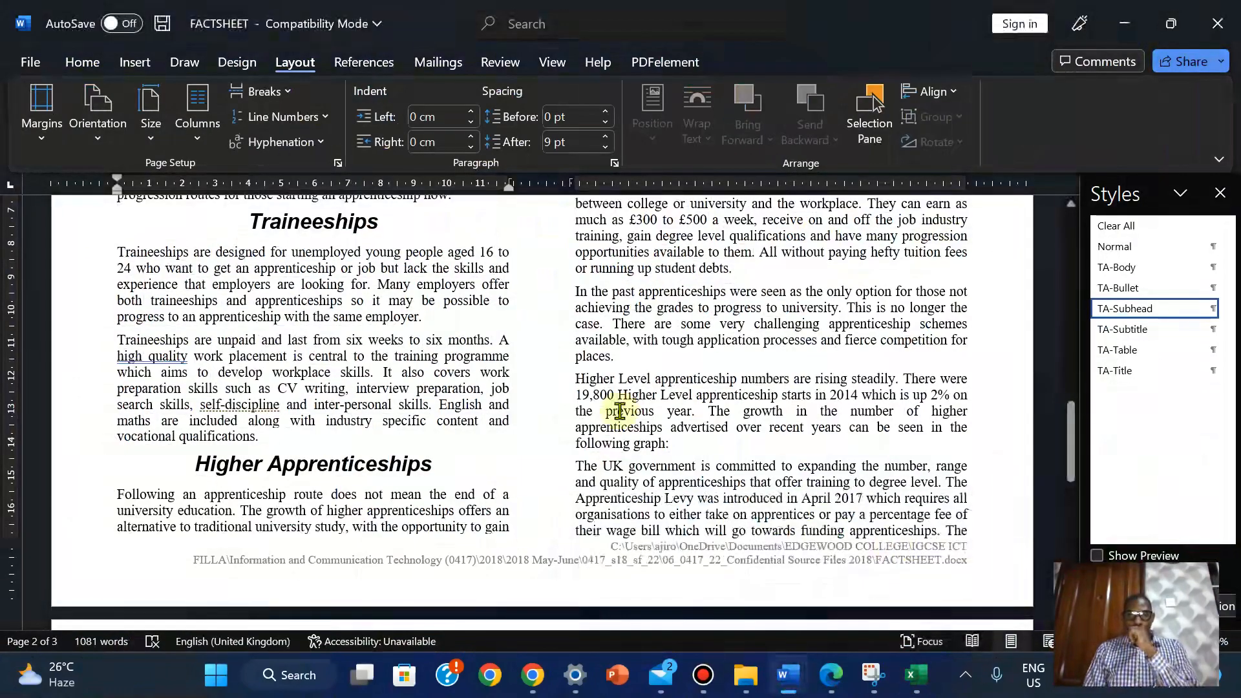
Paste the apprenticeships chart on a new line after the paragraph ending 'following graph:'
{"action": "left_click", "coordinate": [82, 60]}
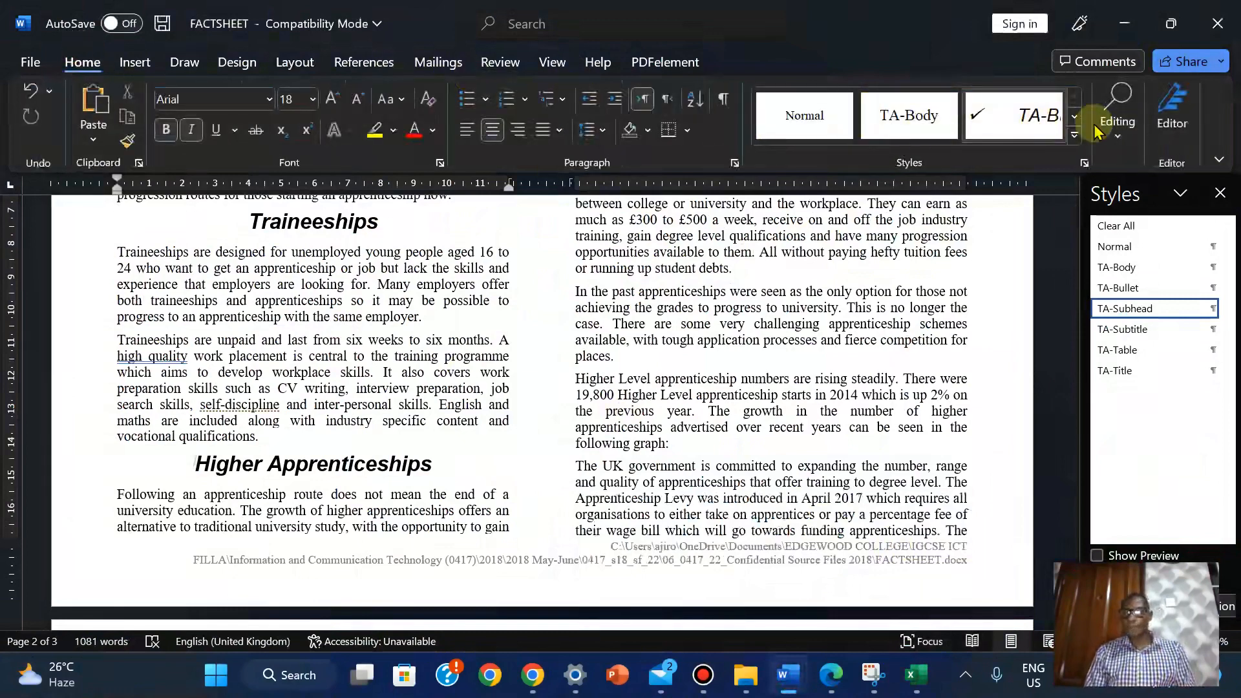
{"action": "left_click", "coordinate": [1114, 139]}
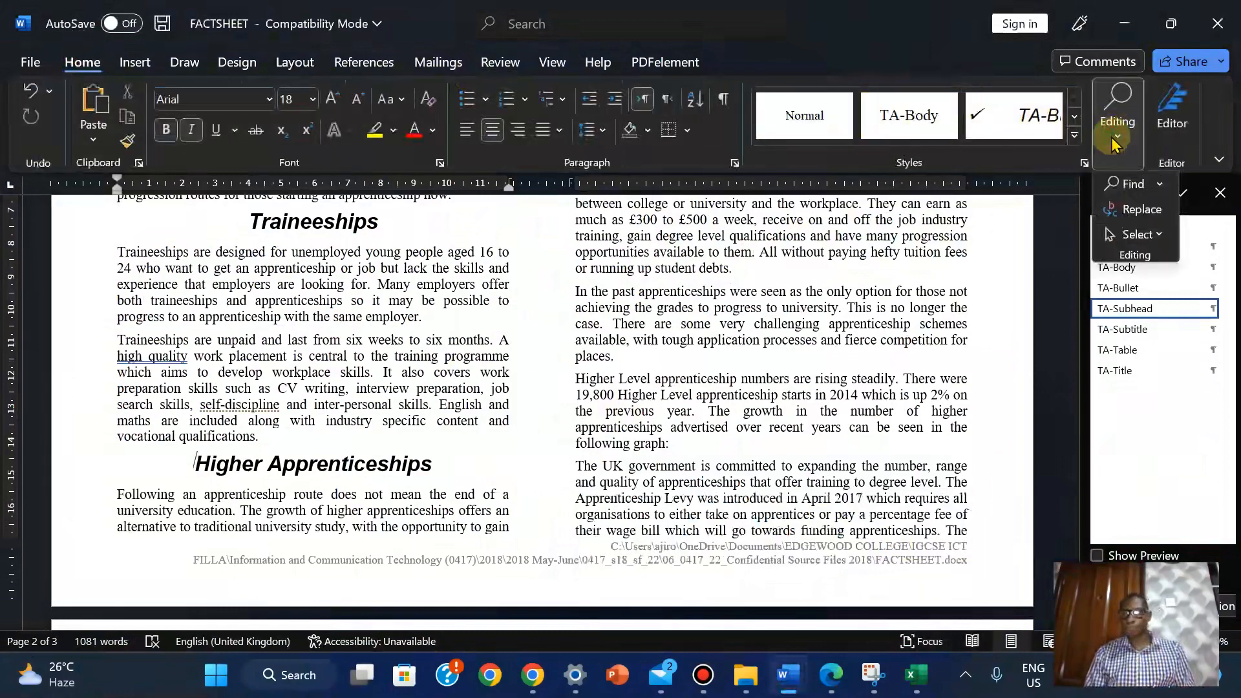
{"action": "left_click", "coordinate": [1121, 178]}
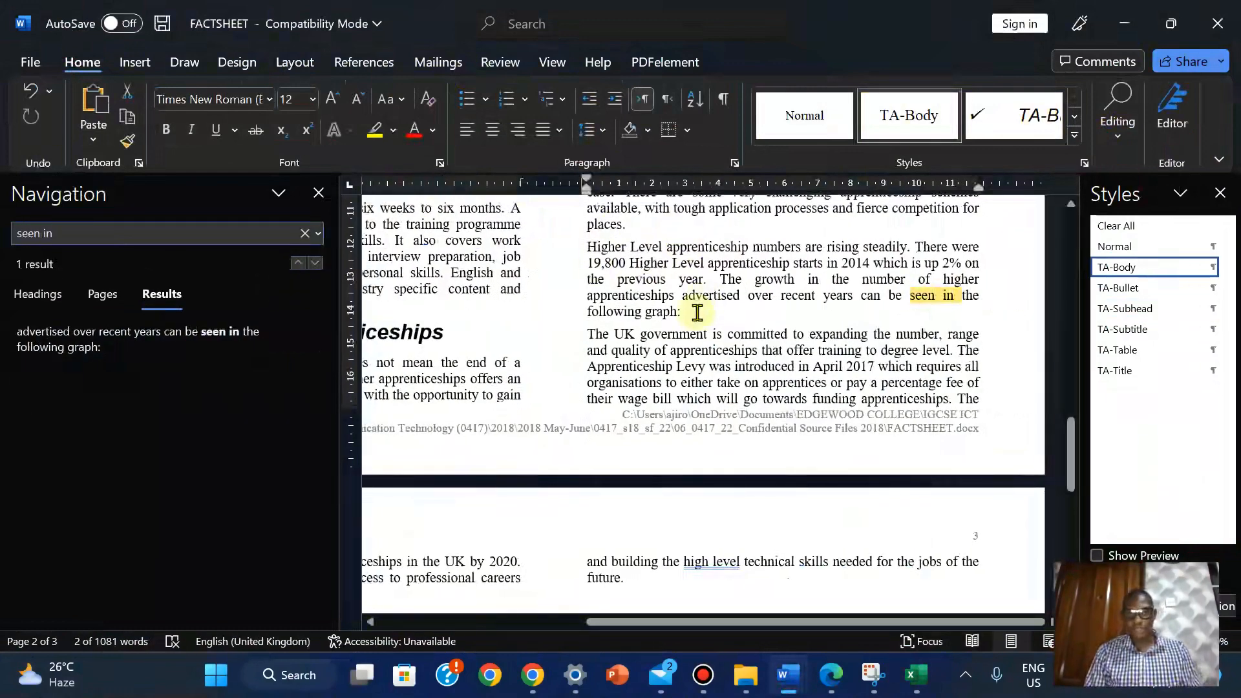
{"action": "key", "text": "Return"}
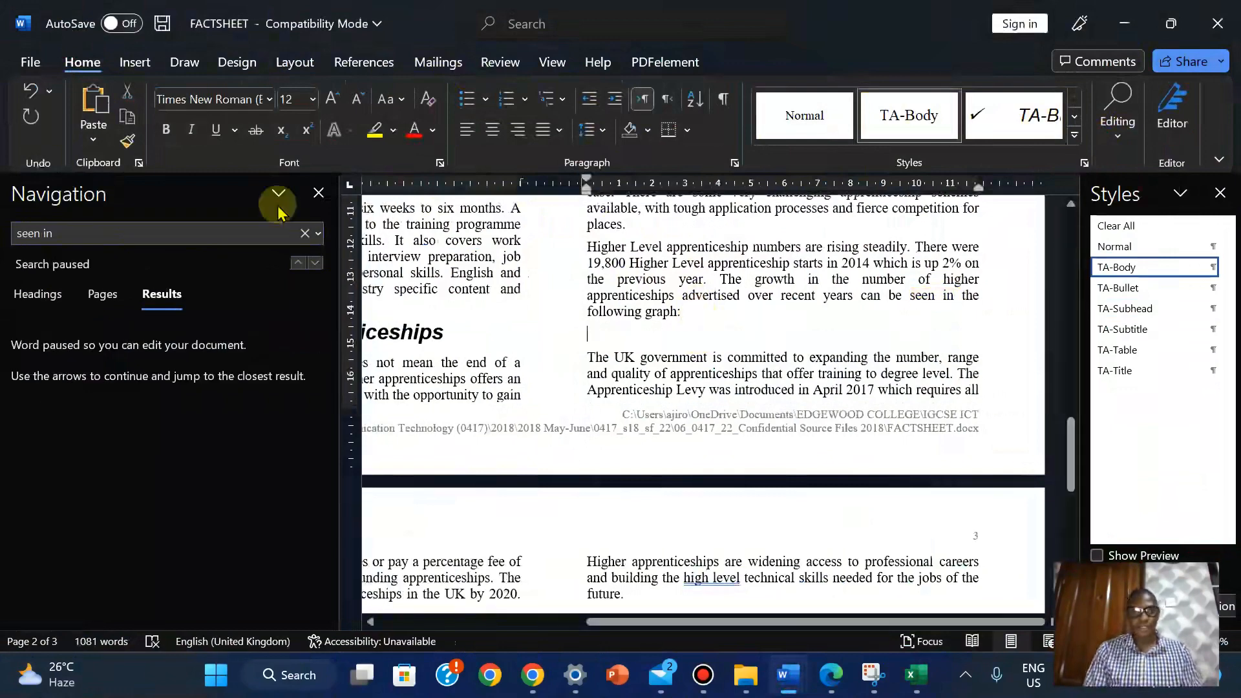
{"action": "left_click", "coordinate": [319, 193]}
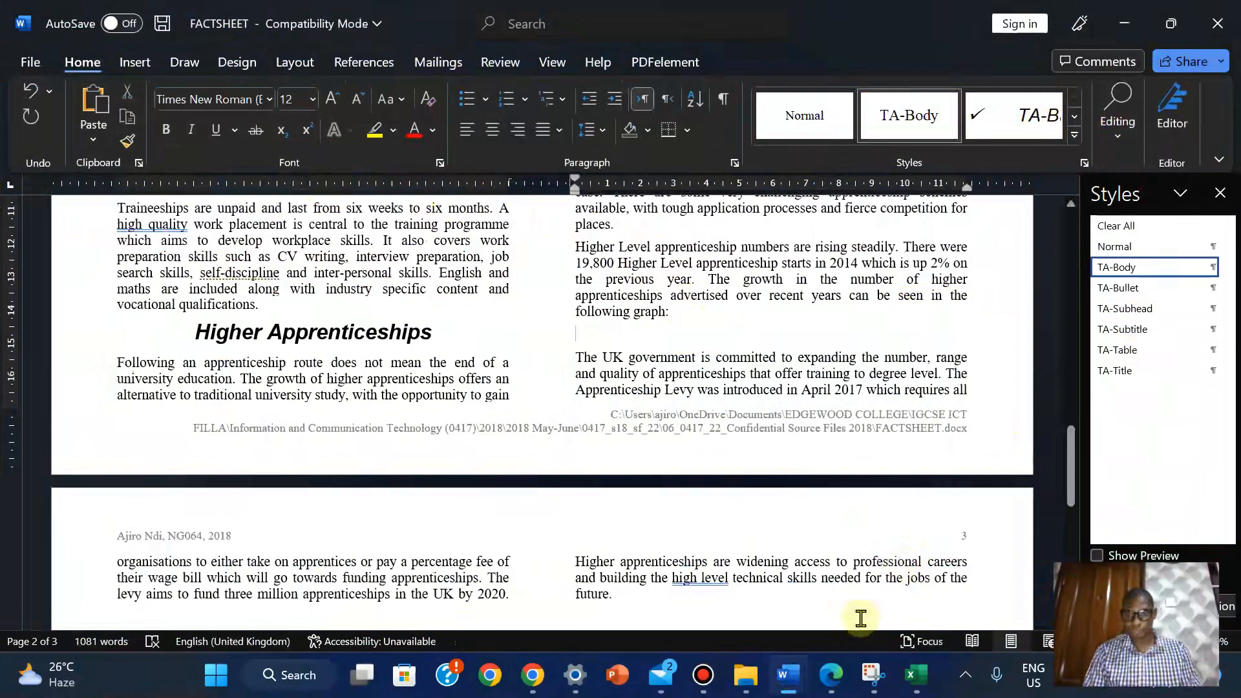
{"action": "mouse_move", "coordinate": [824, 687]}
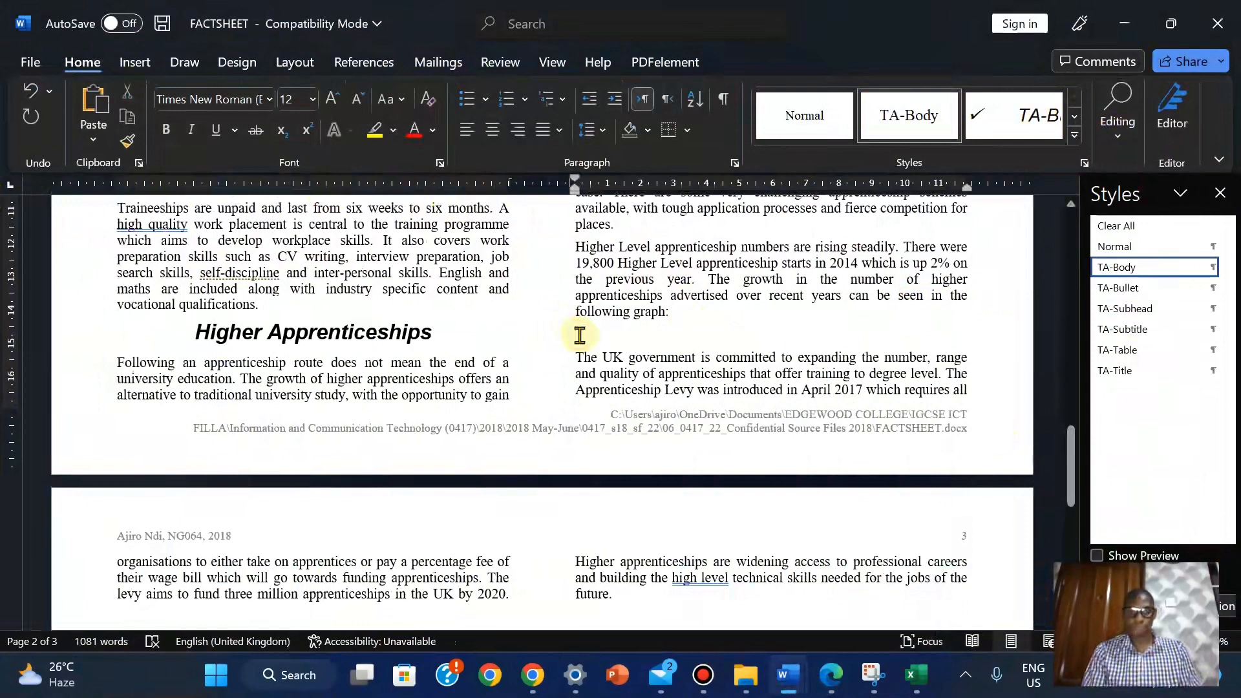
{"action": "key", "text": "ctrl+v"}
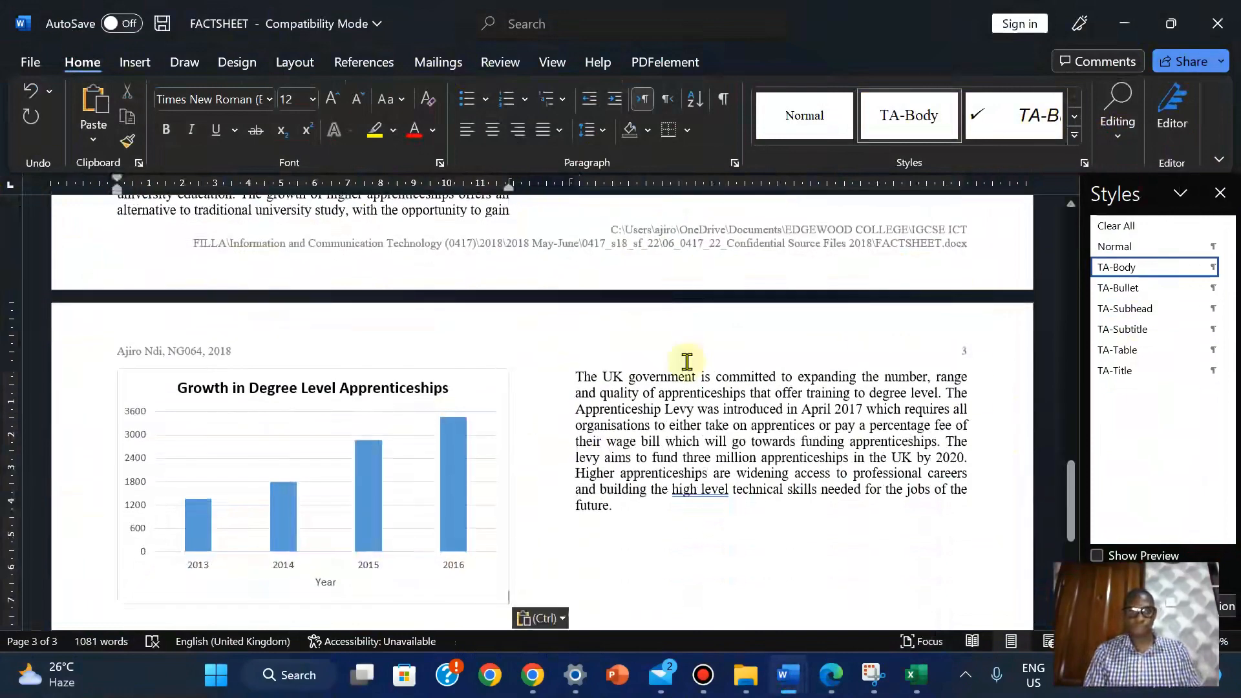
{"action": "left_click_drag", "start_coordinate": [1070, 491], "coordinate": [1055, 511]}
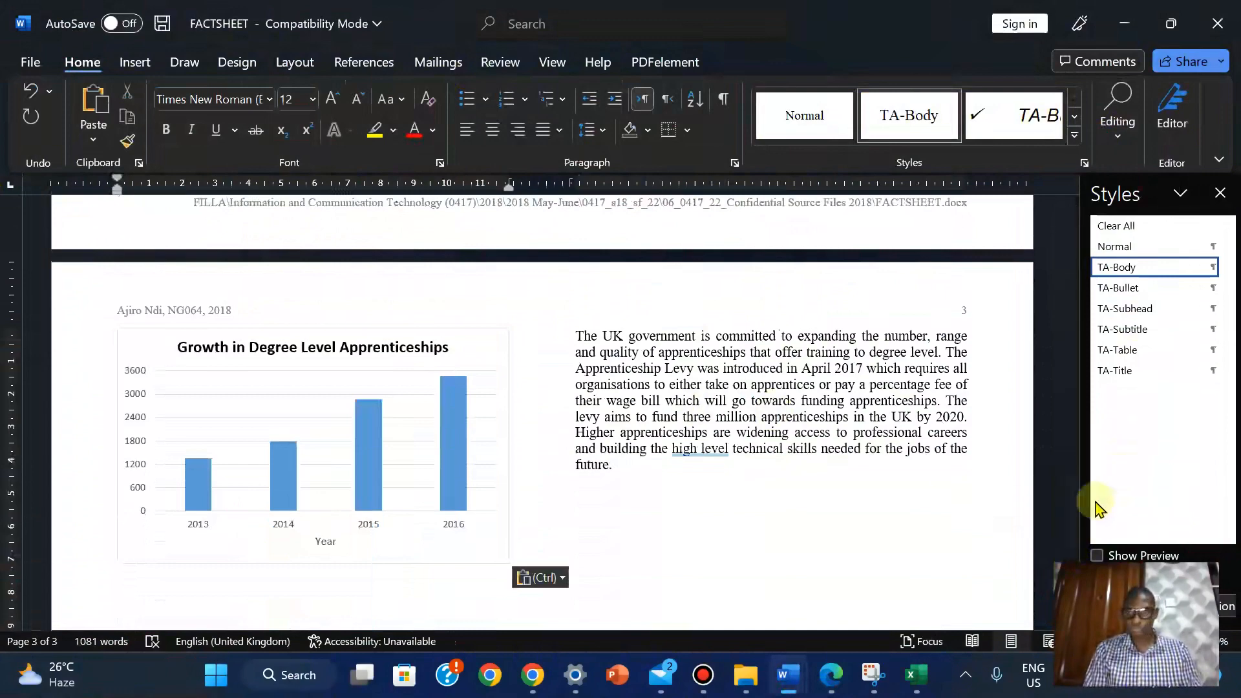
{"action": "left_click_drag", "start_coordinate": [1073, 511], "coordinate": [1078, 466]}
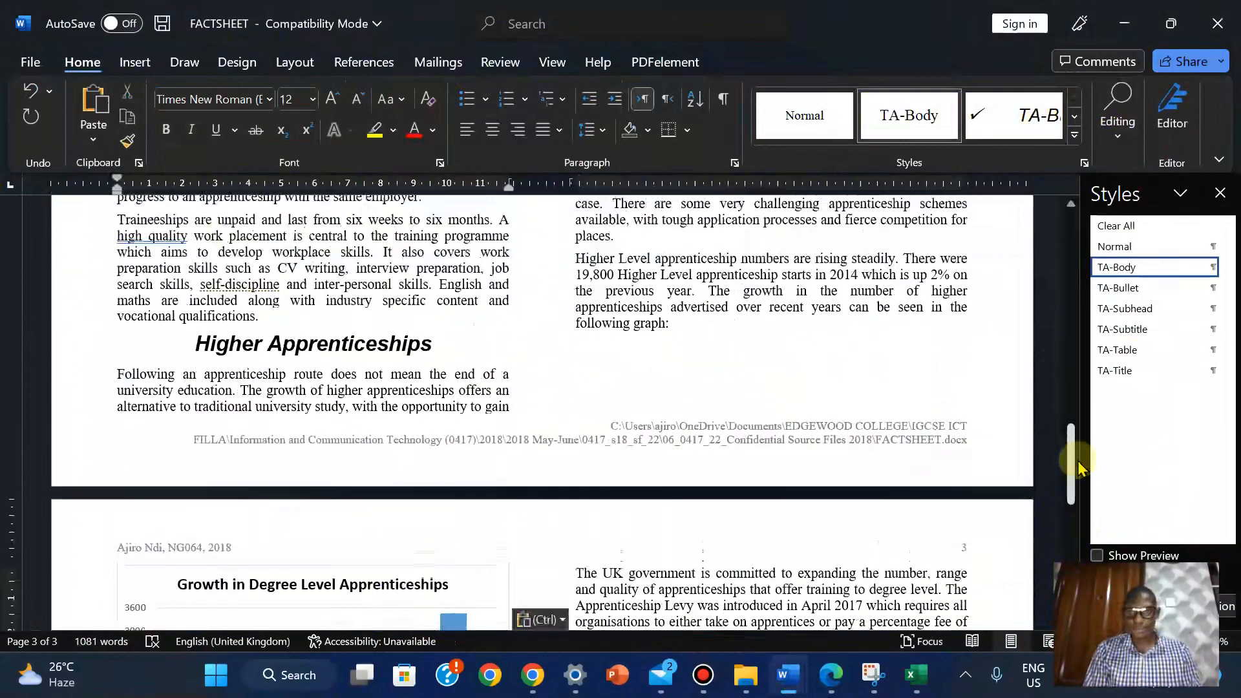
Search again for 'seen in' to check the pasted chart, then go to the exam PDF
{"action": "left_click", "coordinate": [1131, 141]}
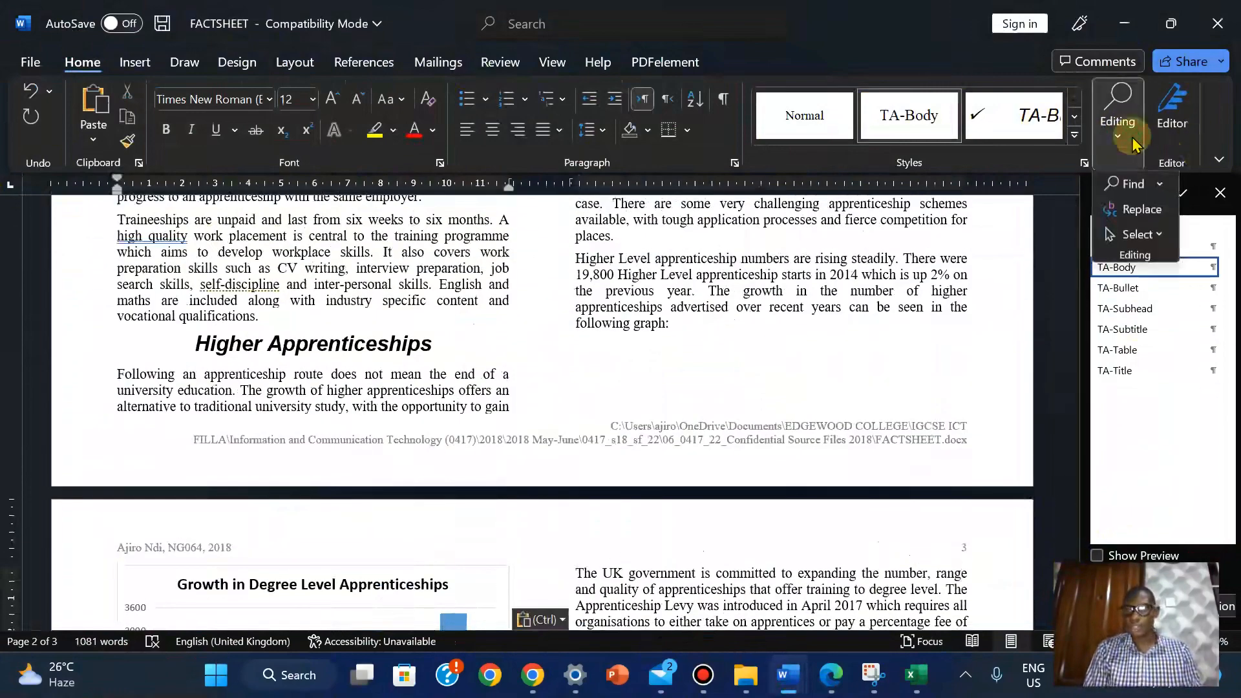
{"action": "left_click", "coordinate": [1133, 186]}
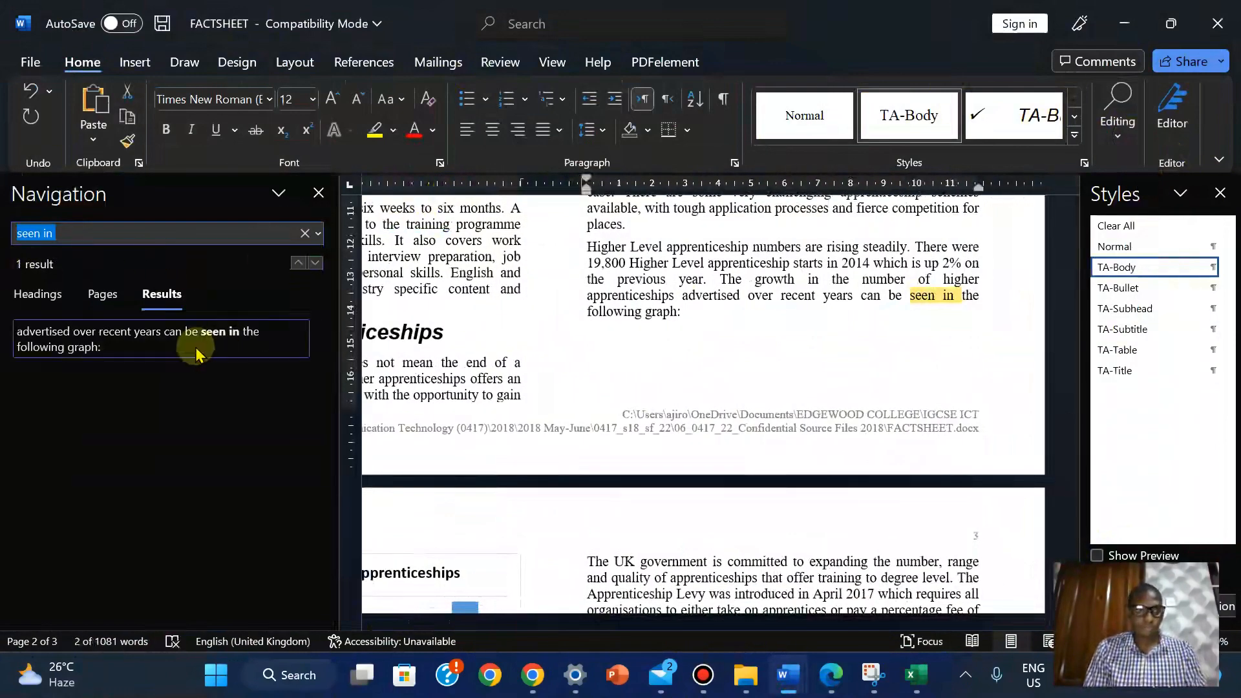
{"action": "left_click", "coordinate": [319, 194]}
{"action": "scroll", "coordinate": [808, 272], "scroll_direction": "down", "scroll_amount": 3}
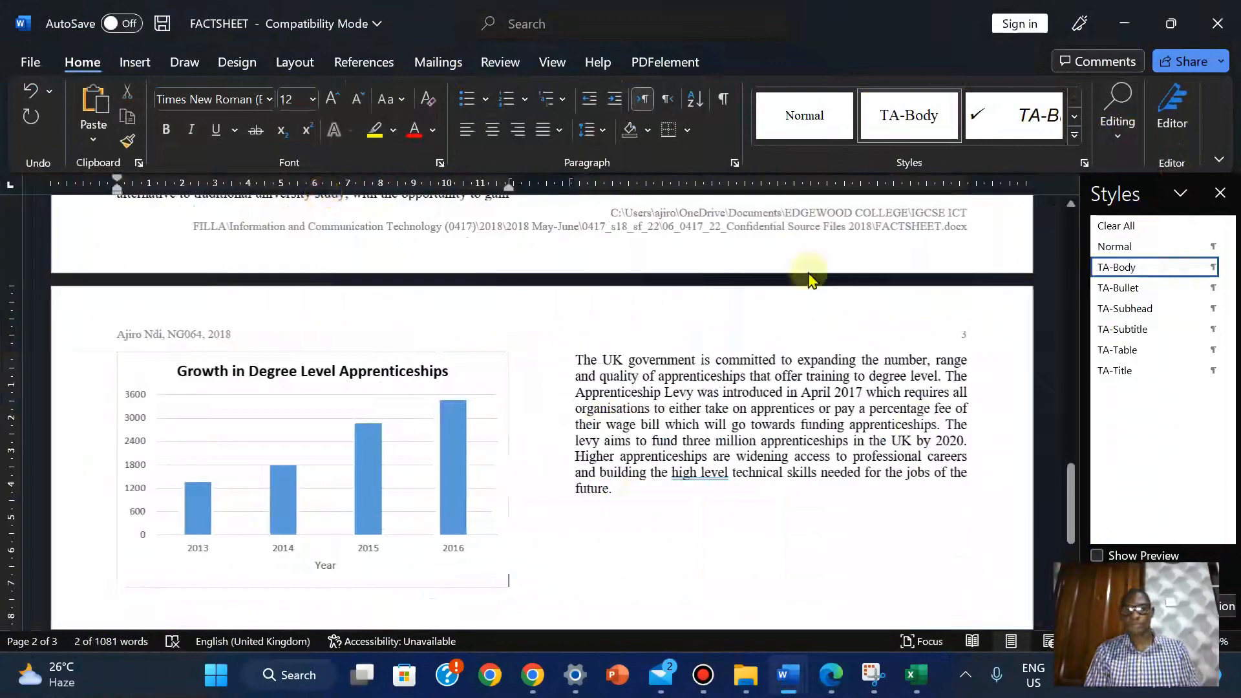
{"action": "left_click", "coordinate": [832, 675]}
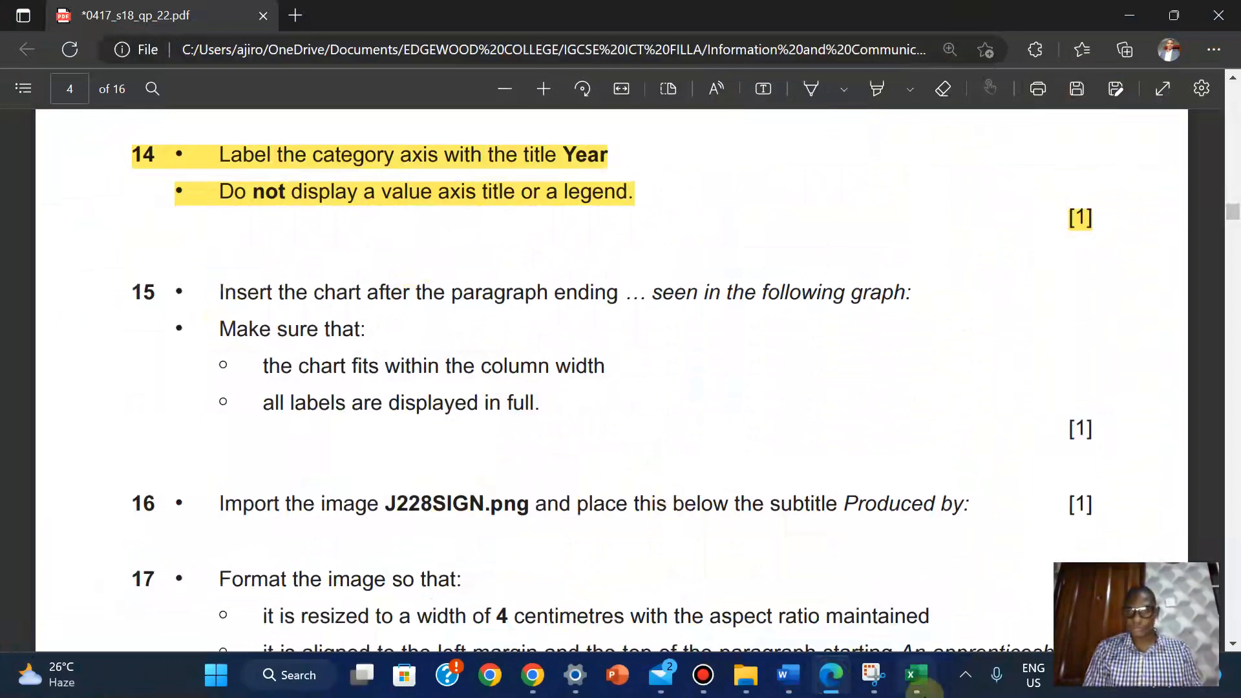
{"action": "mouse_move", "coordinate": [917, 675]}
{"action": "left_click", "coordinate": [917, 572]}
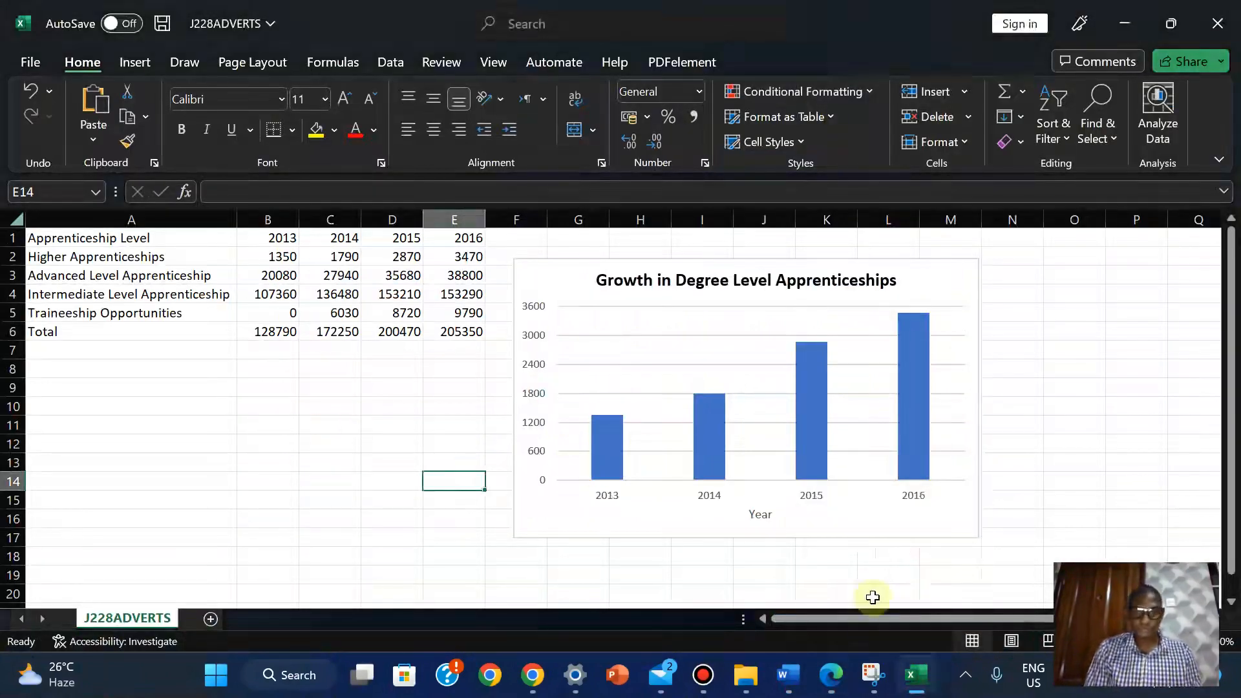
{"action": "mouse_move", "coordinate": [789, 677]}
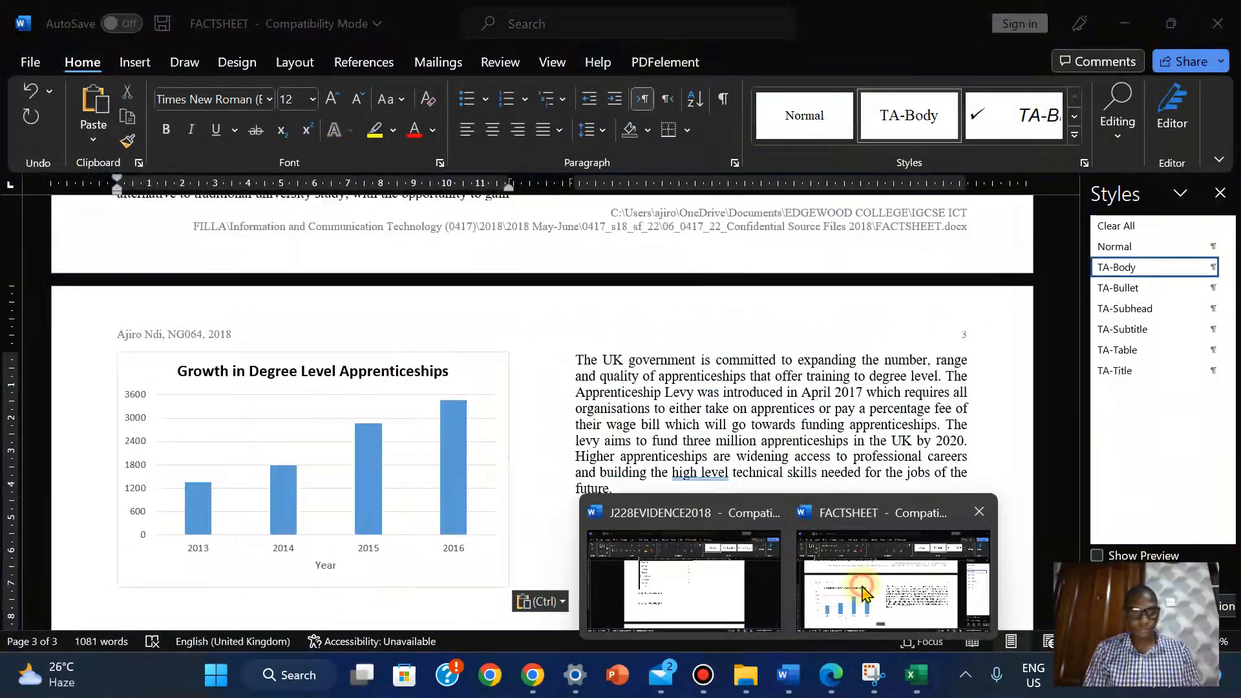
{"action": "left_click", "coordinate": [892, 581]}
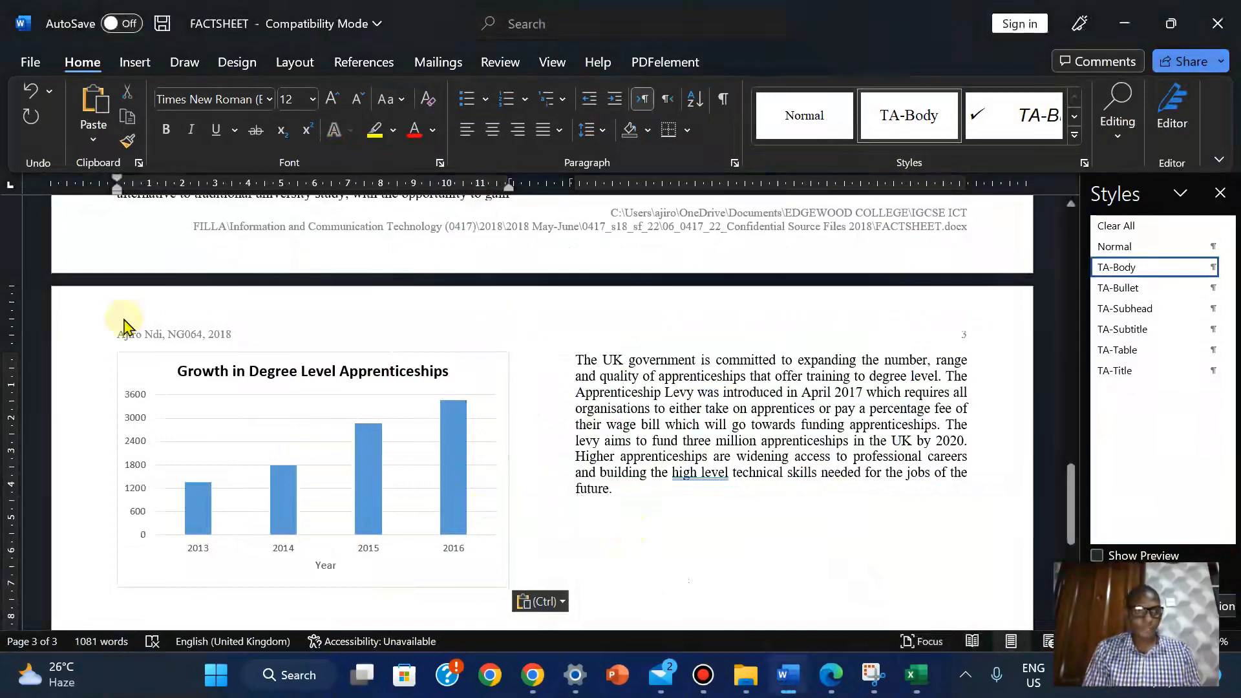
{"action": "left_click", "coordinate": [832, 675]}
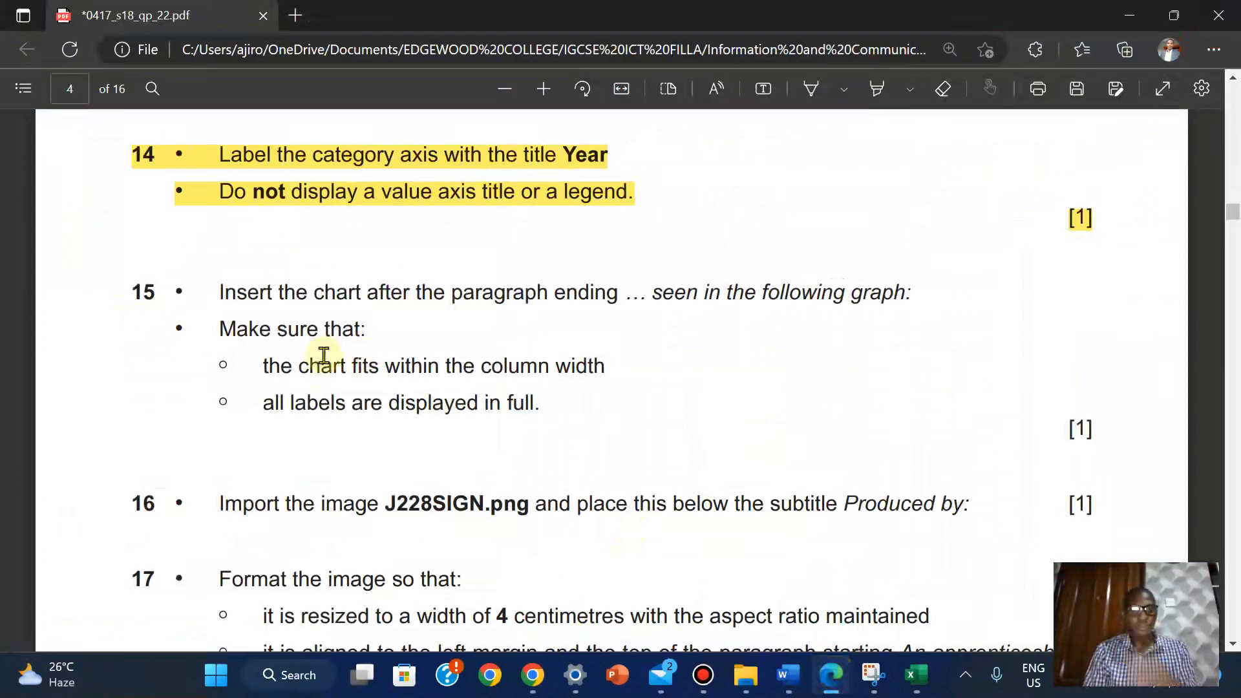
Highlight all of question 15 in yellow and scroll on to question 16
{"action": "left_click_drag", "start_coordinate": [133, 292], "coordinate": [554, 428]}
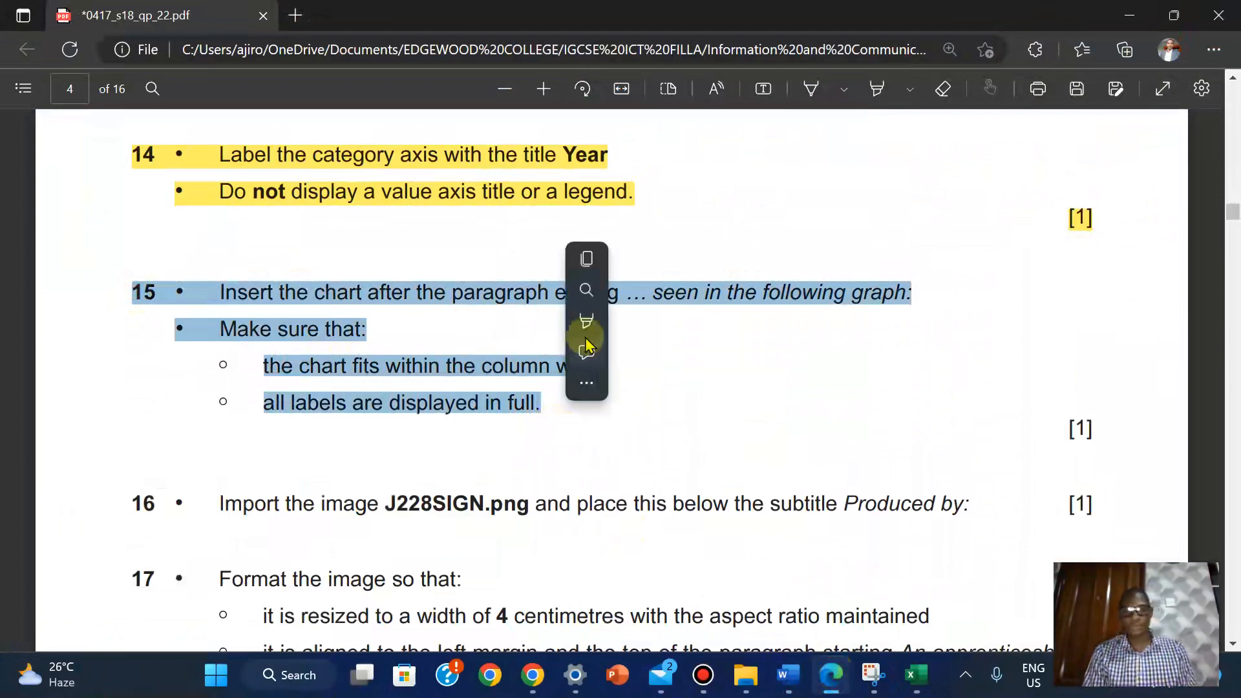
{"action": "mouse_move", "coordinate": [584, 328]}
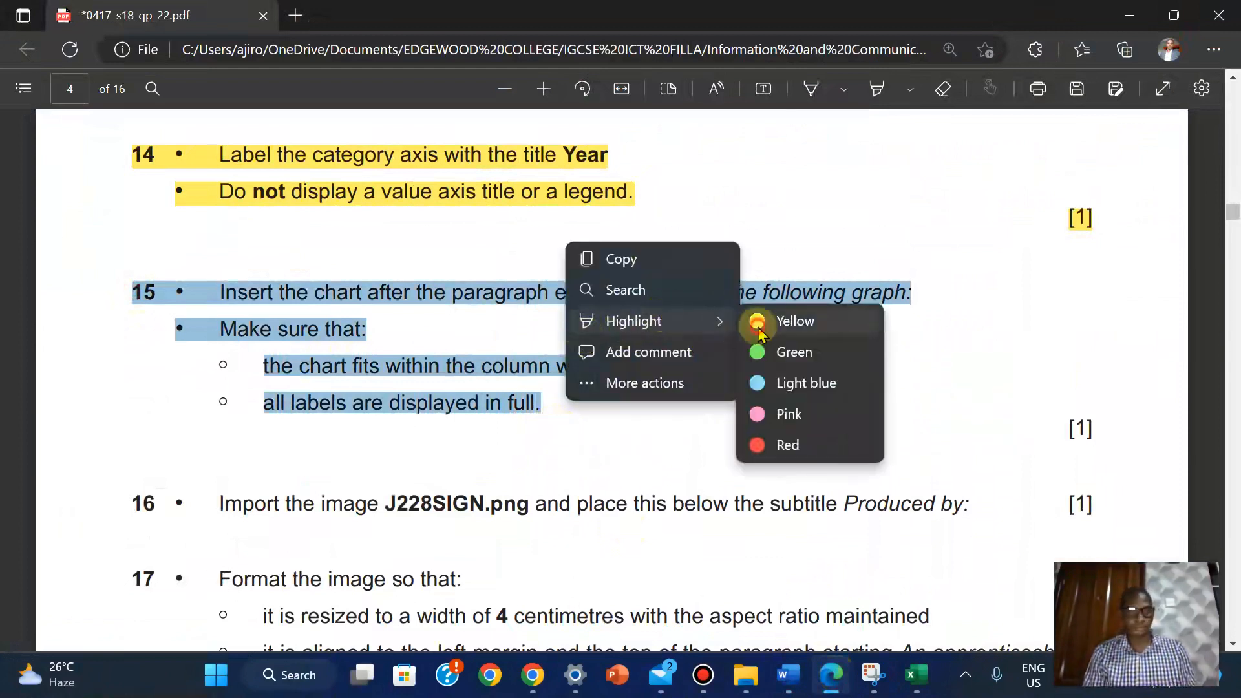
{"action": "left_click", "coordinate": [759, 331]}
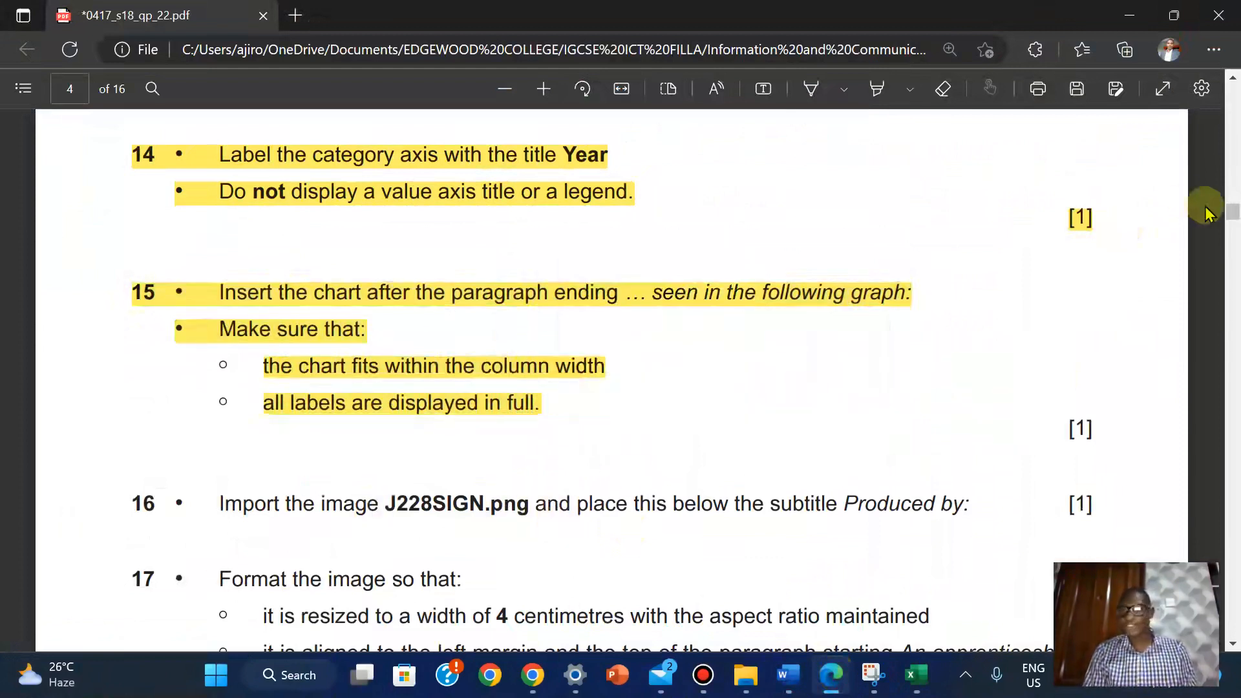
{"action": "left_click_drag", "start_coordinate": [1234, 213], "coordinate": [1234, 220]}
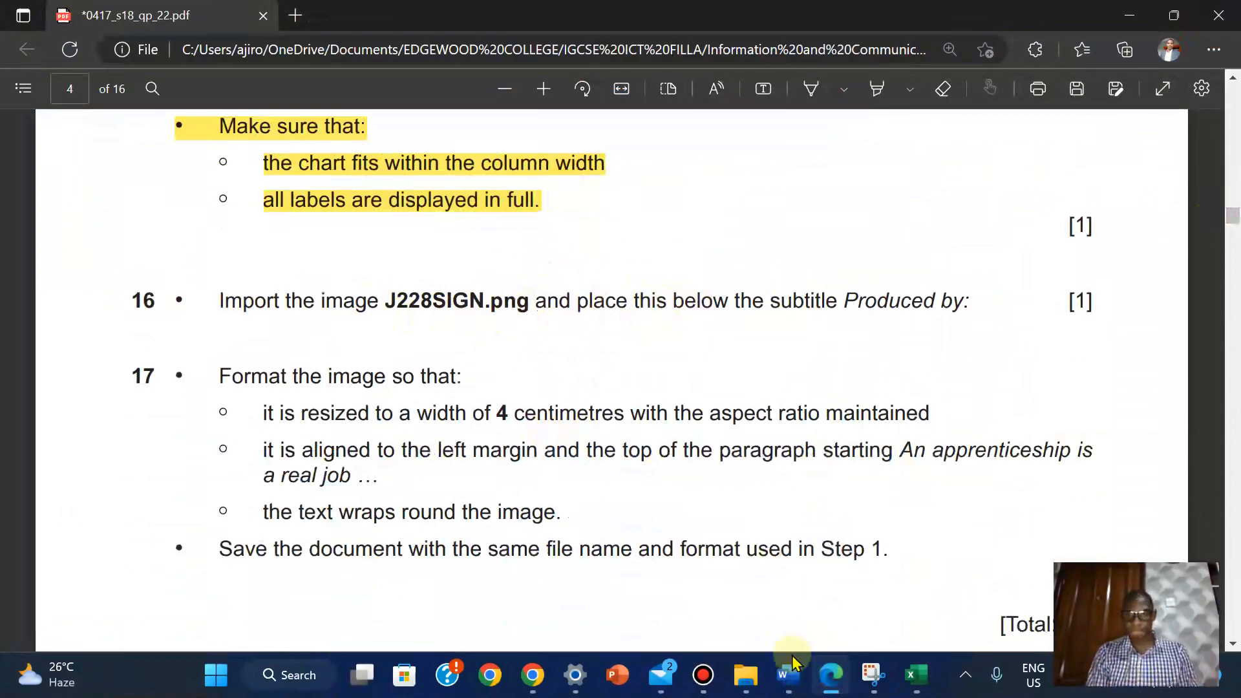
Insert the J228SIGN picture from this device just before 'An apprenticeship', under 'Produced by:'
{"action": "mouse_move", "coordinate": [788, 675]}
{"action": "left_click", "coordinate": [856, 577]}
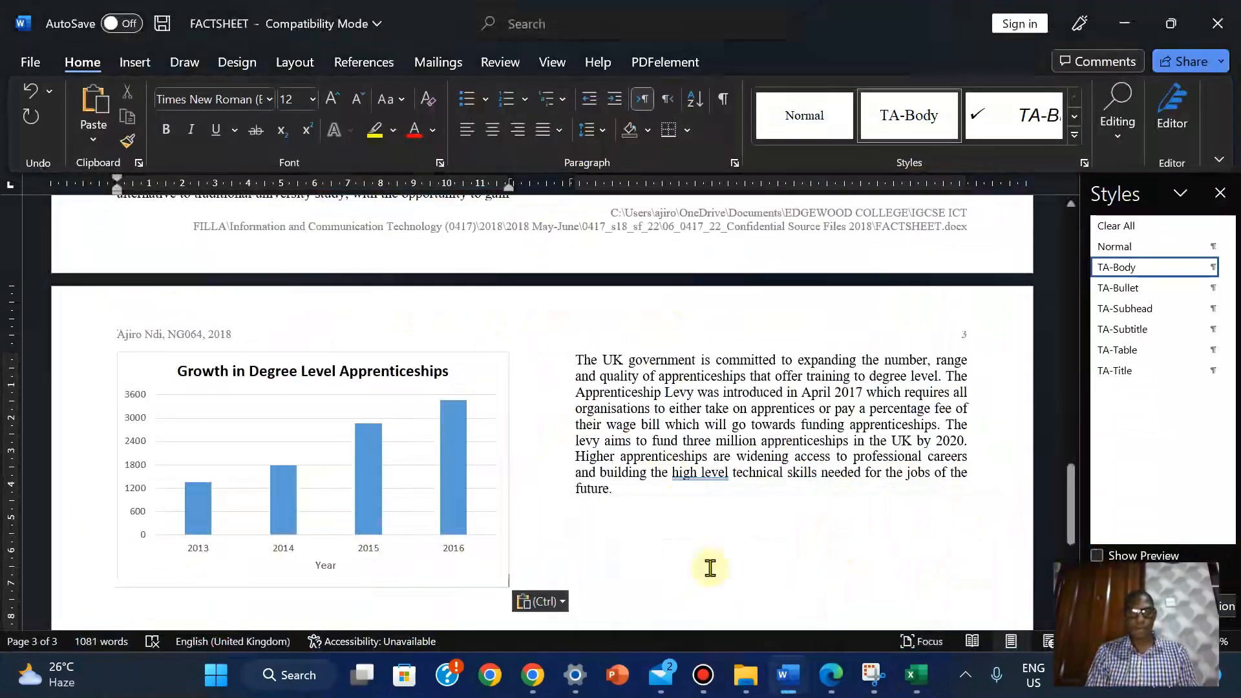
{"action": "left_click_drag", "start_coordinate": [1068, 504], "coordinate": [1073, 285]}
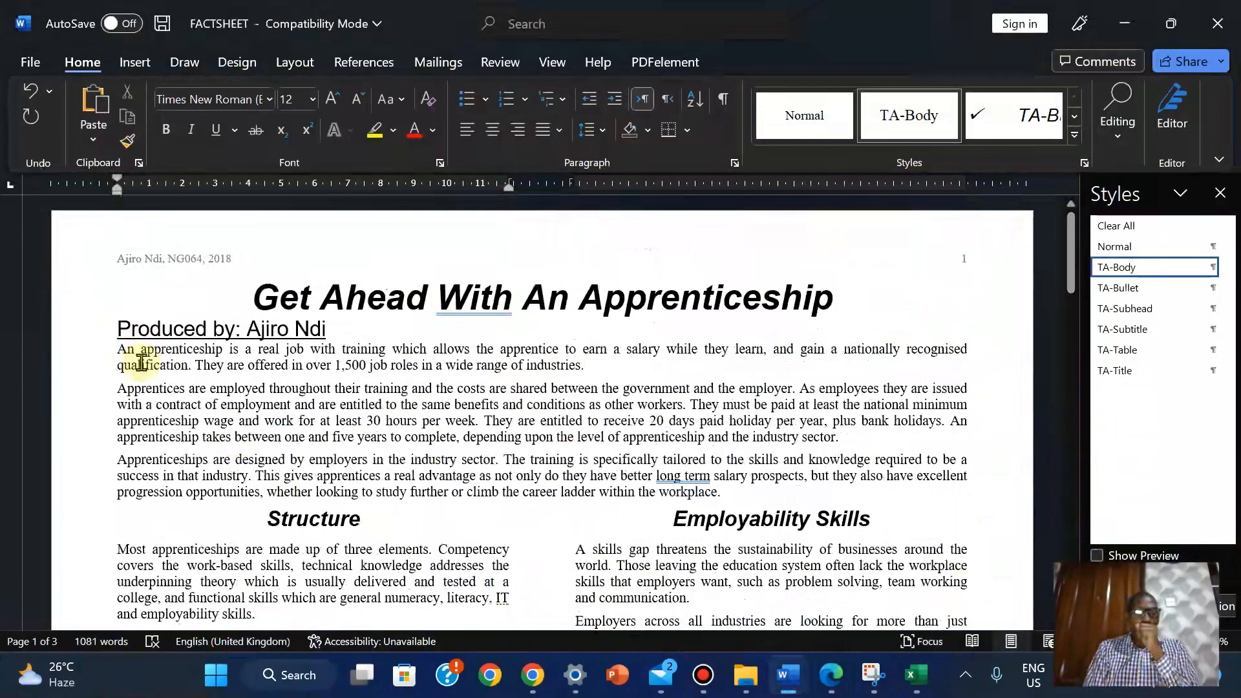
{"action": "left_click", "coordinate": [114, 349]}
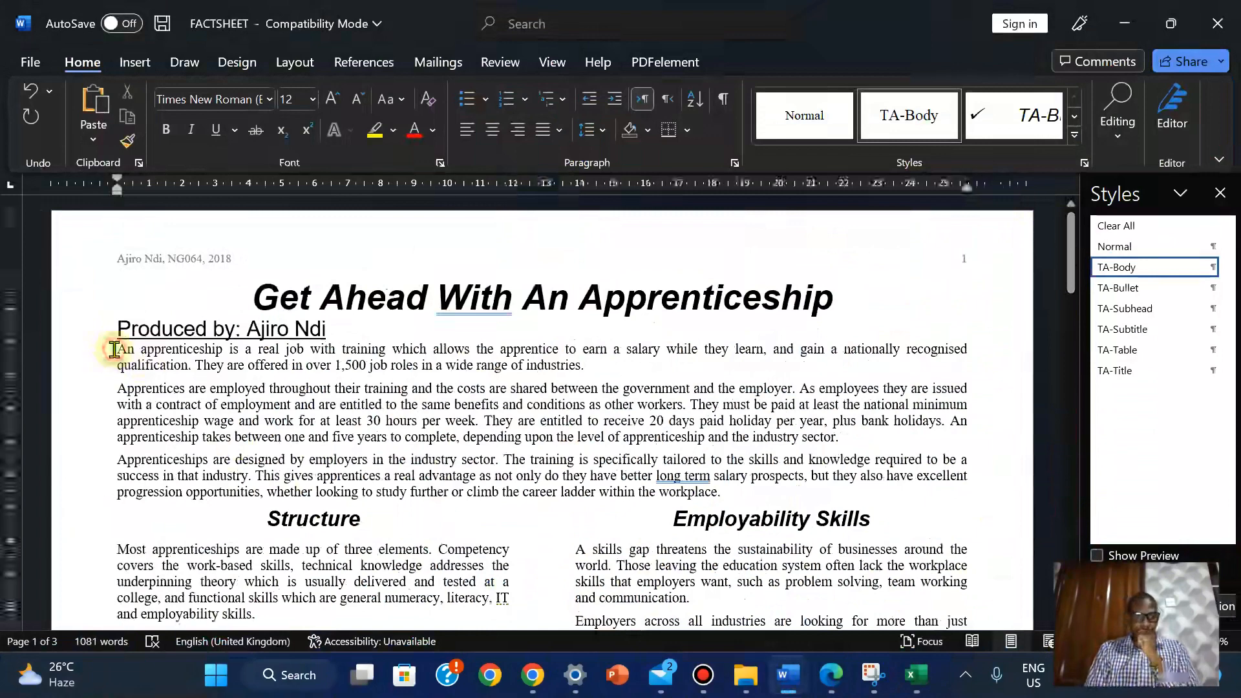
{"action": "left_click", "coordinate": [133, 62]}
{"action": "left_click", "coordinate": [210, 116]}
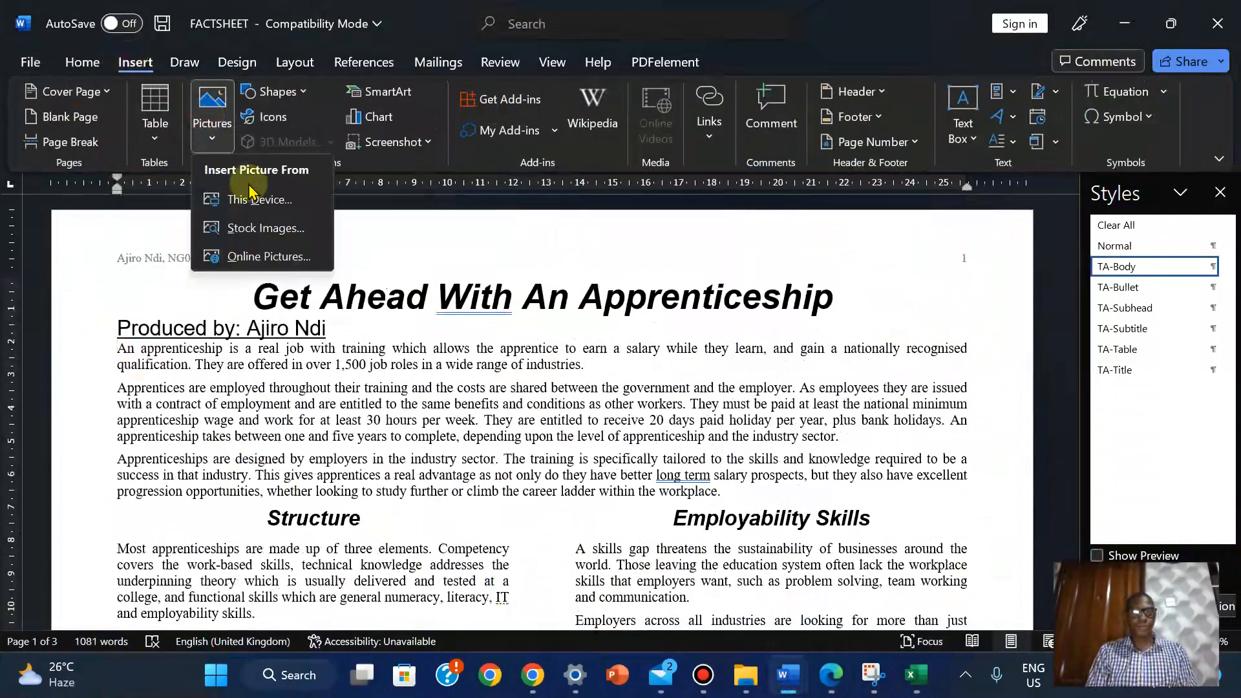
{"action": "left_click", "coordinate": [244, 199]}
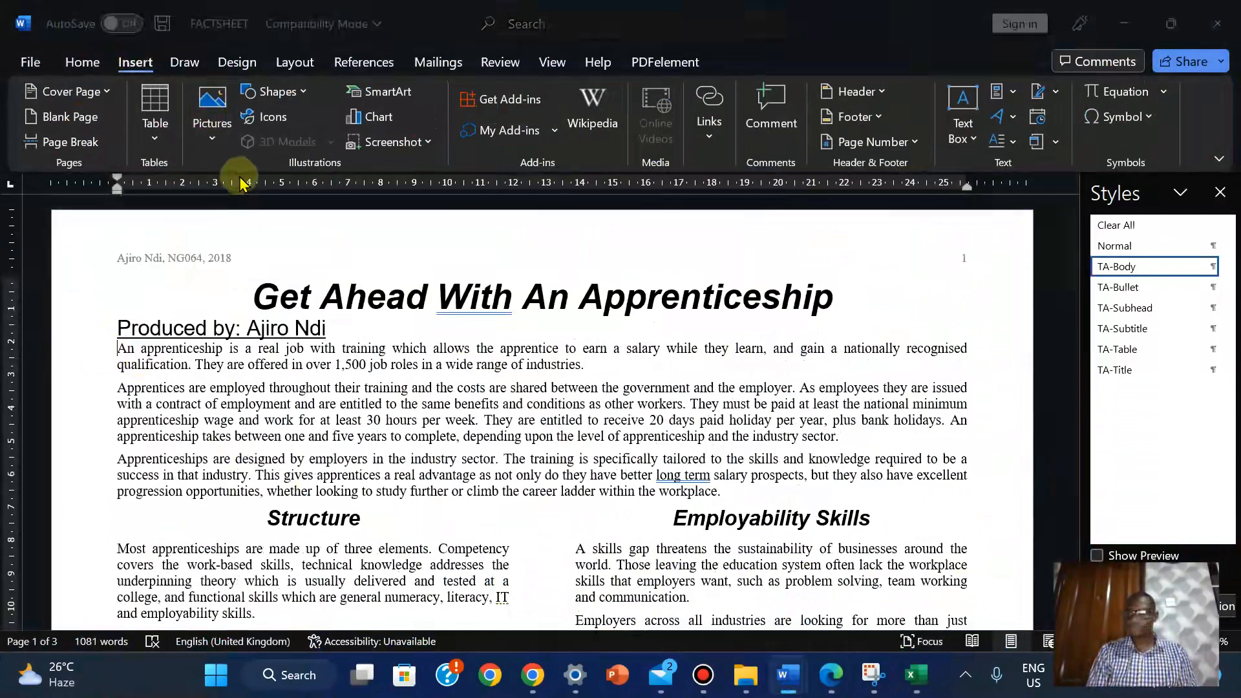
{"action": "left_click", "coordinate": [239, 192]}
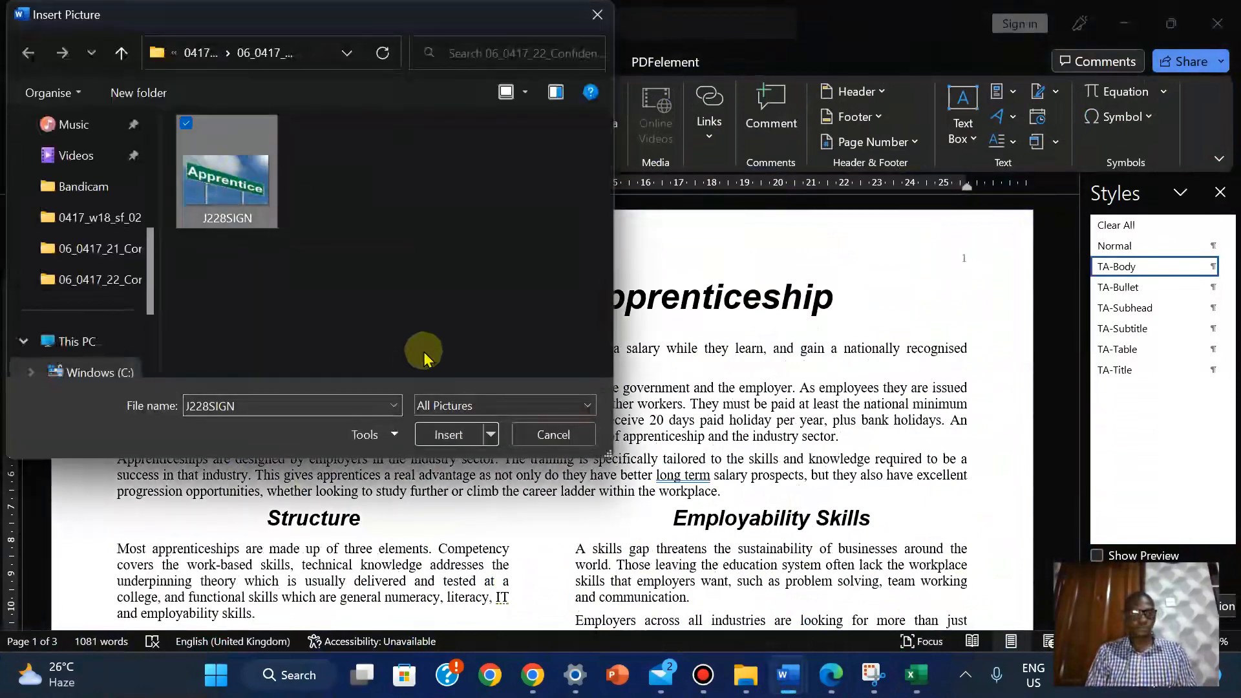
{"action": "left_click", "coordinate": [446, 434]}
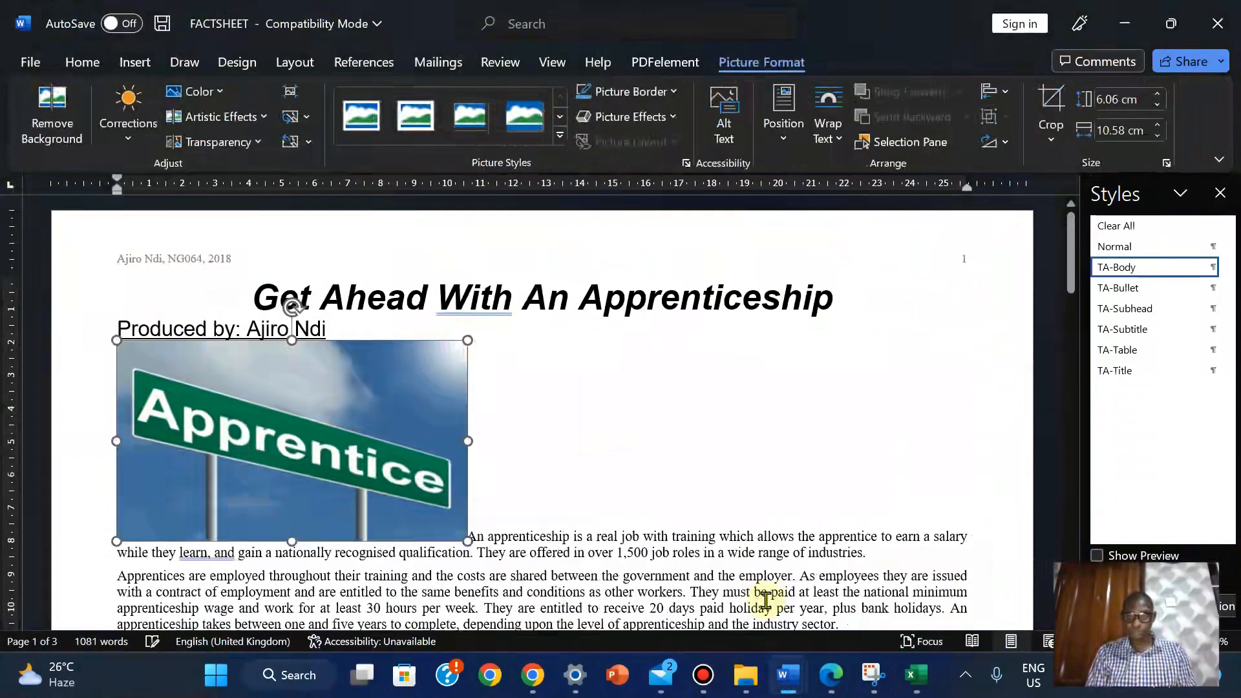
{"action": "left_click", "coordinate": [833, 685]}
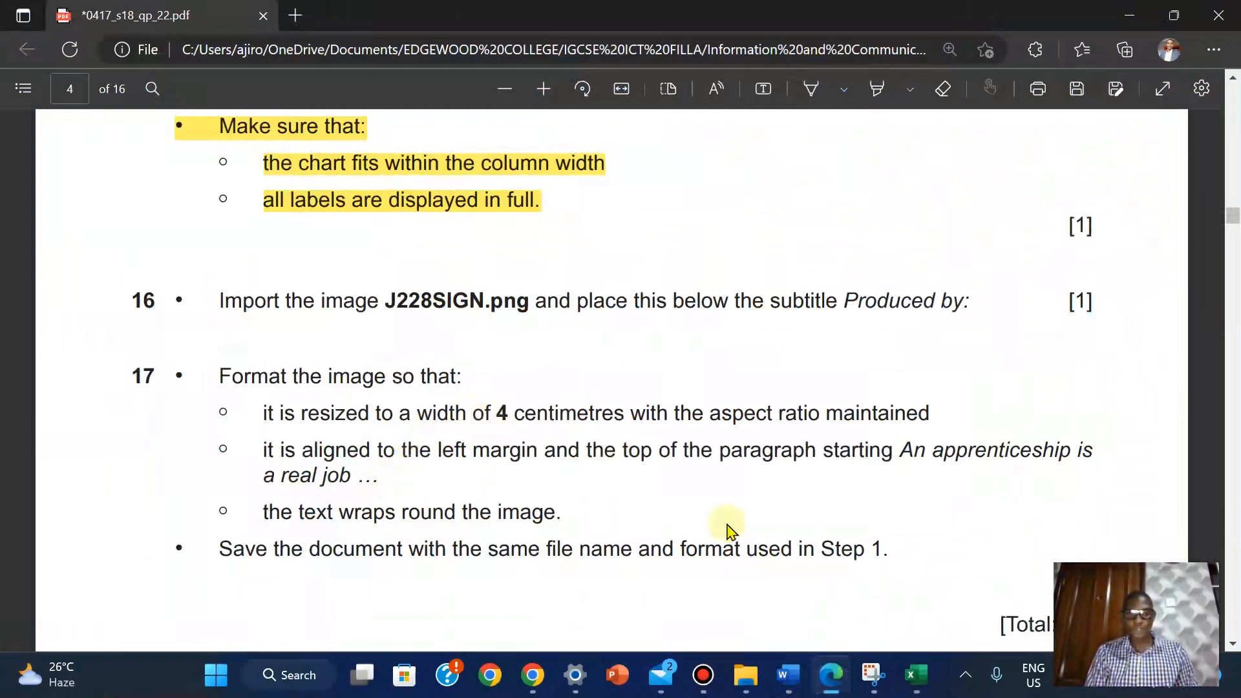
Step the J228SIGN picture's width down to 4 cm, keeping its aspect ratio
{"action": "mouse_move", "coordinate": [790, 676]}
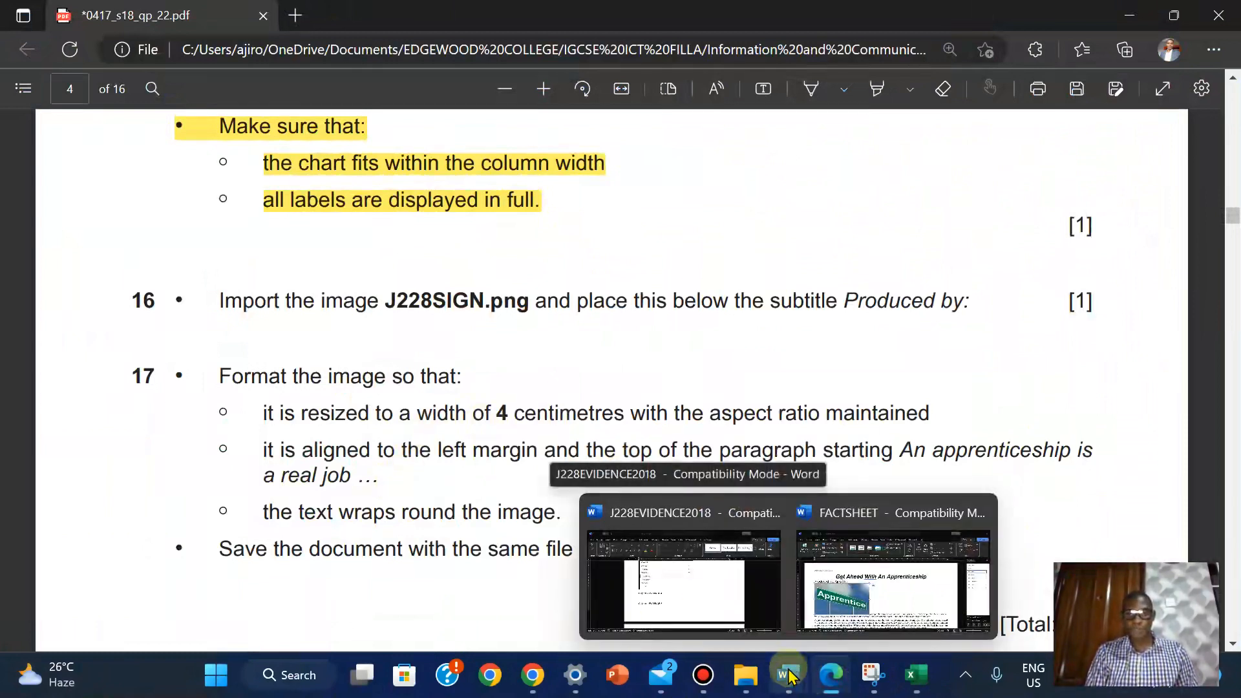
{"action": "left_click", "coordinate": [890, 610]}
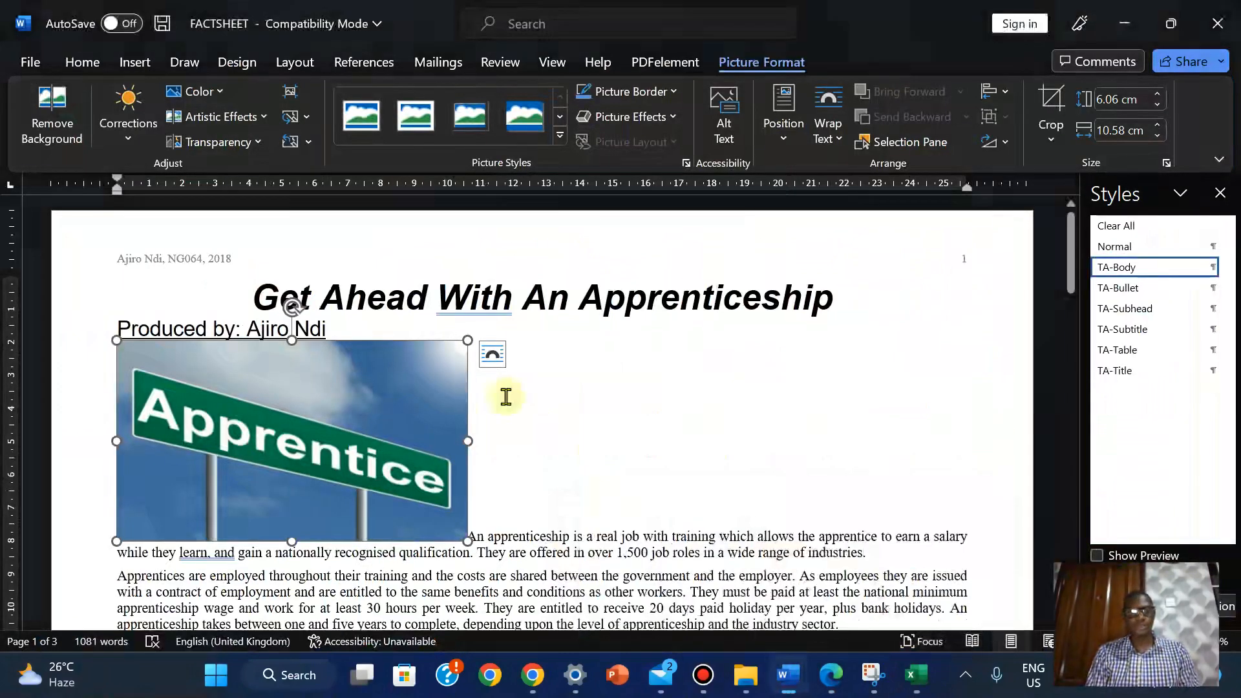
{"action": "left_click", "coordinate": [1156, 138]}
{"action": "left_click", "coordinate": [1157, 138]}
{"action": "left_click", "coordinate": [1156, 137]}
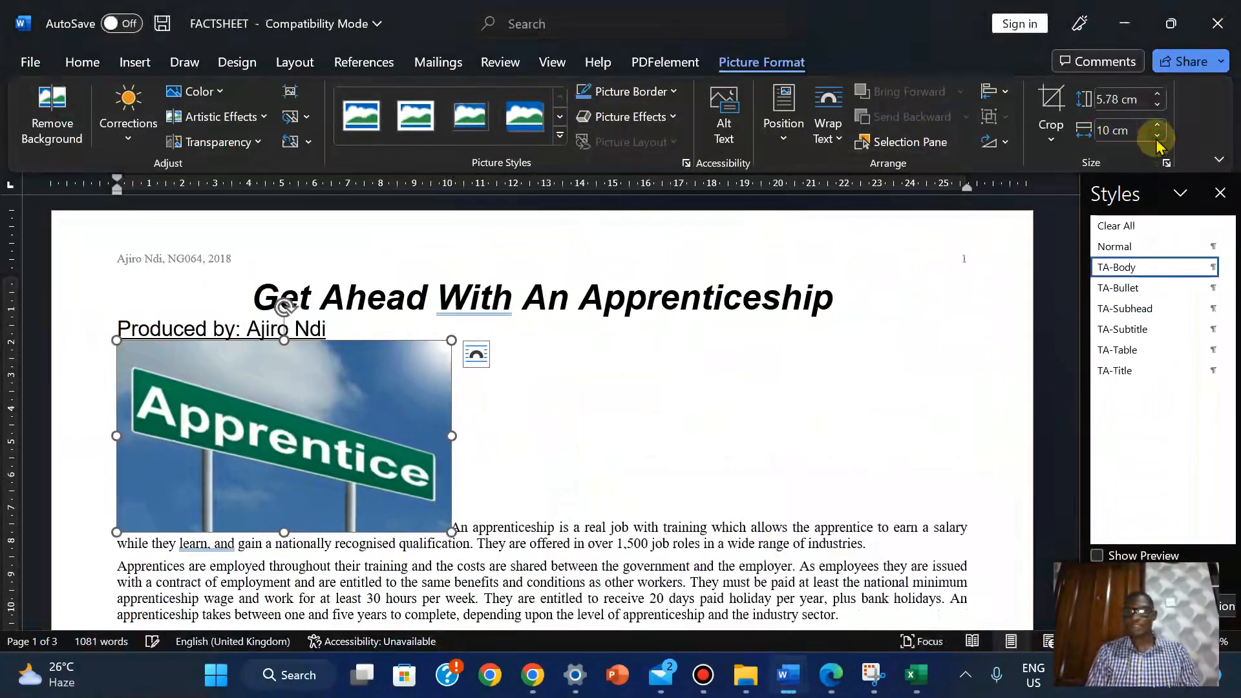
{"action": "left_click", "coordinate": [1157, 137]}
{"action": "left_click", "coordinate": [1156, 137]}
{"action": "left_click", "coordinate": [1156, 138]}
{"action": "left_click", "coordinate": [1156, 137]}
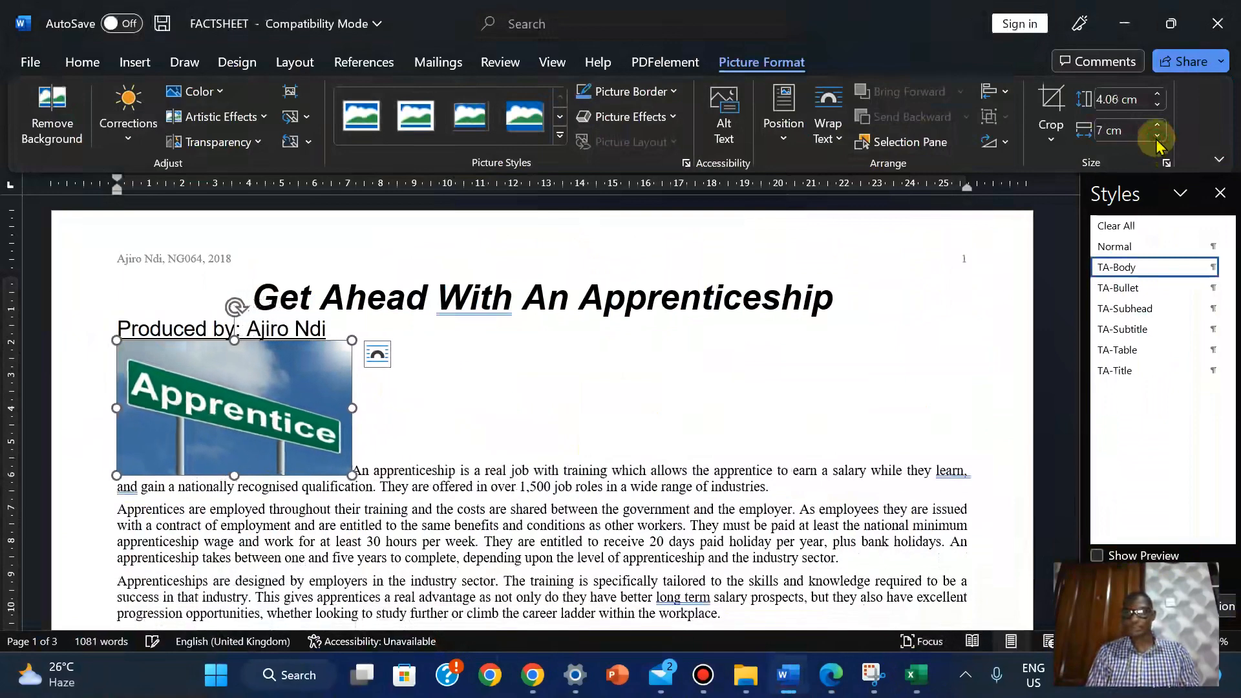
{"action": "left_click", "coordinate": [1157, 137]}
{"action": "left_click", "coordinate": [1156, 138]}
{"action": "left_click", "coordinate": [1157, 138]}
{"action": "left_click", "coordinate": [1156, 138]}
{"action": "left_click", "coordinate": [1156, 138]}
{"action": "left_click", "coordinate": [1157, 138]}
{"action": "left_click", "coordinate": [1157, 137]}
{"action": "left_click", "coordinate": [1156, 138]}
{"action": "left_click", "coordinate": [832, 676]}
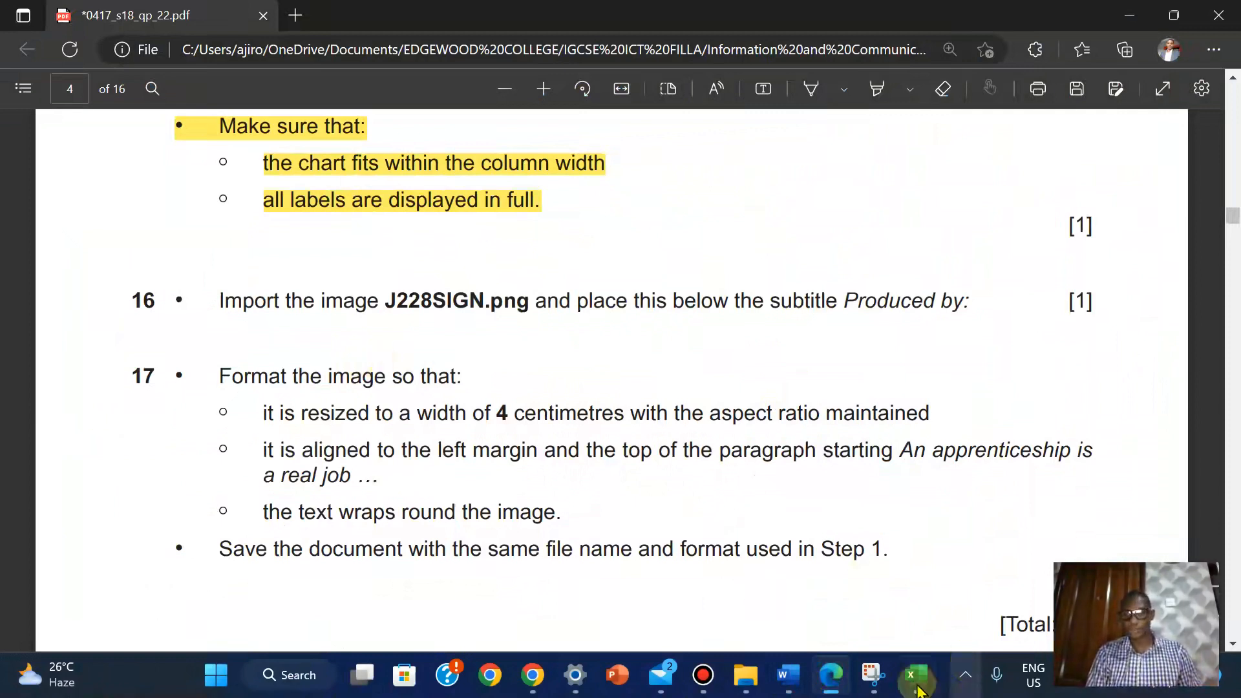
Set the J228SIGN picture's text wrapping to Tight so the opening paragraph flows around it
{"action": "mouse_move", "coordinate": [838, 685]}
{"action": "mouse_move", "coordinate": [788, 676]}
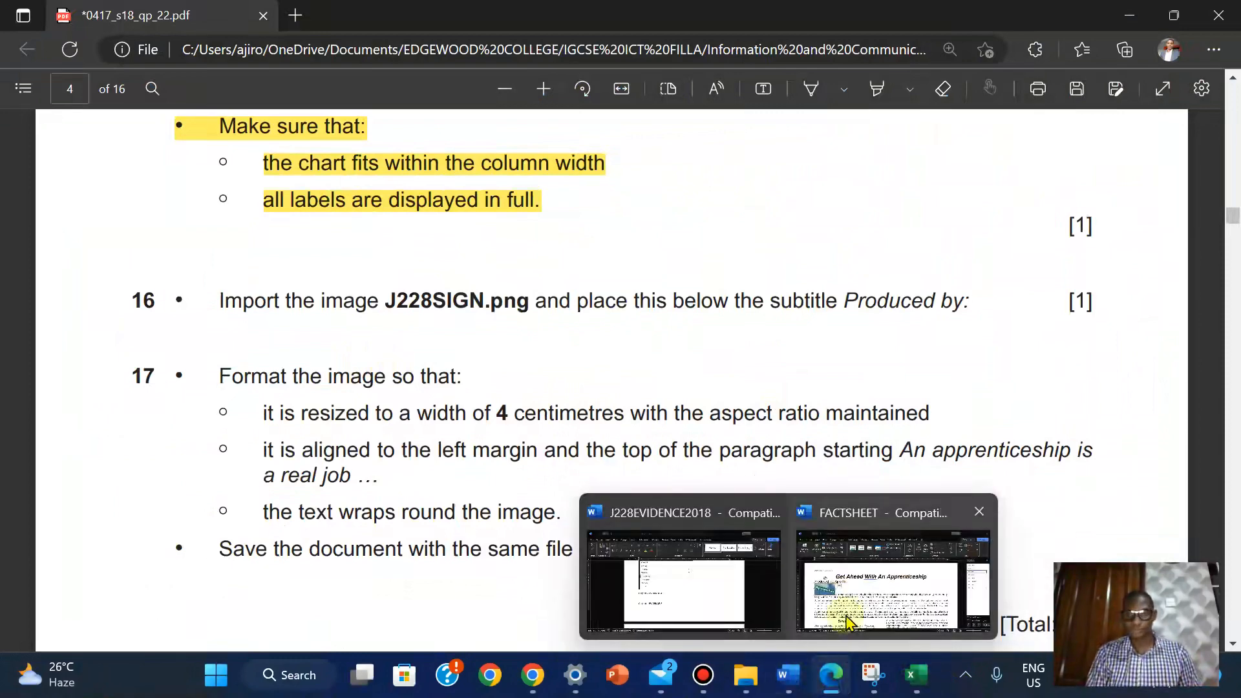
{"action": "left_click", "coordinate": [846, 621]}
{"action": "mouse_move", "coordinate": [831, 677]}
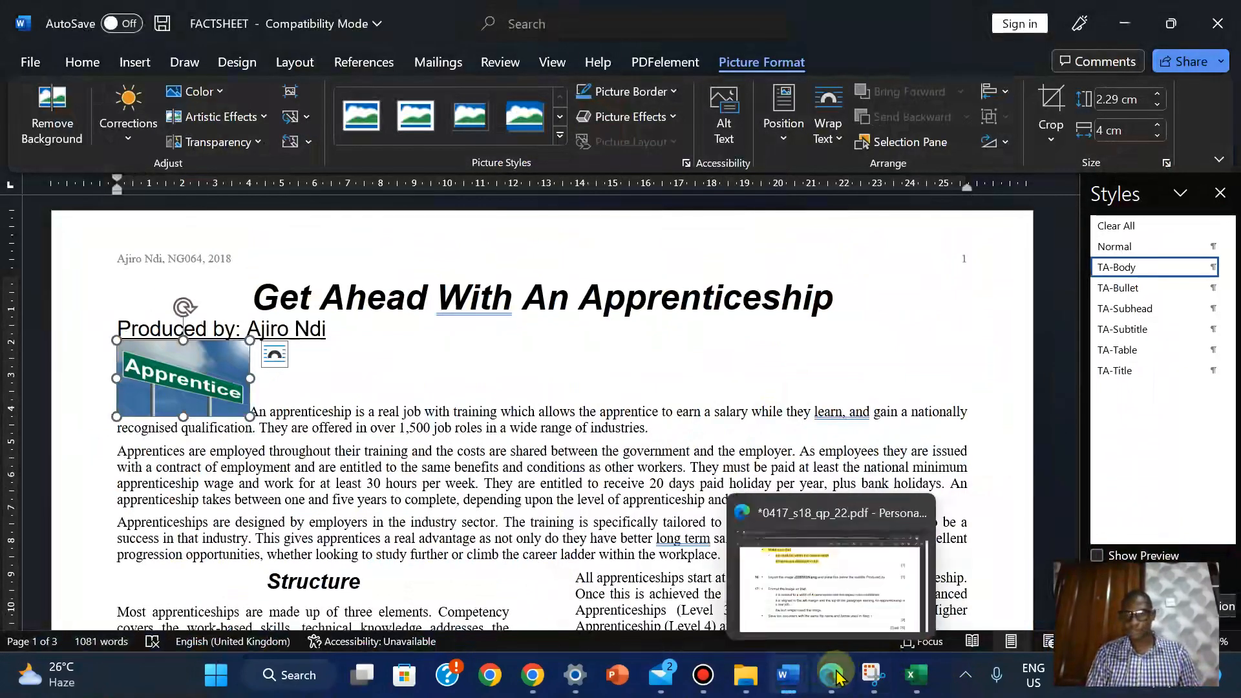
{"action": "left_click", "coordinate": [864, 624]}
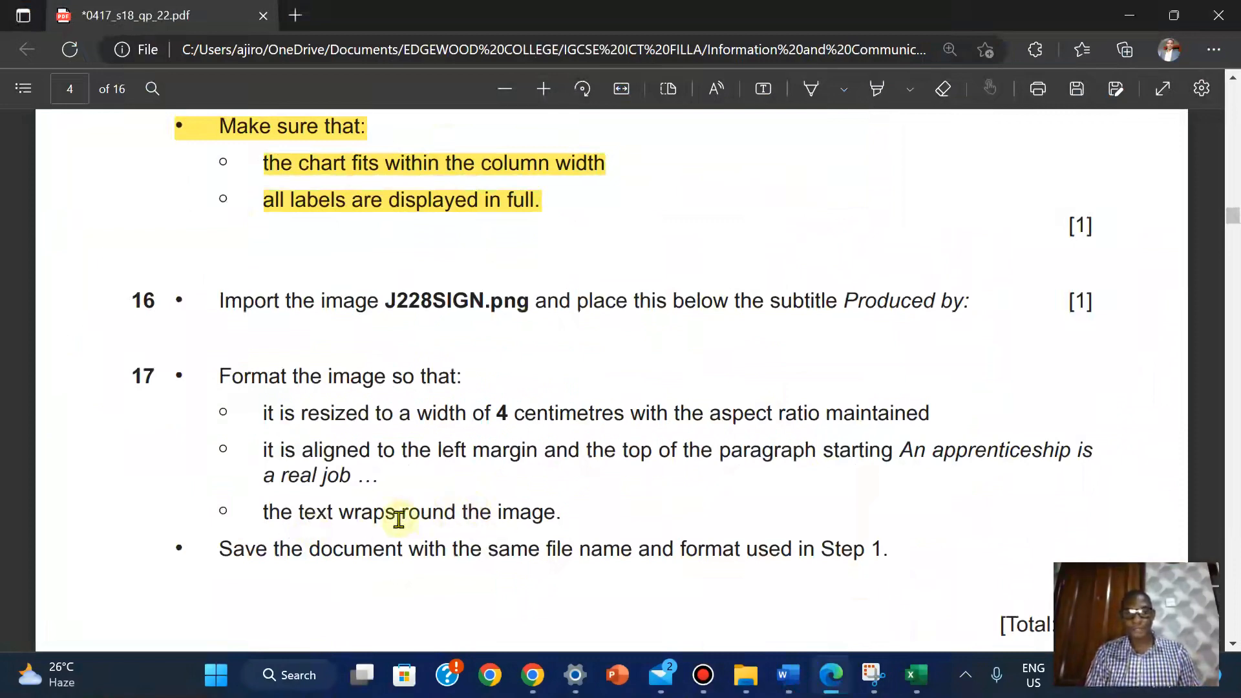
{"action": "mouse_move", "coordinate": [788, 674]}
{"action": "left_click", "coordinate": [850, 597]}
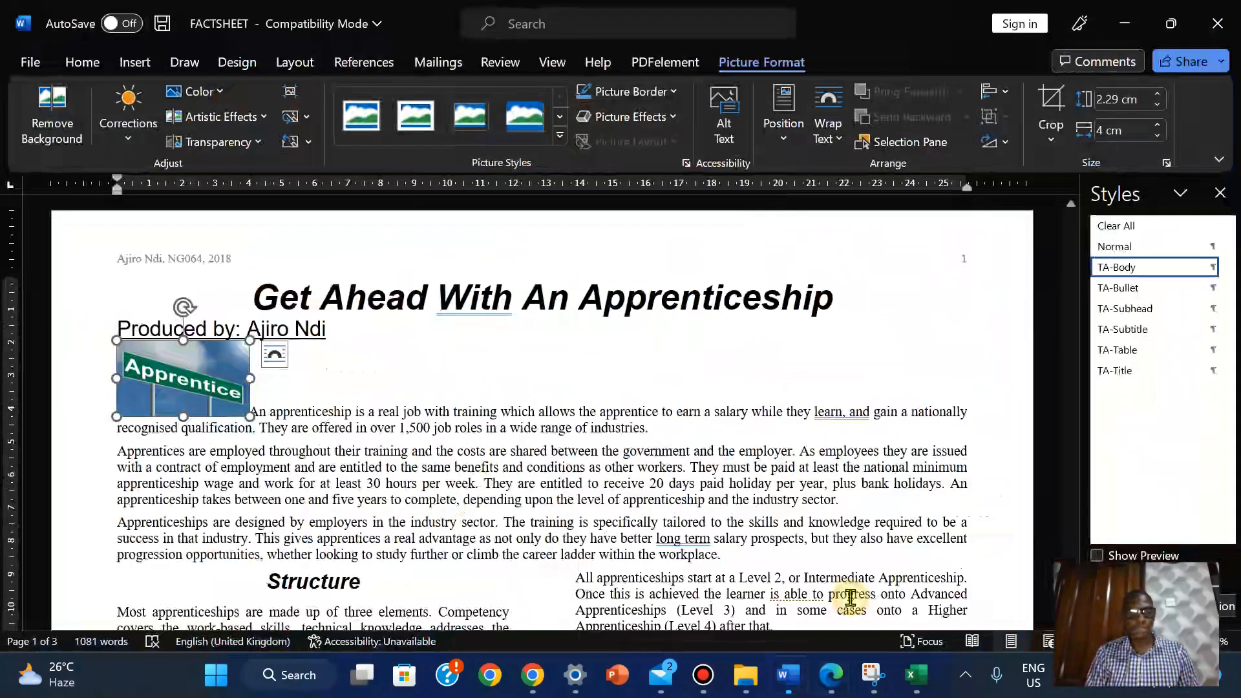
{"action": "left_click", "coordinate": [827, 127]}
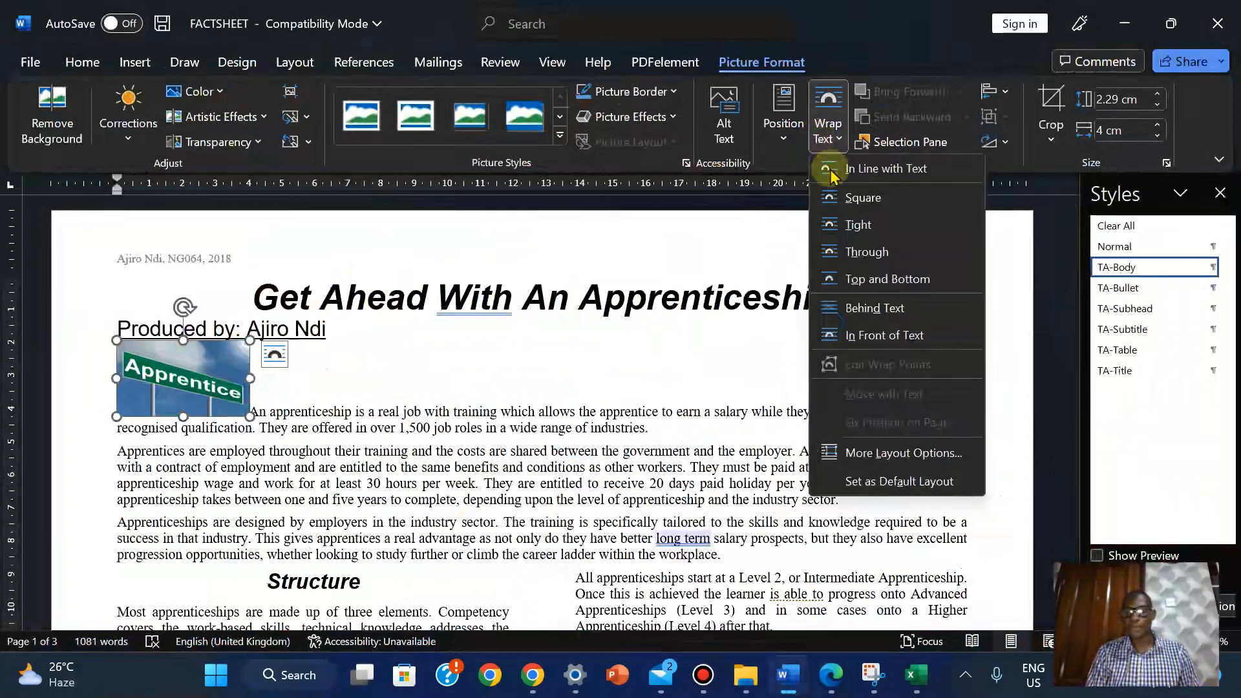
{"action": "left_click", "coordinate": [841, 224]}
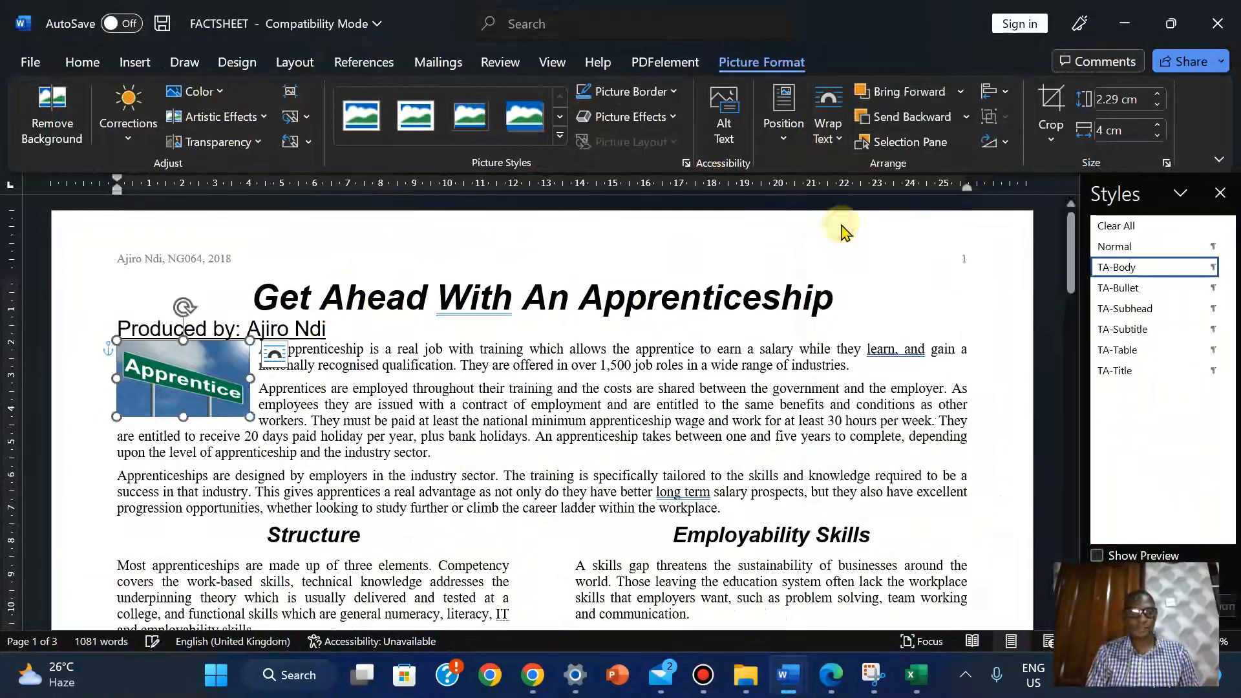
{"action": "left_click", "coordinate": [322, 424]}
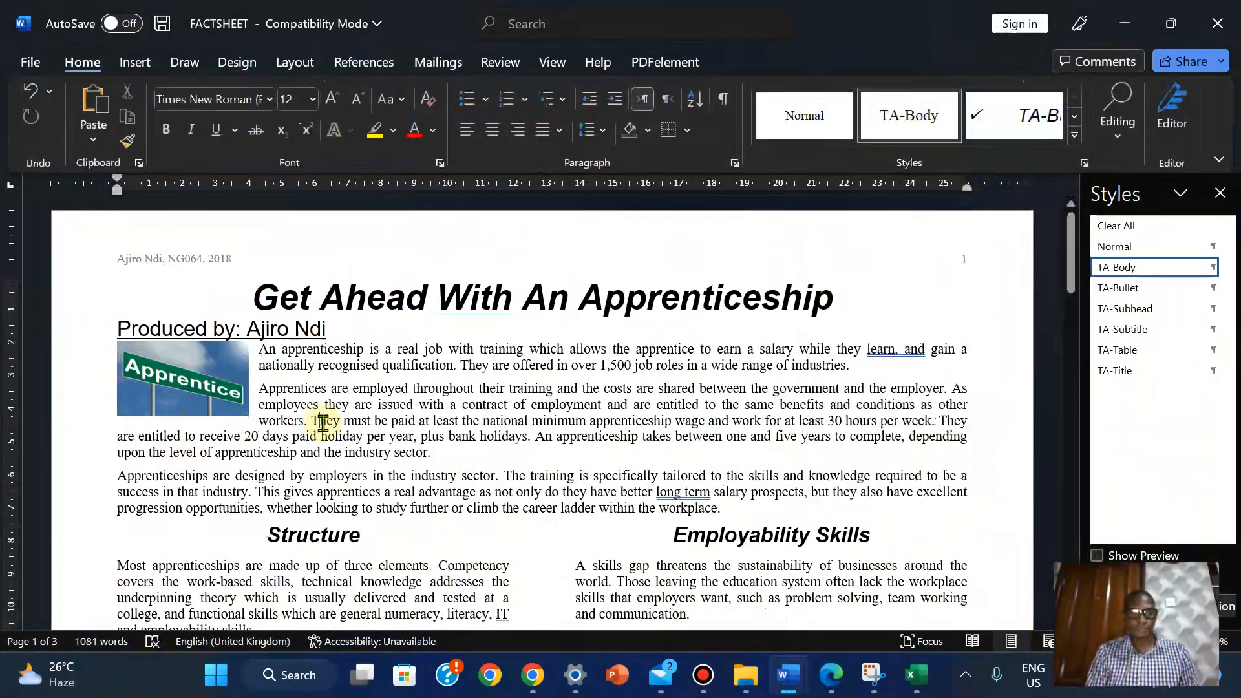
{"action": "mouse_move", "coordinate": [871, 670]}
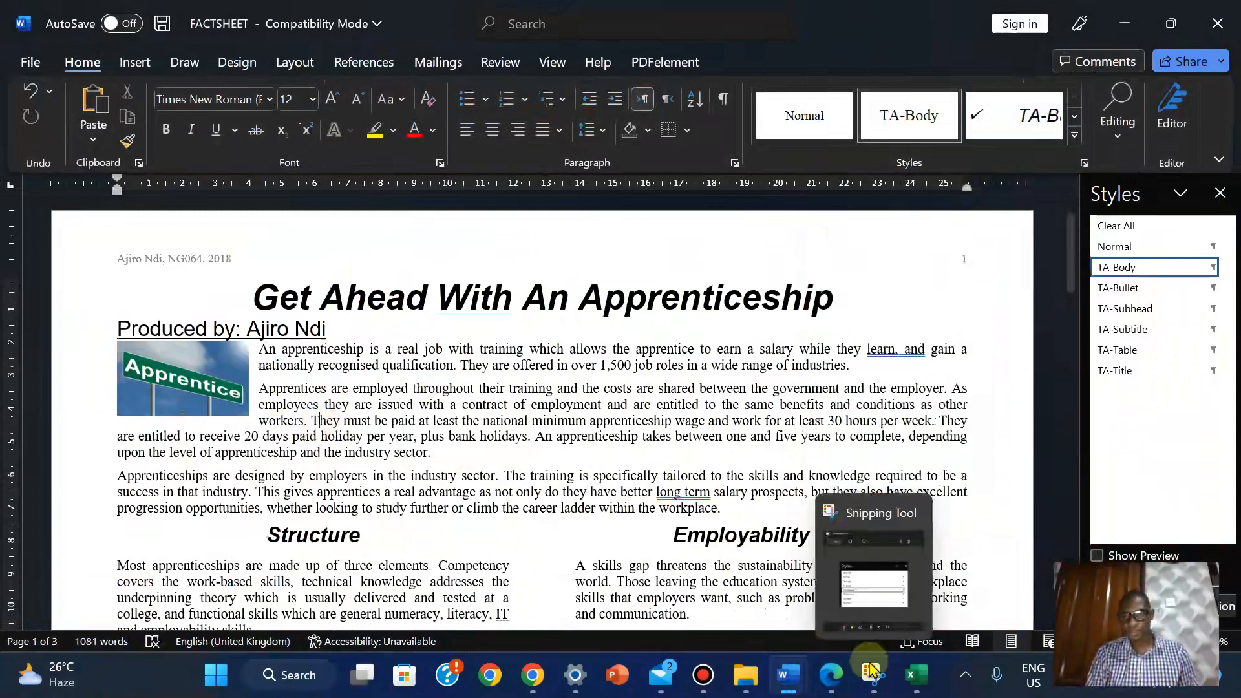
{"action": "left_click", "coordinate": [825, 677]}
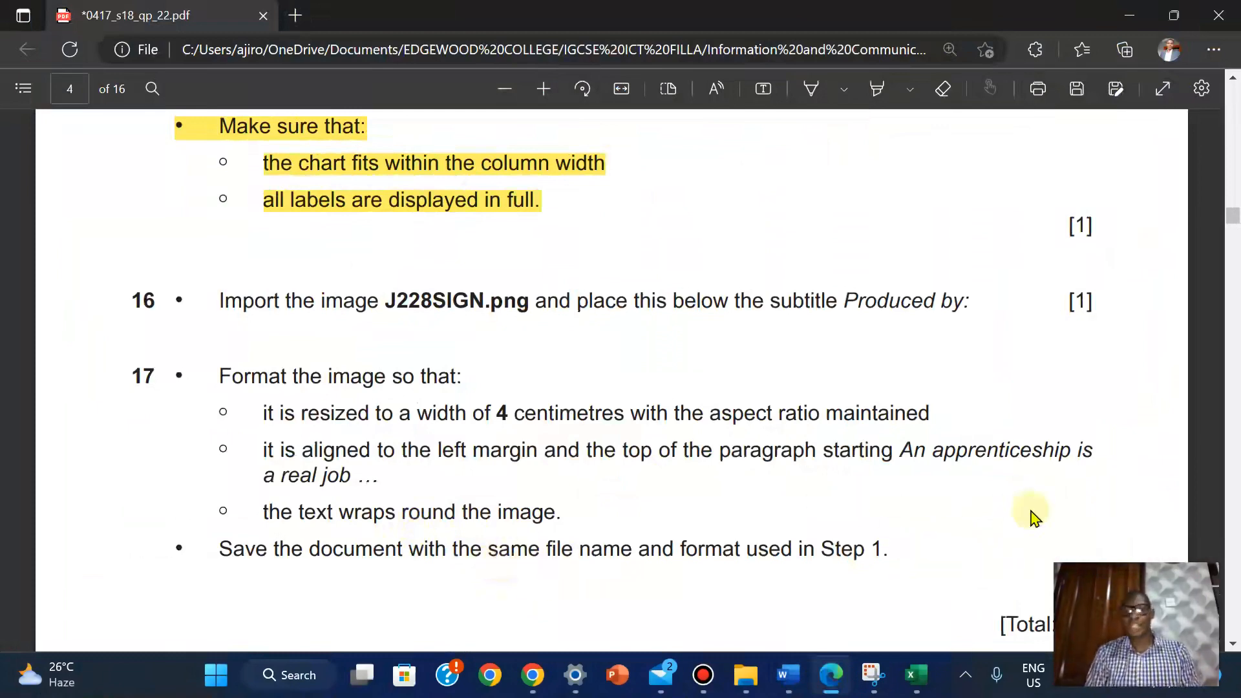
Save the FACTSHEET document from Word's File menu
{"action": "left_click_drag", "start_coordinate": [1231, 216], "coordinate": [1185, 139]}
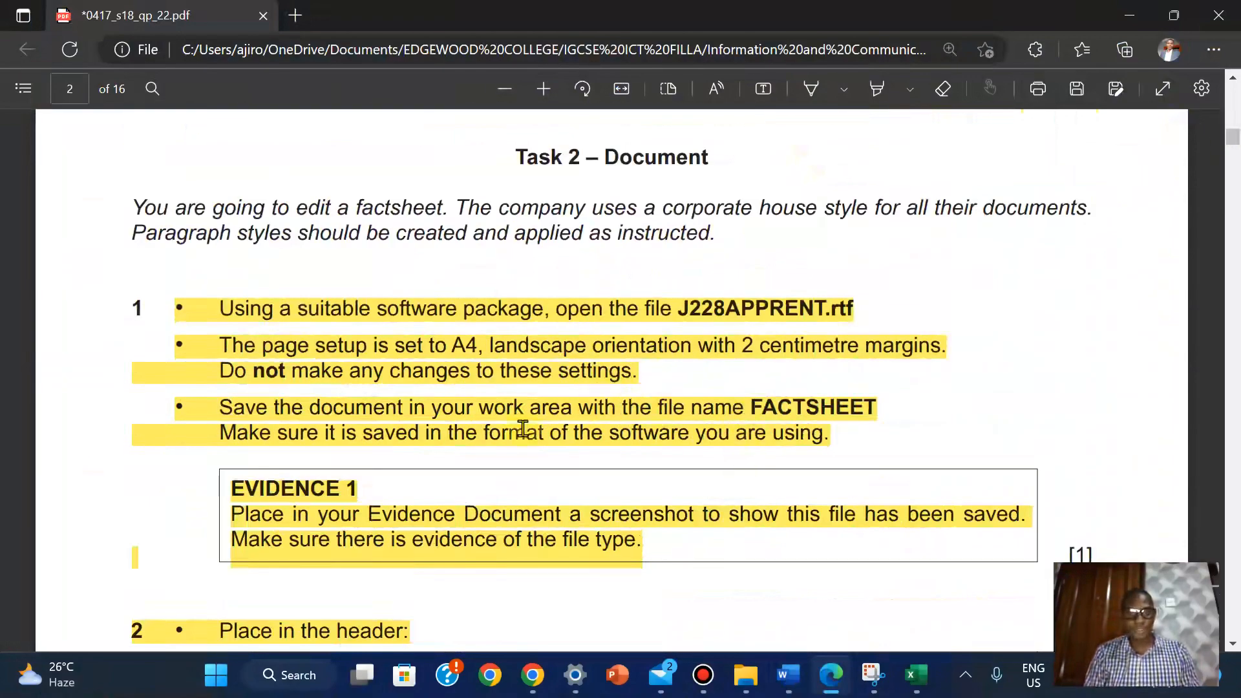
{"action": "mouse_move", "coordinate": [789, 674]}
{"action": "left_click", "coordinate": [866, 598]}
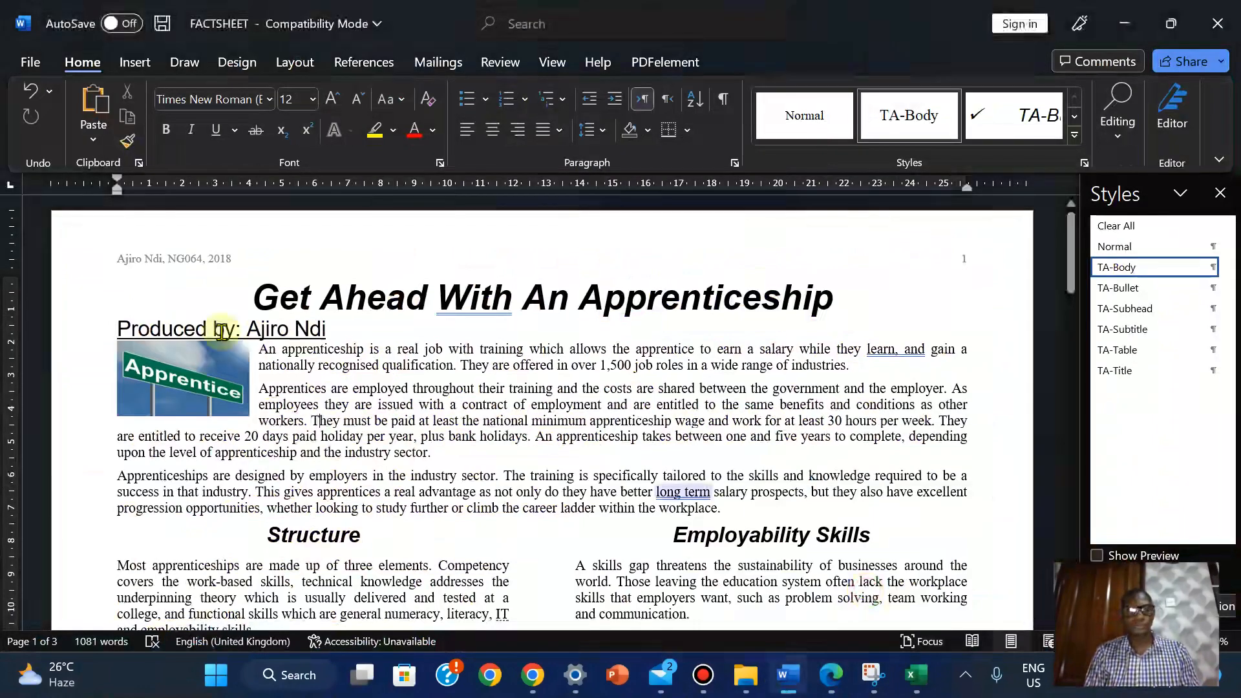
{"action": "left_click", "coordinate": [26, 65]}
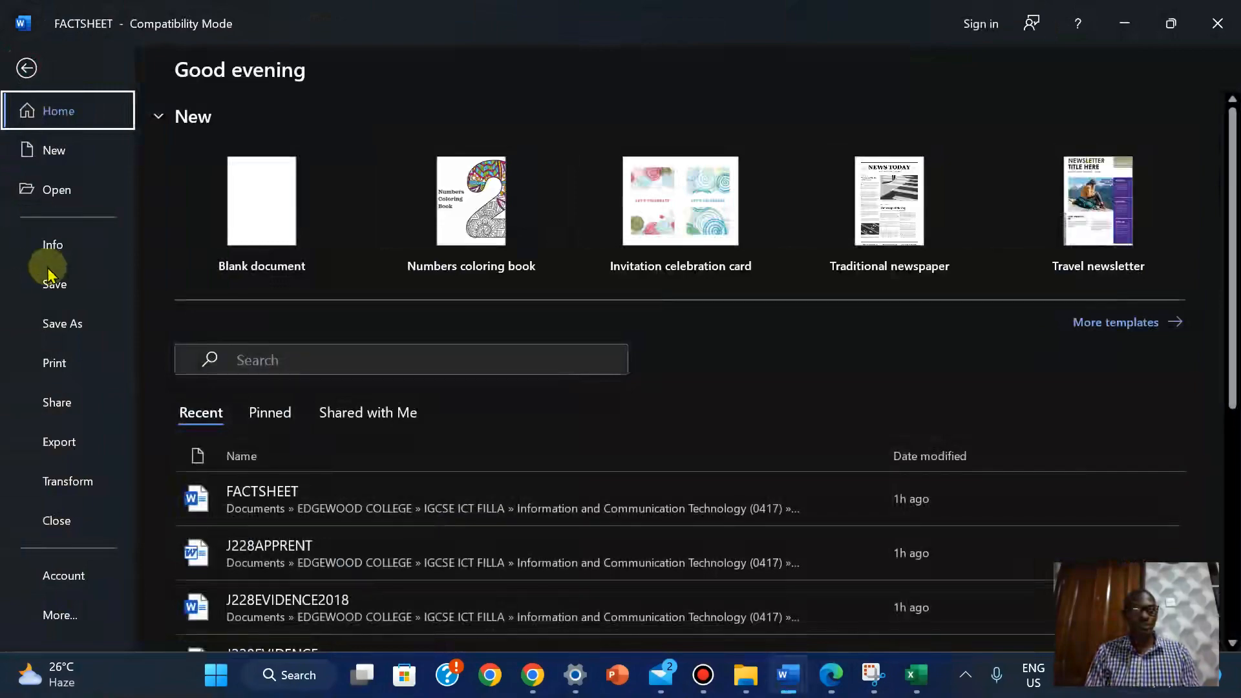
{"action": "left_click", "coordinate": [47, 285]}
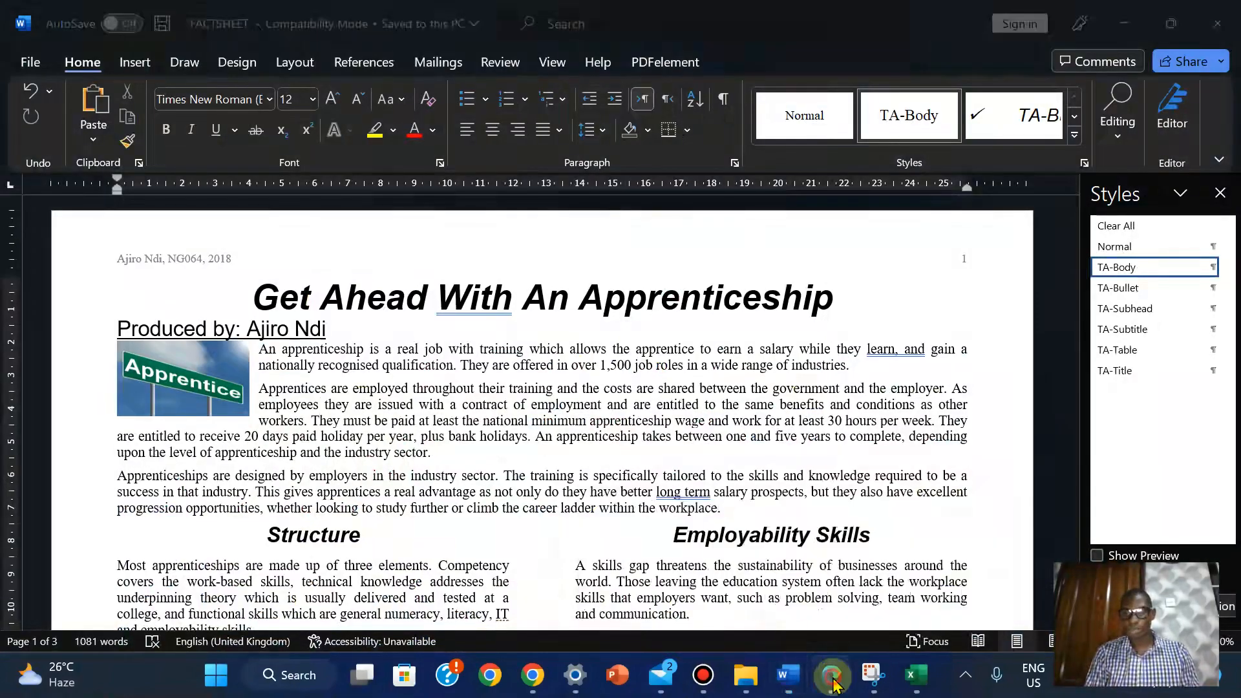
Select the text of questions 16 and 17 in the exam PDF
{"action": "left_click", "coordinate": [832, 678]}
{"action": "left_click_drag", "start_coordinate": [1232, 133], "coordinate": [1238, 217]}
{"action": "left_click_drag", "start_coordinate": [134, 224], "coordinate": [894, 493]}
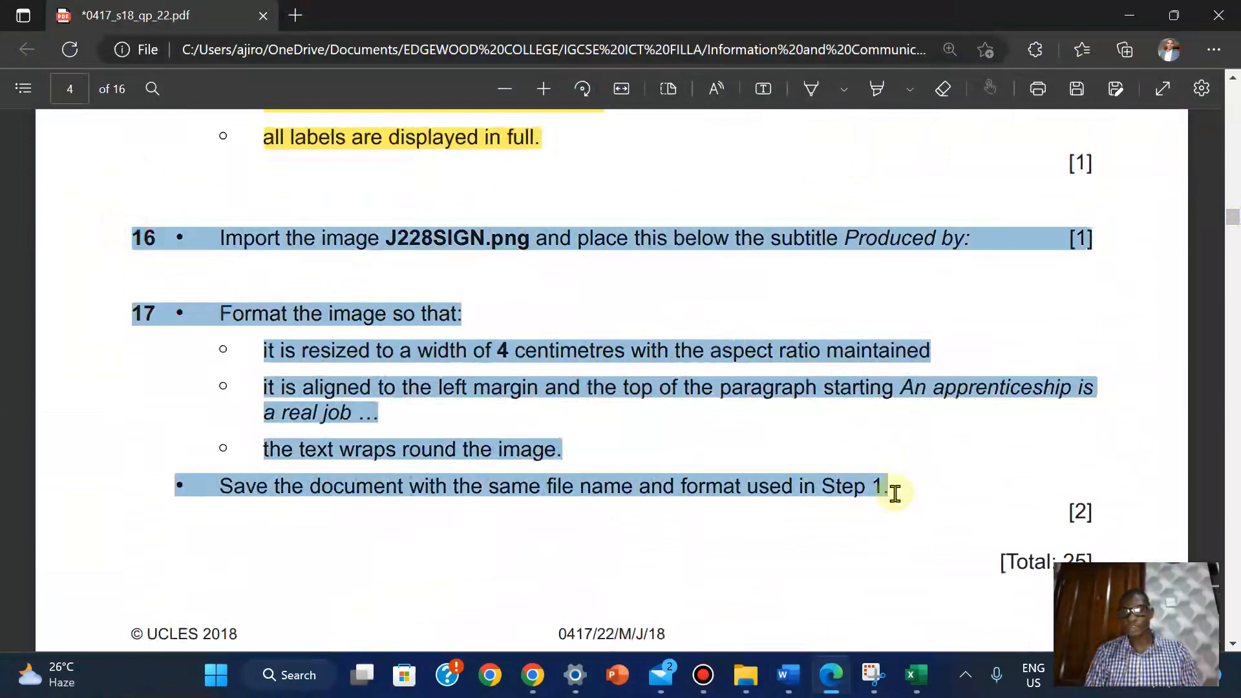
Highlight the selected questions 16 and 17 in yellow
{"action": "mouse_move", "coordinate": [932, 333]}
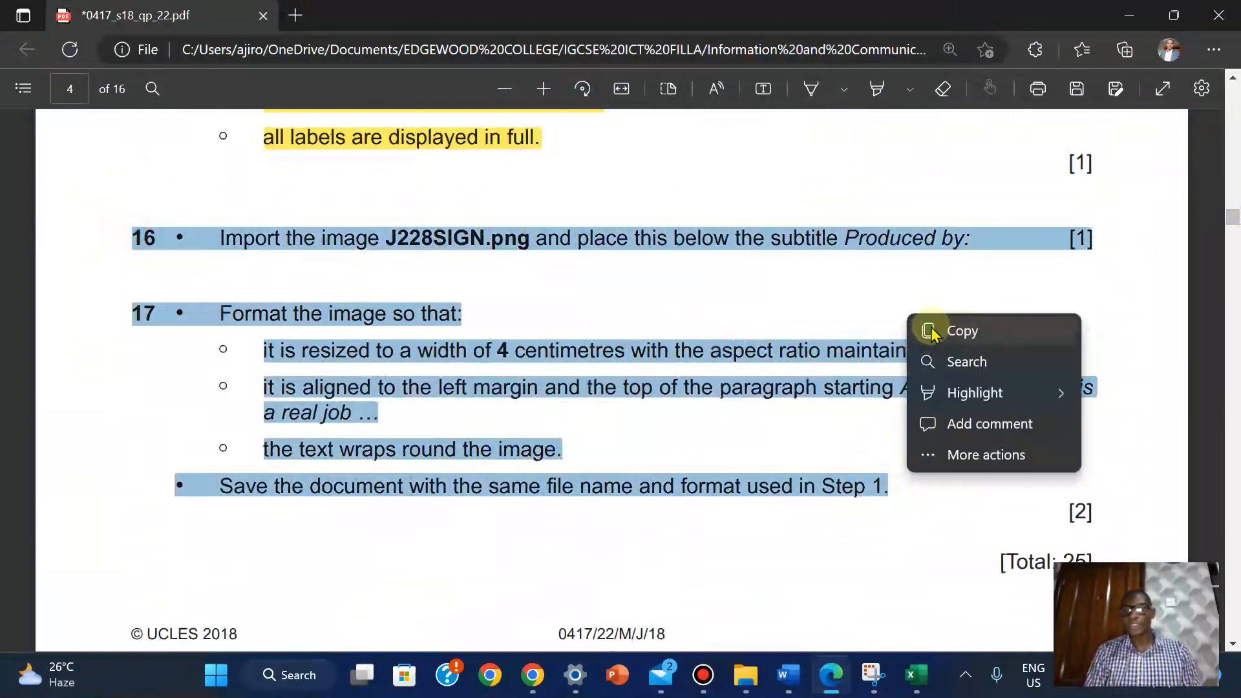
{"action": "mouse_move", "coordinate": [976, 392]}
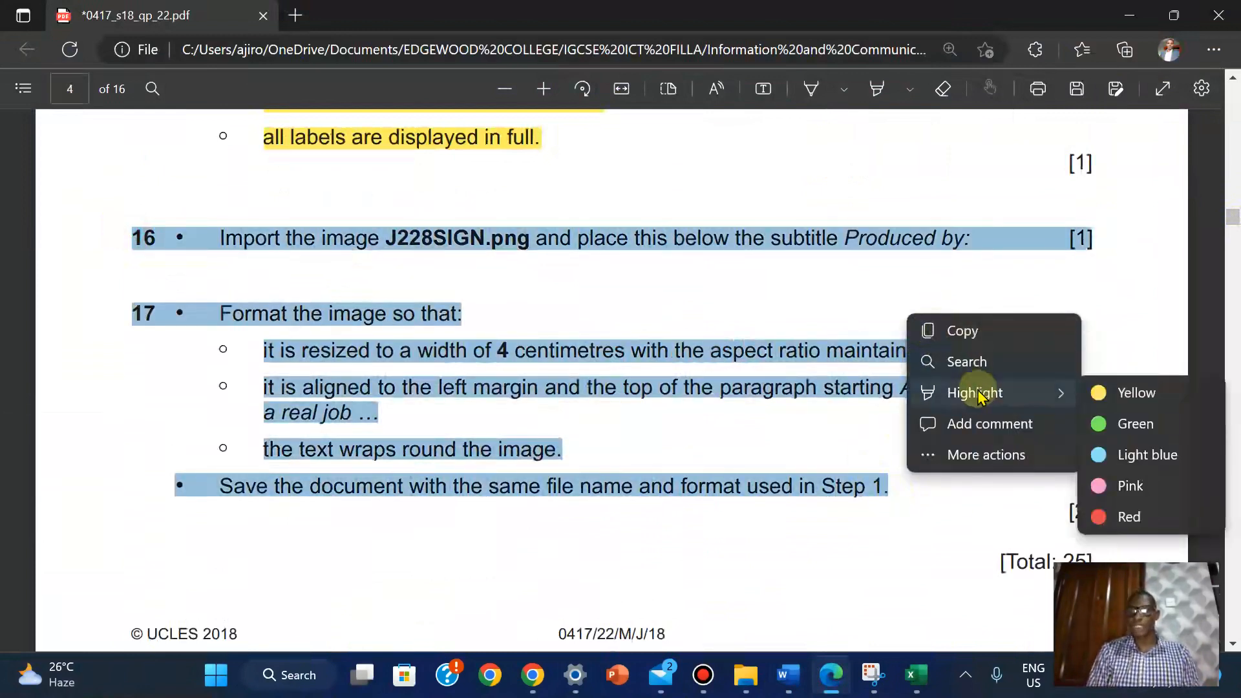
{"action": "left_click", "coordinate": [1123, 392]}
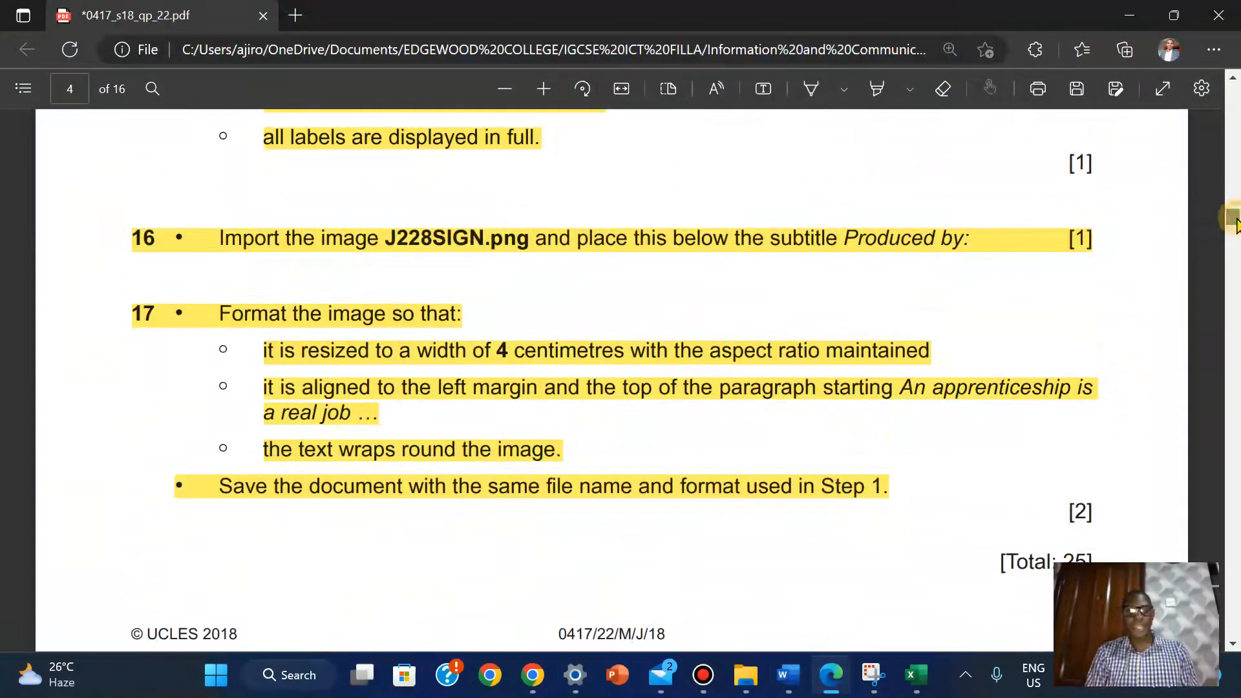
{"action": "scroll", "coordinate": [1235, 223], "scroll_direction": "down", "scroll_amount": 5}
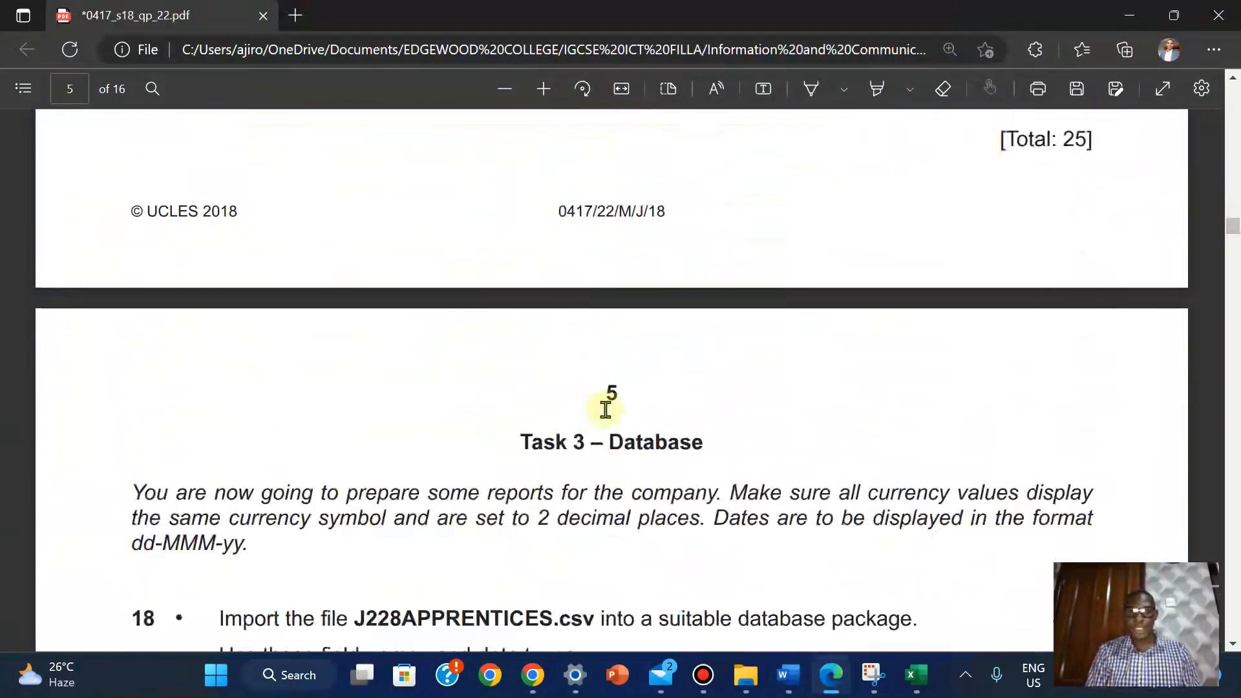
Scroll down to page 9 to bring question 25 and Evidence 10 into view
{"action": "left_click_drag", "start_coordinate": [1231, 223], "coordinate": [1235, 353]}
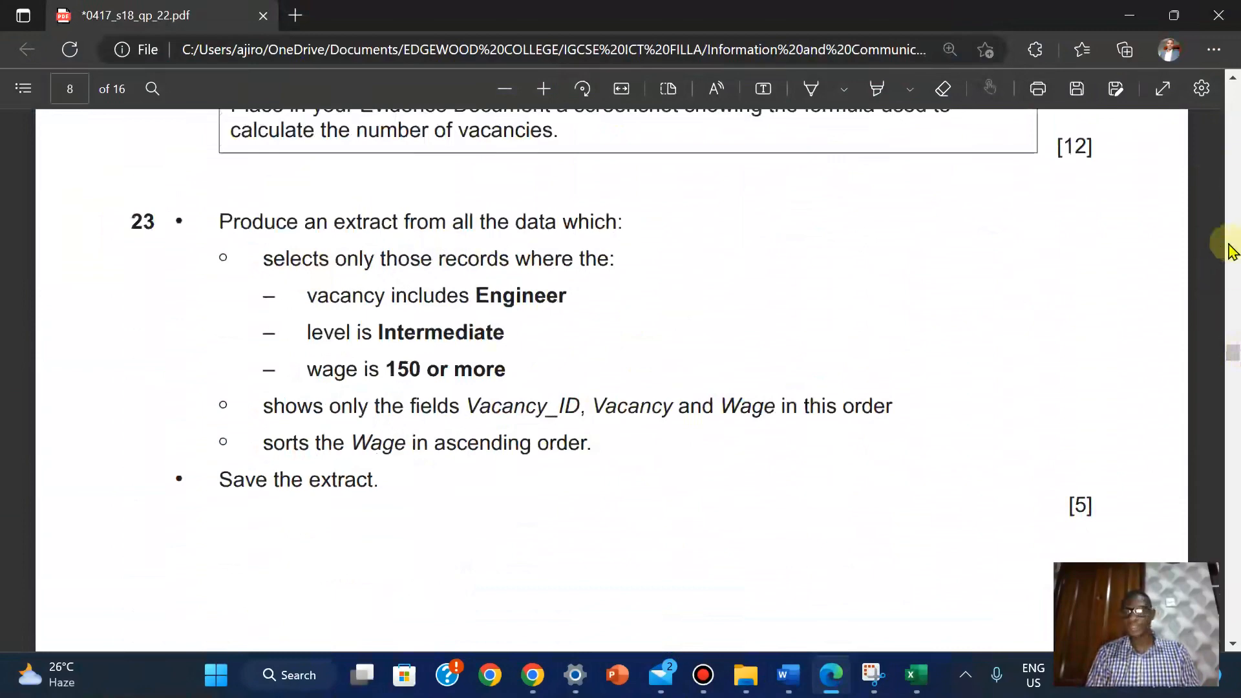
{"action": "left_click_drag", "start_coordinate": [1233, 352], "coordinate": [1235, 369]}
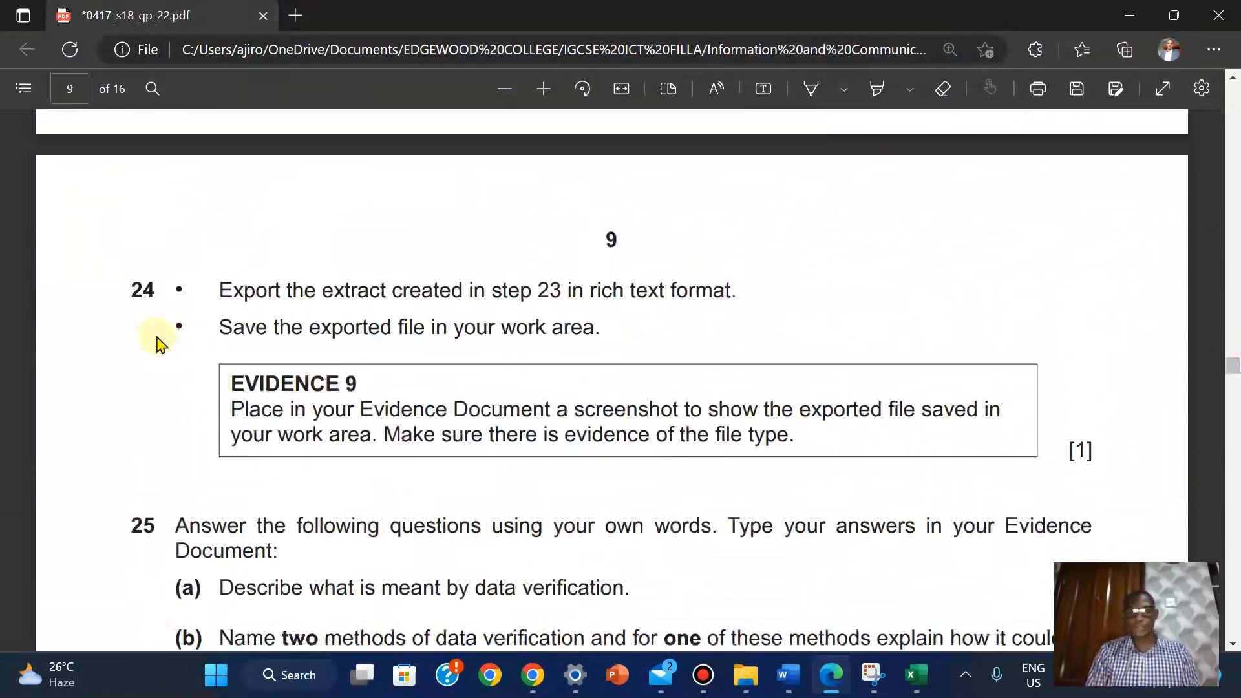
{"action": "scroll", "coordinate": [1230, 362], "scroll_direction": "up", "scroll_amount": 5}
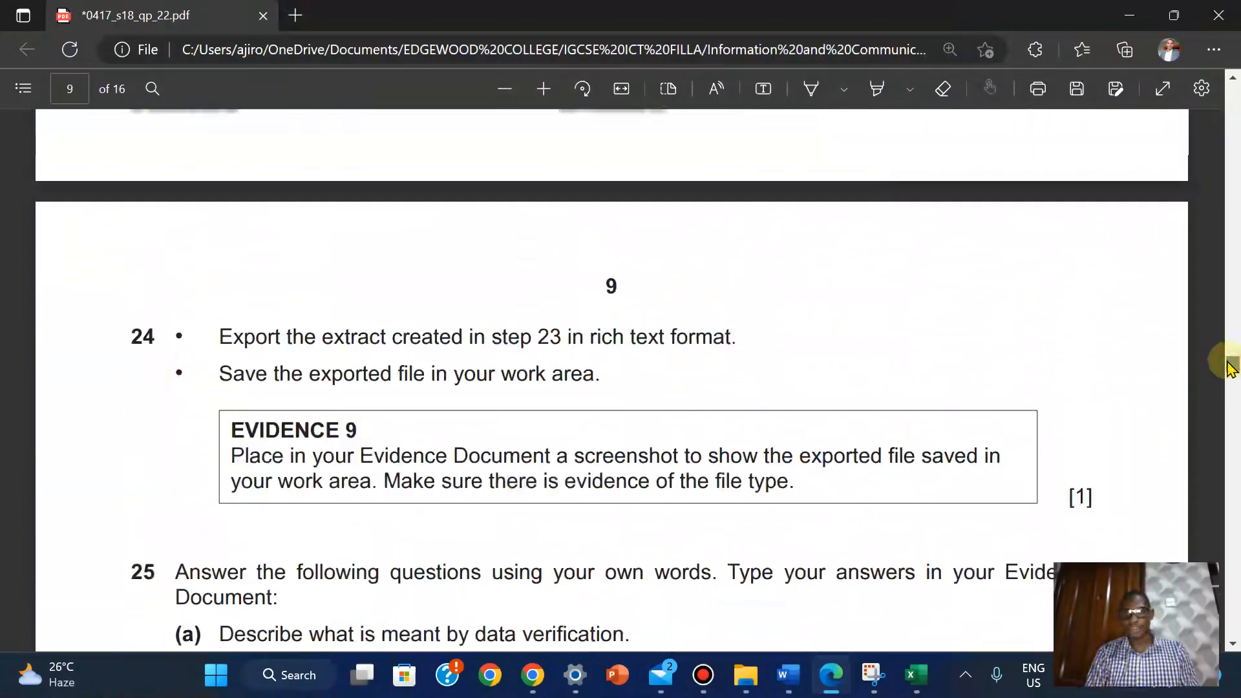
{"action": "left_click_drag", "start_coordinate": [1230, 362], "coordinate": [1232, 376]}
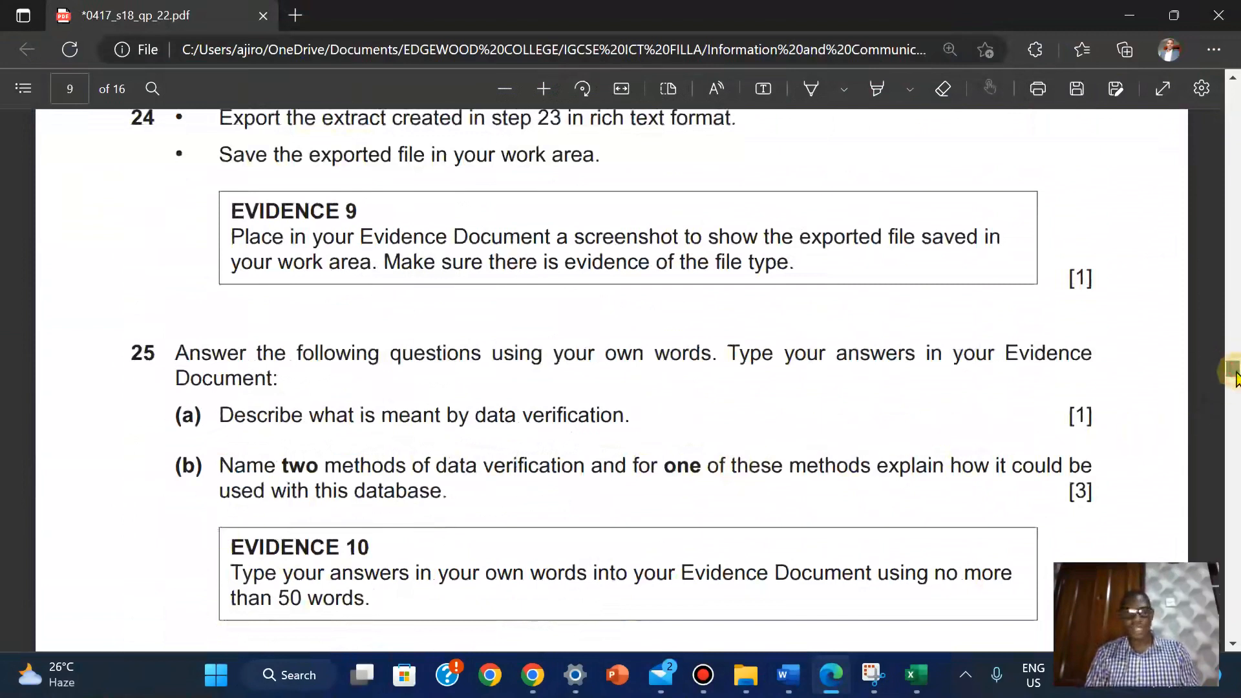
{"action": "left_click_drag", "start_coordinate": [1236, 375], "coordinate": [1231, 373]}
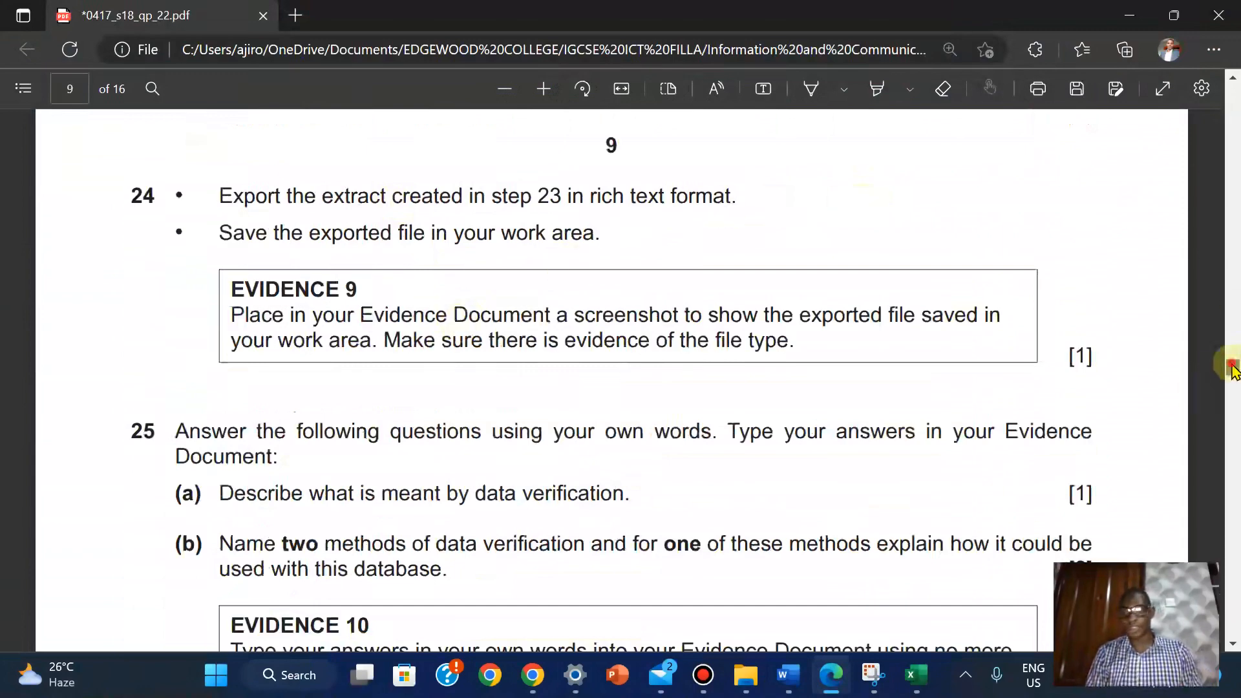
{"action": "scroll", "coordinate": [1232, 375], "scroll_direction": "down", "scroll_amount": 5}
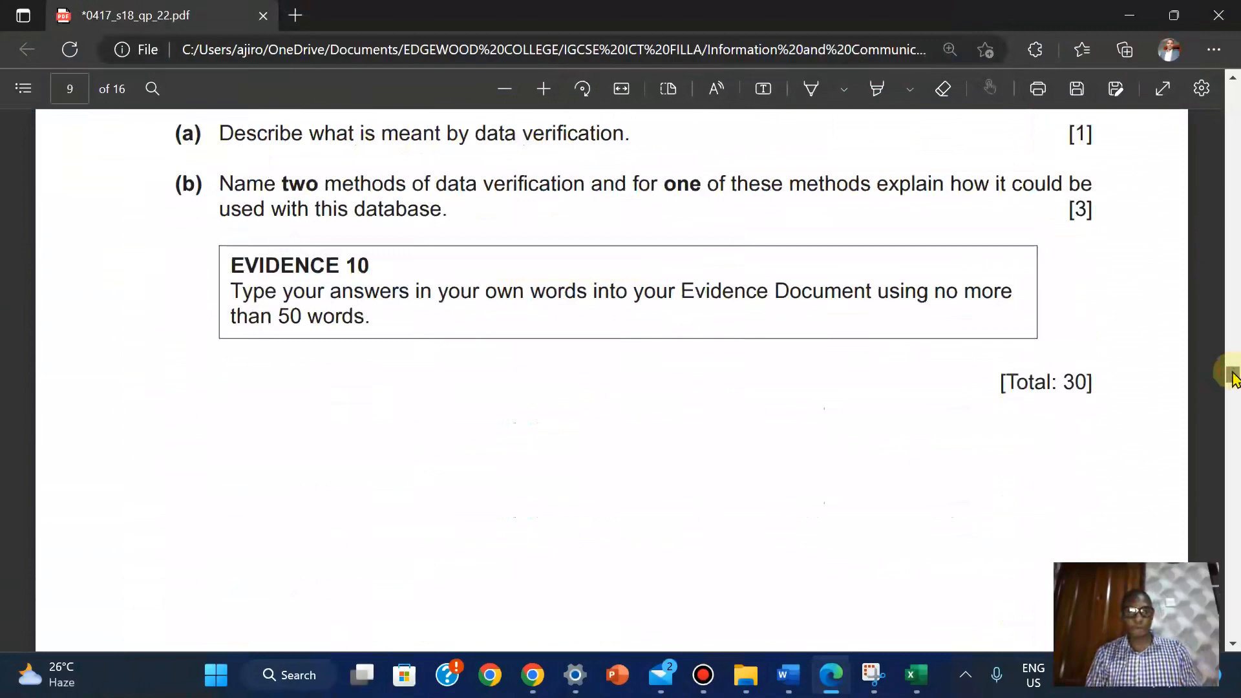
{"action": "scroll", "coordinate": [1232, 375], "scroll_direction": "up", "scroll_amount": 3}
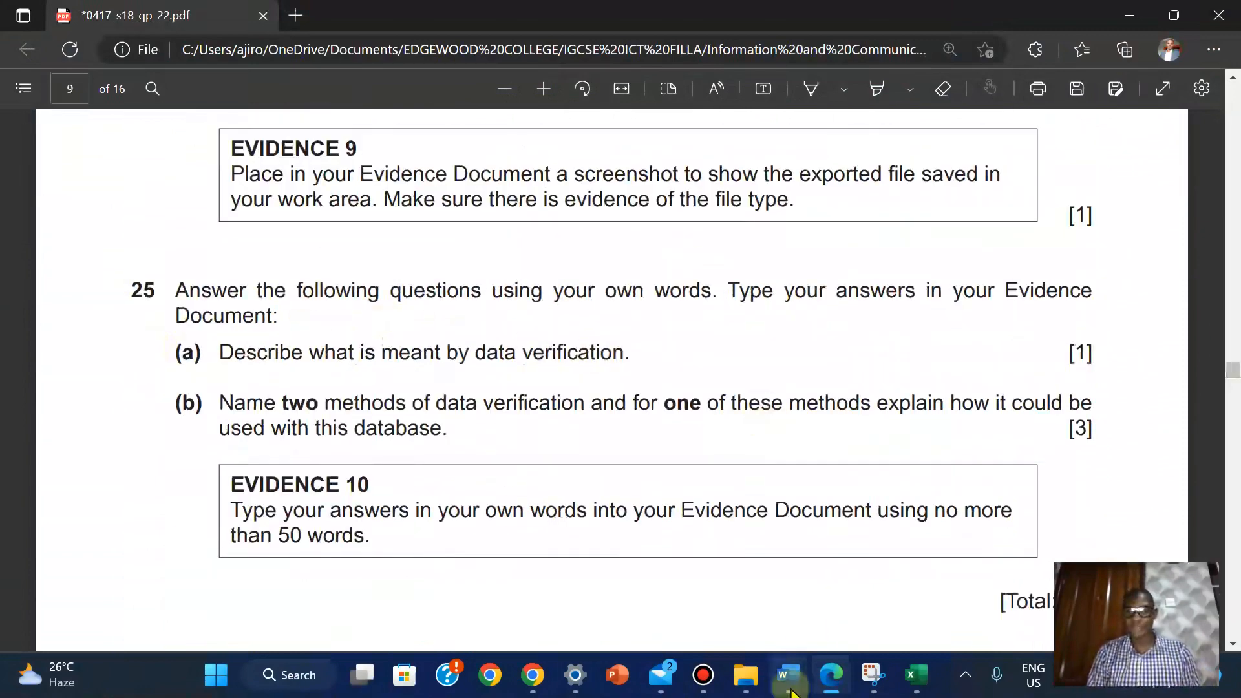
Save the FACTSHEET document again
{"action": "mouse_move", "coordinate": [788, 676]}
{"action": "left_click", "coordinate": [866, 595]}
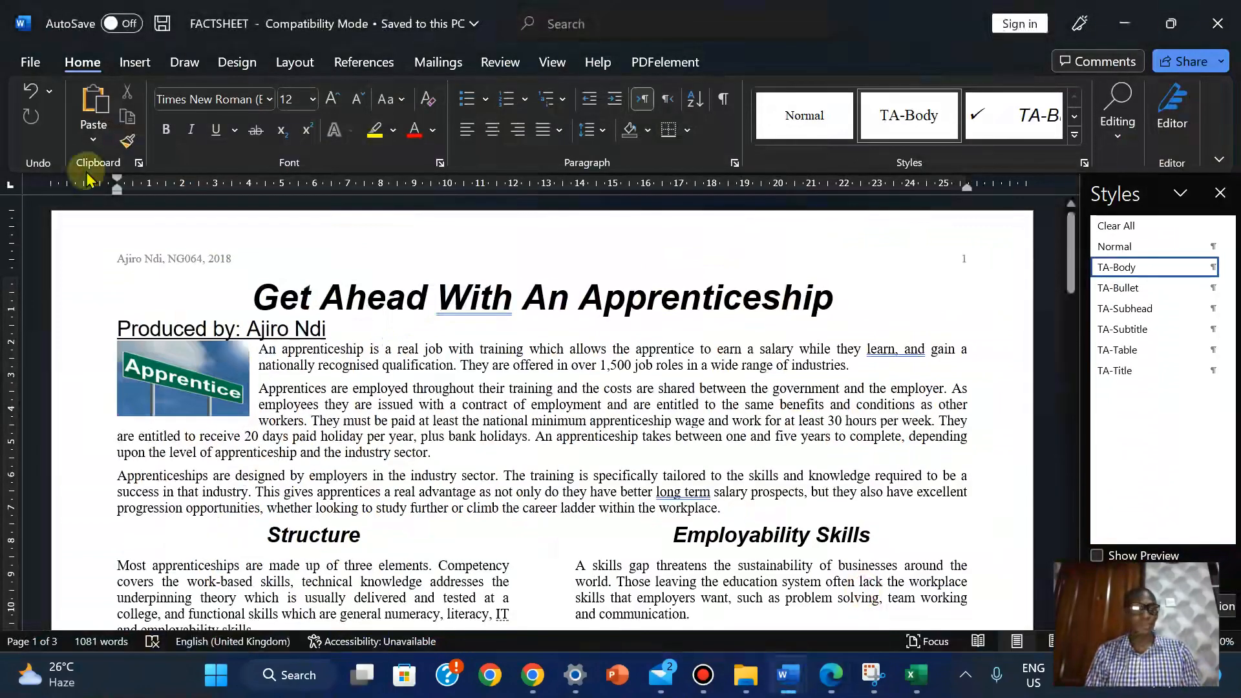
{"action": "left_click", "coordinate": [44, 59]}
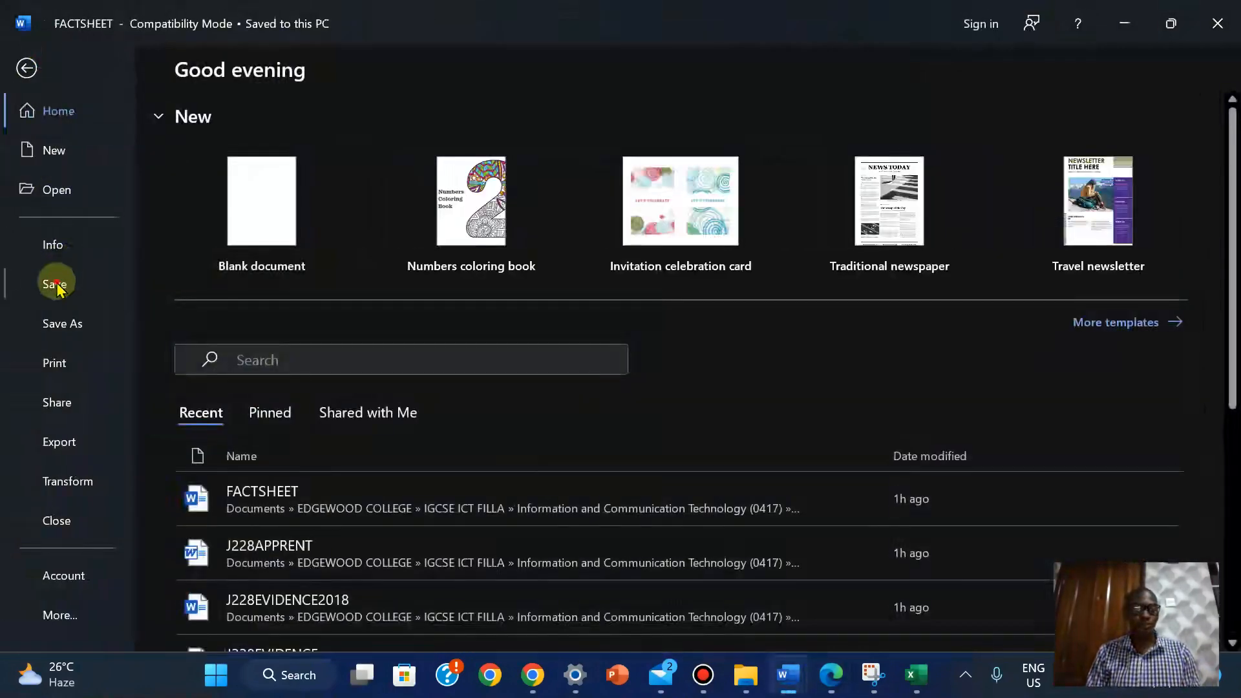
{"action": "left_click", "coordinate": [55, 282]}
Bring up J228EVIDENCE2018 and scroll to its blank Step 25 Evidence 10 answer lines
{"action": "mouse_move", "coordinate": [788, 676]}
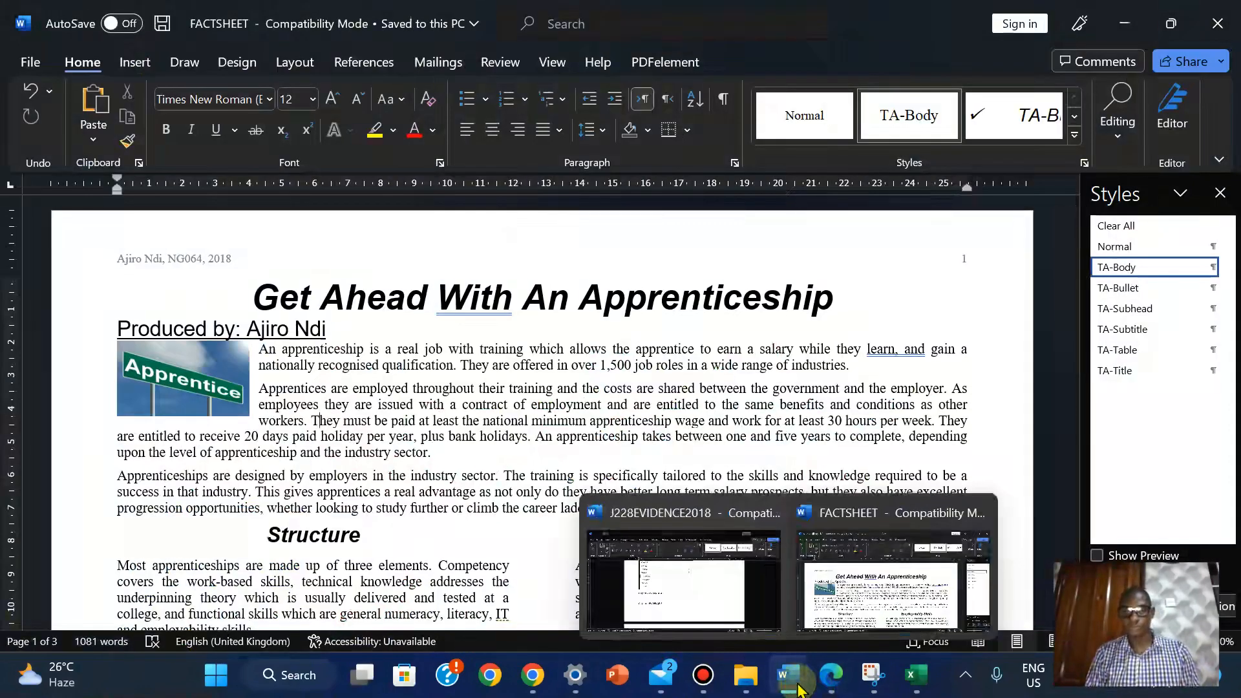
{"action": "left_click", "coordinate": [685, 588]}
{"action": "left_click_drag", "start_coordinate": [1228, 360], "coordinate": [1230, 479]}
Bring the exam PDF forward at question 25 and open 0417_s18_ms_22.pdf in a new tab
{"action": "mouse_move", "coordinate": [831, 676]}
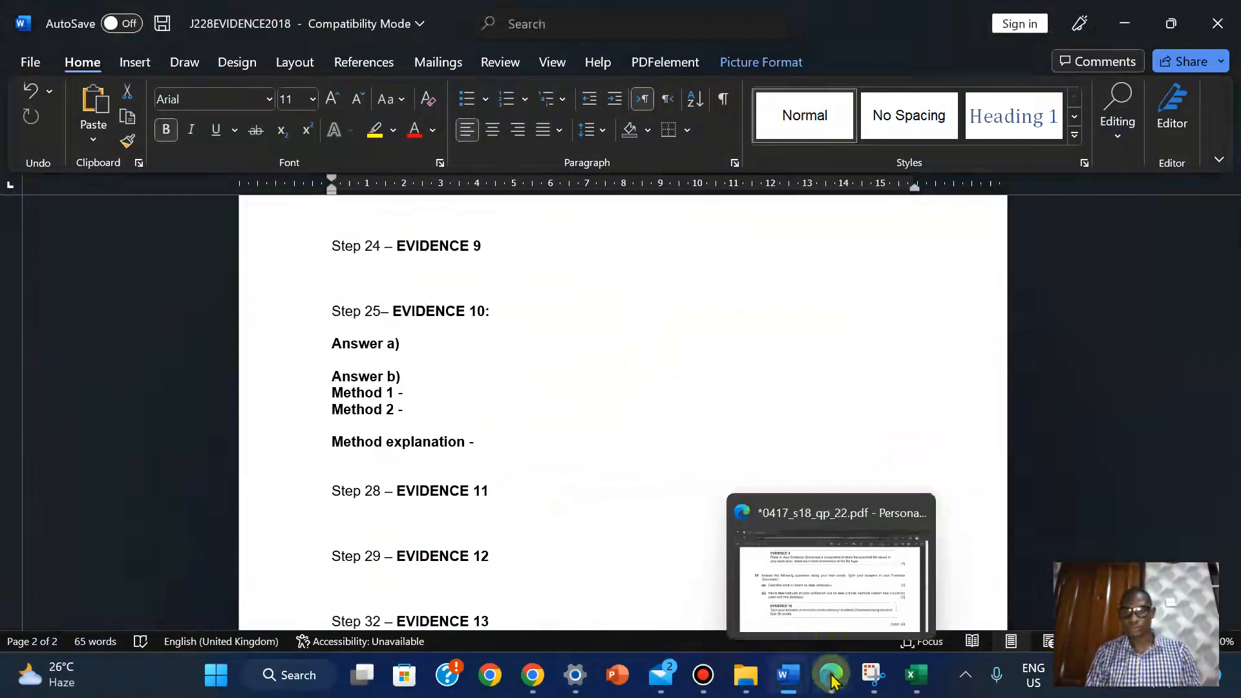
{"action": "left_click", "coordinate": [804, 569]}
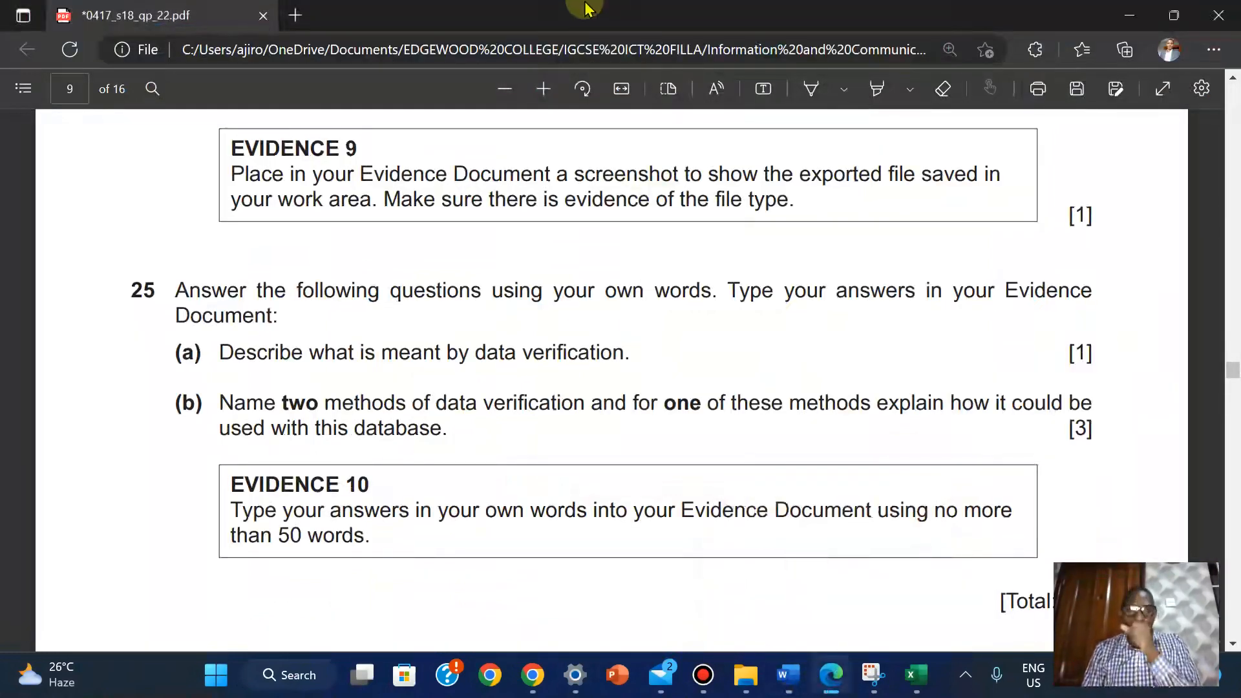
{"action": "mouse_move", "coordinate": [588, 8]}
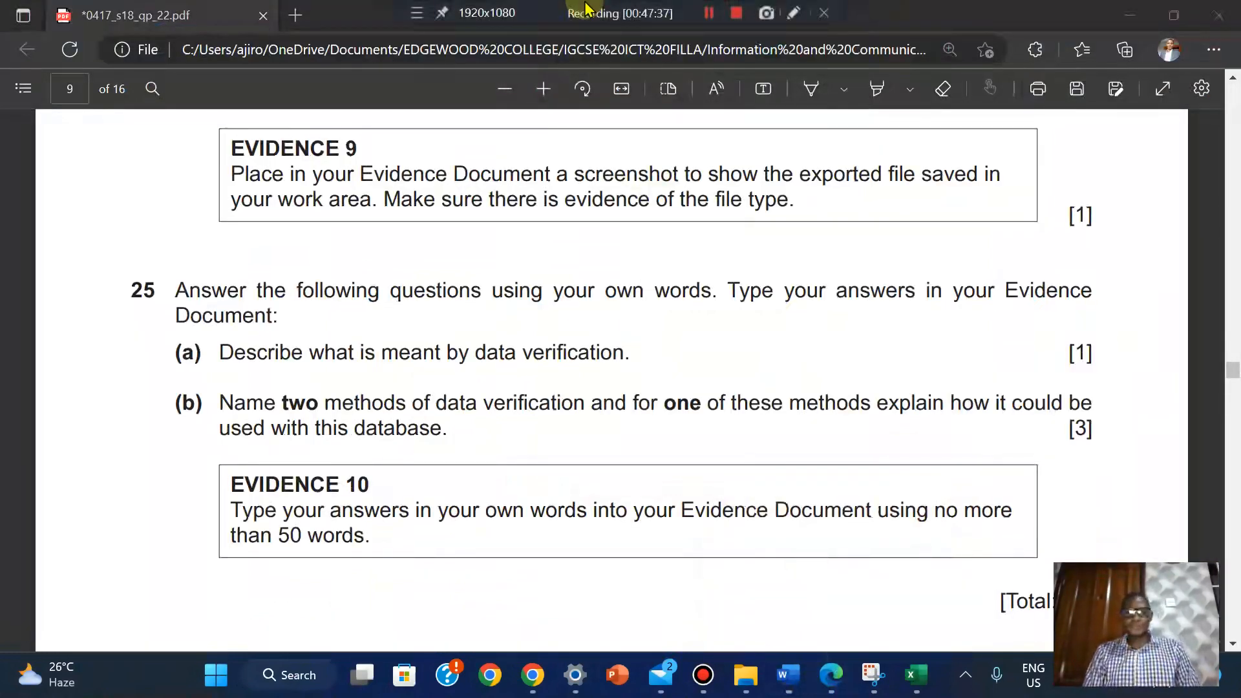
{"action": "left_click", "coordinate": [700, 20]}
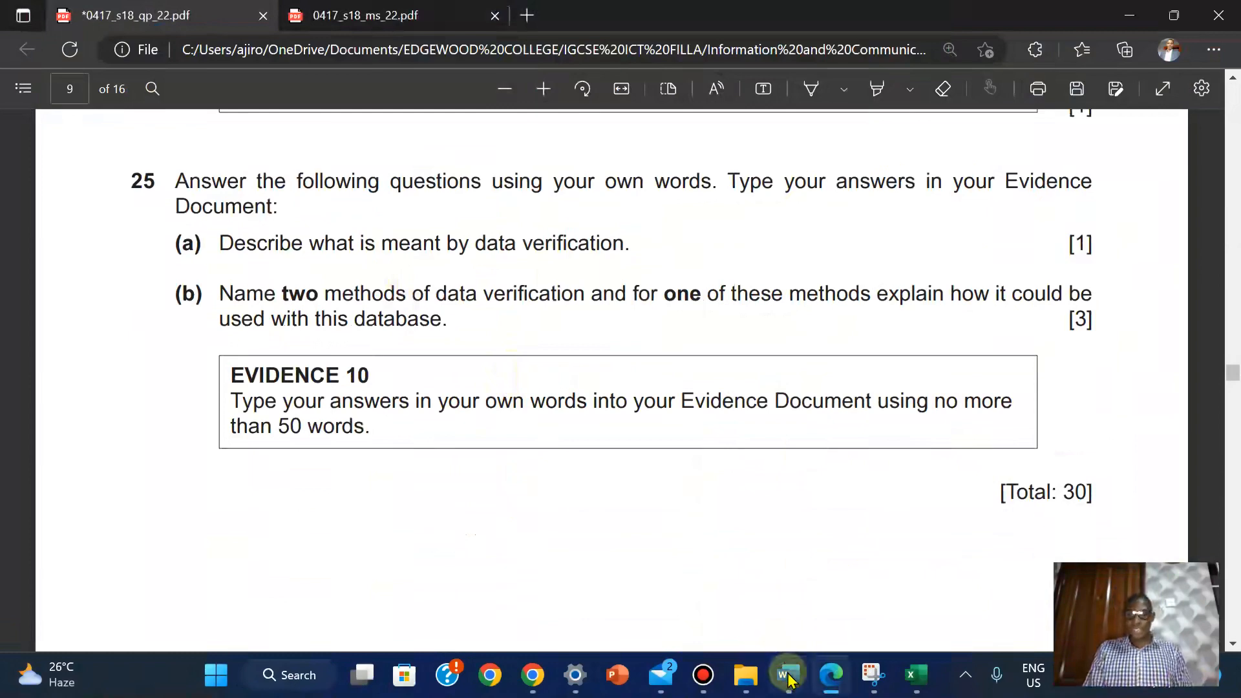
{"action": "mouse_move", "coordinate": [786, 669]}
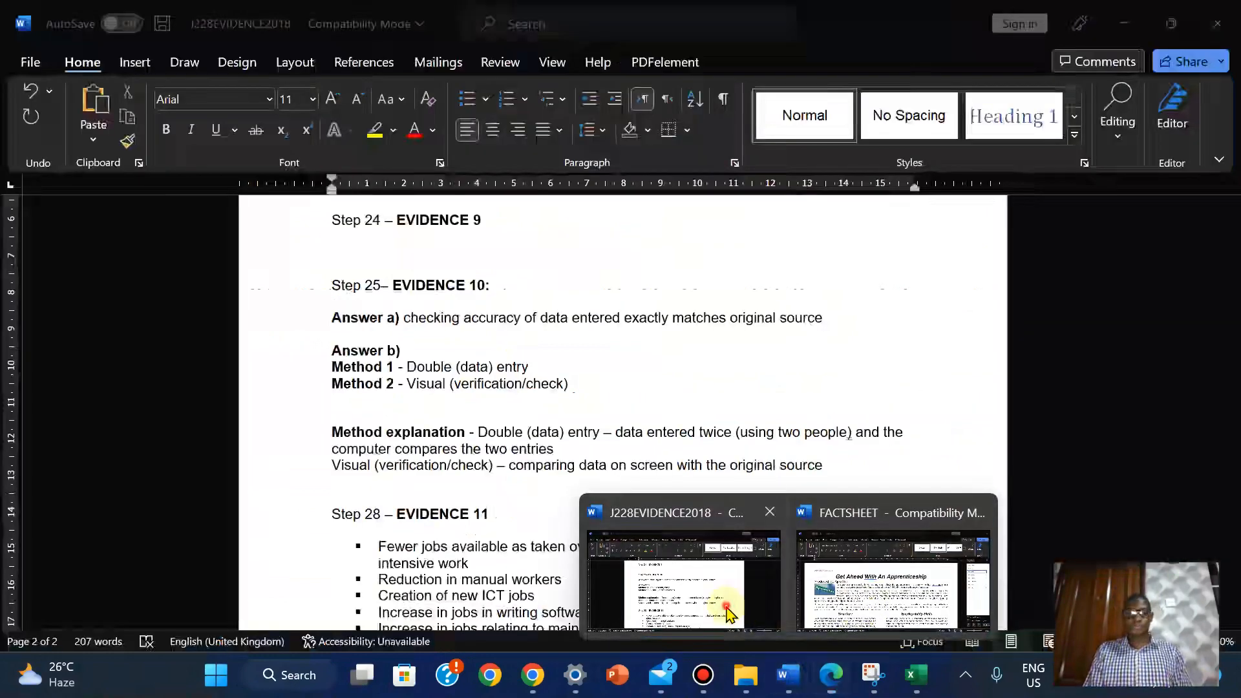
{"action": "left_click", "coordinate": [727, 609]}
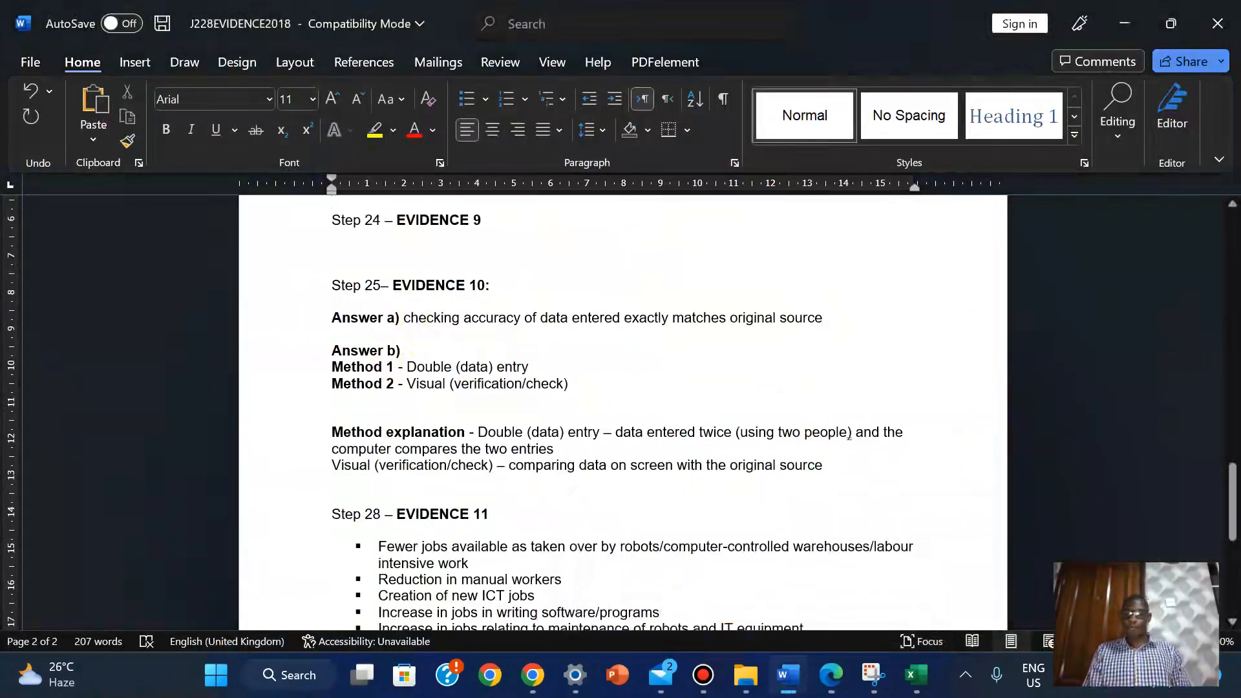
{"action": "scroll", "coordinate": [623, 413], "scroll_direction": "up", "scroll_amount": 3}
{"action": "scroll", "coordinate": [623, 412], "scroll_direction": "up", "scroll_amount": 2}
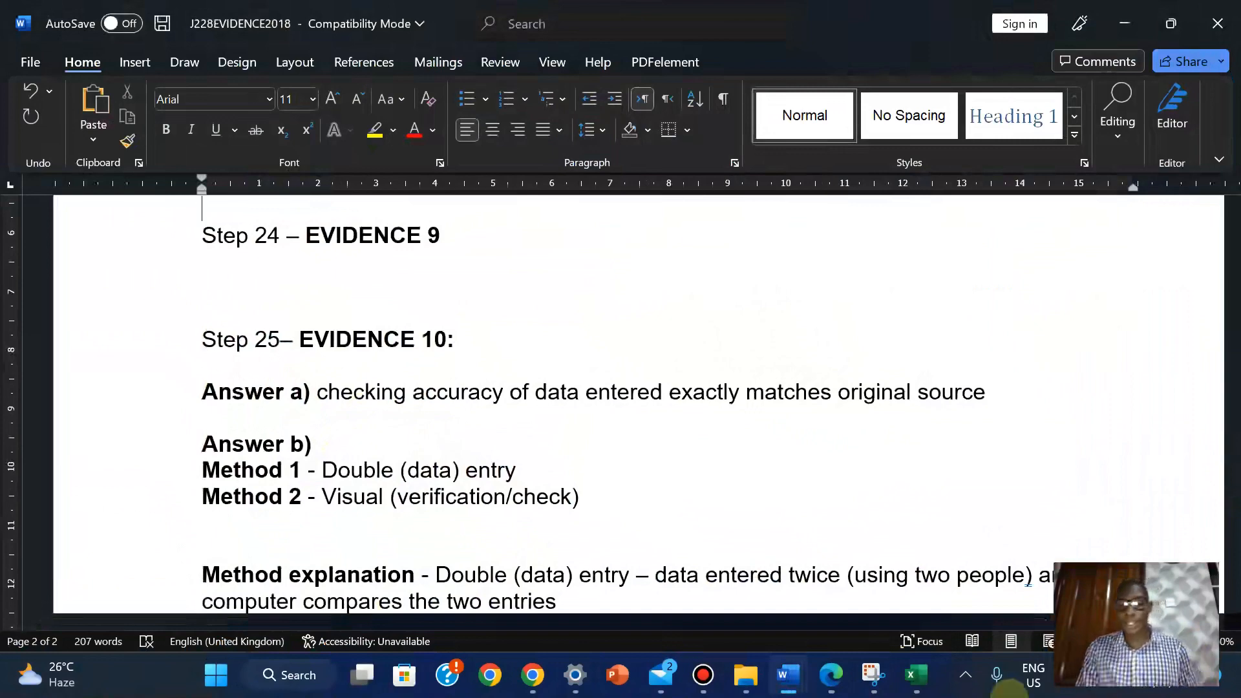
{"action": "left_click", "coordinate": [833, 675]}
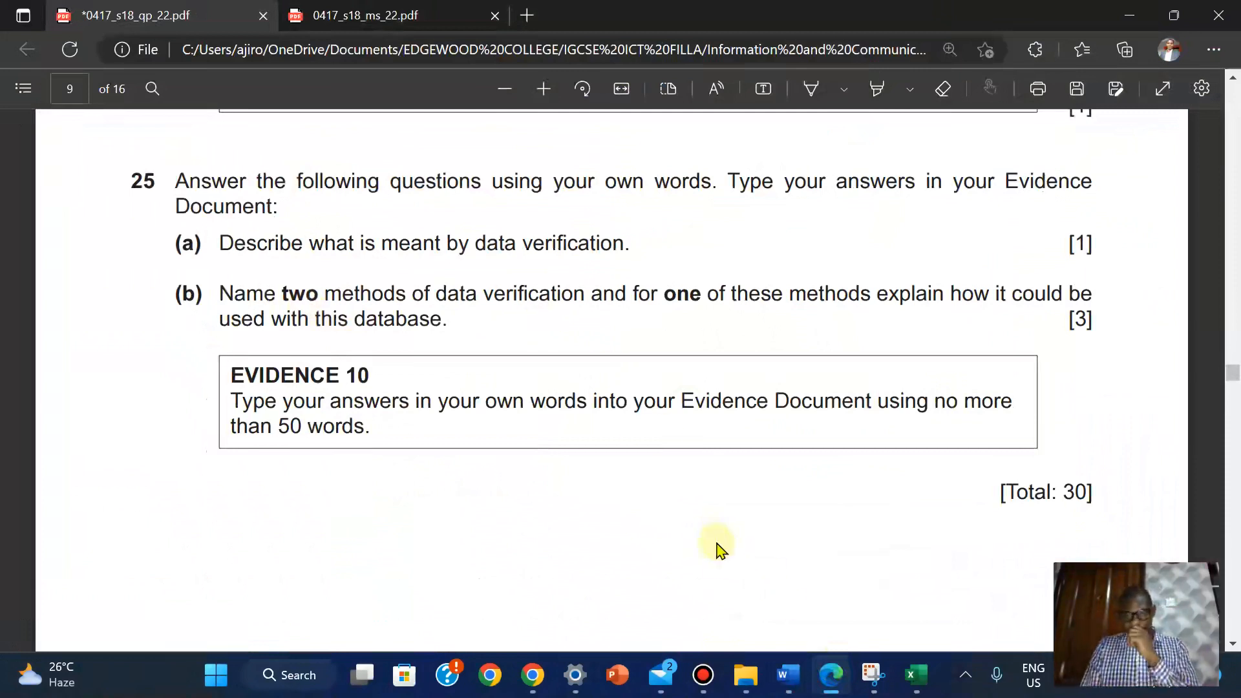
{"action": "mouse_move", "coordinate": [791, 680]}
{"action": "left_click", "coordinate": [737, 619]}
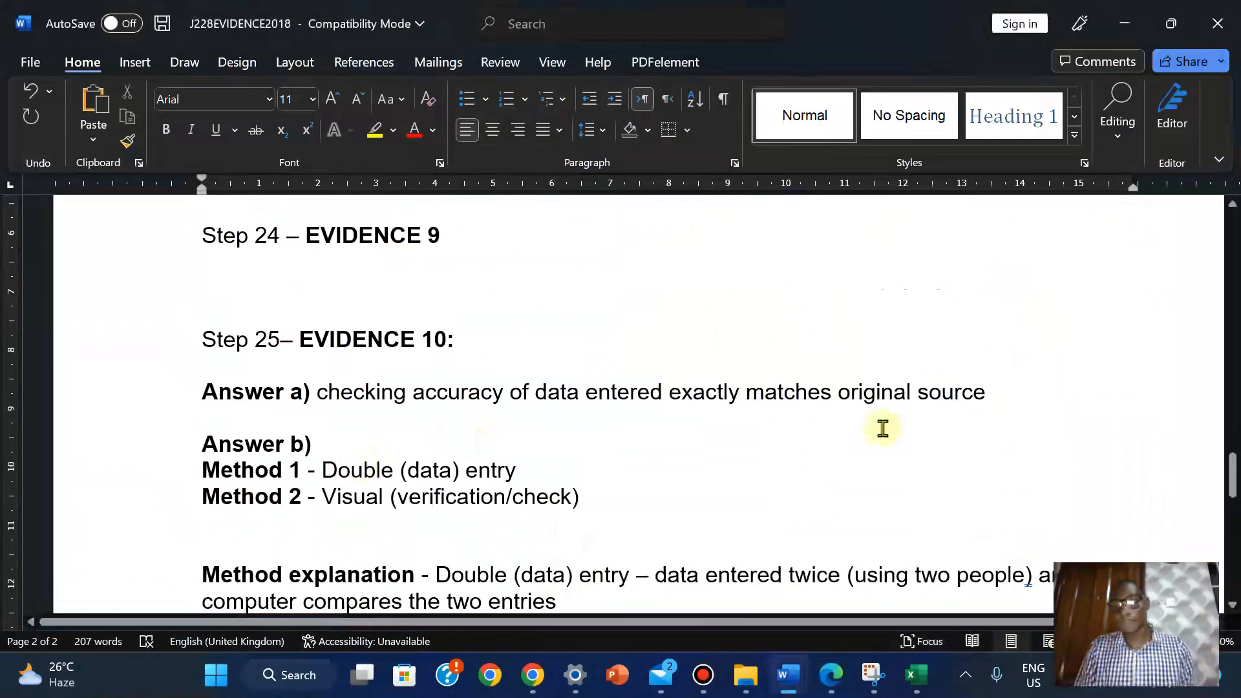
{"action": "left_click", "coordinate": [693, 543]}
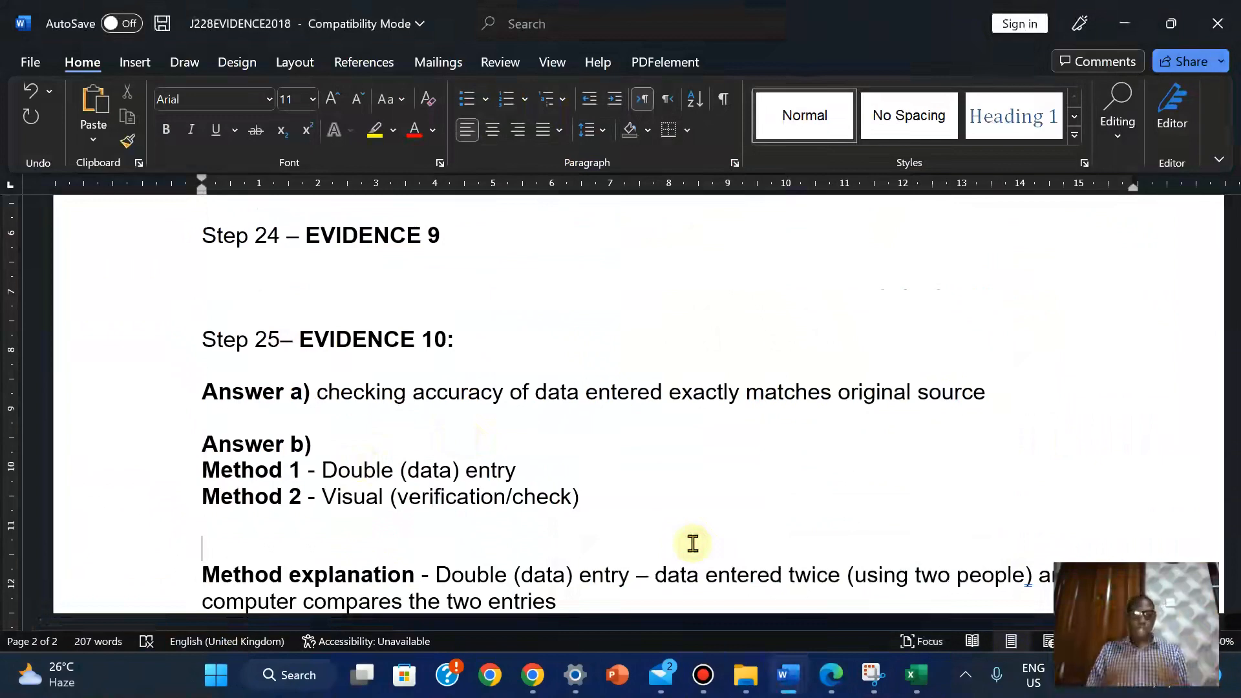
{"action": "key", "text": "Down"}
{"action": "key", "text": "Down"}
{"action": "key", "text": "Down"}
{"action": "key", "text": "Down"}
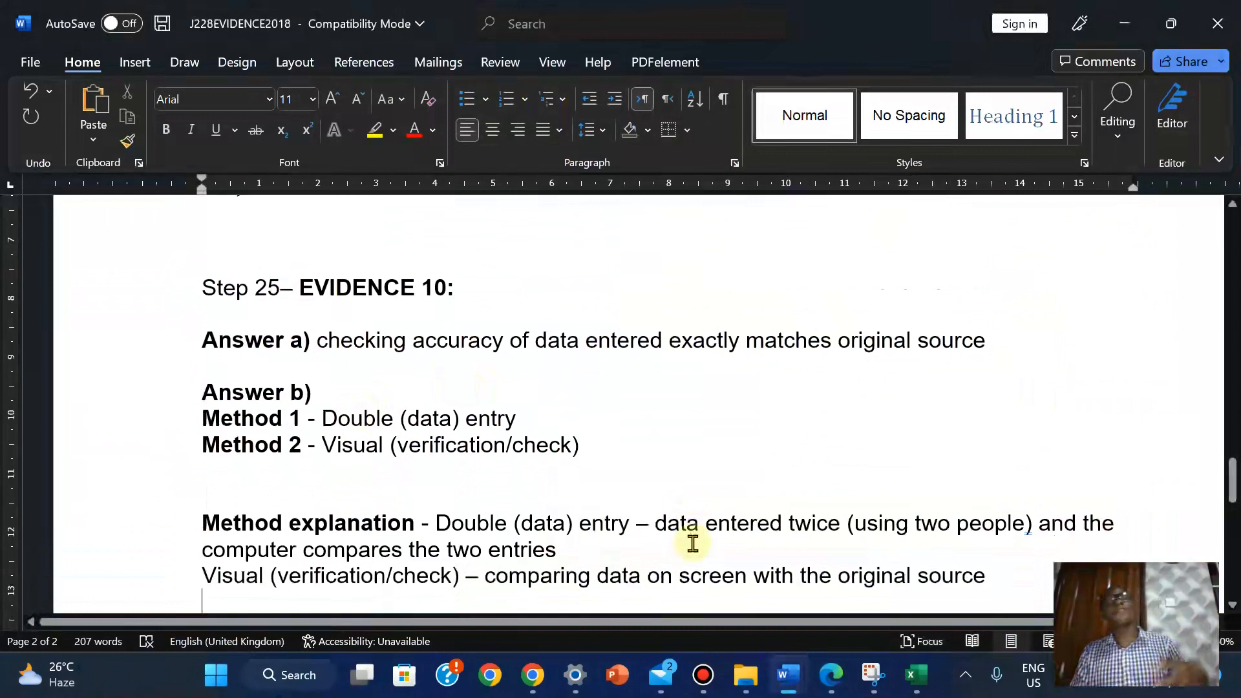
{"action": "key", "text": "Down"}
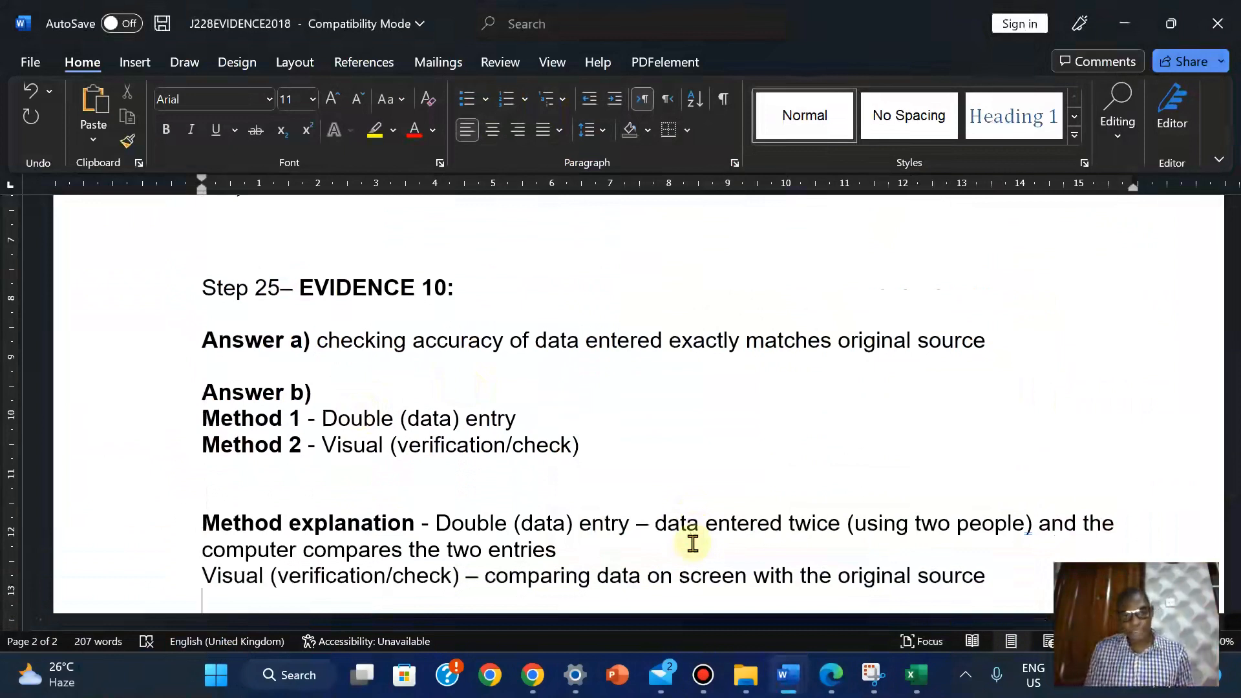
{"action": "mouse_move", "coordinate": [834, 669]}
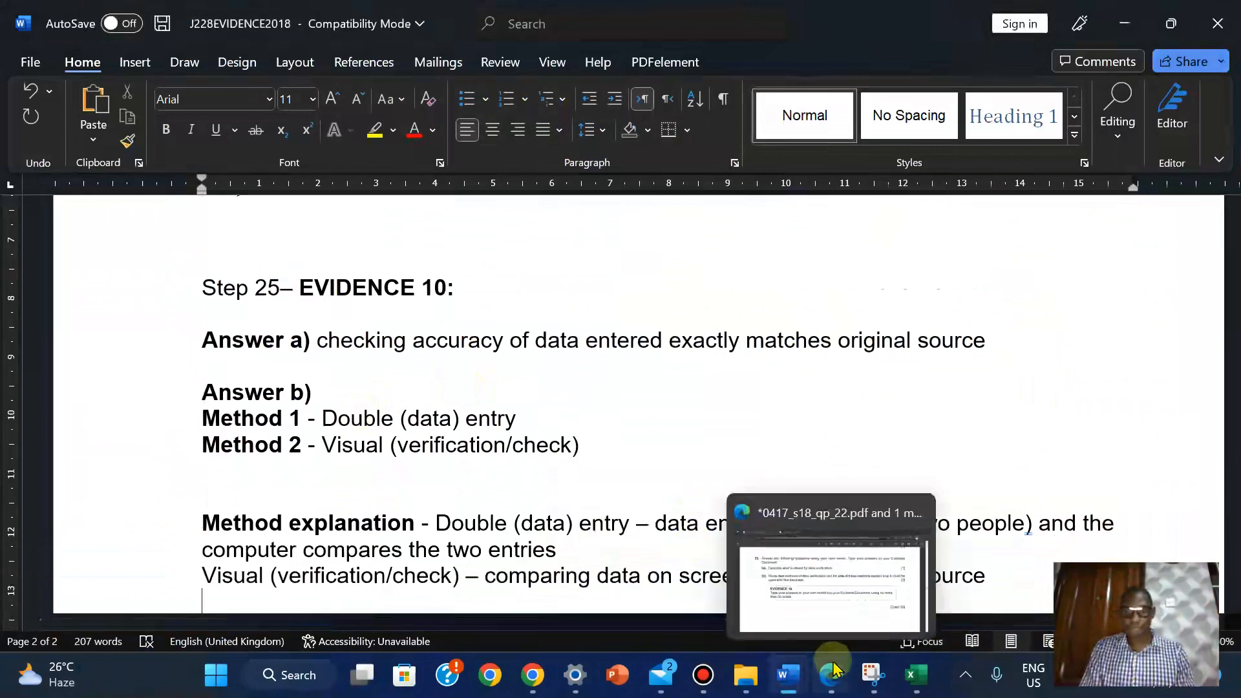
Bring the exam paper forward and scroll to question 25
{"action": "left_click", "coordinate": [815, 582]}
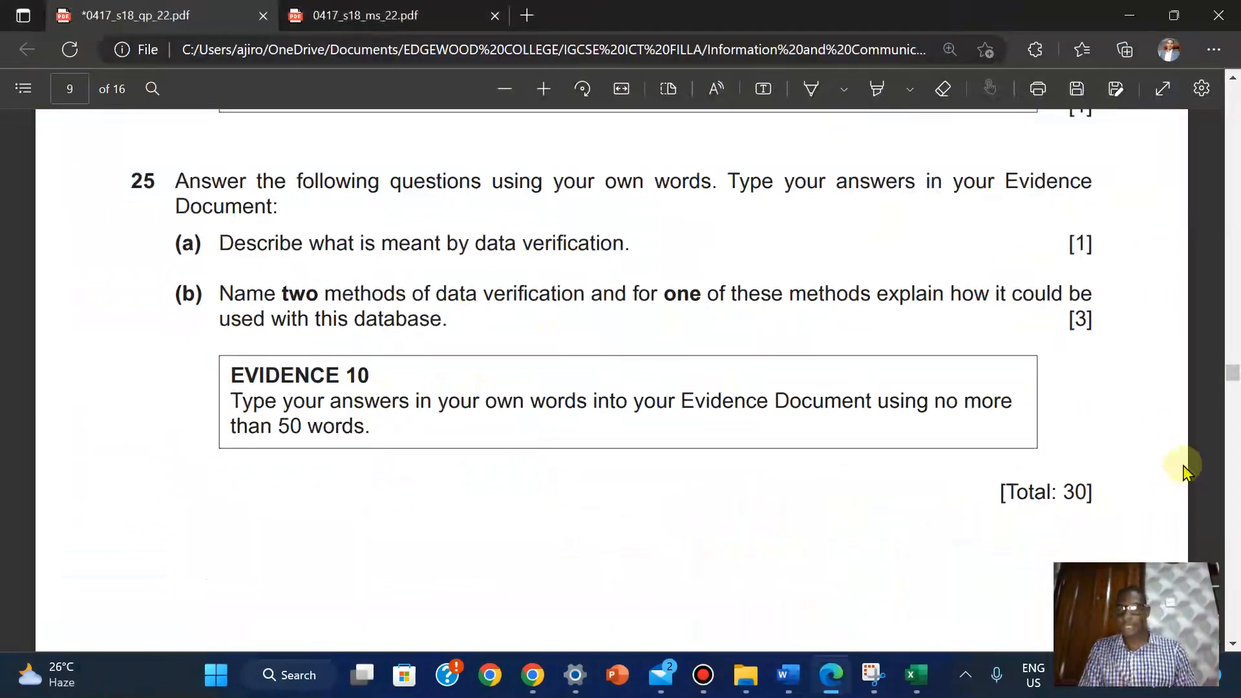
{"action": "mouse_move", "coordinate": [1232, 370]}
{"action": "left_mouse_down"}
{"action": "mouse_move", "coordinate": [1233, 435]}
{"action": "mouse_move", "coordinate": [1233, 410]}
{"action": "left_mouse_up"}
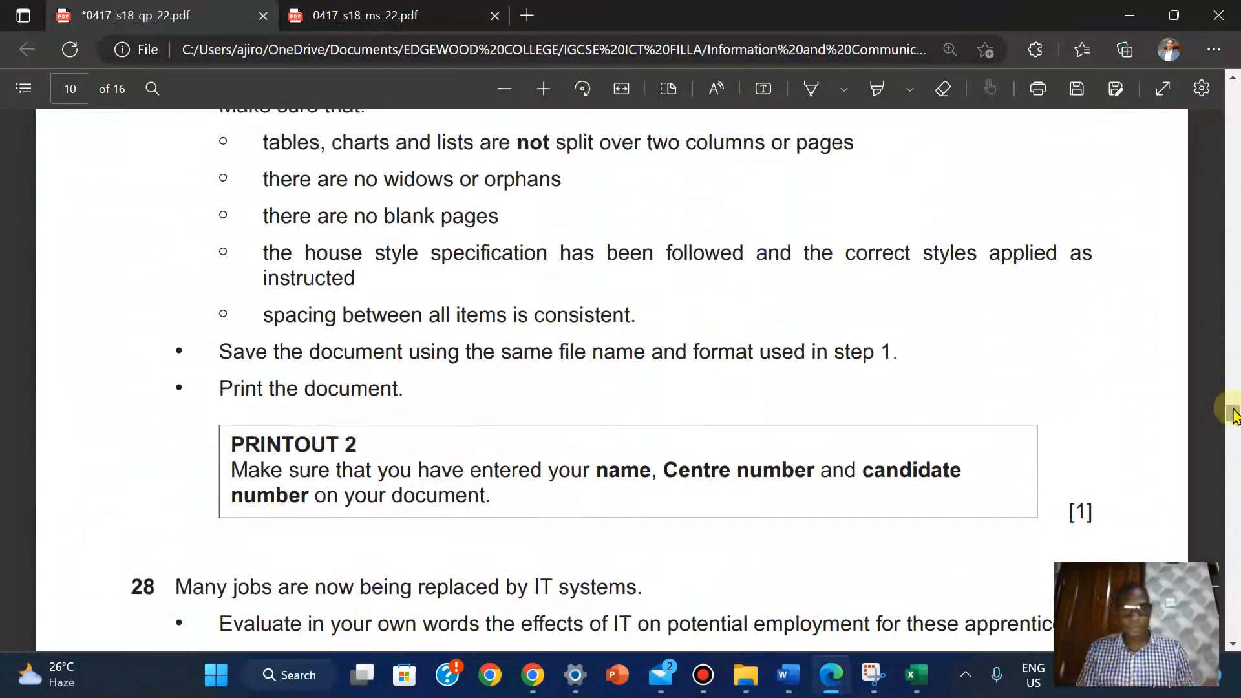
{"action": "left_click_drag", "start_coordinate": [1234, 416], "coordinate": [1219, 366]}
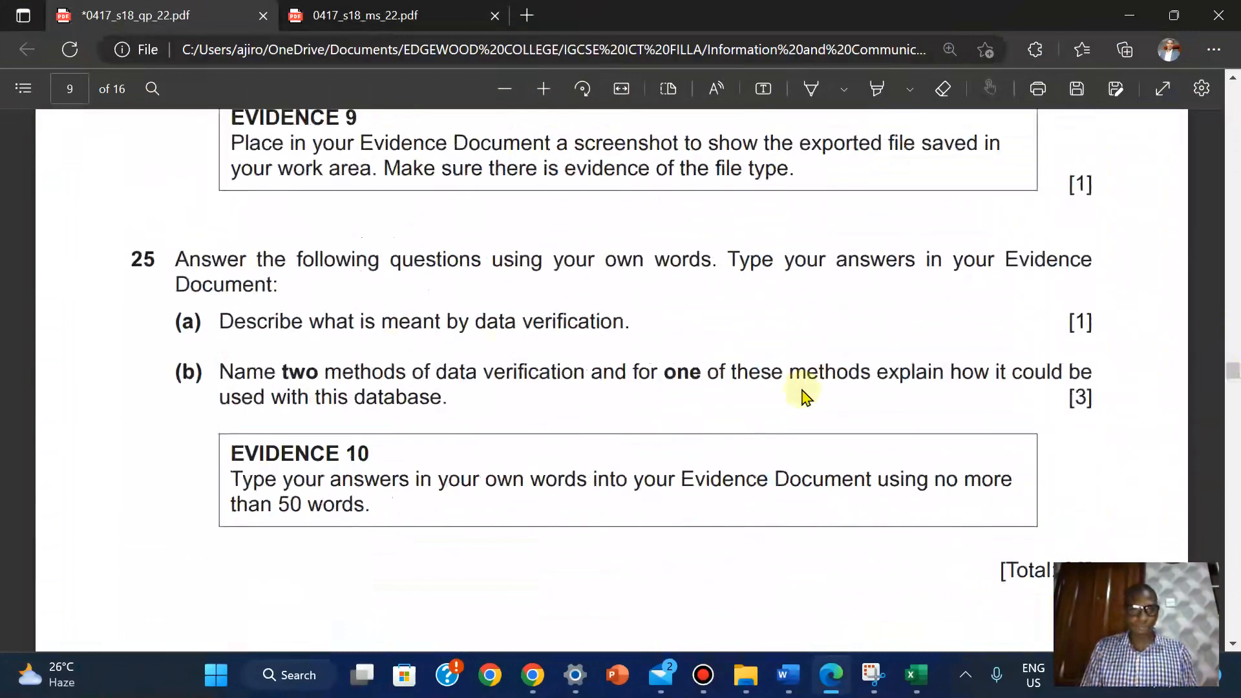
Highlight question 25 through the EVIDENCE 10 box in yellow, then scroll to question 28
{"action": "left_click_drag", "start_coordinate": [132, 256], "coordinate": [376, 511]}
{"action": "mouse_move", "coordinate": [548, 383]}
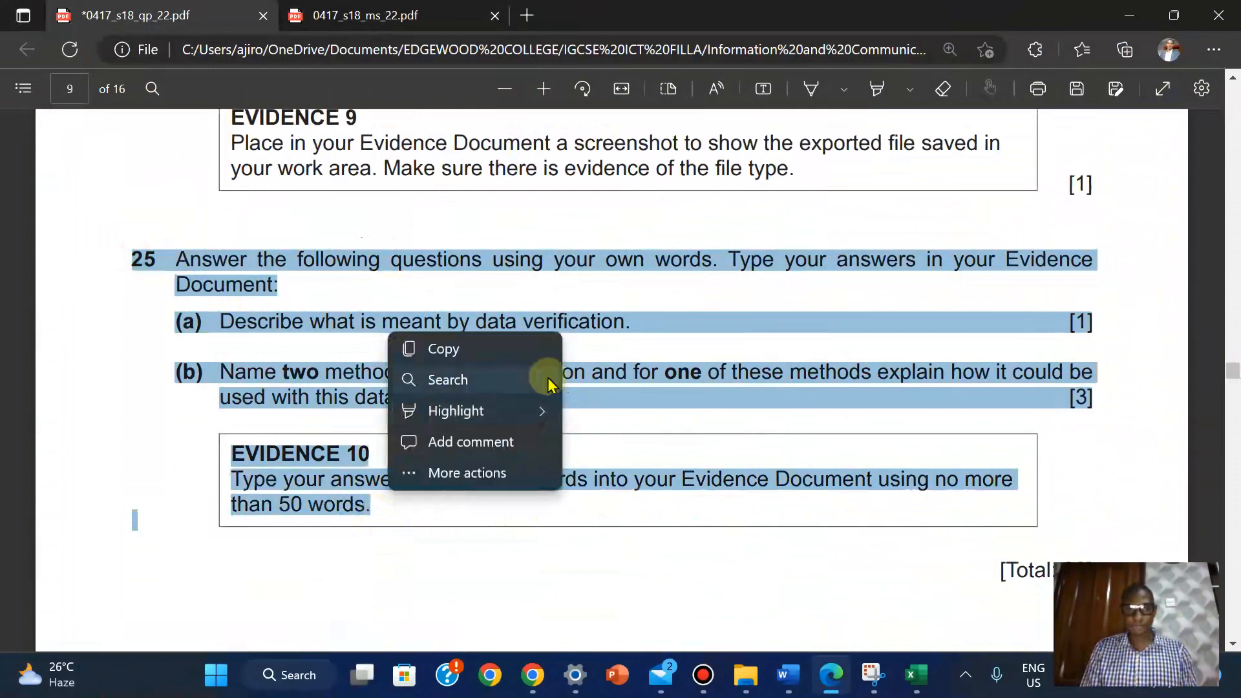
{"action": "mouse_move", "coordinate": [545, 410]}
{"action": "left_click", "coordinate": [612, 409]}
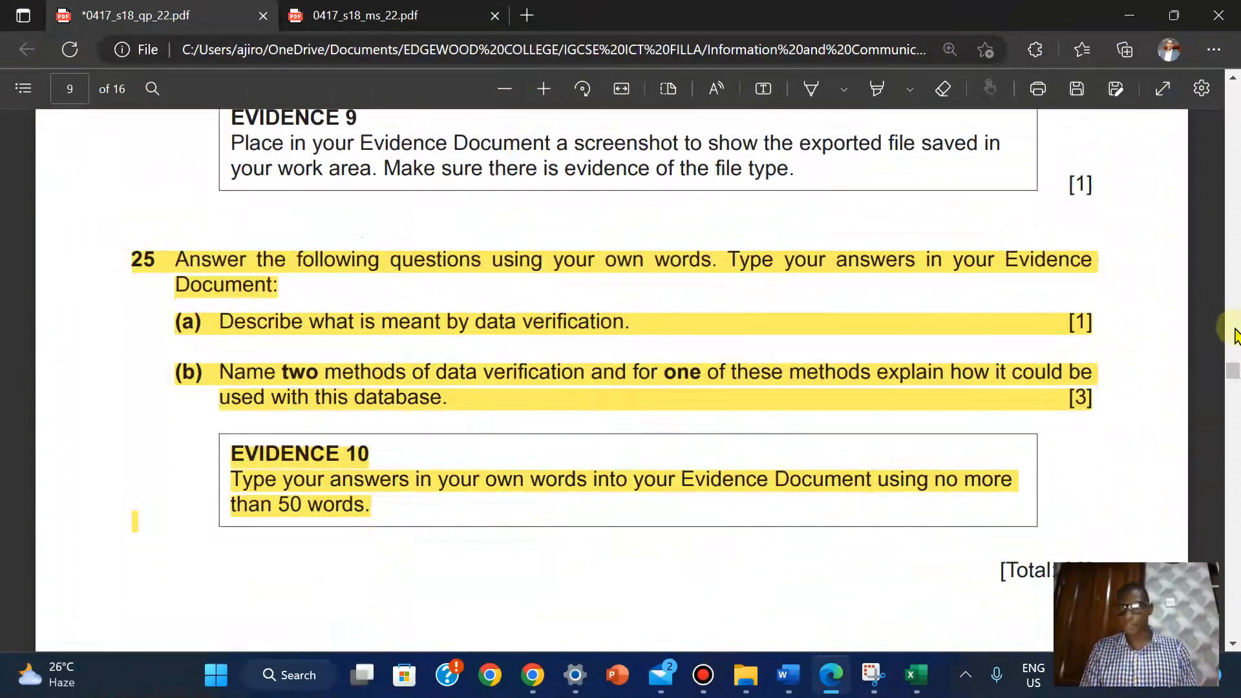
{"action": "left_click_drag", "start_coordinate": [1233, 370], "coordinate": [1233, 417]}
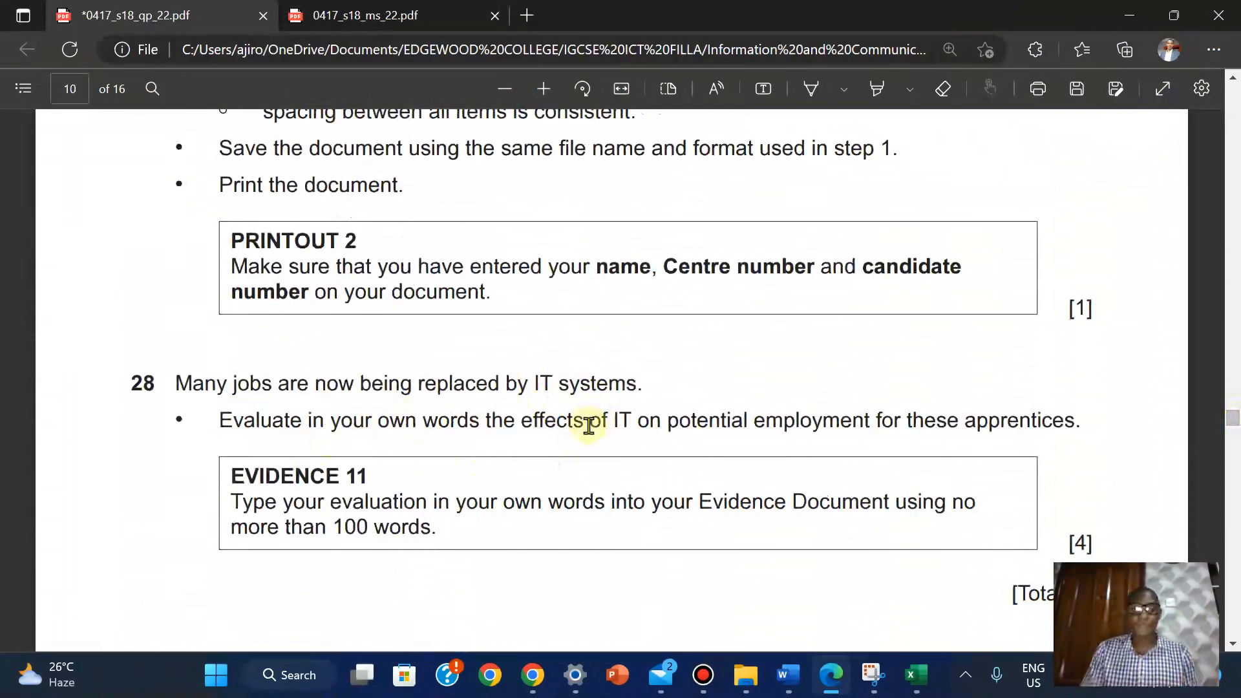
Return to J228EVIDENCE2018 and move down into the Step 28 Evidence 11 bullet list
{"action": "mouse_move", "coordinate": [789, 682]}
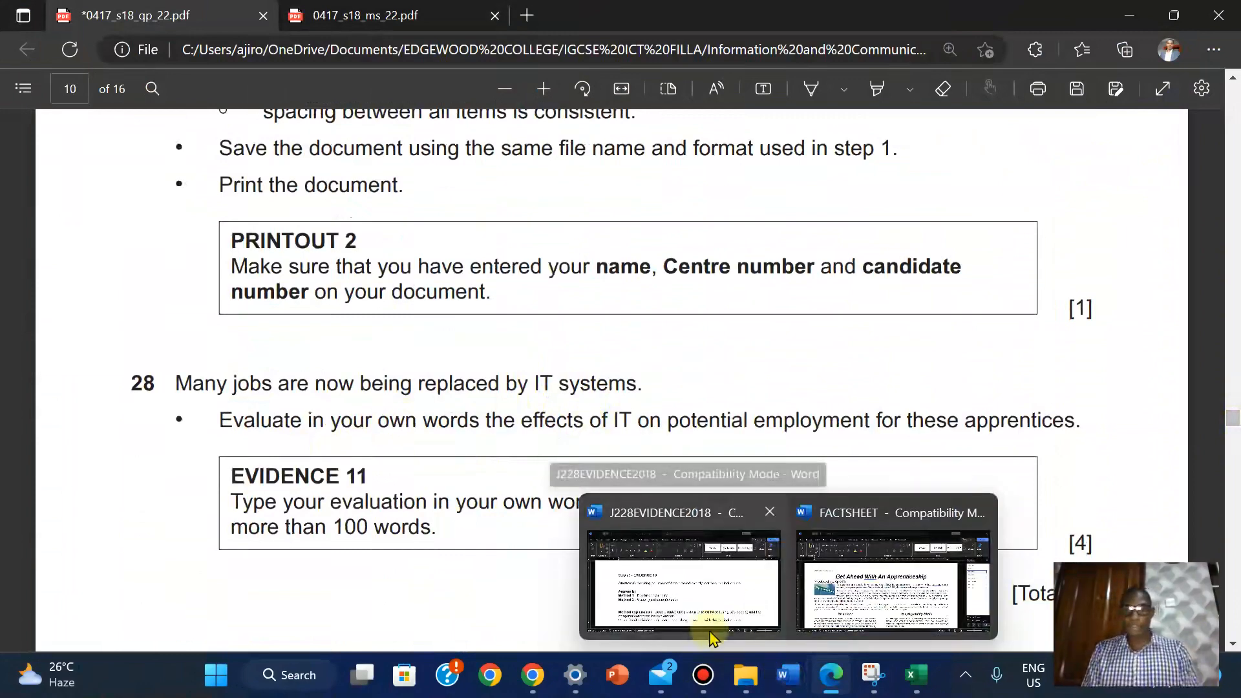
{"action": "left_click", "coordinate": [713, 629]}
{"action": "left_click", "coordinate": [714, 487]}
{"action": "key", "text": "Down"}
{"action": "key", "text": "Down"}
{"action": "key", "text": "Down"}
{"action": "key", "text": "Down"}
{"action": "key", "text": "Down"}
{"action": "key", "text": "Down"}
{"action": "key", "text": "Down"}
{"action": "key", "text": "Down"}
{"action": "key", "text": "Down"}
{"action": "key", "text": "Down"}
{"action": "key", "text": "Down"}
{"action": "key", "text": "Down"}
{"action": "key", "text": "Down"}
{"action": "key", "text": "Down"}
{"action": "key", "text": "Down"}
{"action": "key", "text": "Down"}
{"action": "key", "text": "Down"}
{"action": "key", "text": "Down"}
{"action": "key", "text": "Down"}
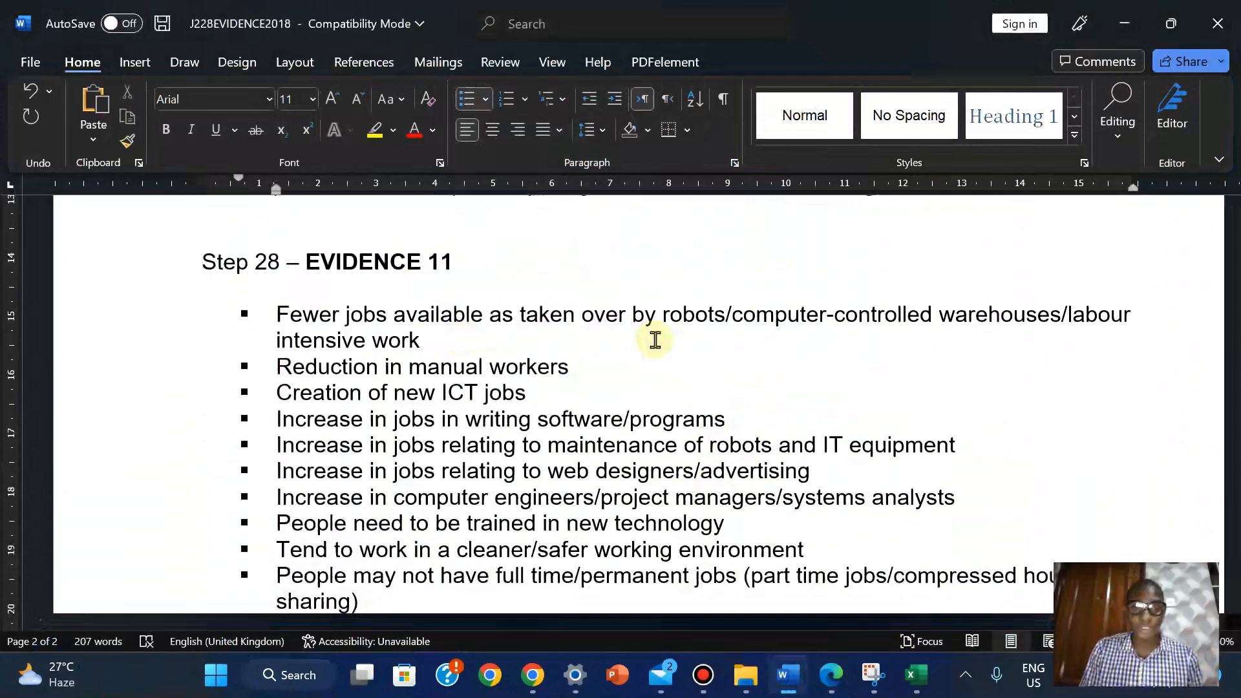
Compare exam question 28 with the Evidence 11 employment list, ending on the evidence document
{"action": "mouse_move", "coordinate": [831, 674]}
{"action": "left_click", "coordinate": [847, 621]}
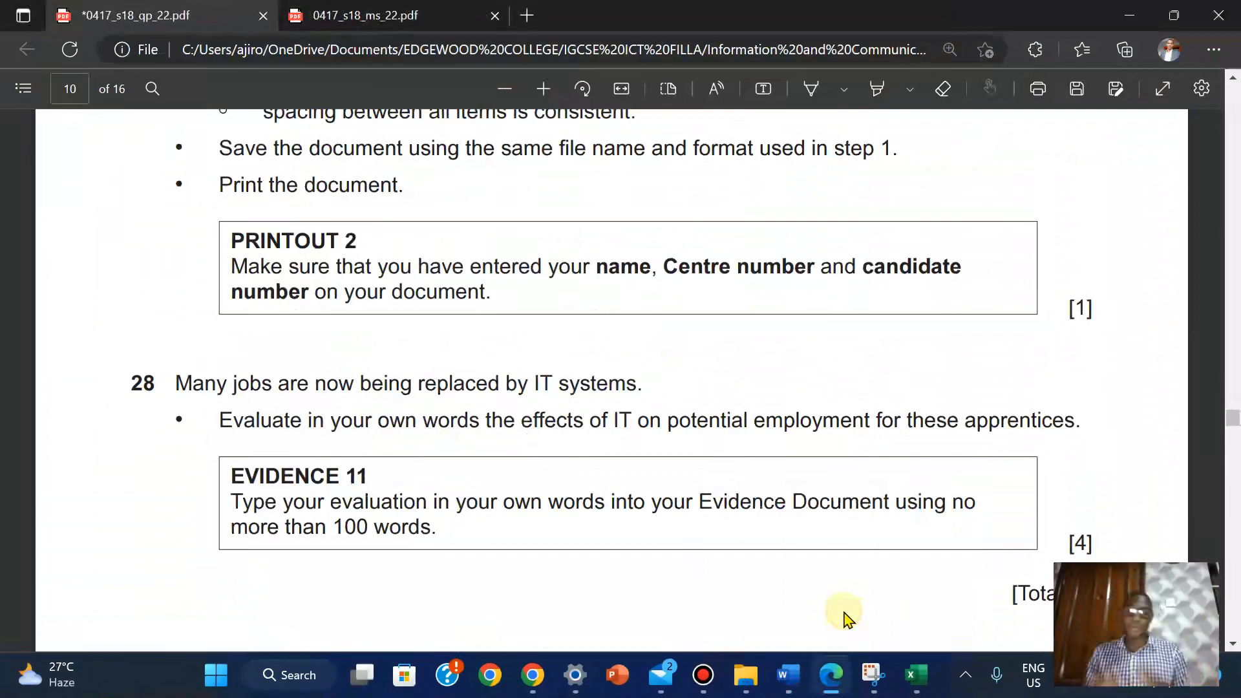
{"action": "mouse_move", "coordinate": [912, 669]}
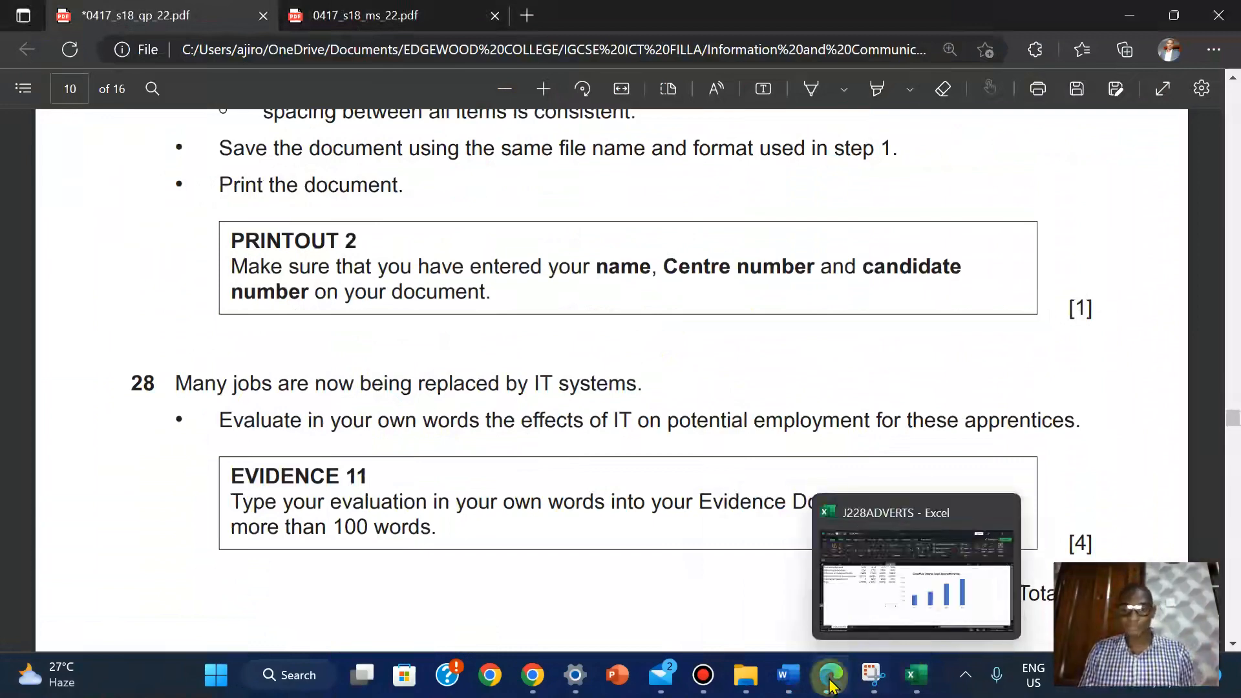
{"action": "mouse_move", "coordinate": [788, 676]}
{"action": "left_click", "coordinate": [843, 589]}
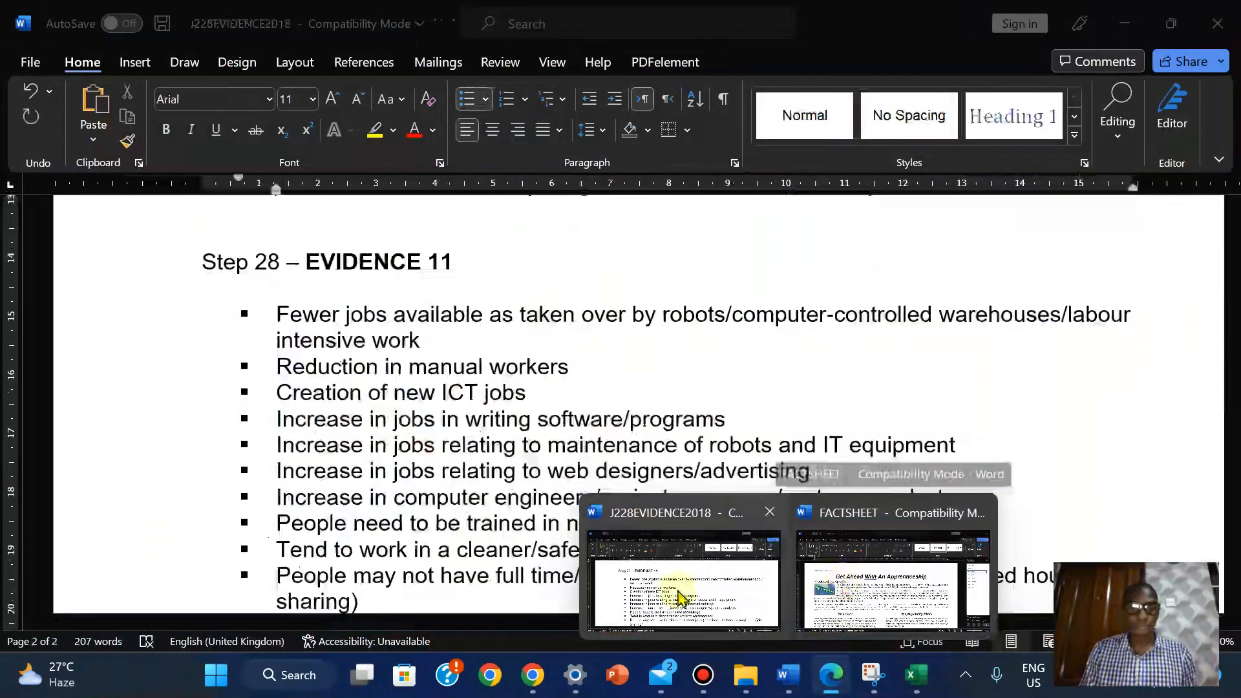
{"action": "left_click", "coordinate": [657, 582]}
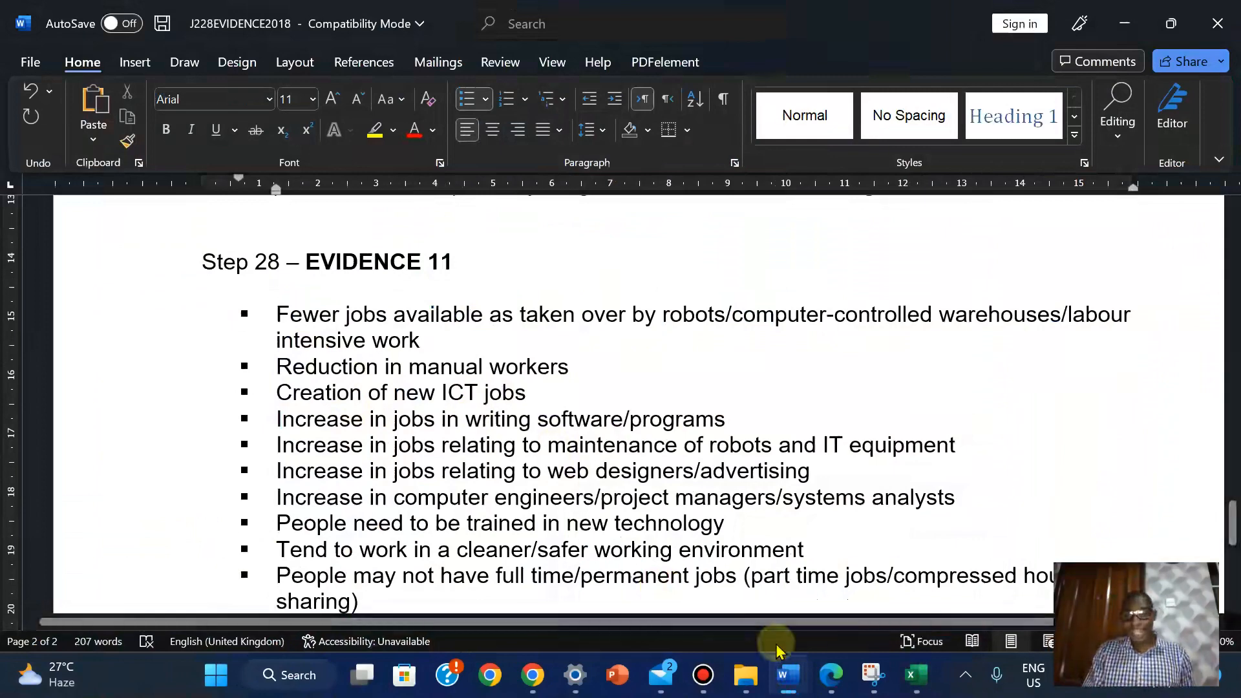
{"action": "left_click", "coordinate": [833, 676]}
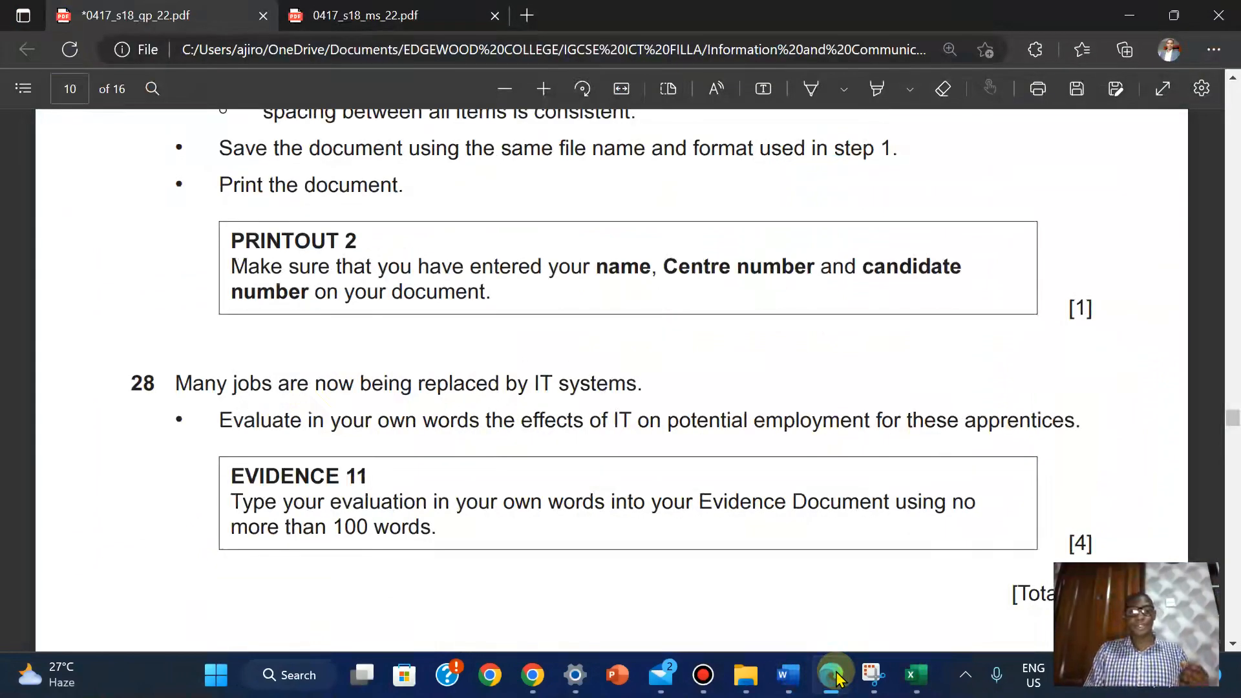
{"action": "left_click", "coordinate": [834, 676]}
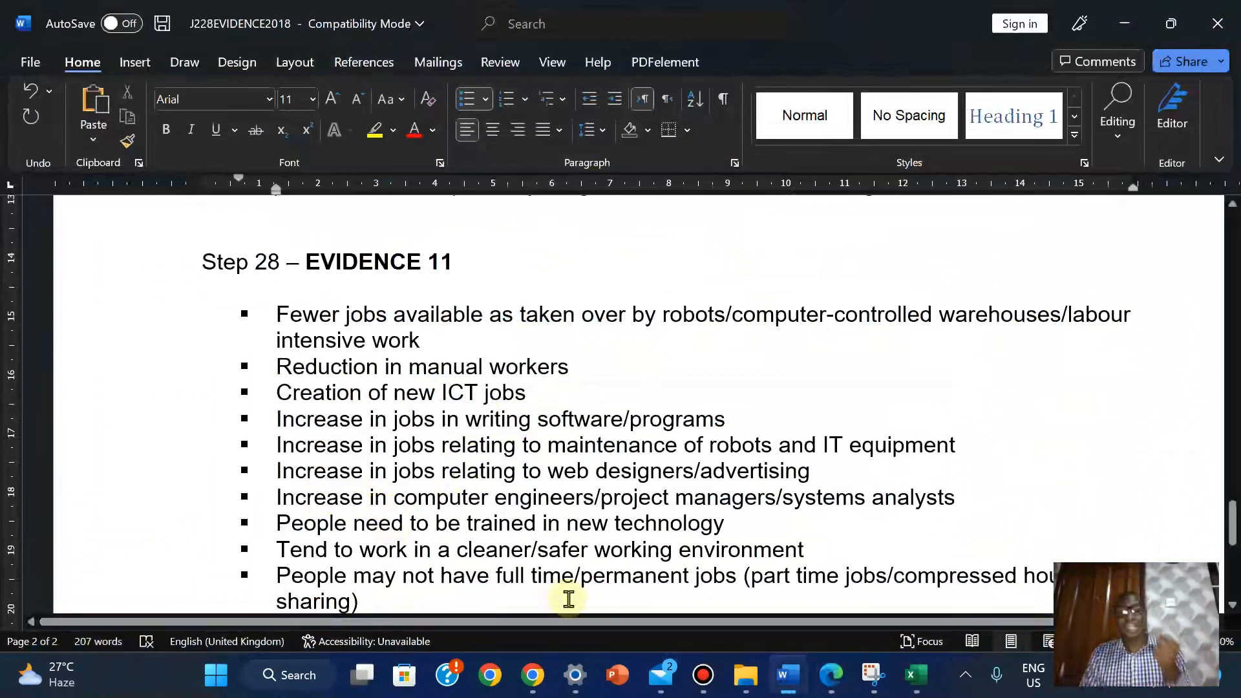
Scroll to the working-from-home bullet ending Evidence 11, then reopen question 28 in Edge
{"action": "scroll", "coordinate": [516, 582], "scroll_direction": "down", "scroll_amount": 1}
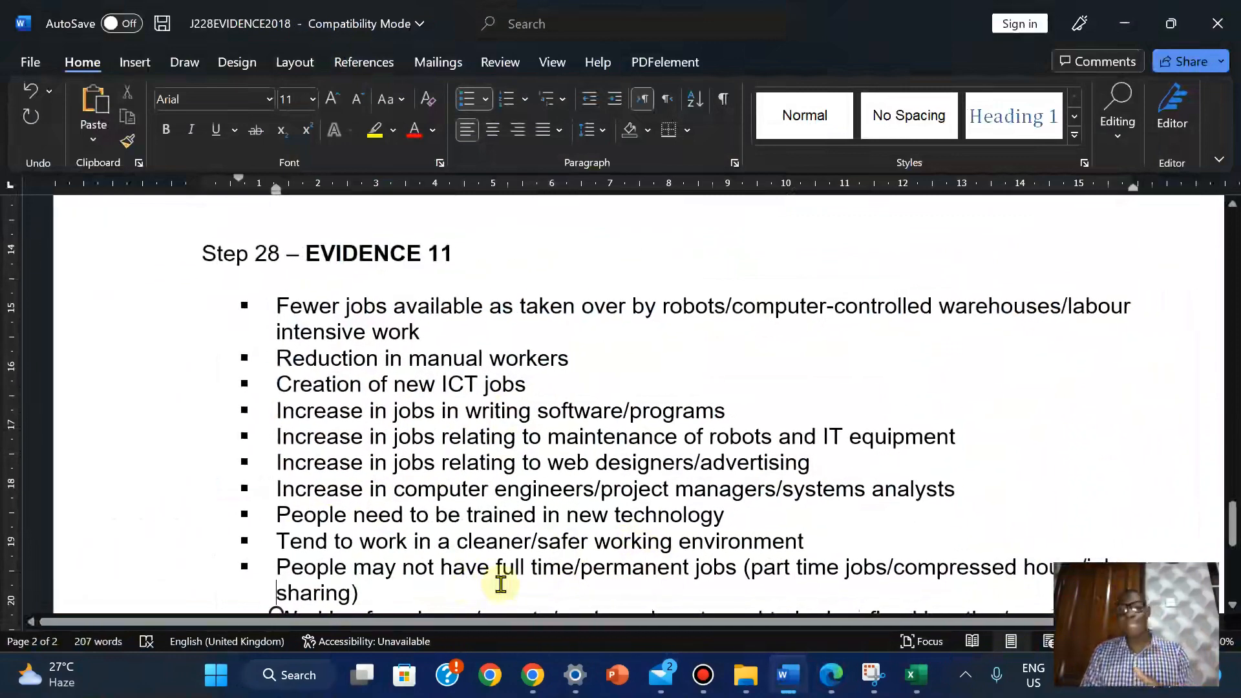
{"action": "left_click_drag", "start_coordinate": [1233, 517], "coordinate": [1232, 531]}
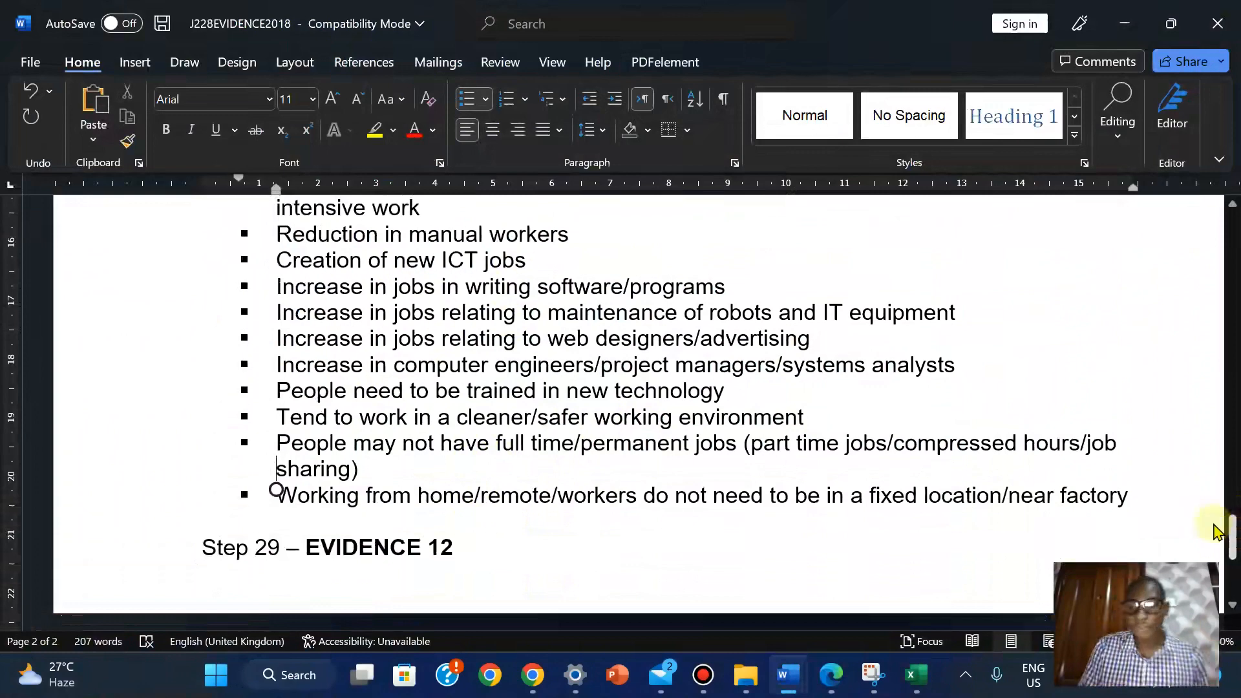
{"action": "left_click", "coordinate": [832, 674]}
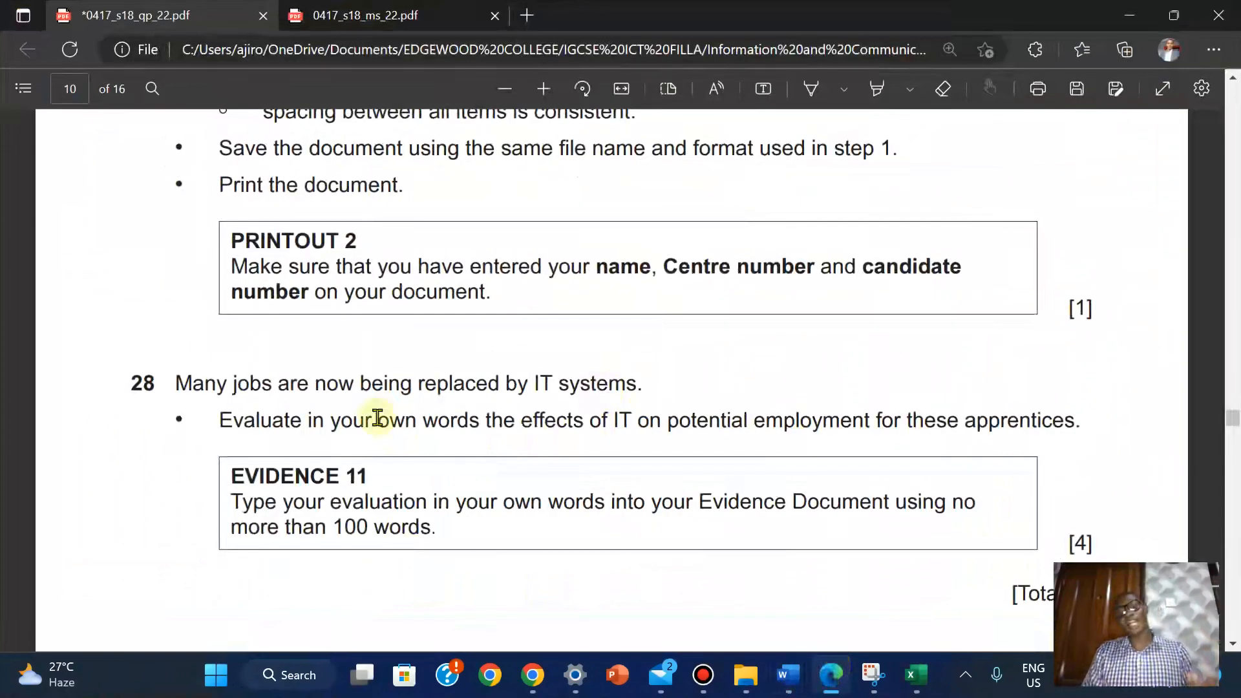
Select question 28 down to the EVIDENCE 11 box and apply yellow highlighting
{"action": "left_click_drag", "start_coordinate": [130, 382], "coordinate": [1102, 555]}
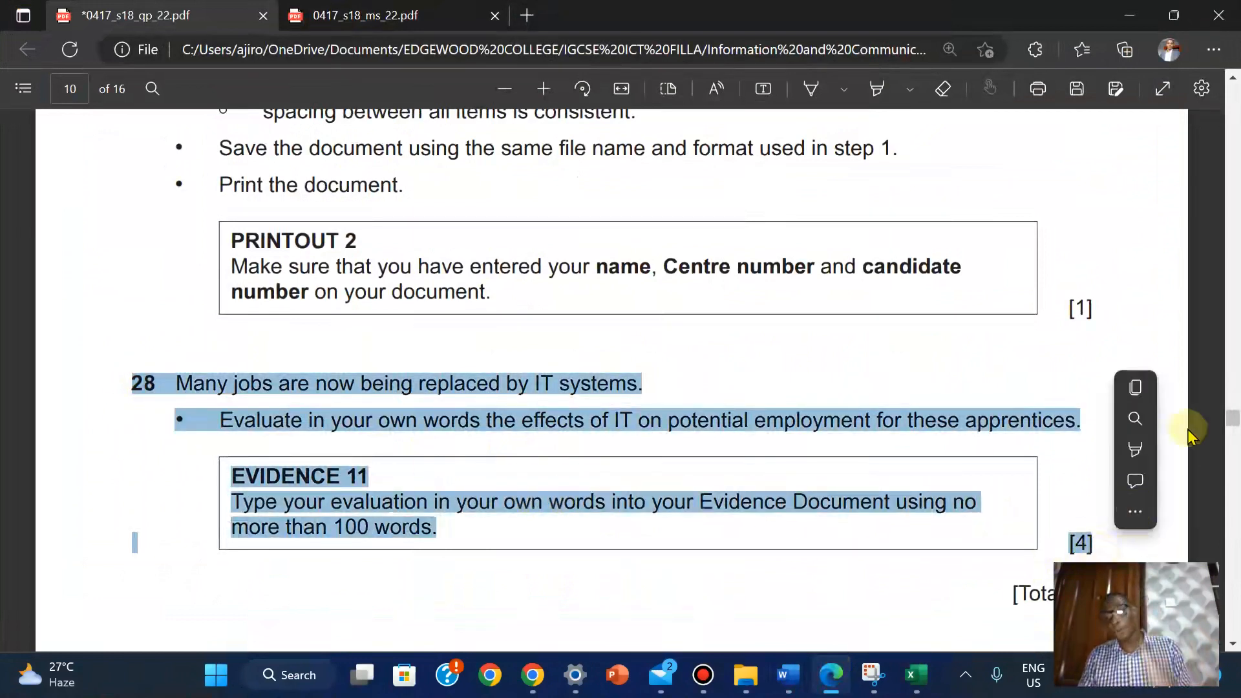
{"action": "mouse_move", "coordinate": [1131, 451]}
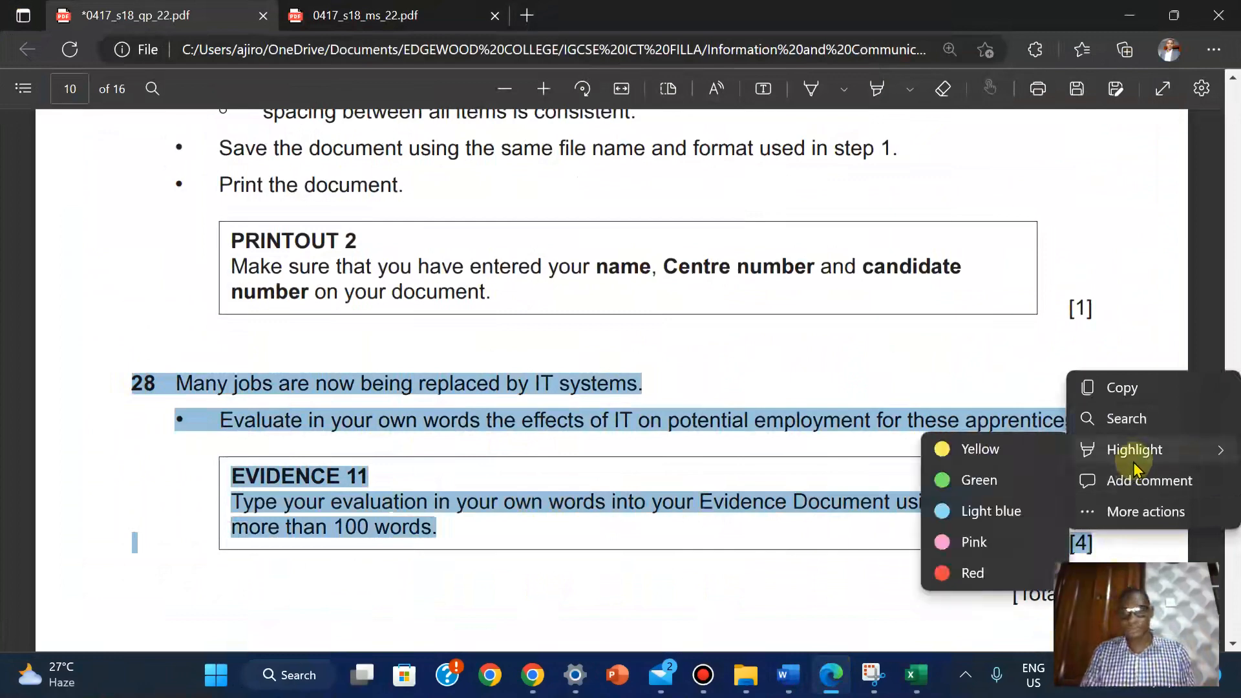
{"action": "left_click", "coordinate": [1021, 462]}
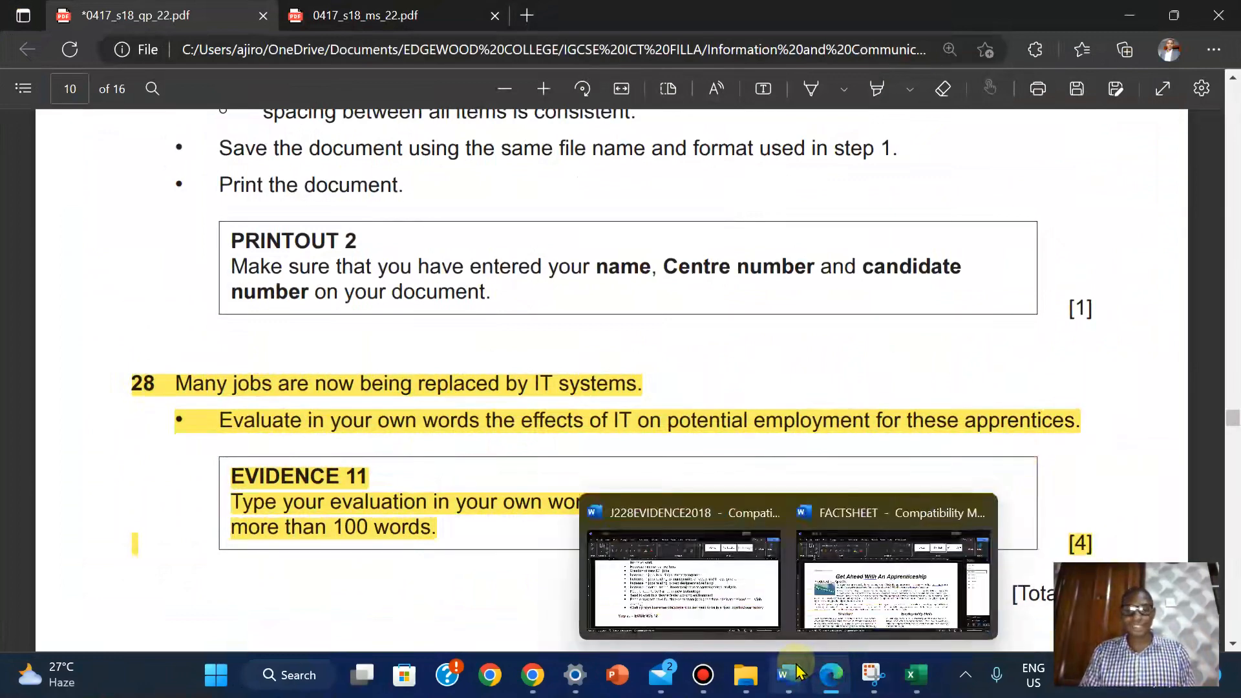
{"action": "mouse_move", "coordinate": [1231, 420]}
{"action": "left_mouse_down"}
{"action": "mouse_move", "coordinate": [1230, 440]}
{"action": "mouse_move", "coordinate": [1226, 424]}
{"action": "left_mouse_up"}
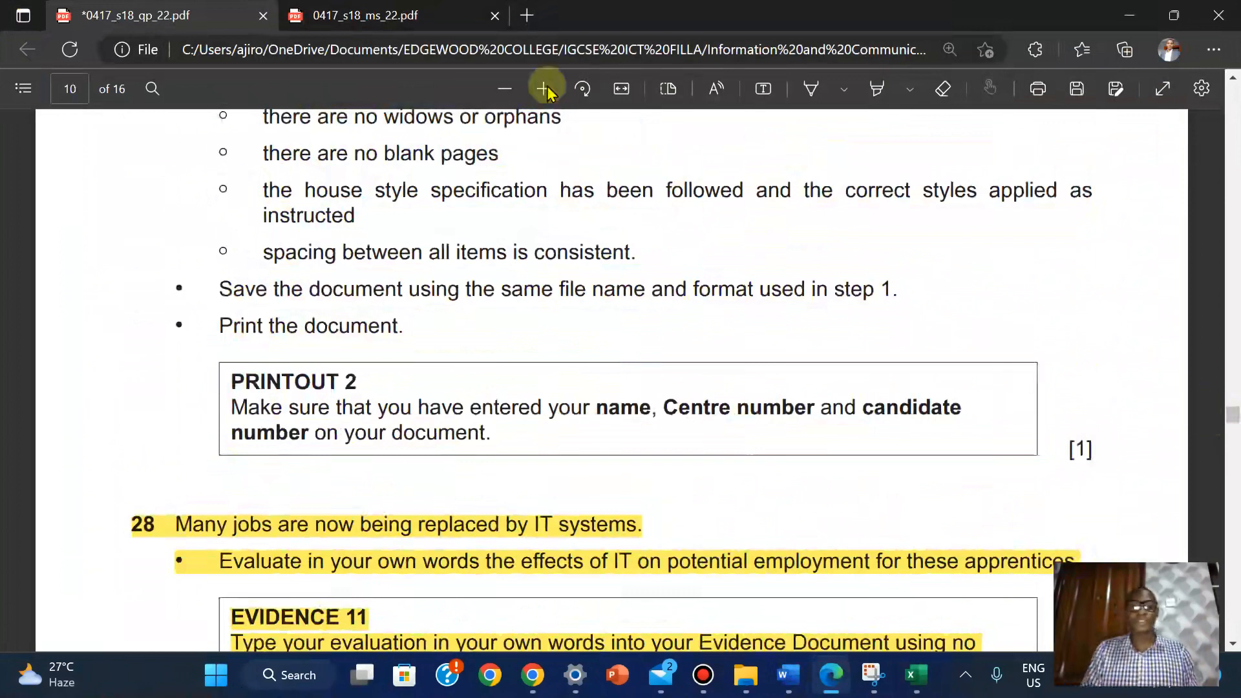
{"action": "mouse_move", "coordinate": [570, 7]}
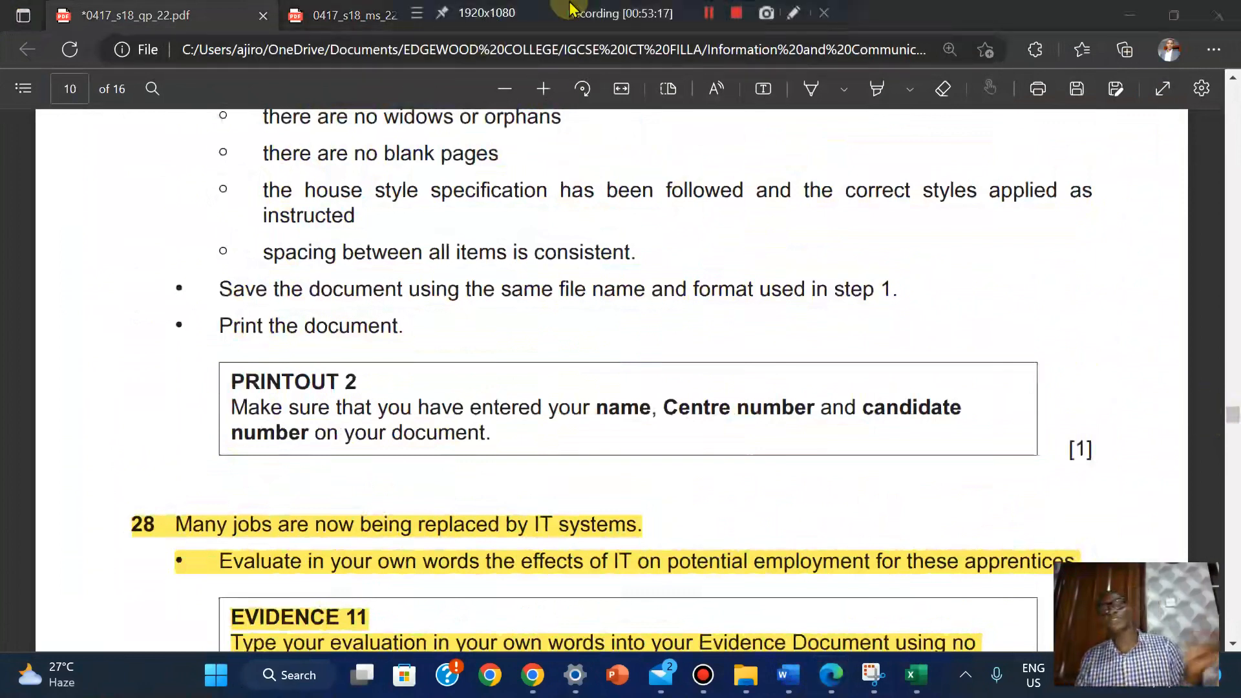